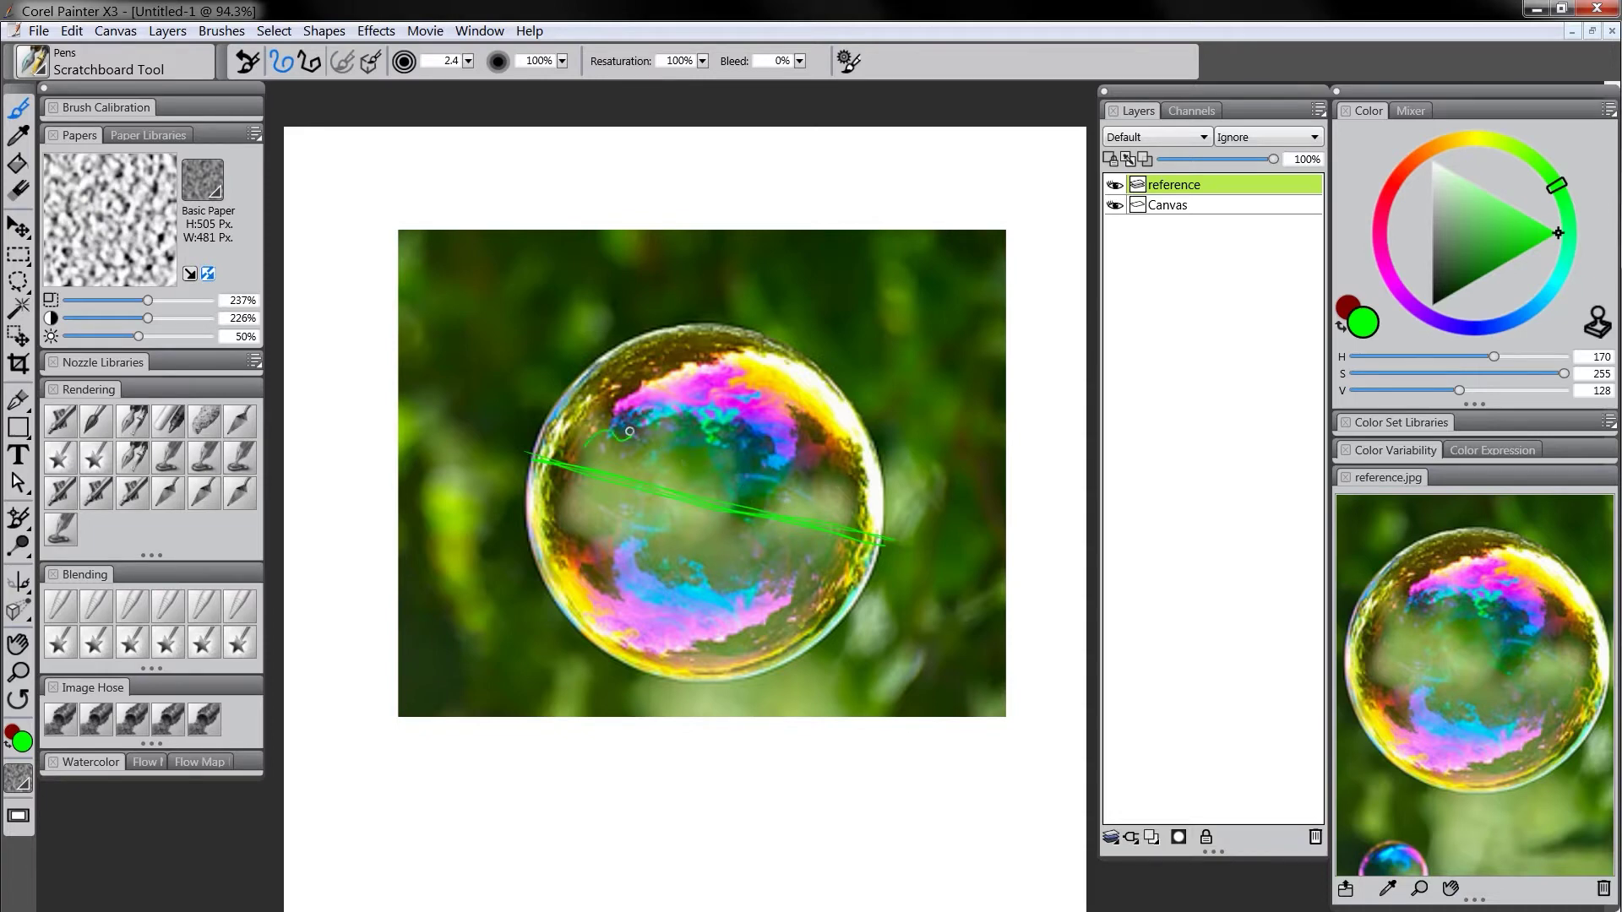
Sketch green guide marks over the bubble on the reference layer
{"action": "left_click_drag", "start_coordinate": [704, 431], "coordinate": [751, 429]}
{"action": "left_click_drag", "start_coordinate": [855, 473], "coordinate": [862, 498]}
{"action": "key", "text": "ctrl+z"}
{"action": "key", "text": "ctrl+z"}
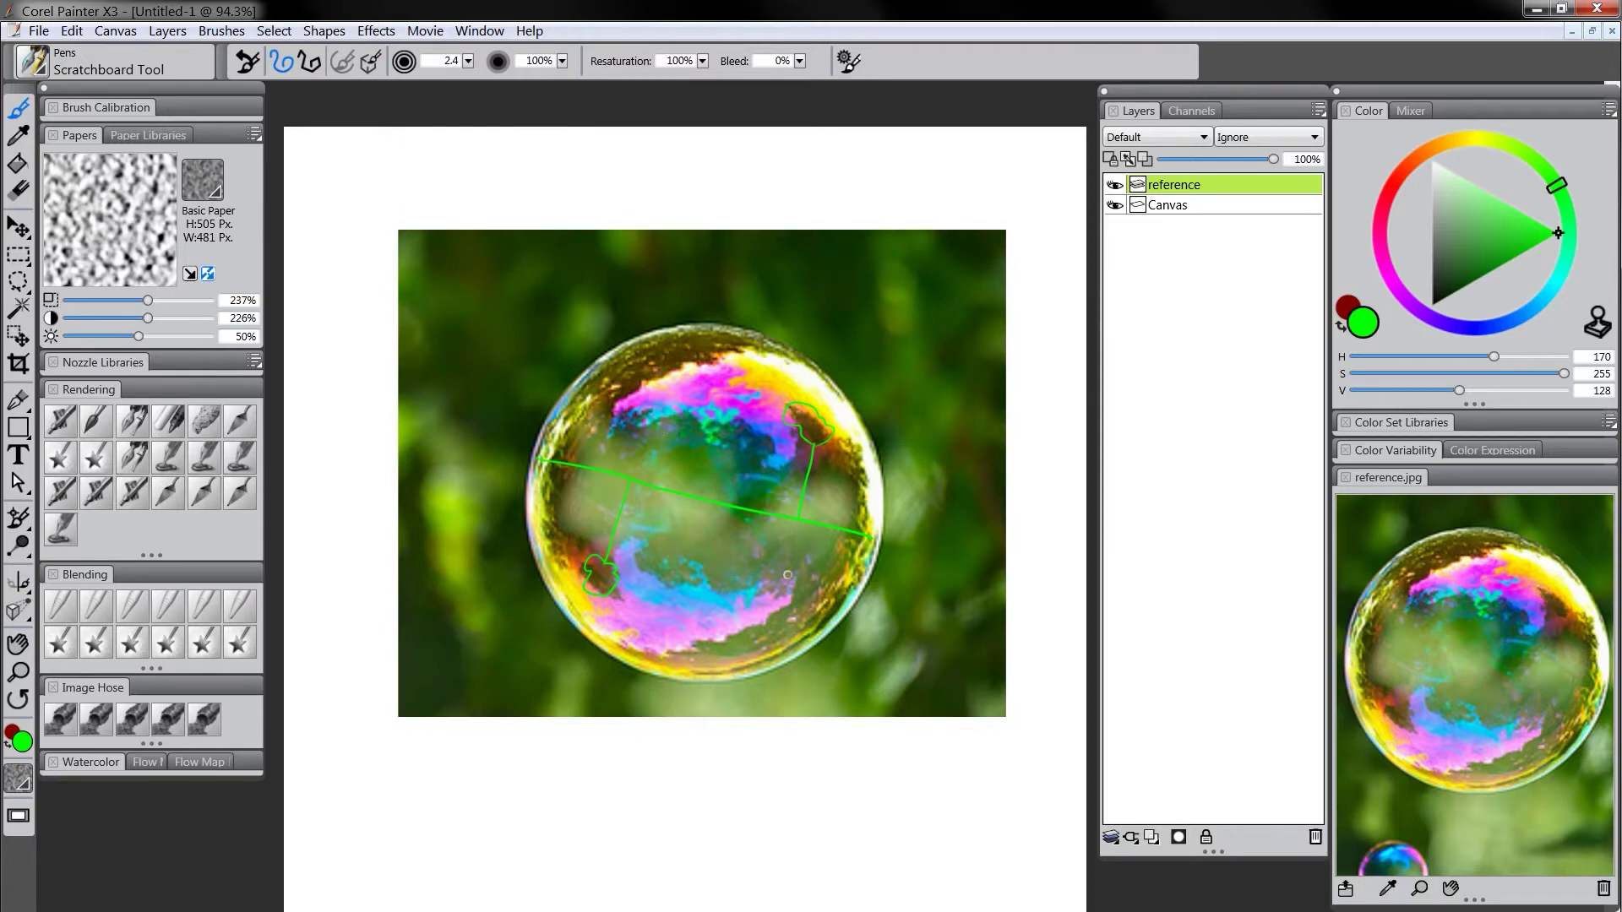
Undo the green guide strokes on the bubble photo and delete the reference layer
{"action": "key", "text": "ctrl+z"}
{"action": "key", "text": "ctrl+z"}
{"action": "key", "text": "ctrl+z"}
{"action": "key", "text": "ctrl+z"}
{"action": "key", "text": "ctrl+z"}
{"action": "left_click", "coordinate": [1315, 838]}
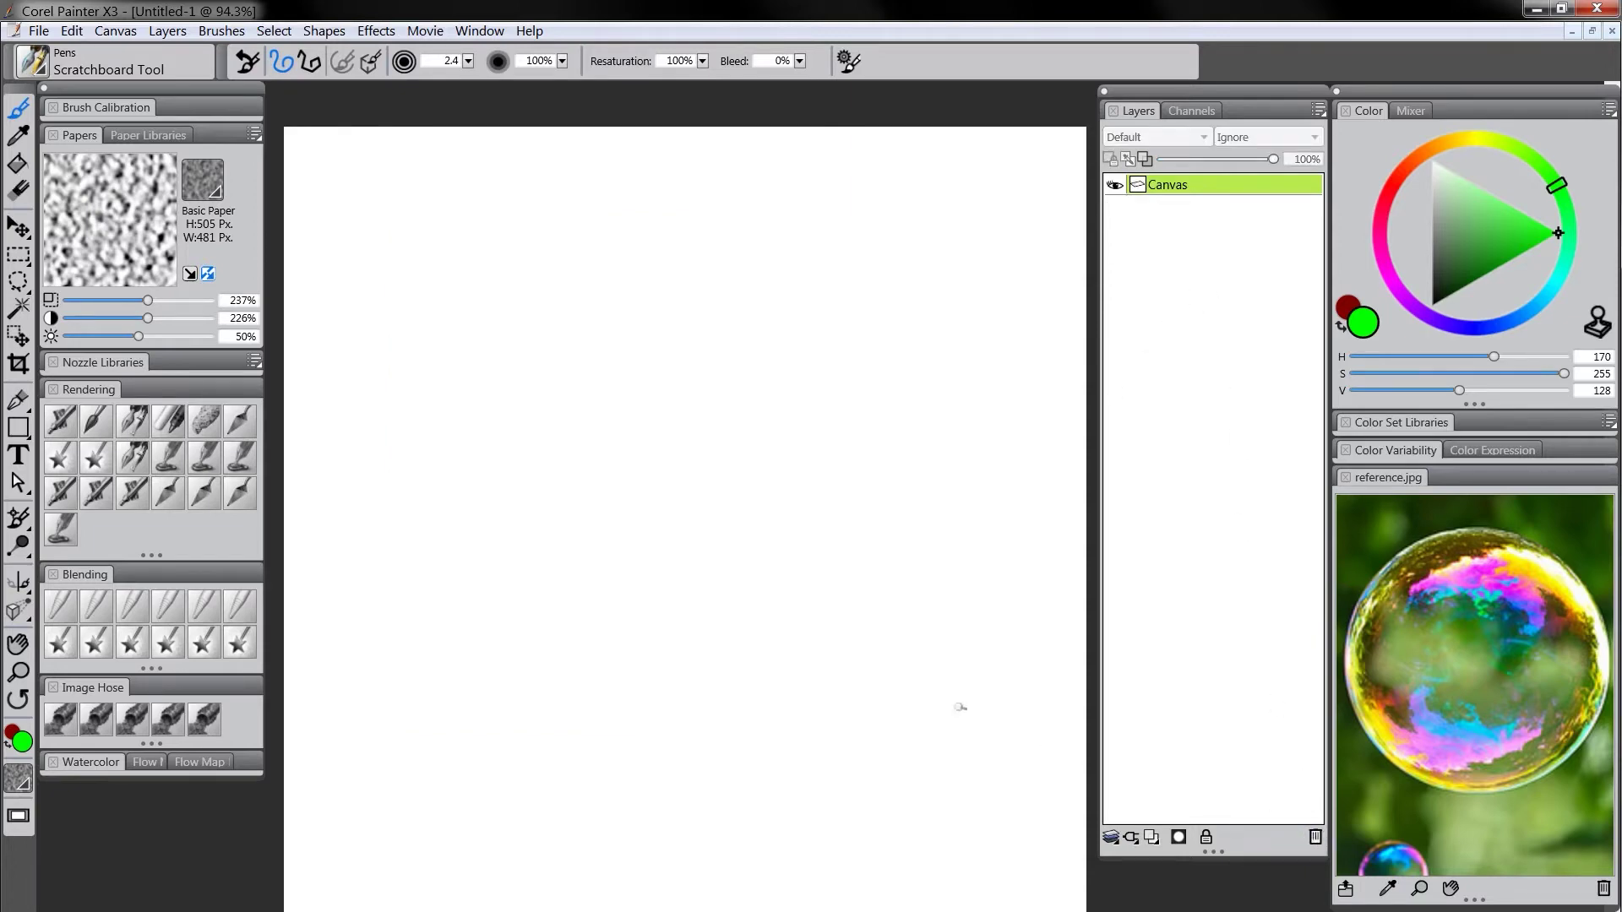
Create a circular selection with the Oval Selection tool and move it to the upper right area of the canvas
{"action": "left_click_drag", "start_coordinate": [854, 634], "coordinate": [855, 621]}
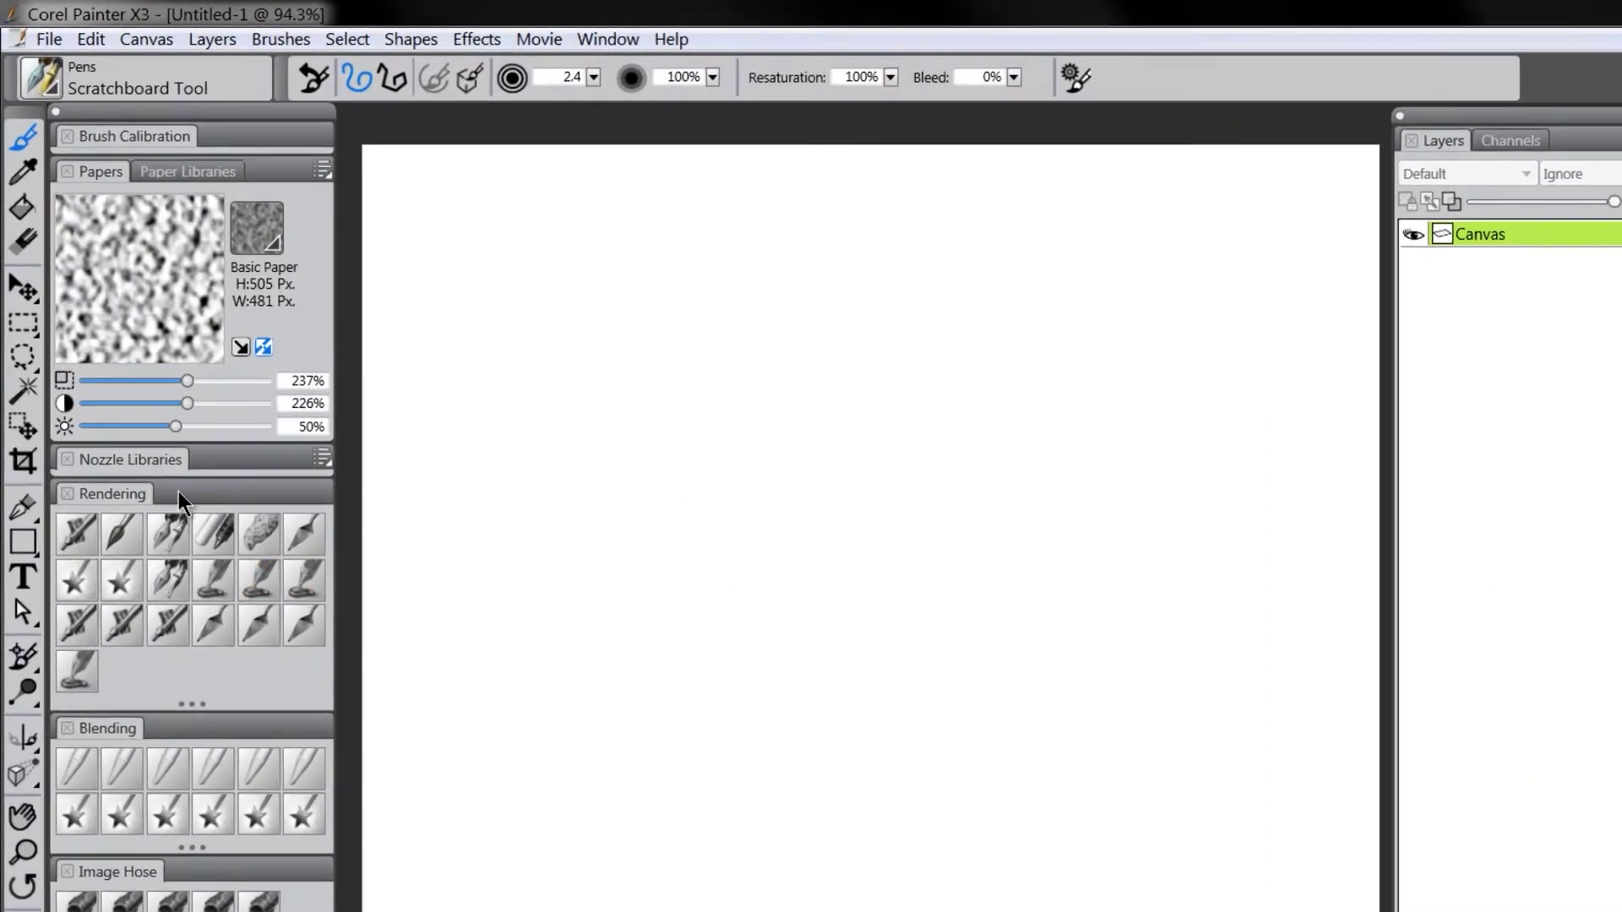
{"action": "left_click", "coordinate": [27, 379]}
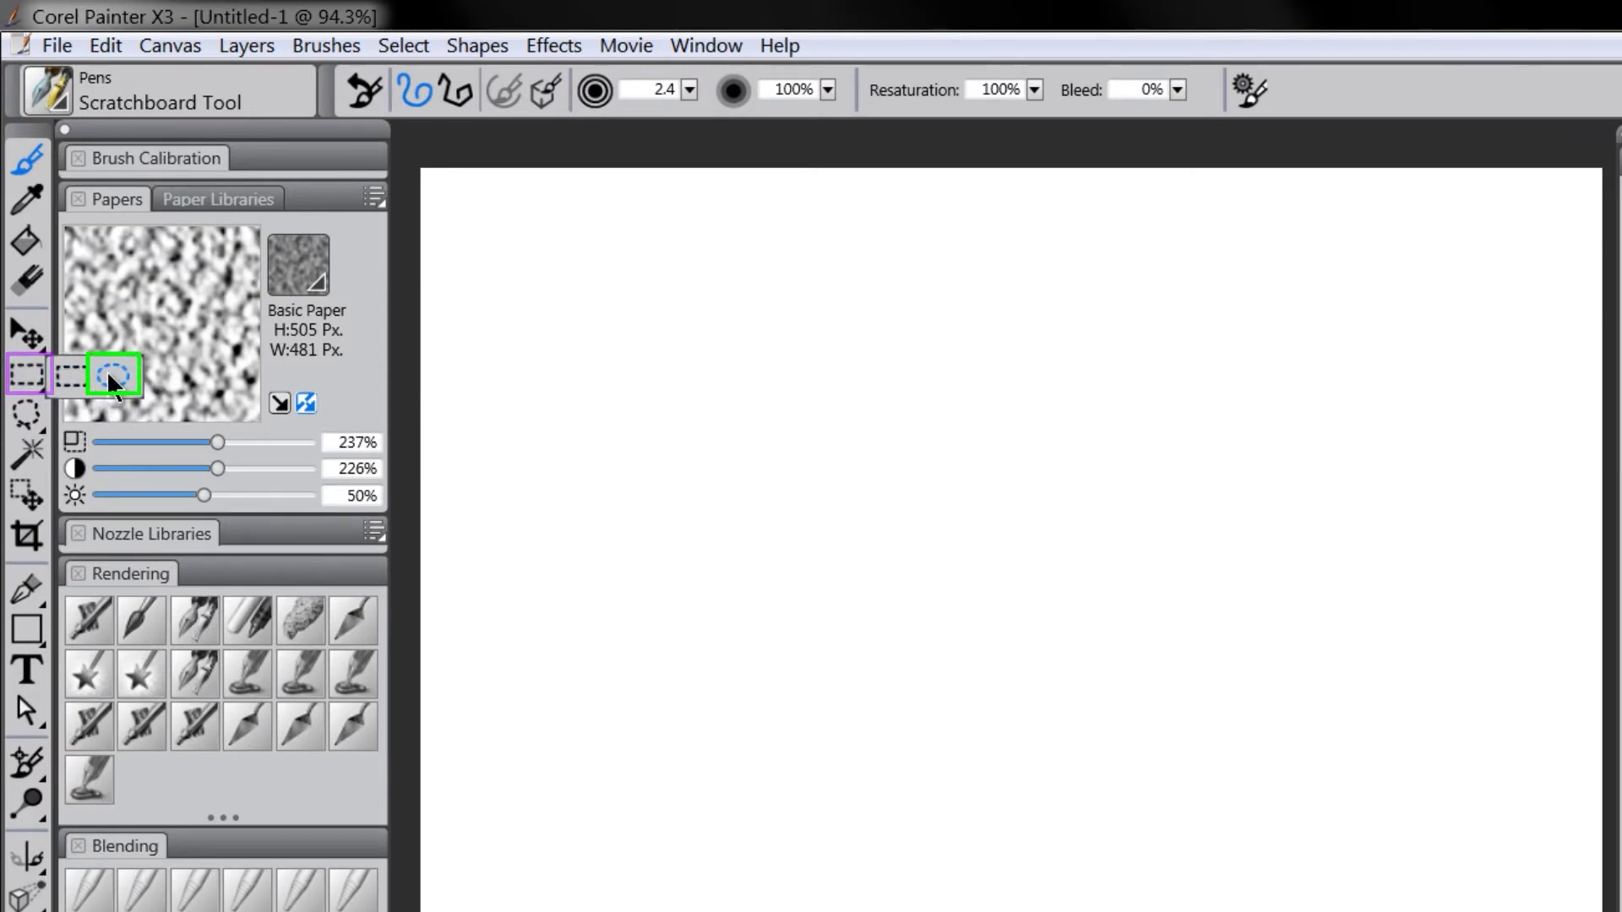
{"action": "left_click", "coordinate": [110, 377]}
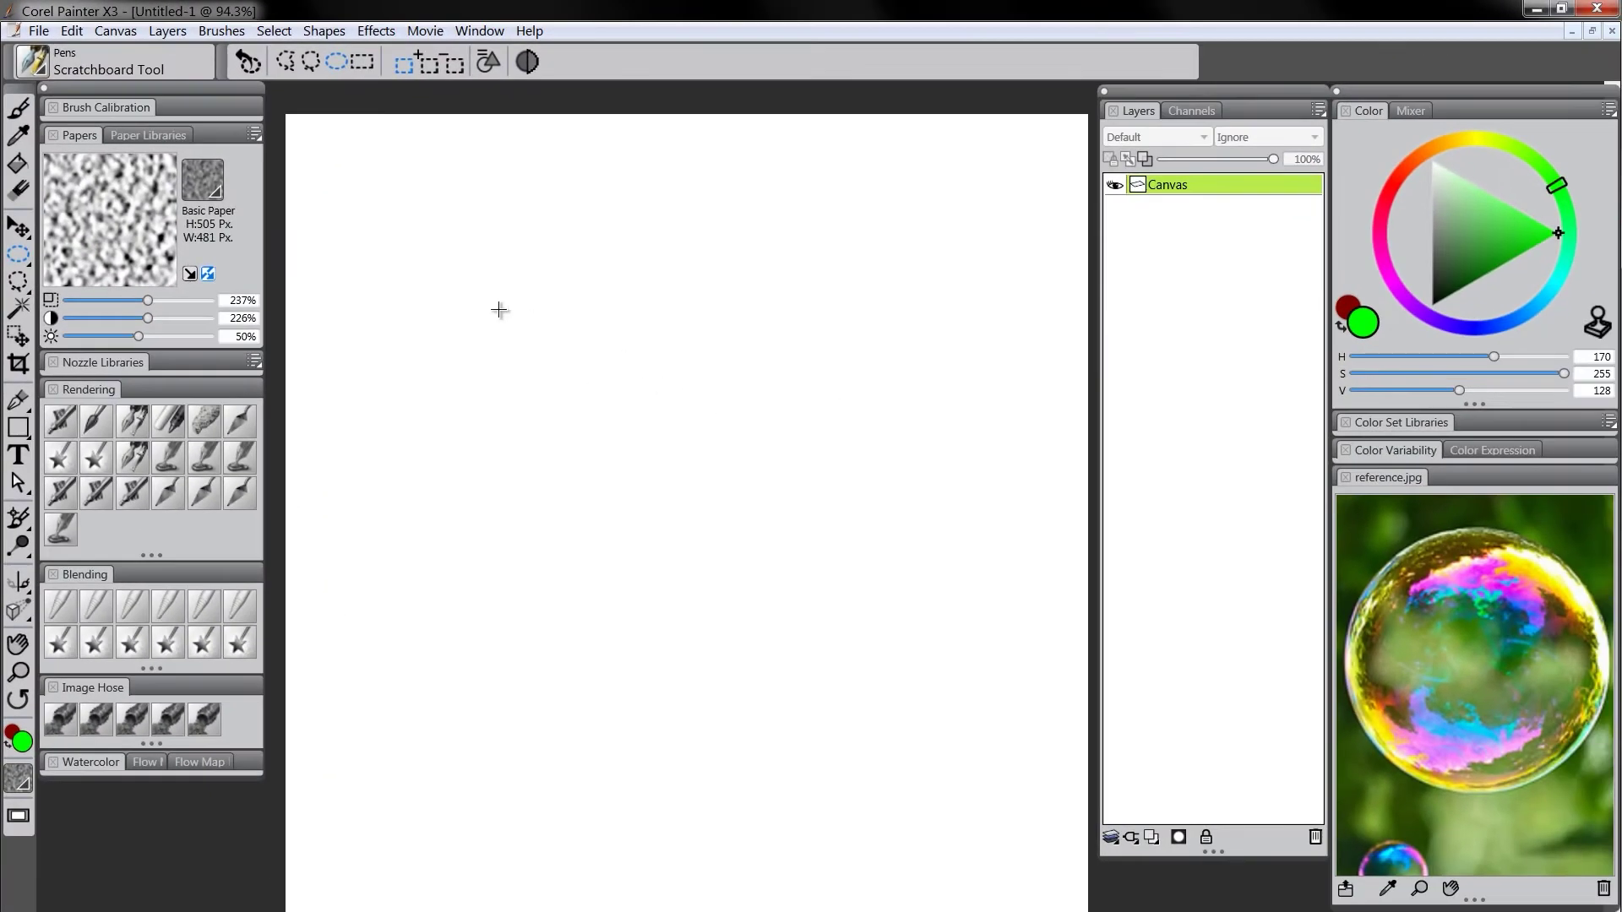
{"action": "left_click_drag", "start_coordinate": [448, 288], "coordinate": [919, 697]}
{"action": "left_click_drag", "start_coordinate": [666, 550], "coordinate": [827, 514]}
Add a new layer and name it big-bubble
{"action": "left_click", "coordinate": [1151, 836]}
{"action": "double_click", "coordinate": [1168, 184]}
{"action": "type", "text": "b"}
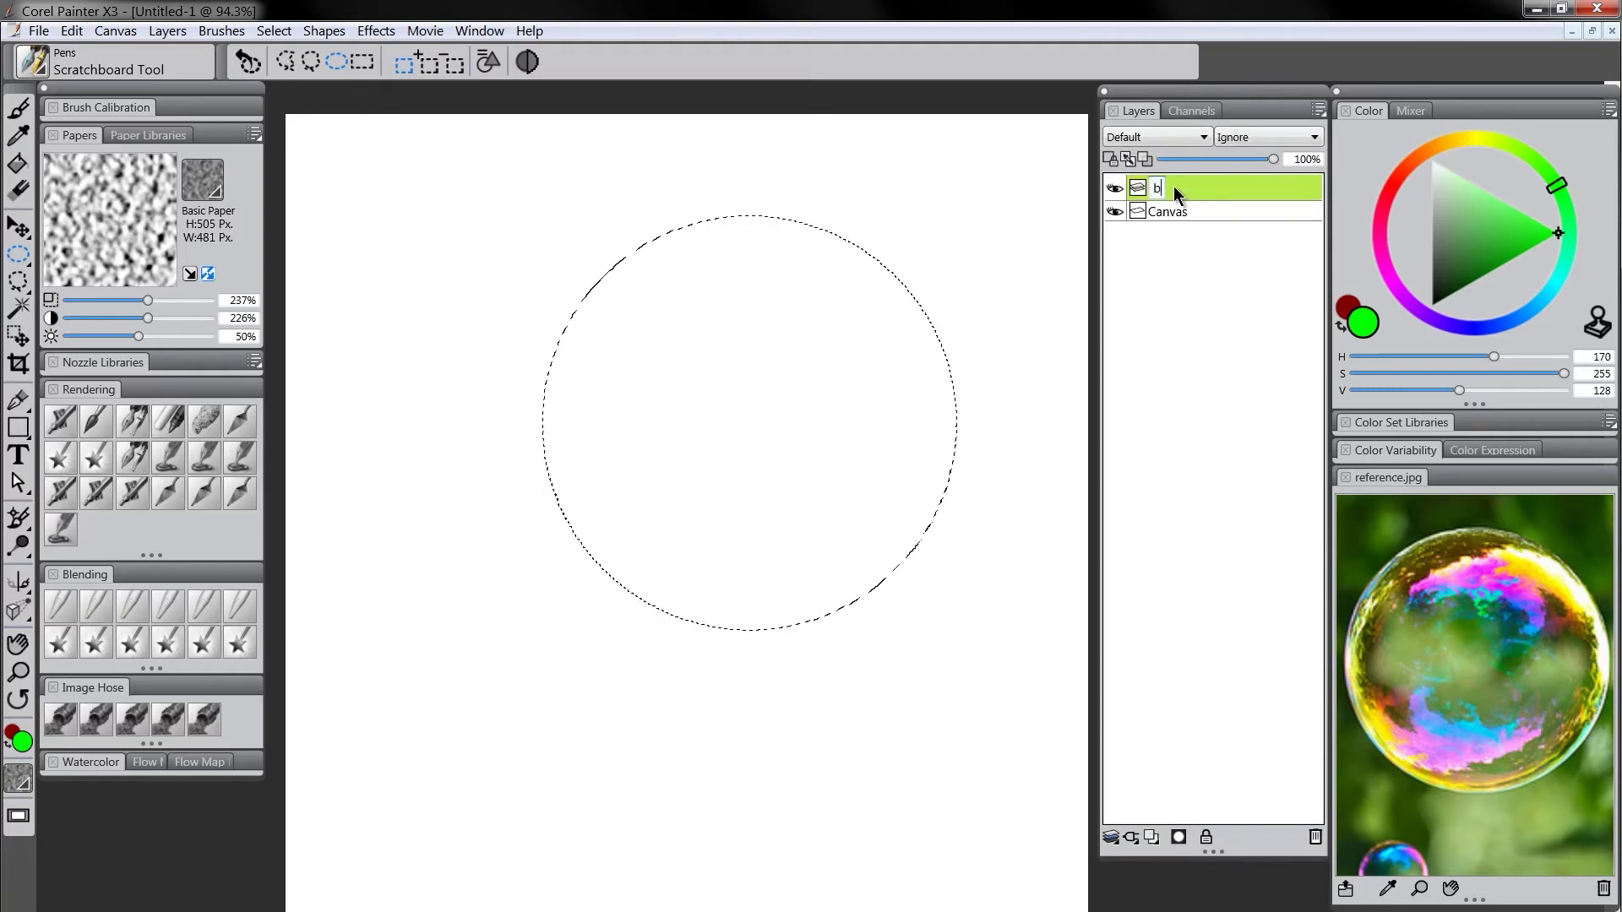
{"action": "type", "text": "ig-bubble"}
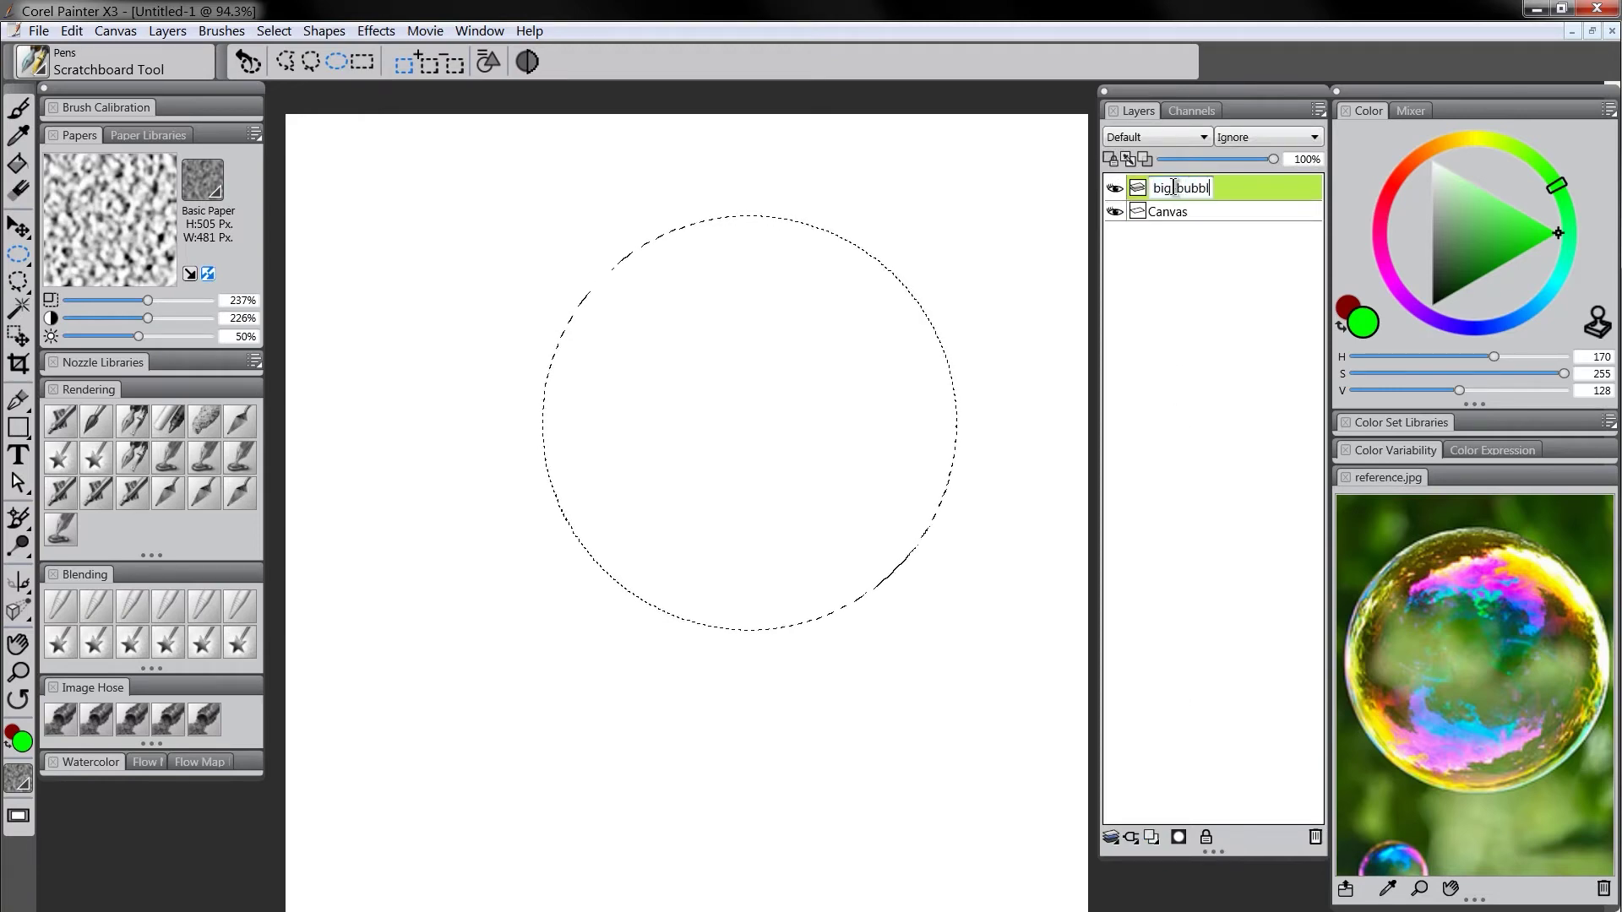
{"action": "key", "text": "Return"}
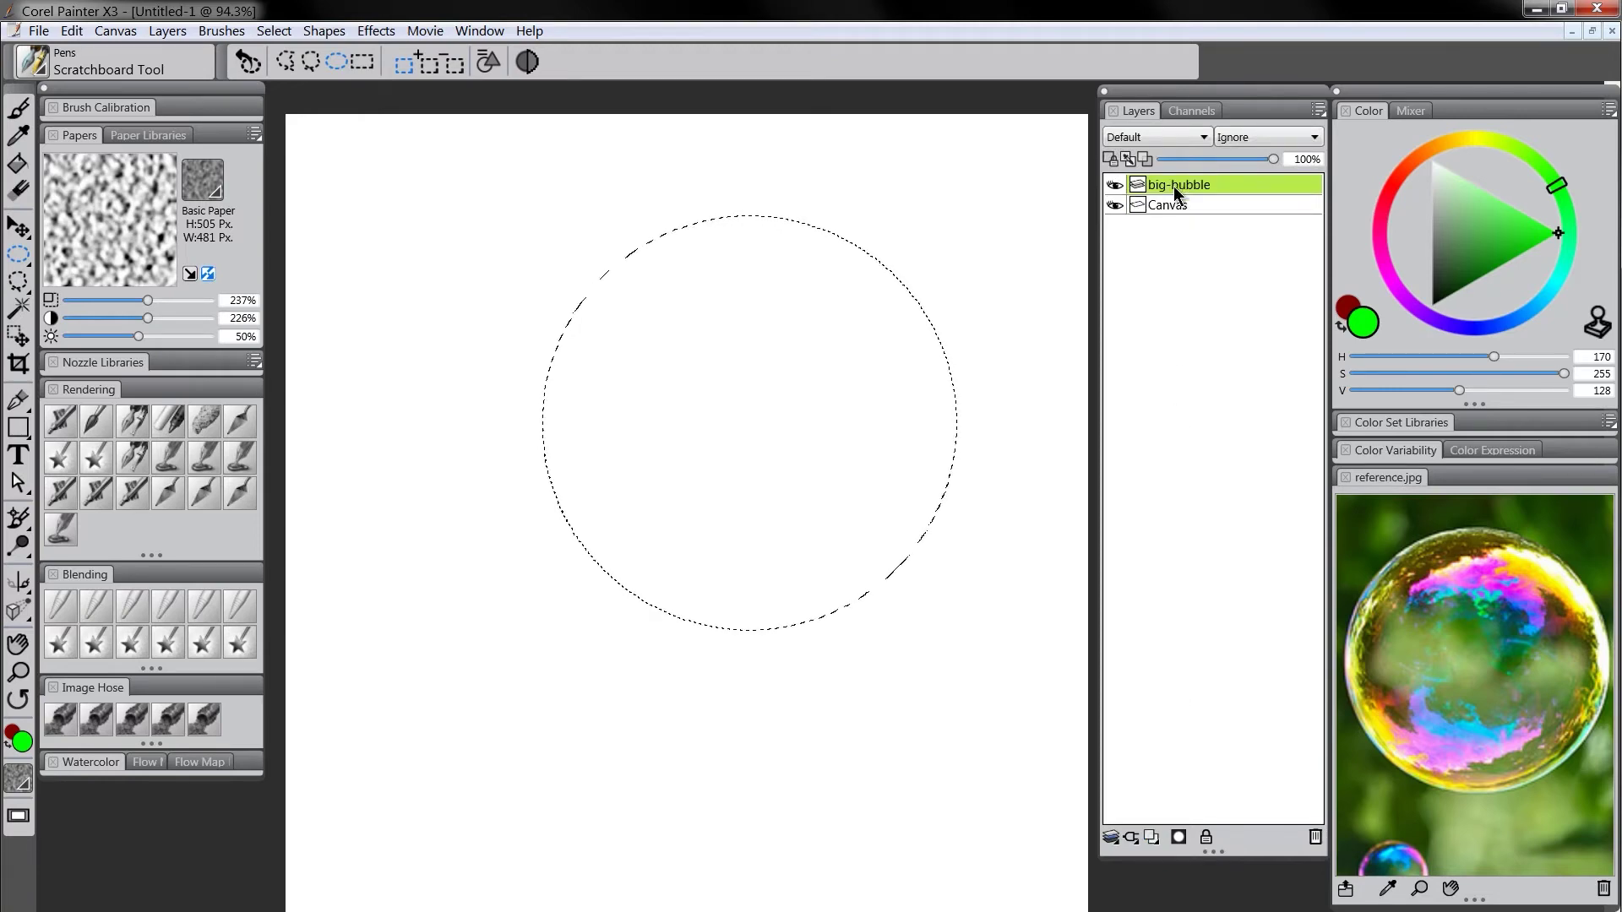
Fill the circular selection on the big-bubble layer with light grey (S 0, V 179) using the Paint Bucket
{"action": "left_click", "coordinate": [17, 166]}
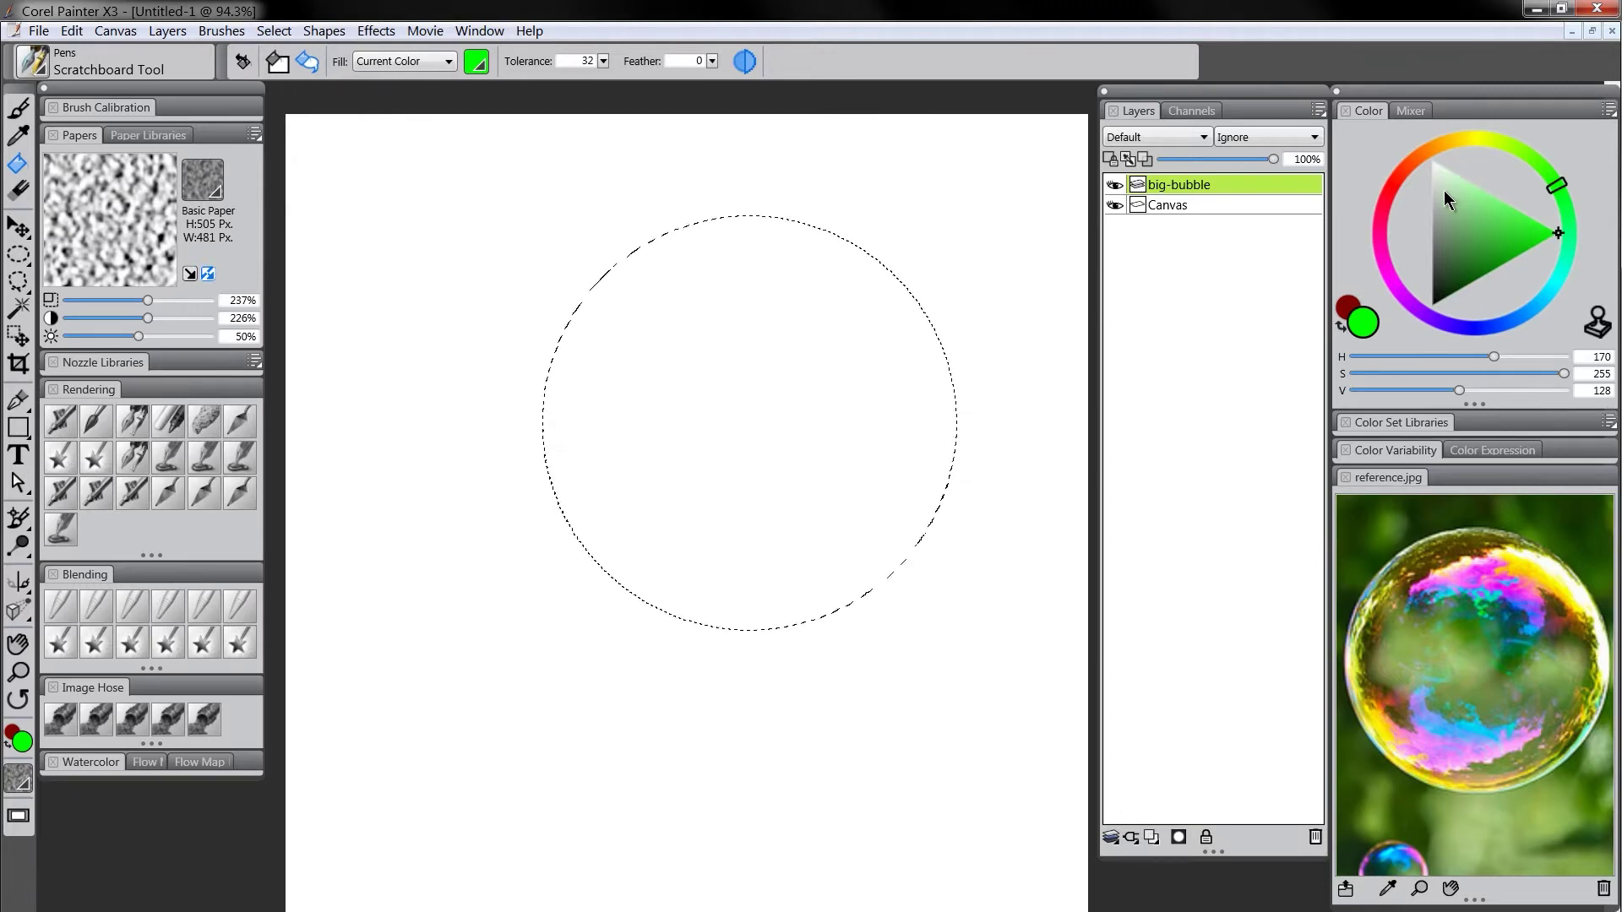
{"action": "left_click_drag", "start_coordinate": [1442, 195], "coordinate": [1432, 209]}
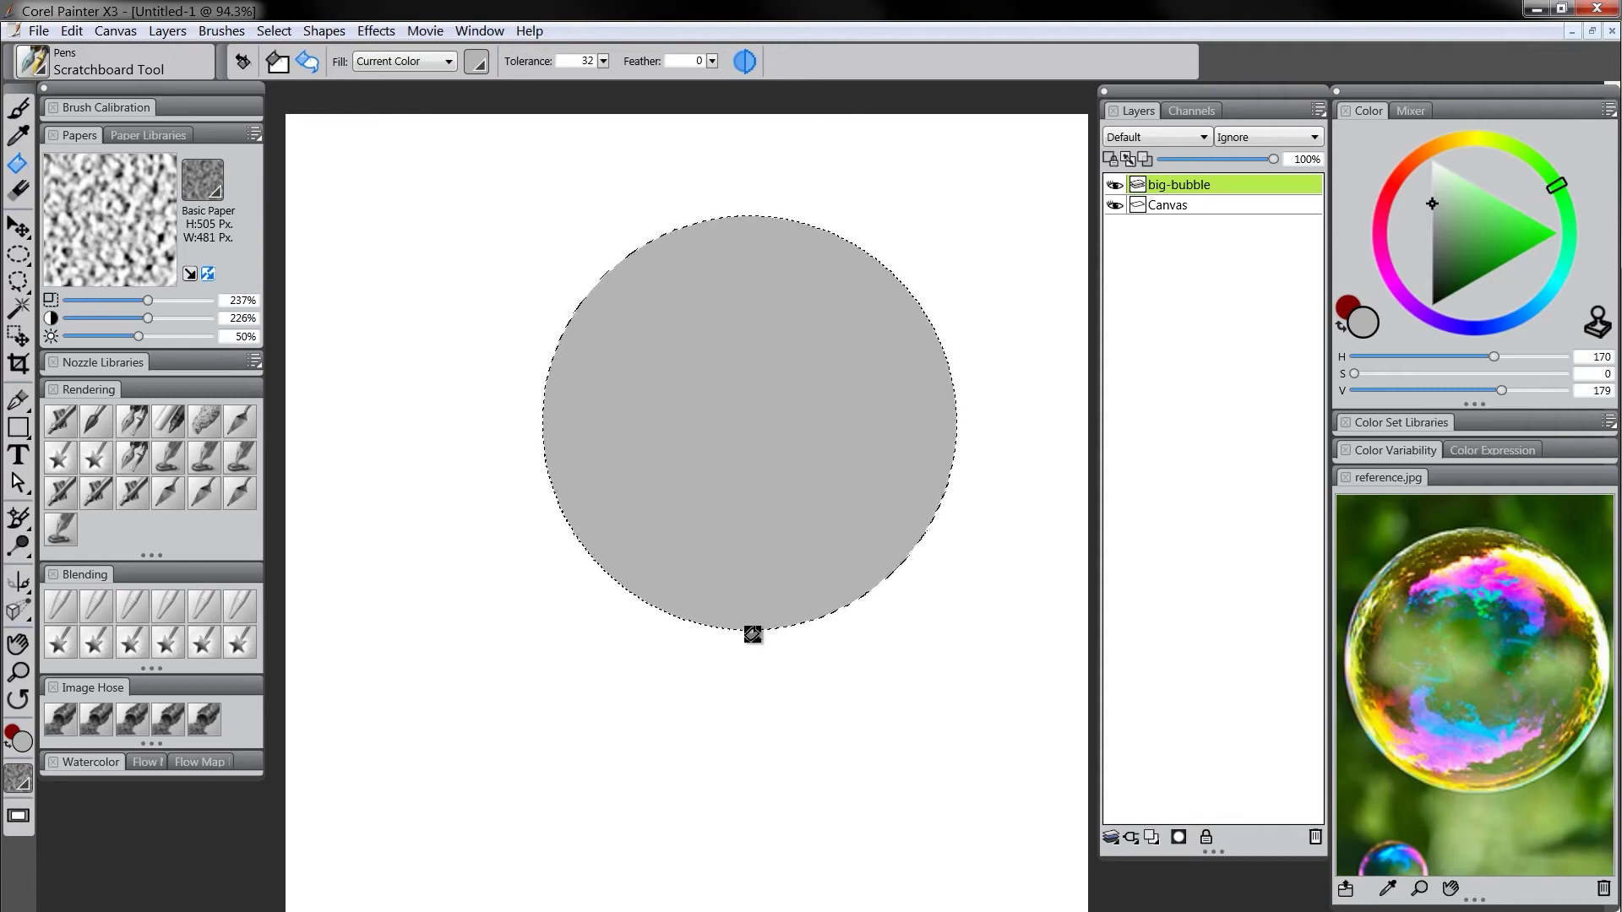
Deselect the circle, add a new layer between Canvas and big-bubble, and name it background
{"action": "left_click", "coordinate": [1181, 210]}
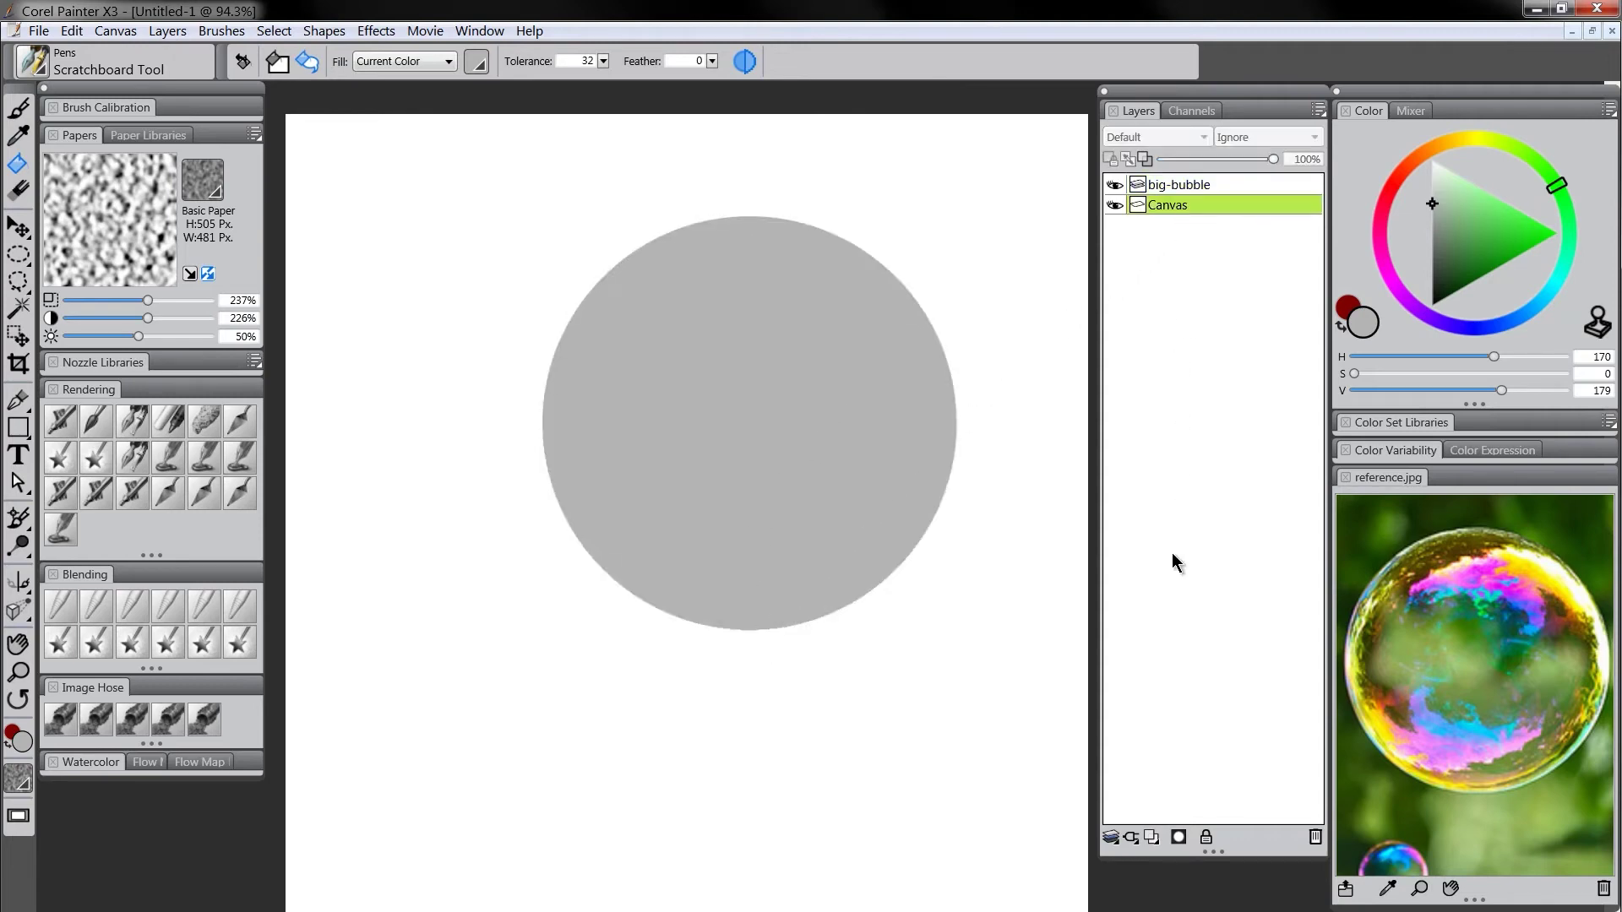
{"action": "left_click", "coordinate": [1151, 837]}
{"action": "double_click", "coordinate": [1172, 205]}
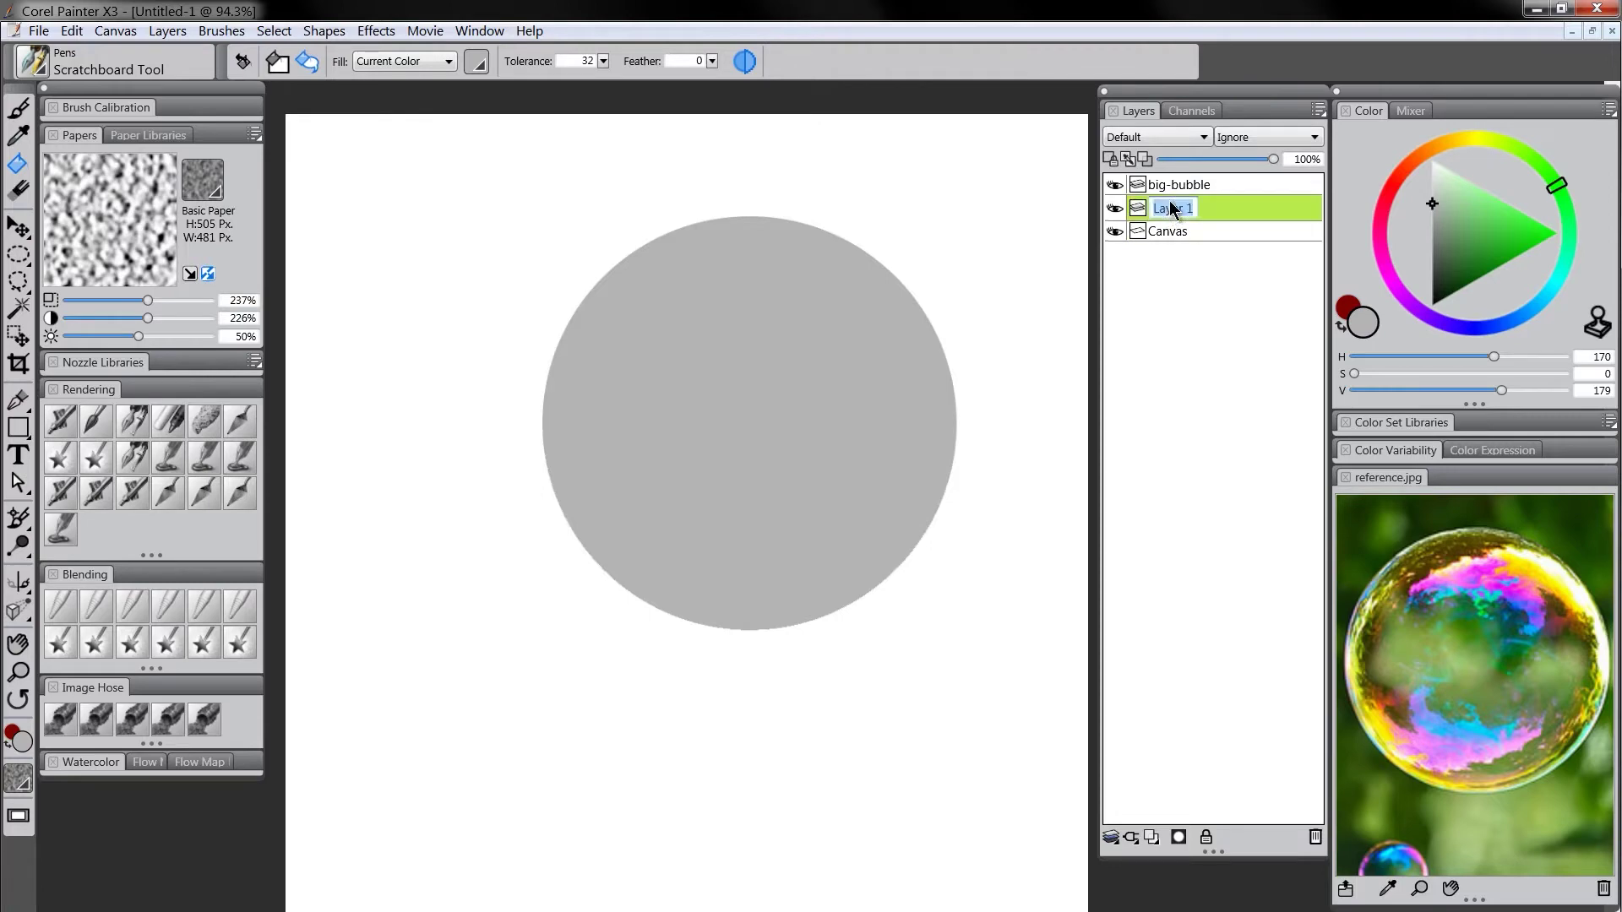
{"action": "type", "text": "background"}
{"action": "key", "text": "Return"}
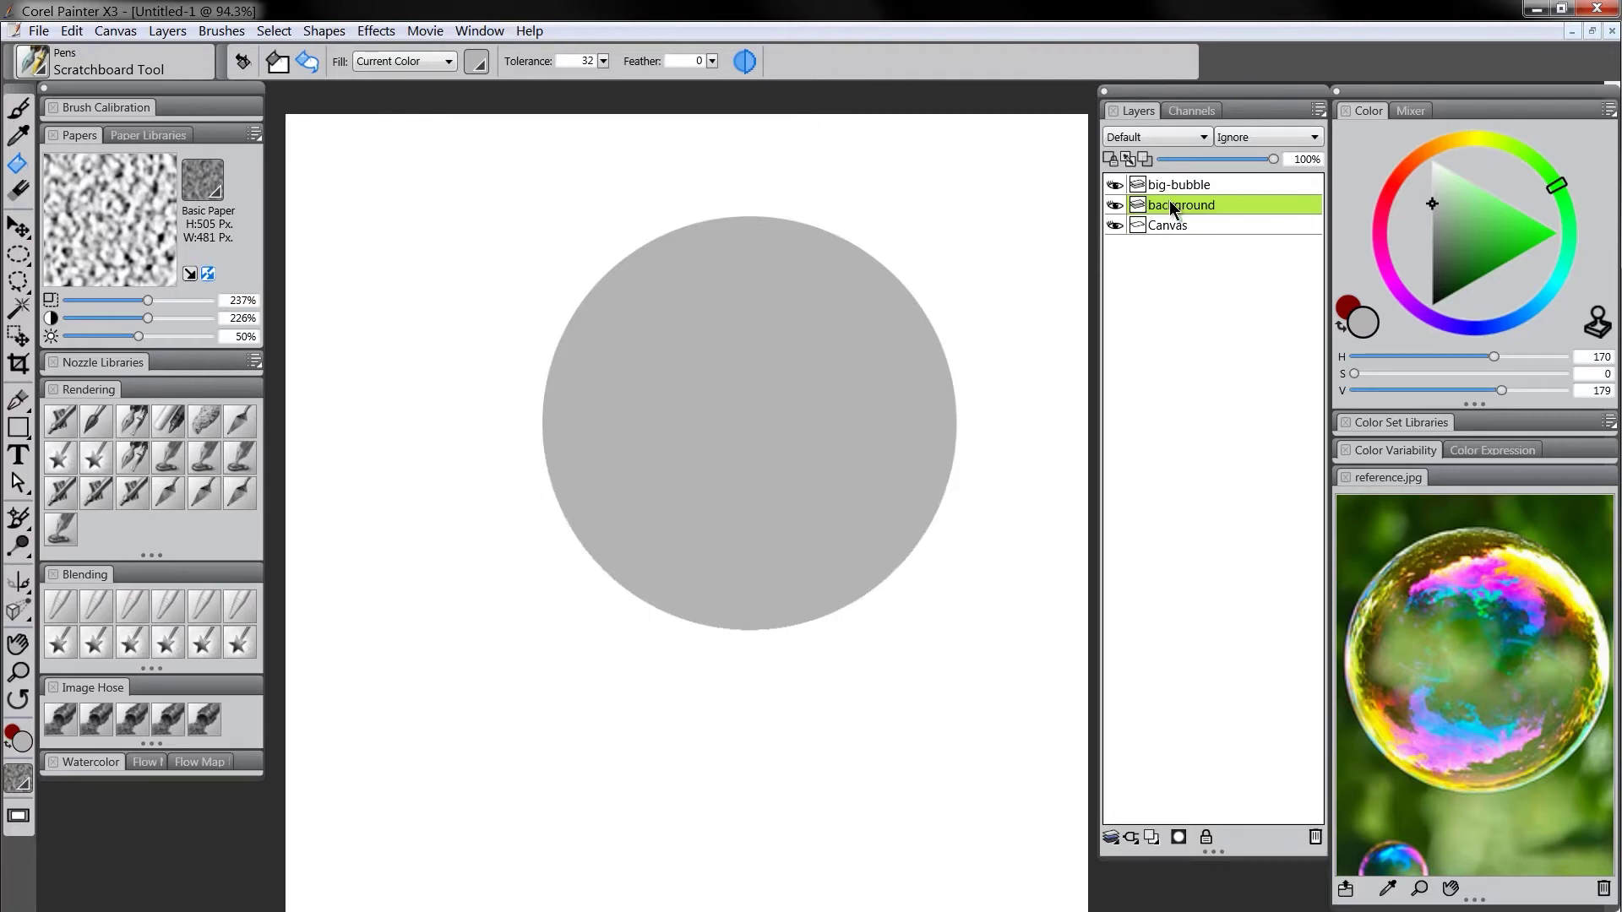
Fill the background layer with dark green (H 170, S 96, V 70)
{"action": "mouse_move", "coordinate": [819, 474]}
{"action": "left_mouse_down"}
{"action": "mouse_move", "coordinate": [768, 521]}
{"action": "mouse_move", "coordinate": [837, 478]}
{"action": "mouse_move", "coordinate": [811, 474]}
{"action": "left_mouse_up"}
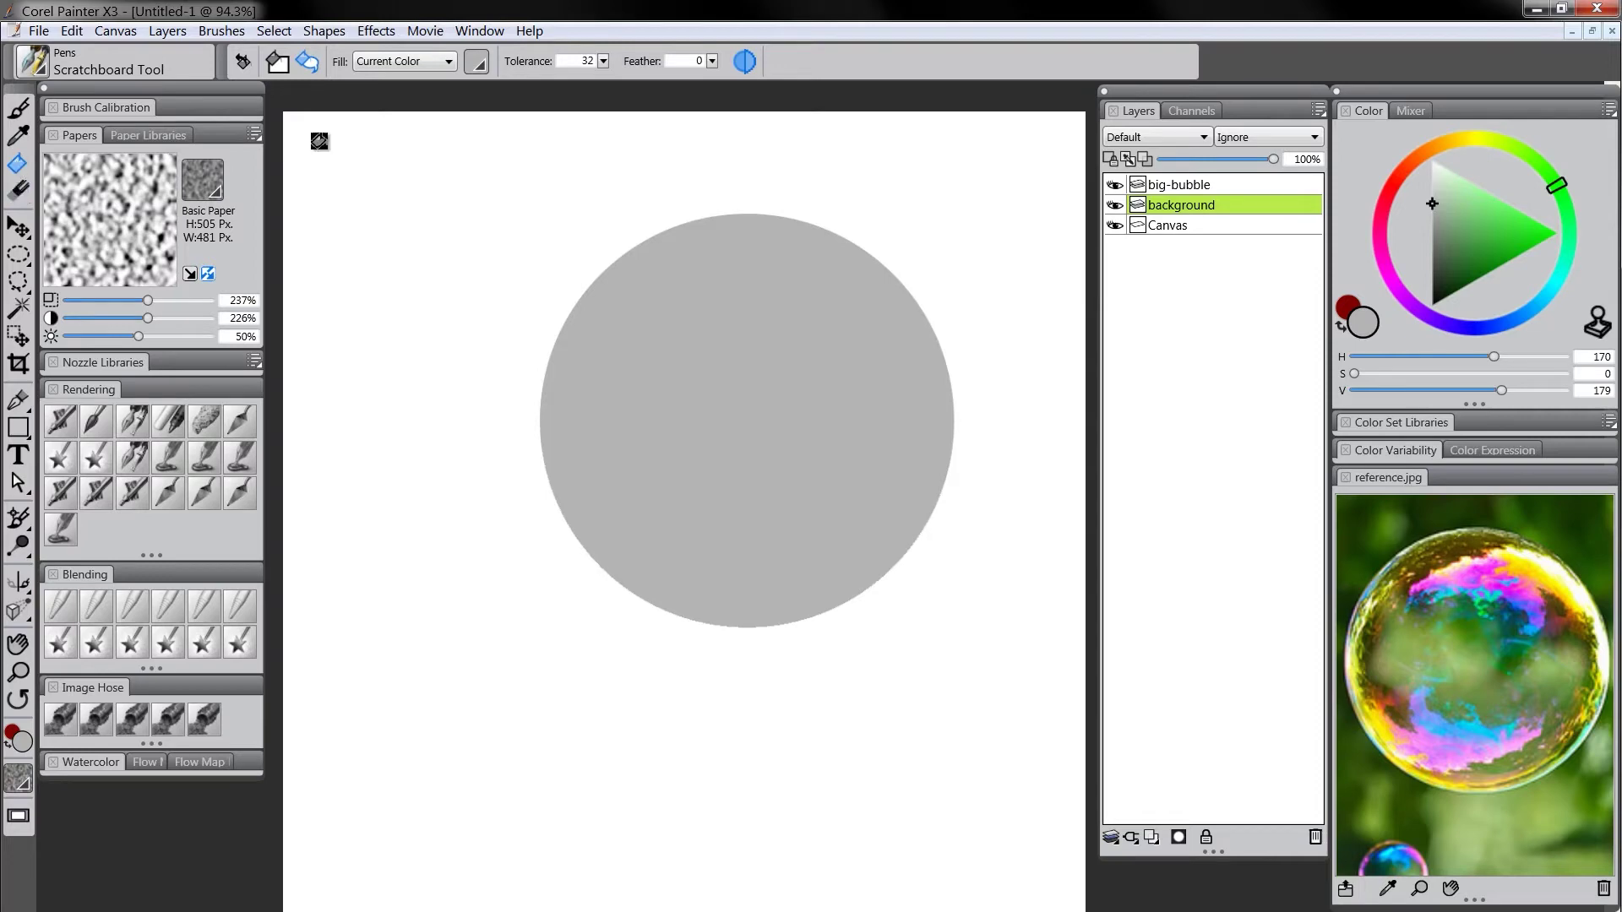
{"action": "left_click_drag", "start_coordinate": [1457, 266], "coordinate": [1461, 267]}
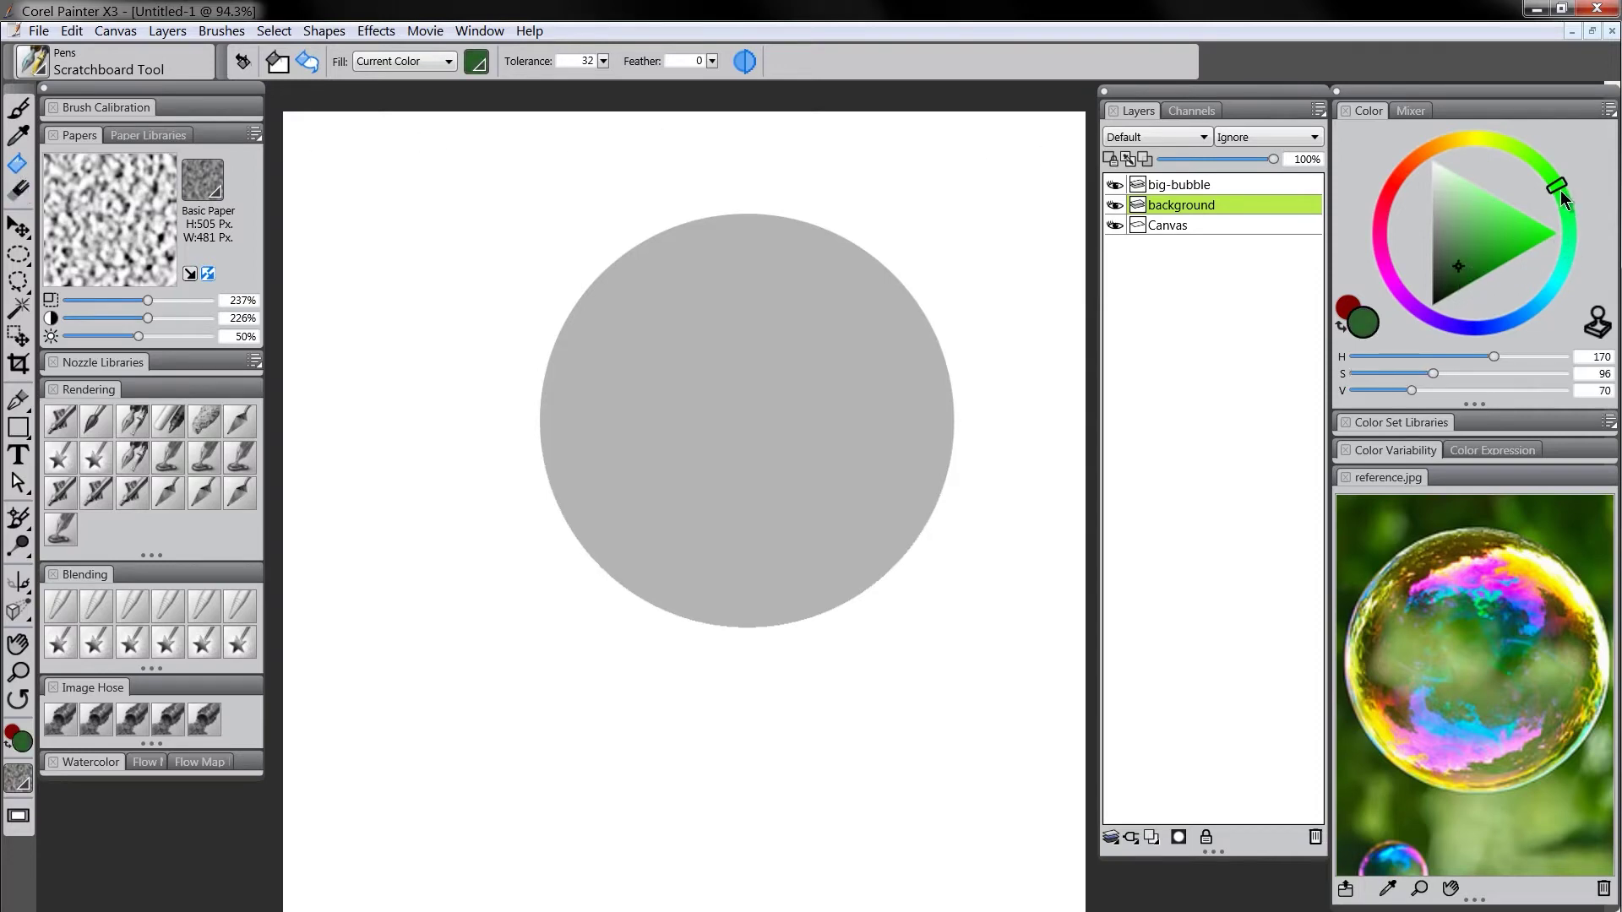
{"action": "left_click", "coordinate": [452, 450]}
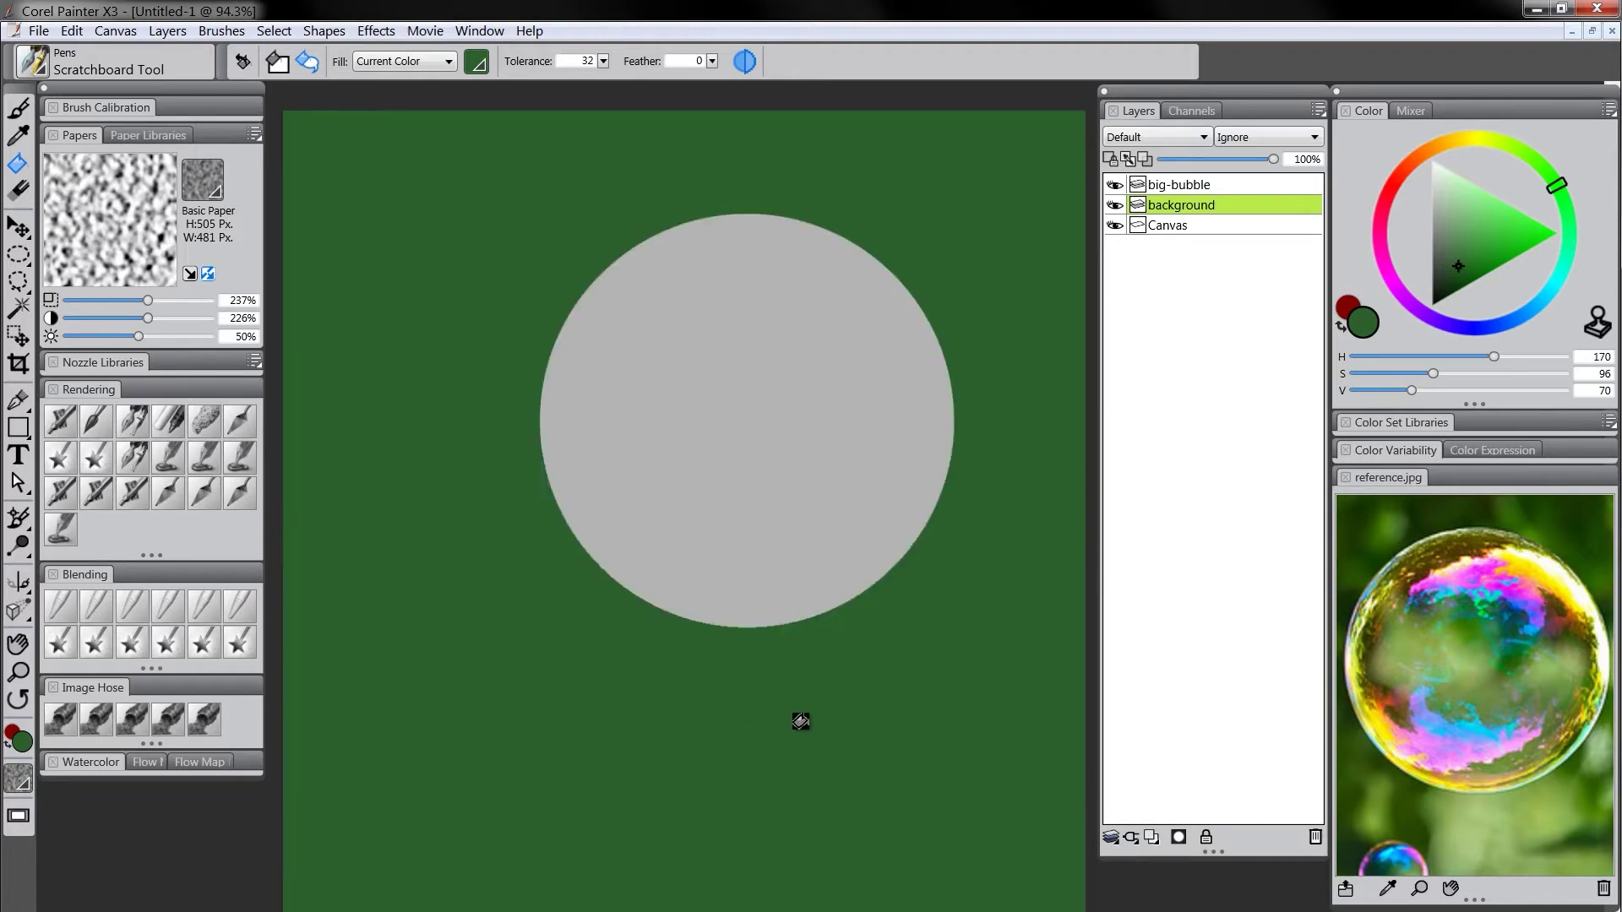
Paint soft yellow-green (H 135, S 214, V 93) foliage strokes below and beside the circle using the Digital Airbrush at size 124.3
{"action": "left_click_drag", "start_coordinate": [834, 675], "coordinate": [834, 681]}
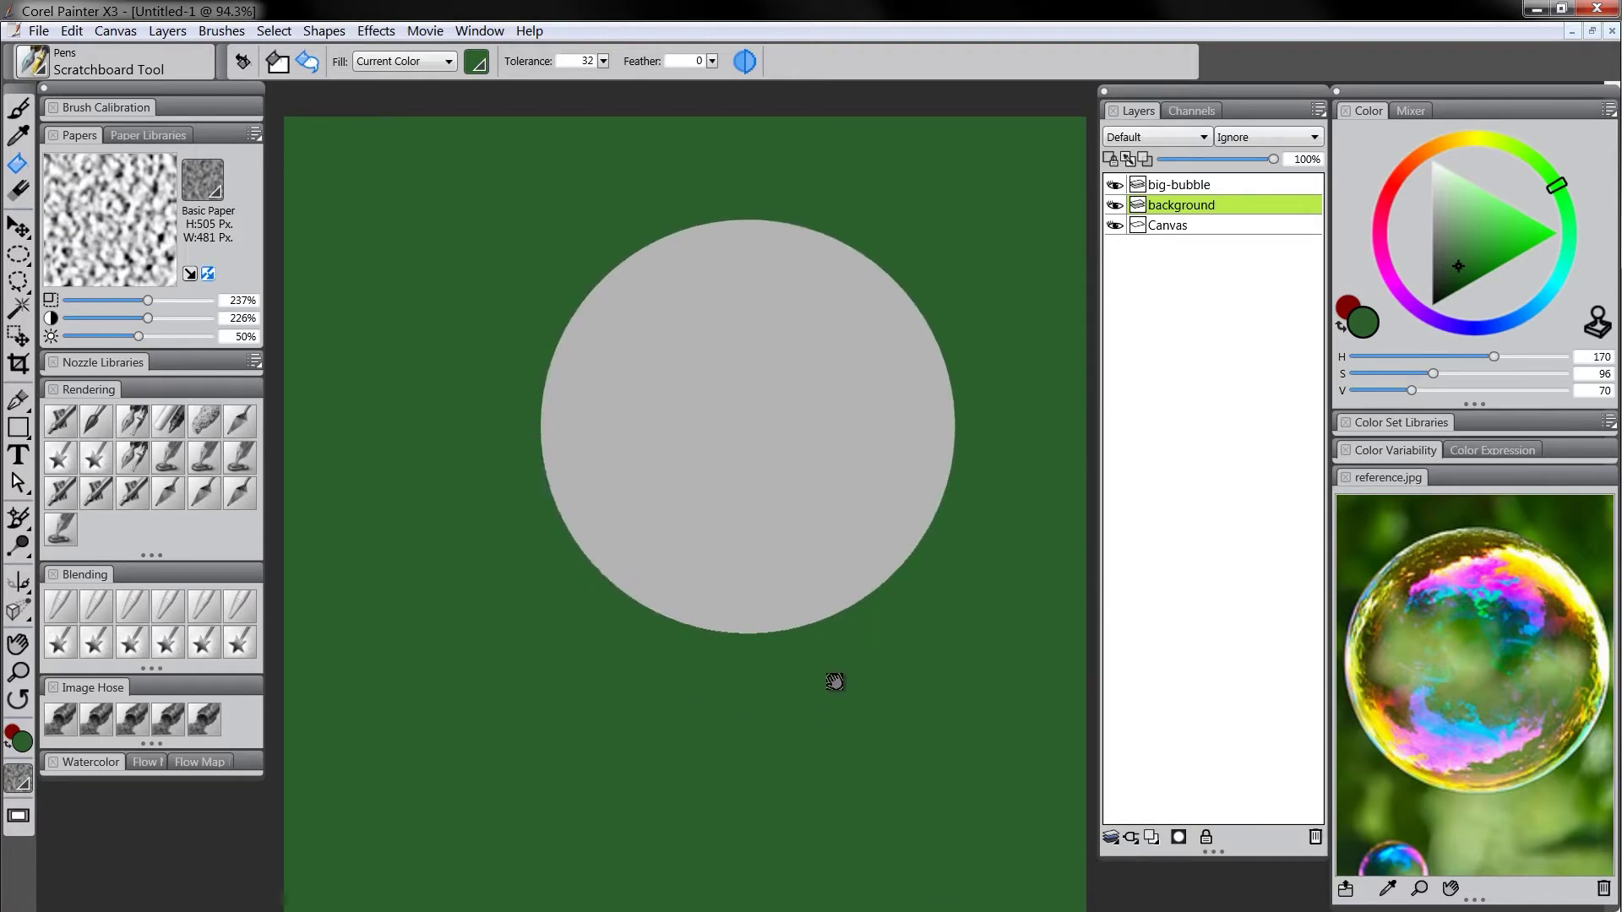
{"action": "left_click", "coordinate": [18, 672]}
{"action": "left_click", "coordinate": [812, 543], "text": "alt"}
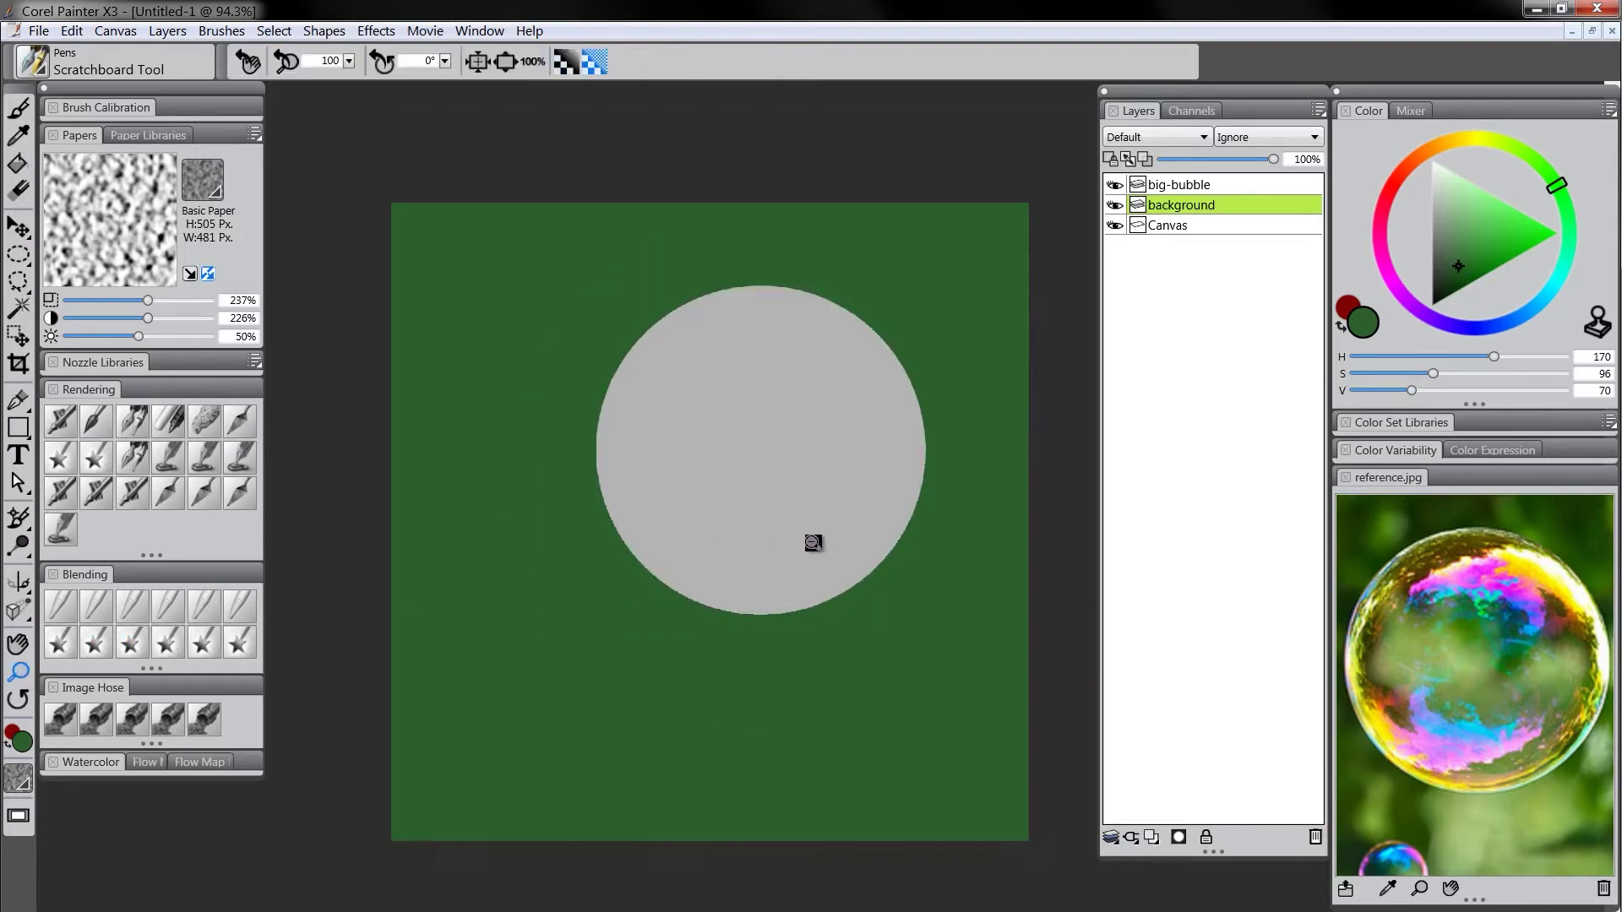
{"action": "left_click", "coordinate": [813, 545], "text": "alt"}
{"action": "left_click", "coordinate": [811, 557], "text": "alt"}
{"action": "left_click", "coordinate": [814, 561], "text": "alt"}
{"action": "left_click", "coordinate": [817, 573], "text": "alt"}
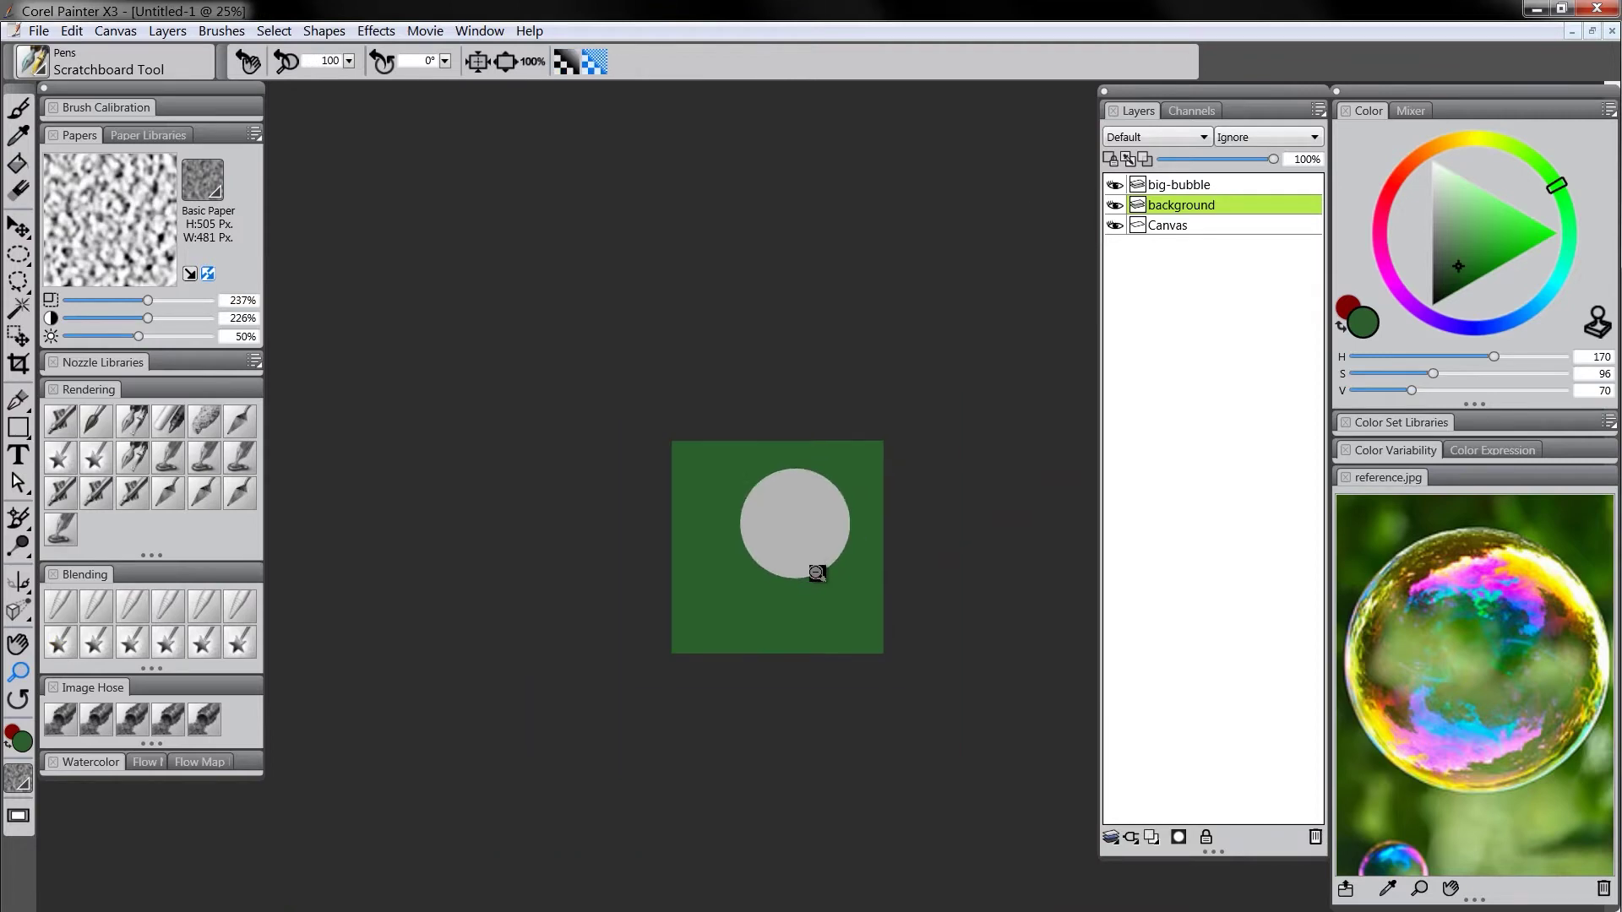
{"action": "left_click", "coordinate": [823, 581], "text": "alt"}
{"action": "left_click", "coordinate": [825, 584], "text": "alt"}
{"action": "left_click", "coordinate": [826, 596], "text": "alt"}
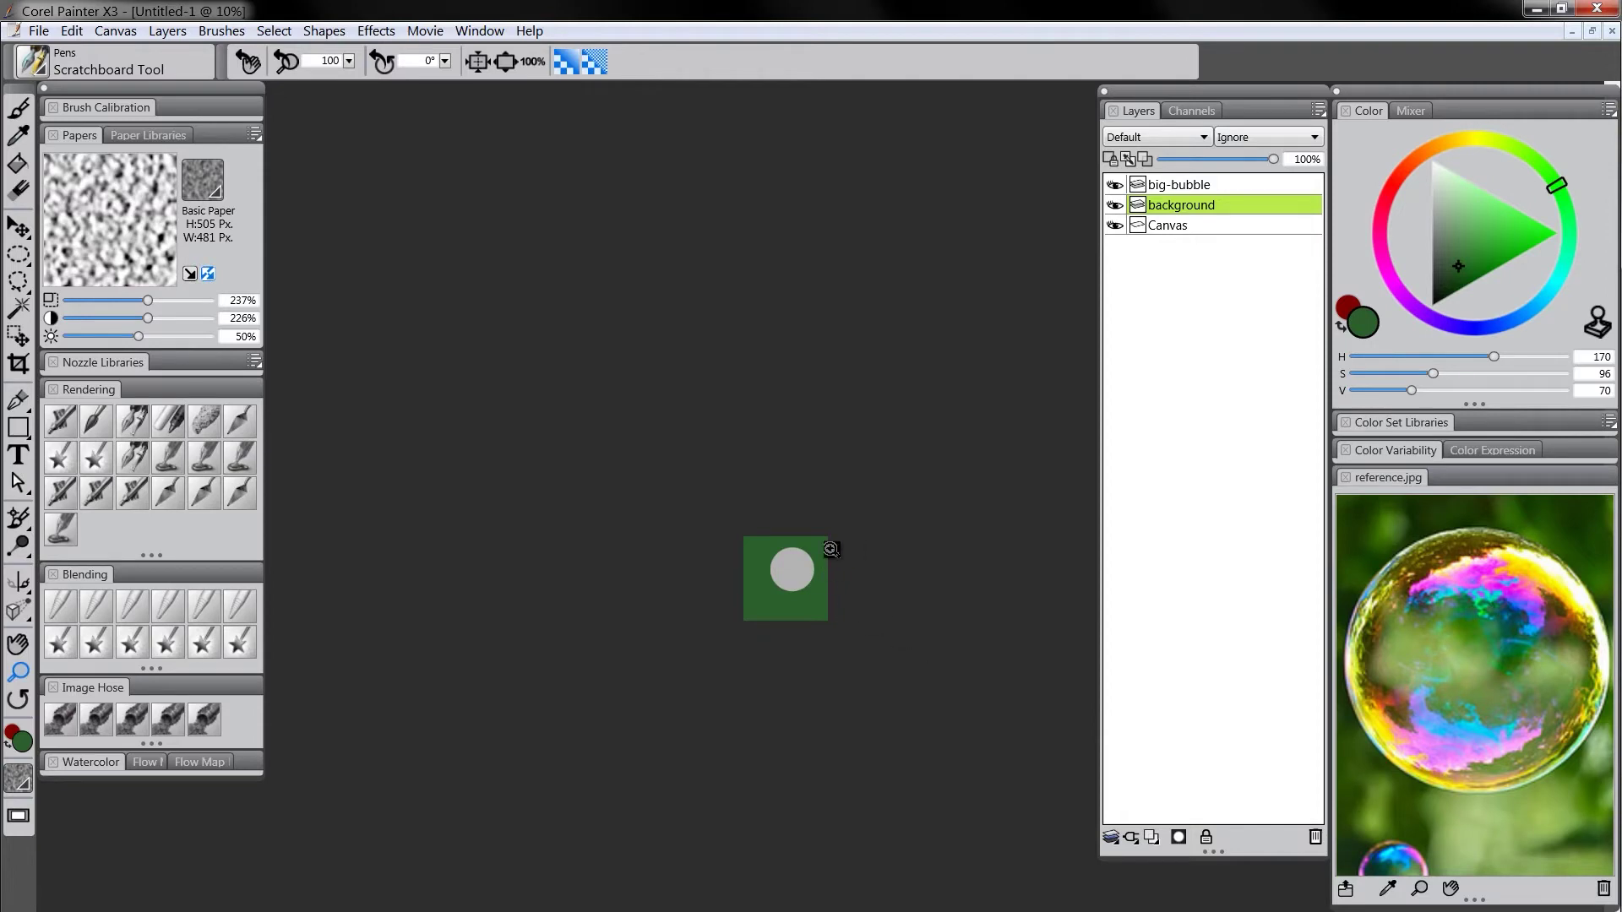
{"action": "left_click", "coordinate": [781, 566]}
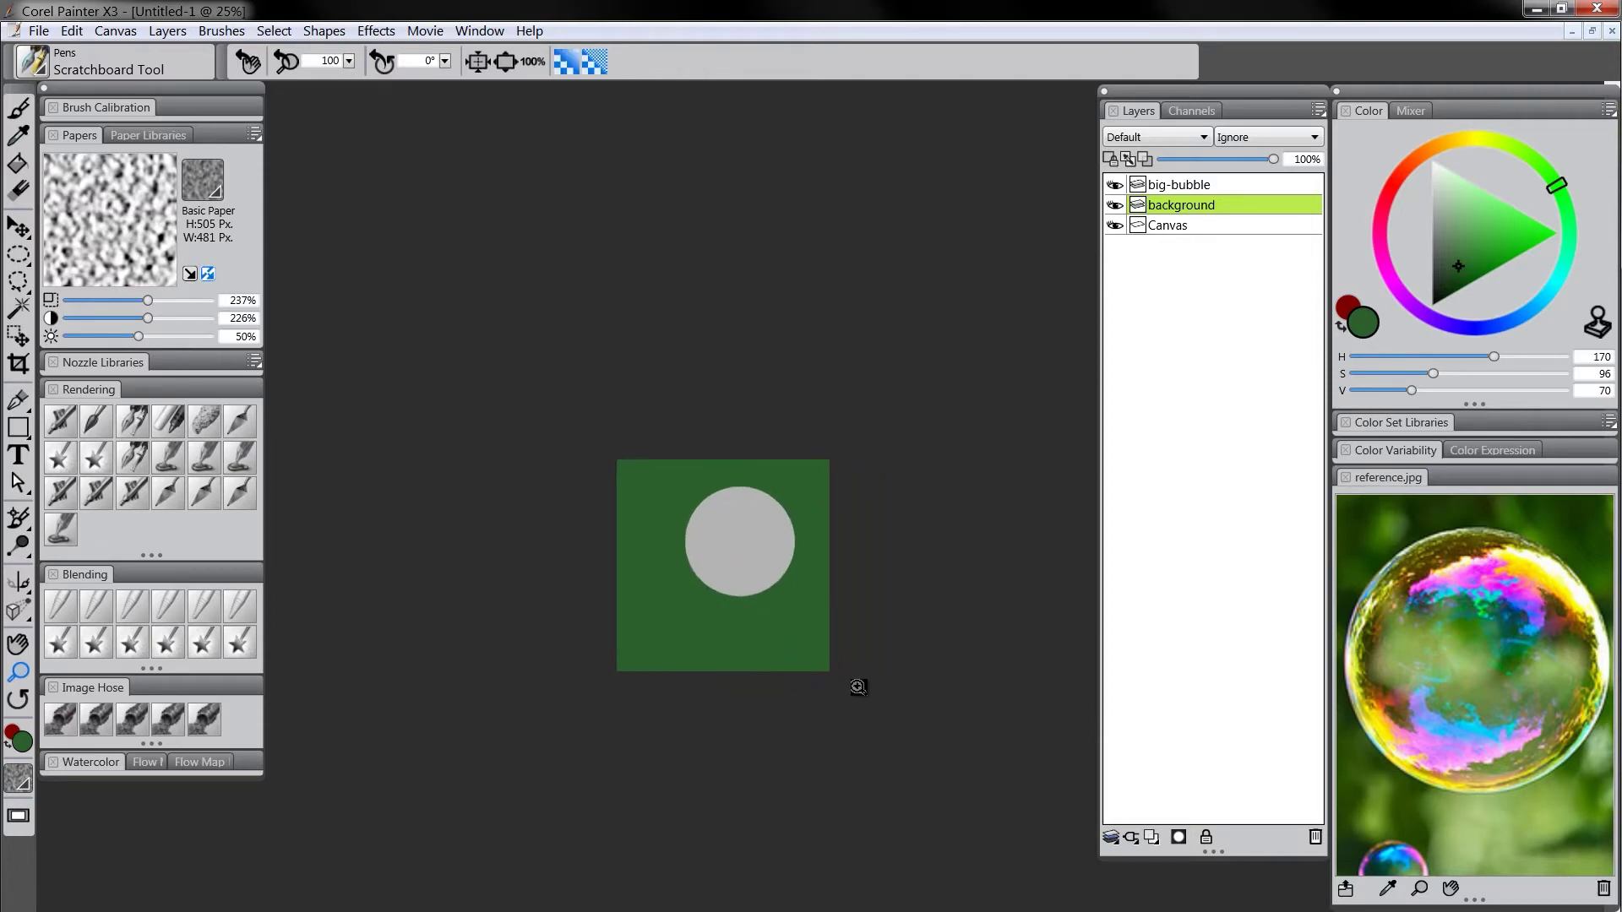
{"action": "left_click", "coordinate": [62, 419]}
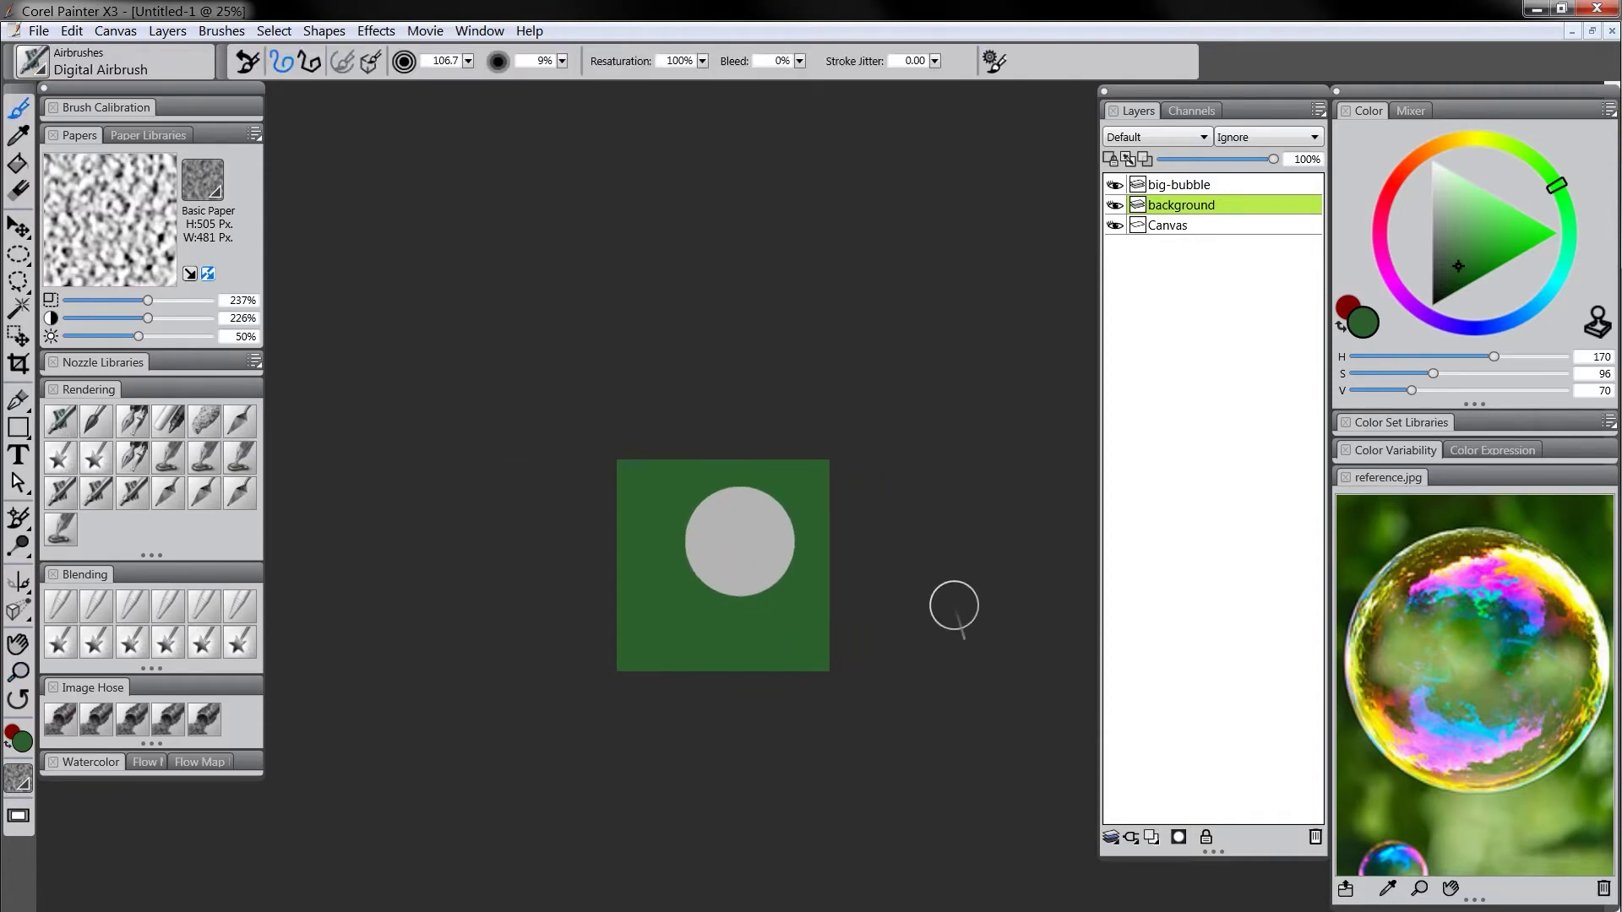
{"action": "left_click", "coordinate": [1496, 150]}
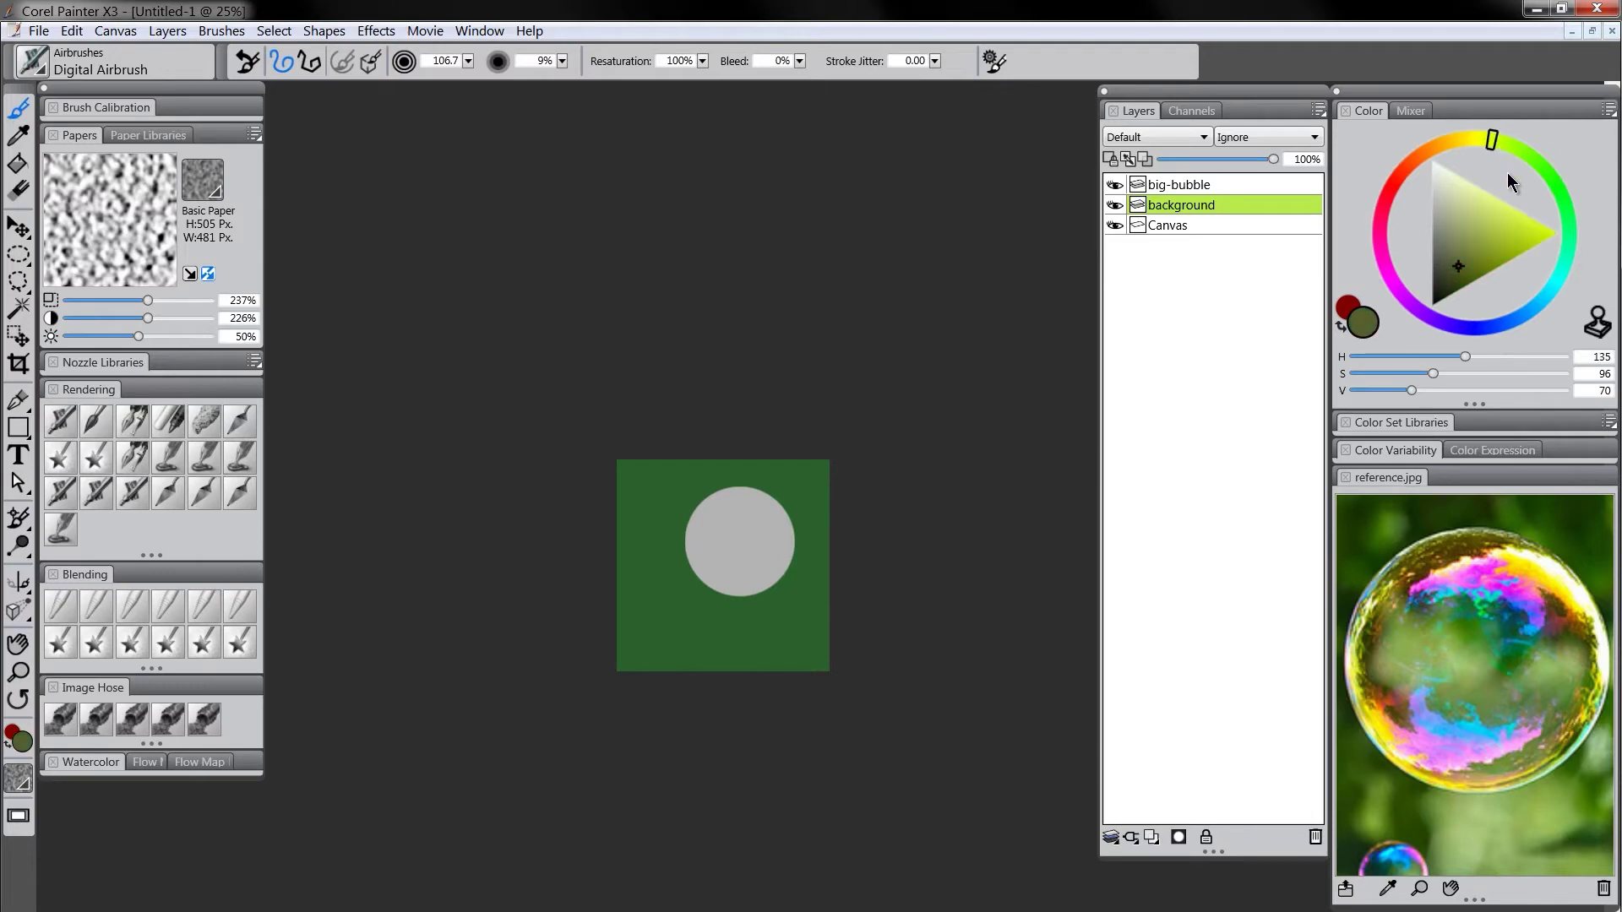
{"action": "left_click_drag", "start_coordinate": [1506, 257], "coordinate": [1510, 252]}
{"action": "left_click_drag", "start_coordinate": [705, 514], "coordinate": [709, 516]}
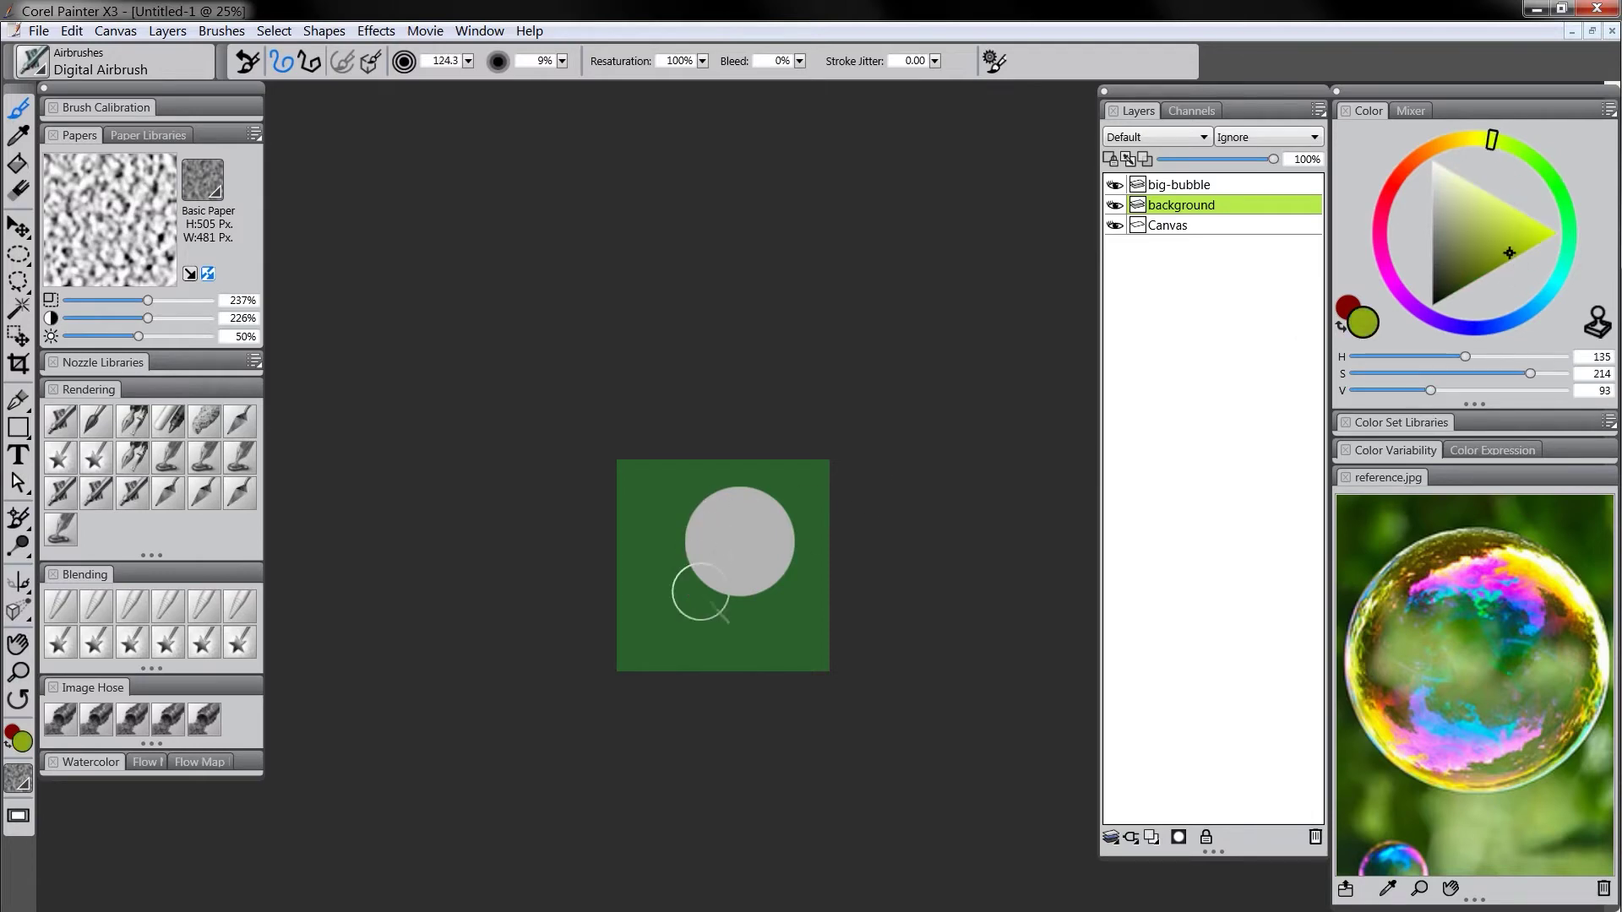
{"action": "left_click_drag", "start_coordinate": [669, 586], "coordinate": [627, 664]}
{"action": "left_click_drag", "start_coordinate": [697, 629], "coordinate": [707, 667]}
{"action": "left_click_drag", "start_coordinate": [667, 587], "coordinate": [644, 610]}
{"action": "left_click_drag", "start_coordinate": [657, 534], "coordinate": [658, 546]}
{"action": "left_click_drag", "start_coordinate": [775, 594], "coordinate": [745, 659]}
{"action": "left_click_drag", "start_coordinate": [672, 490], "coordinate": [661, 482]}
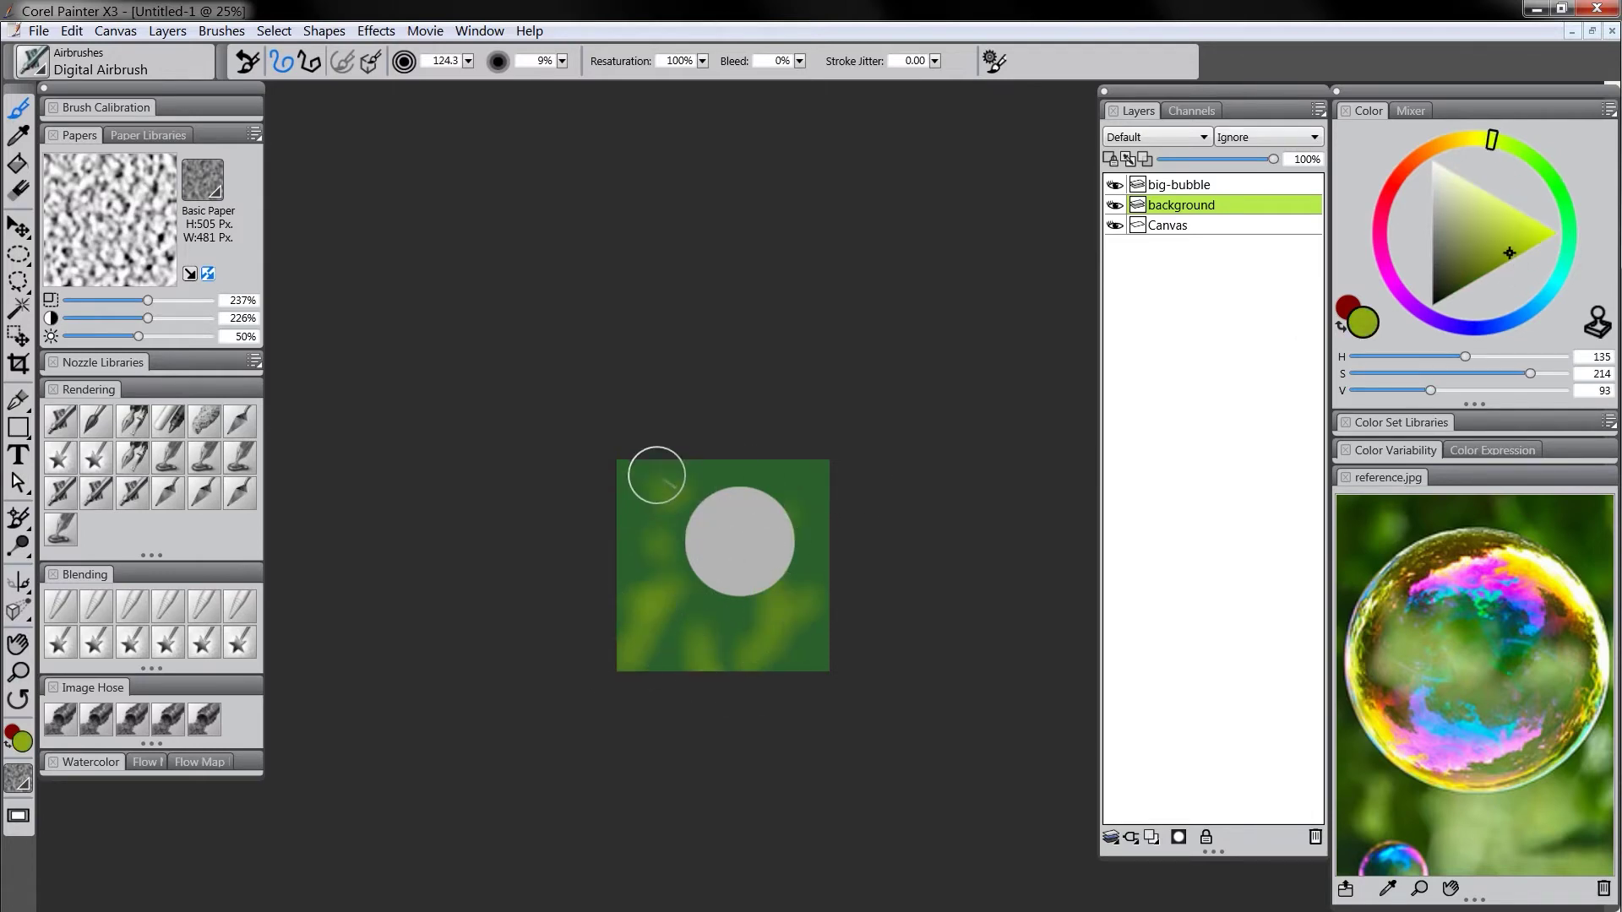
Add more yellow-green airbrush blotches around the circle, reducing the brush size to 76 for the finer ones
{"action": "left_click_drag", "start_coordinate": [765, 477], "coordinate": [775, 490]}
{"action": "left_click_drag", "start_coordinate": [730, 578], "coordinate": [745, 581]}
{"action": "mouse_move", "coordinate": [696, 616]}
{"action": "left_mouse_down"}
{"action": "mouse_move", "coordinate": [640, 667]}
{"action": "mouse_move", "coordinate": [718, 661]}
{"action": "left_mouse_up"}
{"action": "left_click_drag", "start_coordinate": [631, 602], "coordinate": [644, 593]}
{"action": "left_click_drag", "start_coordinate": [757, 629], "coordinate": [757, 666]}
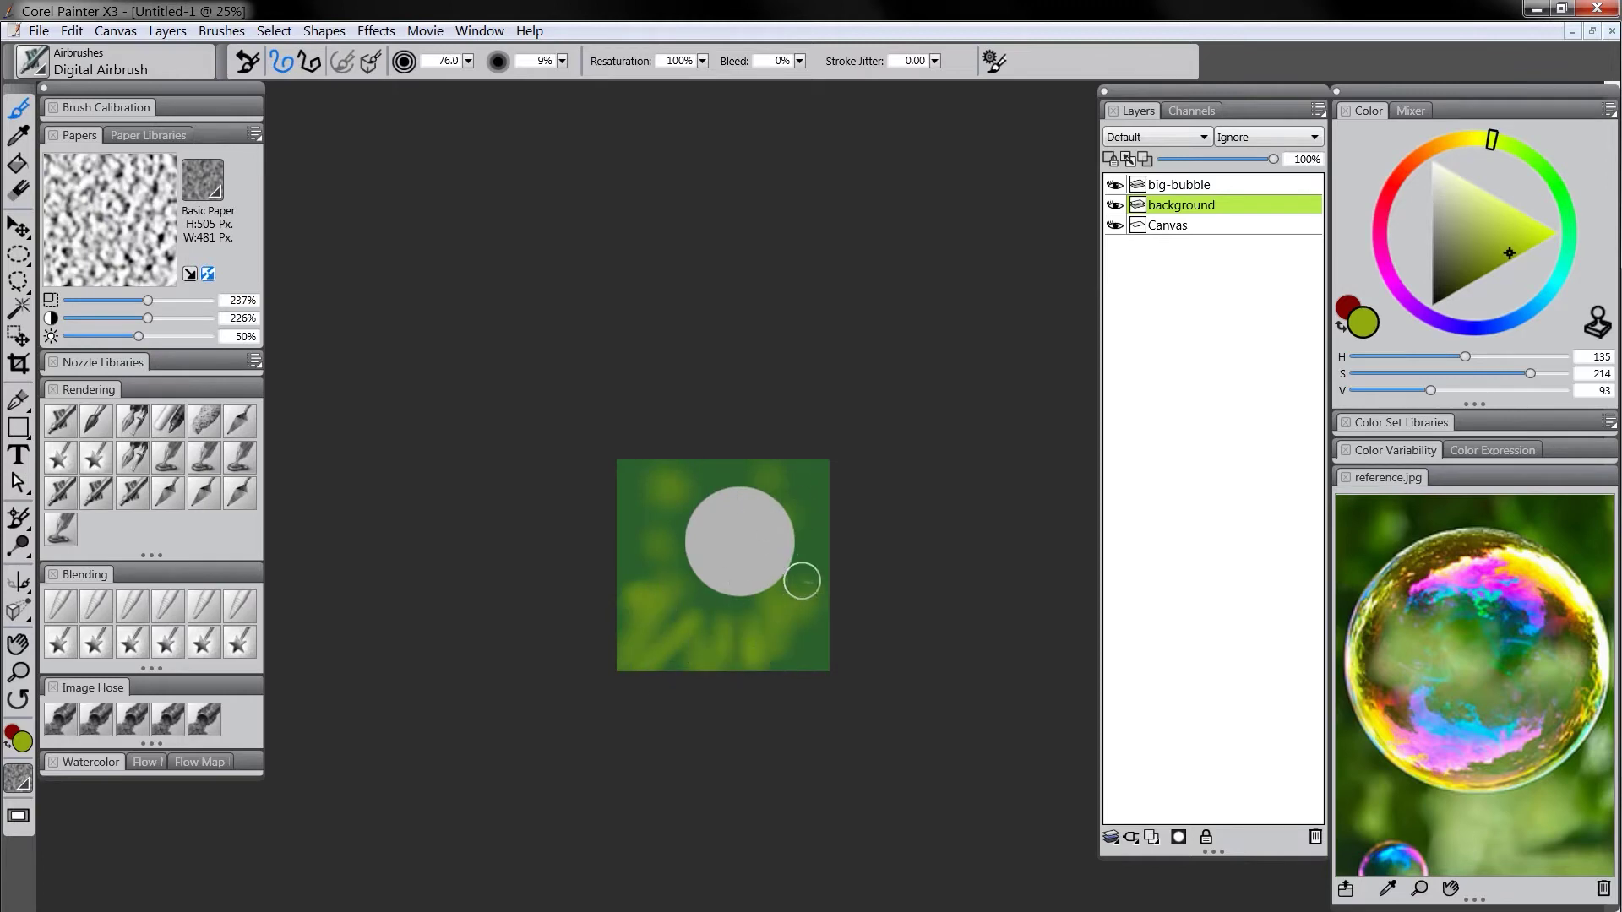
{"action": "left_click_drag", "start_coordinate": [801, 580], "coordinate": [795, 628]}
{"action": "left_click_drag", "start_coordinate": [626, 563], "coordinate": [627, 560]}
{"action": "left_click_drag", "start_coordinate": [807, 545], "coordinate": [809, 561]}
{"action": "mouse_move", "coordinate": [821, 601]}
{"action": "left_mouse_down"}
{"action": "mouse_move", "coordinate": [793, 680]}
{"action": "mouse_move", "coordinate": [803, 553]}
{"action": "mouse_move", "coordinate": [759, 647]}
{"action": "left_mouse_up"}
Airbrush pale yellow-green (H 135, S 185, V 192) highlights over the foliage below and around the circle
{"action": "left_click", "coordinate": [1478, 195]}
{"action": "left_click_drag", "start_coordinate": [696, 639], "coordinate": [662, 646]}
{"action": "left_click_drag", "start_coordinate": [649, 632], "coordinate": [721, 633]}
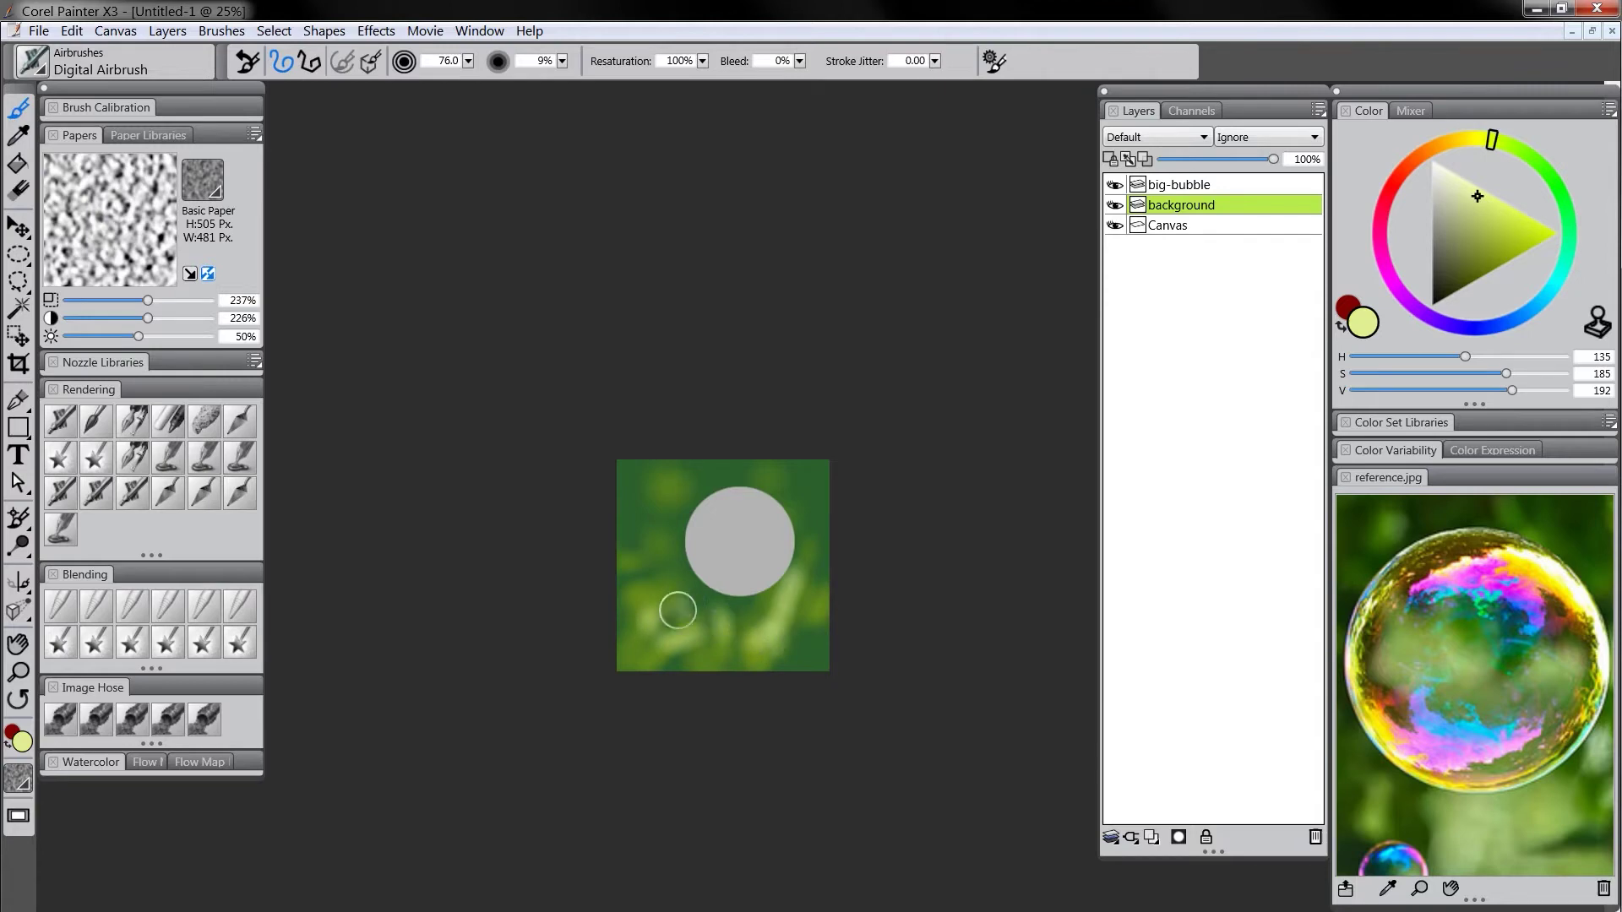
{"action": "left_click_drag", "start_coordinate": [673, 486], "coordinate": [677, 495]}
{"action": "left_click_drag", "start_coordinate": [646, 610], "coordinate": [649, 623]}
{"action": "left_click_drag", "start_coordinate": [650, 655], "coordinate": [644, 665]}
{"action": "left_click_drag", "start_coordinate": [813, 532], "coordinate": [812, 539]}
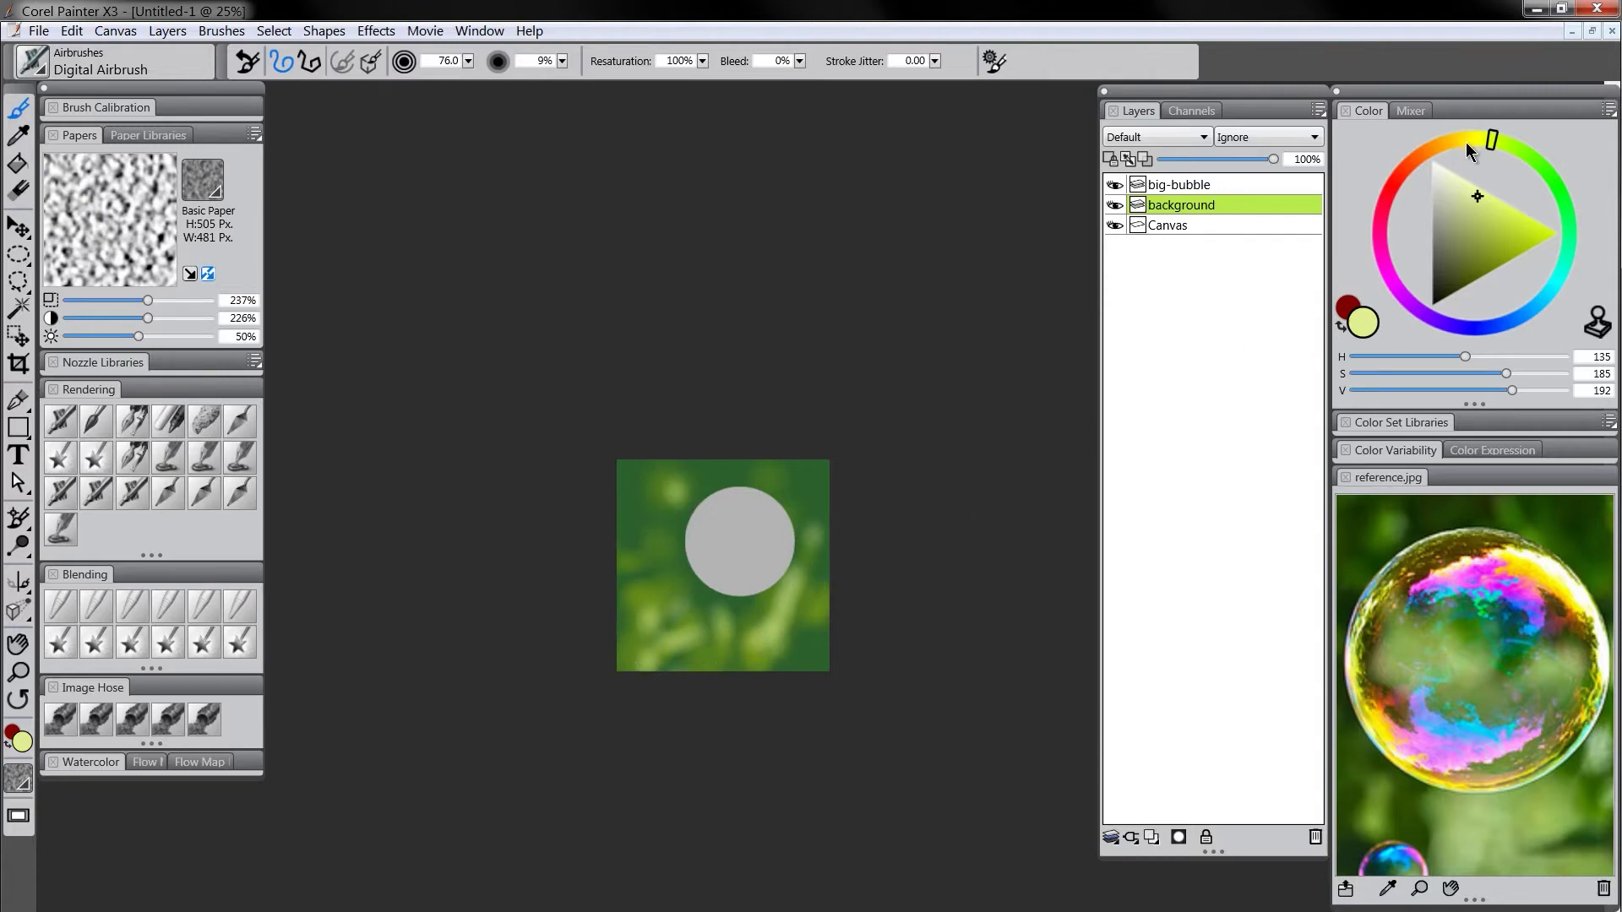
Airbrush dark golden-olive (H 122, S 253, V 63) accents beside the circle and across the lower foliage
{"action": "left_click", "coordinate": [1493, 271]}
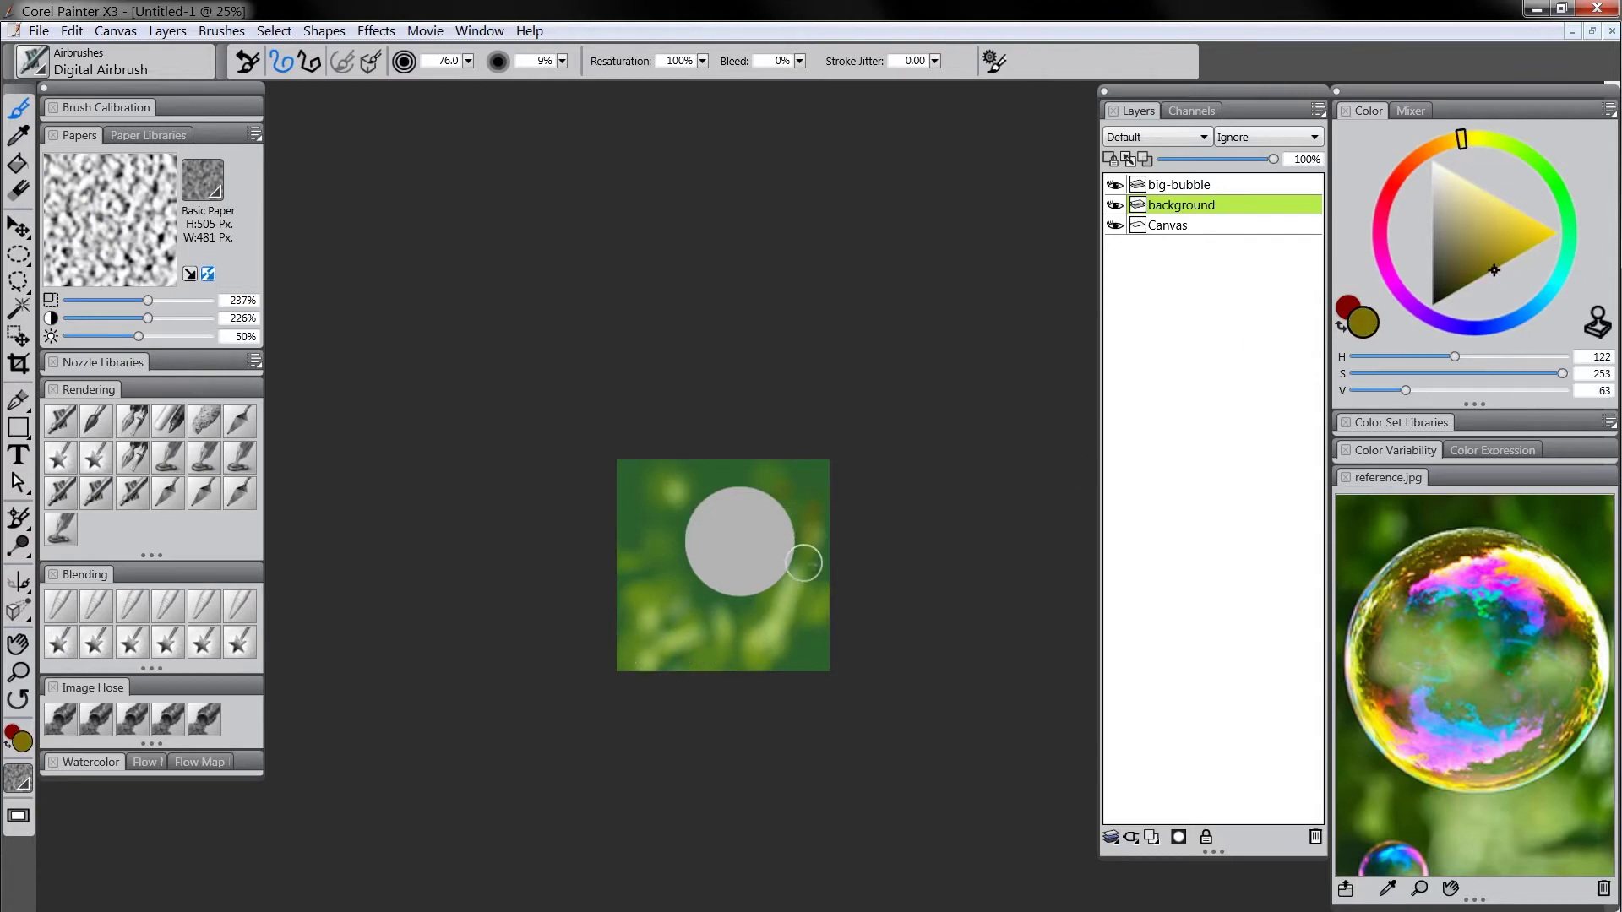
{"action": "left_click_drag", "start_coordinate": [797, 659], "coordinate": [801, 644]}
{"action": "mouse_move", "coordinate": [692, 630]}
{"action": "left_mouse_down"}
{"action": "mouse_move", "coordinate": [665, 607]}
{"action": "mouse_move", "coordinate": [727, 638]}
{"action": "left_mouse_up"}
{"action": "left_click_drag", "start_coordinate": [673, 600], "coordinate": [647, 660]}
Darken the upper area and edges of the background with very dark green (H 175, S 255, V 22) at brush size 160
{"action": "left_click", "coordinate": [1559, 193]}
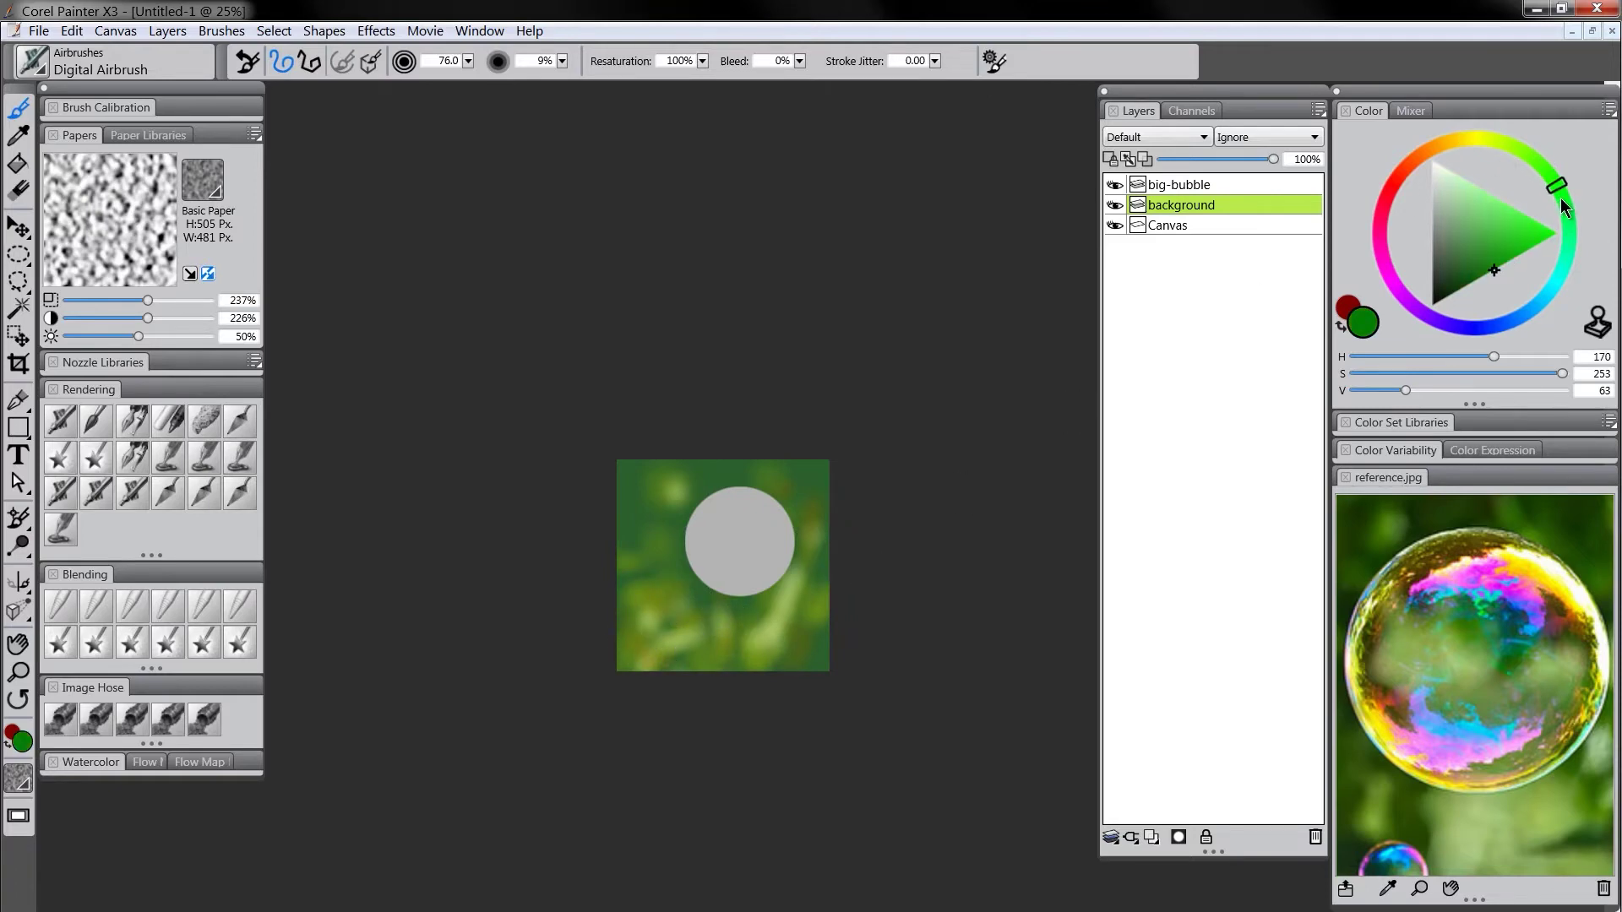
{"action": "left_click", "coordinate": [1452, 300]}
{"action": "key", "text": "]"}
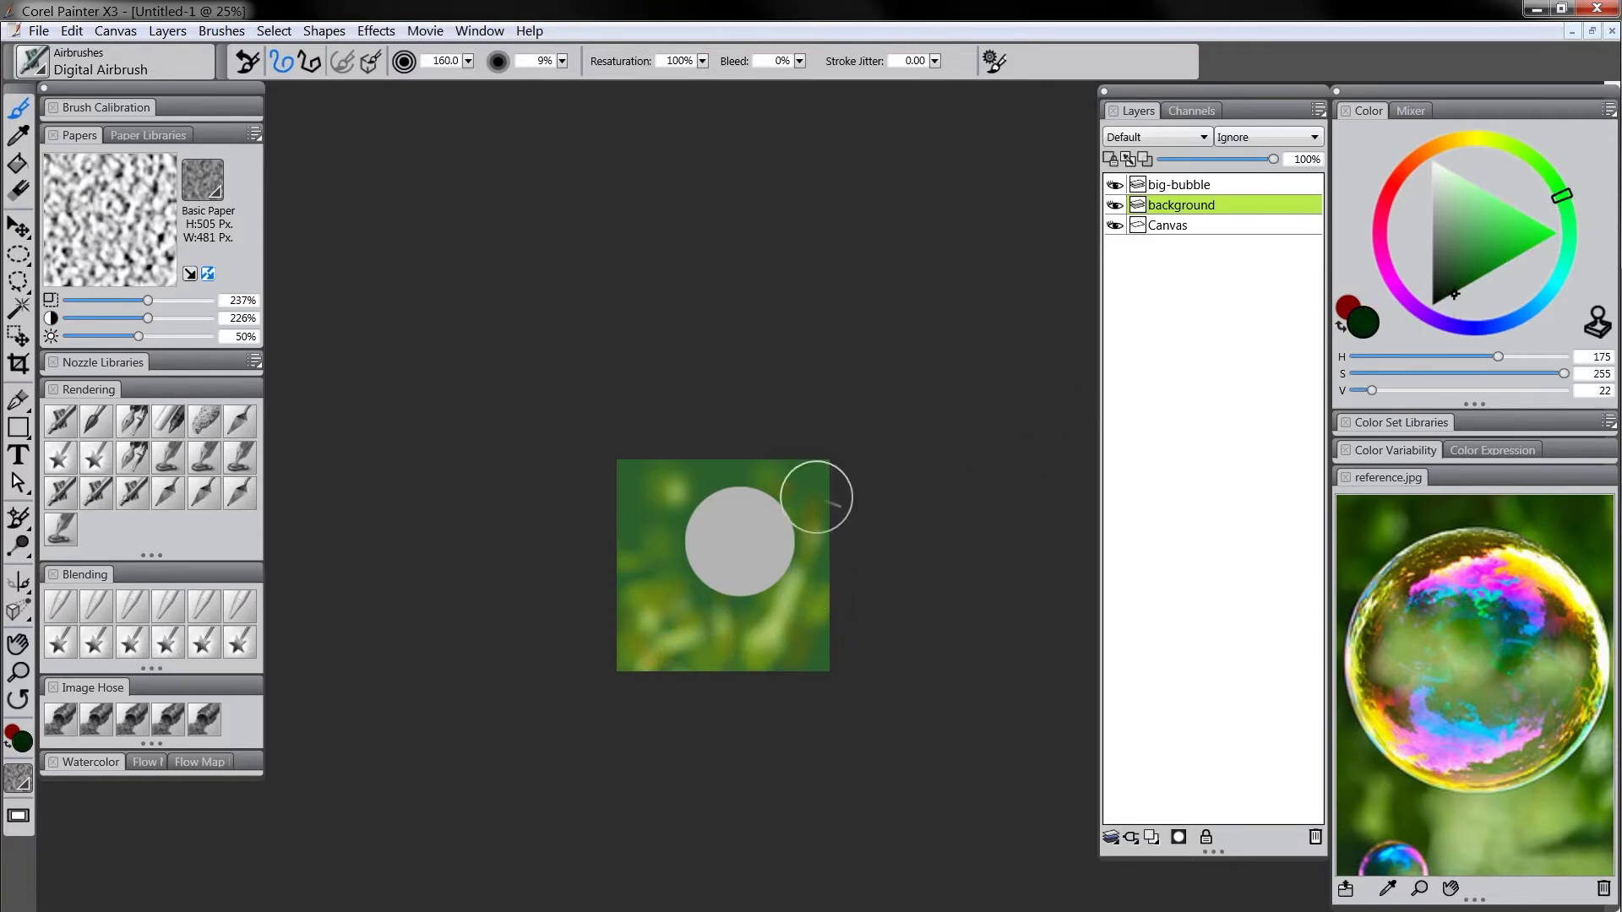
{"action": "mouse_move", "coordinate": [817, 498]}
{"action": "left_mouse_down"}
{"action": "mouse_move", "coordinate": [646, 630]}
{"action": "mouse_move", "coordinate": [639, 658]}
{"action": "mouse_move", "coordinate": [686, 682]}
{"action": "mouse_move", "coordinate": [609, 576]}
{"action": "mouse_move", "coordinate": [610, 508]}
{"action": "mouse_move", "coordinate": [715, 463]}
{"action": "left_mouse_up"}
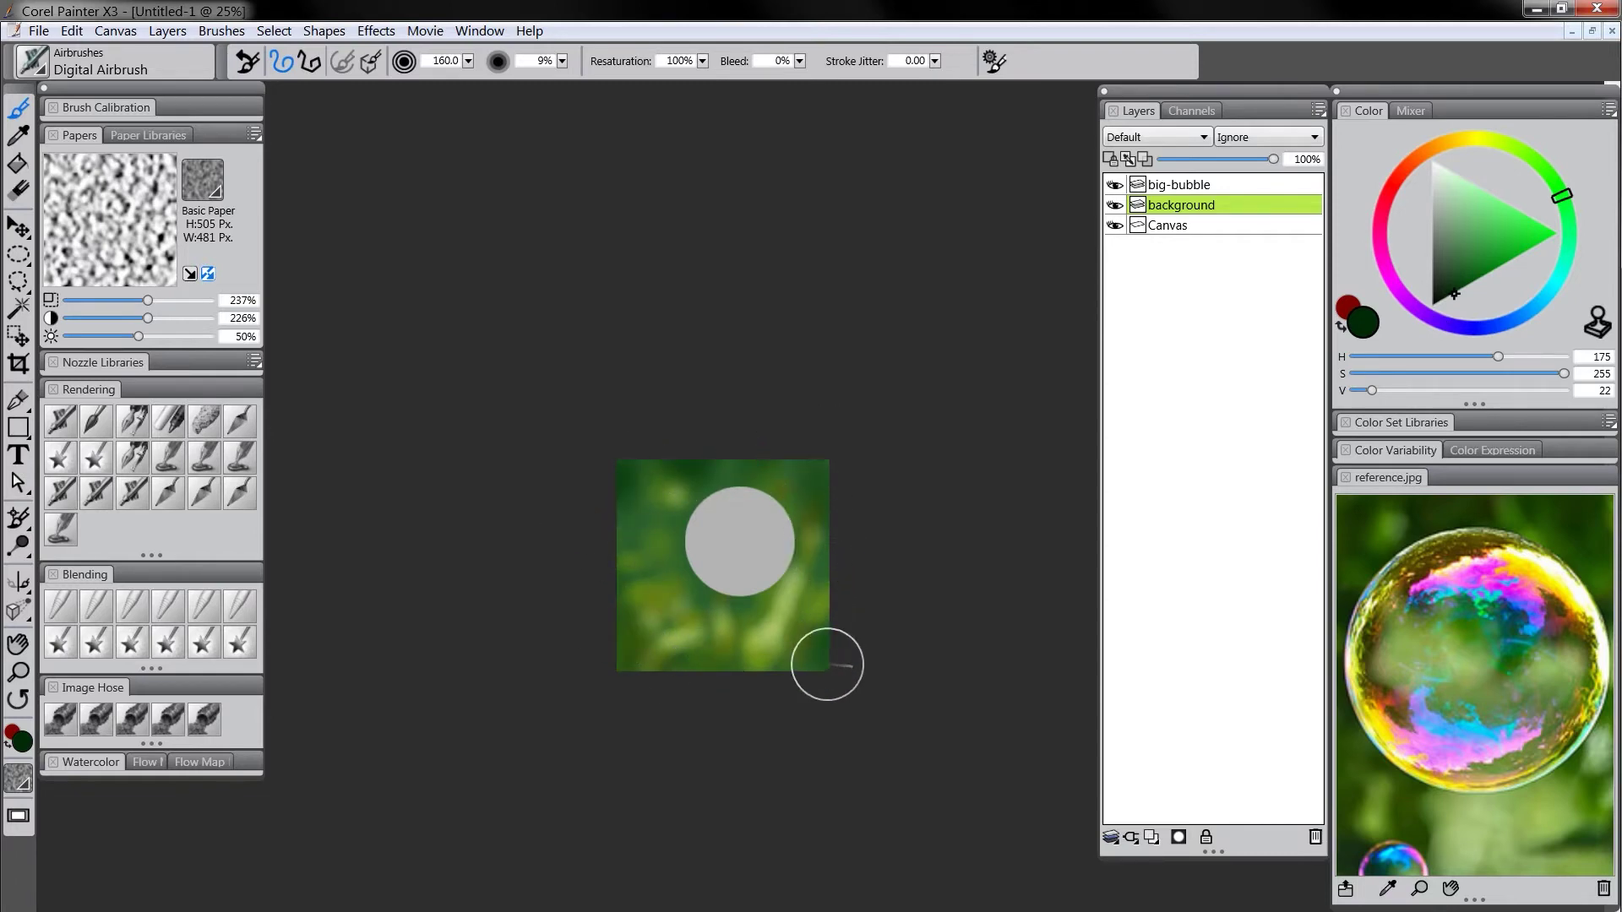
Reduce the airbrush to size 50.6 and add finer dark green strokes through the lower foliage
{"action": "key", "text": "["}
{"action": "key", "text": "["}
{"action": "key", "text": "["}
{"action": "key", "text": "["}
{"action": "key", "text": "["}
{"action": "key", "text": "["}
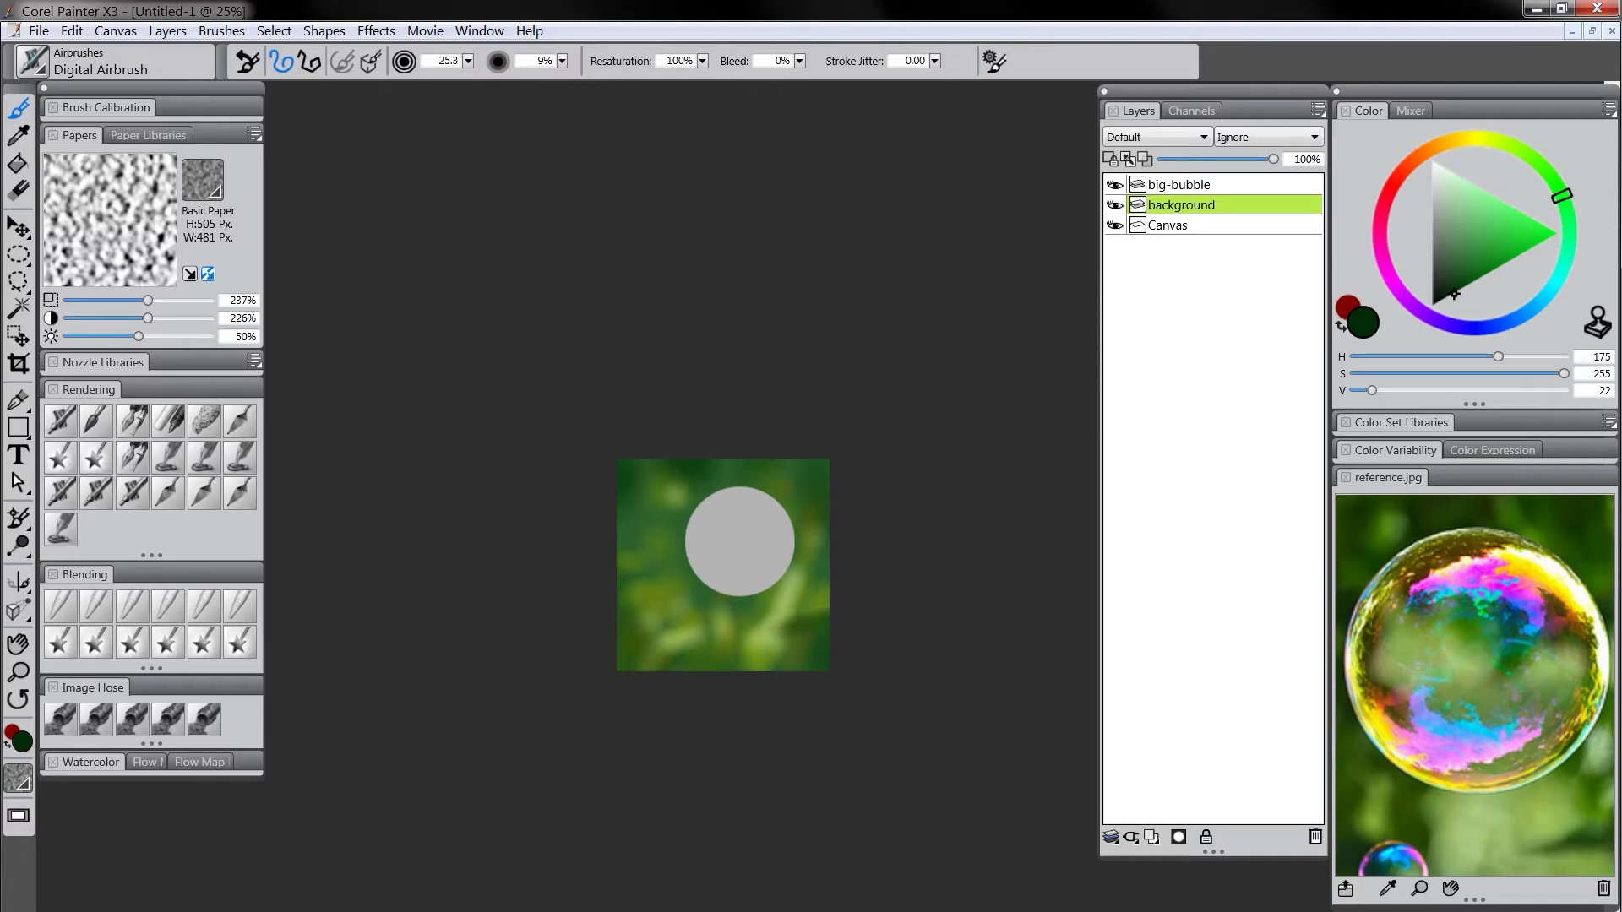
{"action": "key", "text": "]"}
{"action": "key", "text": "]"}
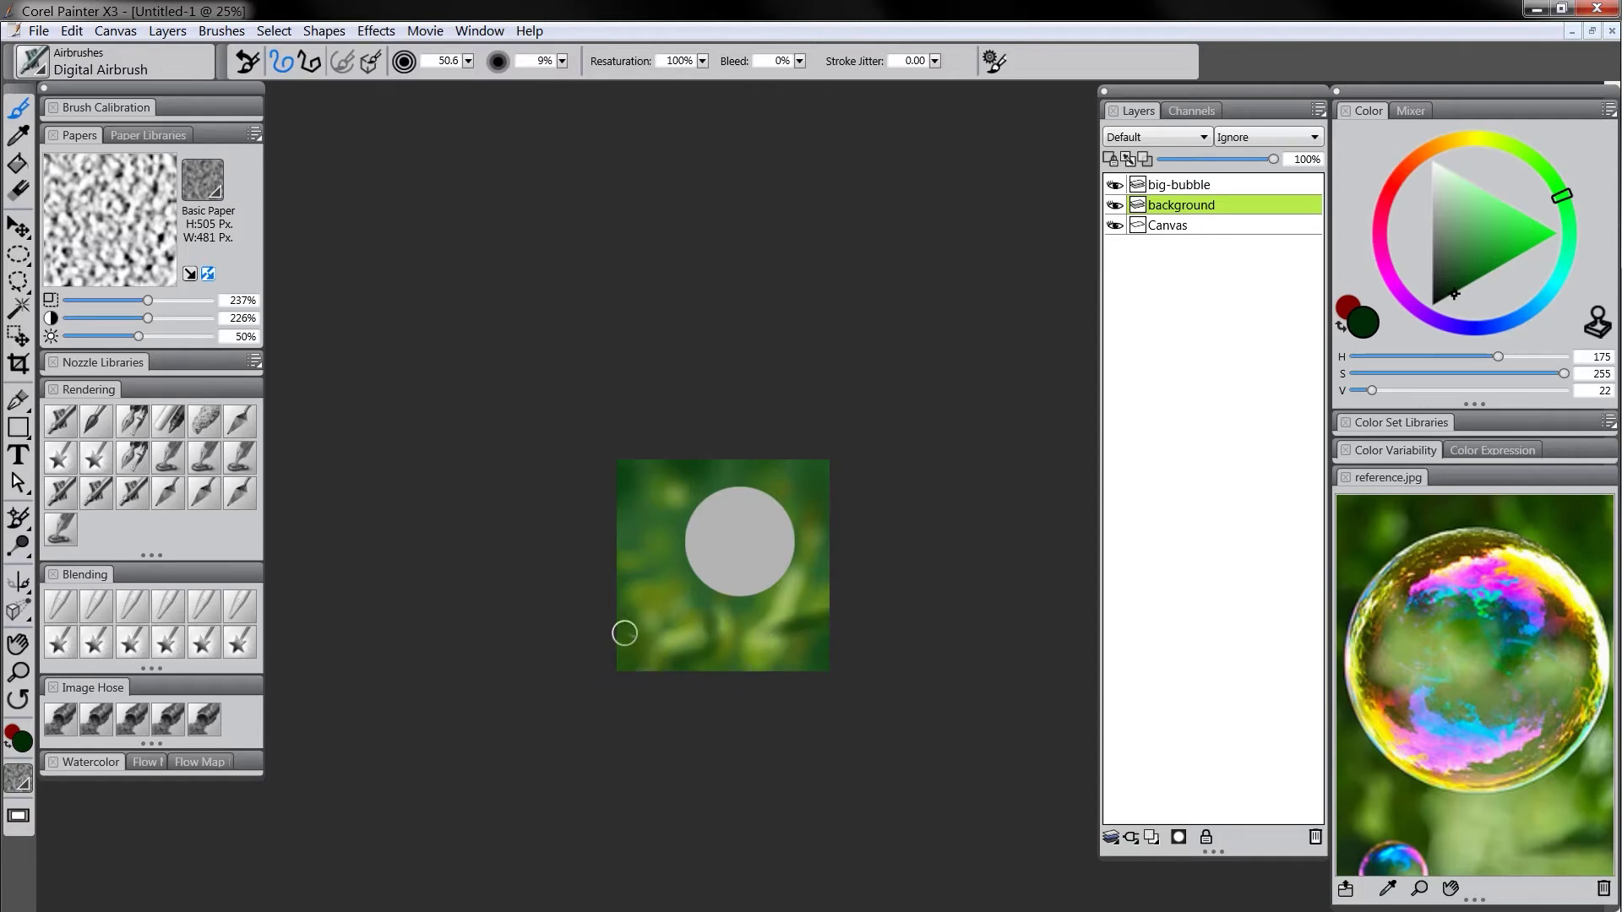
Airbrush brown (H 107, S 236, V 63) accents into the background around the circle at brush size 136
{"action": "left_click", "coordinate": [1428, 150]}
{"action": "left_click", "coordinate": [1490, 270]}
{"action": "key", "text": "]"}
{"action": "key", "text": "]"}
{"action": "key", "text": "]"}
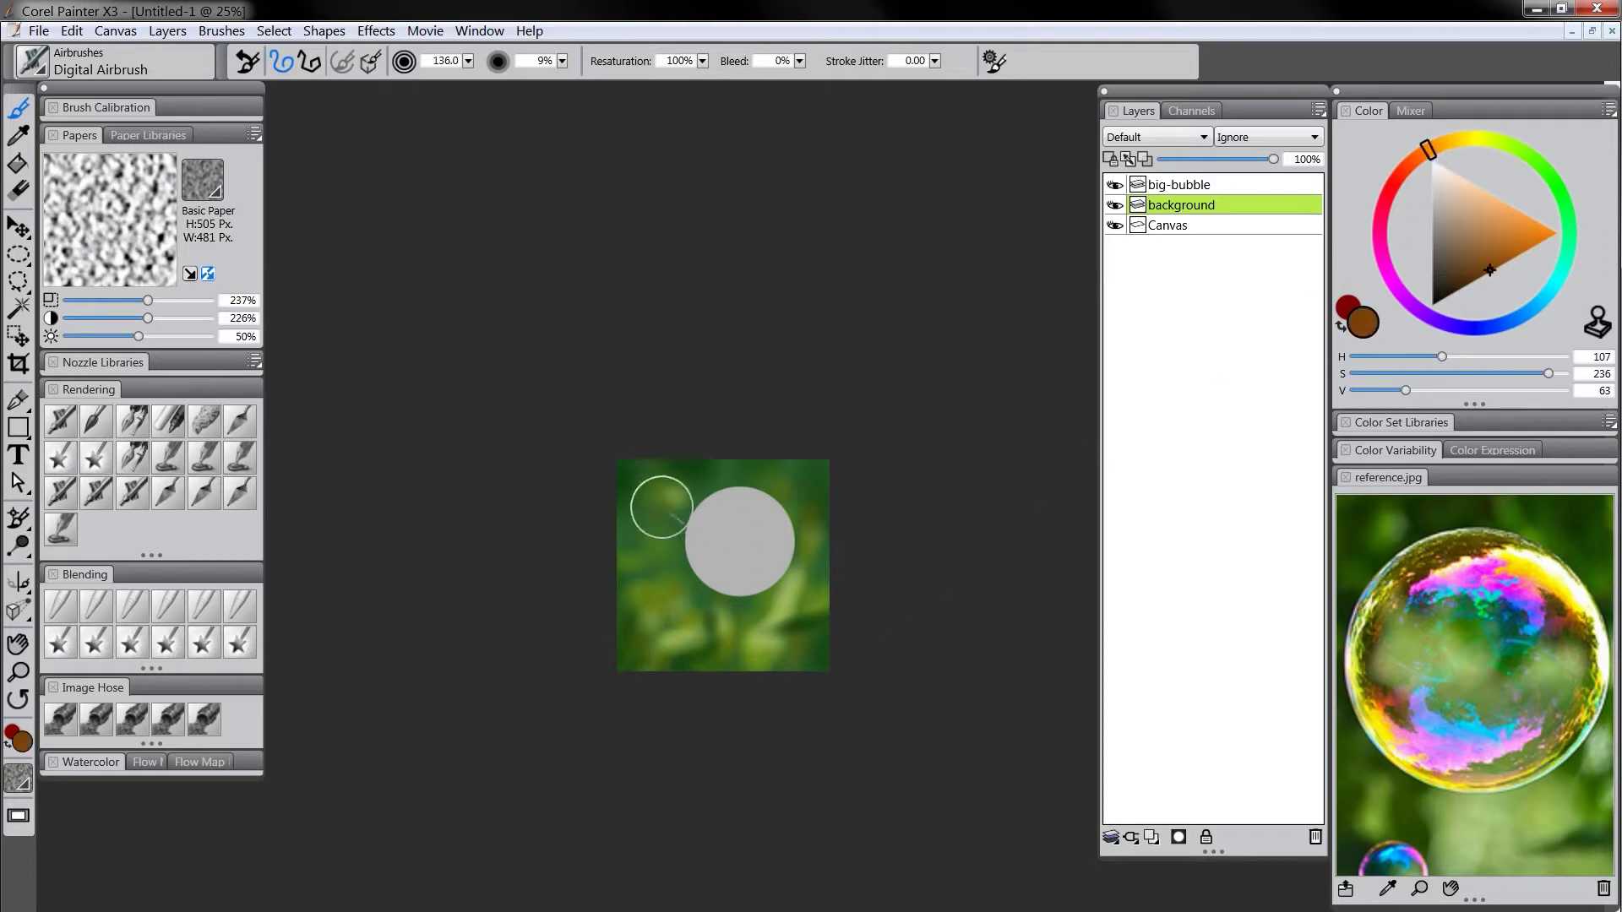
Reduce the airbrush to size 29.1 and add small yellow (H 125, S 228, V 104) highlights through the foliage
{"action": "key", "text": "["}
{"action": "key", "text": "["}
{"action": "key", "text": "["}
{"action": "left_click", "coordinate": [1470, 147]}
{"action": "left_click", "coordinate": [1524, 247]}
Darken the outer areas of the background with dark blue-grey (H 226, S 96, V 28) at brush size 136.2
{"action": "key", "text": "]"}
{"action": "key", "text": "]"}
{"action": "key", "text": "]"}
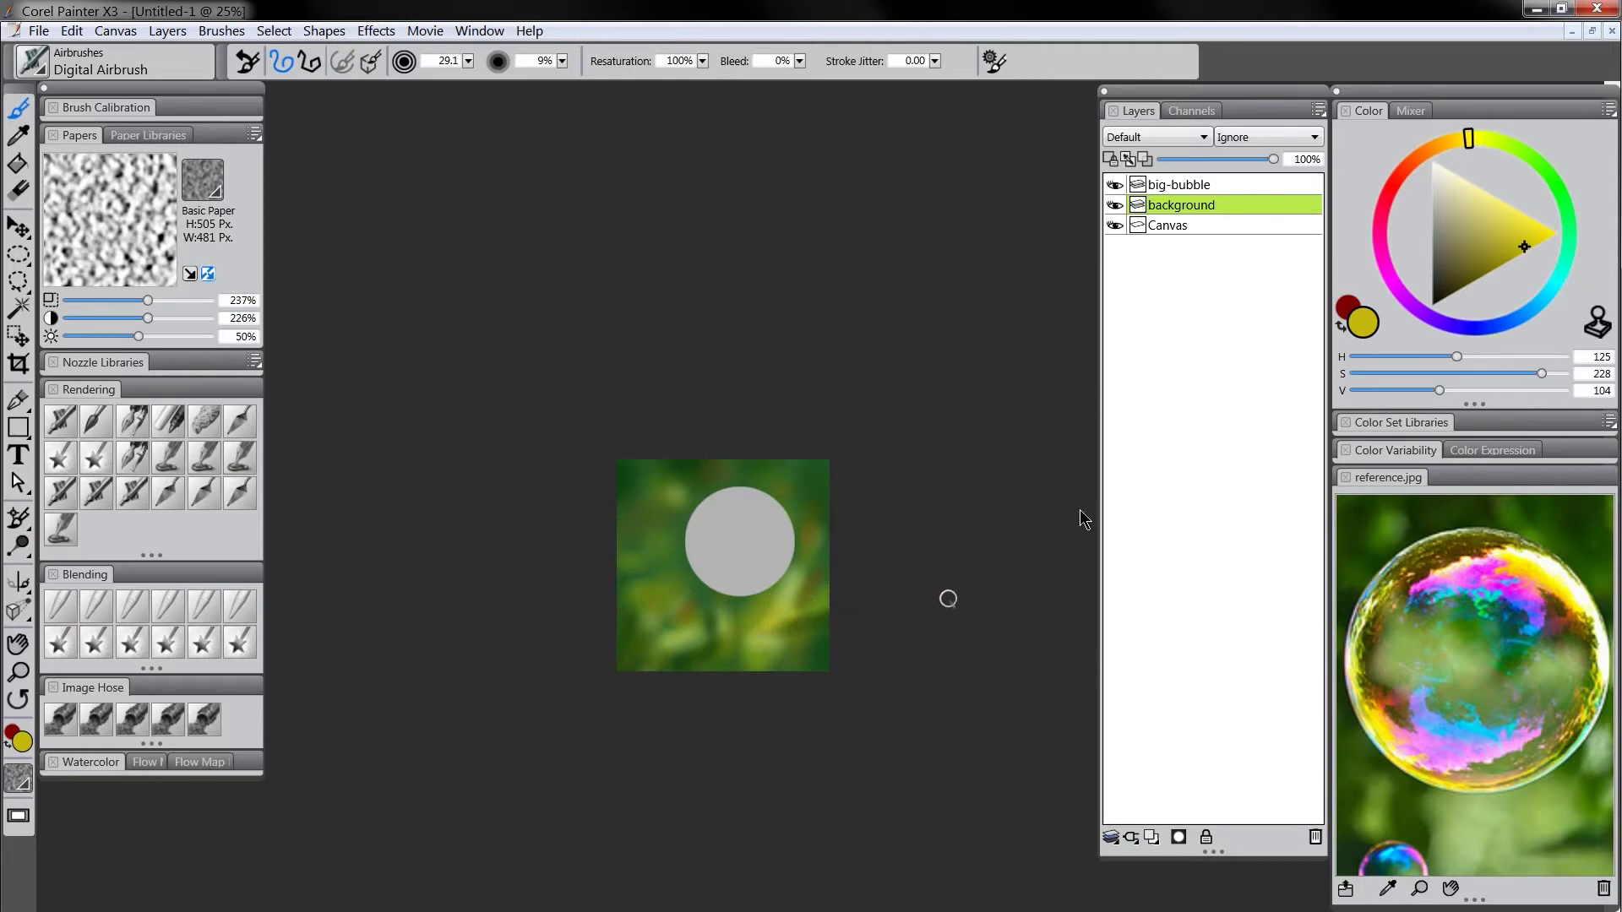
{"action": "left_click", "coordinate": [1537, 308]}
{"action": "left_click_drag", "start_coordinate": [1483, 282], "coordinate": [1442, 293]}
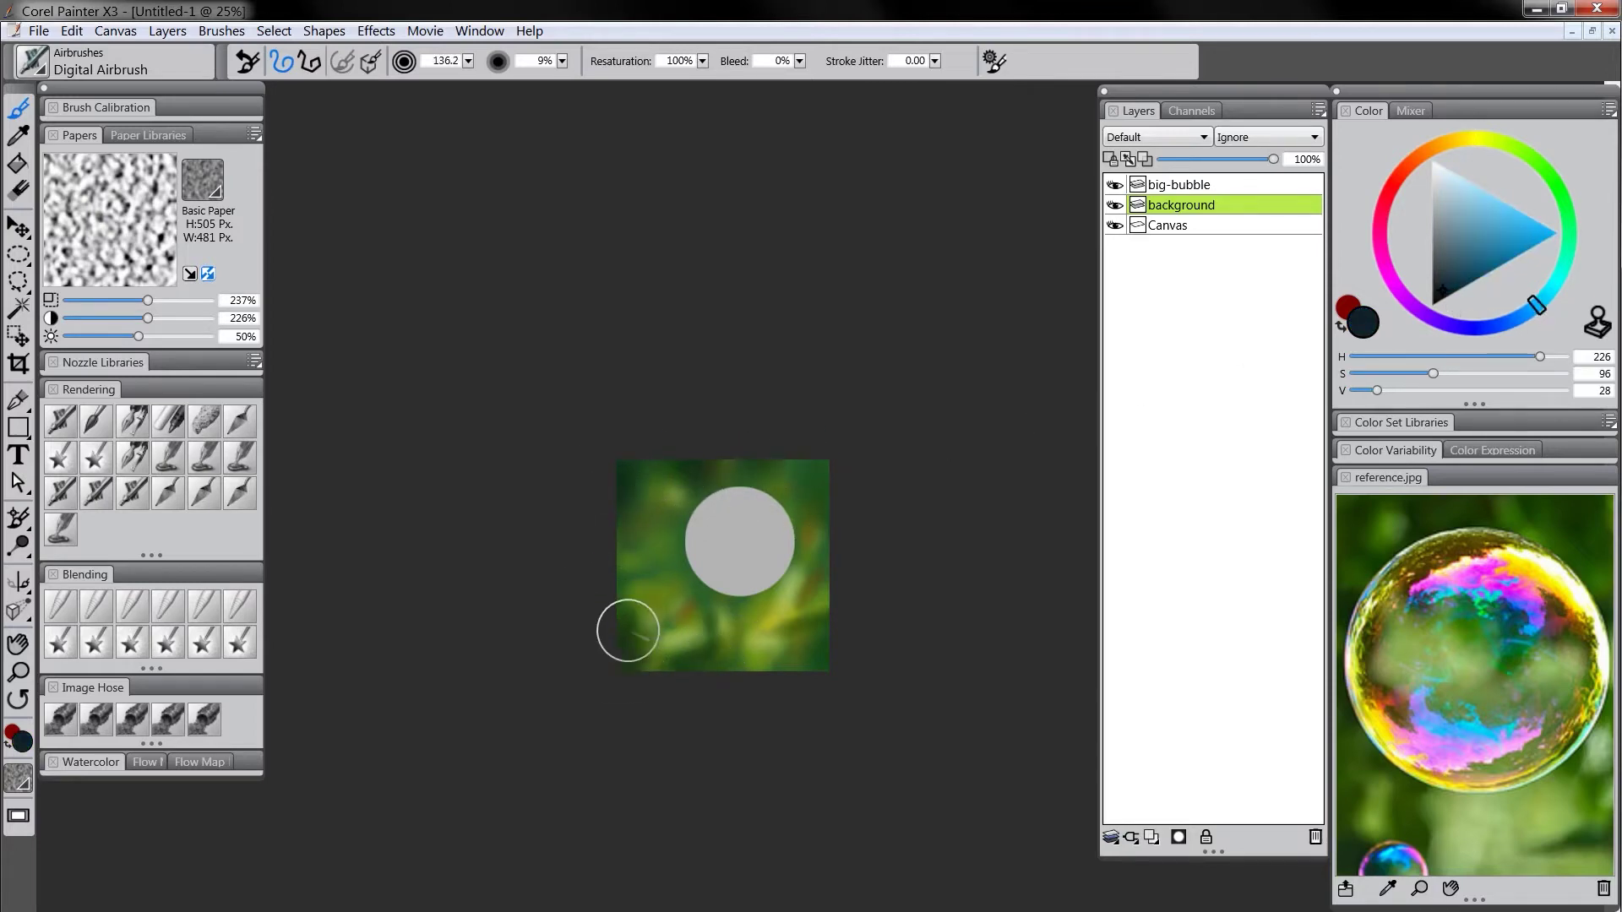
Airbrush bright yellow-green (H 139, S 255, V 153) highlights over the lower foliage at brush size 61.2
{"action": "left_click", "coordinate": [1459, 175]}
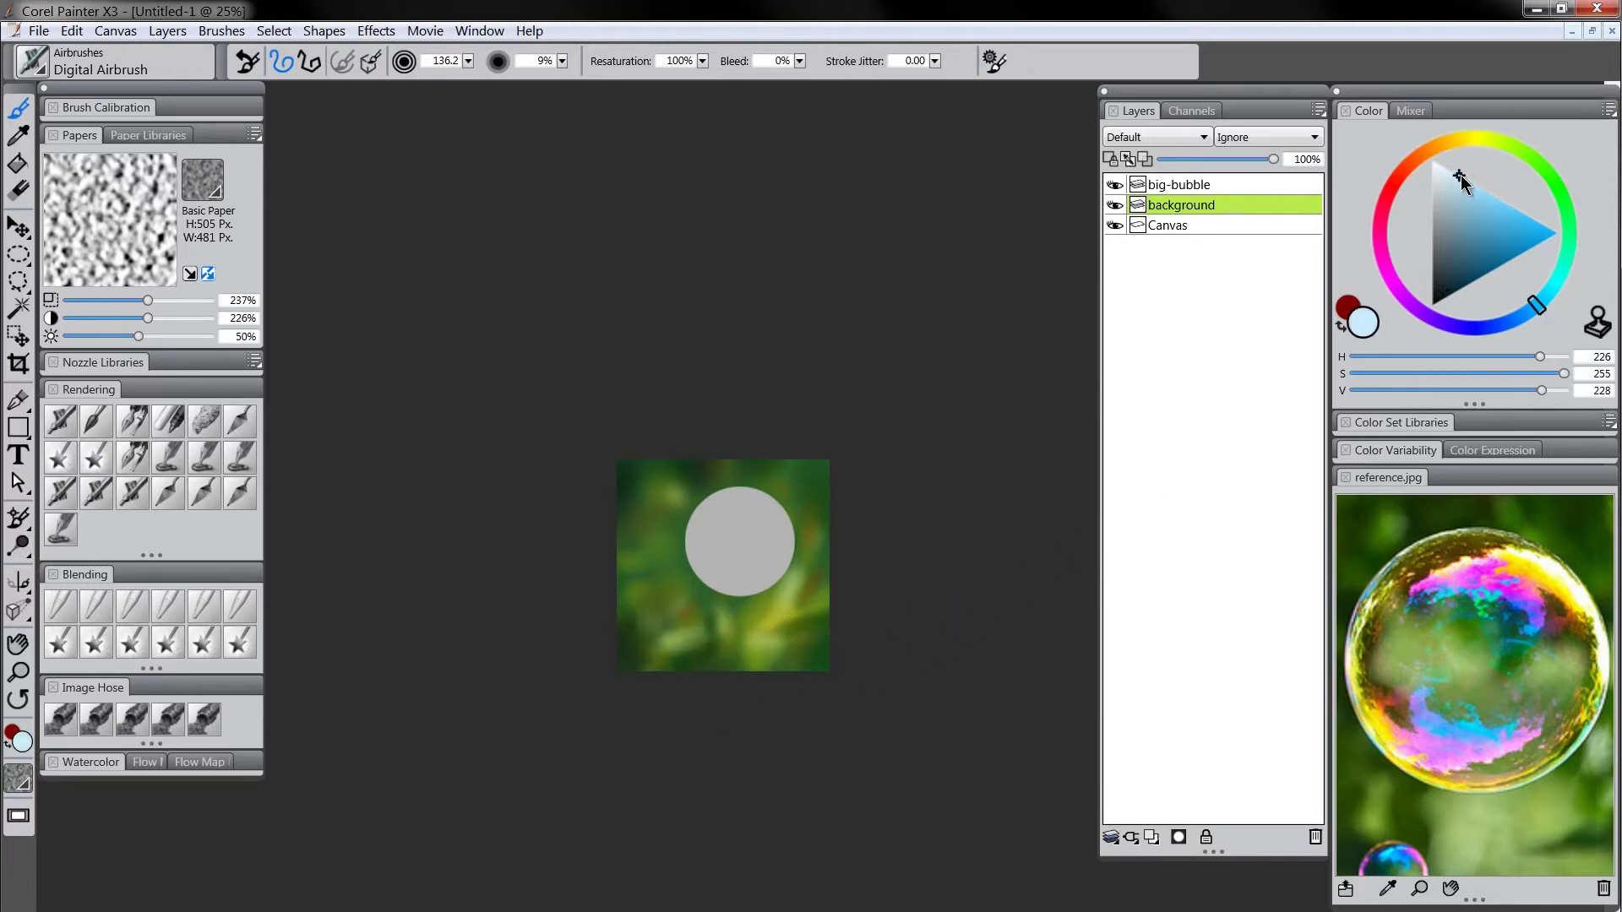
{"action": "left_click_drag", "start_coordinate": [1484, 148], "coordinate": [1501, 142]}
{"action": "left_click", "coordinate": [1534, 221]}
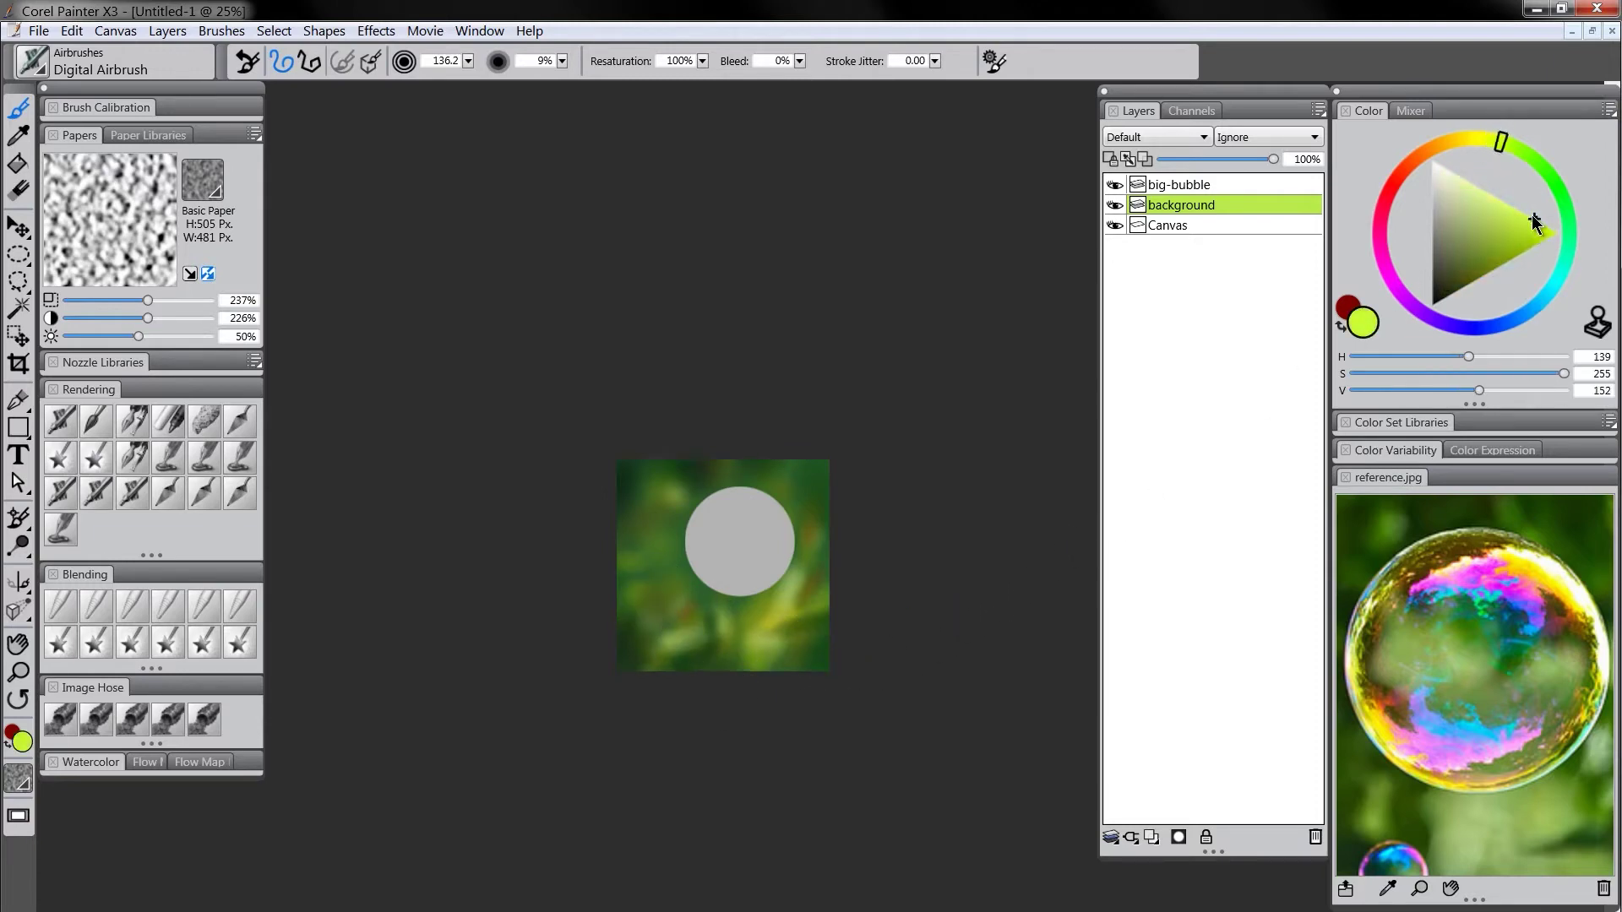
{"action": "key", "text": "bracketleft"}
{"action": "key", "text": "bracketleft"}
{"action": "key", "text": "bracketleft"}
{"action": "key", "text": "bracketleft"}
{"action": "key", "text": "bracketleft"}
{"action": "key", "text": "bracketleft"}
{"action": "key", "text": "bracketleft"}
{"action": "key", "text": "bracketleft"}
{"action": "key", "text": "bracketleft"}
{"action": "key", "text": "bracketleft"}
{"action": "key", "text": "bracketleft"}
{"action": "key", "text": "bracketleft"}
{"action": "key", "text": "bracketleft"}
{"action": "key", "text": "bracketleft"}
{"action": "key", "text": "bracketleft"}
{"action": "left_click_drag", "start_coordinate": [729, 623], "coordinate": [731, 638]}
{"action": "mouse_move", "coordinate": [691, 633]}
{"action": "left_mouse_down"}
{"action": "mouse_move", "coordinate": [677, 647]}
{"action": "mouse_move", "coordinate": [763, 647]}
{"action": "left_mouse_up"}
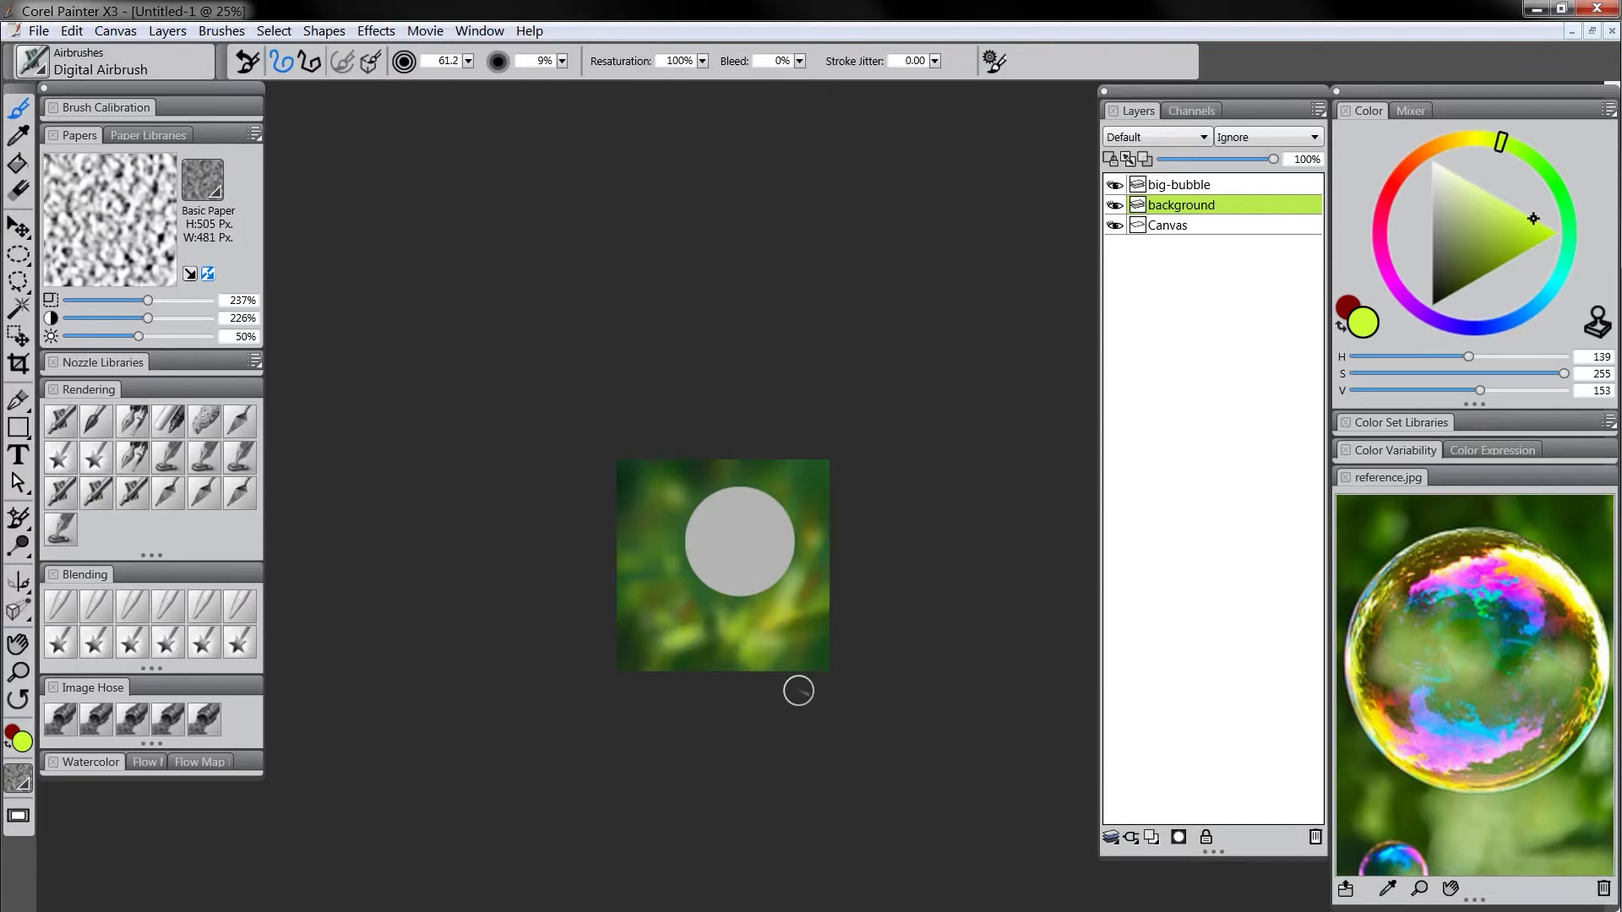
Enlarge the airbrush to size 749.9 and shade the background's outer areas with very dark blue (H 240, S 168, V 23)
{"action": "key", "text": "bracketright"}
{"action": "key", "text": "bracketright"}
{"action": "key", "text": "bracketright"}
{"action": "key", "text": "bracketright"}
{"action": "key", "text": "bracketright"}
{"action": "key", "text": "bracketright"}
{"action": "key", "text": "bracketright"}
{"action": "key", "text": "bracketright"}
{"action": "key", "text": "bracketright"}
{"action": "left_click", "coordinate": [1451, 292]}
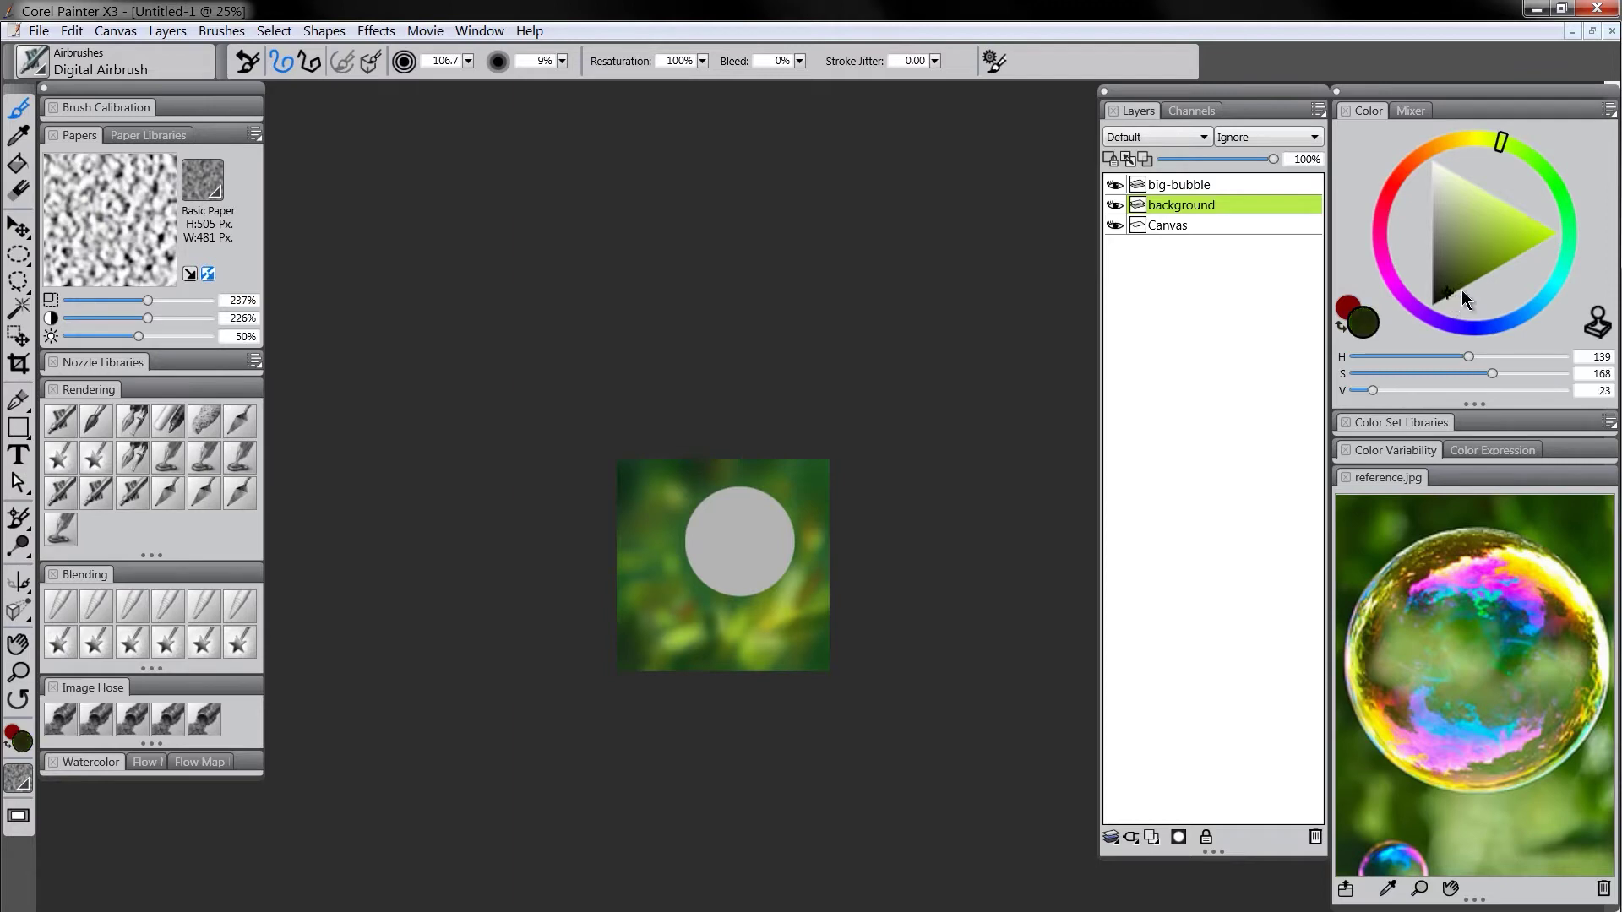
{"action": "left_click", "coordinate": [1509, 322]}
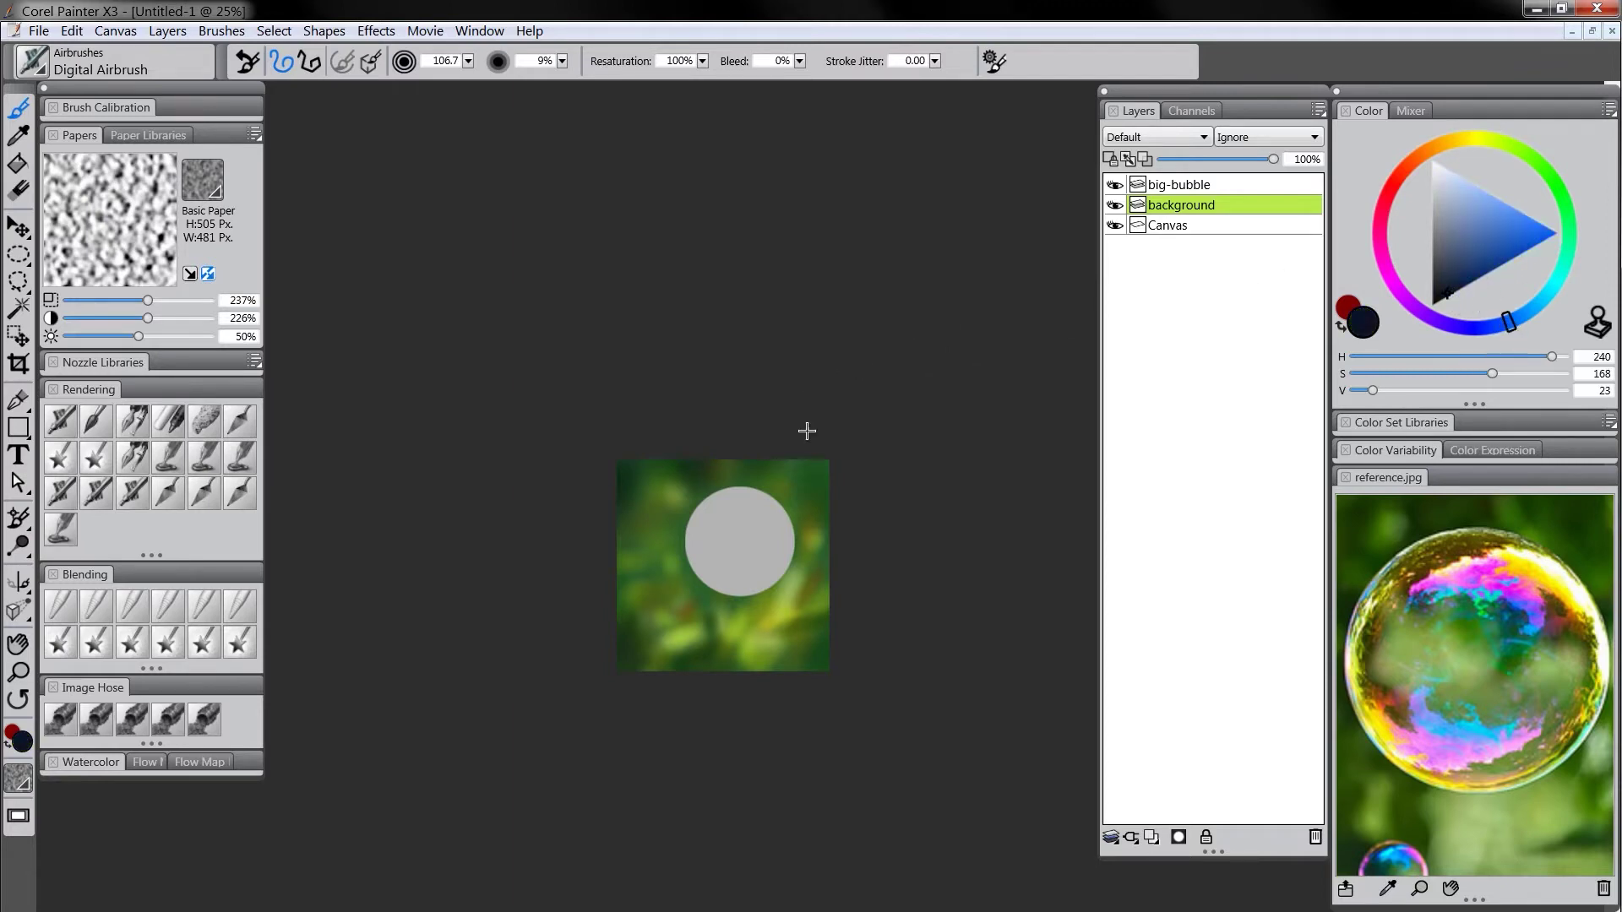
{"action": "left_click_drag", "start_coordinate": [808, 431], "coordinate": [656, 380]}
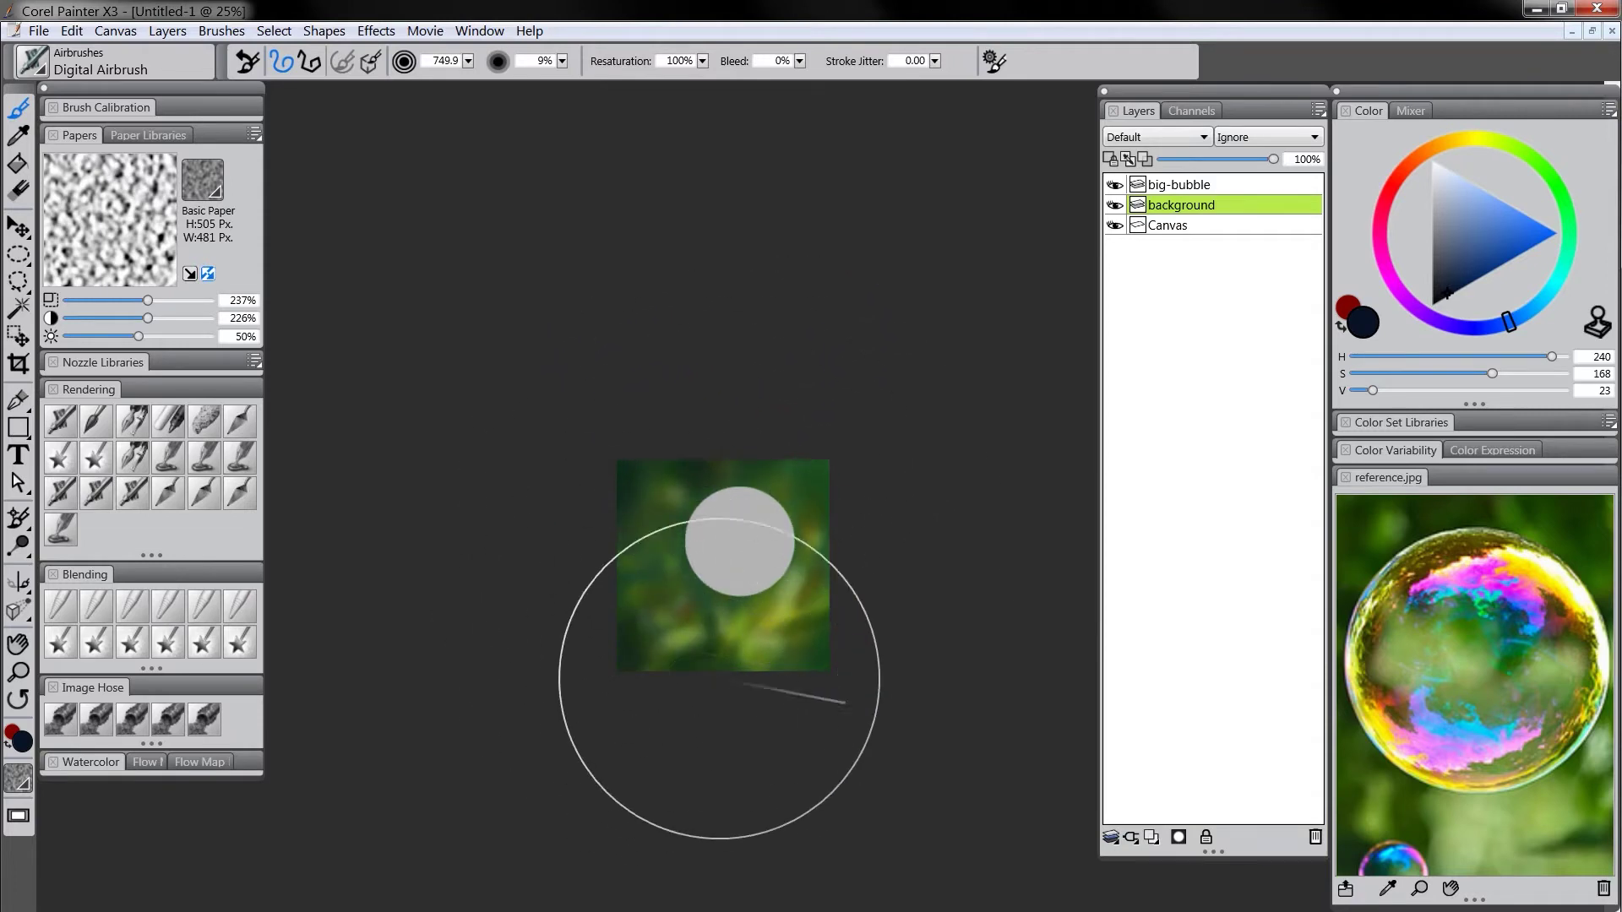
Soften the painted background with the Diffuse Blur blender at size 148.4
{"action": "left_click_drag", "start_coordinate": [811, 722], "coordinate": [811, 644]}
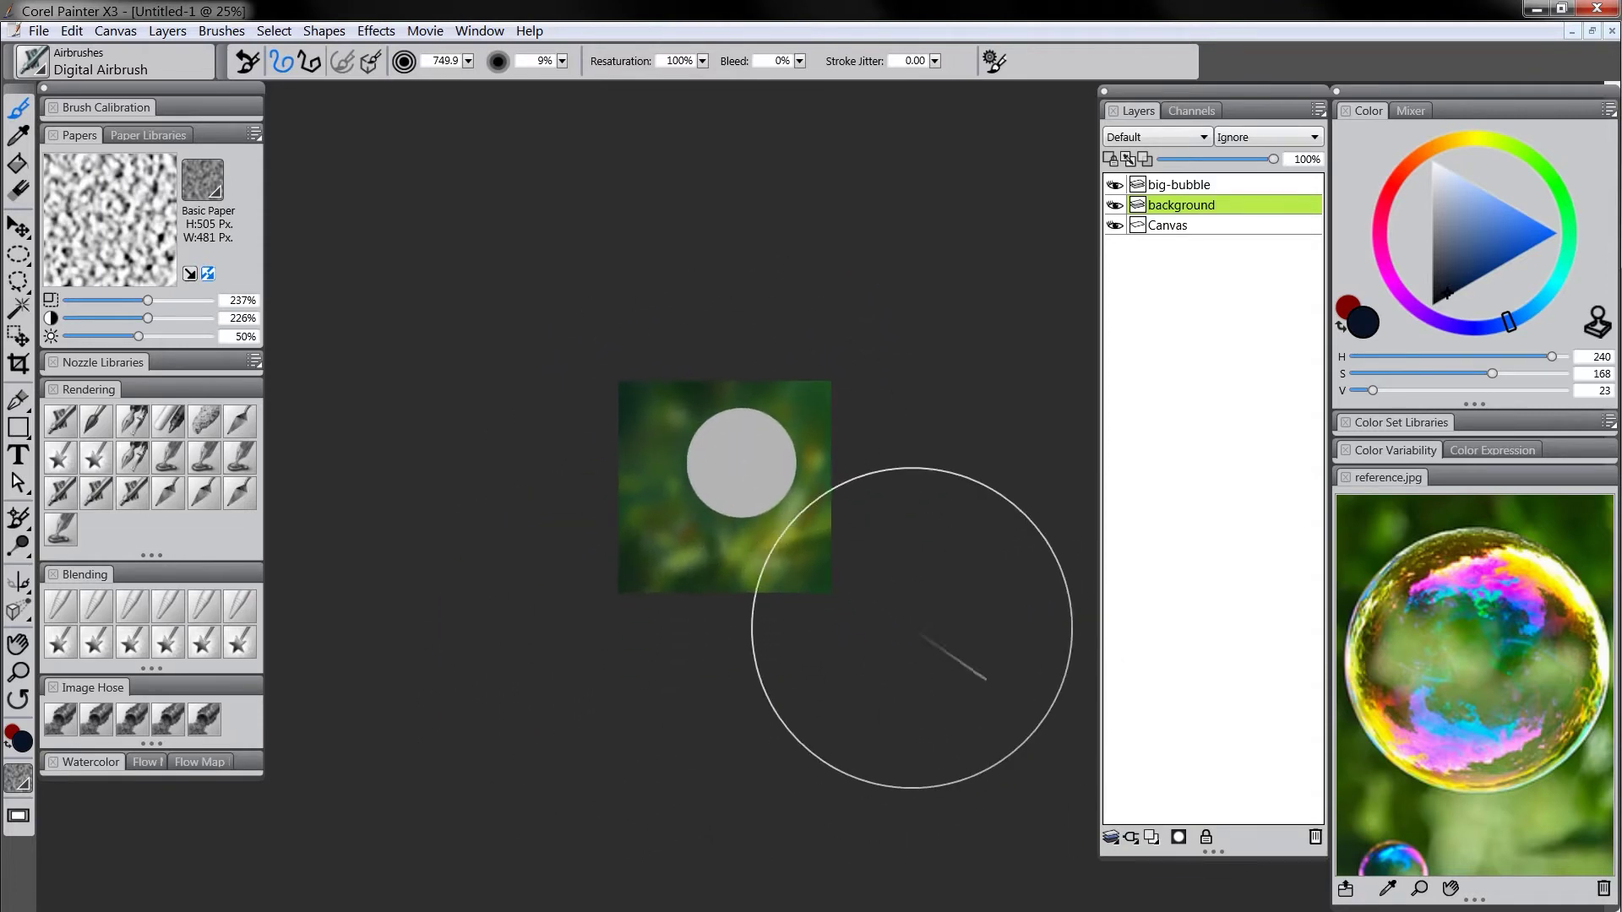
{"action": "left_click", "coordinate": [62, 612]}
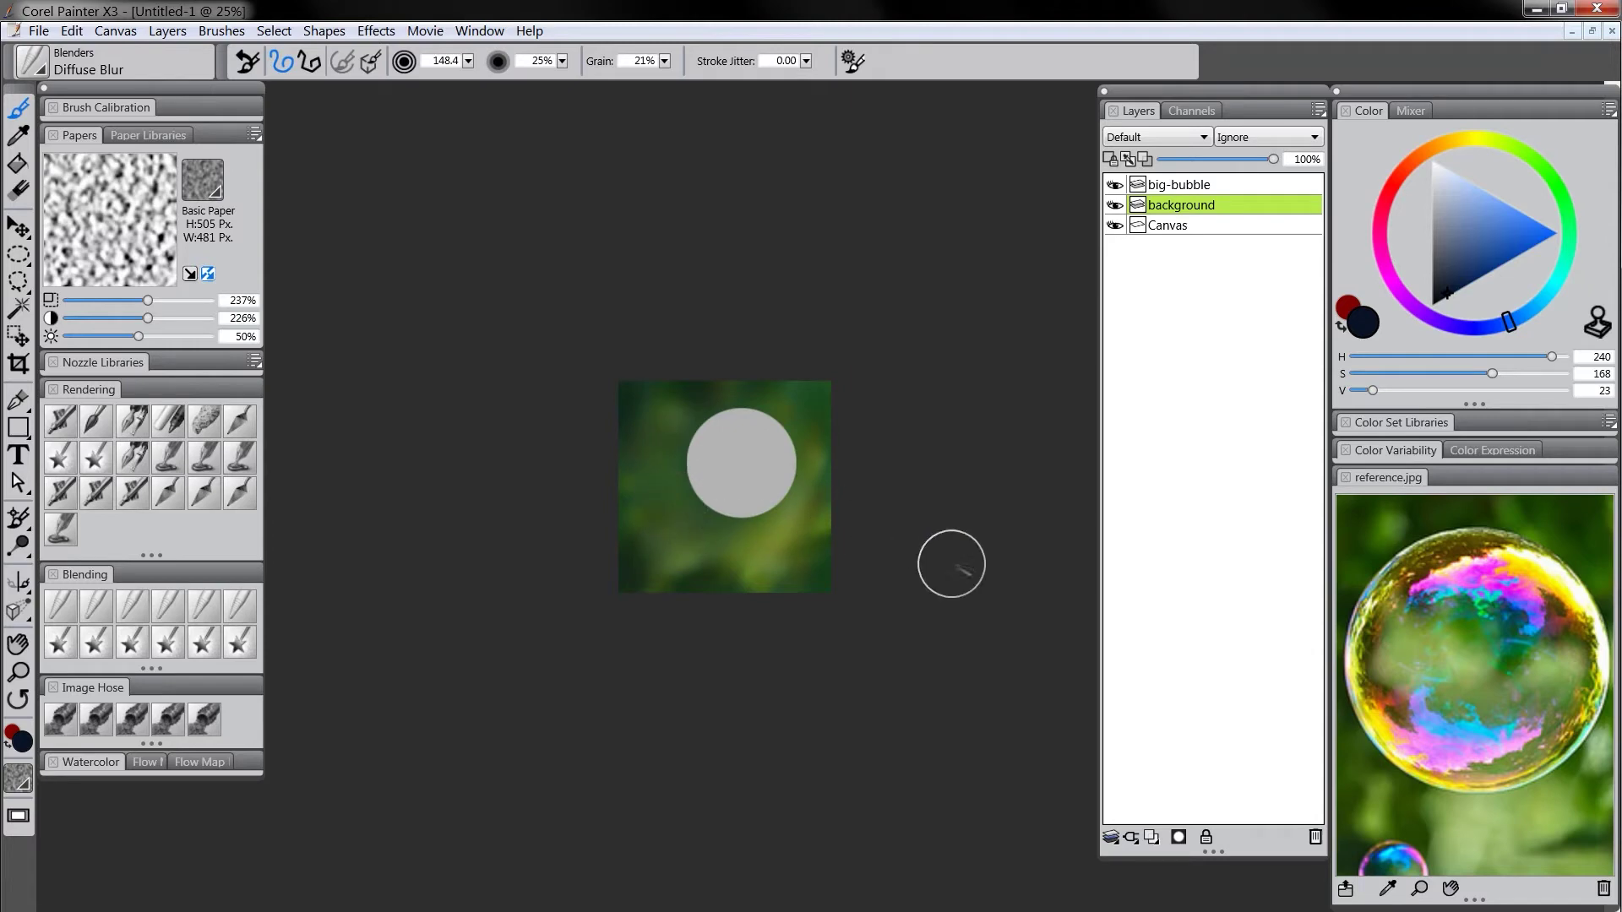
Smear the background with the Coarse Oily Blender at size 160.8, using Worn Pavement paper at 221% scale and 198% contrast
{"action": "left_click", "coordinate": [98, 618]}
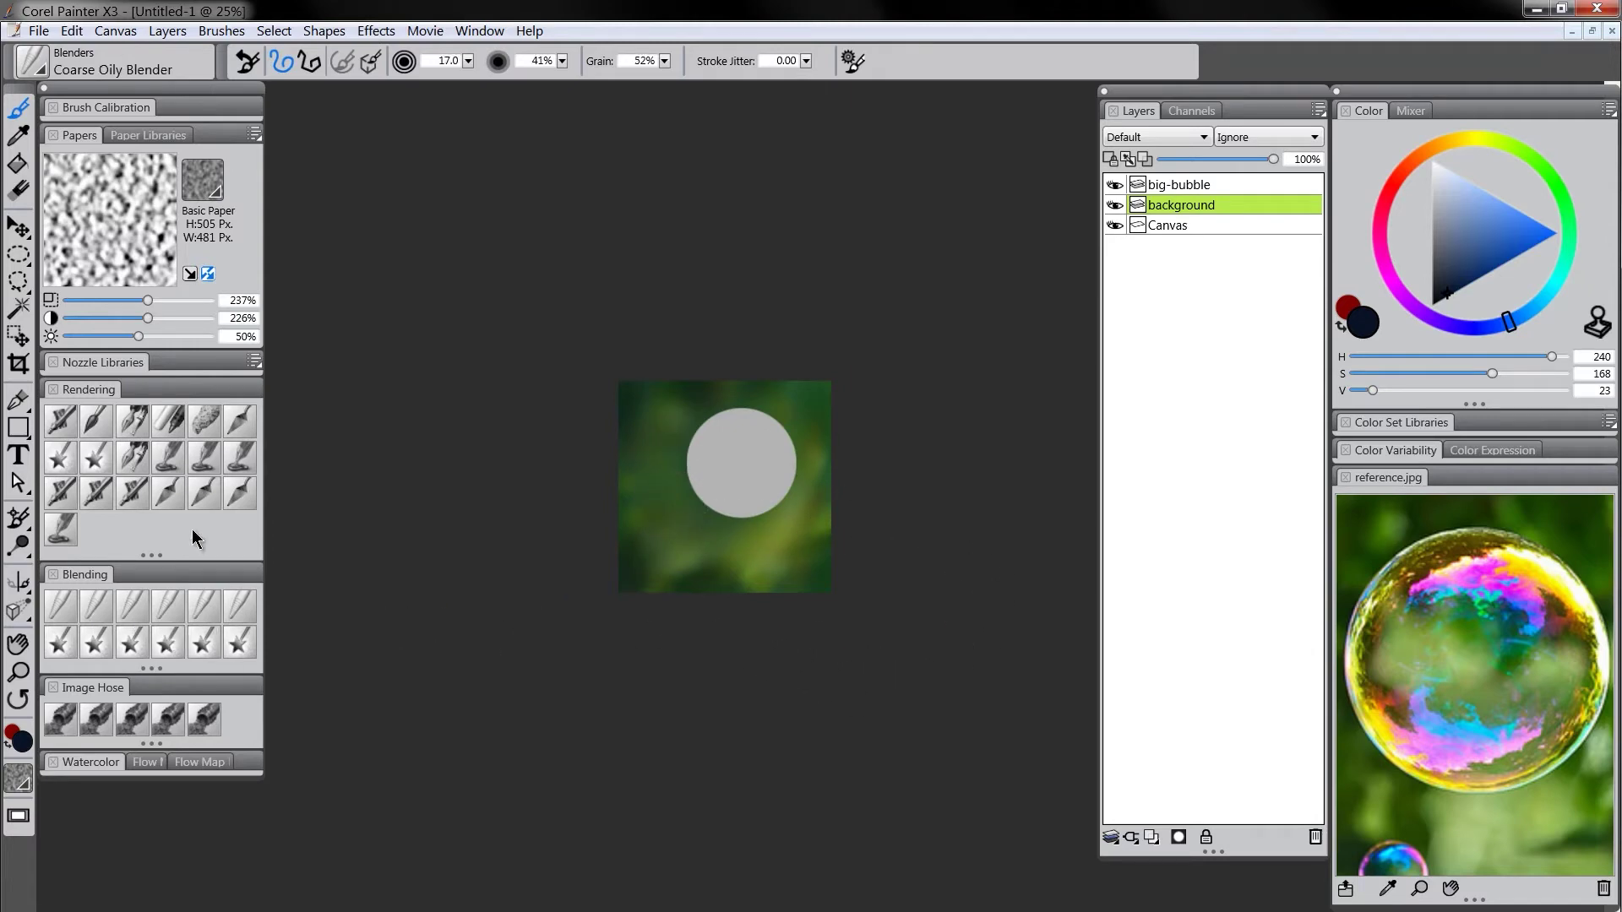
{"action": "left_click", "coordinate": [210, 185]}
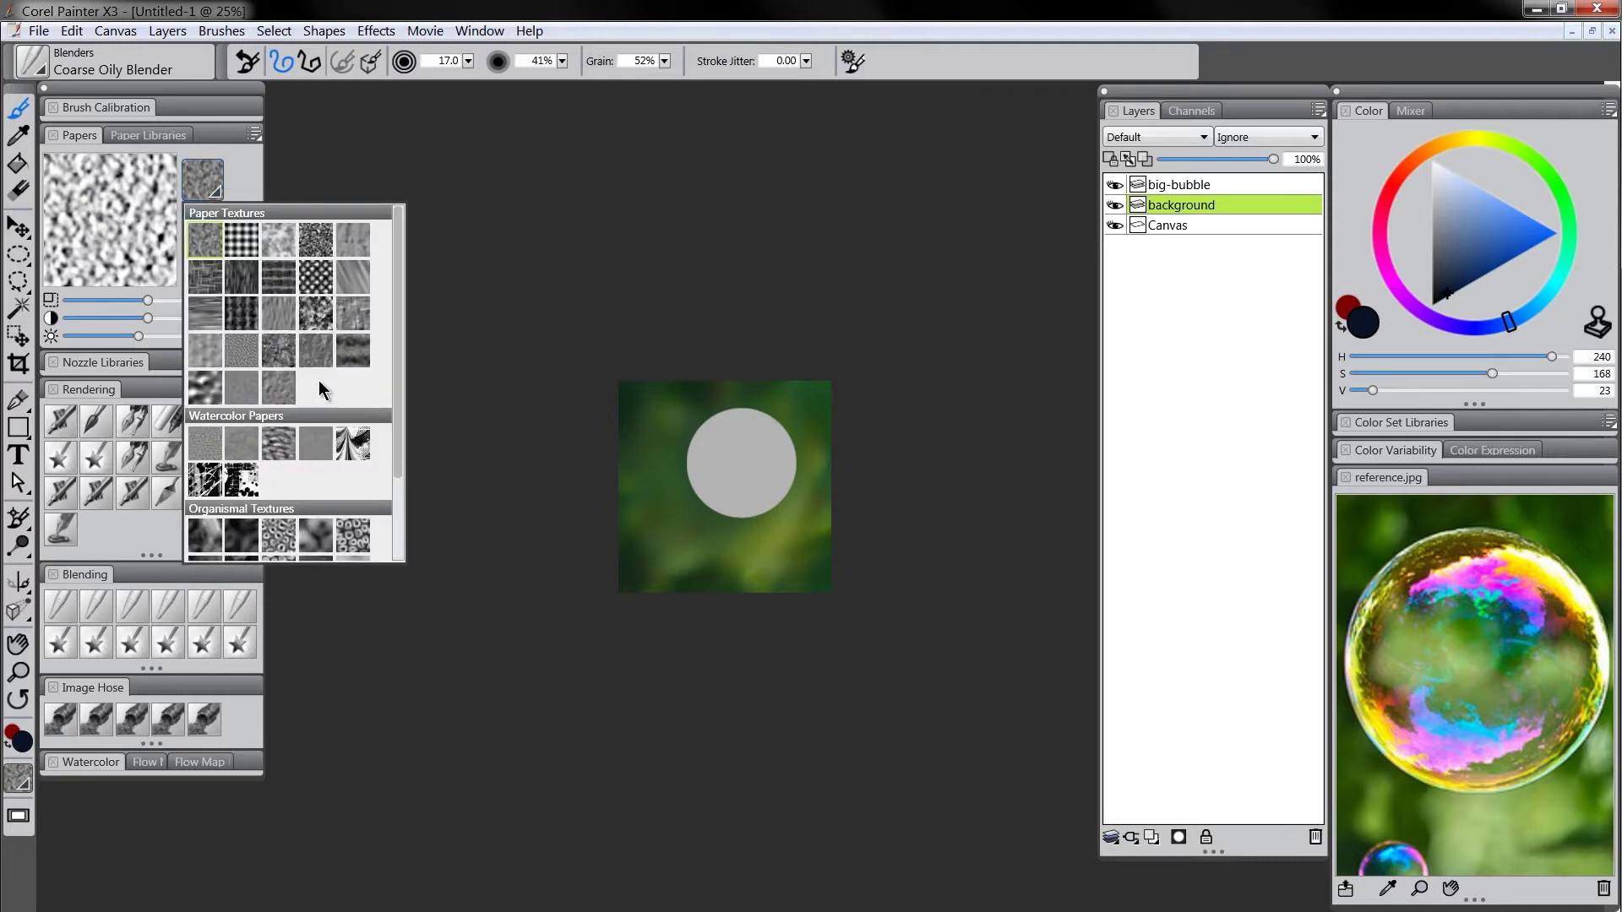
{"action": "left_click", "coordinate": [280, 358]}
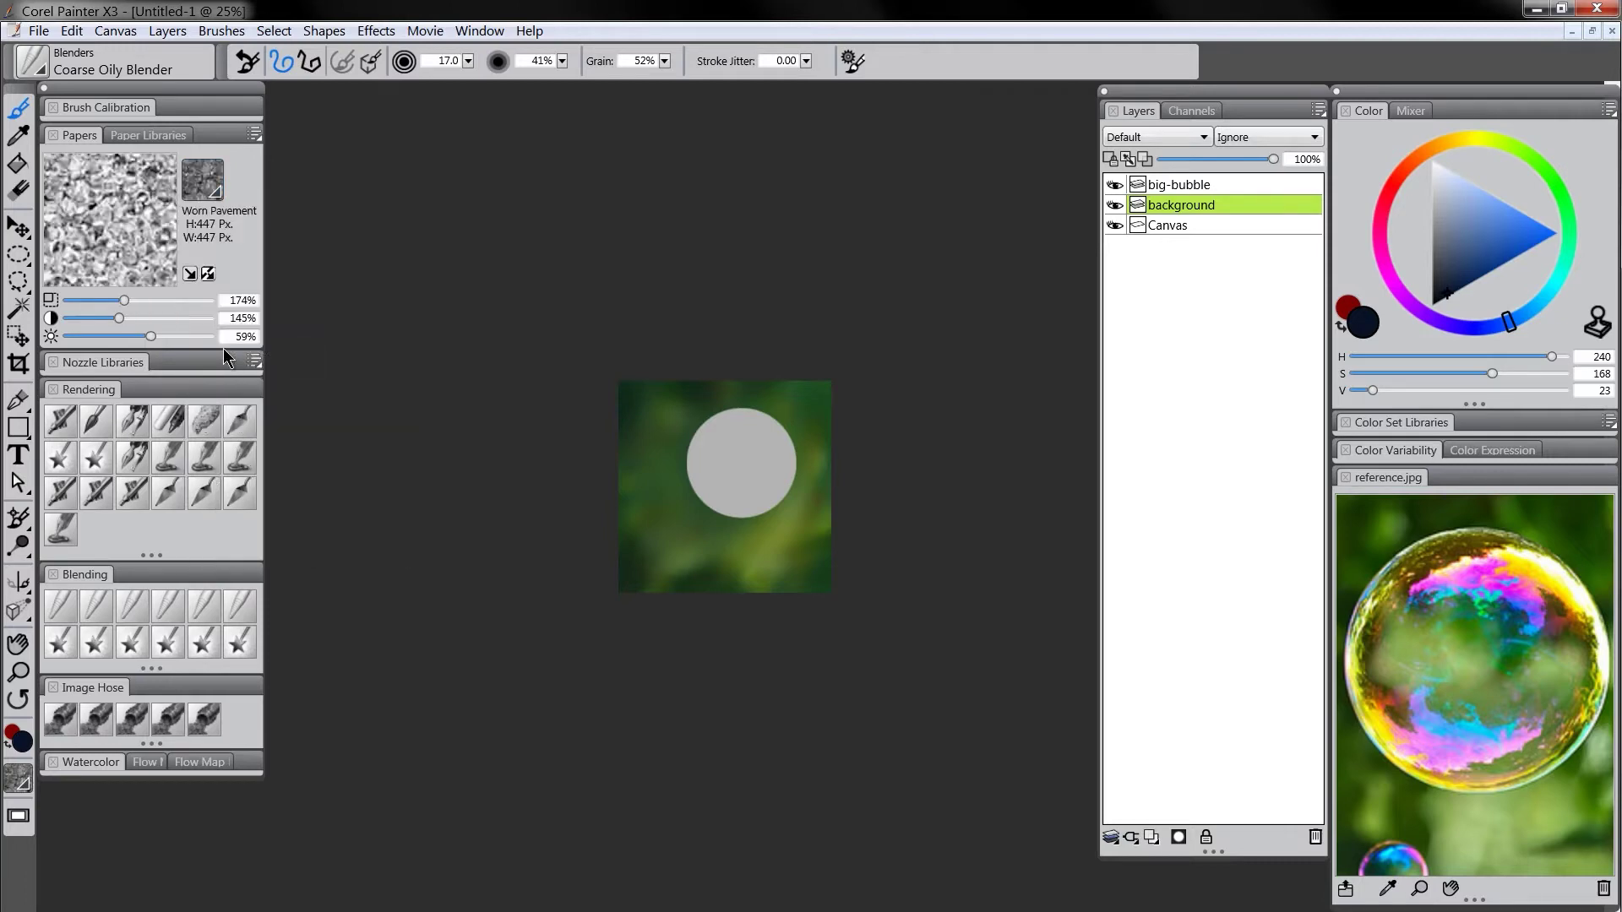
{"action": "left_click", "coordinate": [143, 300]}
{"action": "left_click", "coordinate": [138, 318]}
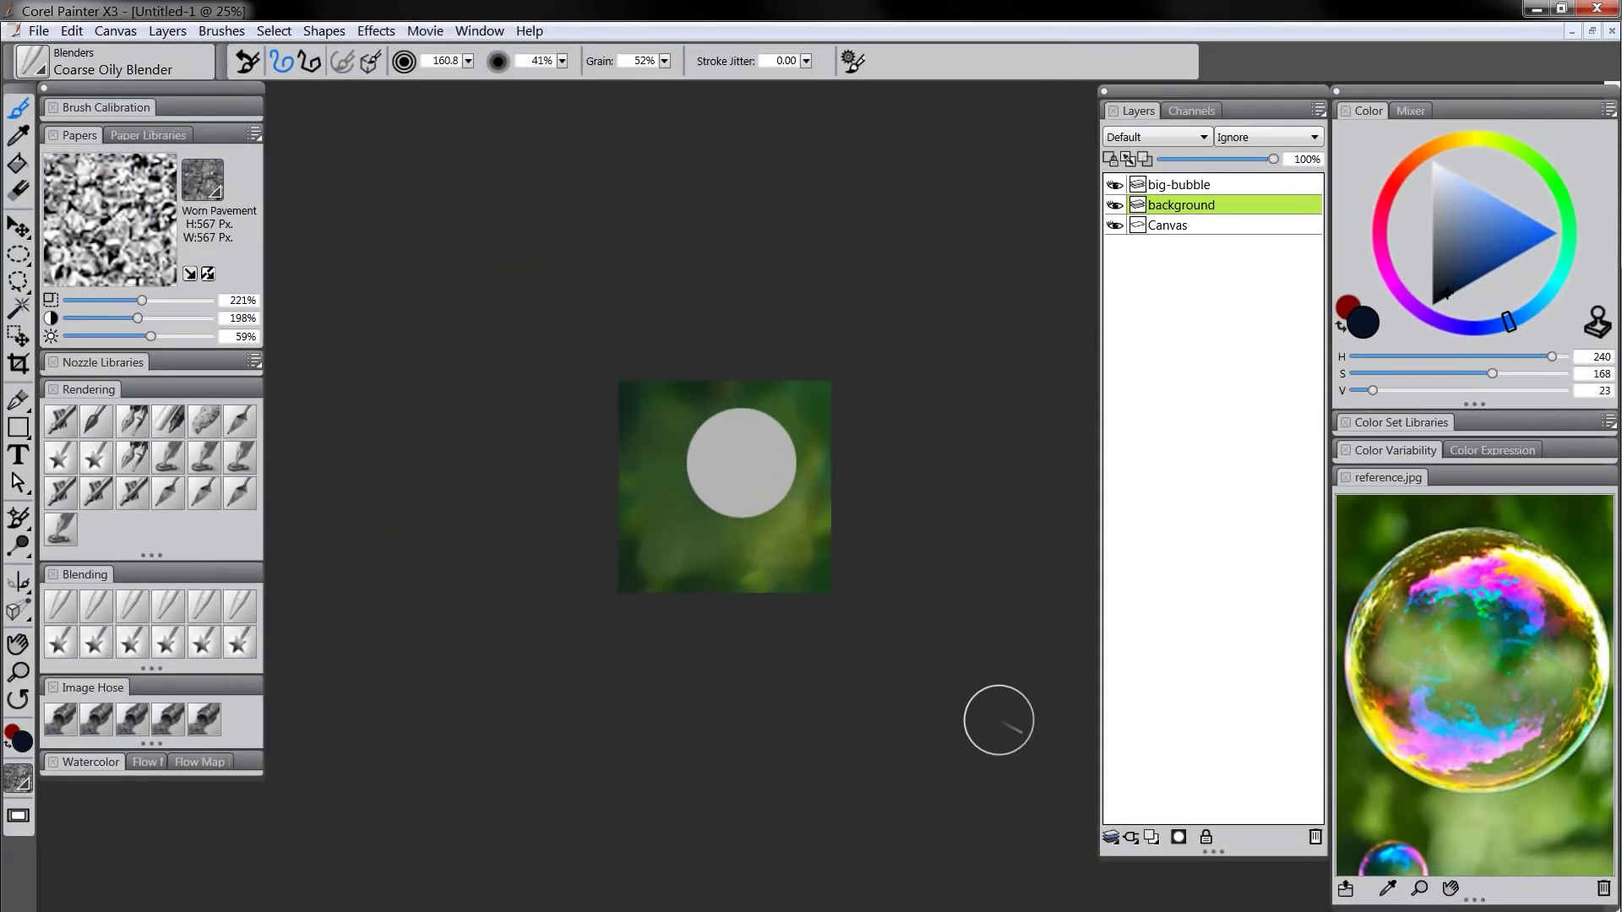
Smooth the smeared background again with the Diffuse Blur blender at size 148.4
{"action": "left_click", "coordinate": [64, 608]}
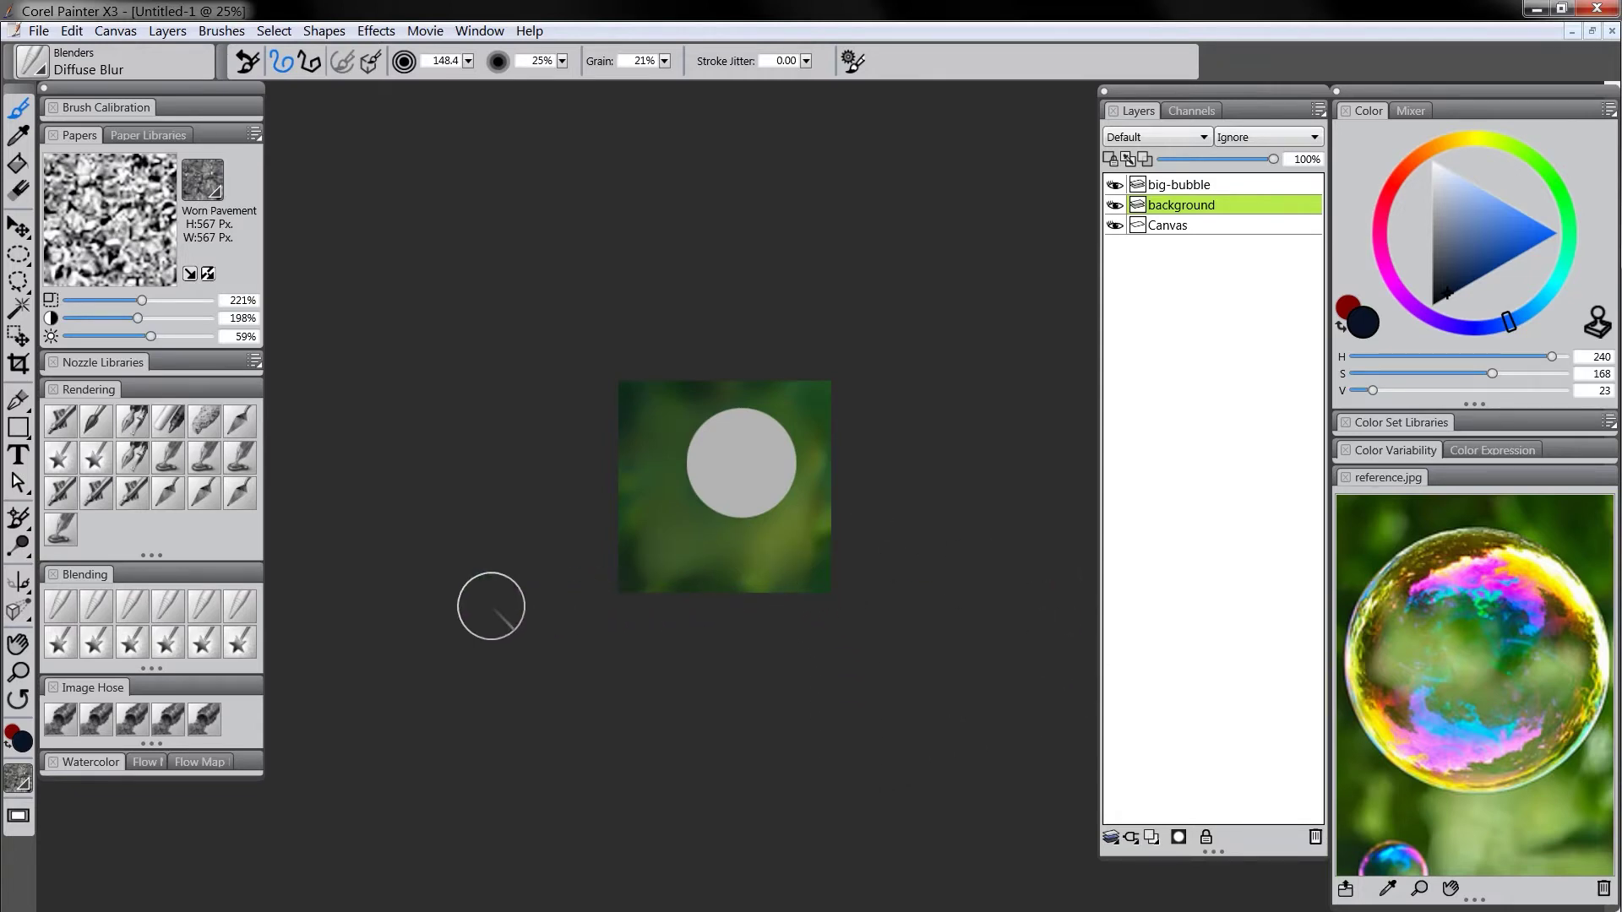
{"action": "left_click", "coordinate": [18, 672]}
{"action": "left_click", "coordinate": [763, 510]}
{"action": "left_click", "coordinate": [757, 532]}
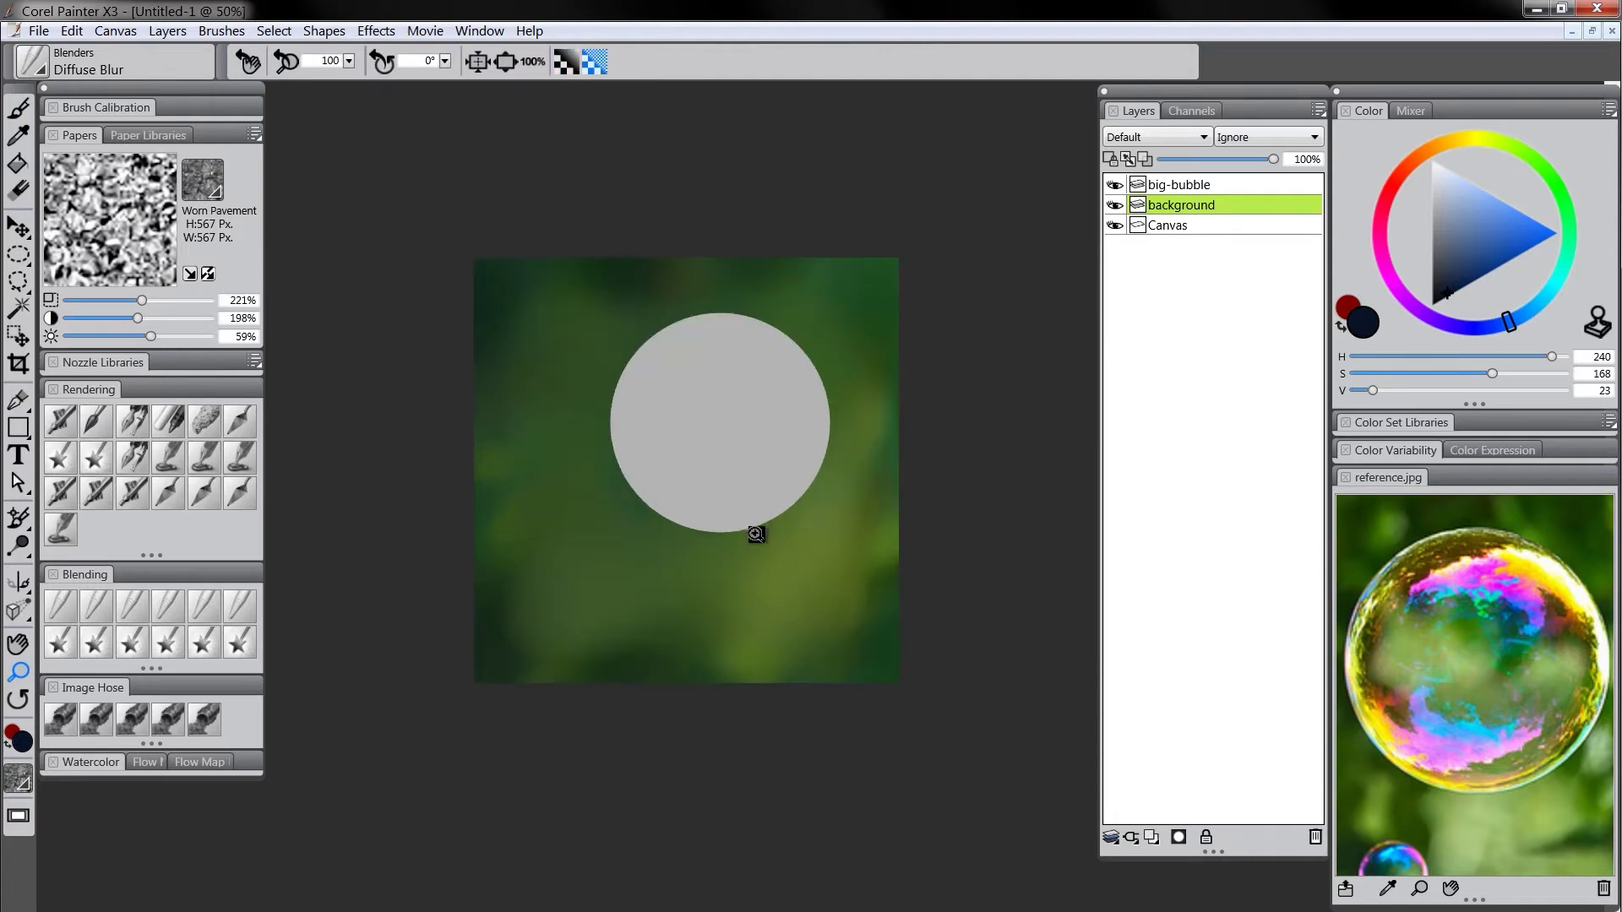
Add a layer mask to the big-bubble layer
{"action": "left_click", "coordinate": [1189, 184]}
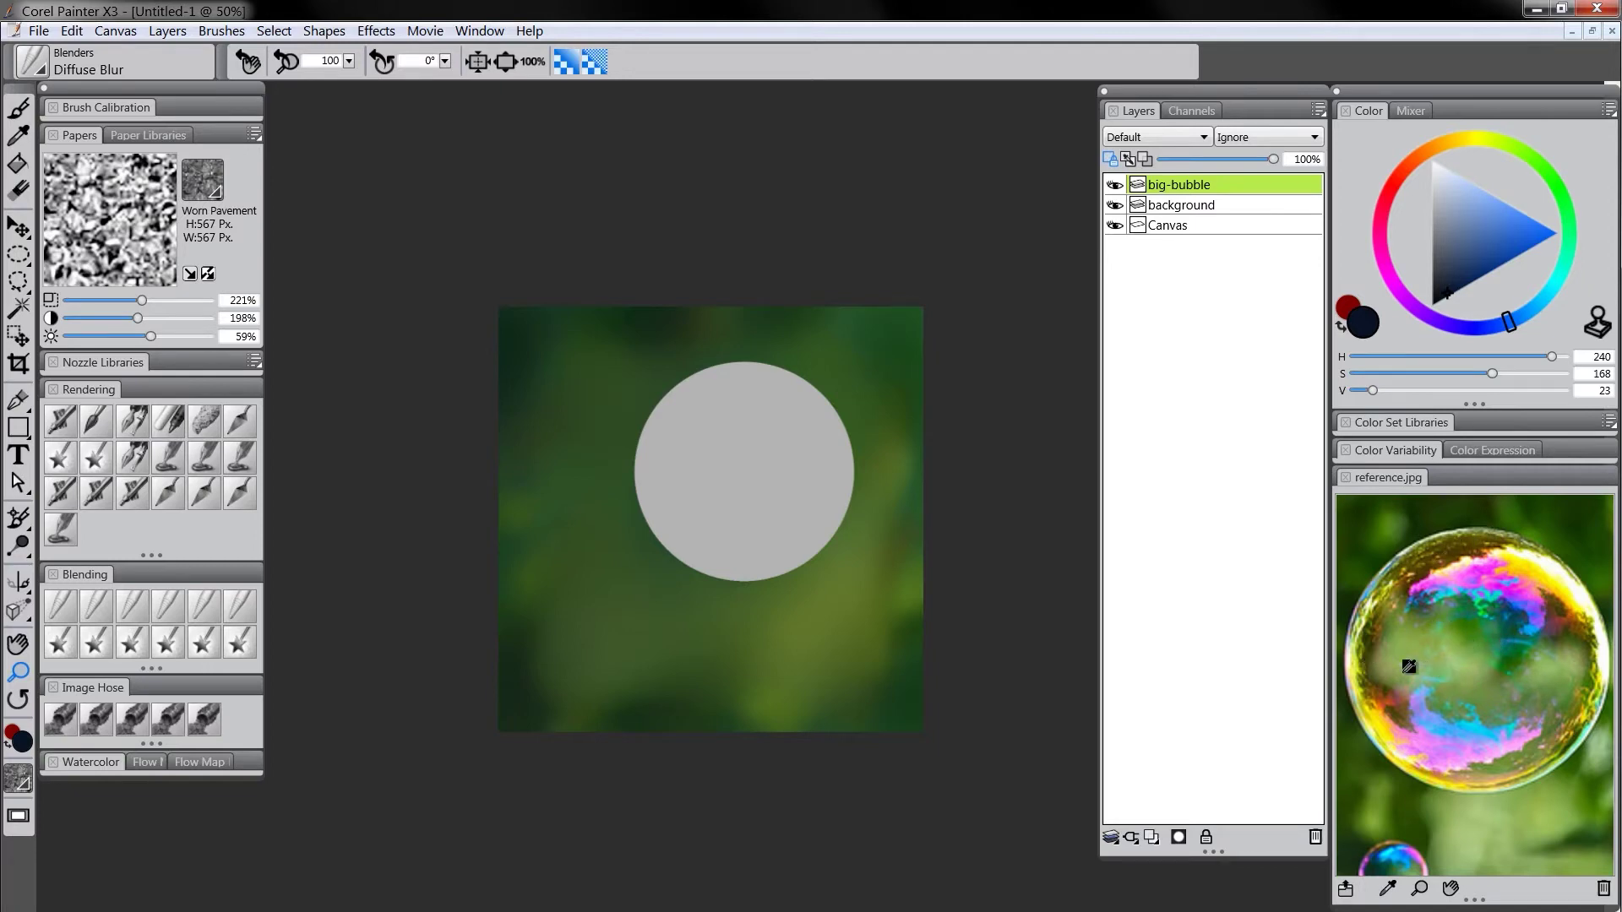
{"action": "left_click", "coordinate": [1182, 835]}
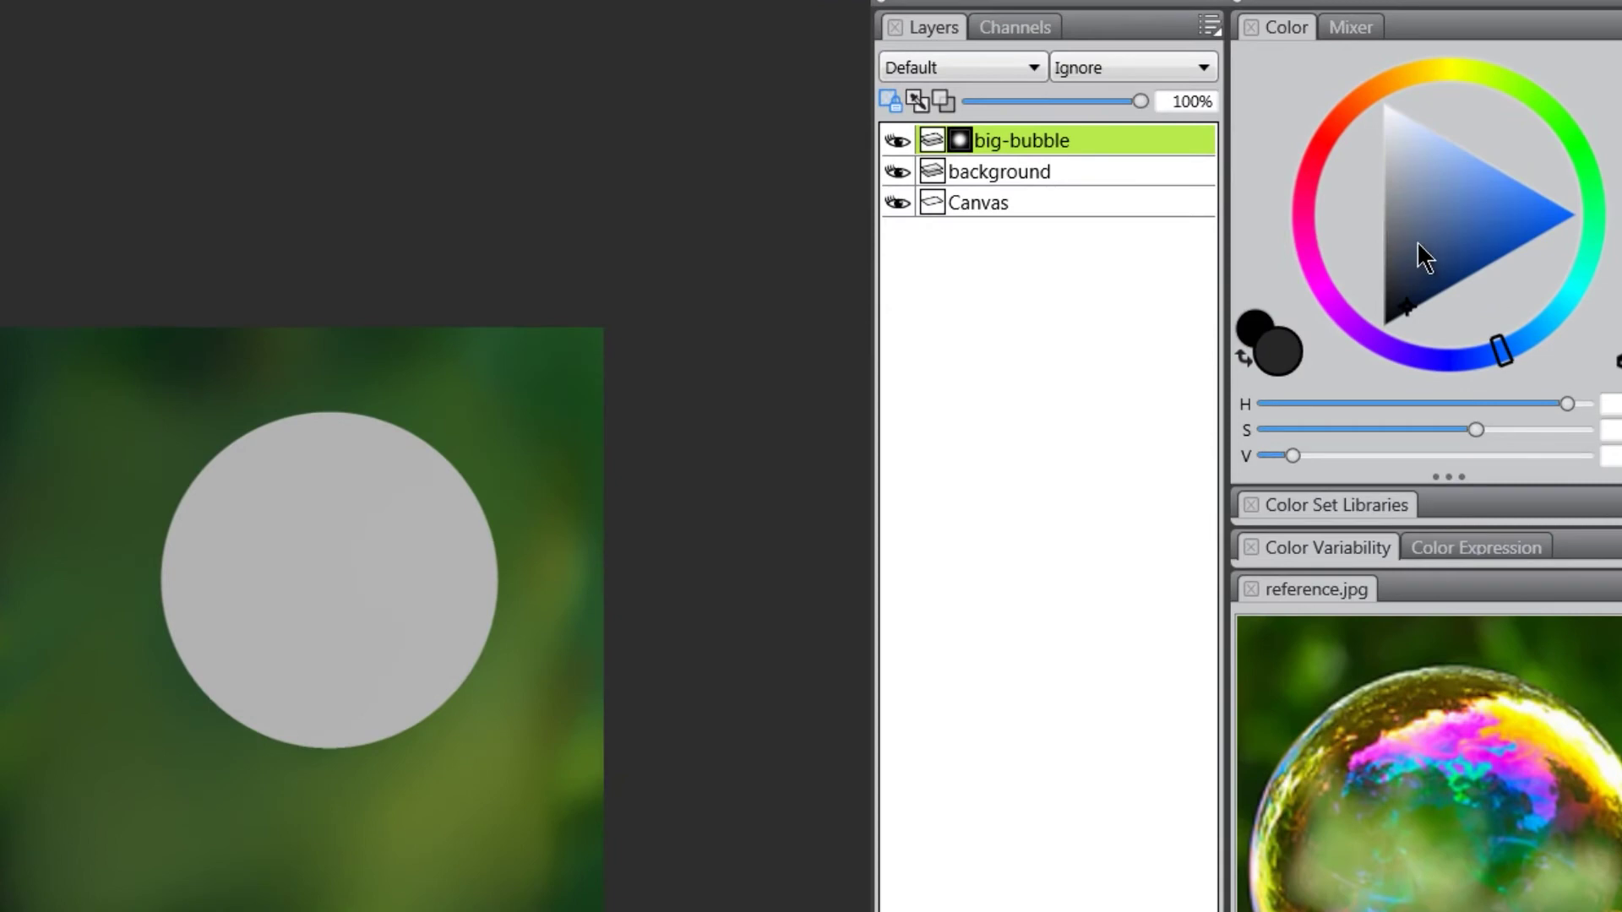
With black Square Chalk on the mask, outline cloud-like shapes in the circle and mask out the irregular band across its middle
{"action": "left_click_drag", "start_coordinate": [1458, 261], "coordinate": [1419, 335]}
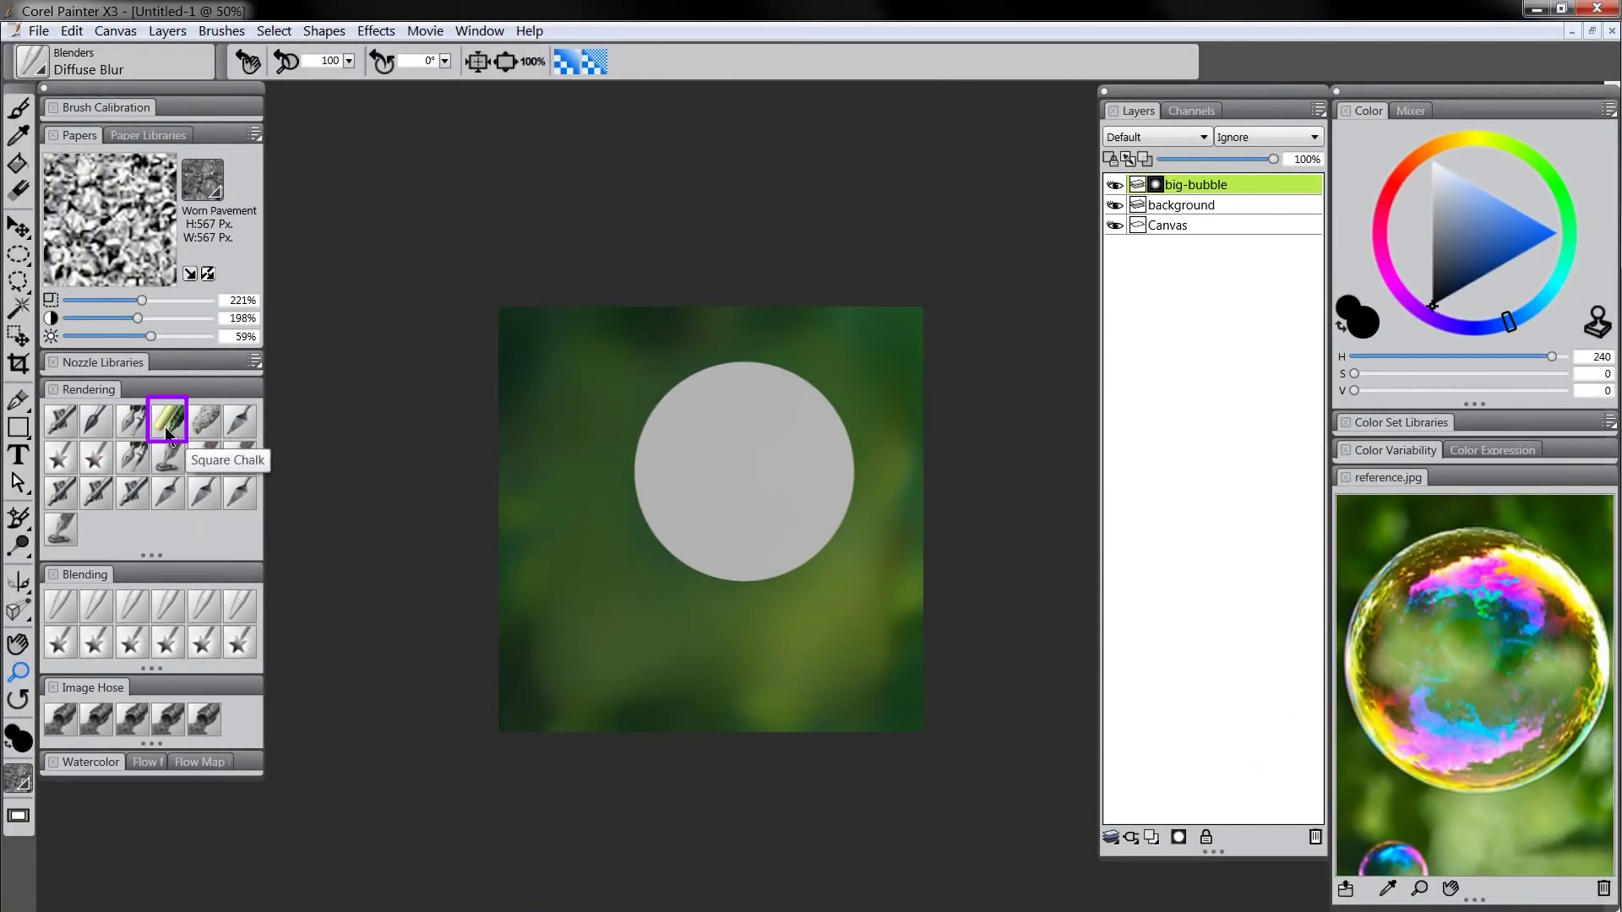
{"action": "left_click", "coordinate": [168, 428]}
{"action": "left_click_drag", "start_coordinate": [760, 469], "coordinate": [716, 495]}
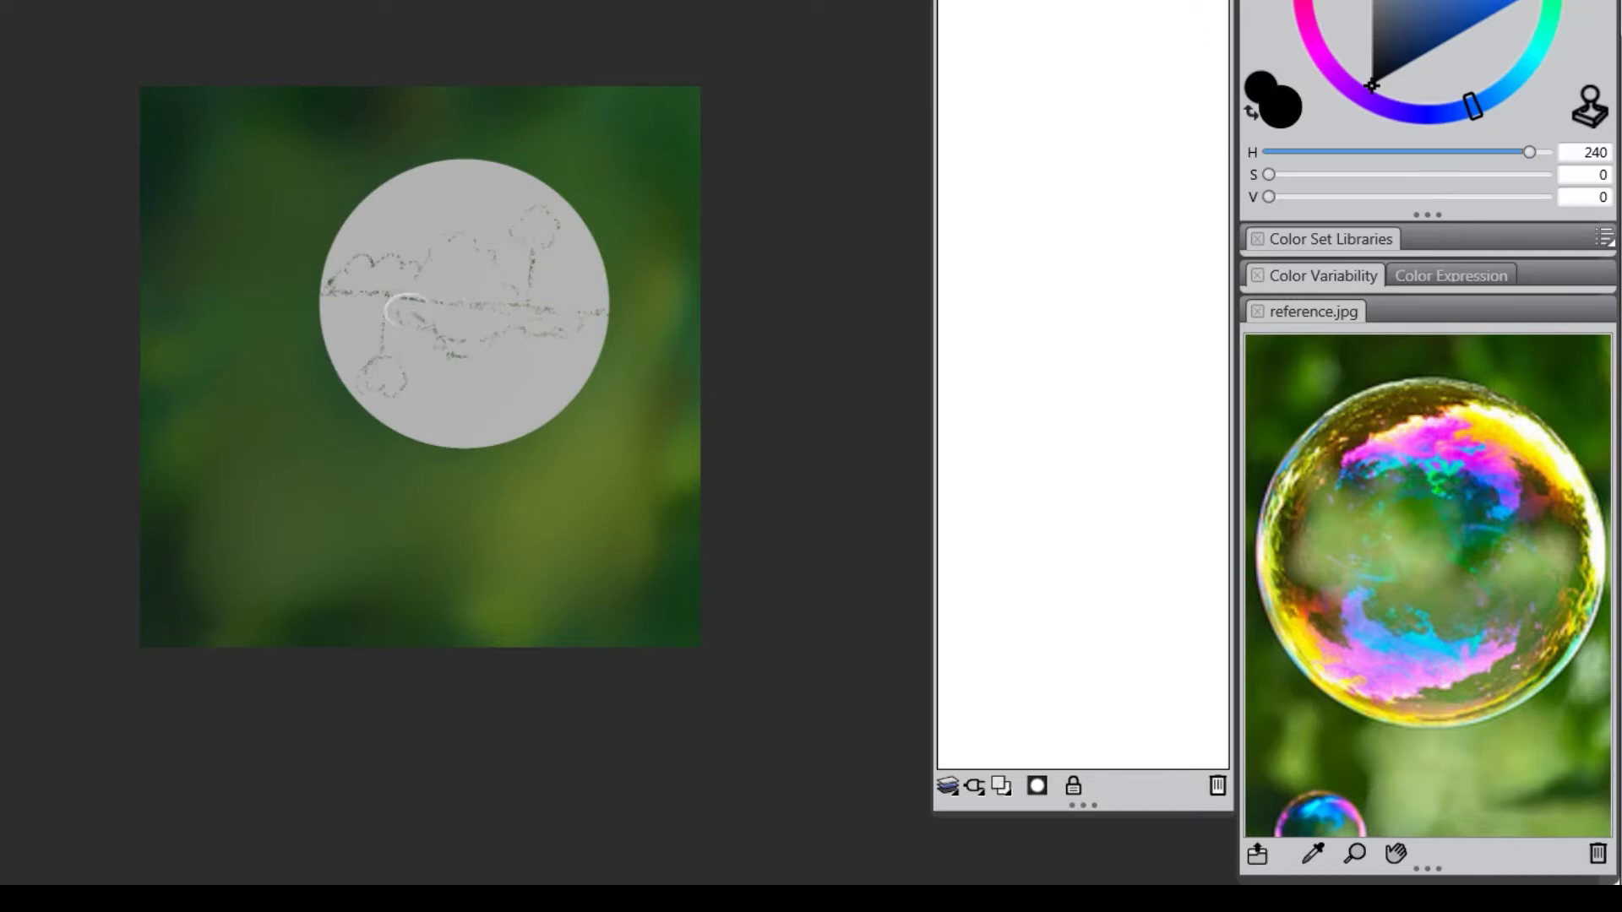
{"action": "mouse_move", "coordinate": [409, 314]}
{"action": "left_mouse_down"}
{"action": "mouse_move", "coordinate": [446, 308]}
{"action": "mouse_move", "coordinate": [447, 343]}
{"action": "mouse_move", "coordinate": [480, 323]}
{"action": "mouse_move", "coordinate": [425, 310]}
{"action": "mouse_move", "coordinate": [573, 323]}
{"action": "left_mouse_up"}
{"action": "mouse_move", "coordinate": [363, 287]}
{"action": "left_mouse_down"}
{"action": "mouse_move", "coordinate": [392, 260]}
{"action": "mouse_move", "coordinate": [393, 279]}
{"action": "mouse_move", "coordinate": [446, 277]}
{"action": "mouse_move", "coordinate": [431, 268]}
{"action": "mouse_move", "coordinate": [454, 247]}
{"action": "mouse_move", "coordinate": [471, 270]}
{"action": "mouse_move", "coordinate": [461, 300]}
{"action": "mouse_move", "coordinate": [473, 257]}
{"action": "mouse_move", "coordinate": [498, 299]}
{"action": "left_mouse_up"}
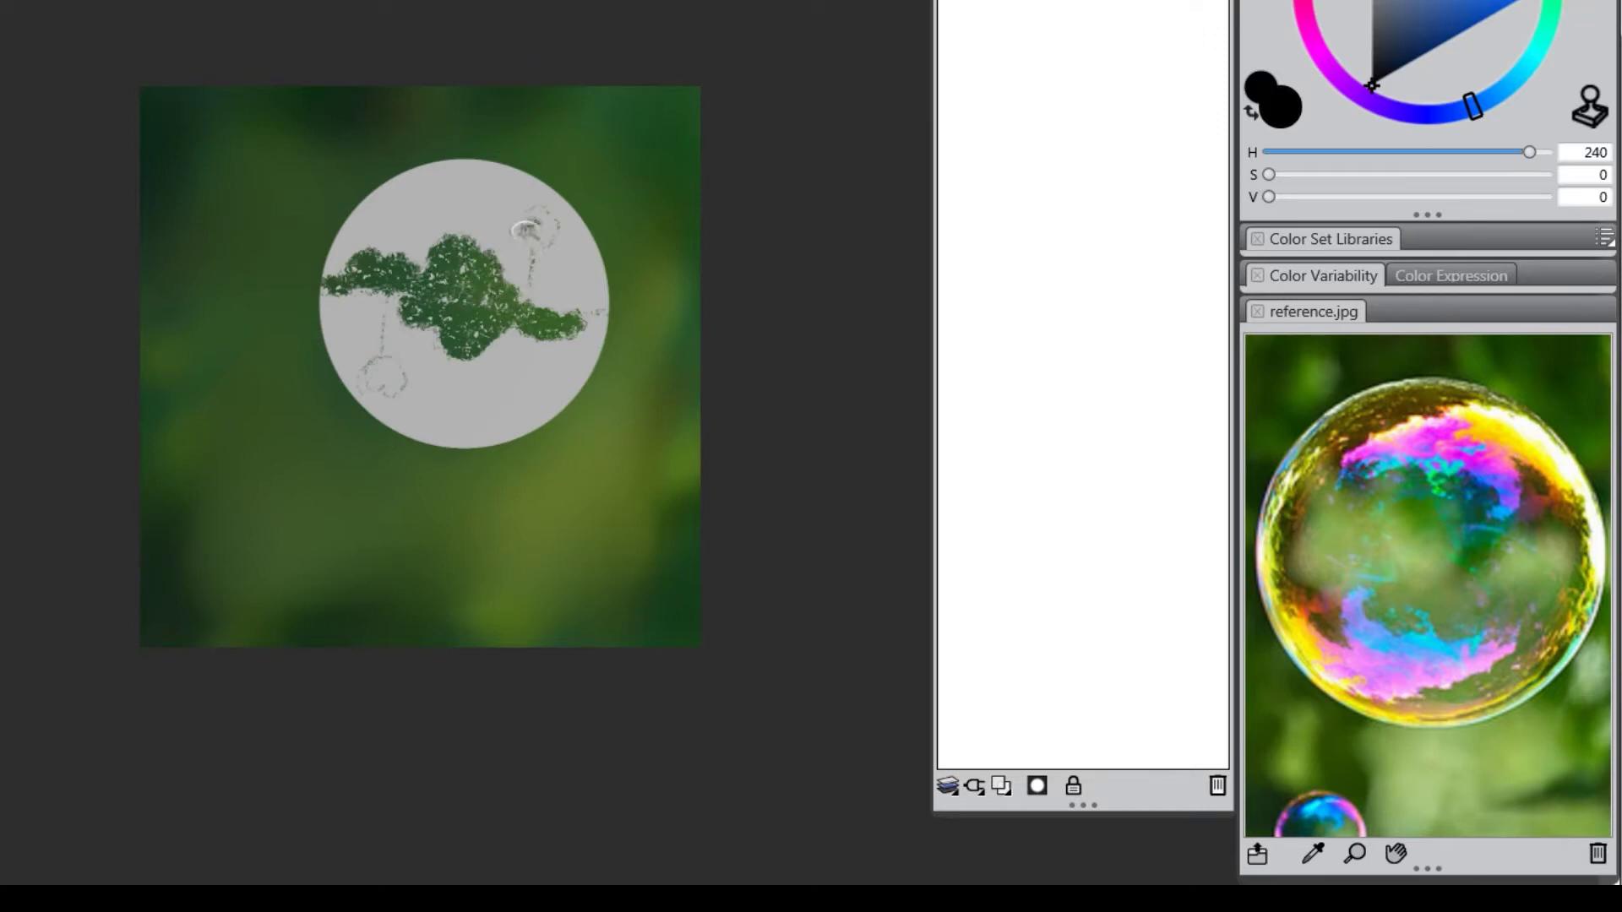
Mask out the two small round spots and rough bands along the circle's upper-left and lower-right edges
{"action": "left_click_drag", "start_coordinate": [524, 230], "coordinate": [542, 233]}
{"action": "left_click_drag", "start_coordinate": [397, 369], "coordinate": [378, 379]}
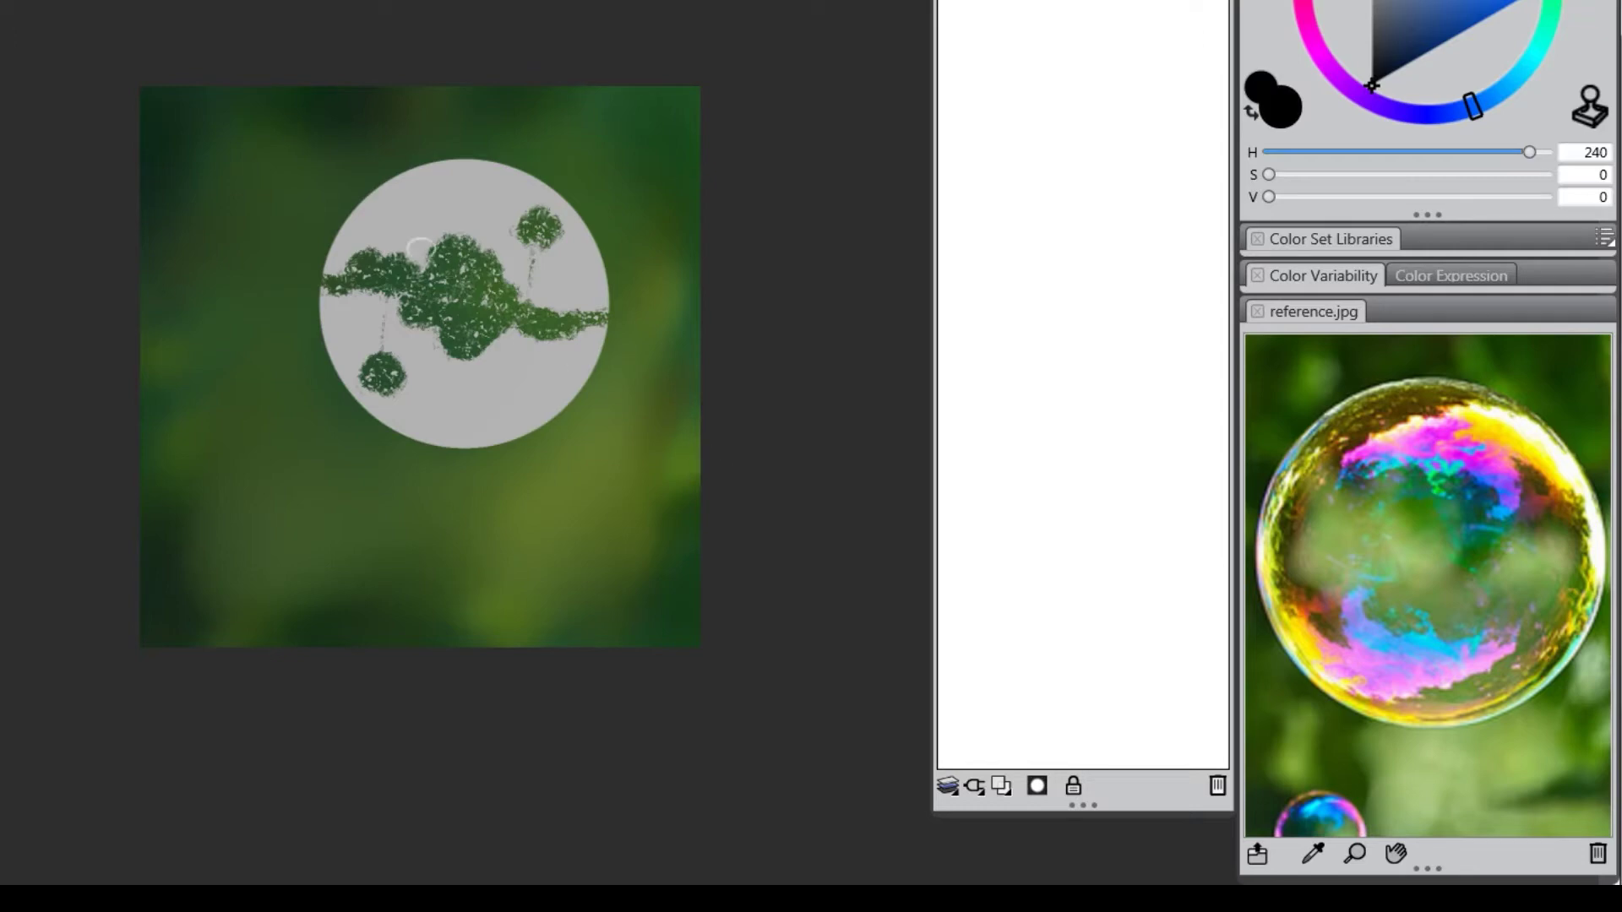
{"action": "mouse_move", "coordinate": [340, 240]}
{"action": "left_mouse_down"}
{"action": "mouse_move", "coordinate": [408, 174]}
{"action": "mouse_move", "coordinate": [434, 182]}
{"action": "mouse_move", "coordinate": [495, 157]}
{"action": "mouse_move", "coordinate": [545, 184]}
{"action": "left_mouse_up"}
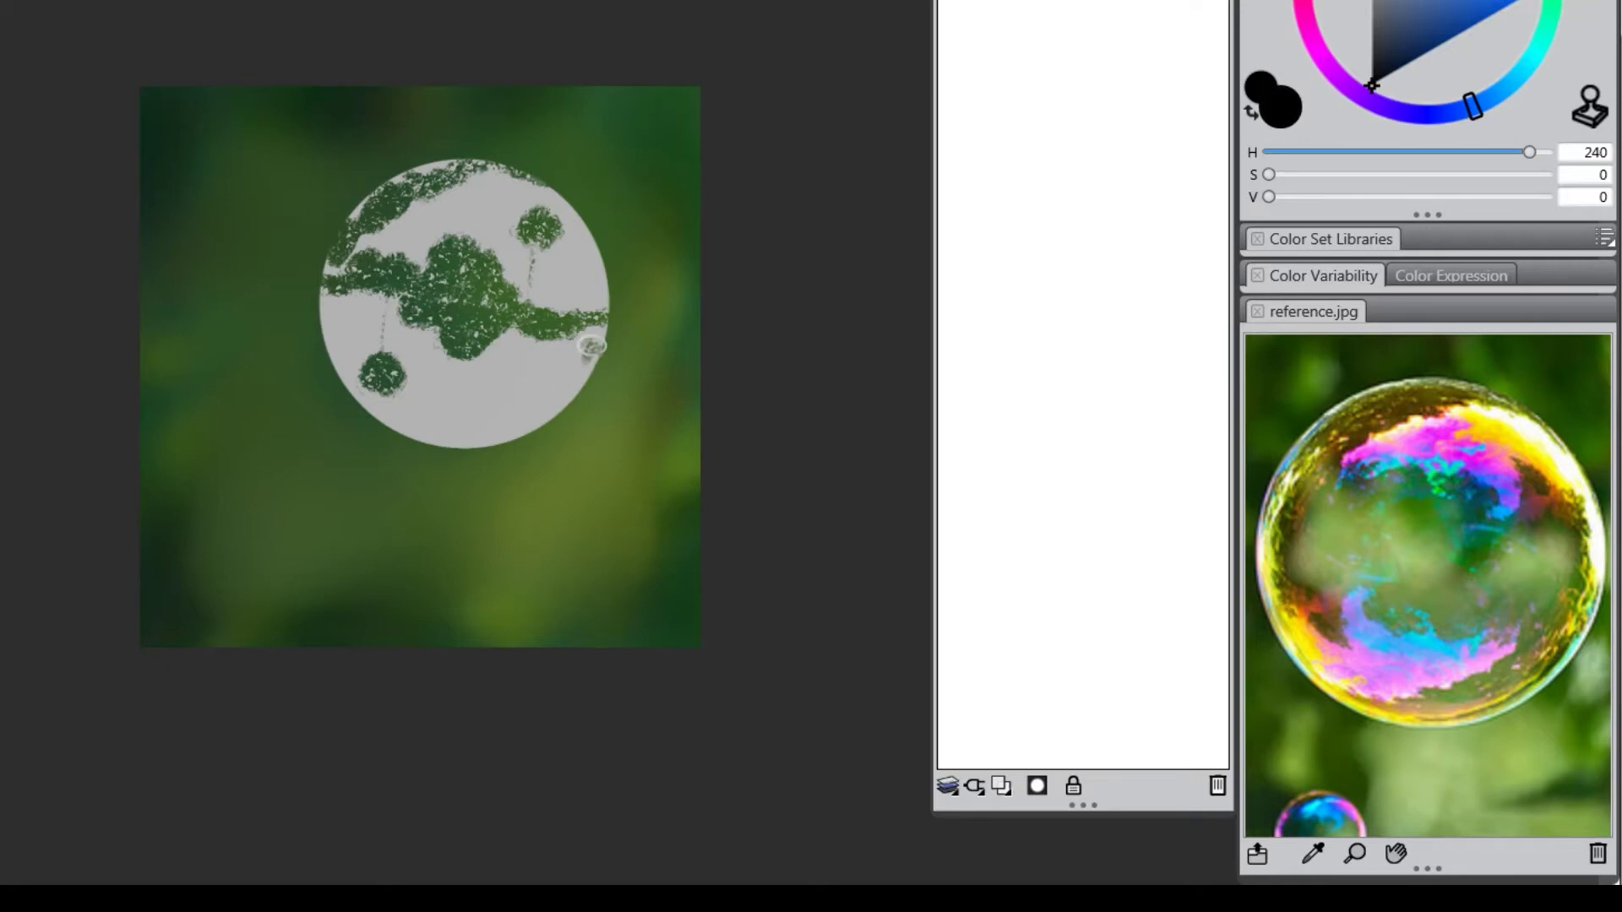
{"action": "mouse_move", "coordinate": [591, 347]}
{"action": "left_mouse_down"}
{"action": "mouse_move", "coordinate": [527, 411]}
{"action": "mouse_move", "coordinate": [449, 447]}
{"action": "mouse_move", "coordinate": [363, 424]}
{"action": "left_mouse_up"}
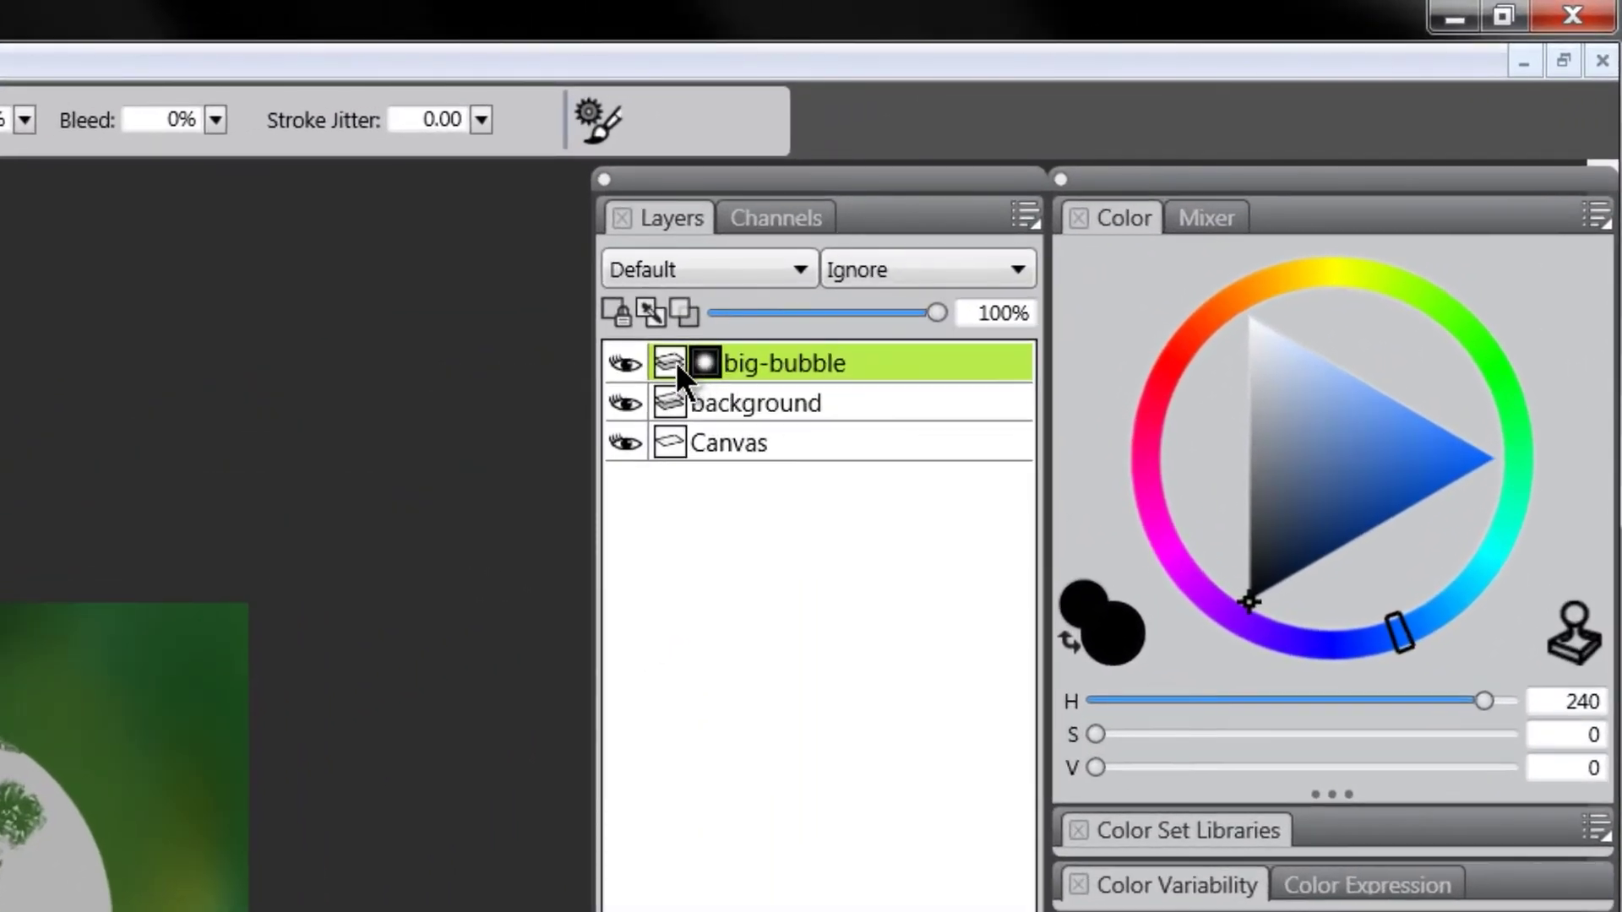
Target the big-bubble layer's image instead of its mask and set the Digital Airbrush to yellow (H 122, S 255, V 128), size 194.3
{"action": "left_click", "coordinate": [676, 361]}
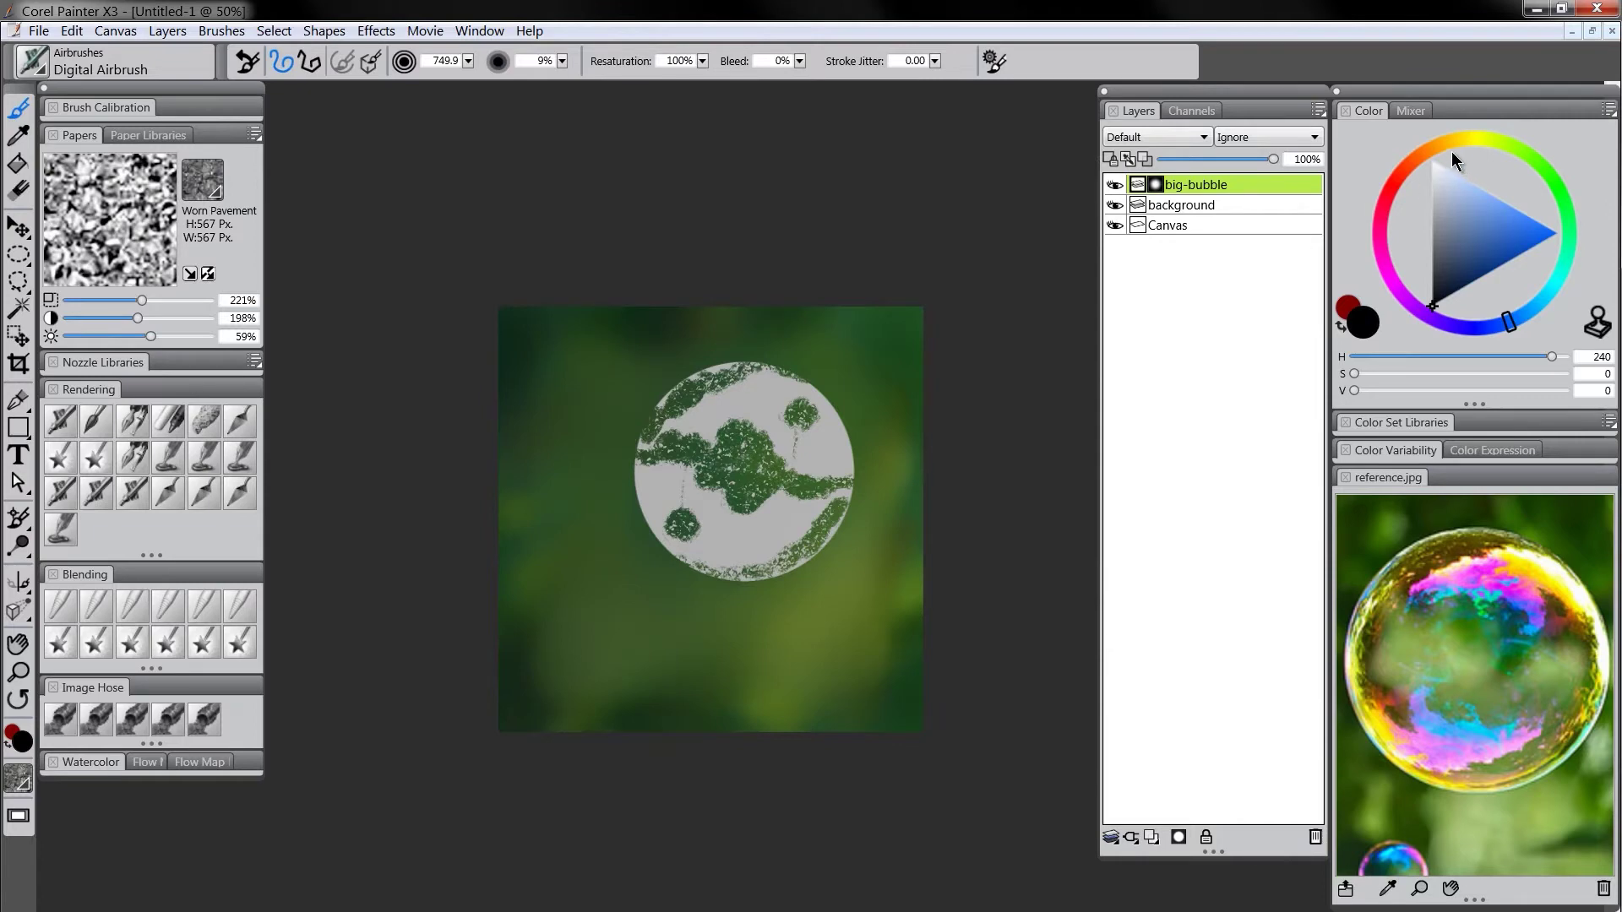
{"action": "left_click_drag", "start_coordinate": [1451, 151], "coordinate": [1463, 144]}
{"action": "left_click_drag", "start_coordinate": [1531, 257], "coordinate": [1557, 233]}
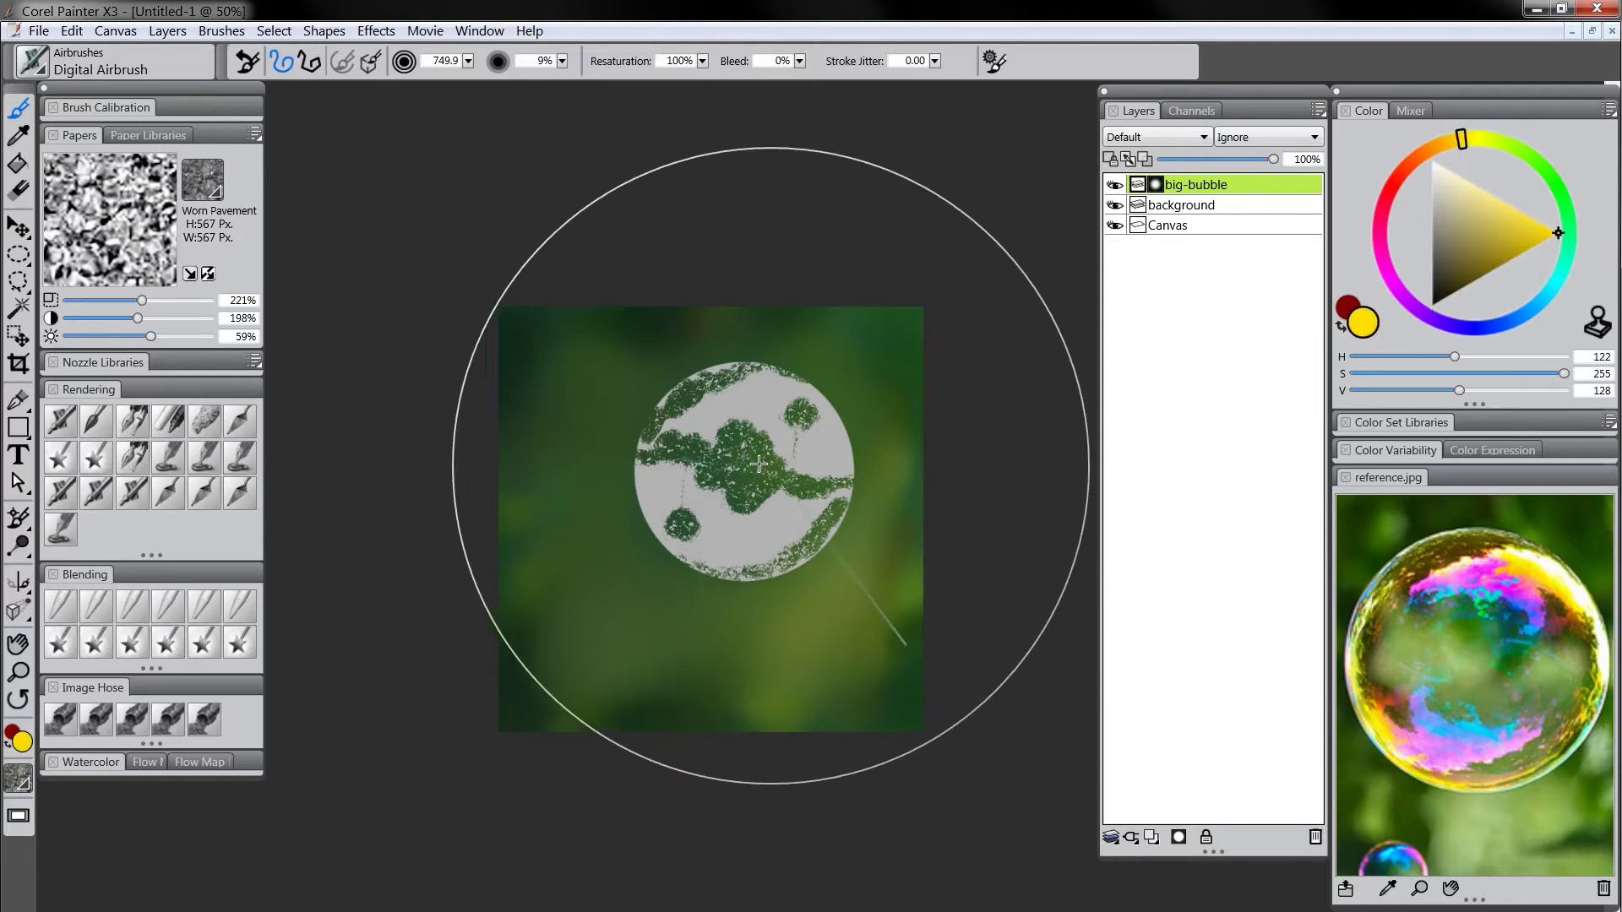
{"action": "left_click_drag", "start_coordinate": [758, 464], "coordinate": [891, 472]}
{"action": "mouse_move", "coordinate": [735, 431]}
{"action": "left_mouse_down"}
{"action": "mouse_move", "coordinate": [697, 481]}
{"action": "mouse_move", "coordinate": [717, 358]}
{"action": "mouse_move", "coordinate": [659, 447]}
{"action": "left_mouse_up"}
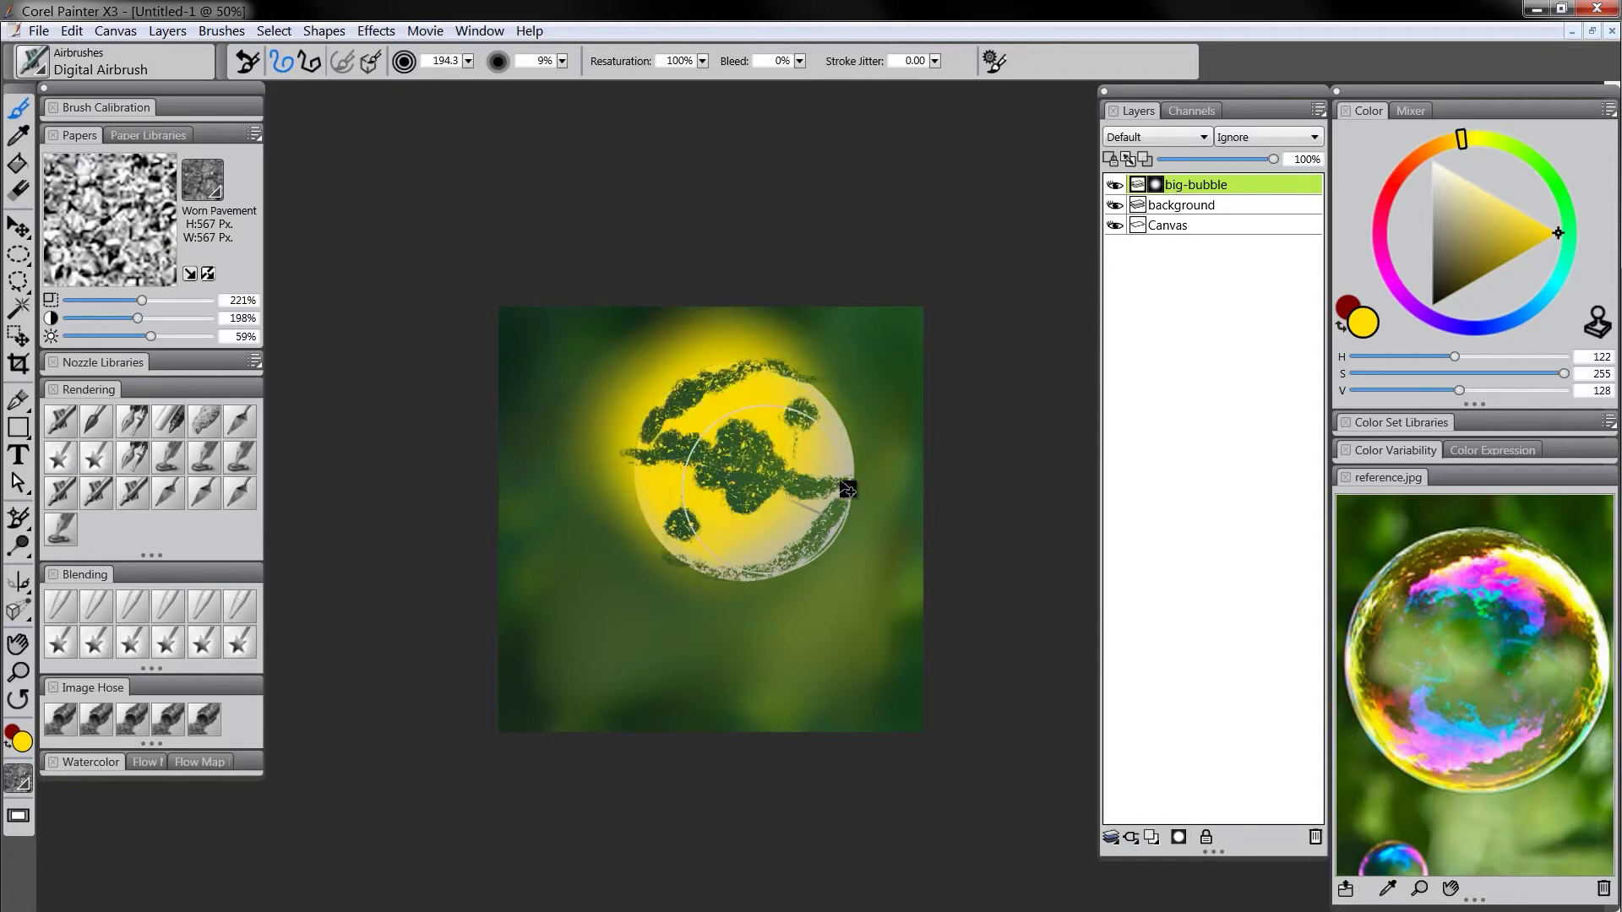
{"action": "key", "text": "ctrl+z"}
{"action": "key", "text": "ctrl+z"}
{"action": "key", "text": "ctrl+z"}
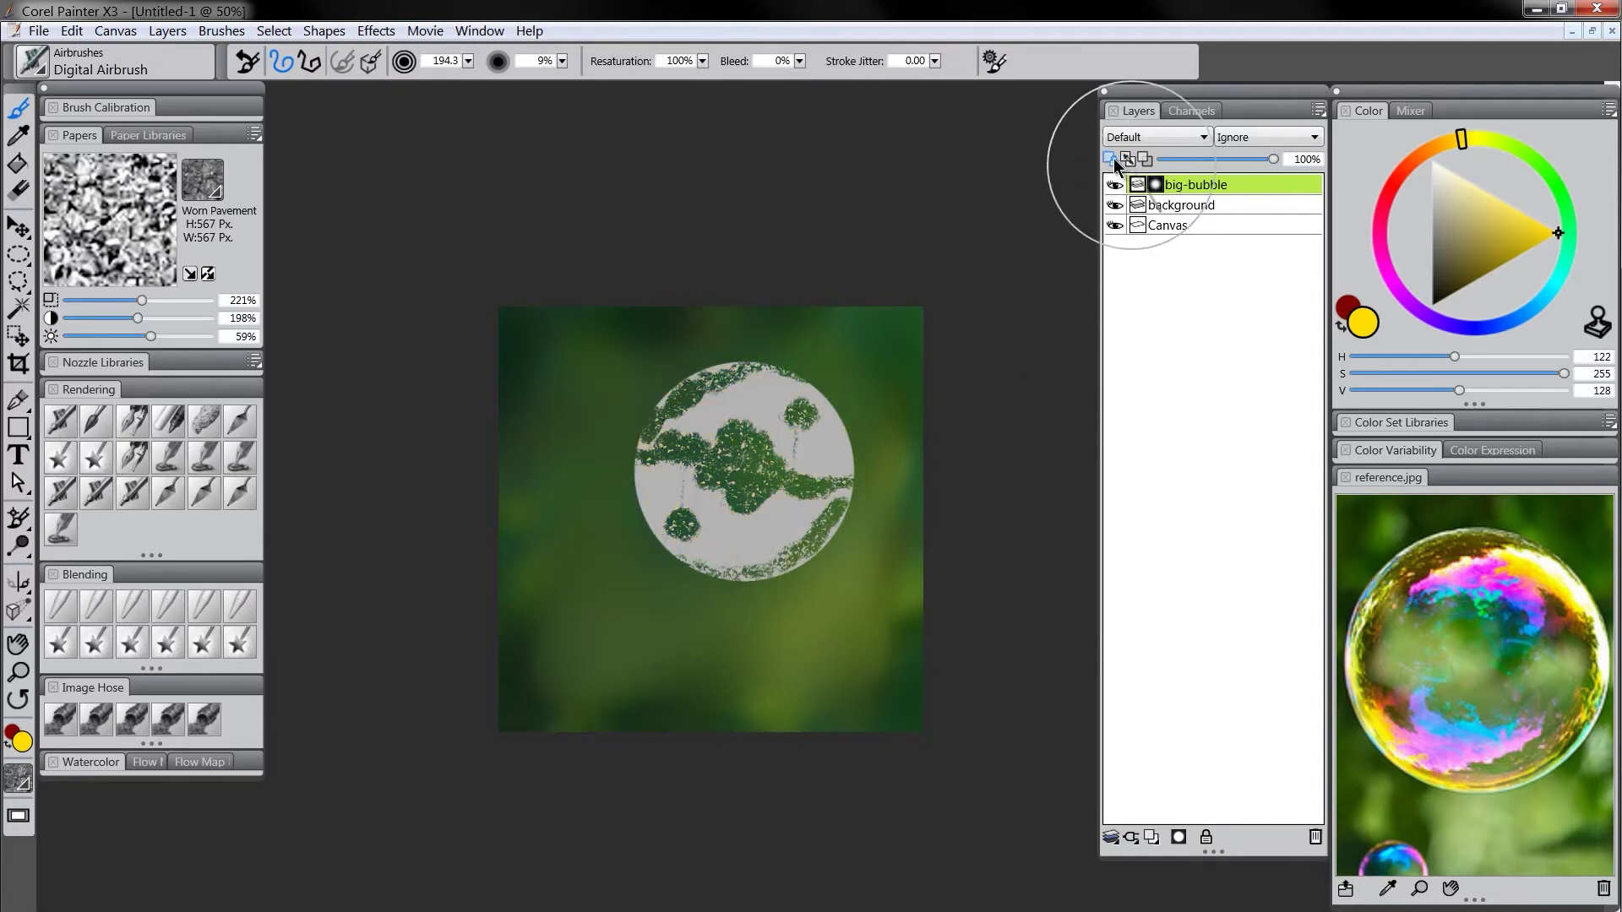
Preserve transparency on the big-bubble layer and airbrush the entire bubble yellow at size 194.3
{"action": "left_click", "coordinate": [1112, 160]}
{"action": "mouse_move", "coordinate": [699, 398]}
{"action": "left_mouse_down"}
{"action": "mouse_move", "coordinate": [646, 460]}
{"action": "mouse_move", "coordinate": [744, 408]}
{"action": "mouse_move", "coordinate": [817, 471]}
{"action": "mouse_move", "coordinate": [753, 572]}
{"action": "mouse_move", "coordinate": [788, 535]}
{"action": "mouse_move", "coordinate": [747, 475]}
{"action": "mouse_move", "coordinate": [621, 460]}
{"action": "mouse_move", "coordinate": [828, 548]}
{"action": "mouse_move", "coordinate": [668, 419]}
{"action": "mouse_move", "coordinate": [716, 385]}
{"action": "mouse_move", "coordinate": [728, 596]}
{"action": "mouse_move", "coordinate": [665, 403]}
{"action": "left_mouse_up"}
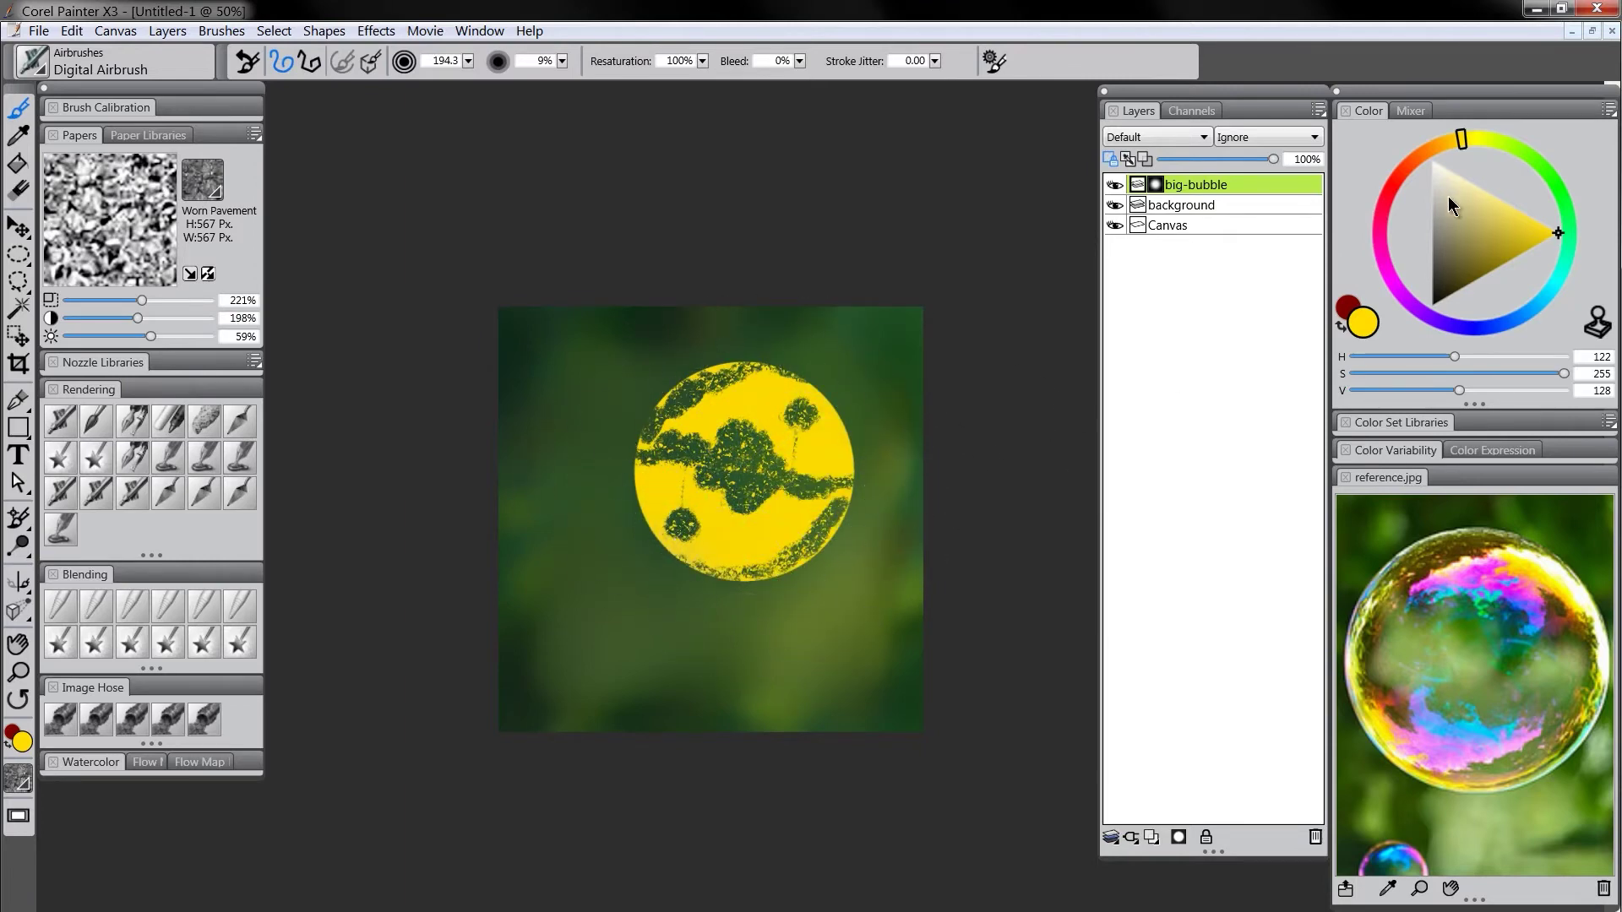
Airbrush white highlights along the bubble's upper-right, upper-left and lower-left rims at brush sizes 23.4 and 14
{"action": "left_click", "coordinate": [1432, 161]}
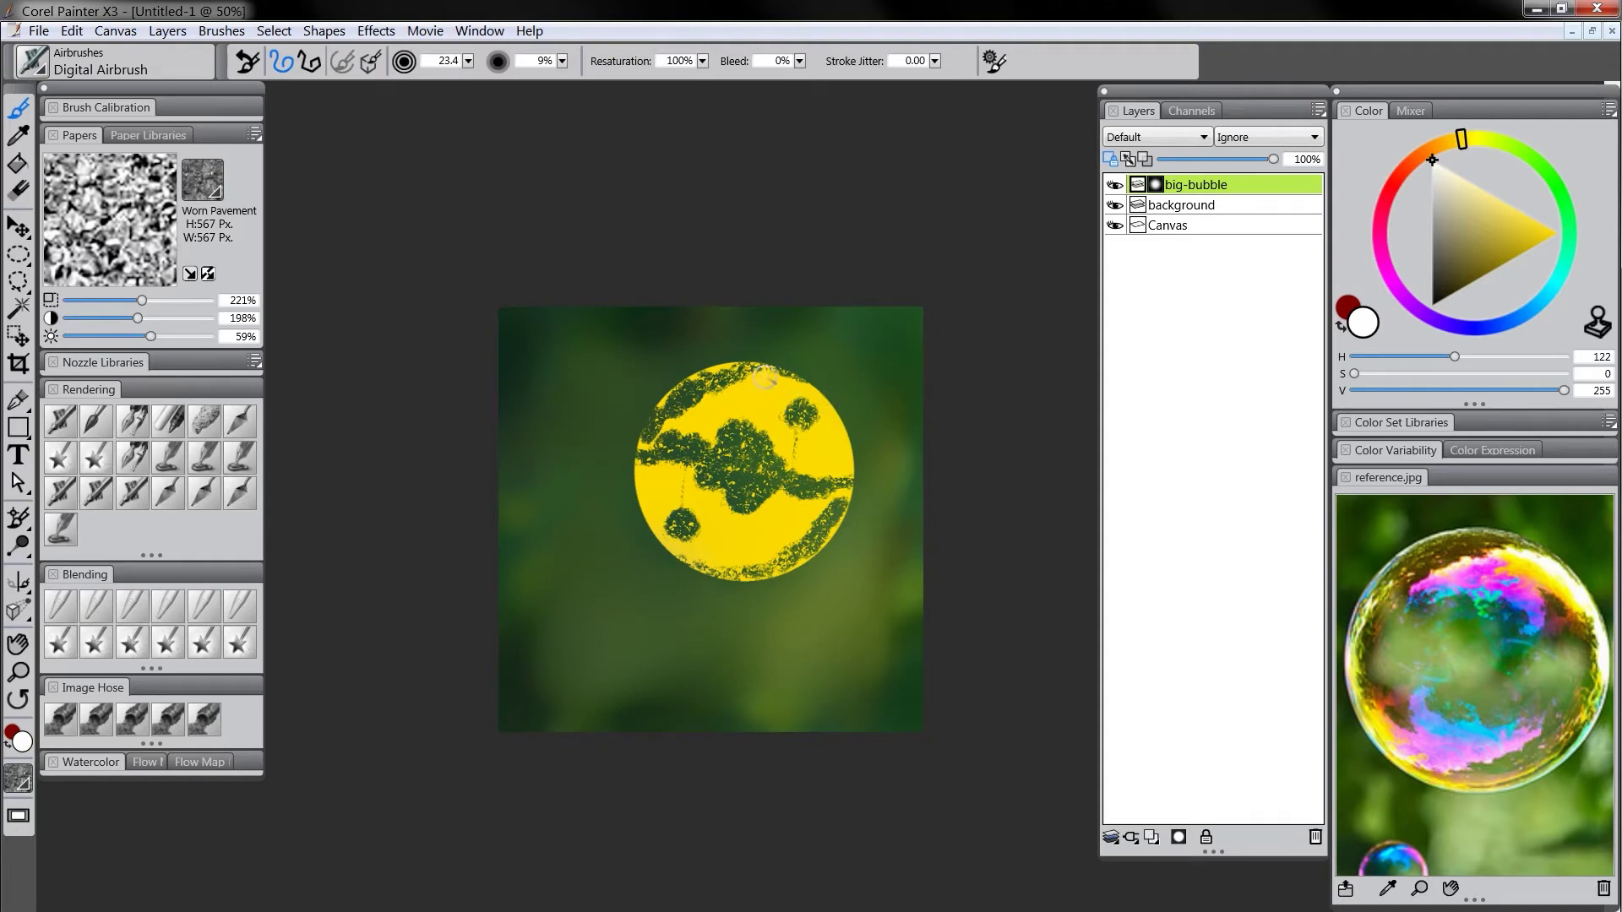
{"action": "mouse_move", "coordinate": [764, 379]}
{"action": "left_mouse_down"}
{"action": "mouse_move", "coordinate": [823, 427]}
{"action": "mouse_move", "coordinate": [786, 383]}
{"action": "mouse_move", "coordinate": [834, 486]}
{"action": "mouse_move", "coordinate": [823, 419]}
{"action": "mouse_move", "coordinate": [812, 525]}
{"action": "mouse_move", "coordinate": [843, 489]}
{"action": "left_mouse_up"}
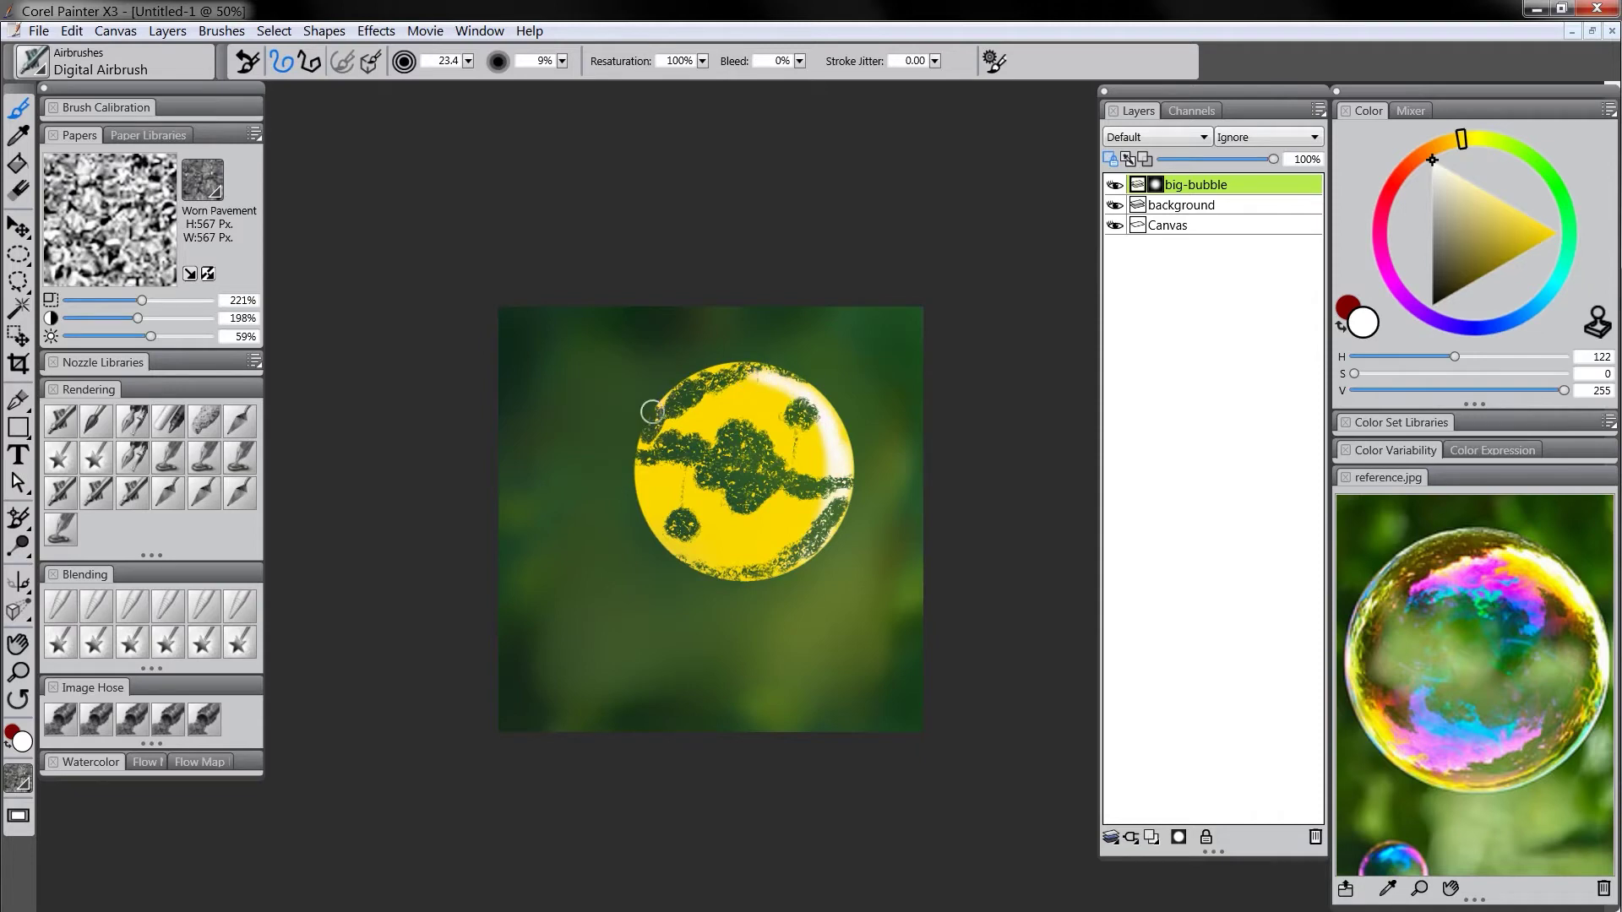
{"action": "left_click_drag", "start_coordinate": [651, 413], "coordinate": [718, 361]}
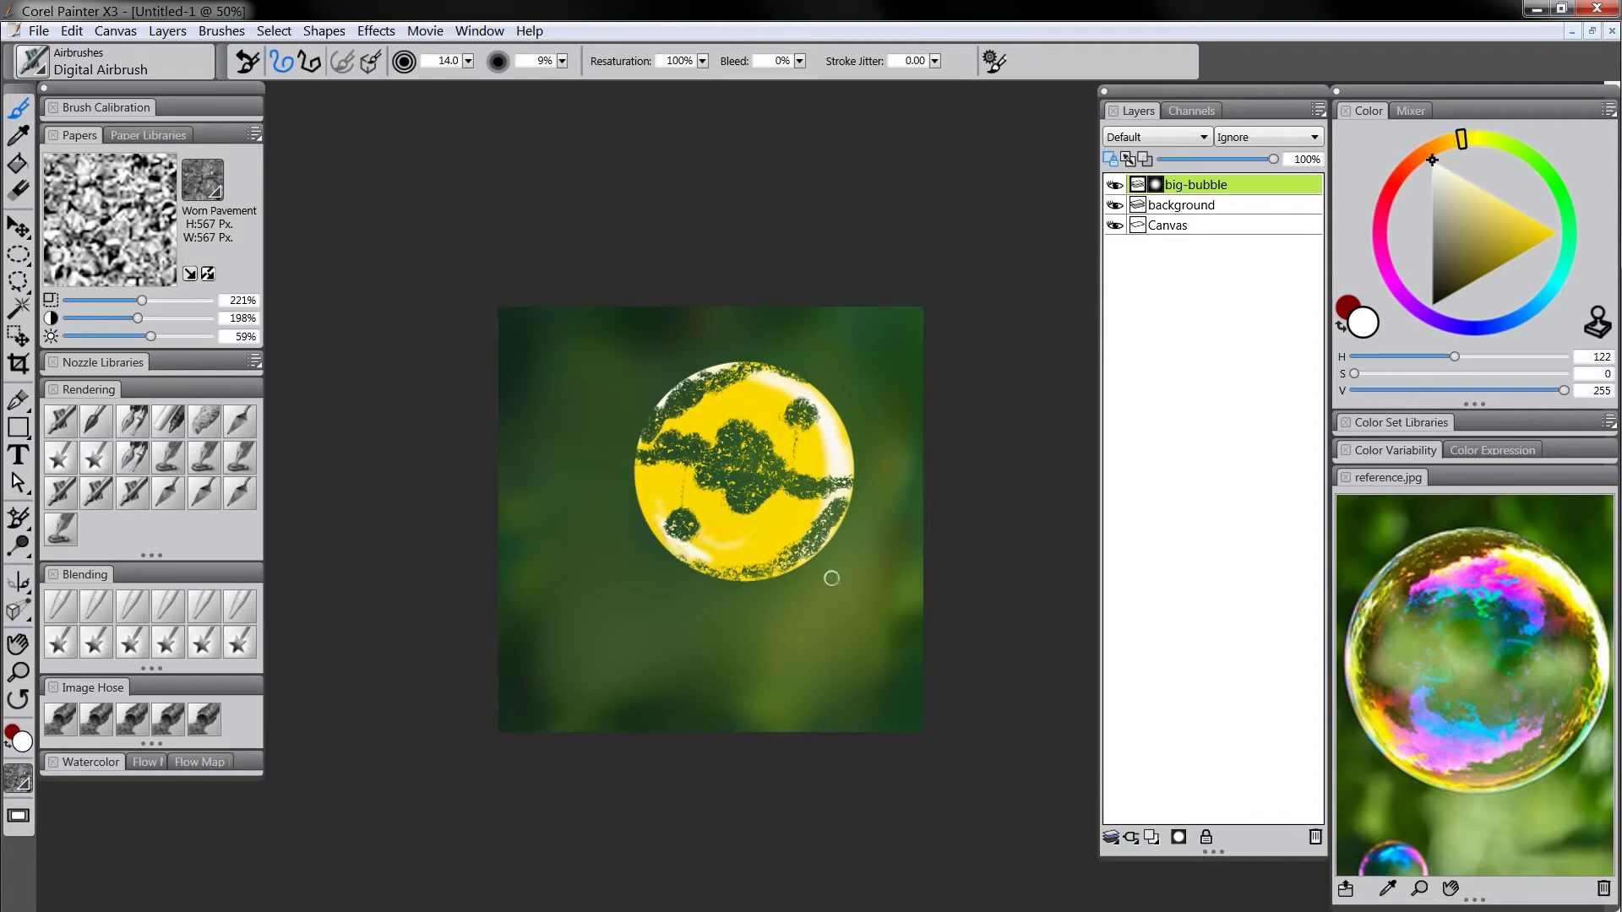
Airbrush magenta (H 52, S 255, V 128) arcs across the bubble's upper and lower halves at brush size 46
{"action": "left_click", "coordinate": [1386, 262]}
{"action": "left_click_drag", "start_coordinate": [1517, 251], "coordinate": [1594, 247]}
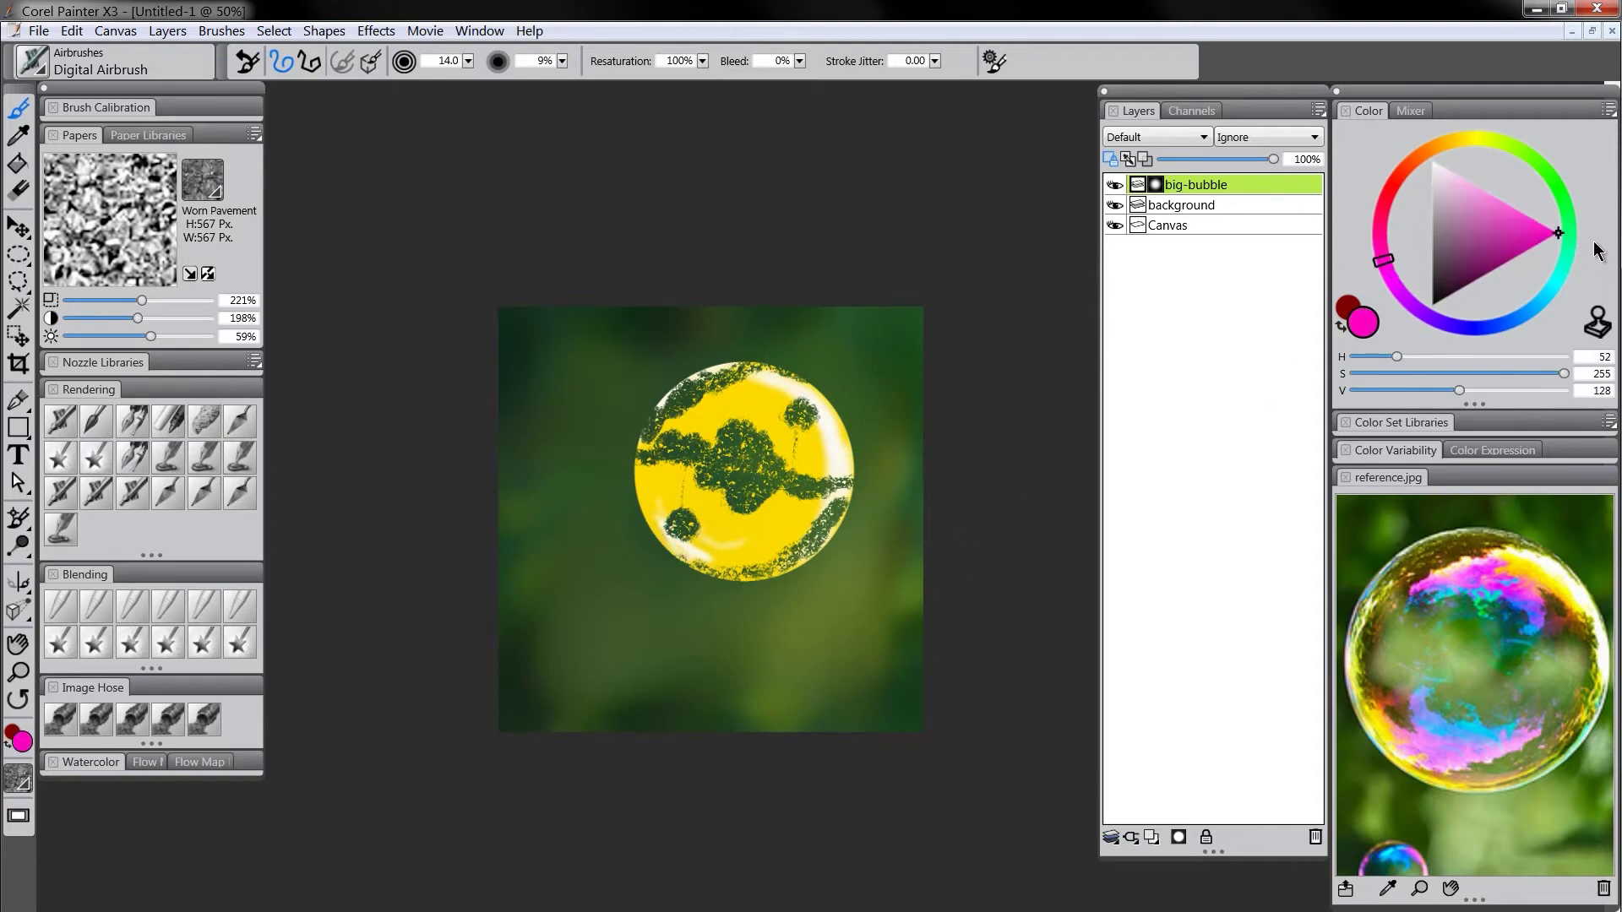
{"action": "mouse_move", "coordinate": [707, 525]}
{"action": "left_mouse_down"}
{"action": "mouse_move", "coordinate": [740, 536]}
{"action": "mouse_move", "coordinate": [804, 496]}
{"action": "left_mouse_up"}
{"action": "mouse_move", "coordinate": [714, 422]}
{"action": "left_mouse_down"}
{"action": "mouse_move", "coordinate": [697, 405]}
{"action": "mouse_move", "coordinate": [735, 390]}
{"action": "mouse_move", "coordinate": [776, 403]}
{"action": "left_mouse_up"}
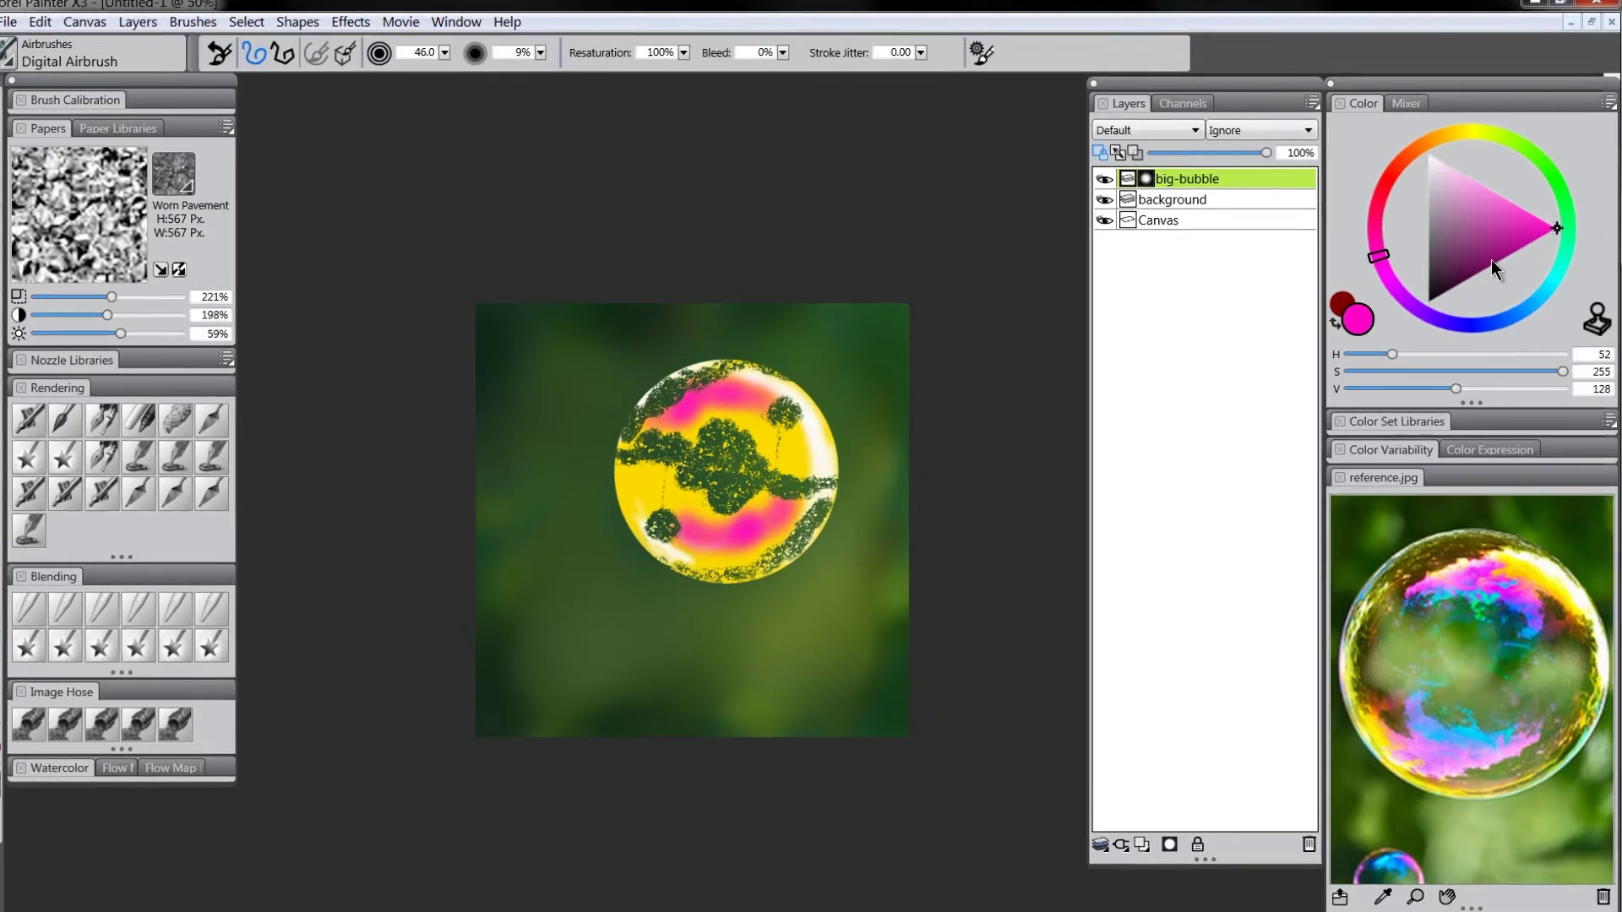
Airbrush blue (H 227, S 255, V 128) around the middle of the bubble and green (H 158, S 255, V 128) at its centre
{"action": "left_click_drag", "start_coordinate": [1556, 282], "coordinate": [1536, 310]}
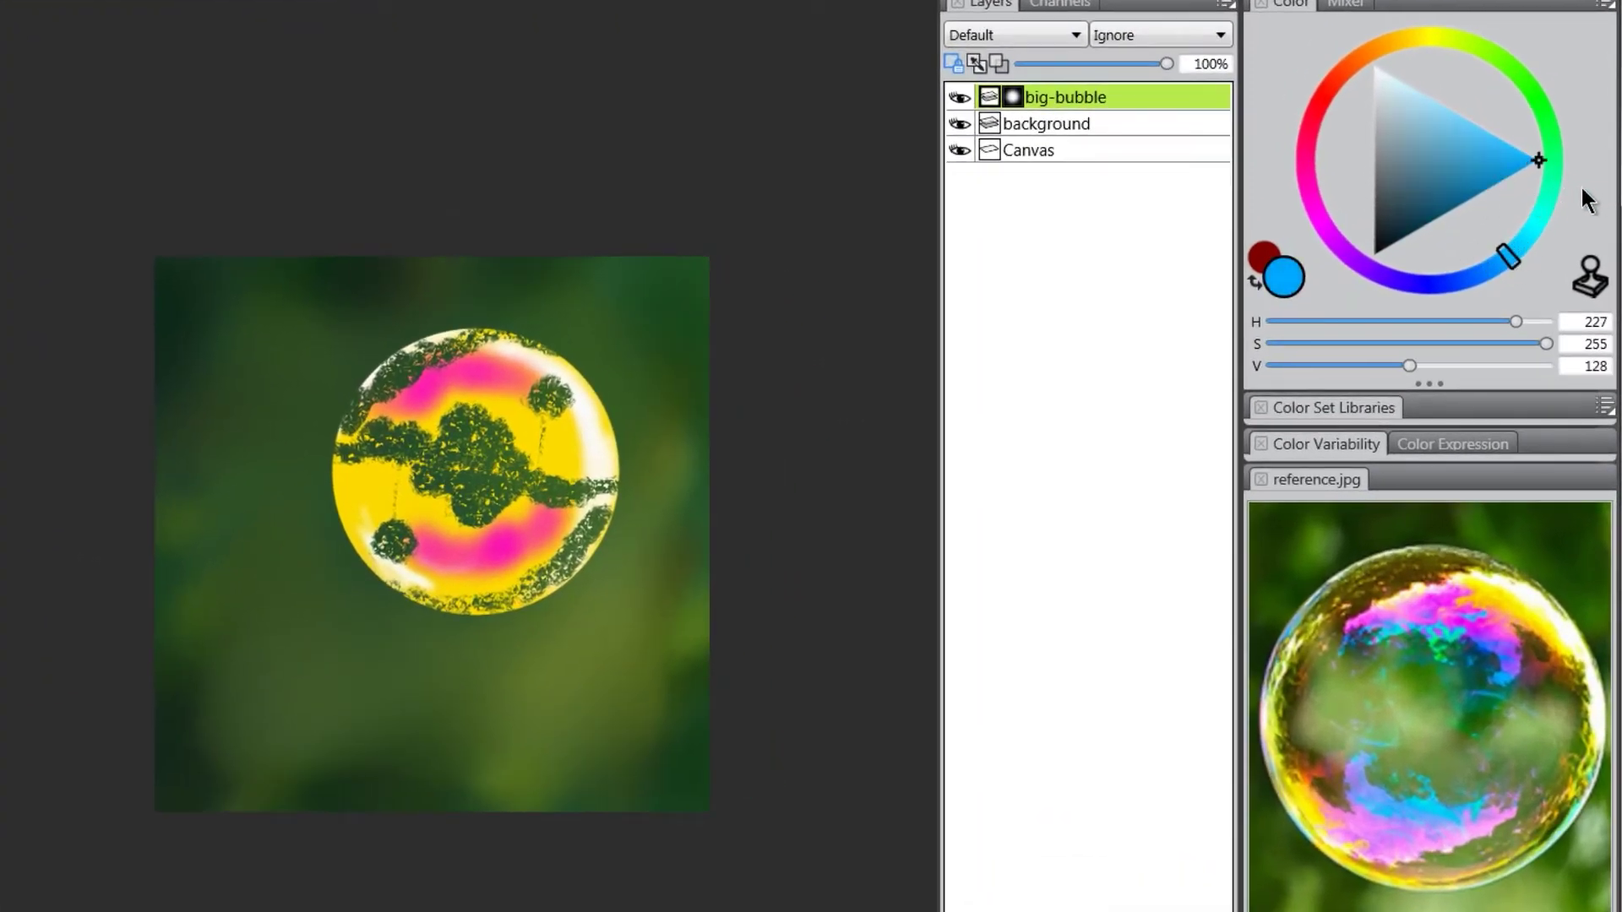
{"action": "mouse_move", "coordinate": [478, 526]}
{"action": "left_mouse_down"}
{"action": "mouse_move", "coordinate": [399, 484]}
{"action": "mouse_move", "coordinate": [498, 512]}
{"action": "mouse_move", "coordinate": [513, 507]}
{"action": "mouse_move", "coordinate": [473, 479]}
{"action": "mouse_move", "coordinate": [442, 481]}
{"action": "mouse_move", "coordinate": [491, 456]}
{"action": "mouse_move", "coordinate": [411, 431]}
{"action": "mouse_move", "coordinate": [511, 411]}
{"action": "mouse_move", "coordinate": [521, 440]}
{"action": "mouse_move", "coordinate": [573, 467]}
{"action": "mouse_move", "coordinate": [498, 399]}
{"action": "mouse_move", "coordinate": [445, 419]}
{"action": "mouse_move", "coordinate": [525, 411]}
{"action": "mouse_move", "coordinate": [559, 443]}
{"action": "mouse_move", "coordinate": [533, 413]}
{"action": "mouse_move", "coordinate": [482, 416]}
{"action": "mouse_move", "coordinate": [445, 501]}
{"action": "mouse_move", "coordinate": [402, 453]}
{"action": "mouse_move", "coordinate": [367, 457]}
{"action": "mouse_move", "coordinate": [348, 435]}
{"action": "mouse_move", "coordinate": [589, 476]}
{"action": "mouse_move", "coordinate": [482, 470]}
{"action": "mouse_move", "coordinate": [558, 483]}
{"action": "left_mouse_up"}
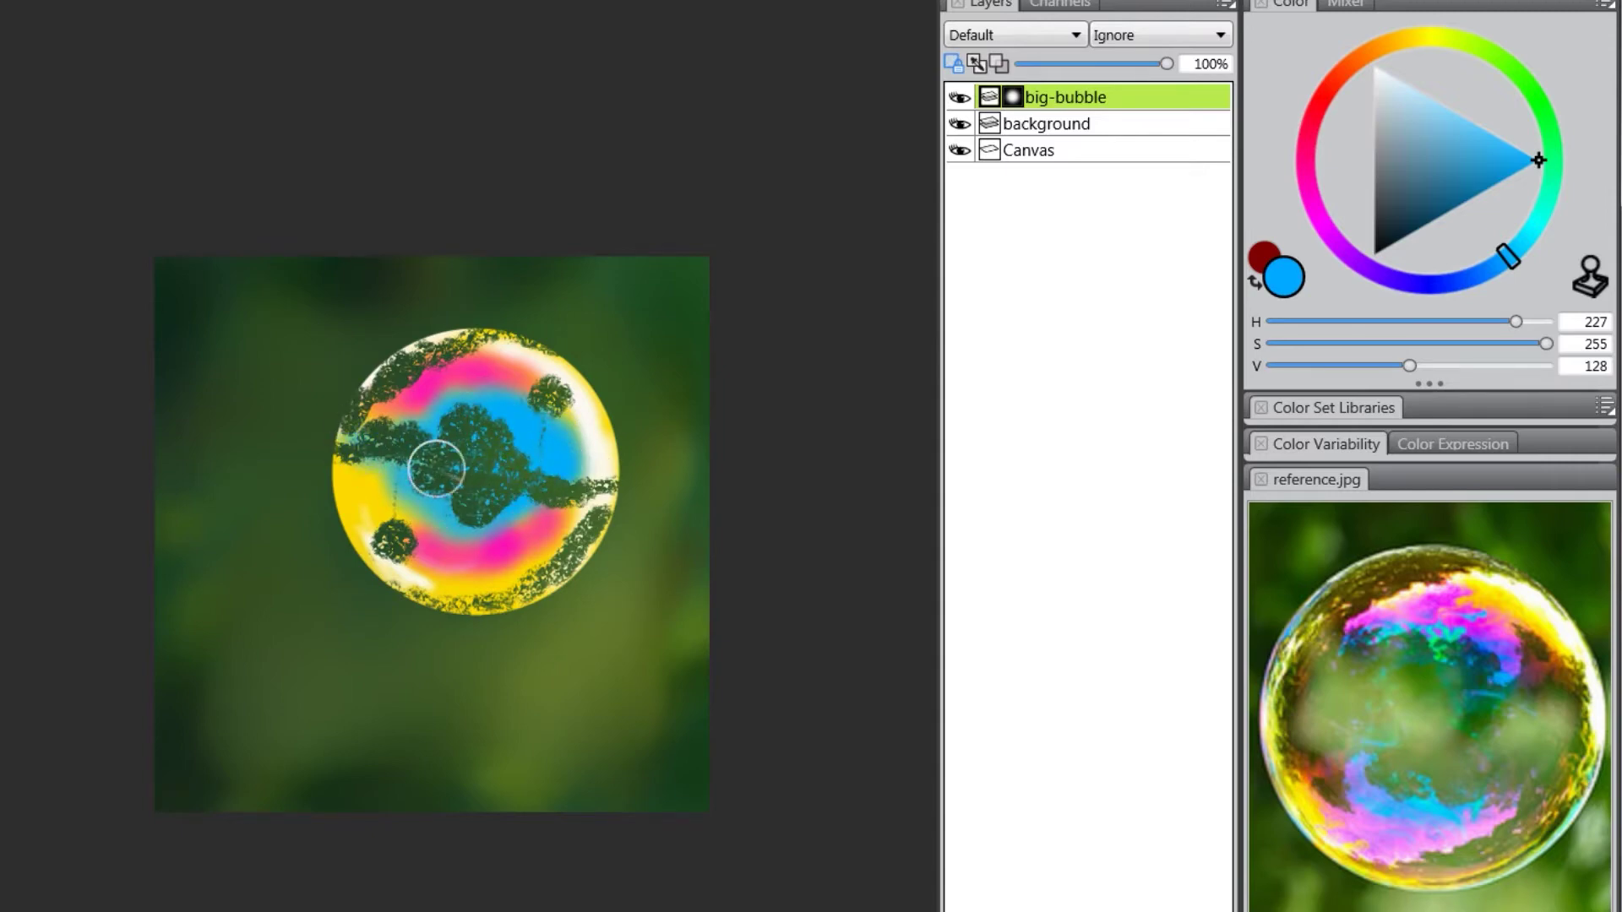
{"action": "left_click", "coordinate": [1511, 76]}
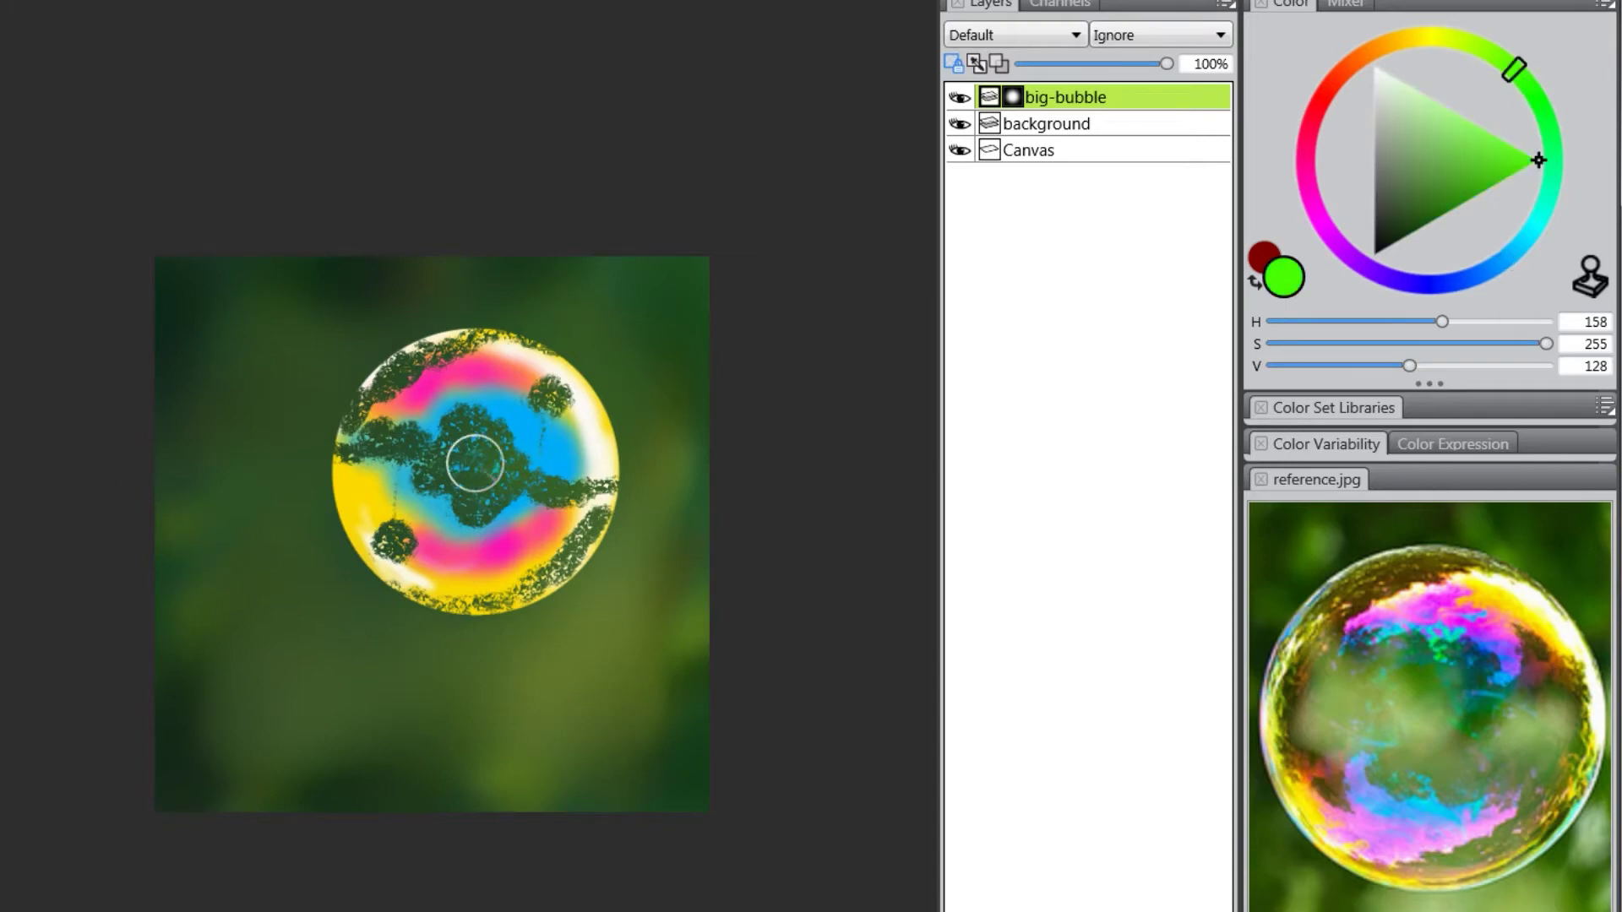
{"action": "left_click_drag", "start_coordinate": [464, 464], "coordinate": [466, 450]}
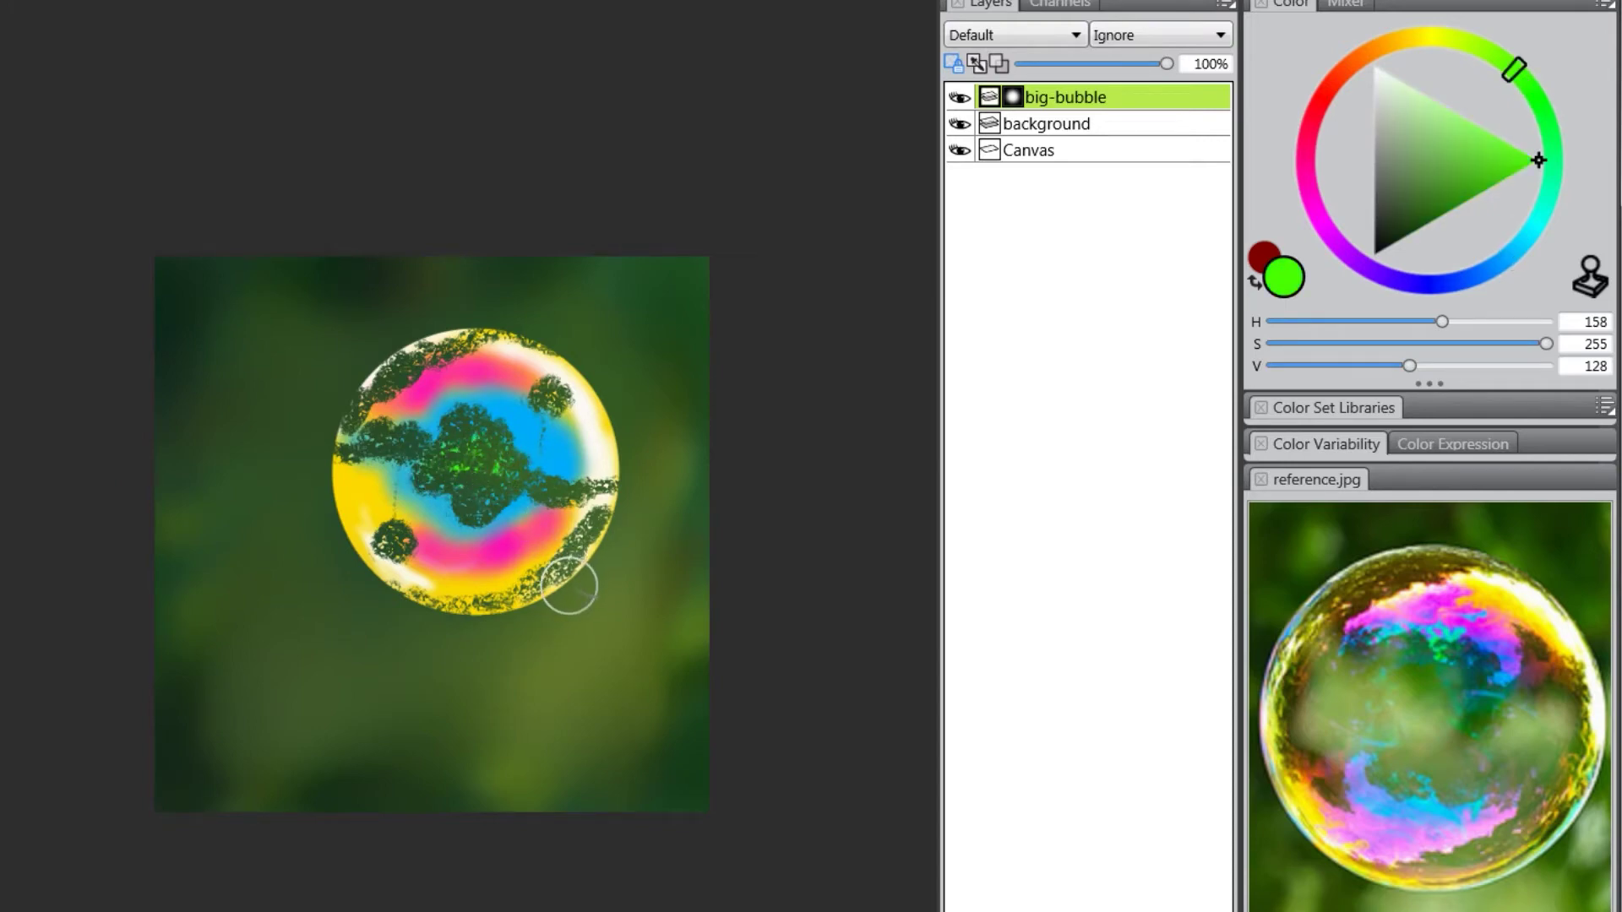
Airbrush orange (H 103, S 255, V 128) inside the bubble's left and right edges and yellow (H 124) along its upper-right rim
{"action": "left_click", "coordinate": [1359, 56]}
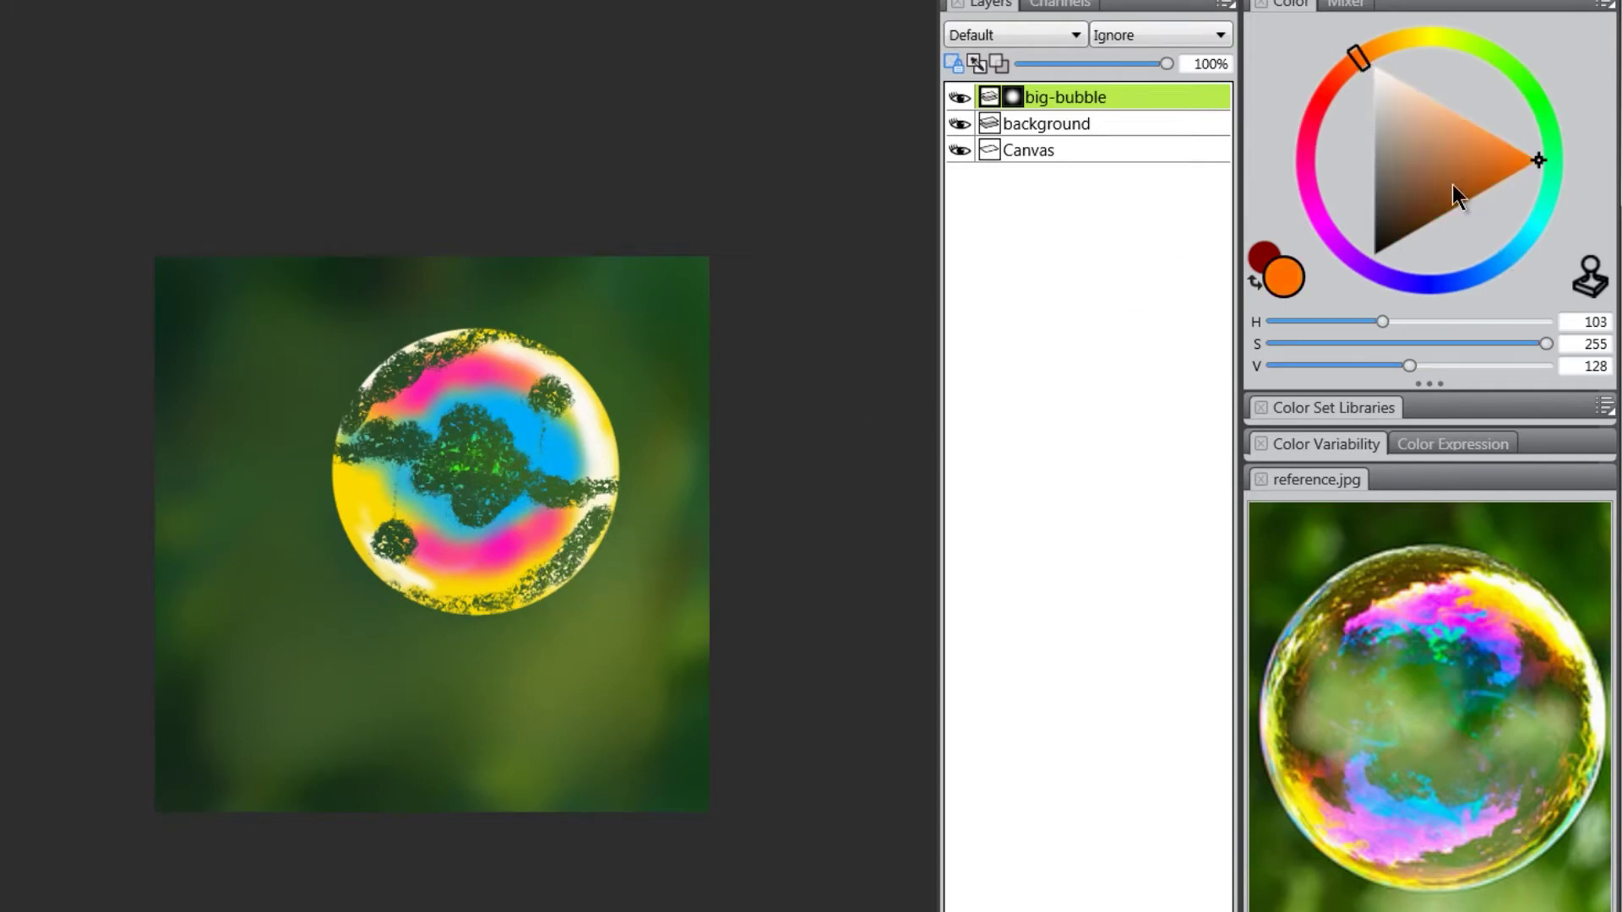
{"action": "mouse_move", "coordinate": [404, 505]}
{"action": "left_mouse_down"}
{"action": "mouse_move", "coordinate": [371, 492]}
{"action": "mouse_move", "coordinate": [380, 505]}
{"action": "left_mouse_up"}
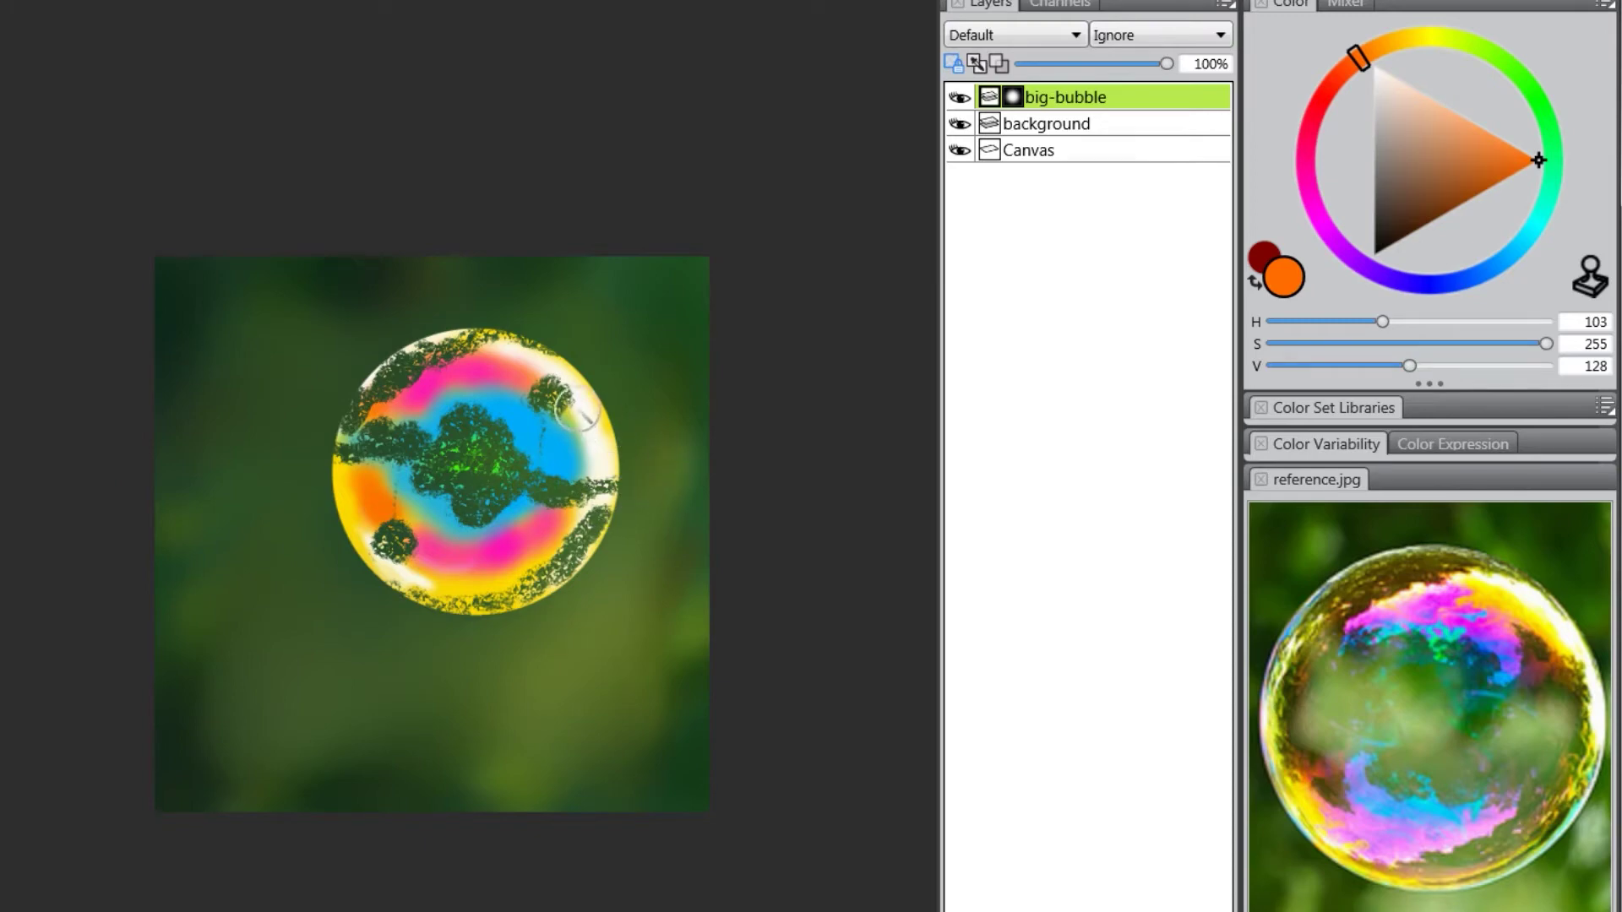
{"action": "left_click_drag", "start_coordinate": [572, 416], "coordinate": [586, 465]}
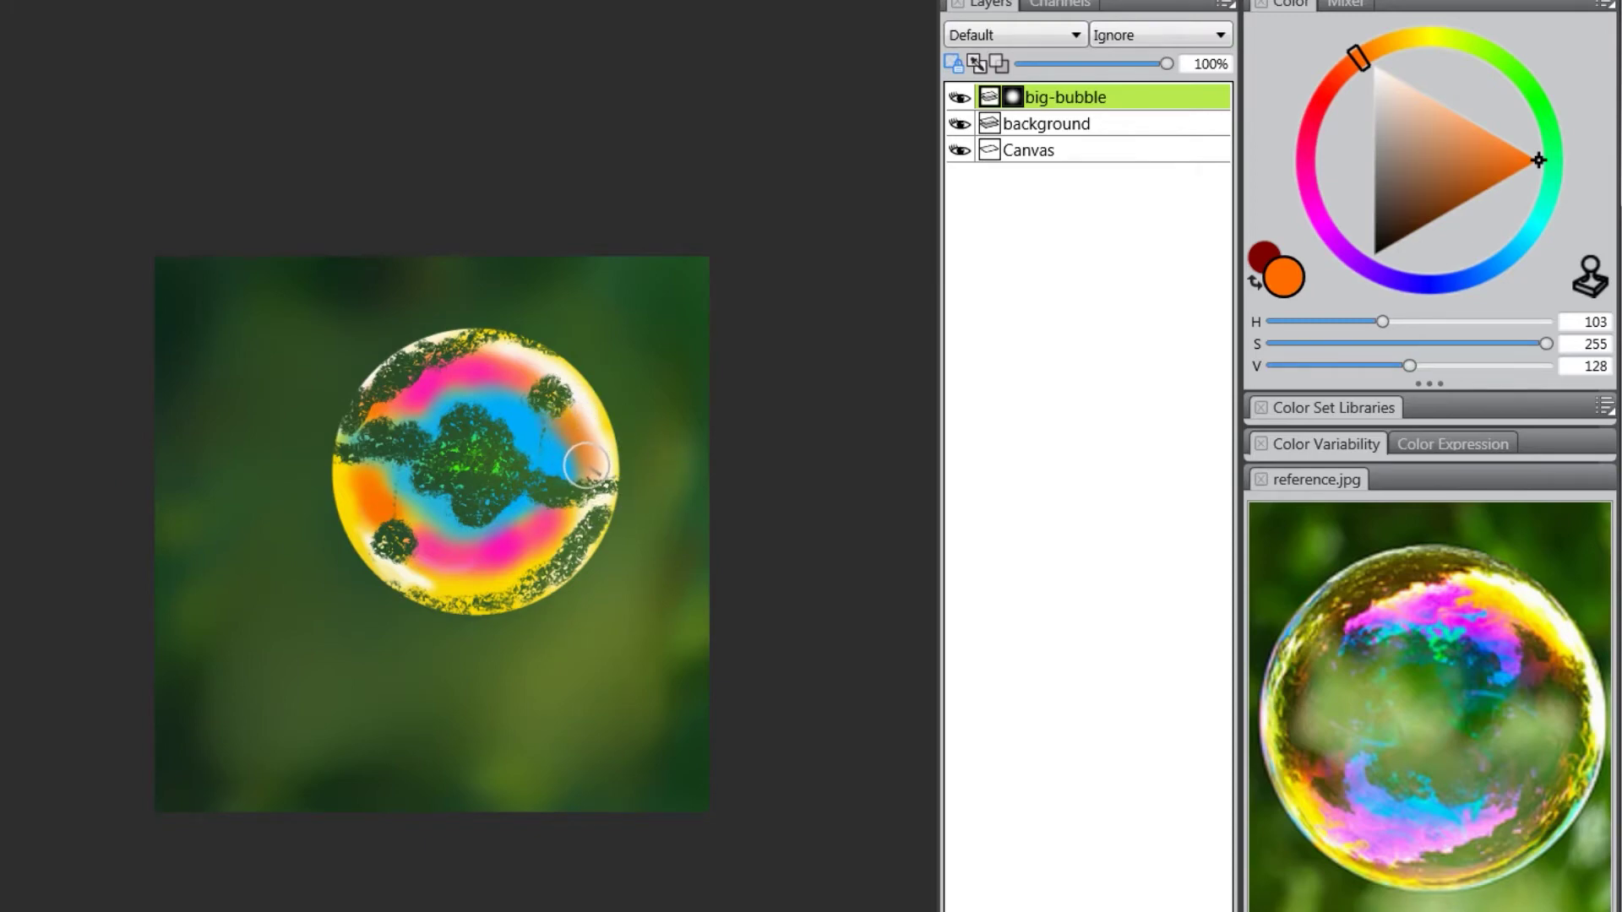
{"action": "left_click", "coordinate": [1420, 37]}
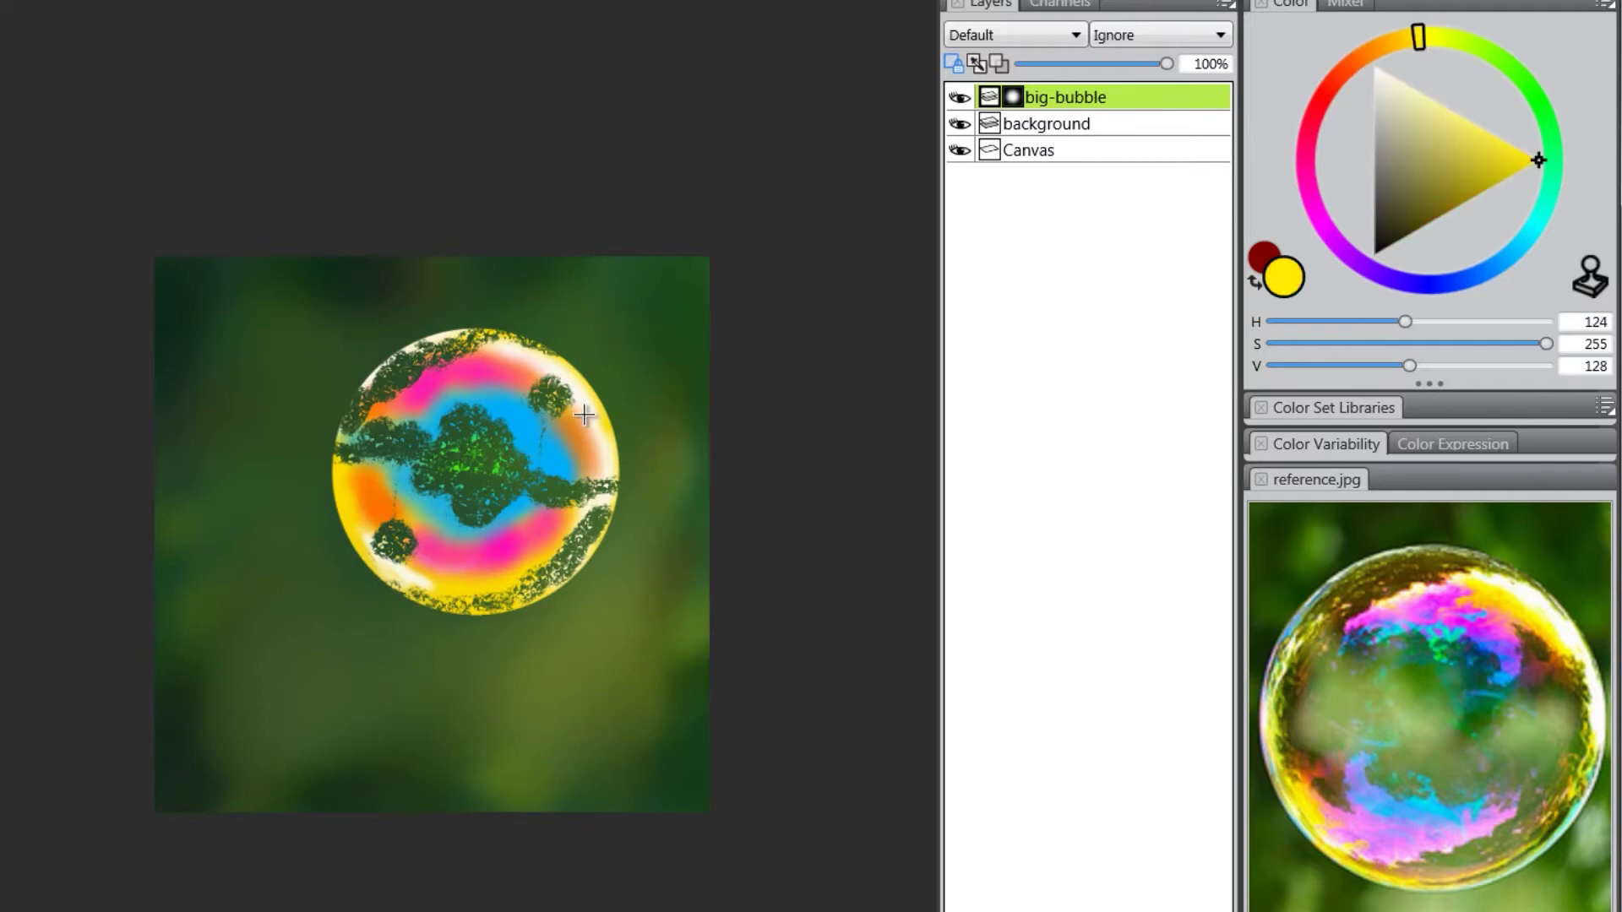
{"action": "left_click_drag", "start_coordinate": [526, 371], "coordinate": [497, 359]}
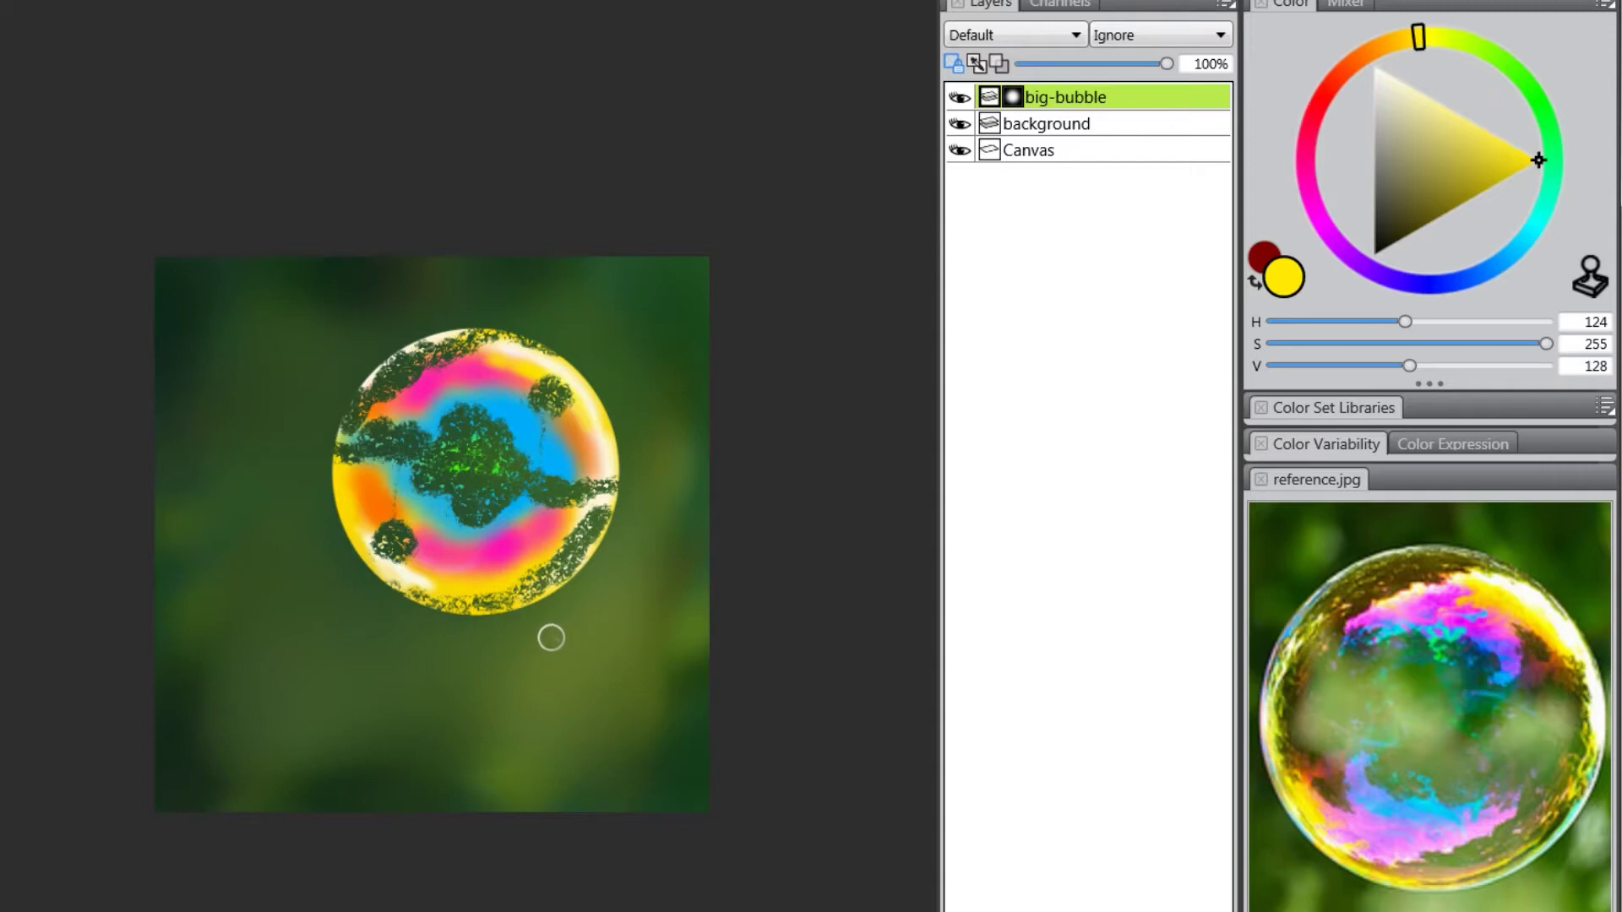
Airbrush red-orange (H 96, S 255, V 124) on the bubble's left edge and pink across its upper part
{"action": "left_click", "coordinate": [1345, 73]}
{"action": "left_click_drag", "start_coordinate": [1456, 201], "coordinate": [1460, 214]}
{"action": "mouse_move", "coordinate": [372, 461]}
{"action": "left_mouse_down"}
{"action": "mouse_move", "coordinate": [382, 501]}
{"action": "mouse_move", "coordinate": [362, 464]}
{"action": "mouse_move", "coordinate": [411, 467]}
{"action": "mouse_move", "coordinate": [374, 484]}
{"action": "left_mouse_up"}
{"action": "left_click", "coordinate": [1534, 163]}
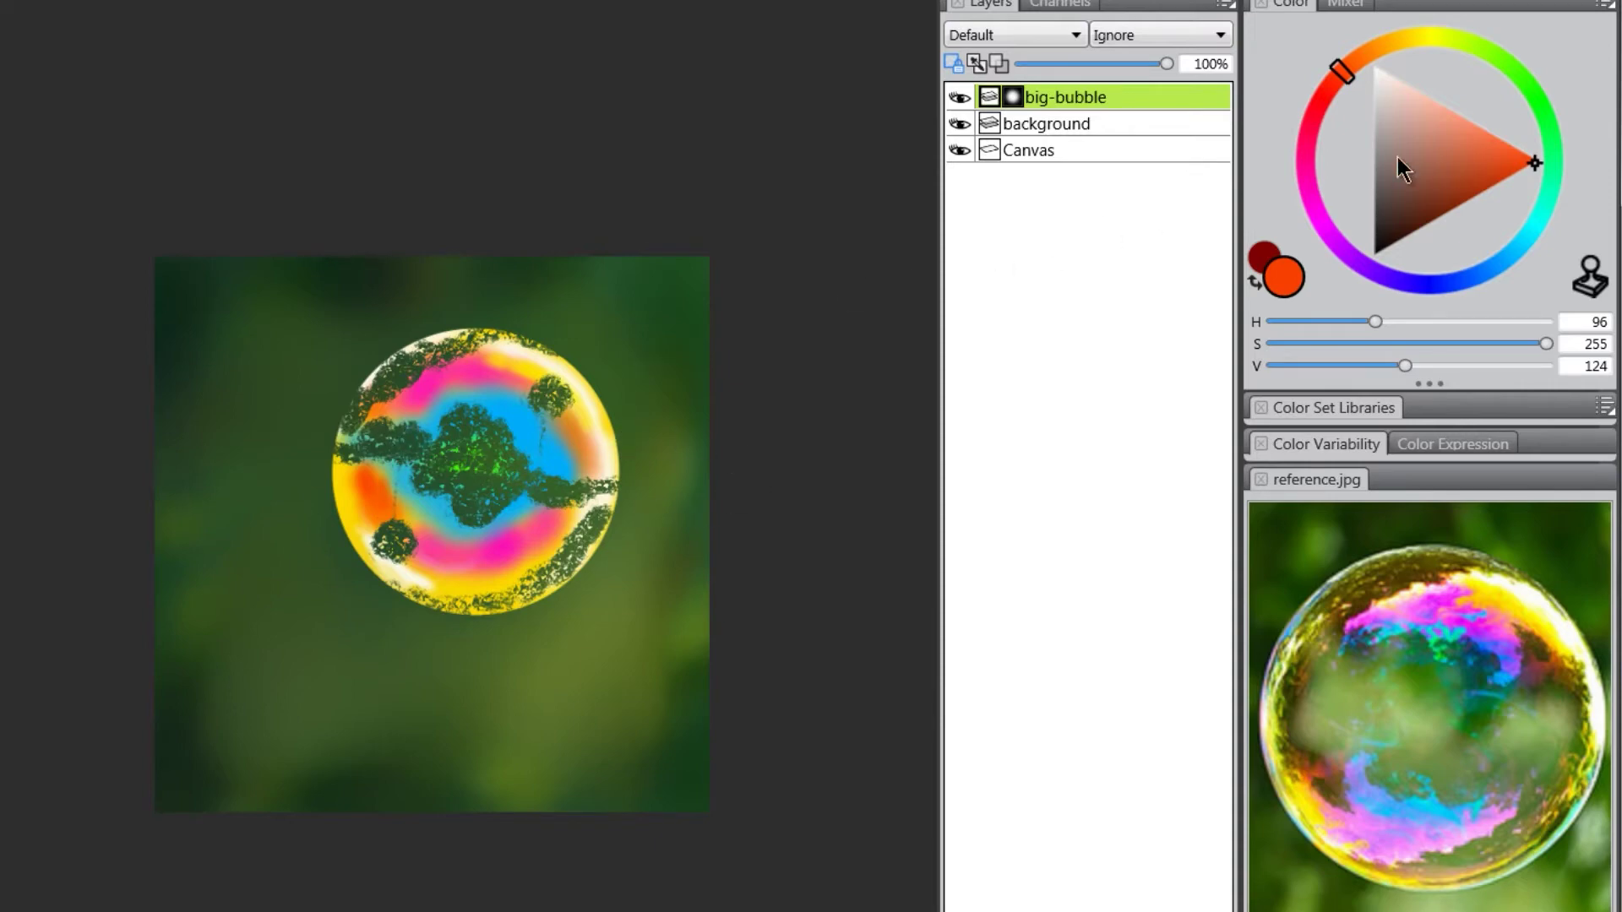
{"action": "left_click", "coordinate": [1315, 212]}
{"action": "mouse_move", "coordinate": [392, 399]}
{"action": "left_mouse_down"}
{"action": "mouse_move", "coordinate": [430, 414]}
{"action": "mouse_move", "coordinate": [444, 383]}
{"action": "mouse_move", "coordinate": [520, 374]}
{"action": "mouse_move", "coordinate": [582, 395]}
{"action": "left_mouse_up"}
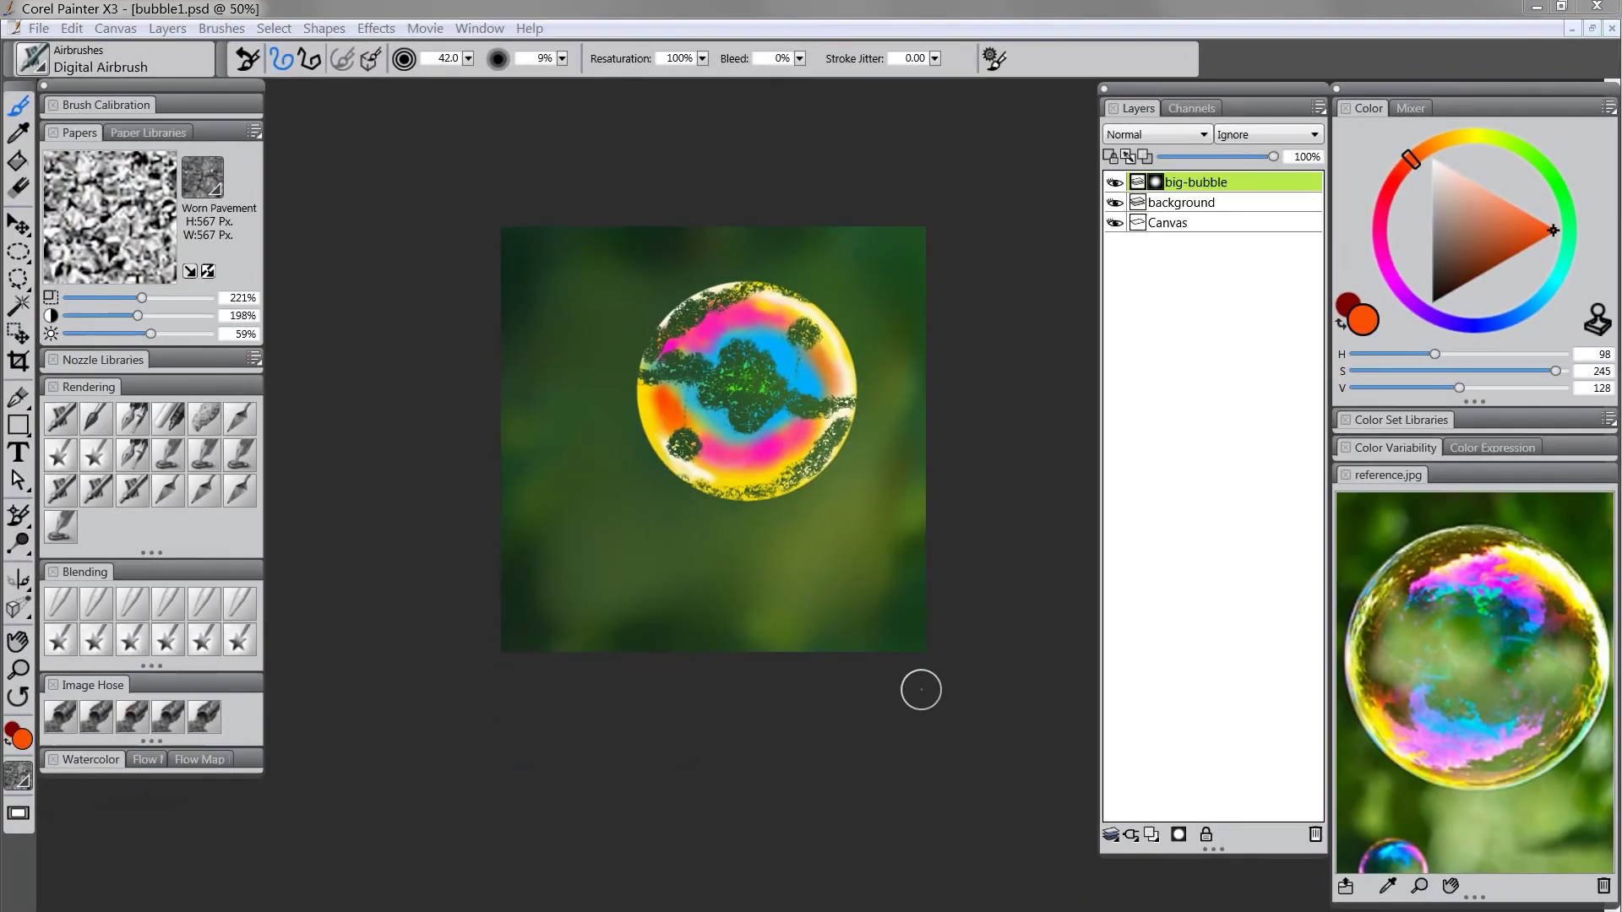
Add a new layer directly above the background layer and name it bubble-bg
{"action": "left_click", "coordinate": [1192, 207]}
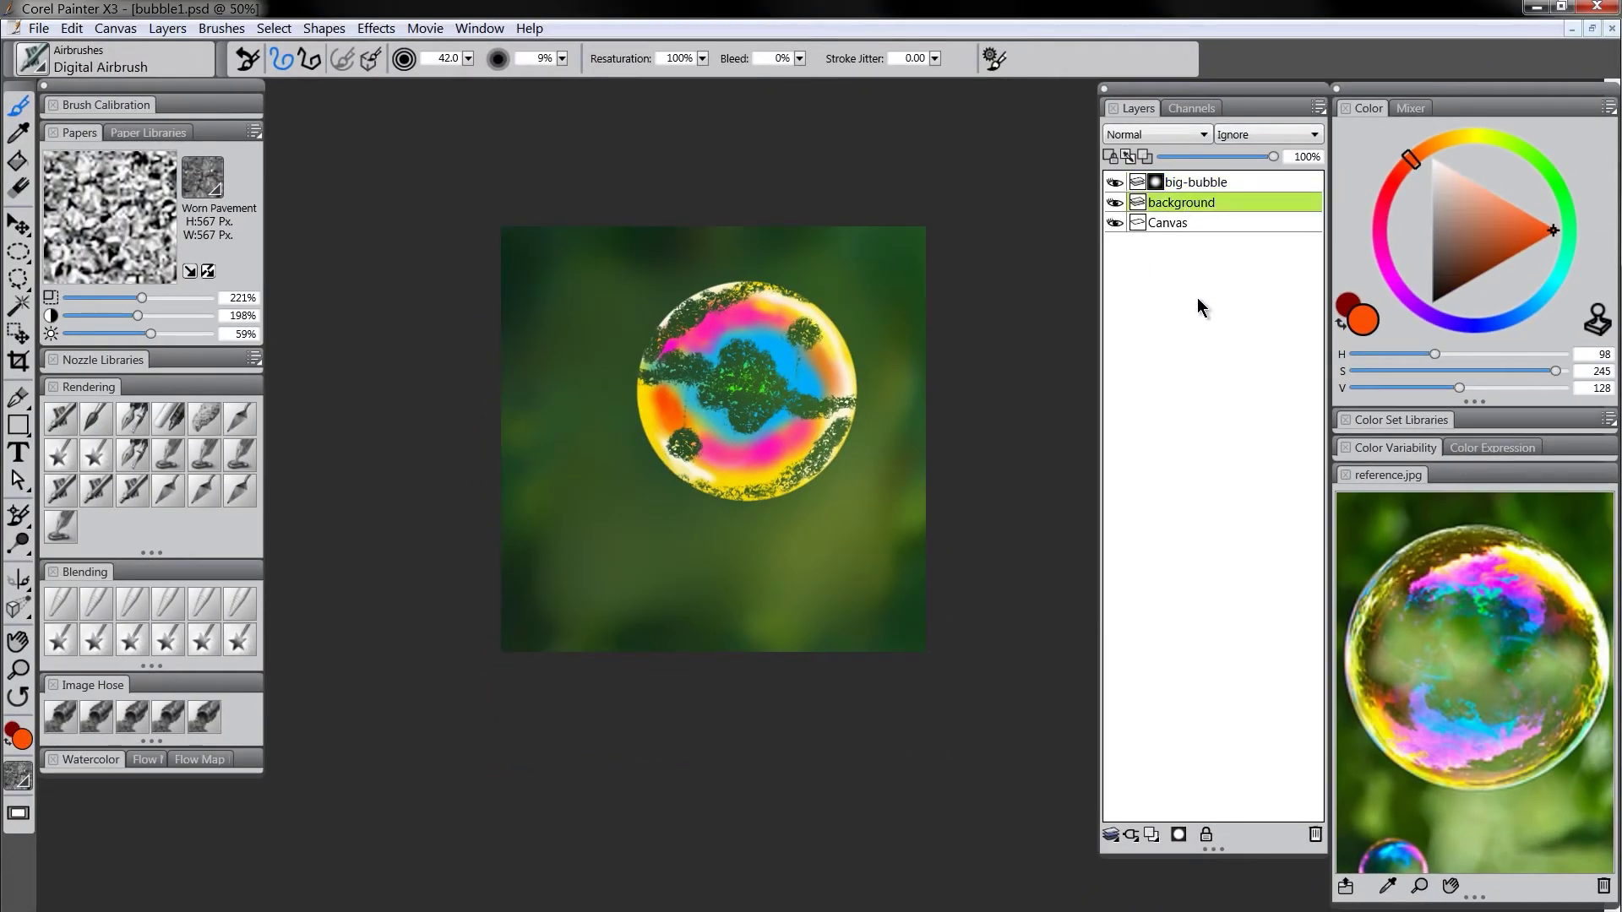
{"action": "left_click", "coordinate": [1154, 833]}
{"action": "double_click", "coordinate": [1170, 205]}
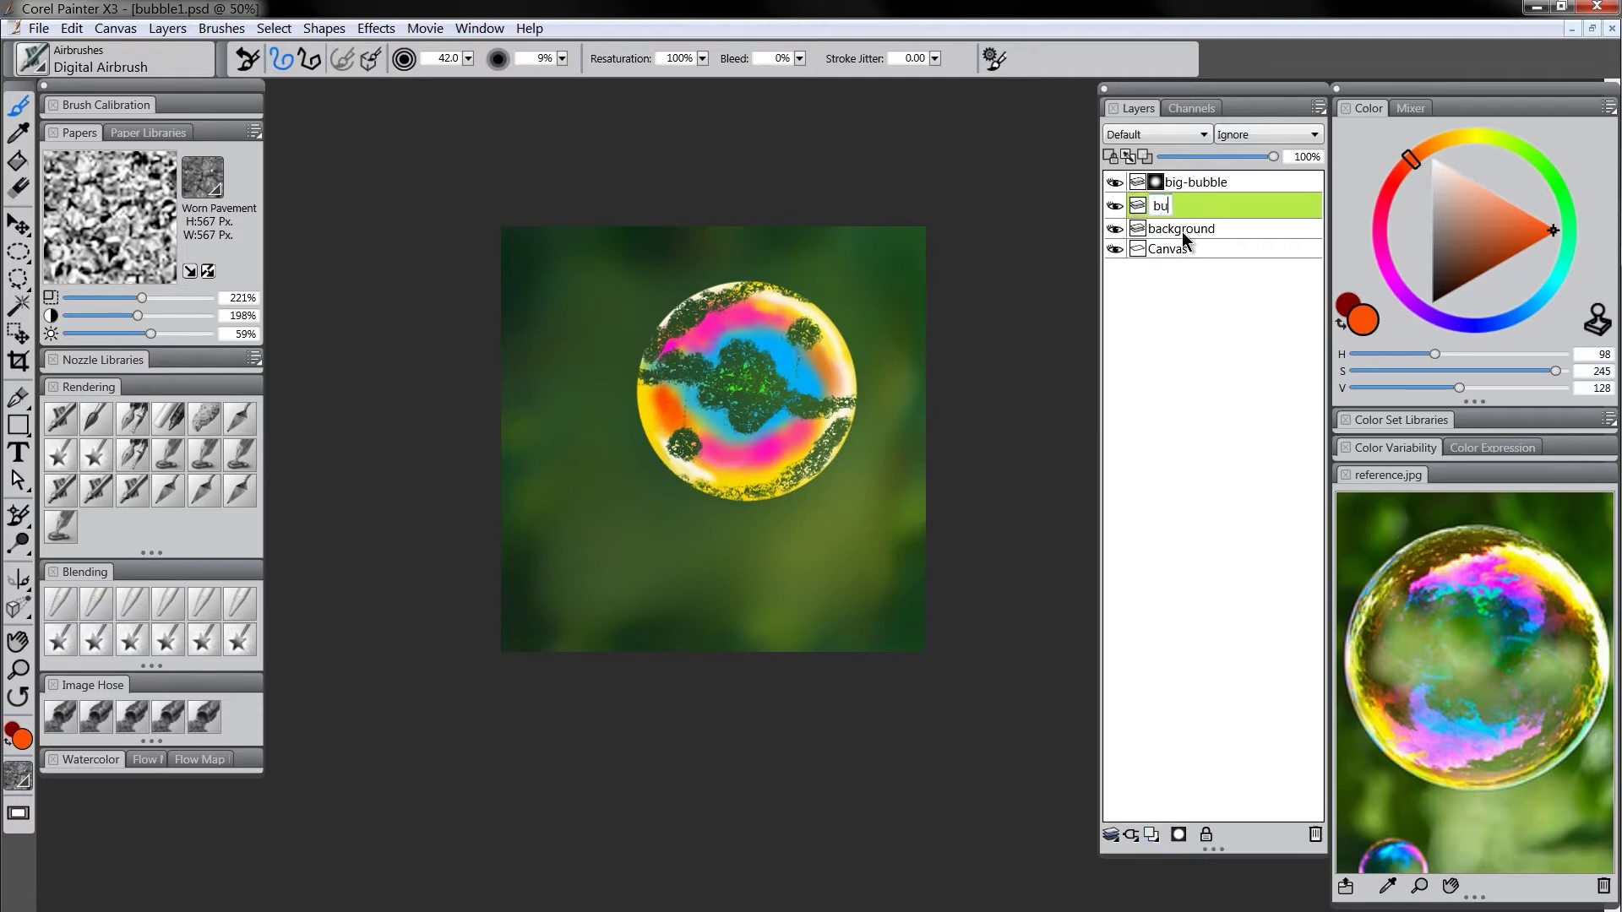
{"action": "type", "text": "bubble-bg"}
{"action": "key", "text": "Return"}
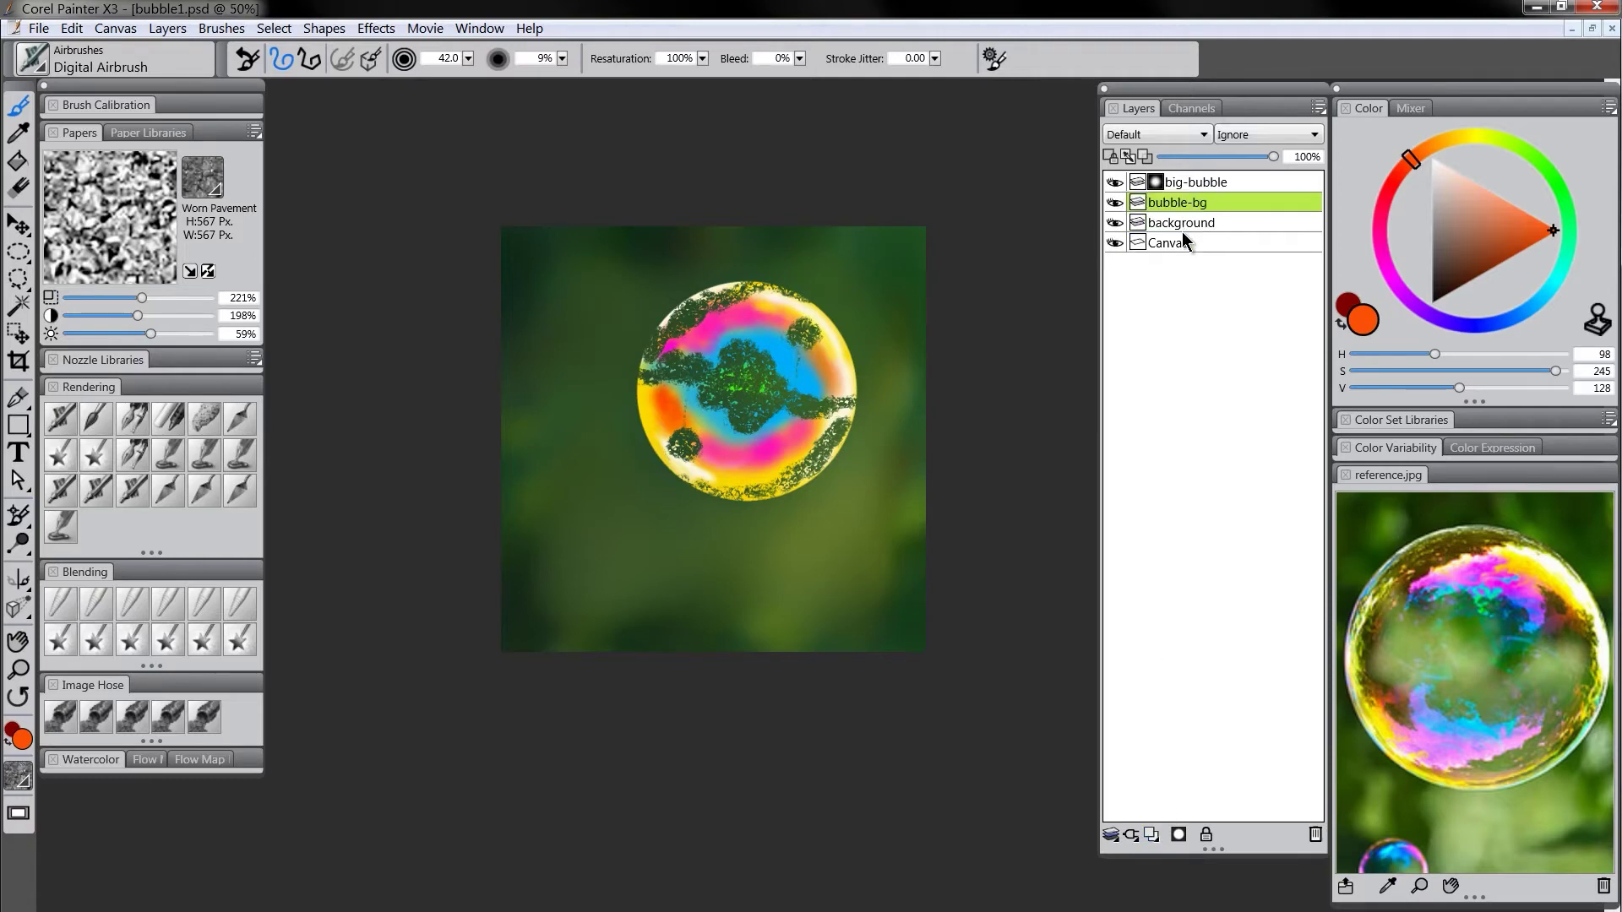
Select the big-bubble layer's content, make bubble-bg the active layer, and hide the selection marquee
{"action": "left_click", "coordinate": [19, 670]}
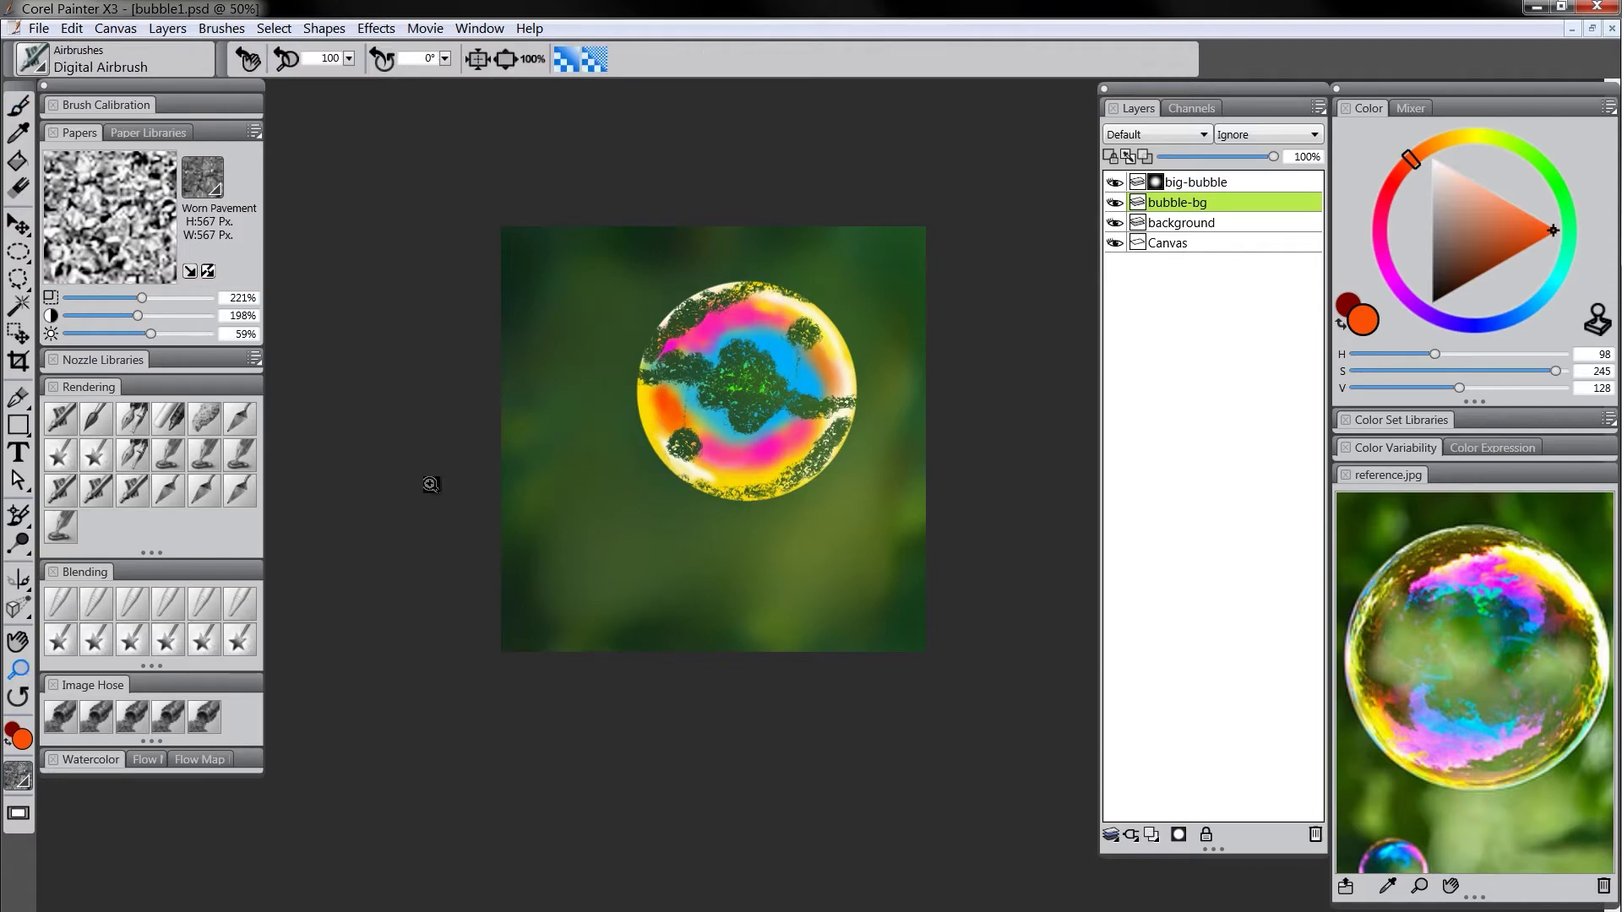
{"action": "left_click_drag", "start_coordinate": [754, 393], "coordinate": [756, 404]}
{"action": "left_click_drag", "start_coordinate": [886, 450], "coordinate": [619, 463]}
{"action": "left_click", "coordinate": [825, 412]}
{"action": "left_click", "coordinate": [827, 412]}
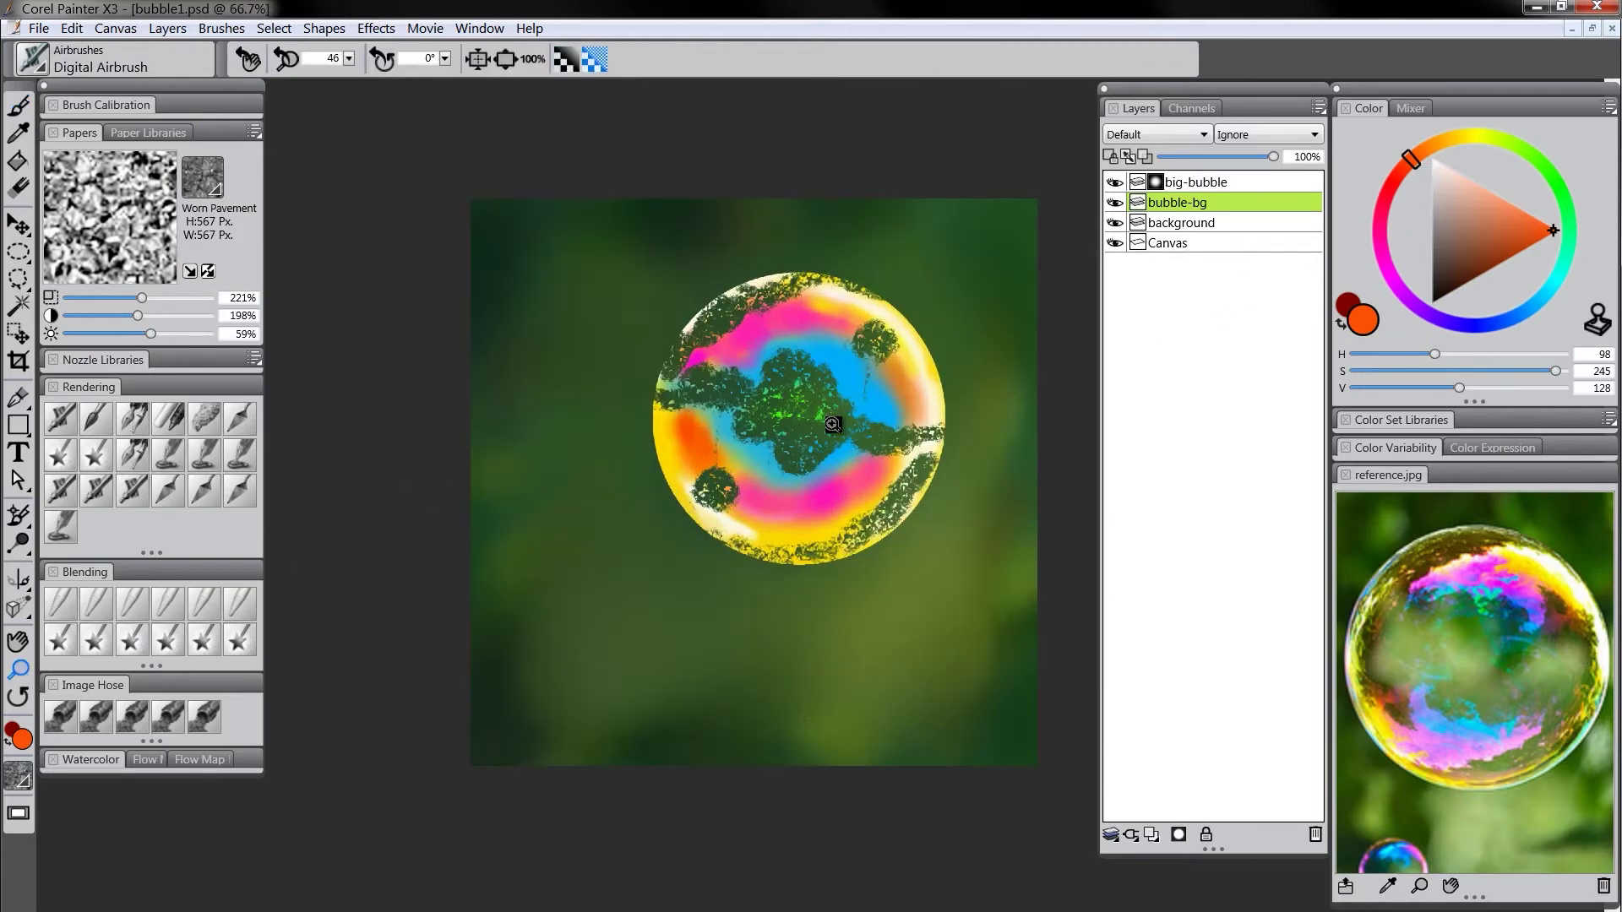
{"action": "left_click", "coordinate": [835, 423]}
{"action": "left_click_drag", "start_coordinate": [849, 437], "coordinate": [778, 421]}
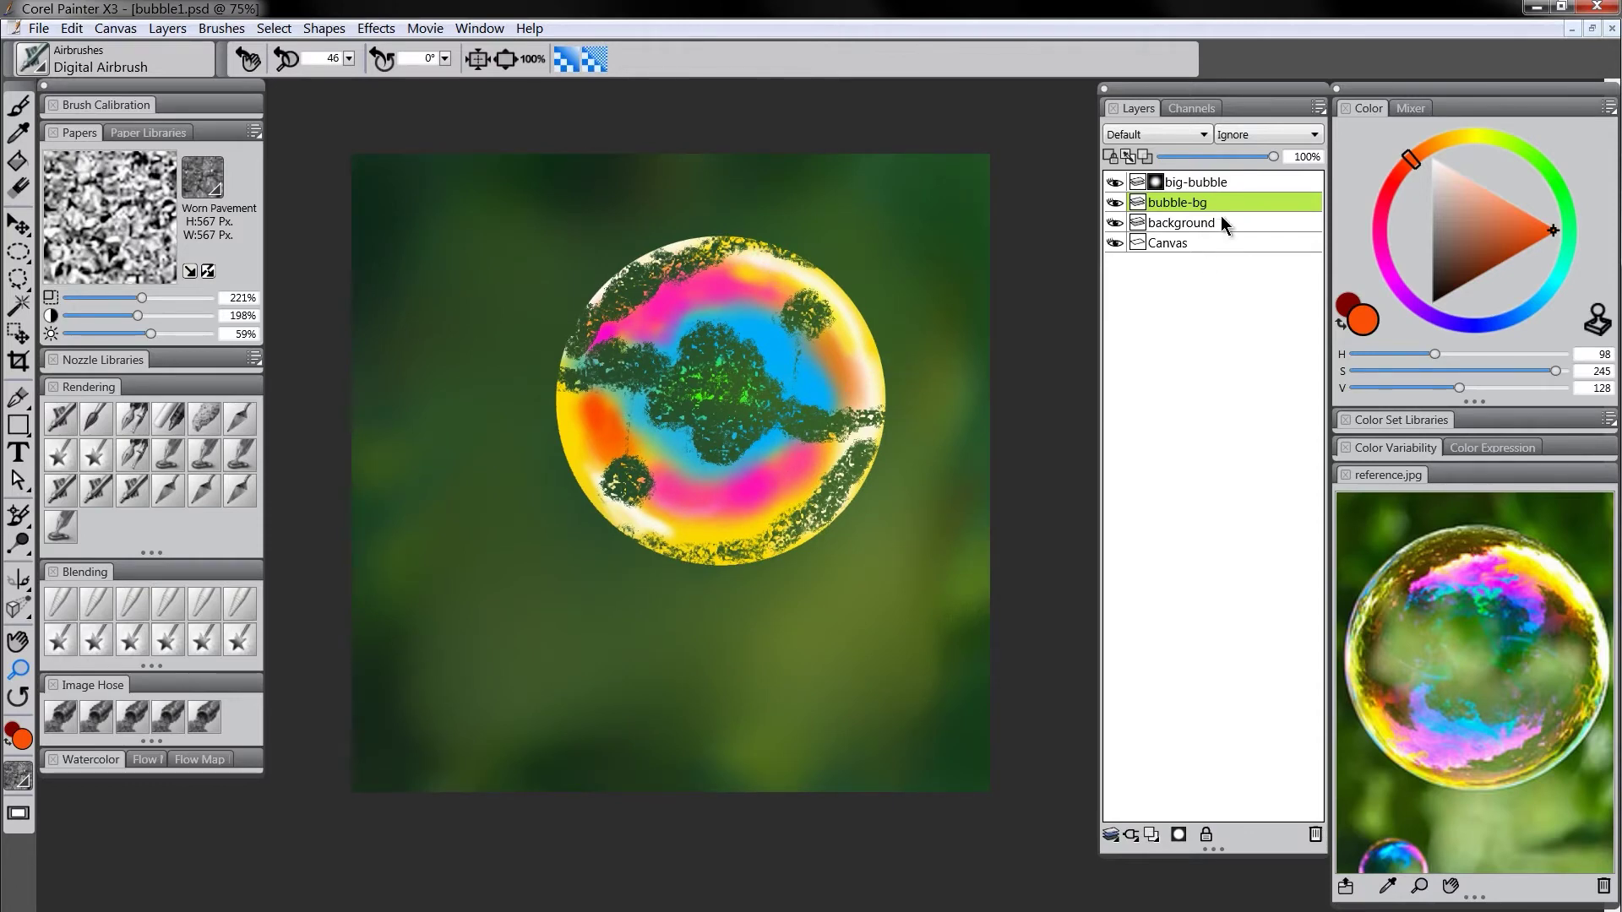
{"action": "left_click", "coordinate": [1197, 185]}
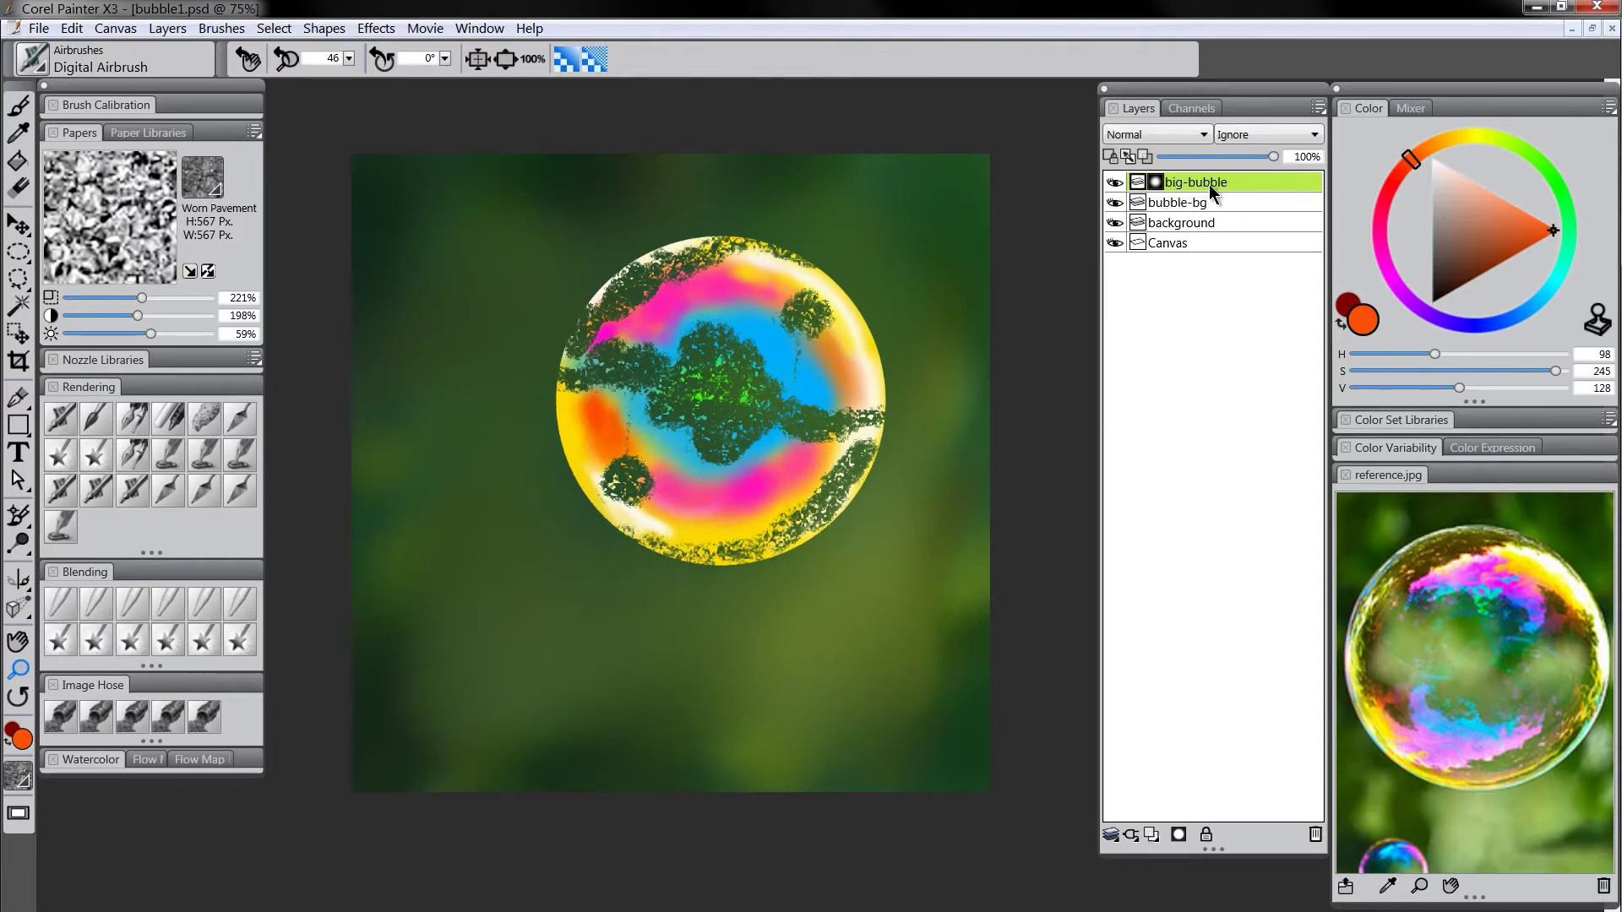
{"action": "right_click", "coordinate": [1211, 179]}
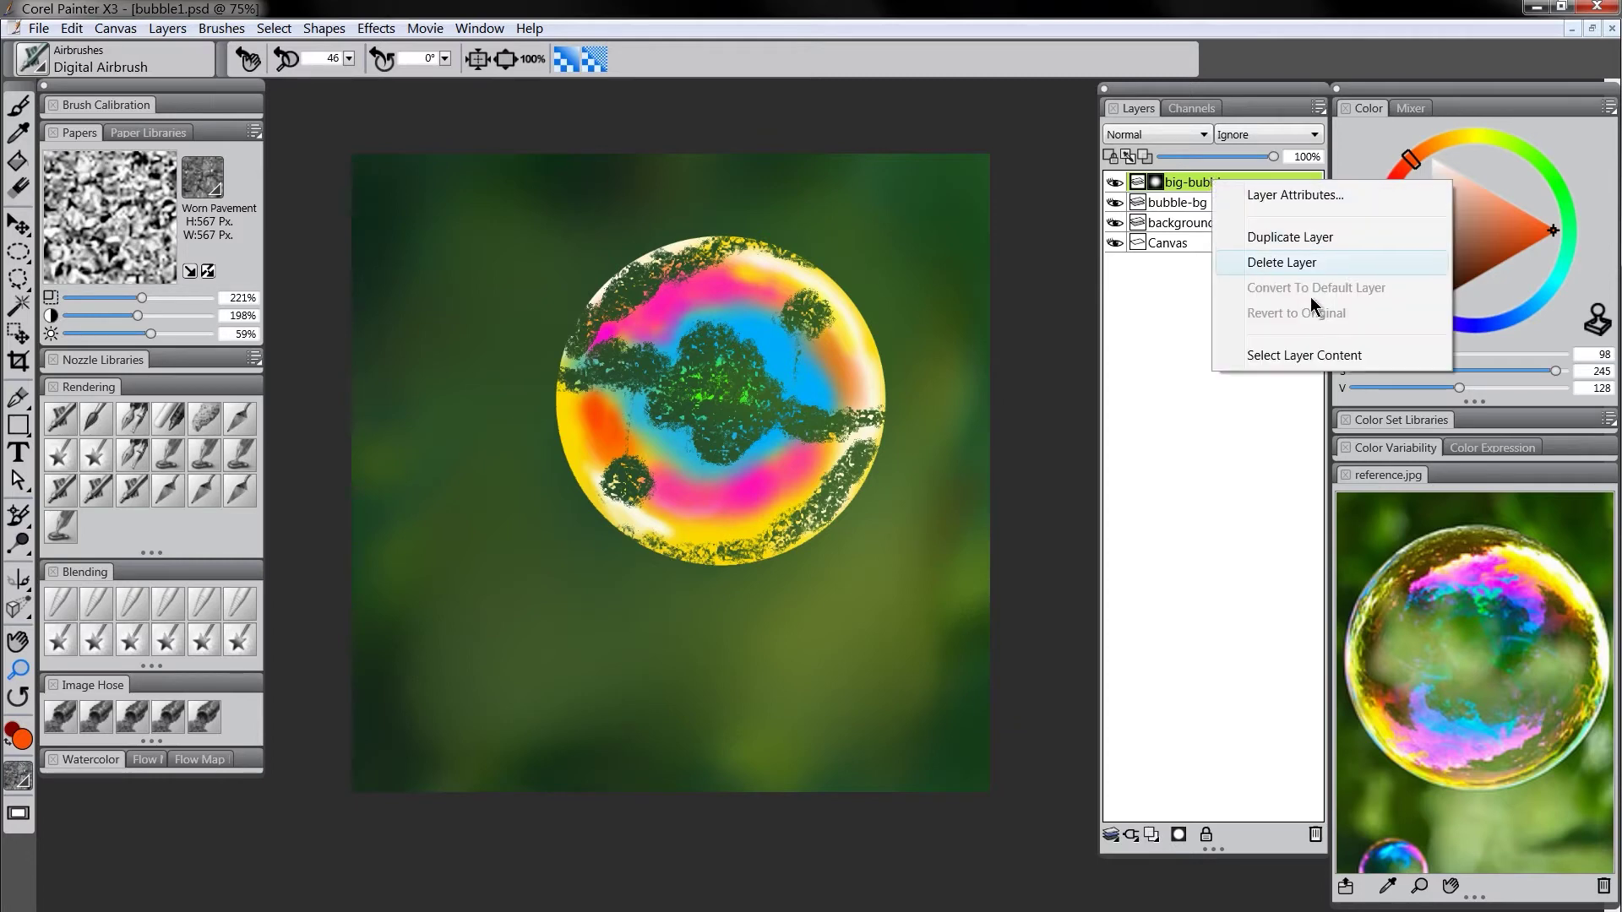
{"action": "left_click", "coordinate": [1282, 354]}
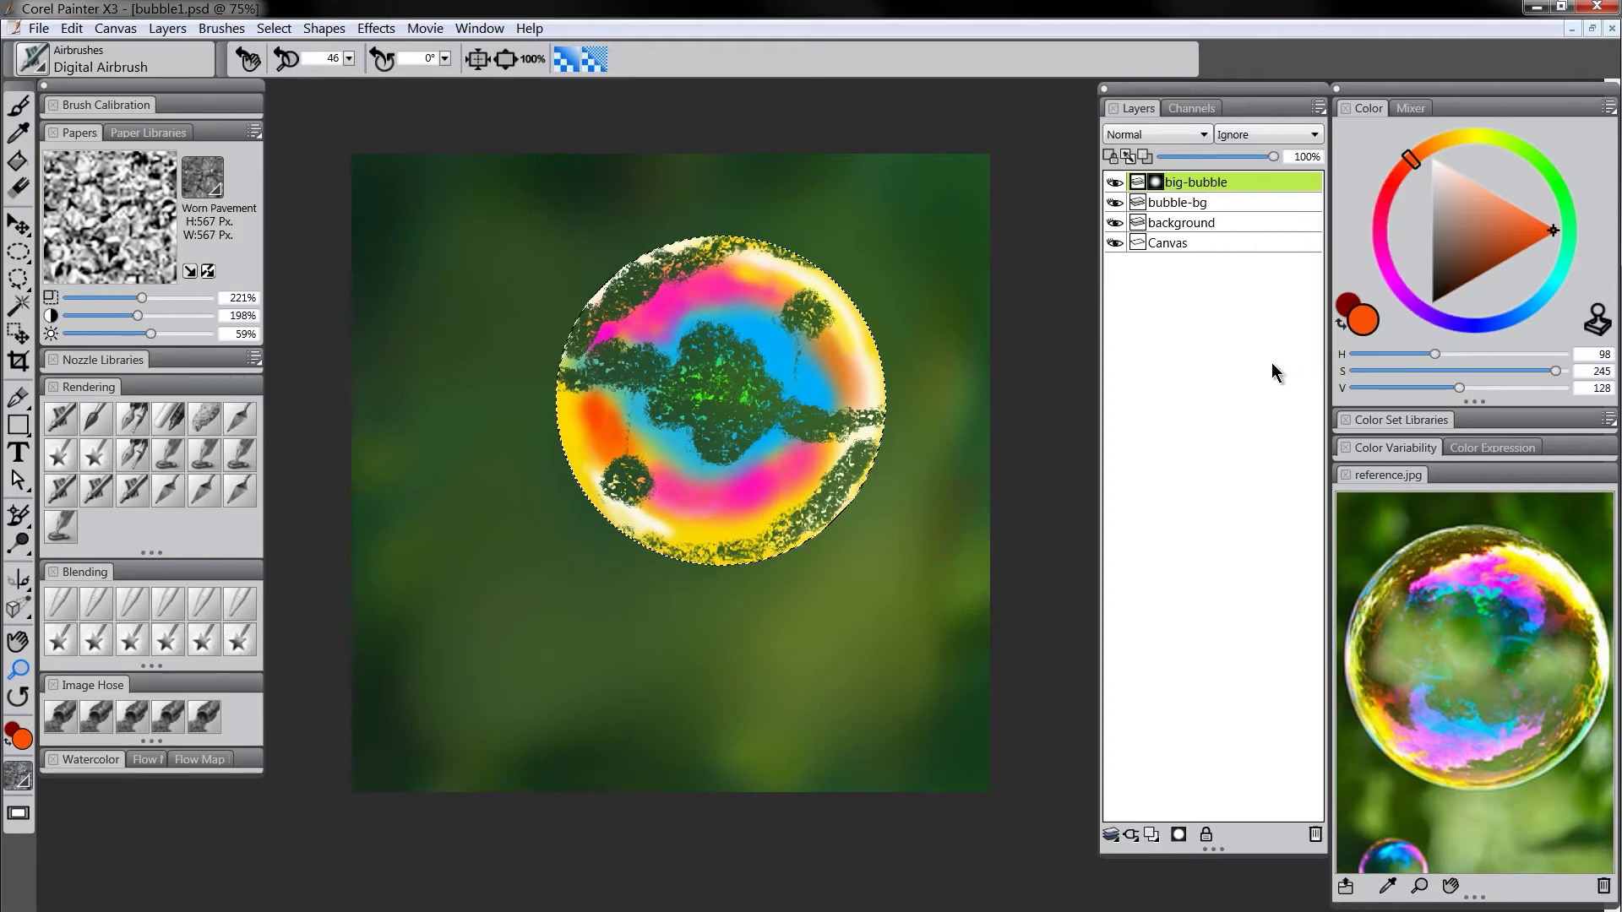
{"action": "left_click", "coordinate": [1201, 201]}
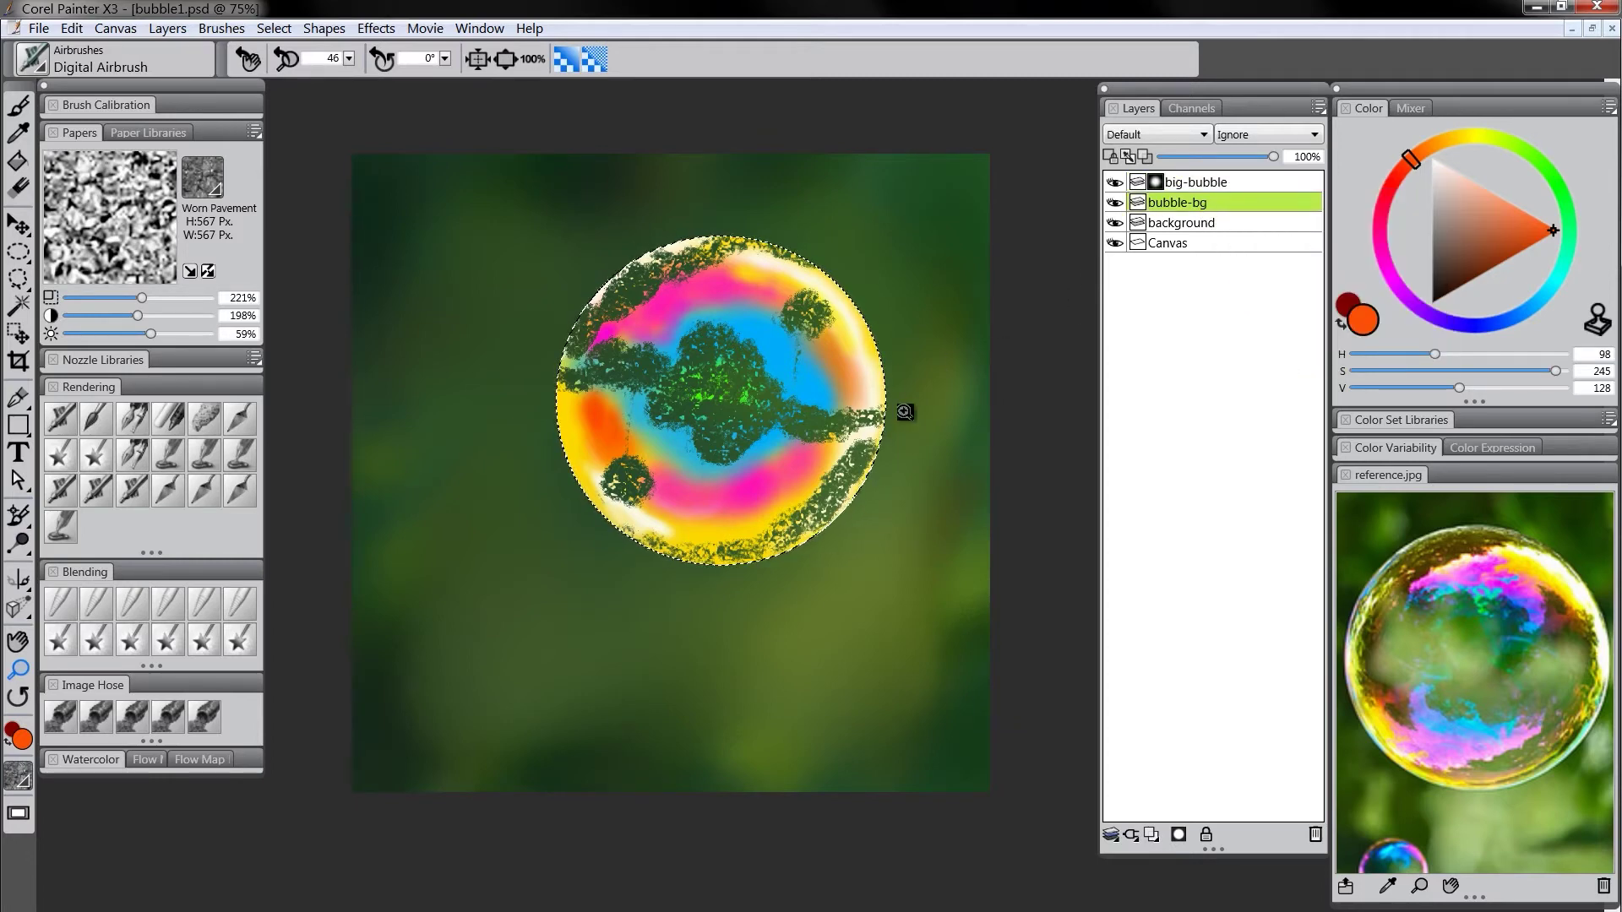
{"action": "key", "text": "ctrl+d"}
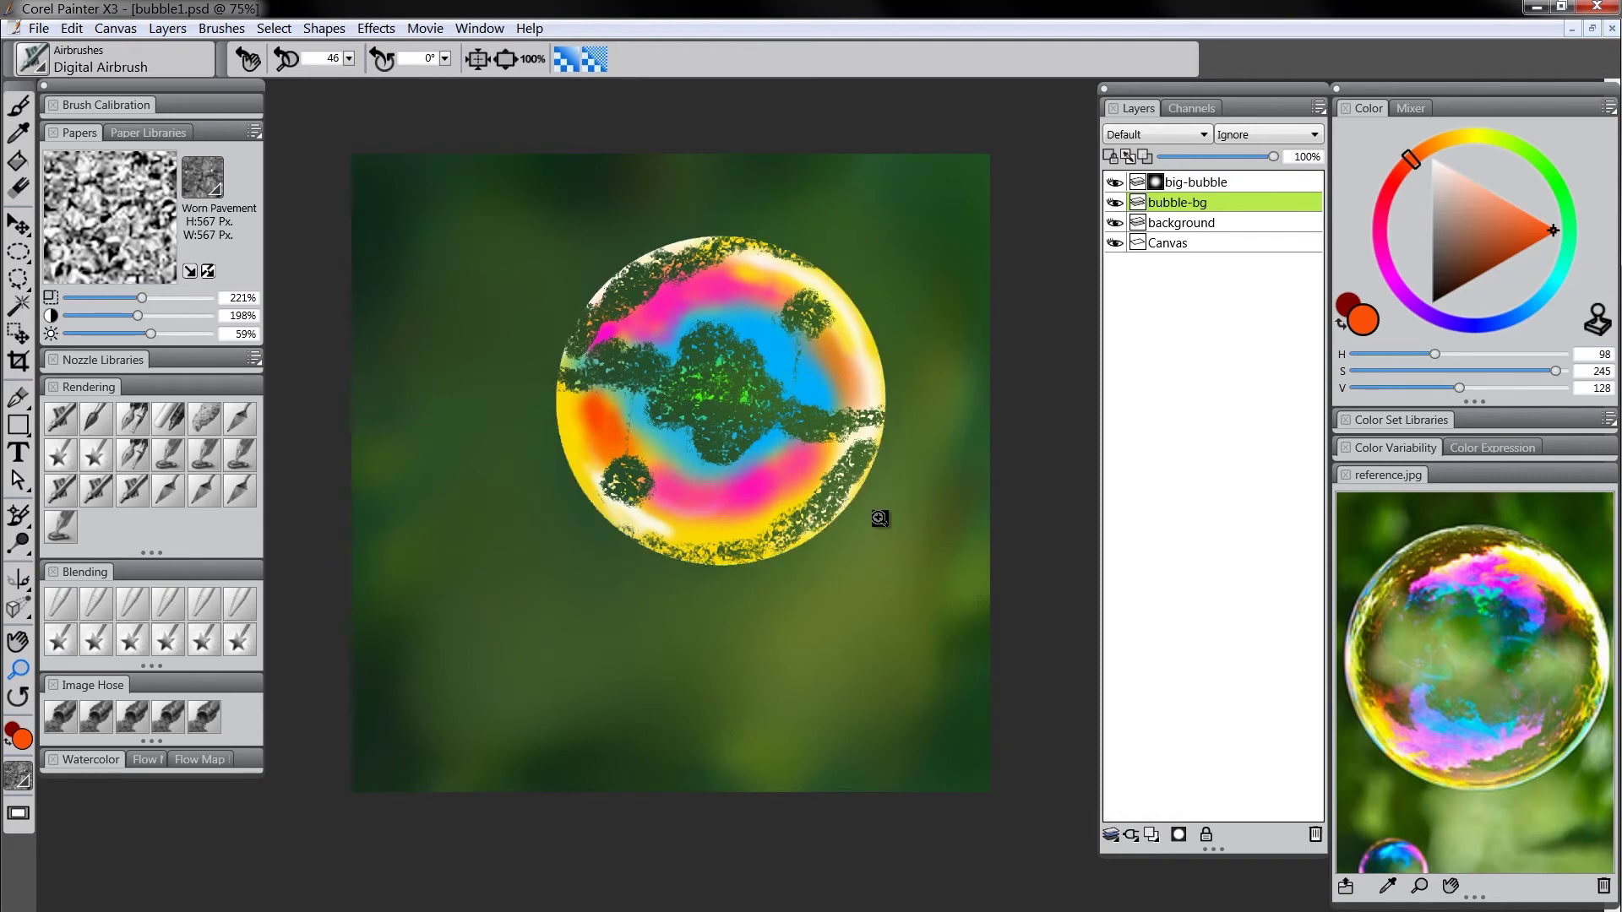
Airbrush dark blue (H 233, S 178, V 41) on bubble-bg behind the bubble's transparent centre, bands, spots and rim gaps, finishing at brush size 33.3
{"action": "left_click", "coordinate": [62, 426]}
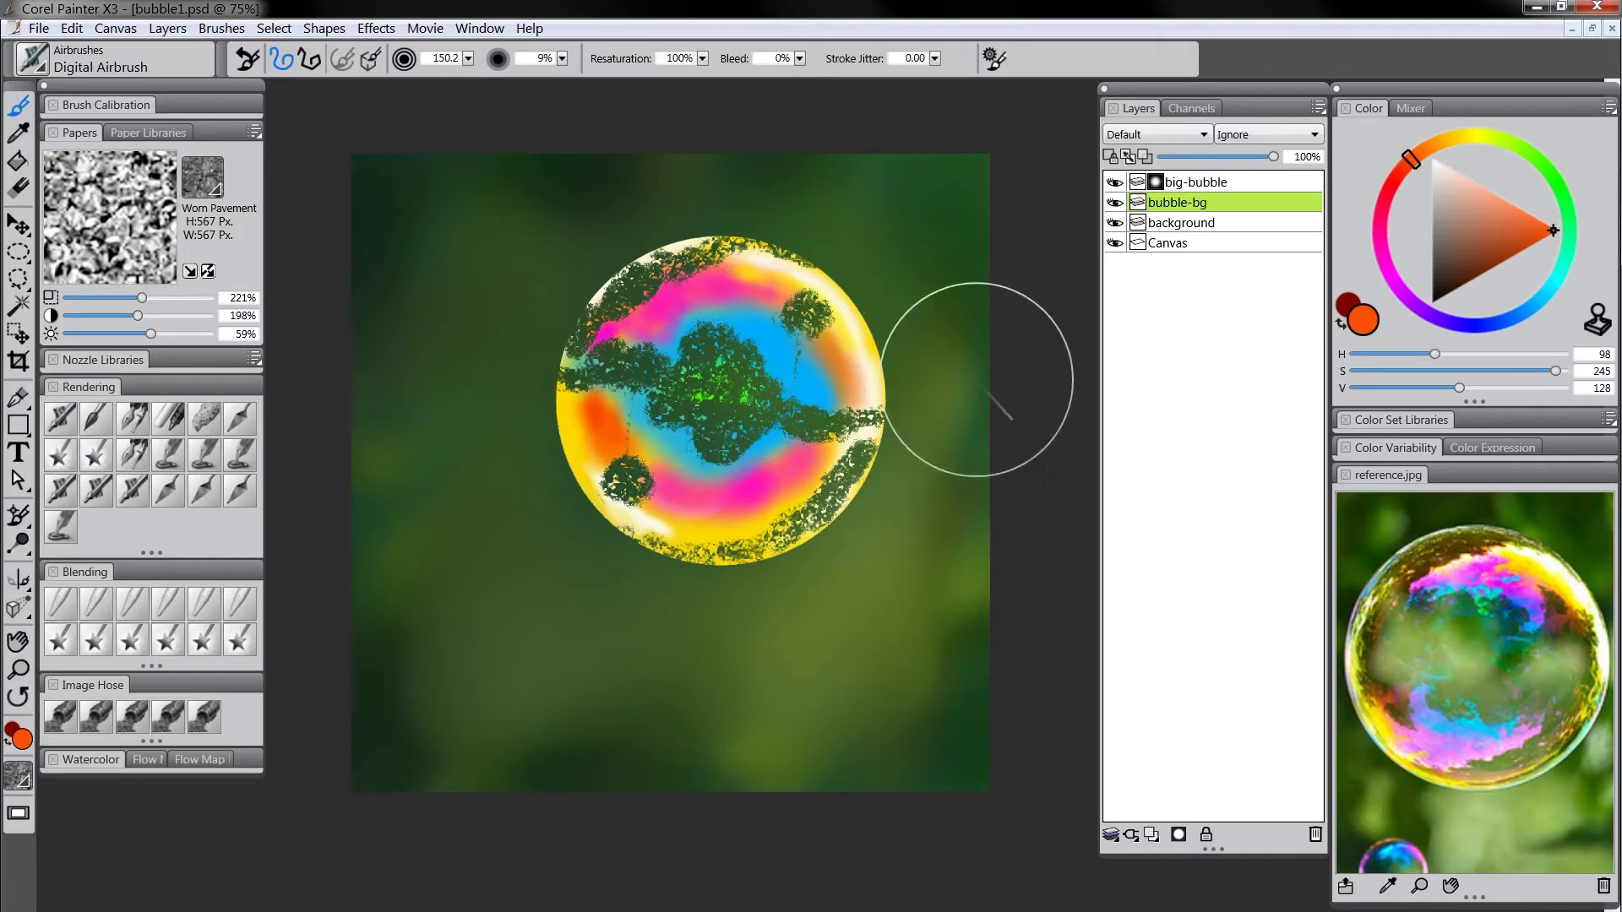
{"action": "left_click", "coordinate": [1526, 315]}
{"action": "left_click", "coordinate": [1474, 270]}
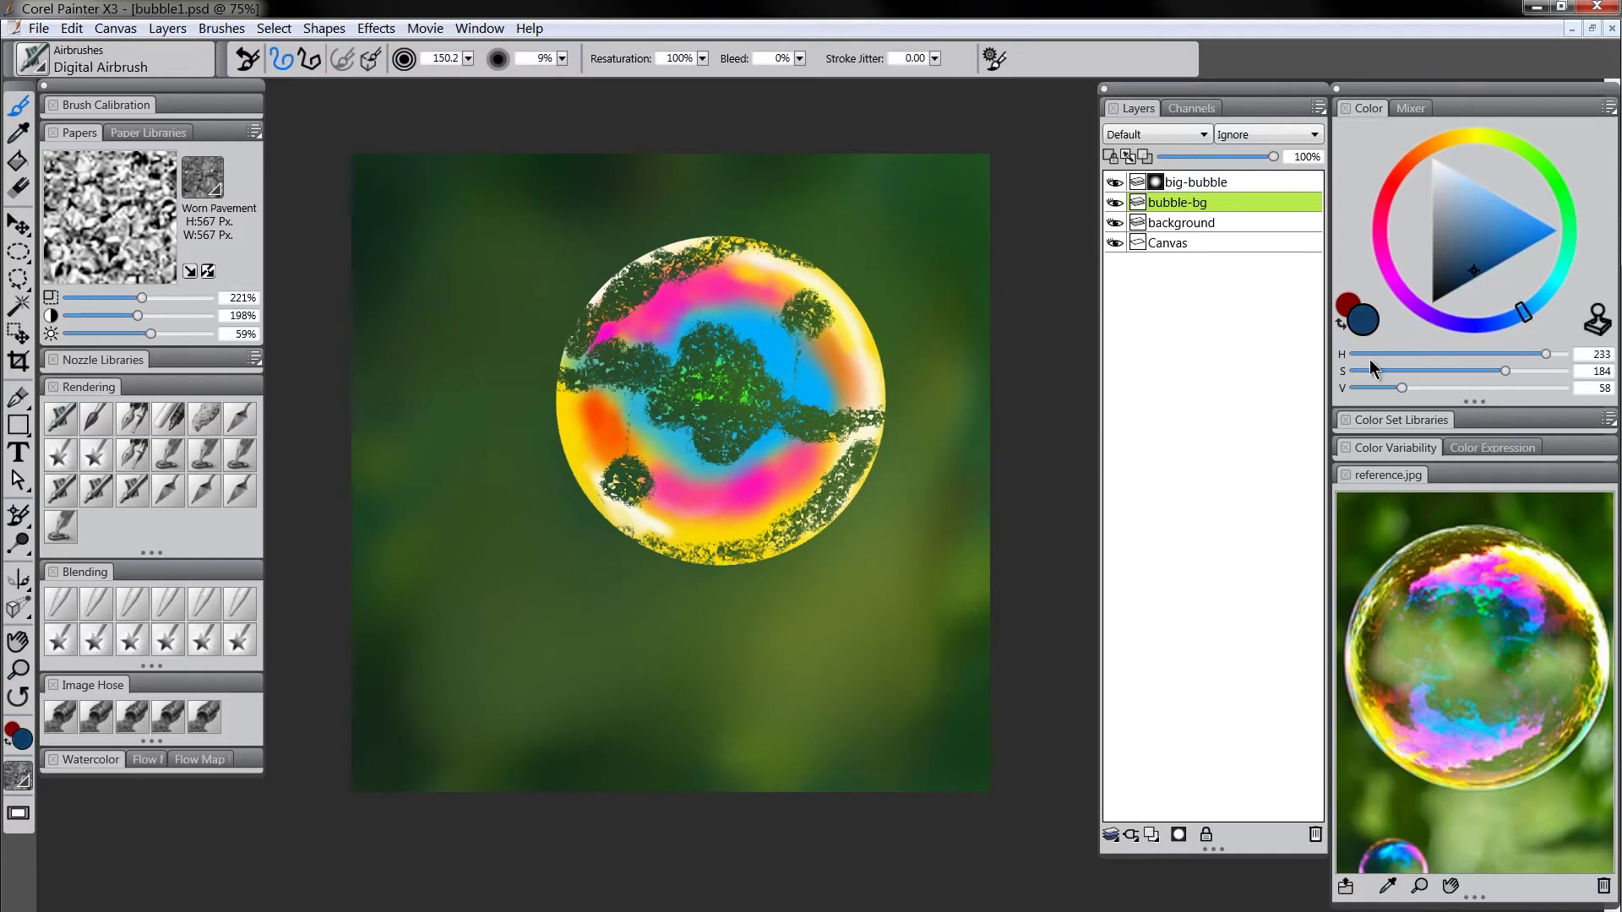
{"action": "left_click", "coordinate": [1461, 282]}
{"action": "mouse_move", "coordinate": [715, 345]}
{"action": "left_mouse_down"}
{"action": "mouse_move", "coordinate": [734, 375]}
{"action": "mouse_move", "coordinate": [746, 328]}
{"action": "mouse_move", "coordinate": [763, 386]}
{"action": "mouse_move", "coordinate": [659, 418]}
{"action": "mouse_move", "coordinate": [767, 414]}
{"action": "mouse_move", "coordinate": [762, 443]}
{"action": "mouse_move", "coordinate": [815, 308]}
{"action": "left_mouse_up"}
{"action": "mouse_move", "coordinate": [689, 268]}
{"action": "left_mouse_down"}
{"action": "mouse_move", "coordinate": [598, 310]}
{"action": "mouse_move", "coordinate": [728, 252]}
{"action": "left_mouse_up"}
{"action": "left_click_drag", "start_coordinate": [622, 480], "coordinate": [642, 479]}
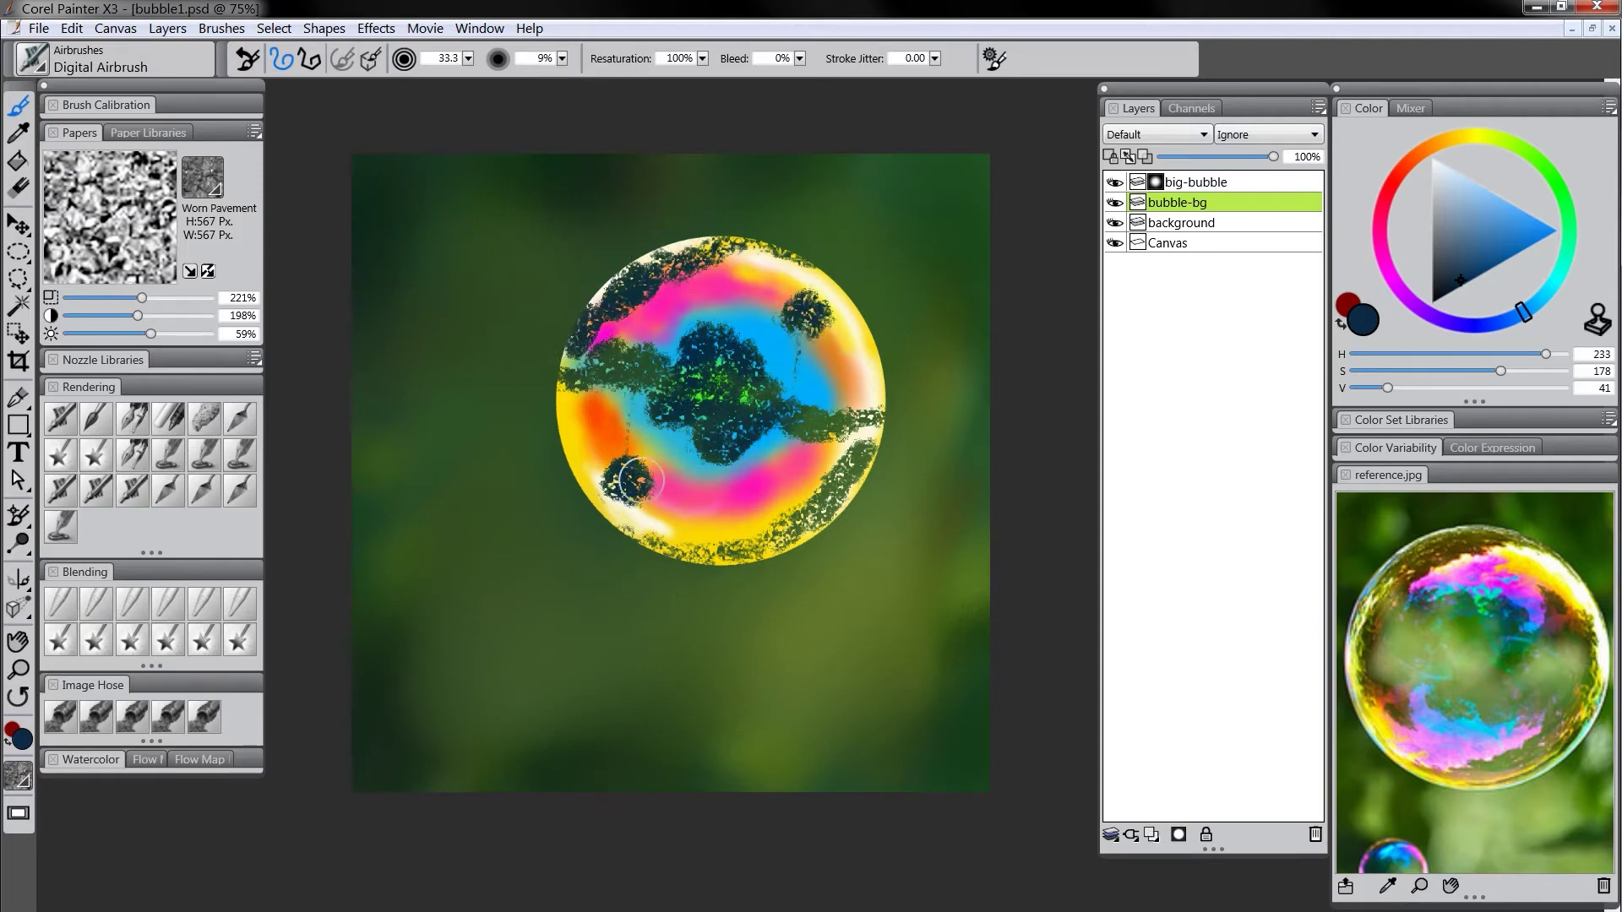
{"action": "mouse_move", "coordinate": [794, 521]}
{"action": "left_mouse_down"}
{"action": "mouse_move", "coordinate": [856, 462]}
{"action": "mouse_move", "coordinate": [873, 415]}
{"action": "left_mouse_up"}
{"action": "mouse_move", "coordinate": [651, 365]}
{"action": "left_mouse_down"}
{"action": "mouse_move", "coordinate": [608, 359]}
{"action": "mouse_move", "coordinate": [671, 360]}
{"action": "left_mouse_up"}
{"action": "left_click_drag", "start_coordinate": [819, 414], "coordinate": [870, 415]}
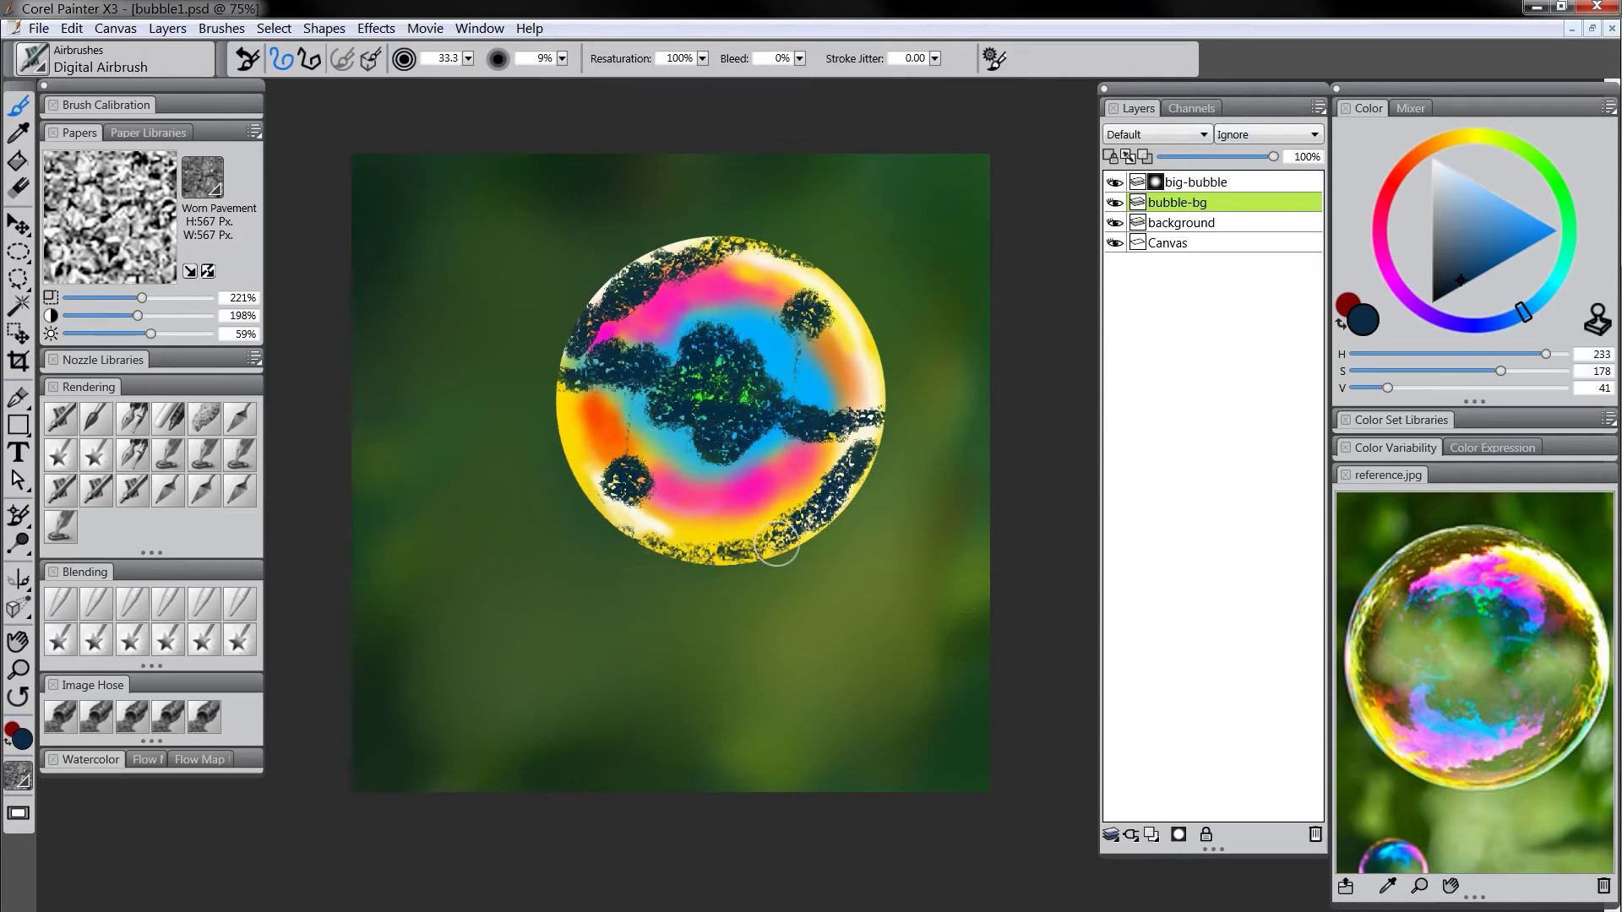
Airbrush dark red (H 81, S 178, V 41) behind the lower centre patch and dark green (H 158) towards the right band
{"action": "left_click", "coordinate": [1393, 195]}
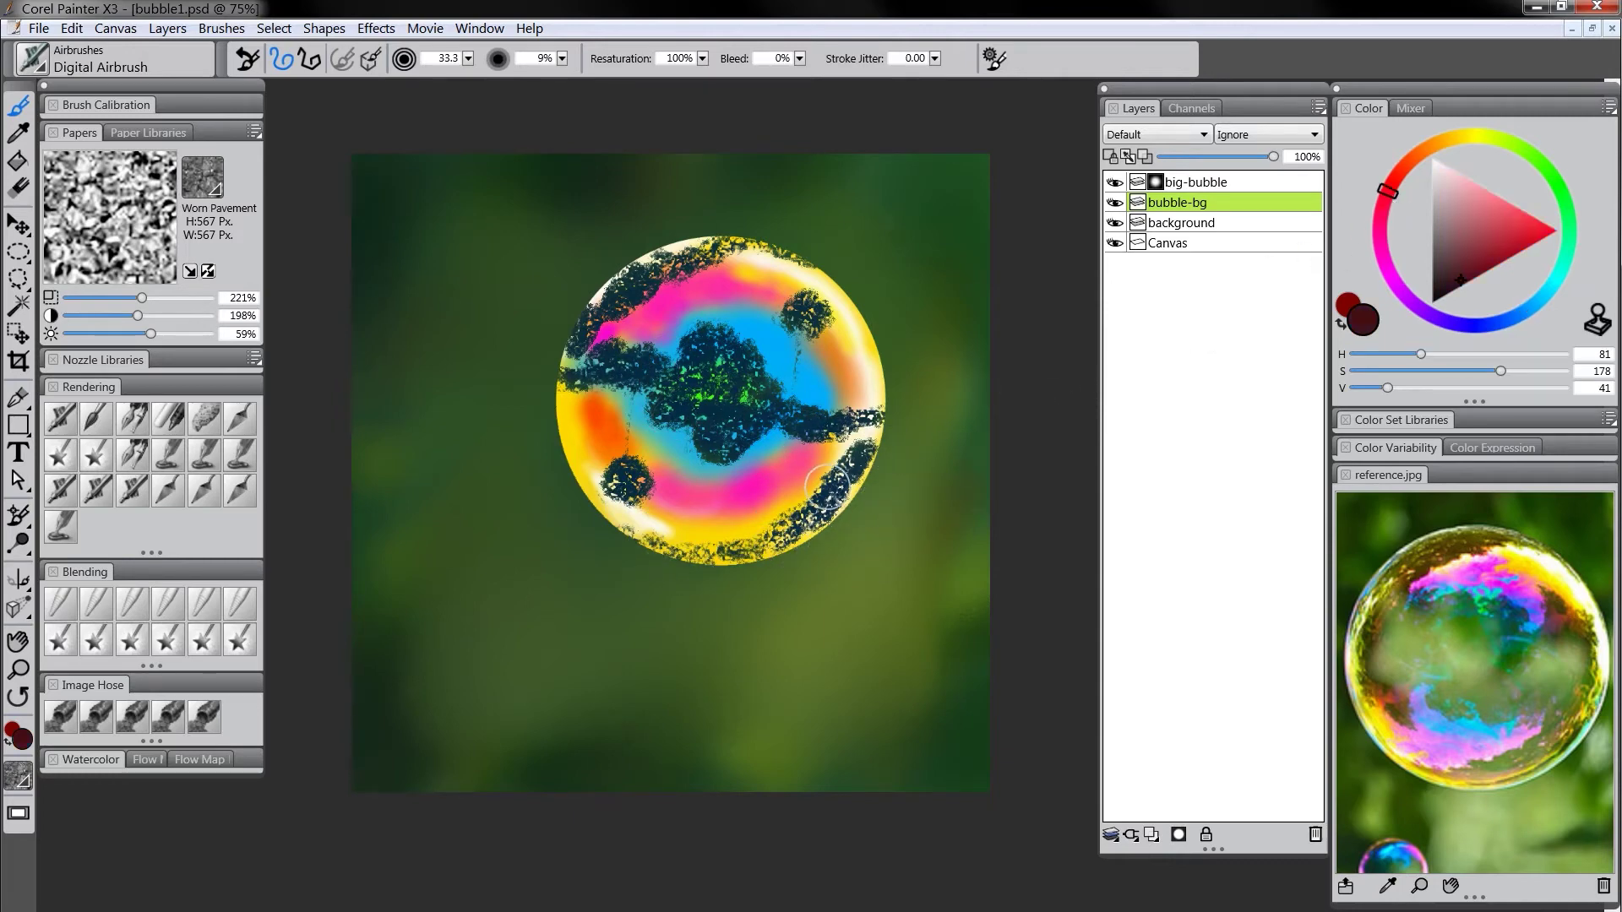
{"action": "left_click_drag", "start_coordinate": [729, 460], "coordinate": [698, 454]}
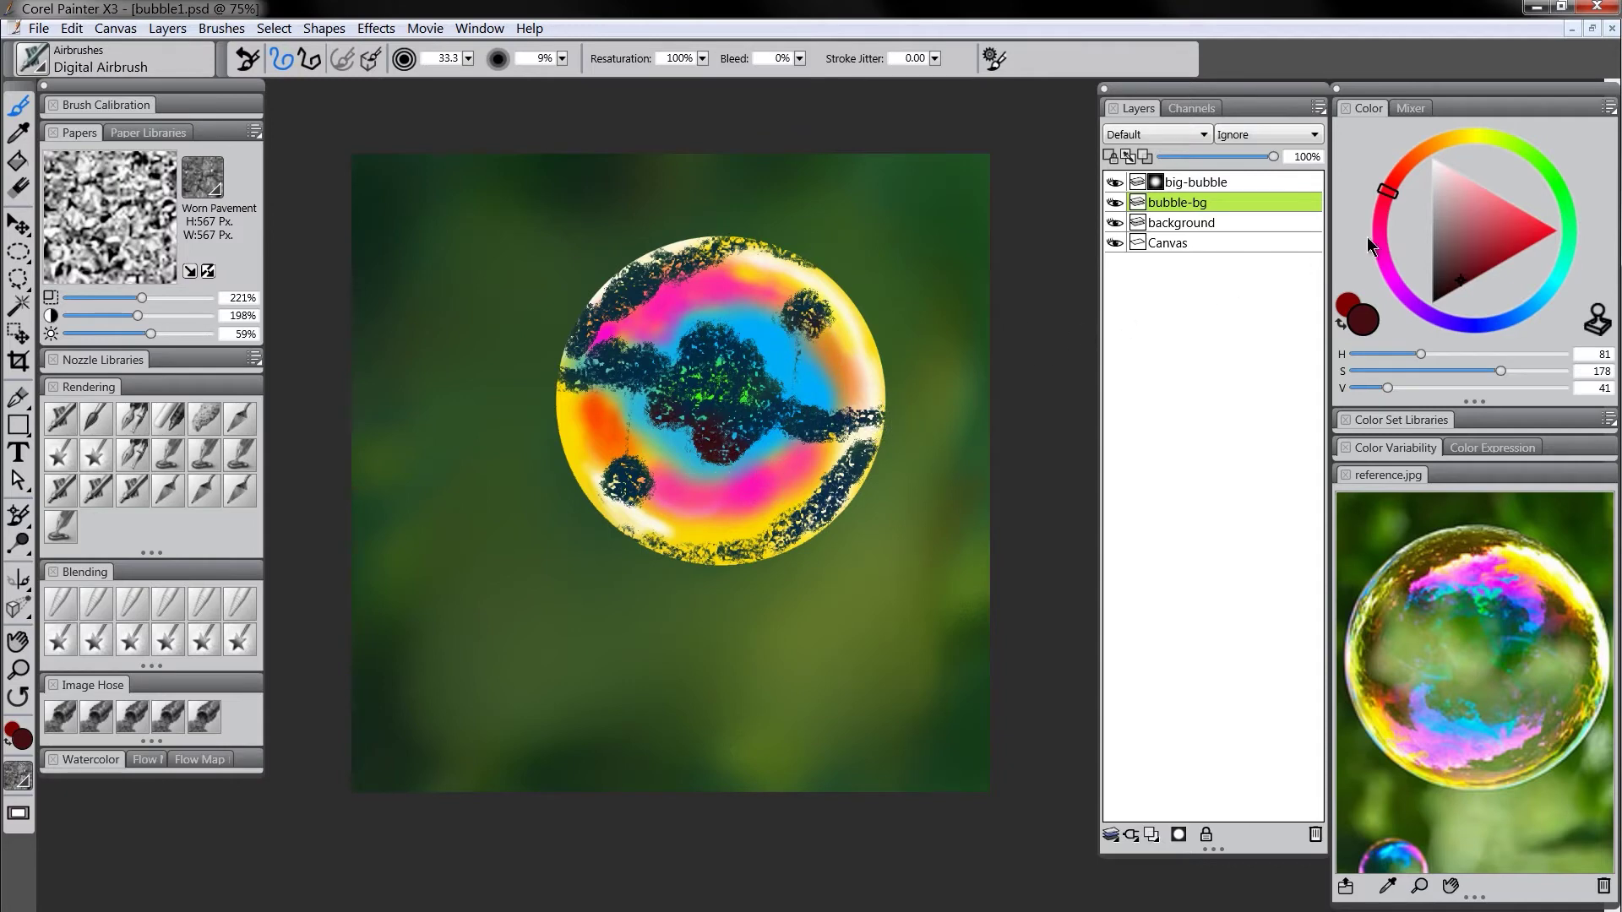
{"action": "left_click", "coordinate": [1537, 166]}
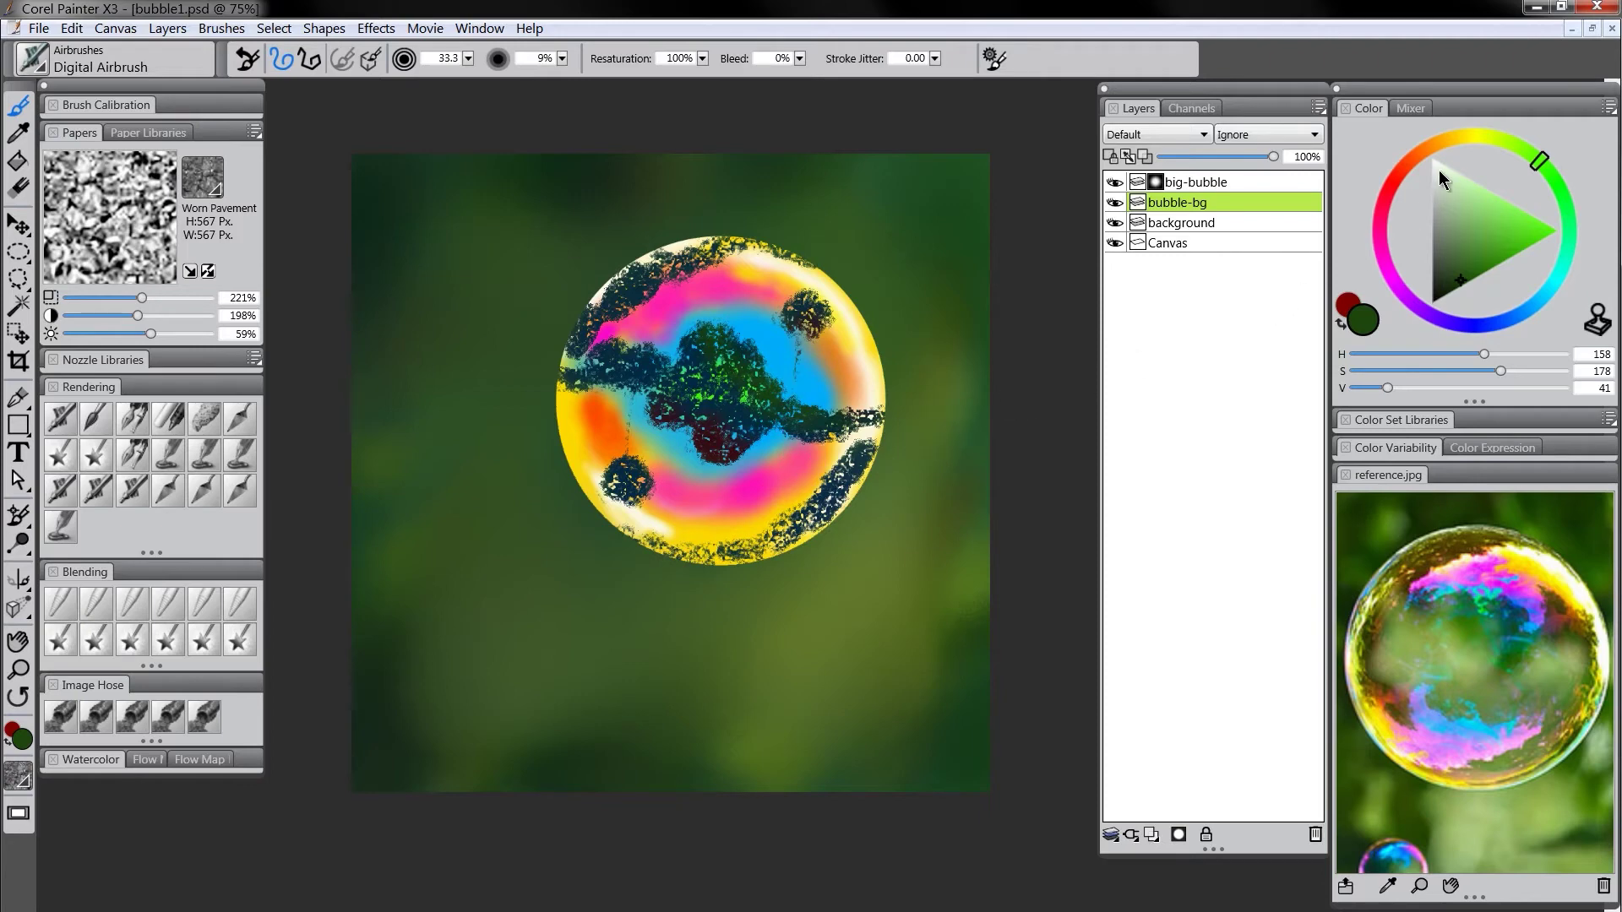
Airbrush browns (H 111, S 238, V 74 and H 102, S 255, V 45) behind the lower-right rim, left band and upper-left rim
{"action": "left_click", "coordinate": [1436, 143]}
{"action": "left_click", "coordinate": [1500, 261]}
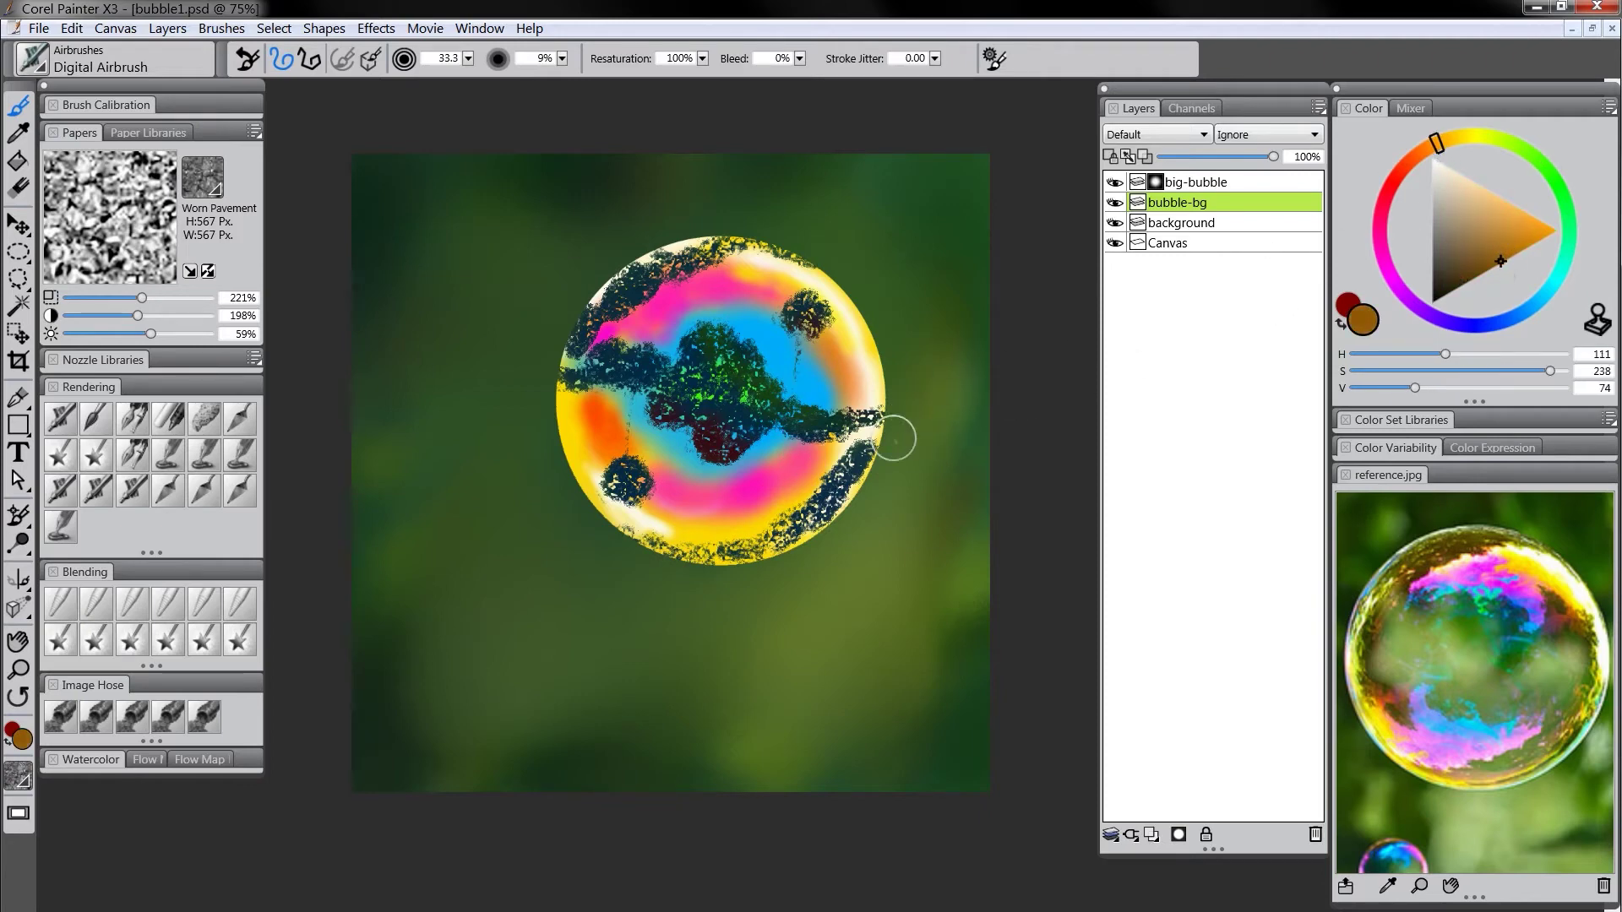
{"action": "mouse_move", "coordinate": [898, 434]}
{"action": "left_mouse_down"}
{"action": "mouse_move", "coordinate": [799, 518]}
{"action": "mouse_move", "coordinate": [794, 443]}
{"action": "left_mouse_up"}
{"action": "left_click_drag", "start_coordinate": [1501, 258], "coordinate": [1477, 278]}
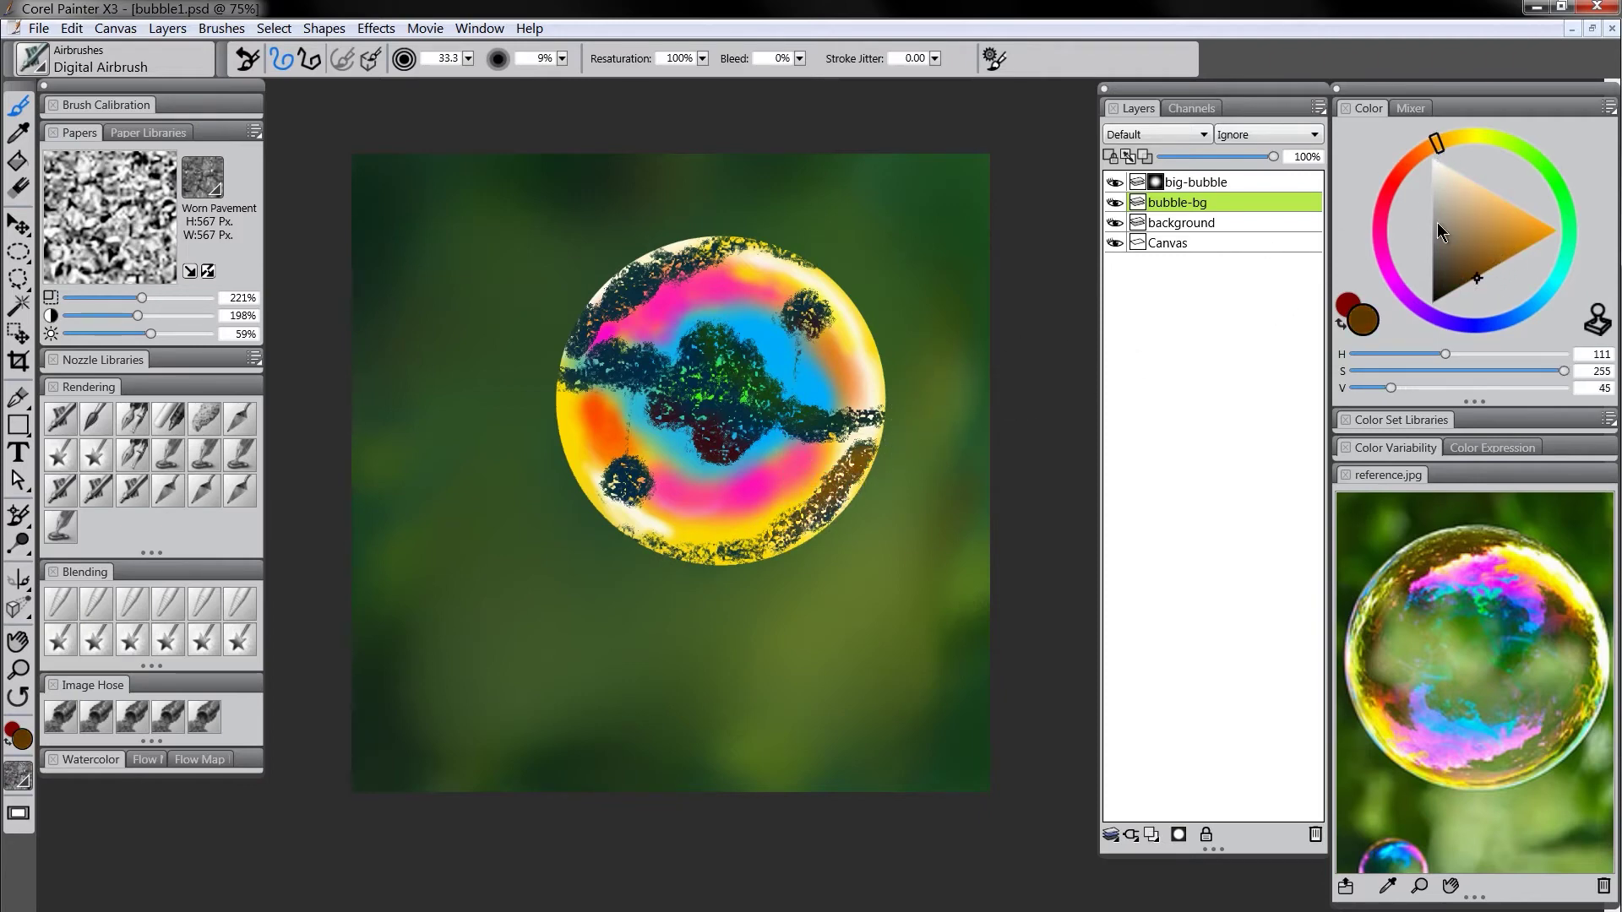
{"action": "left_click", "coordinate": [1418, 153]}
{"action": "left_click_drag", "start_coordinate": [871, 439], "coordinate": [808, 512]}
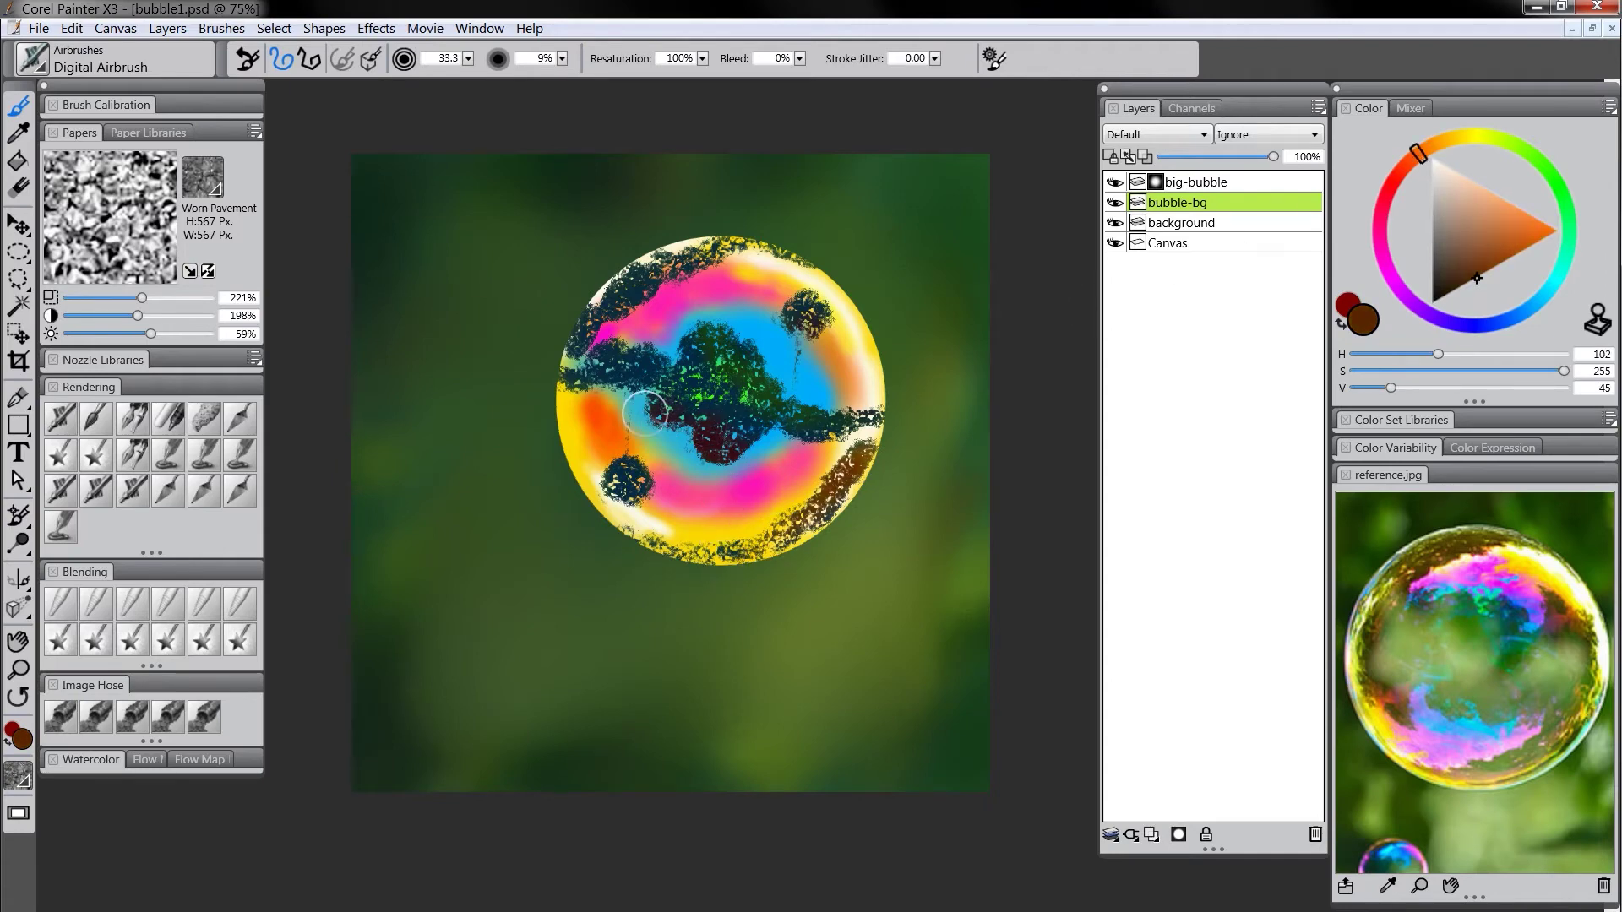
{"action": "mouse_move", "coordinate": [599, 381]}
{"action": "left_mouse_down"}
{"action": "mouse_move", "coordinate": [652, 385]}
{"action": "mouse_move", "coordinate": [604, 328]}
{"action": "left_mouse_up"}
Airbrush dark yellow-green (H 144, S 255, V 45) behind the left-centre patch, then choose olive (H 135, S 255, V 69)
{"action": "left_click", "coordinate": [1512, 148]}
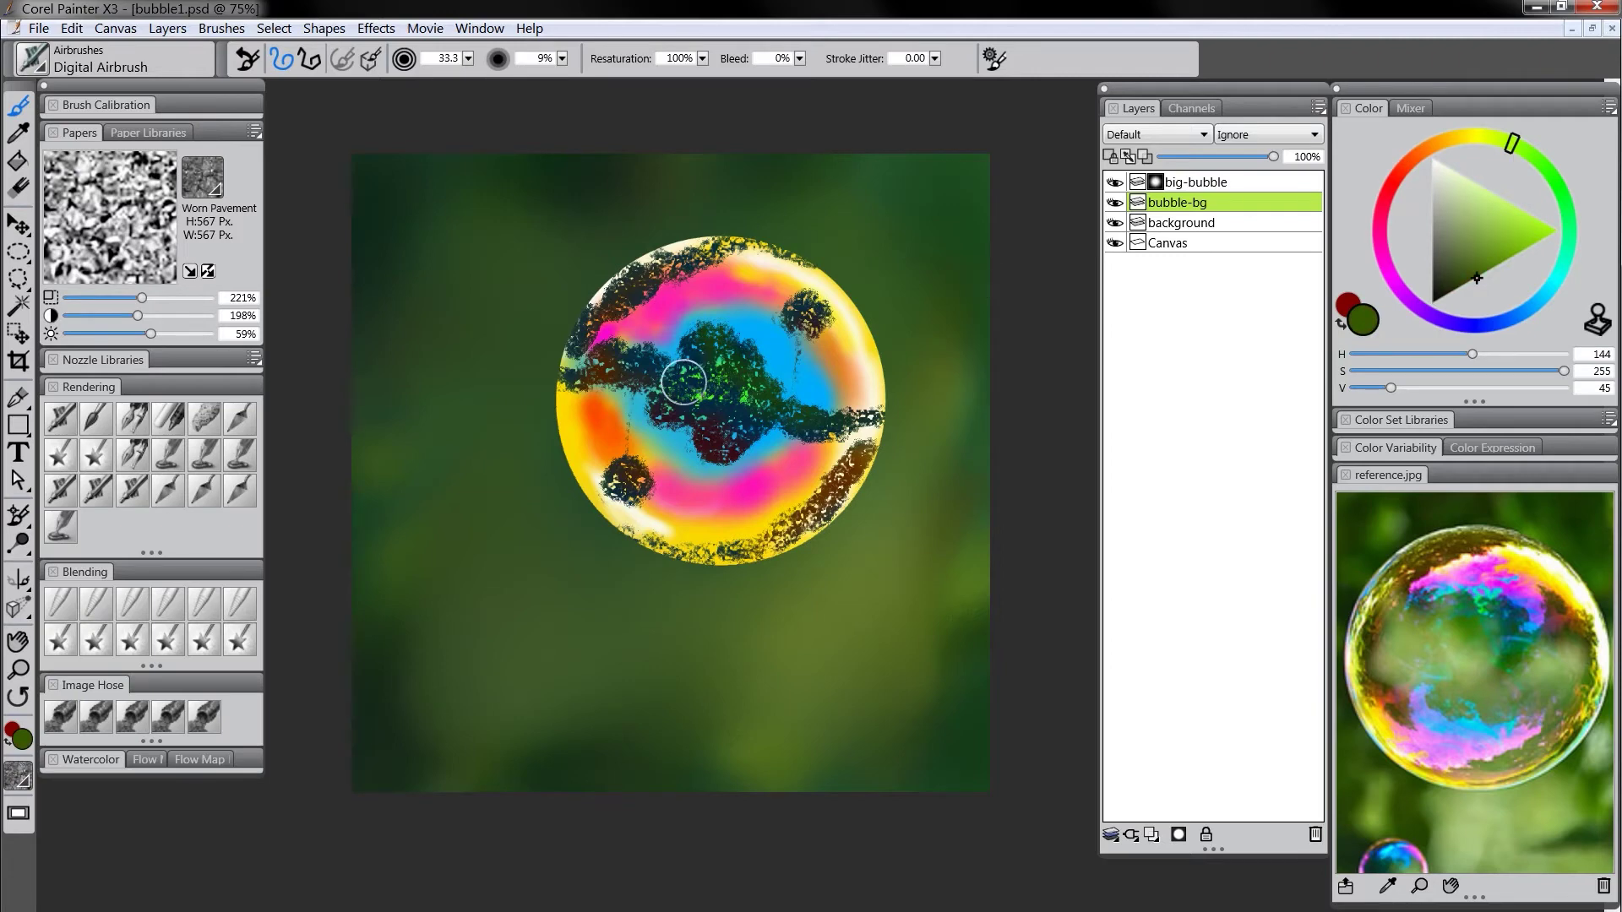
{"action": "left_click", "coordinate": [1526, 235]}
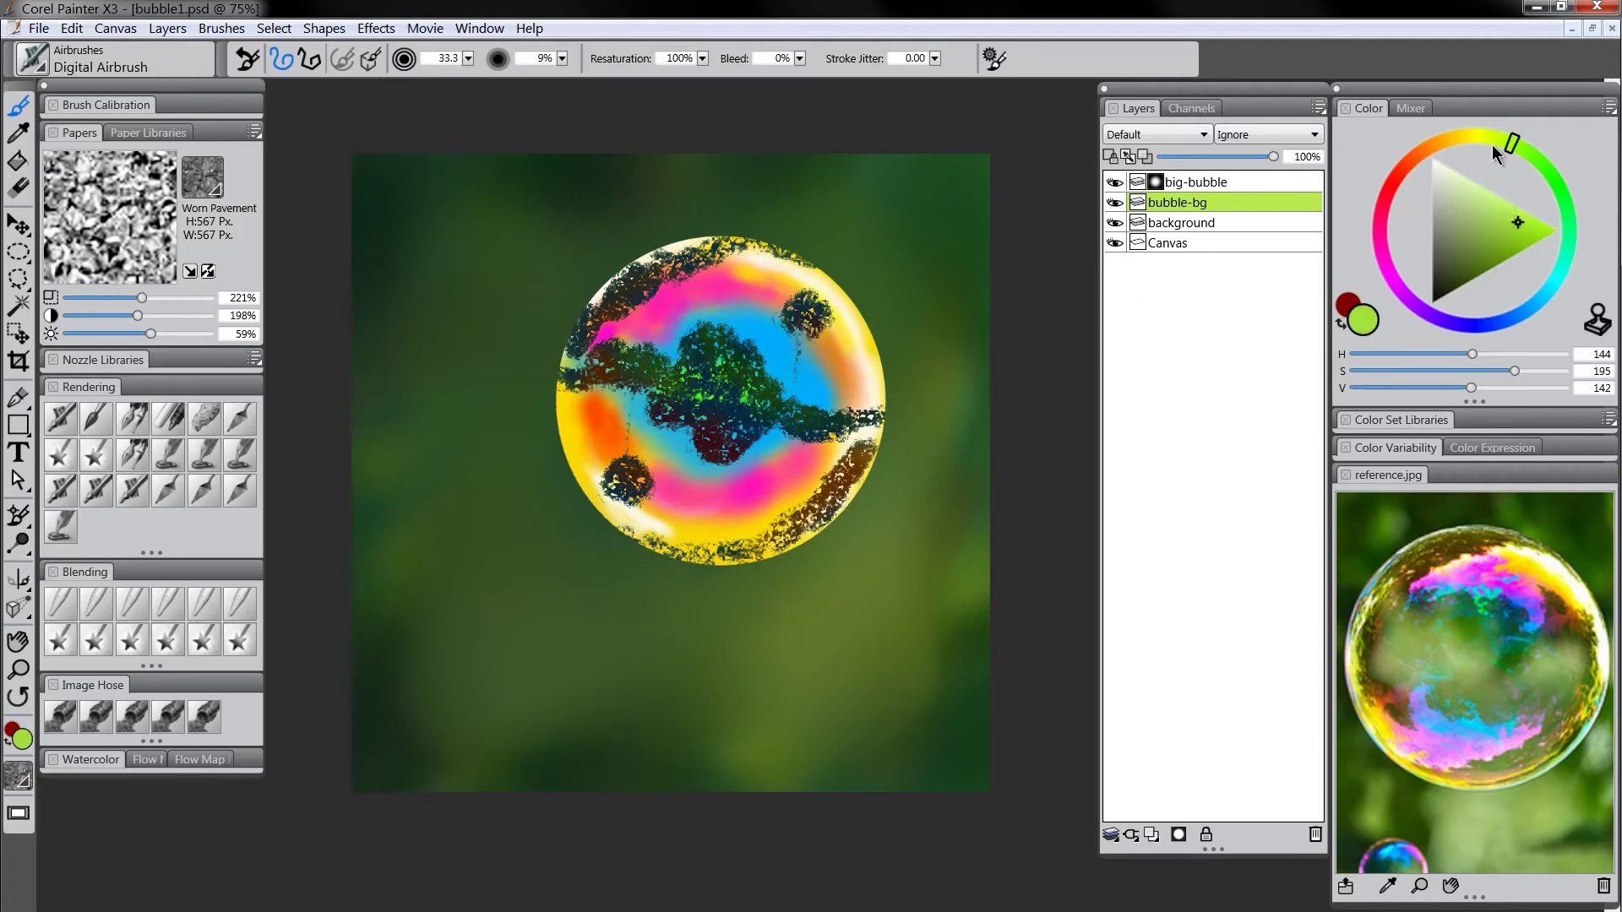
{"action": "left_click", "coordinate": [1492, 140]}
{"action": "left_click", "coordinate": [1500, 264]}
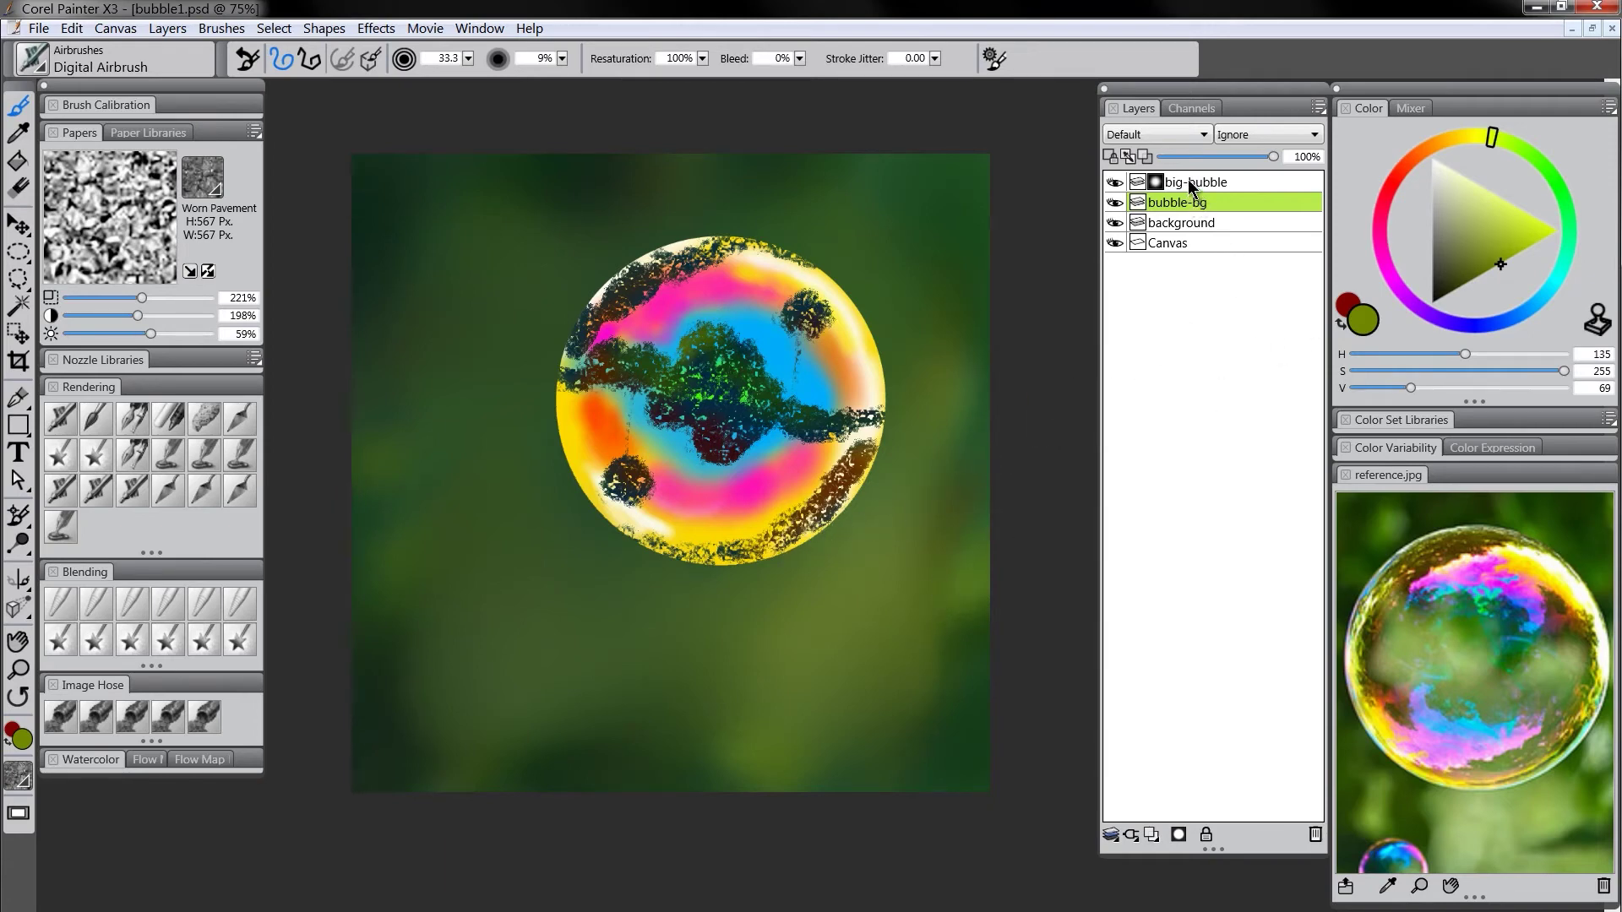
Airbrush bright green (H 196, S 255, V 128) on the big-bubble layer around the transparent centre
{"action": "left_click", "coordinate": [1153, 181]}
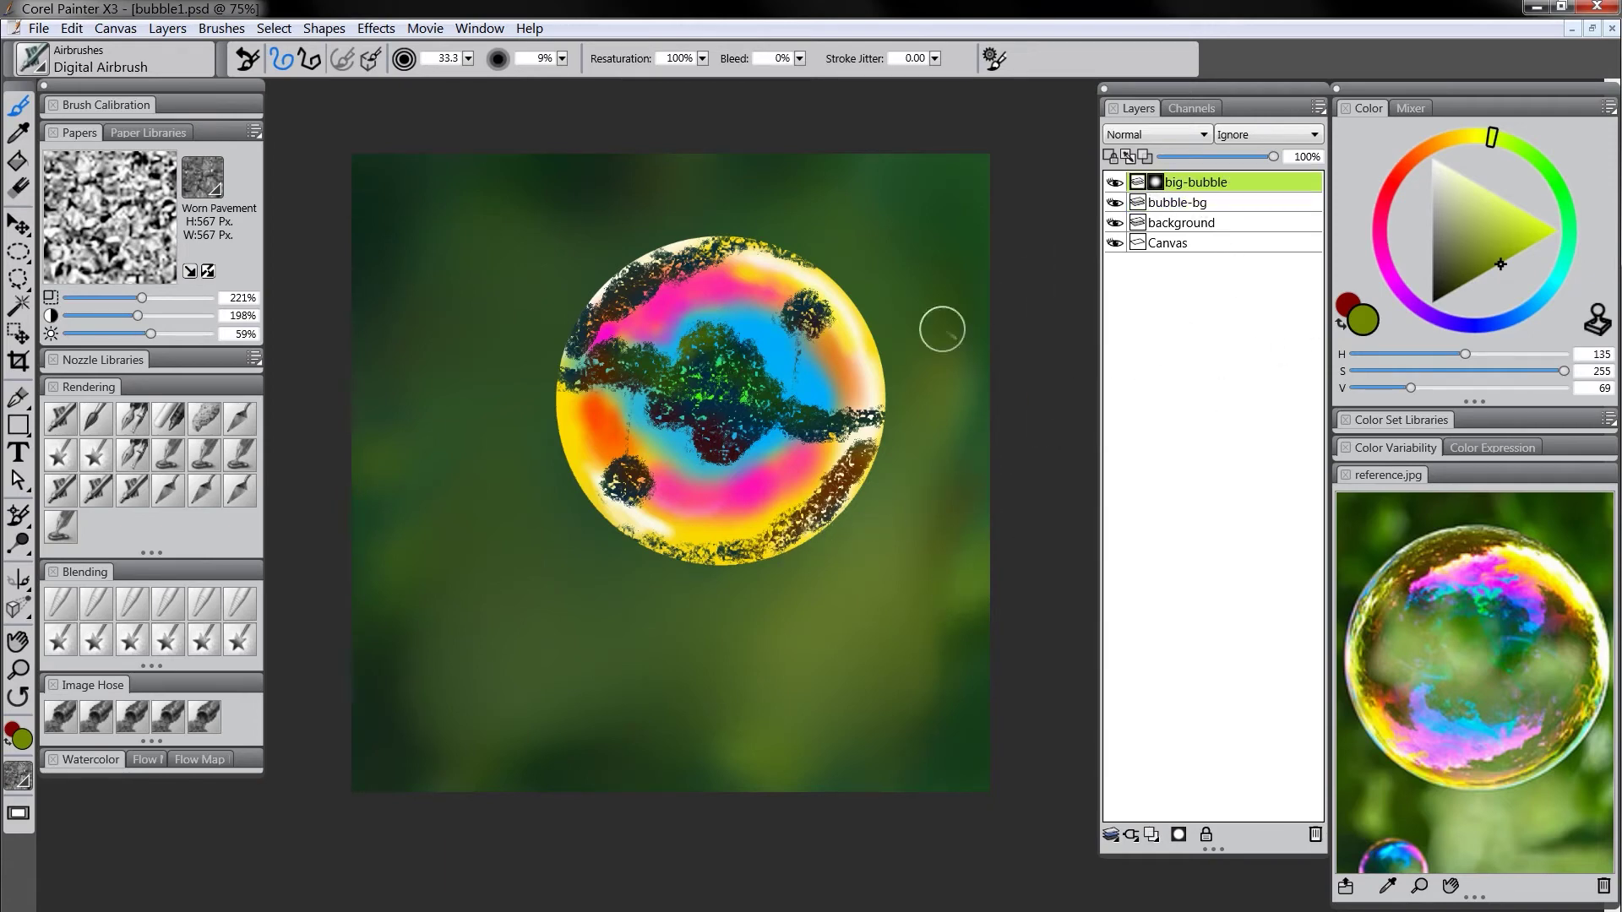
{"action": "left_click_drag", "start_coordinate": [1570, 263], "coordinate": [1570, 248]}
{"action": "mouse_move", "coordinate": [807, 368]}
{"action": "left_mouse_down"}
{"action": "mouse_move", "coordinate": [751, 349]}
{"action": "mouse_move", "coordinate": [773, 381]}
{"action": "mouse_move", "coordinate": [744, 344]}
{"action": "mouse_move", "coordinate": [791, 450]}
{"action": "mouse_move", "coordinate": [704, 440]}
{"action": "mouse_move", "coordinate": [684, 430]}
{"action": "mouse_move", "coordinate": [756, 441]}
{"action": "mouse_move", "coordinate": [658, 411]}
{"action": "left_mouse_up"}
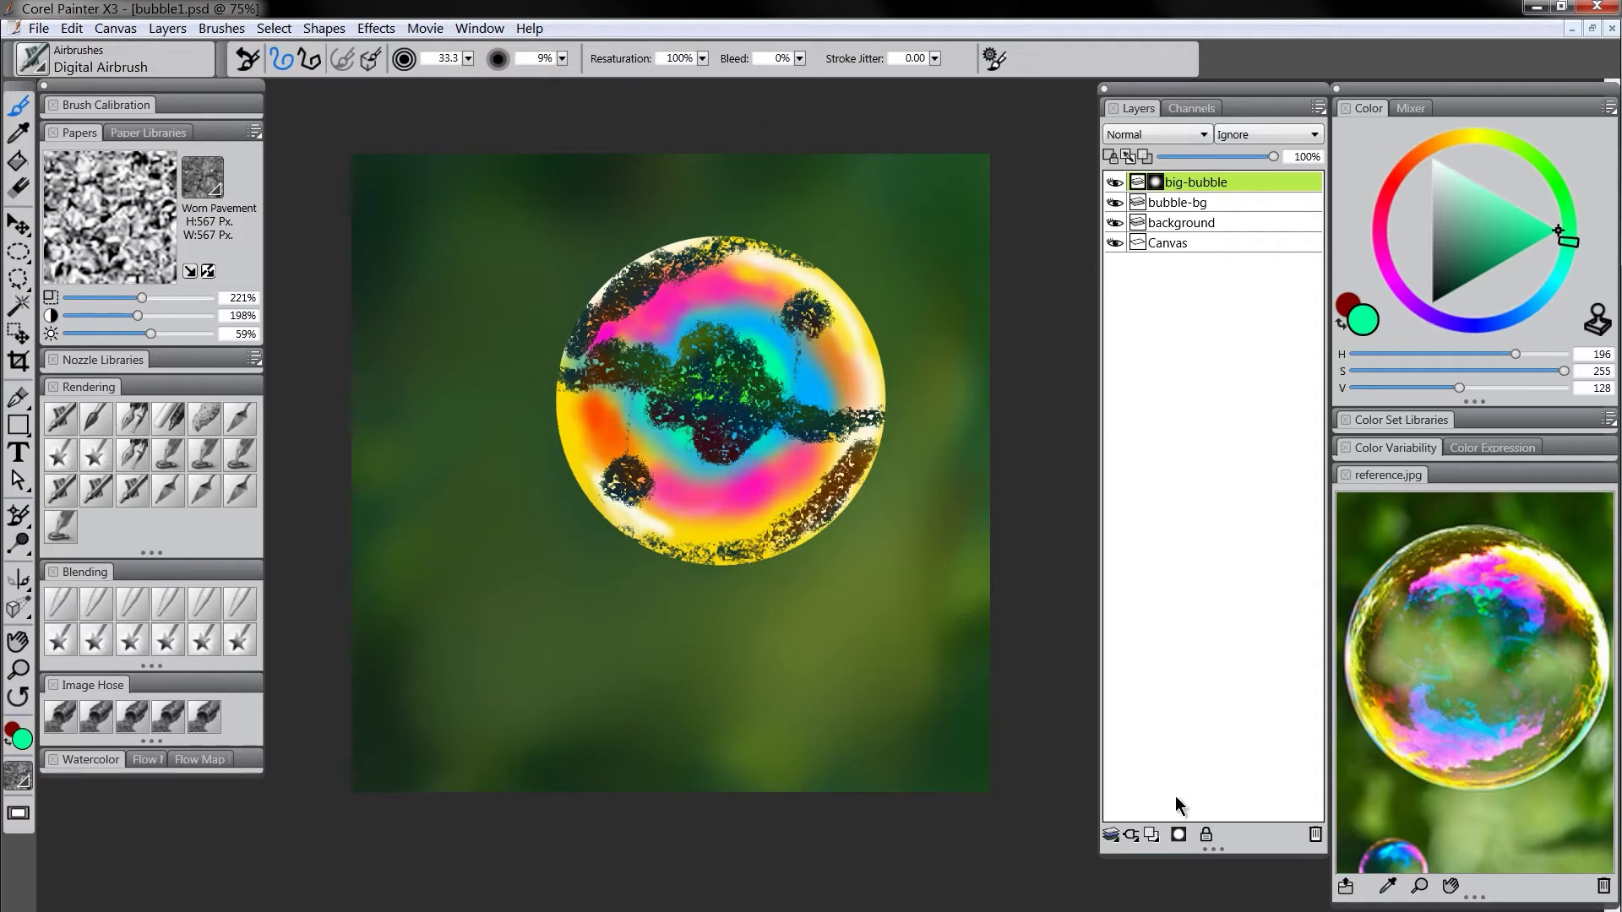
Add a new layer above big-bubble and name it bubble-hl
{"action": "left_click", "coordinate": [1152, 837]}
{"action": "double_click", "coordinate": [1183, 186]}
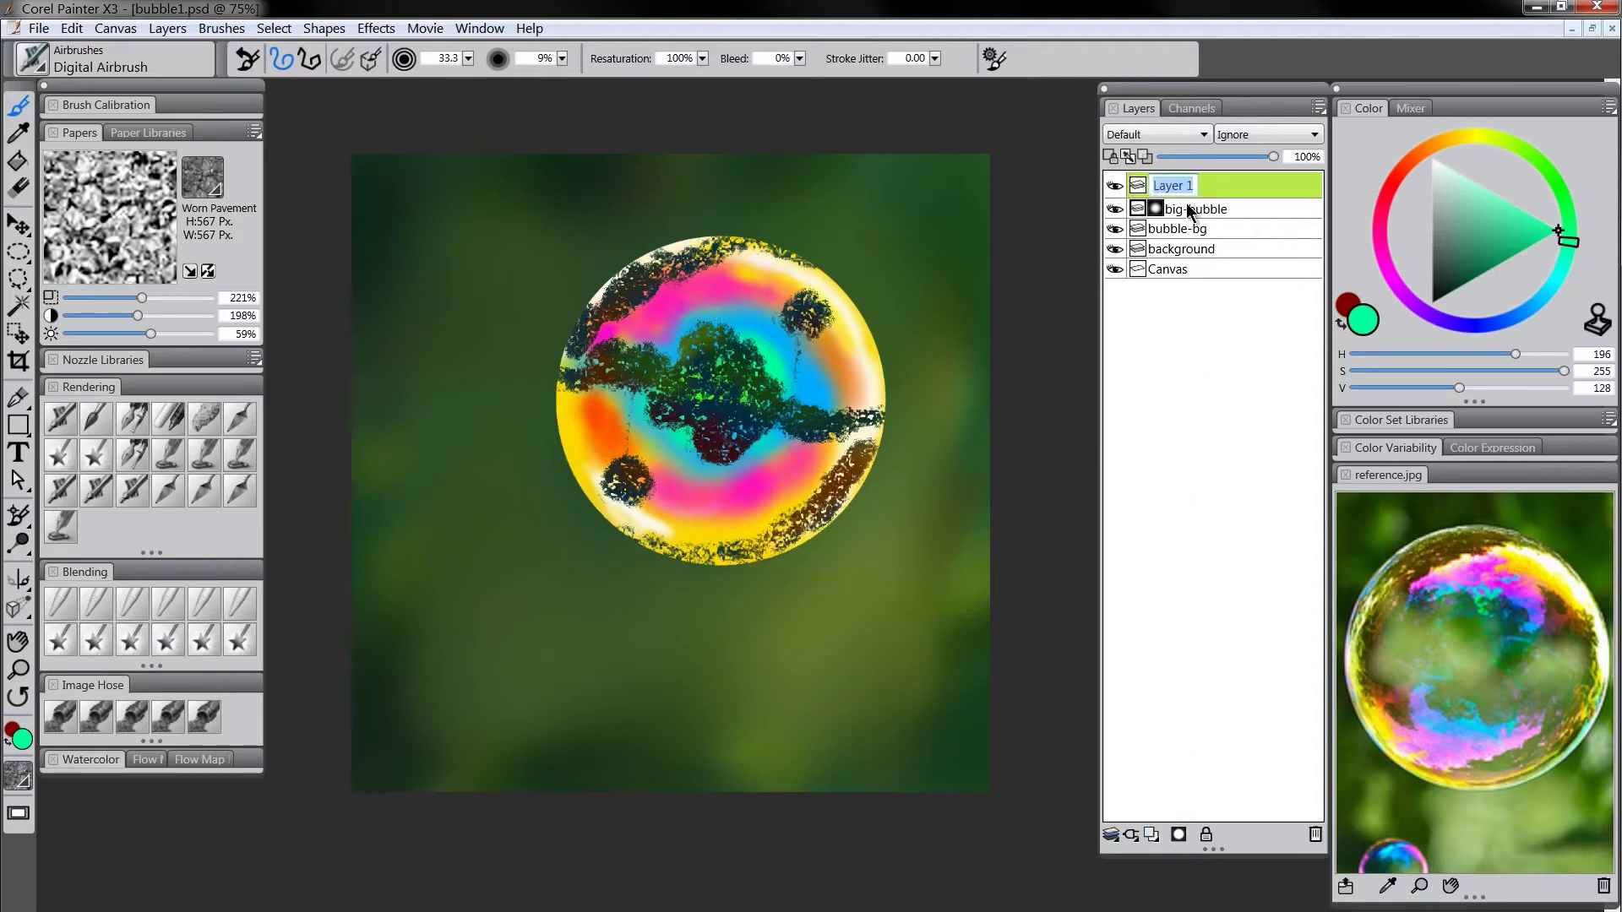
{"action": "type", "text": "bubble-hl"}
{"action": "key", "text": "Return"}
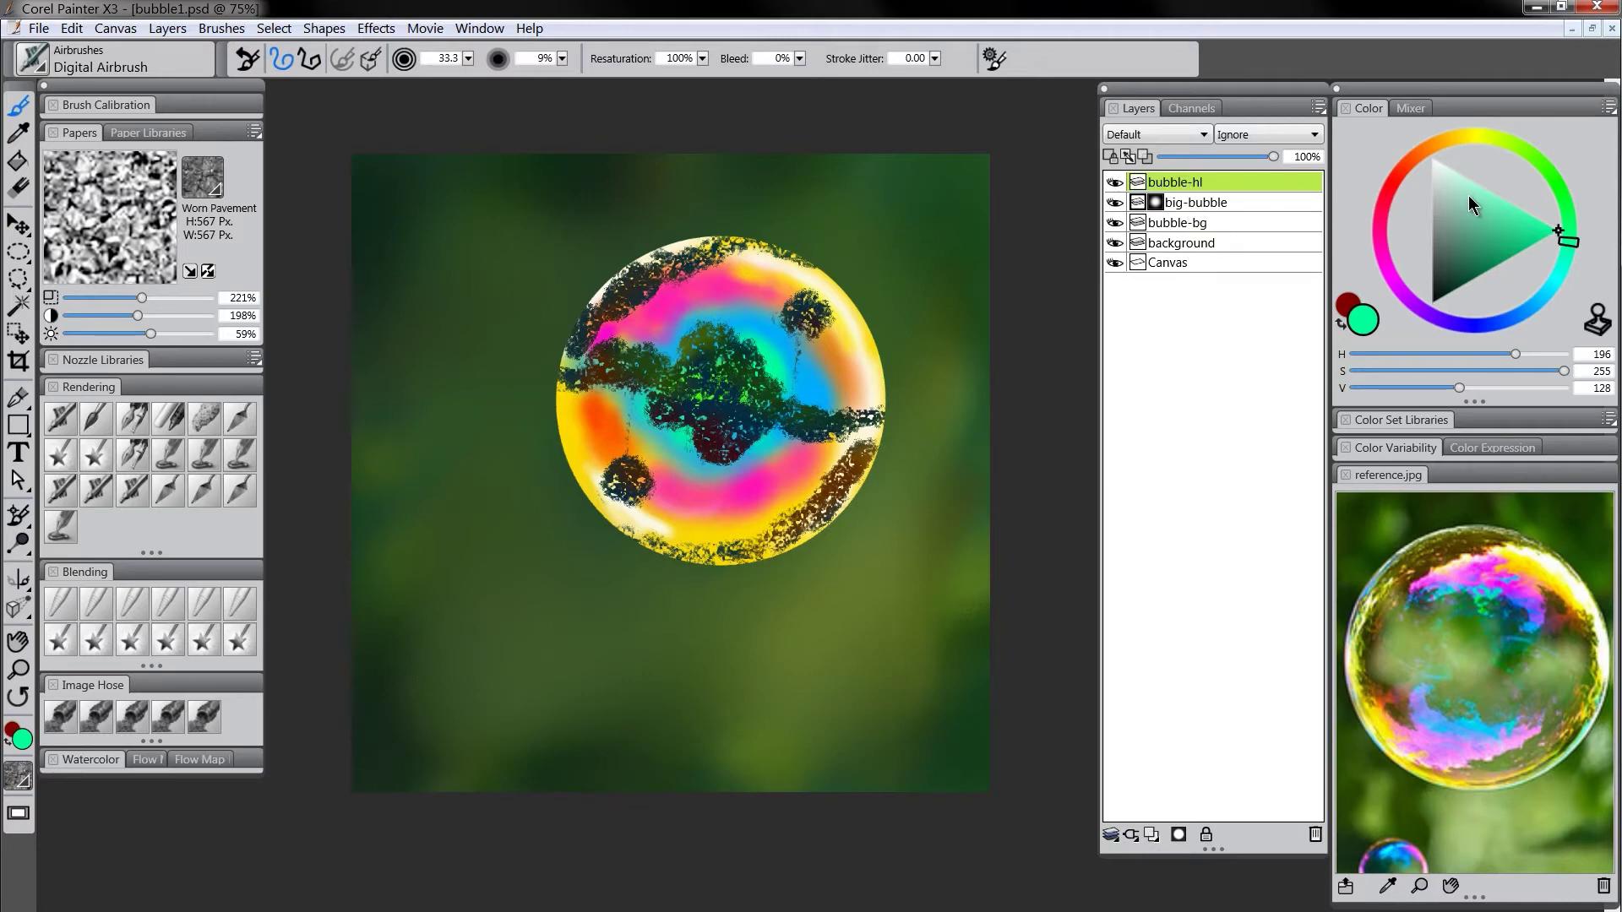
Airbrush a soft pale green haze (H 137, S 114, V 139) across the bubble's centre band at brush size 150.2
{"action": "left_click", "coordinate": [1432, 157]}
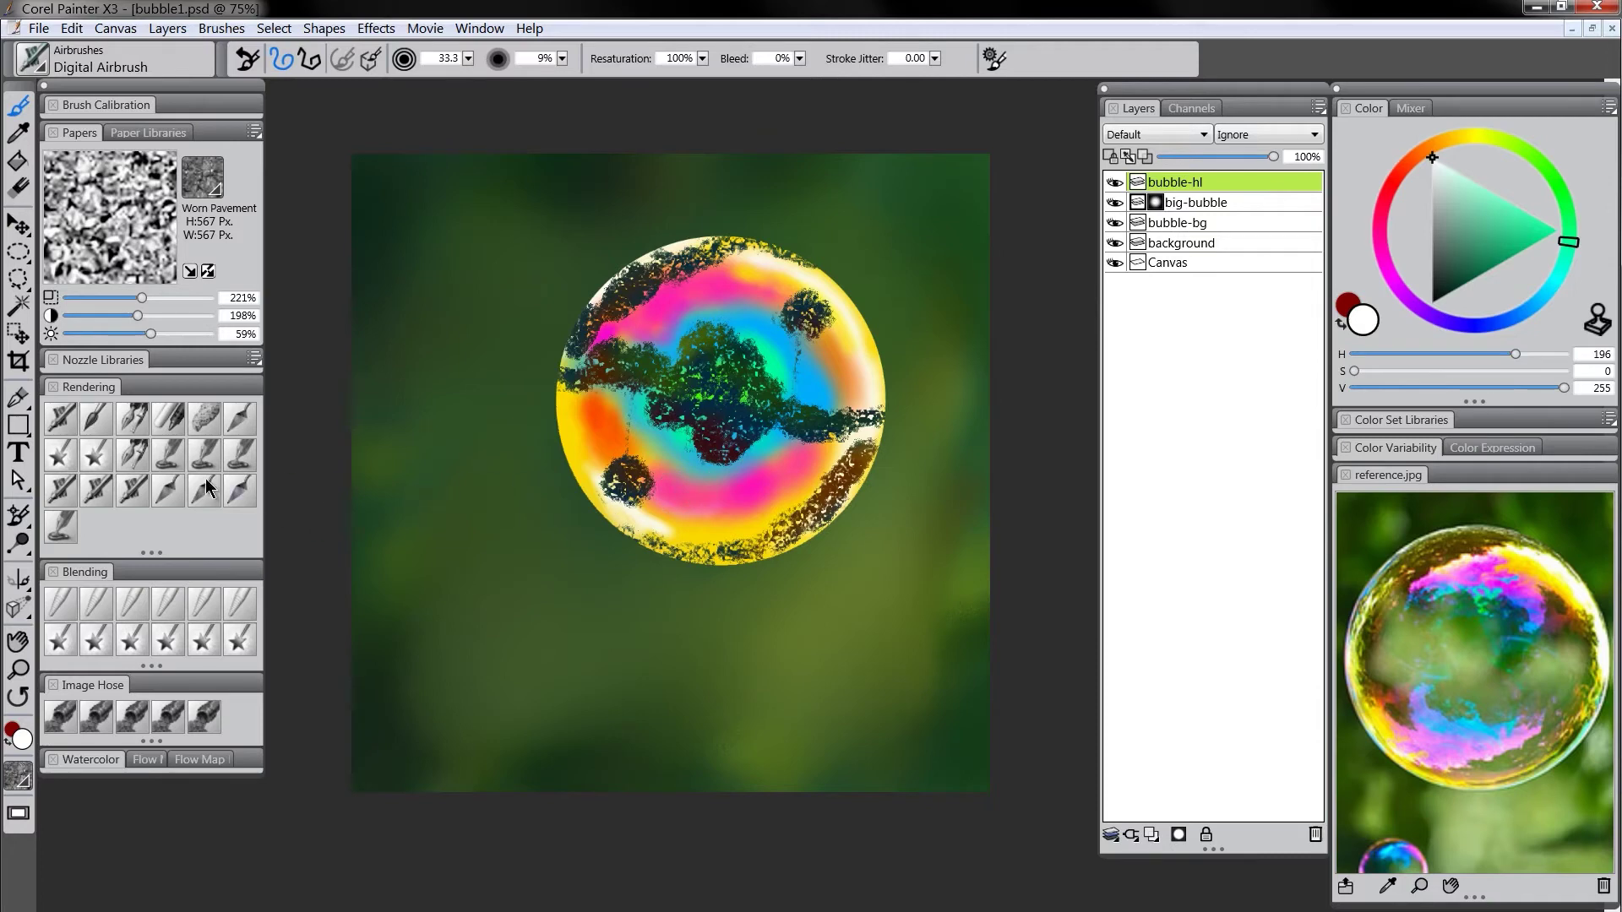
{"action": "left_click", "coordinate": [1496, 139]}
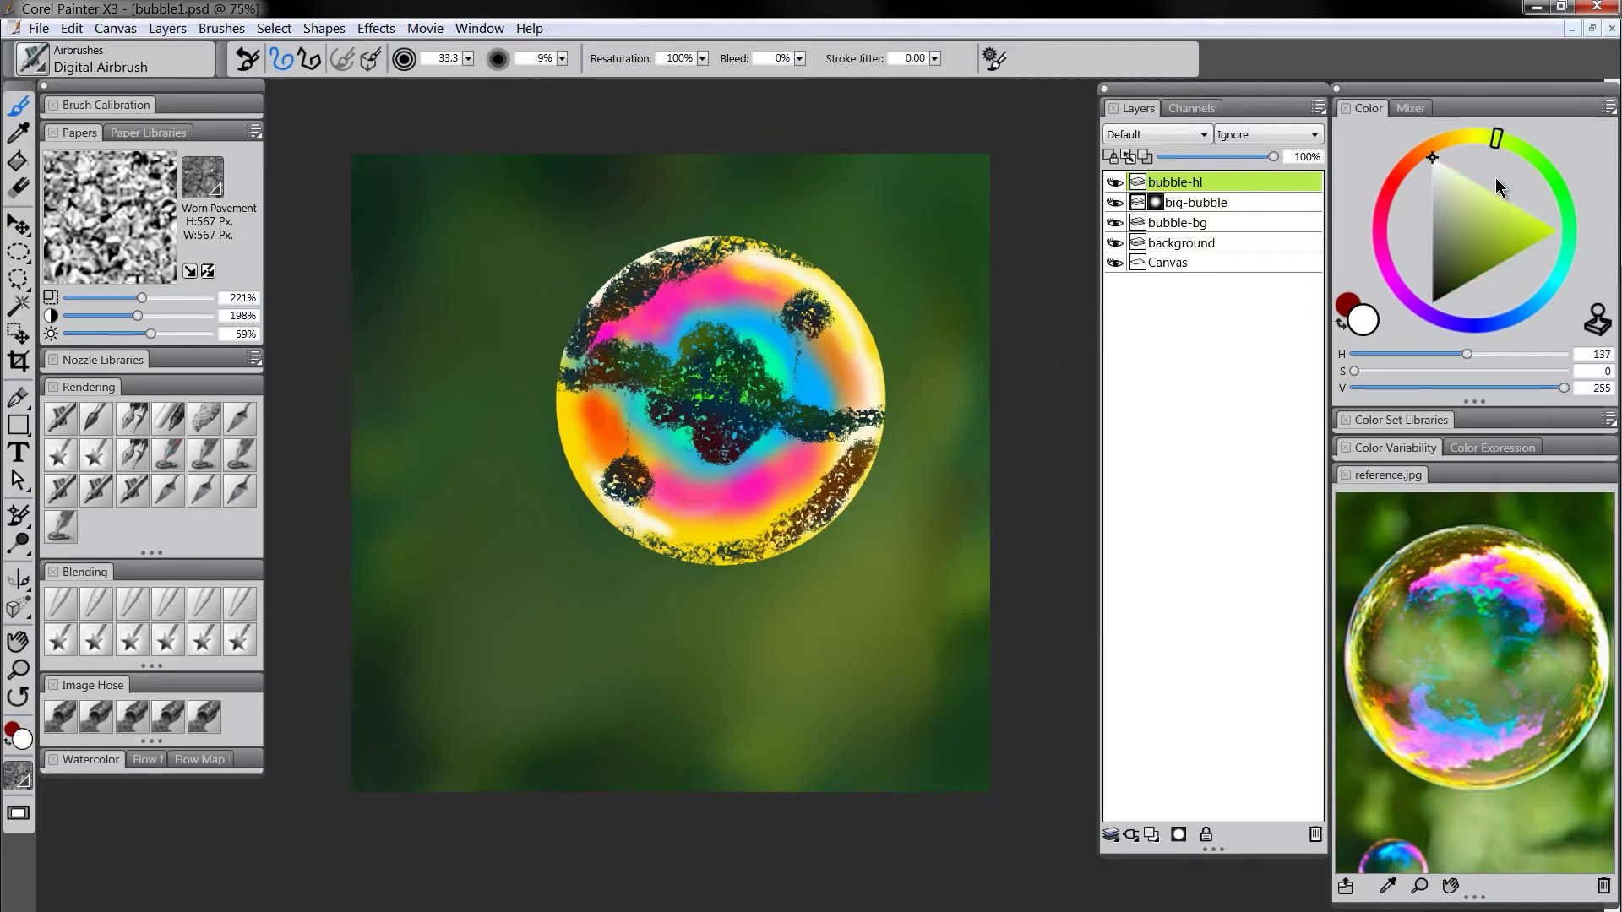
{"action": "left_click", "coordinate": [1486, 230]}
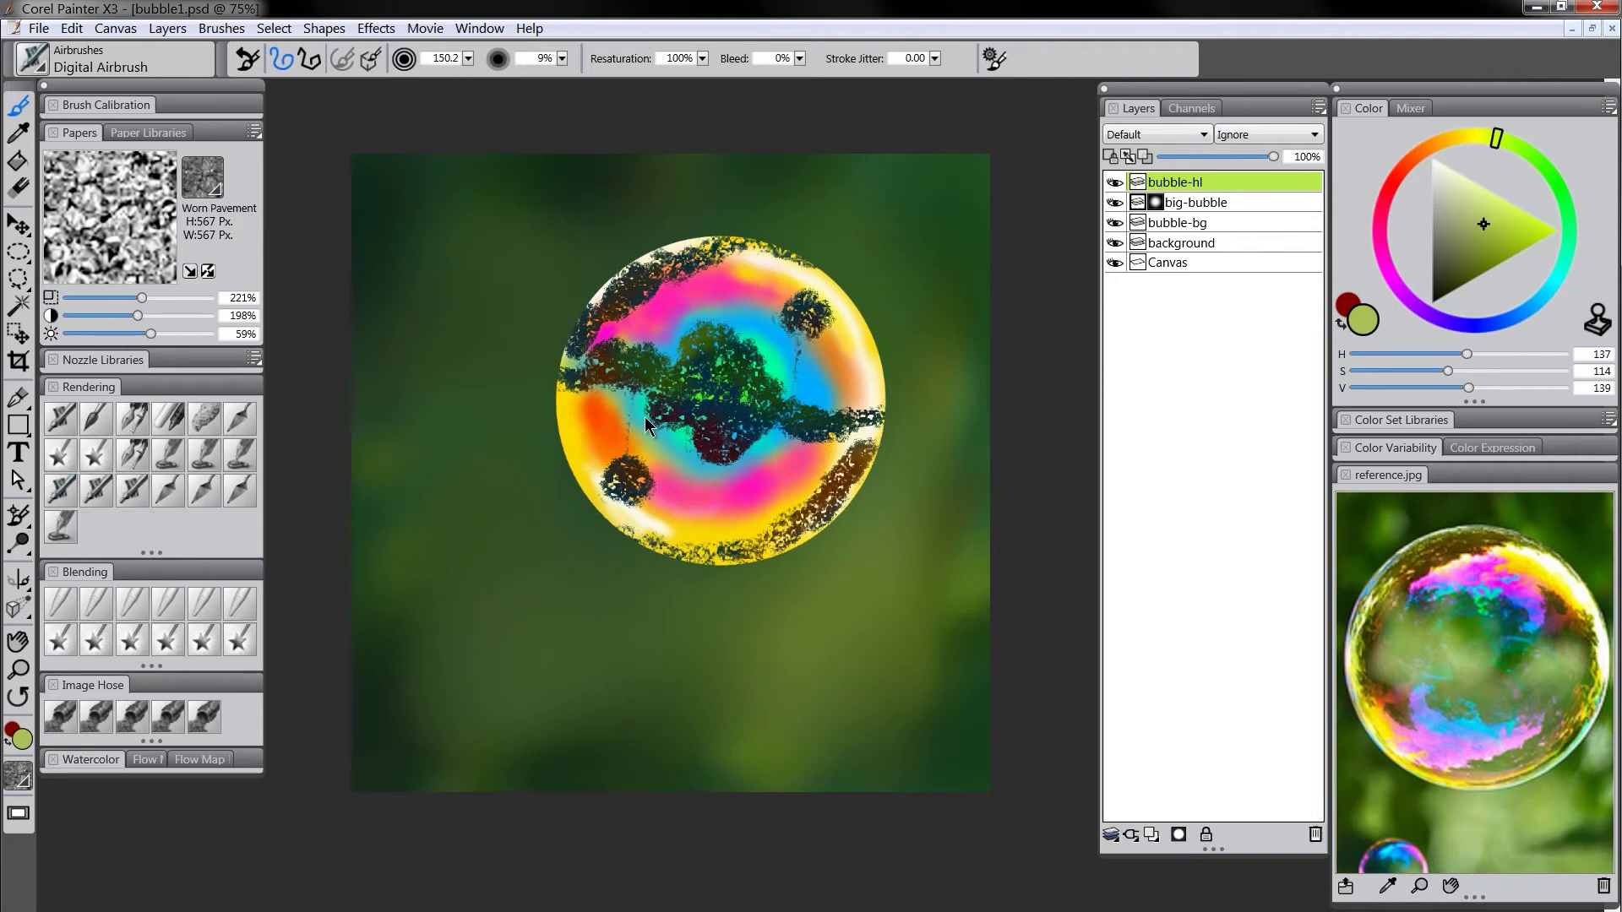
{"action": "mouse_move", "coordinate": [639, 395]}
{"action": "left_mouse_down"}
{"action": "mouse_move", "coordinate": [632, 356]}
{"action": "mouse_move", "coordinate": [603, 404]}
{"action": "mouse_move", "coordinate": [604, 388]}
{"action": "mouse_move", "coordinate": [710, 394]}
{"action": "mouse_move", "coordinate": [699, 435]}
{"action": "mouse_move", "coordinate": [722, 360]}
{"action": "mouse_move", "coordinate": [691, 427]}
{"action": "mouse_move", "coordinate": [763, 426]}
{"action": "mouse_move", "coordinate": [707, 394]}
{"action": "mouse_move", "coordinate": [682, 460]}
{"action": "mouse_move", "coordinate": [790, 419]}
{"action": "mouse_move", "coordinate": [822, 369]}
{"action": "mouse_move", "coordinate": [843, 430]}
{"action": "mouse_move", "coordinate": [831, 378]}
{"action": "mouse_move", "coordinate": [868, 428]}
{"action": "left_mouse_up"}
{"action": "key", "text": "bracketleft"}
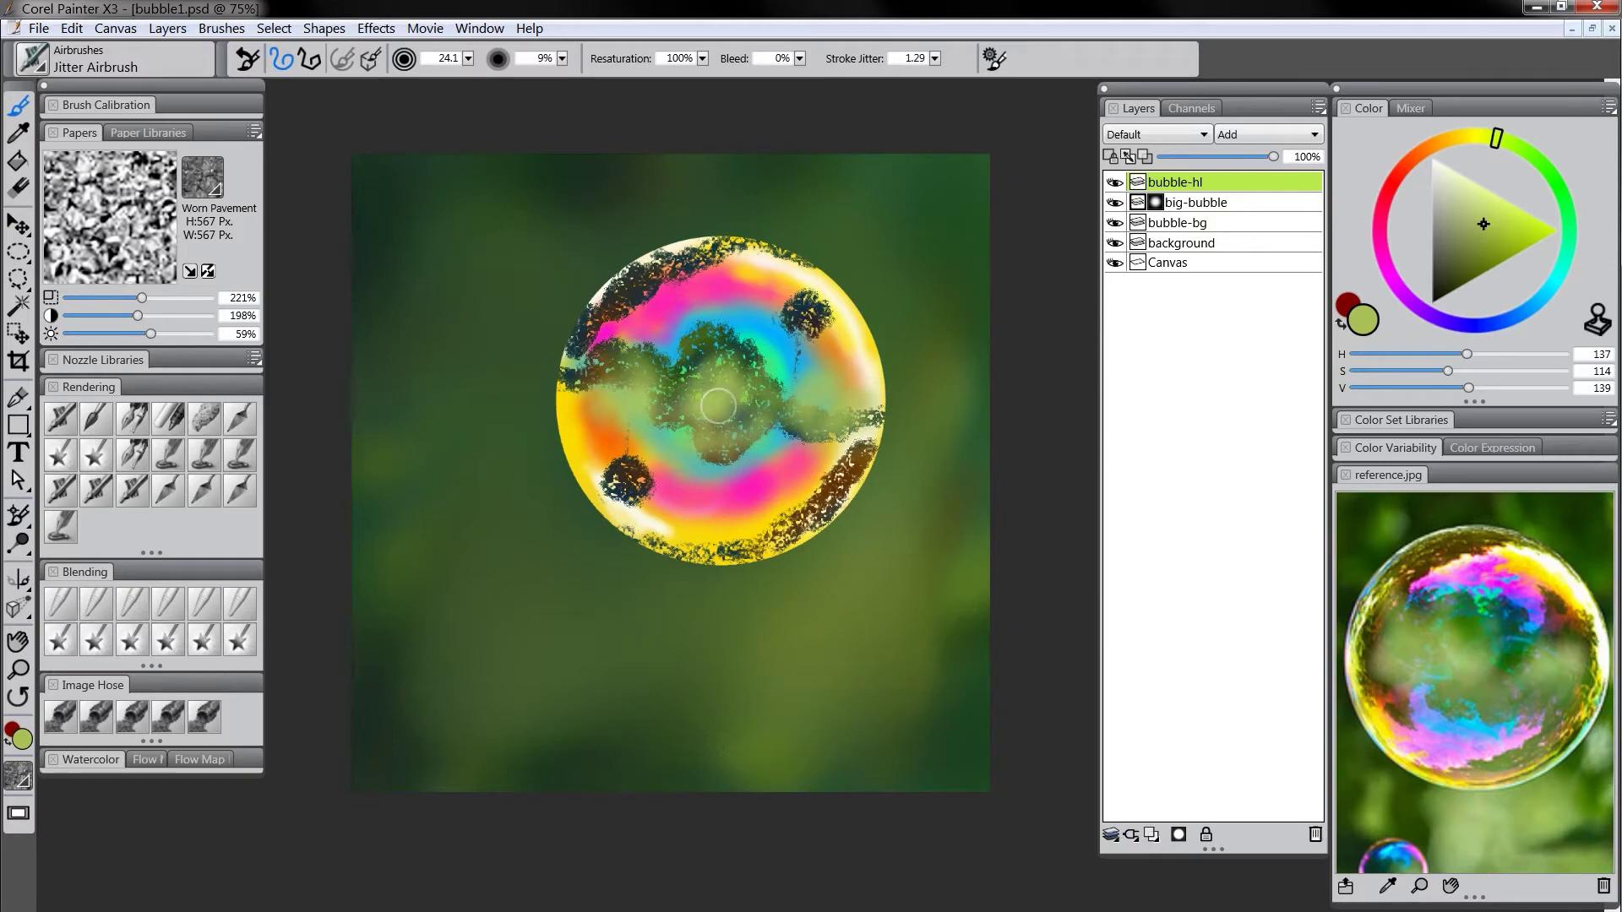
Paint yellow (H 122, S 198, V 122) over the upper-left and lower-right rim with the Jitter Airbrush at size 24.1
{"action": "left_click", "coordinate": [1470, 151]}
{"action": "mouse_move", "coordinate": [659, 319]}
{"action": "left_mouse_down"}
{"action": "mouse_move", "coordinate": [589, 326]}
{"action": "mouse_move", "coordinate": [700, 266]}
{"action": "mouse_move", "coordinate": [607, 306]}
{"action": "mouse_move", "coordinate": [615, 290]}
{"action": "mouse_move", "coordinate": [699, 250]}
{"action": "mouse_move", "coordinate": [587, 357]}
{"action": "mouse_move", "coordinate": [556, 419]}
{"action": "left_mouse_up"}
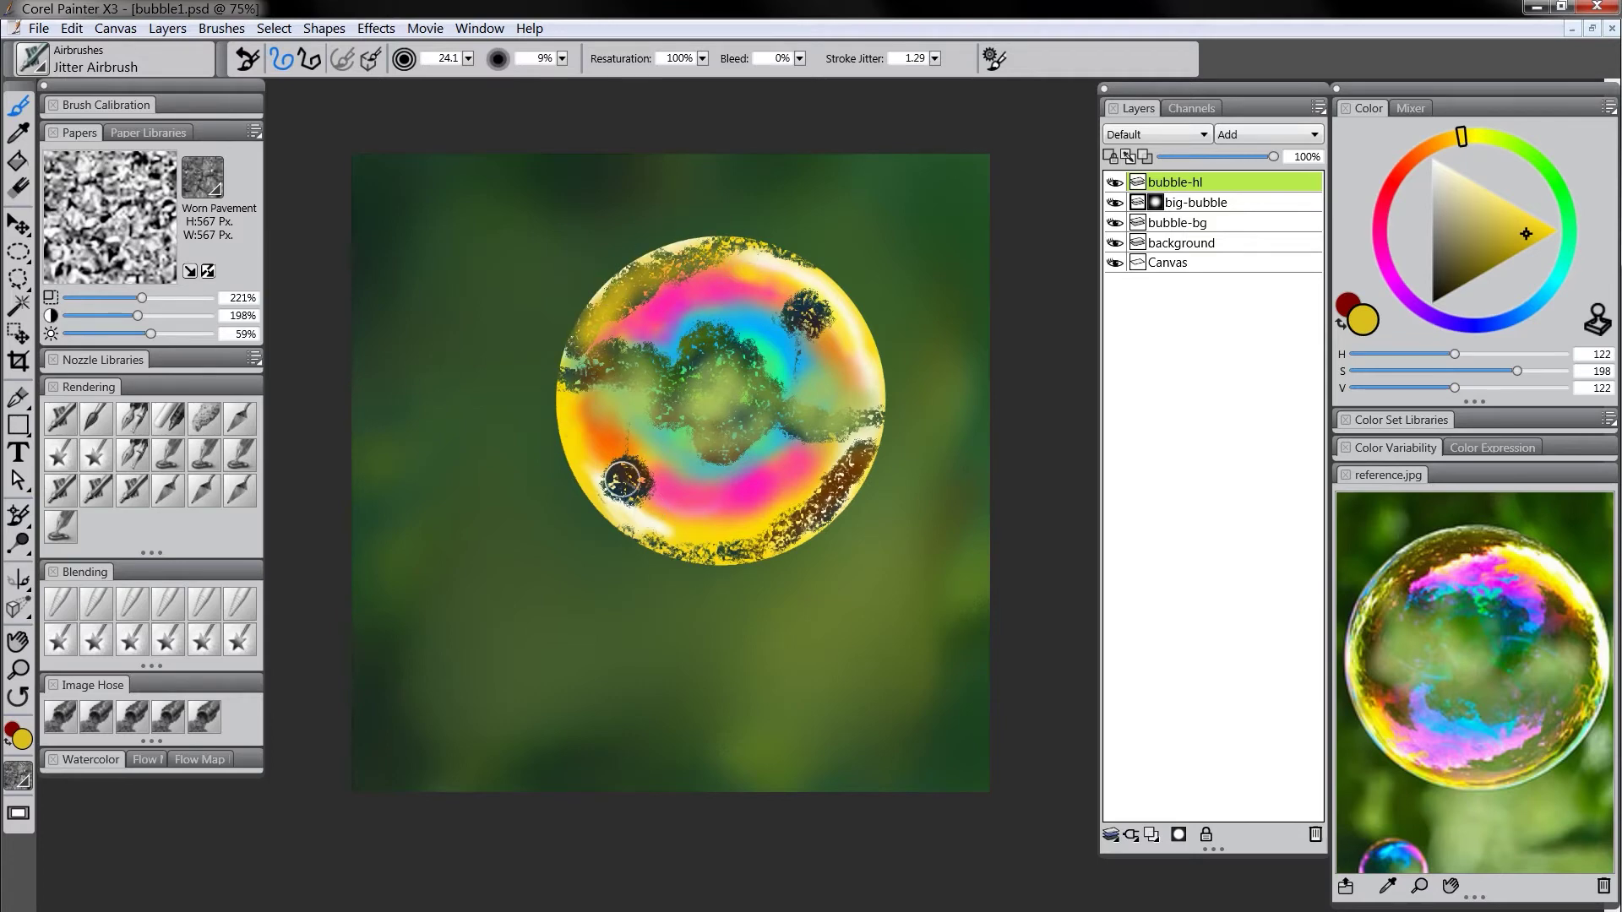
{"action": "mouse_move", "coordinate": [801, 540]}
{"action": "left_mouse_down"}
{"action": "mouse_move", "coordinate": [821, 516]}
{"action": "mouse_move", "coordinate": [722, 553]}
{"action": "mouse_move", "coordinate": [863, 442]}
{"action": "mouse_move", "coordinate": [861, 381]}
{"action": "left_mouse_up"}
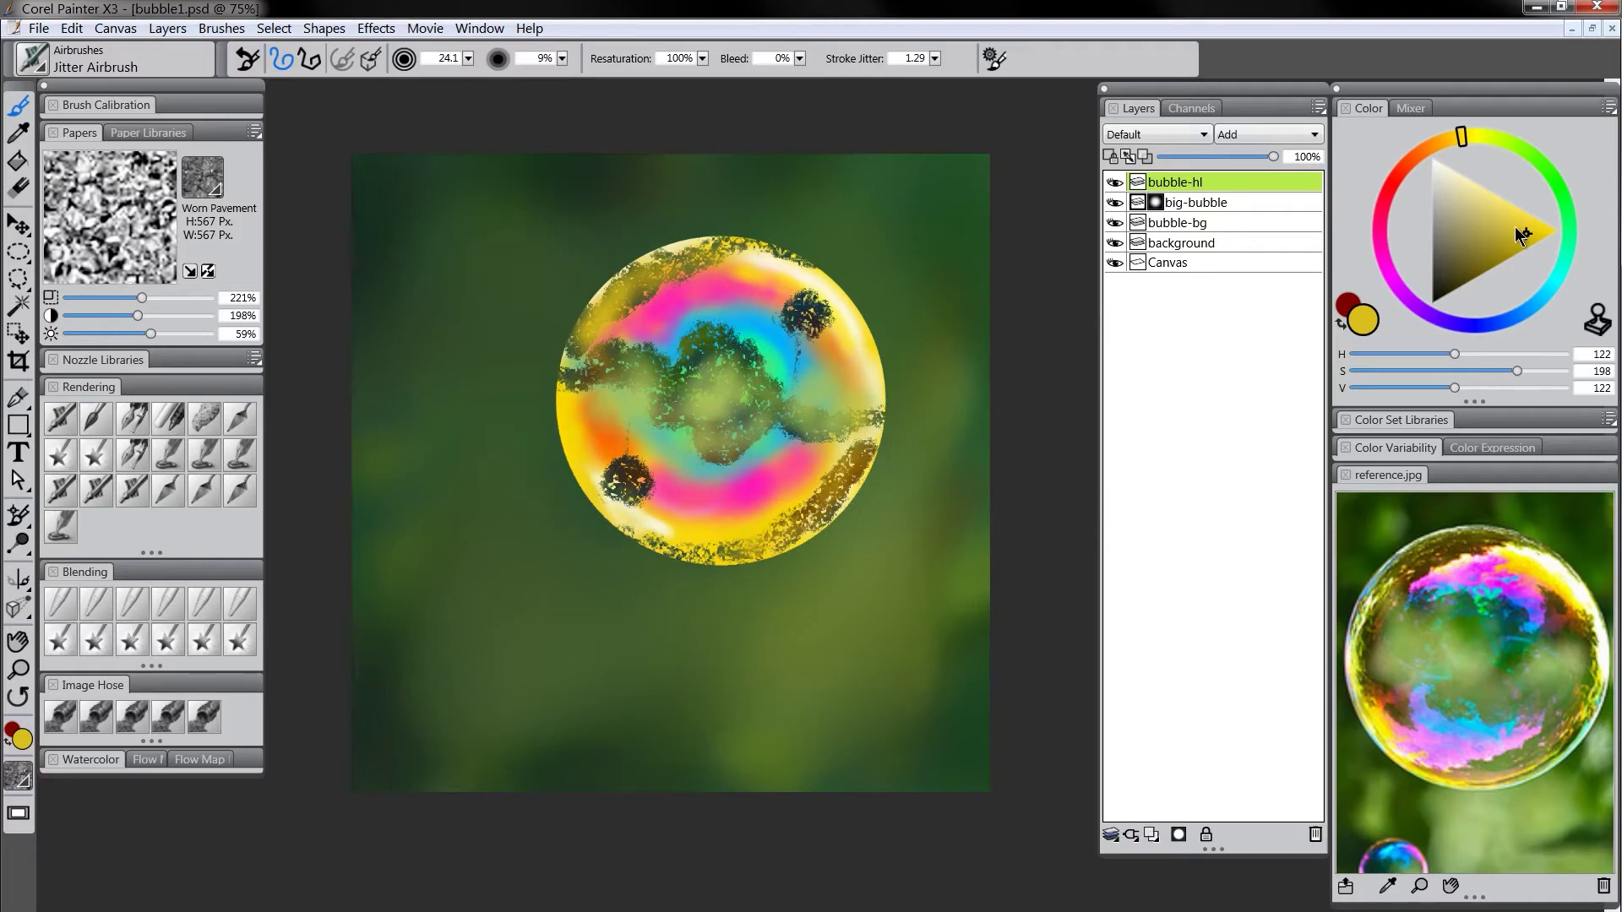
Paint white highlights on bubble-hl around the bubble's rim, over the lower-right gap and along the inner colour bands
{"action": "left_click_drag", "start_coordinate": [1465, 209], "coordinate": [1424, 140]}
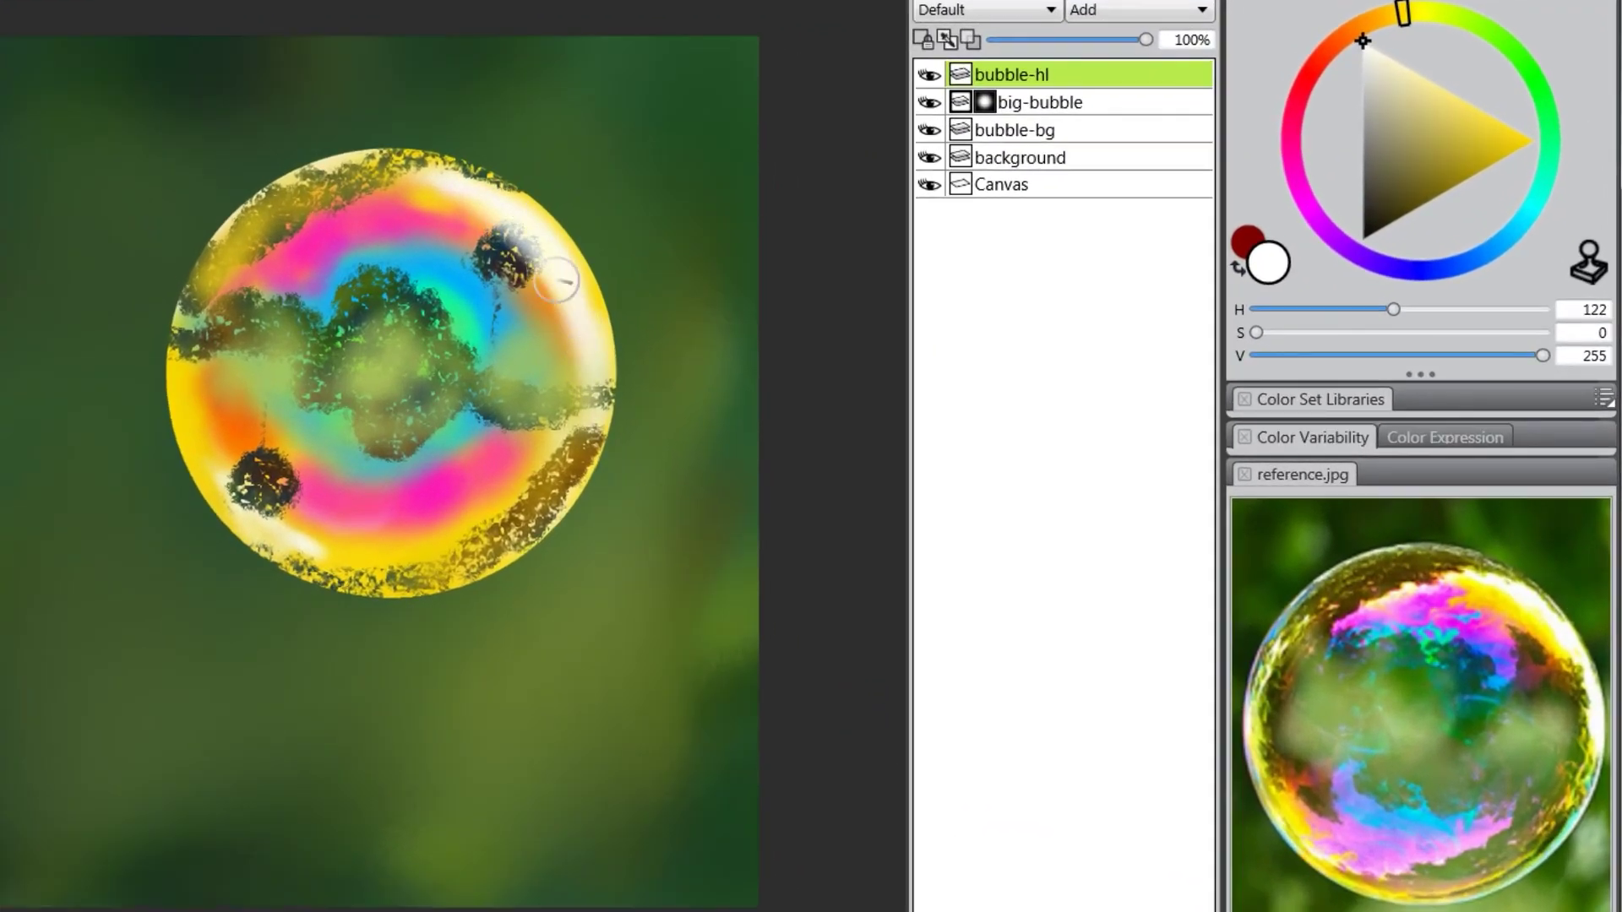
{"action": "left_click_drag", "start_coordinate": [556, 281], "coordinate": [515, 238]}
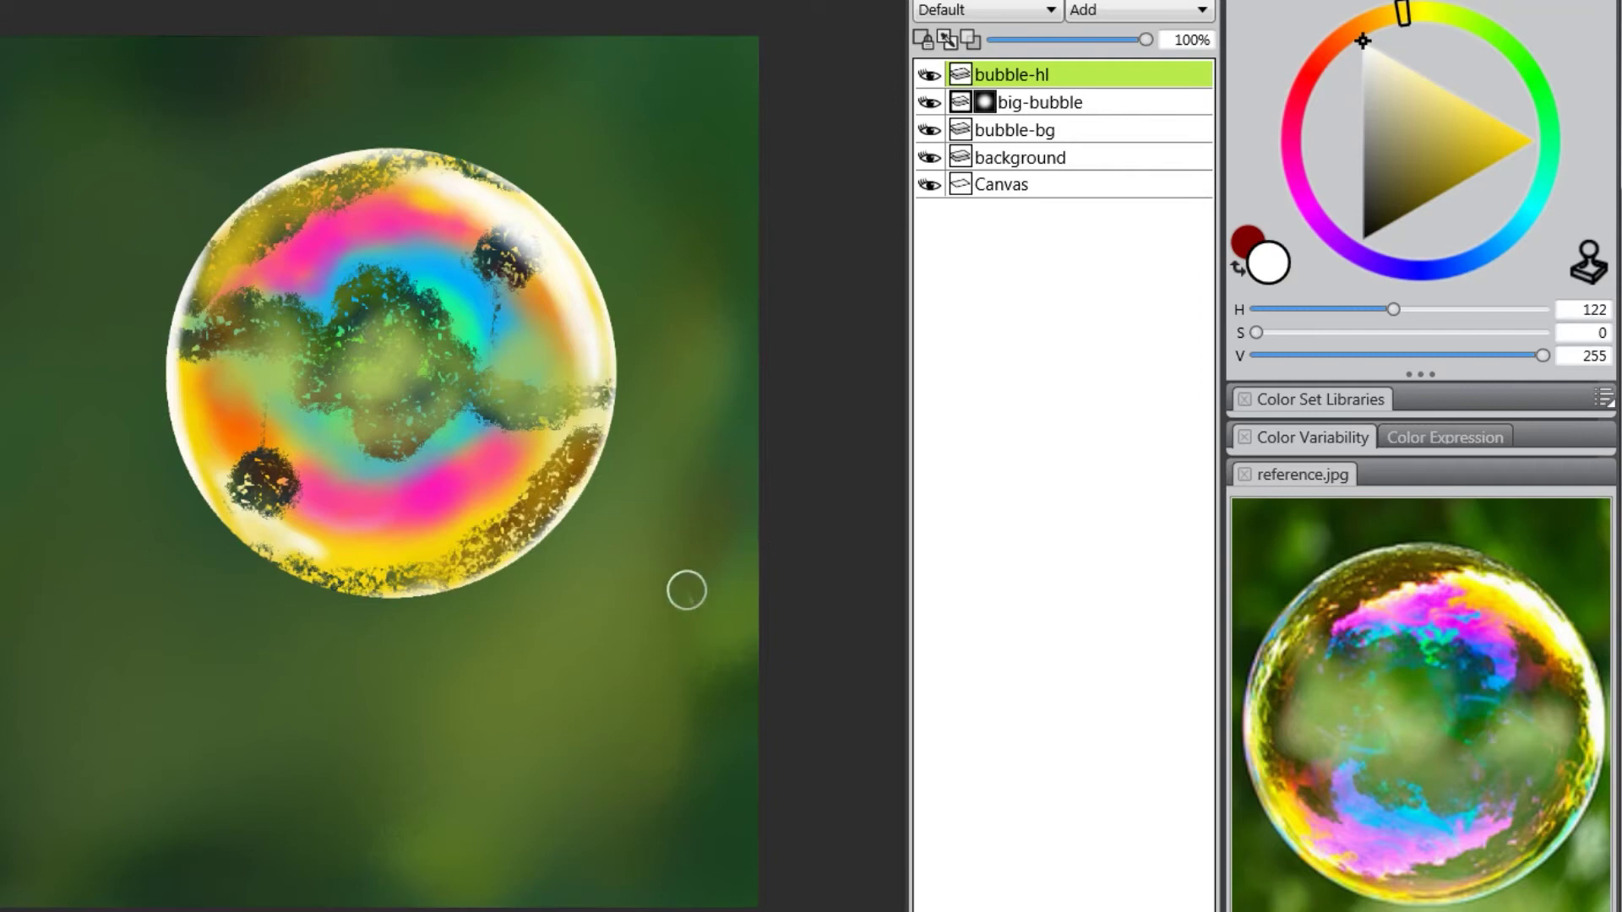
{"action": "mouse_move", "coordinate": [181, 350]}
{"action": "left_mouse_down"}
{"action": "mouse_move", "coordinate": [181, 453]}
{"action": "mouse_move", "coordinate": [236, 535]}
{"action": "mouse_move", "coordinate": [532, 568]}
{"action": "mouse_move", "coordinate": [437, 611]}
{"action": "left_mouse_up"}
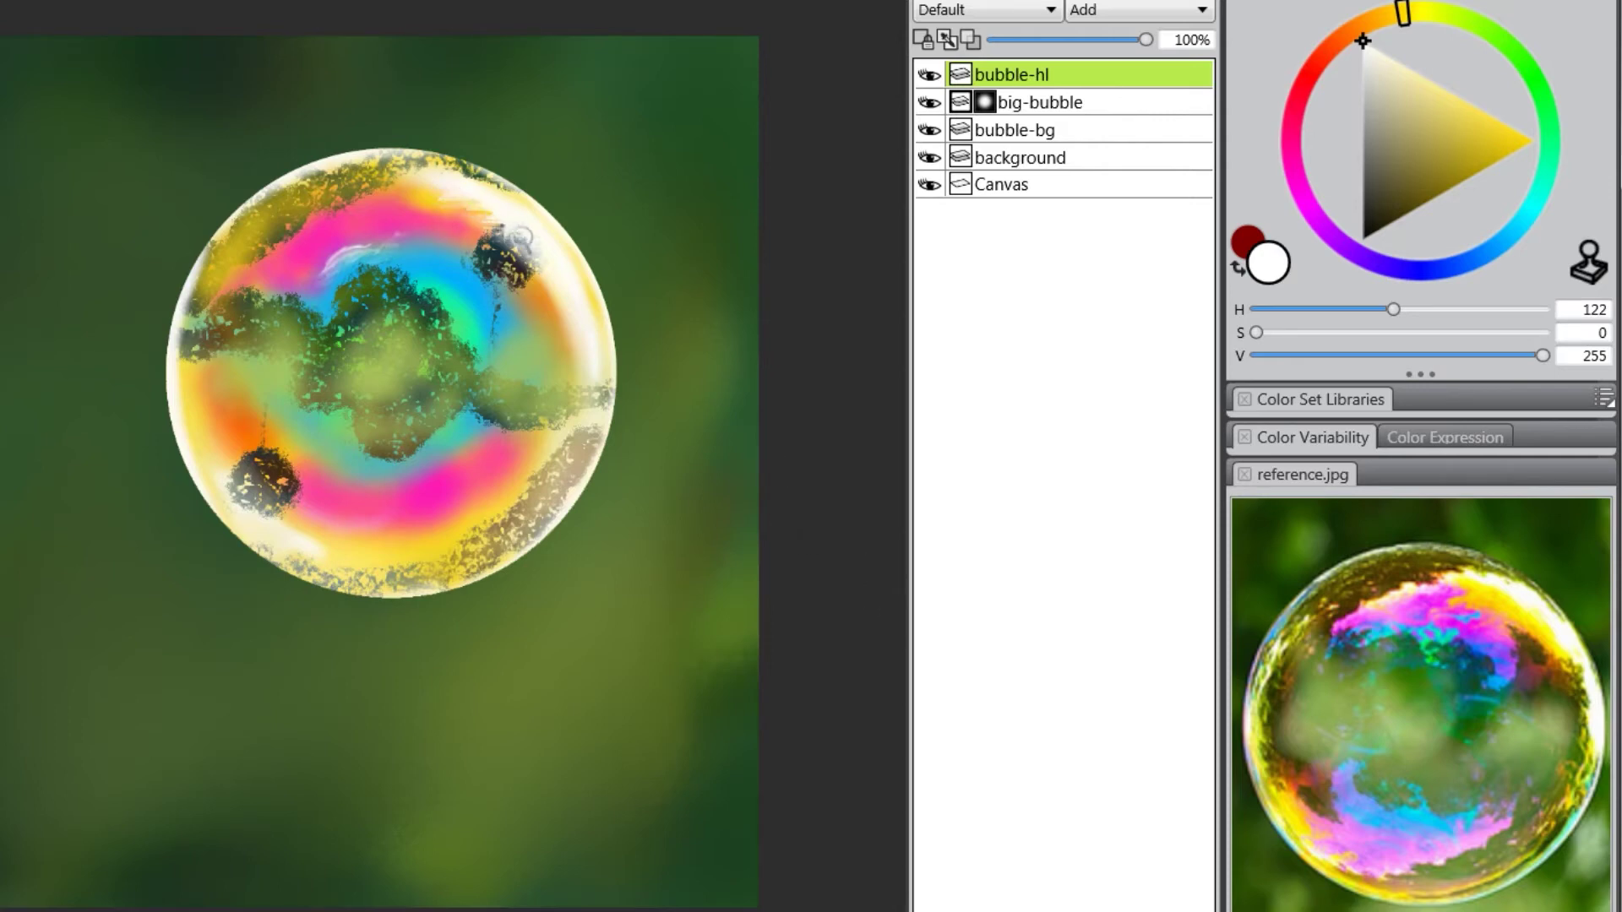
{"action": "left_click_drag", "start_coordinate": [543, 261], "coordinate": [577, 345]}
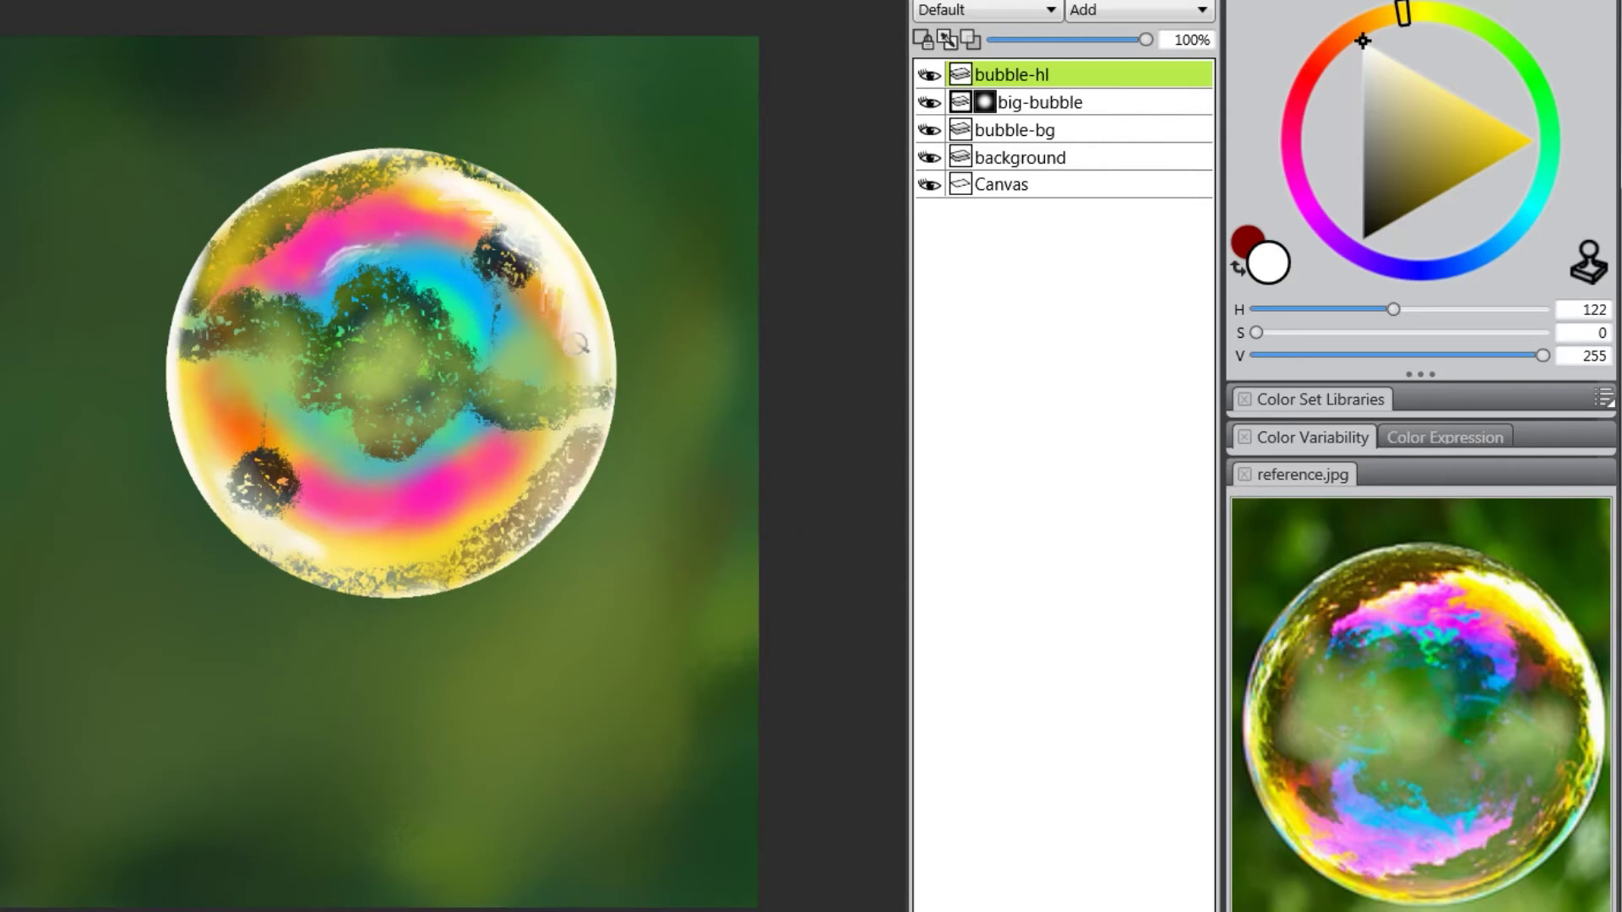
{"action": "left_click_drag", "start_coordinate": [534, 278], "coordinate": [505, 233]}
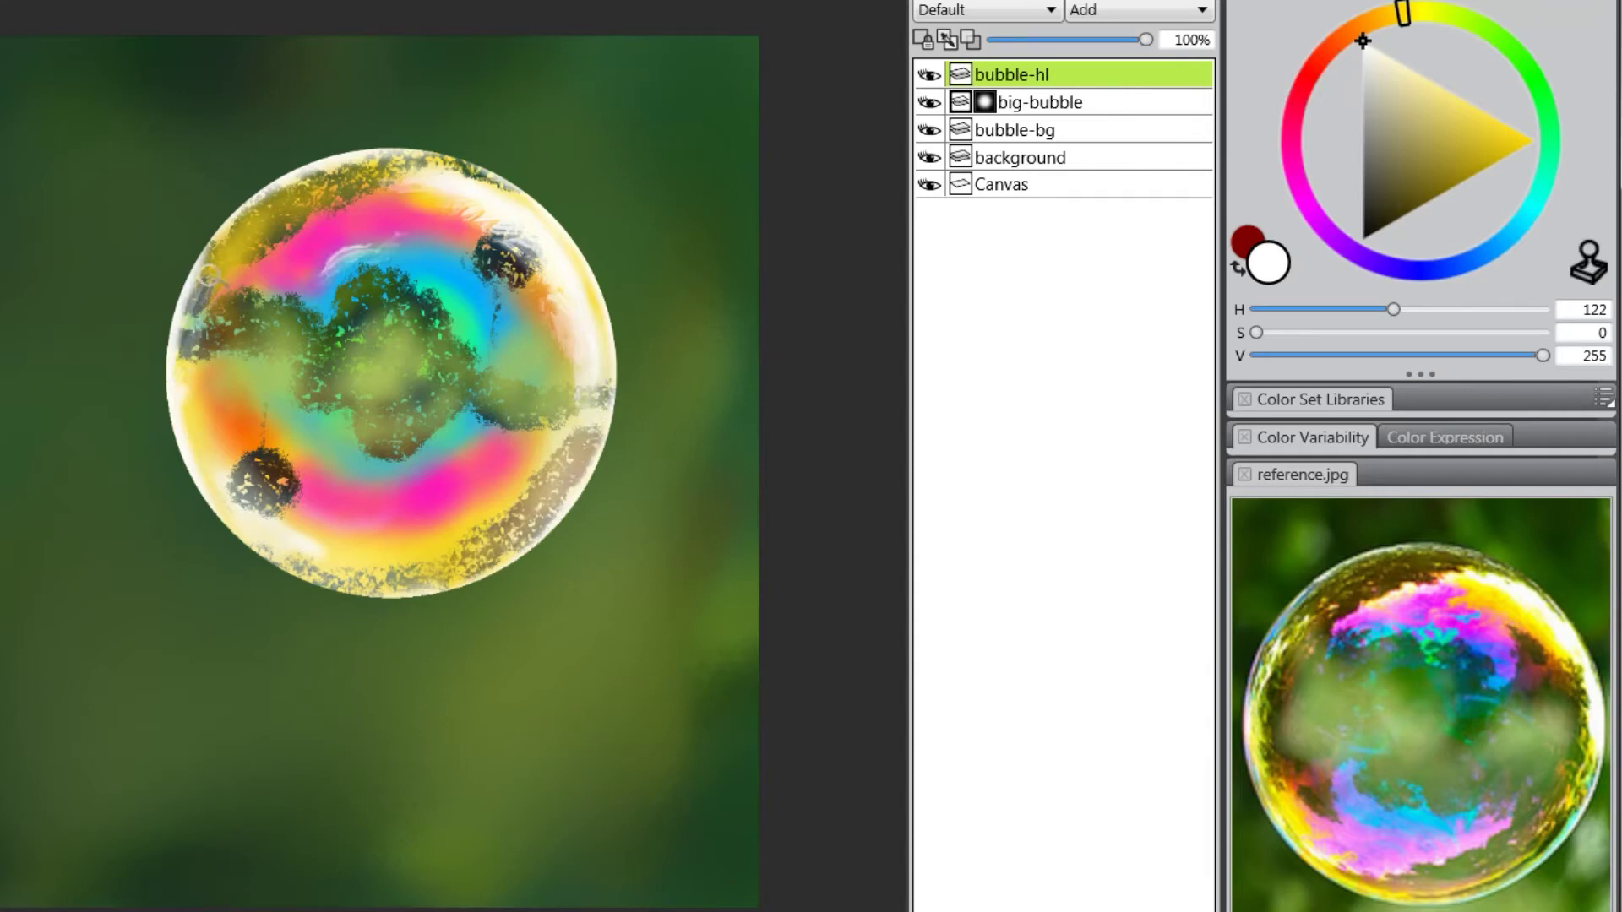
{"action": "left_click_drag", "start_coordinate": [200, 289], "coordinate": [217, 262]}
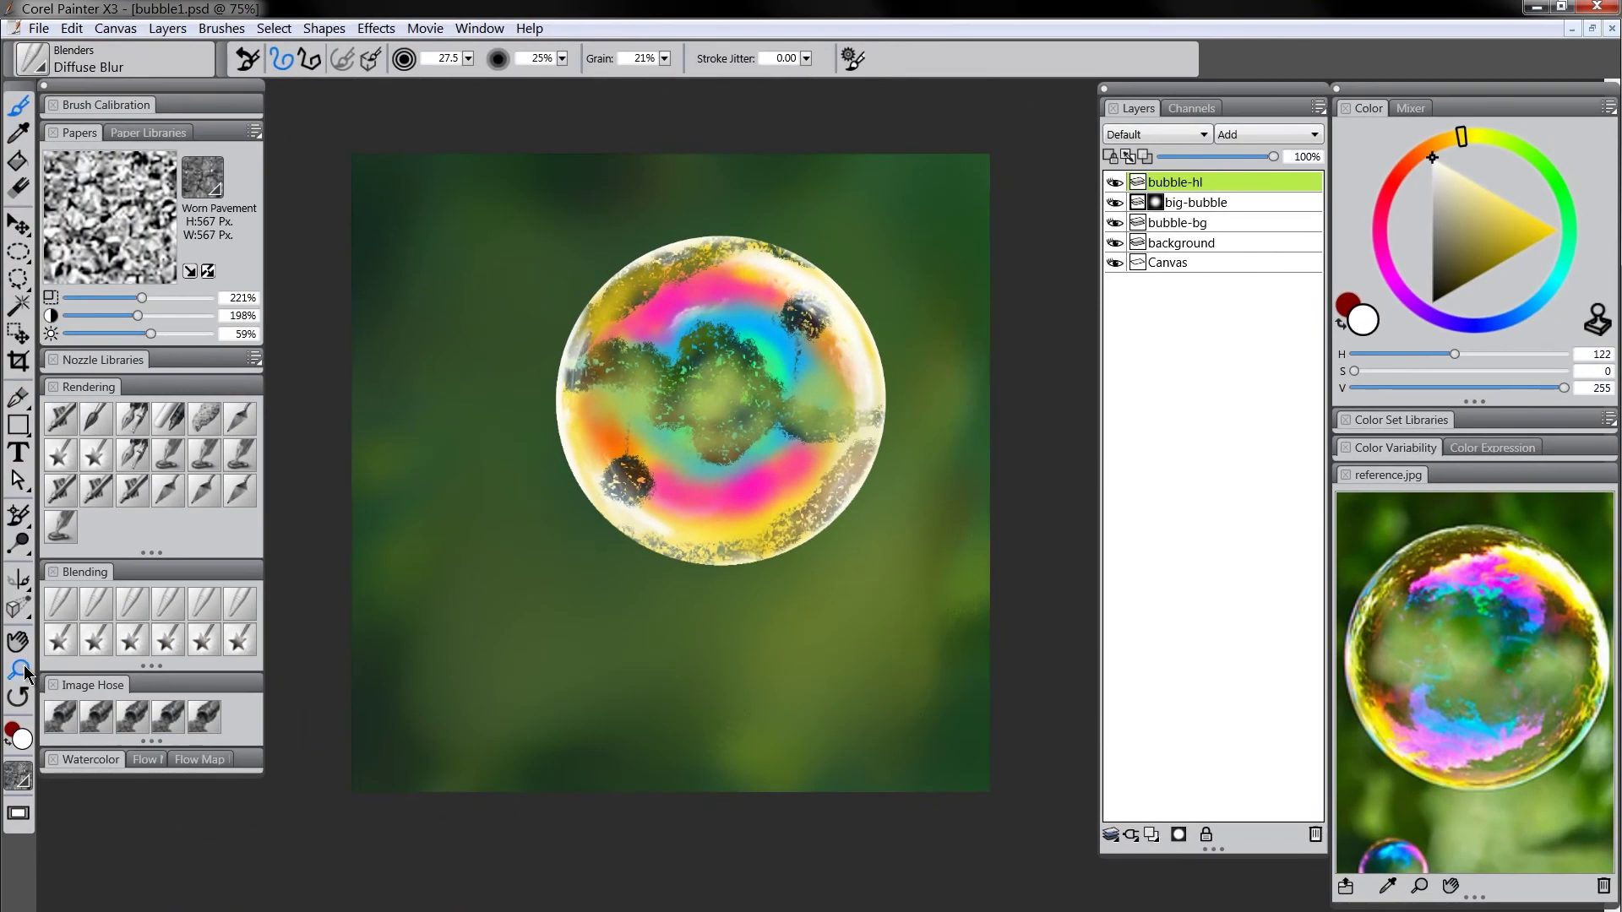
{"action": "left_click", "coordinate": [18, 670]}
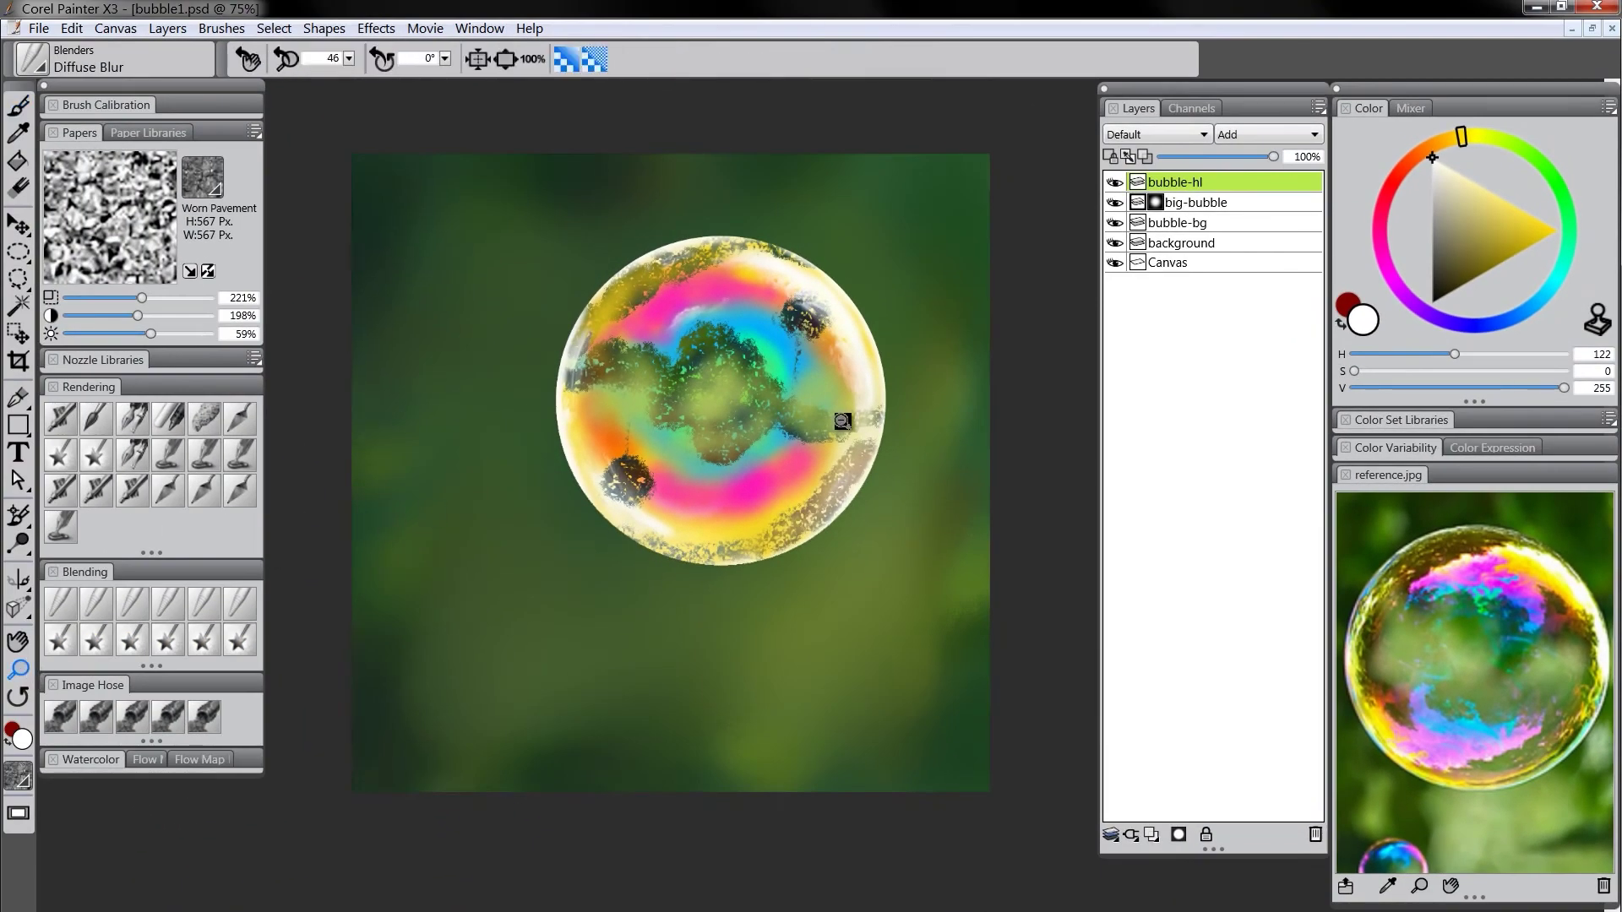
{"action": "scroll", "coordinate": [824, 452], "scroll_direction": "down", "scroll_amount": 7}
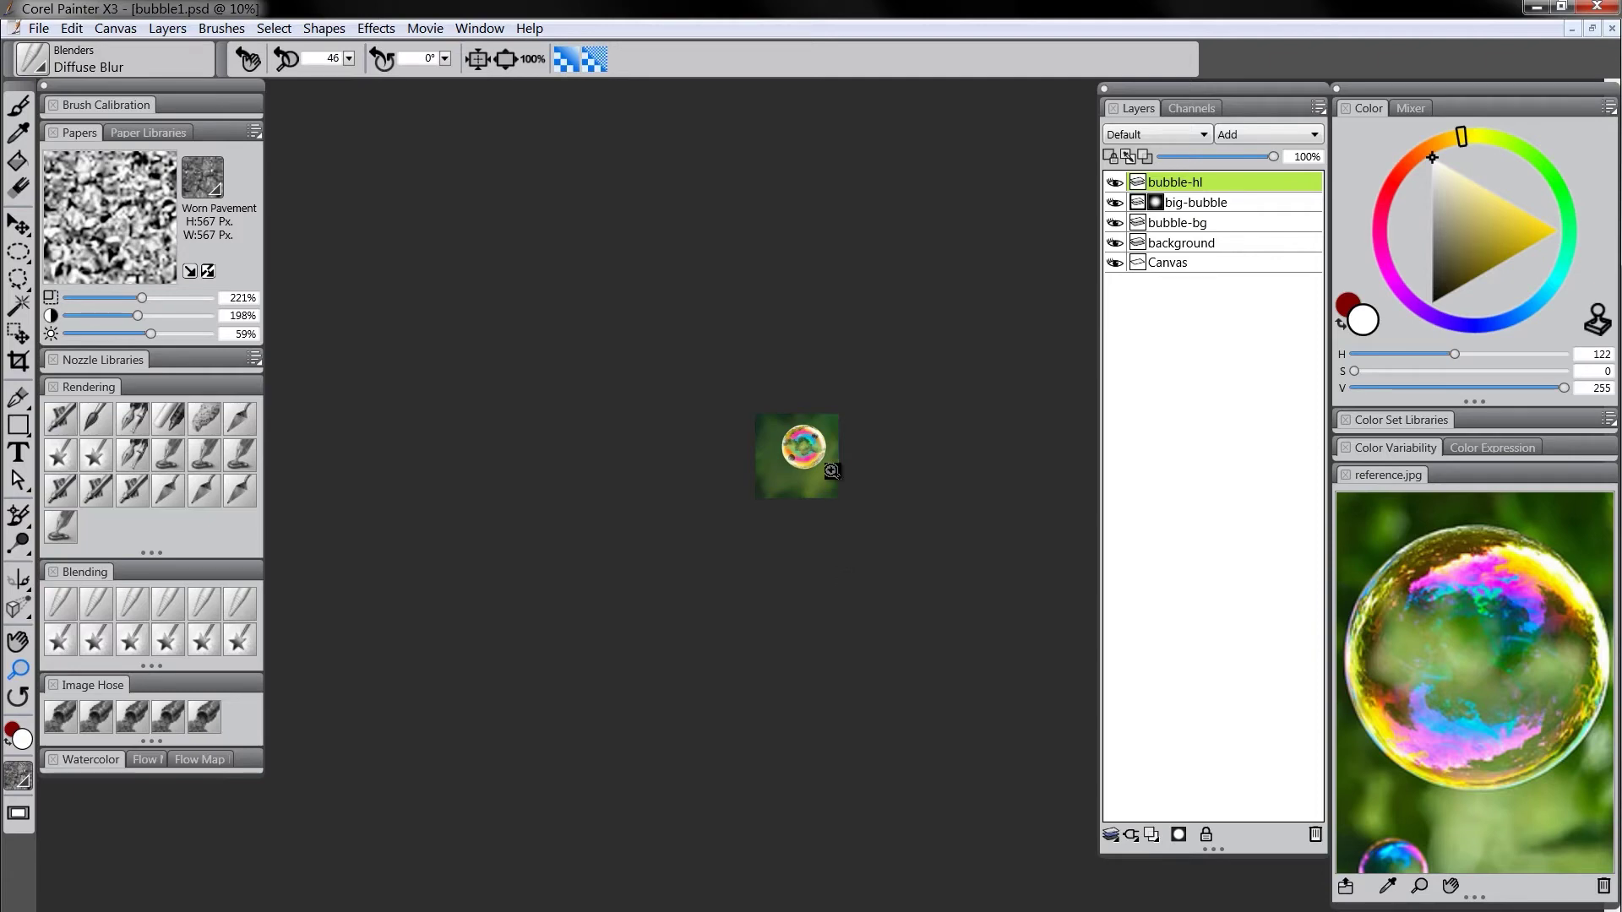
{"action": "scroll", "coordinate": [832, 470], "scroll_direction": "up", "scroll_amount": 7}
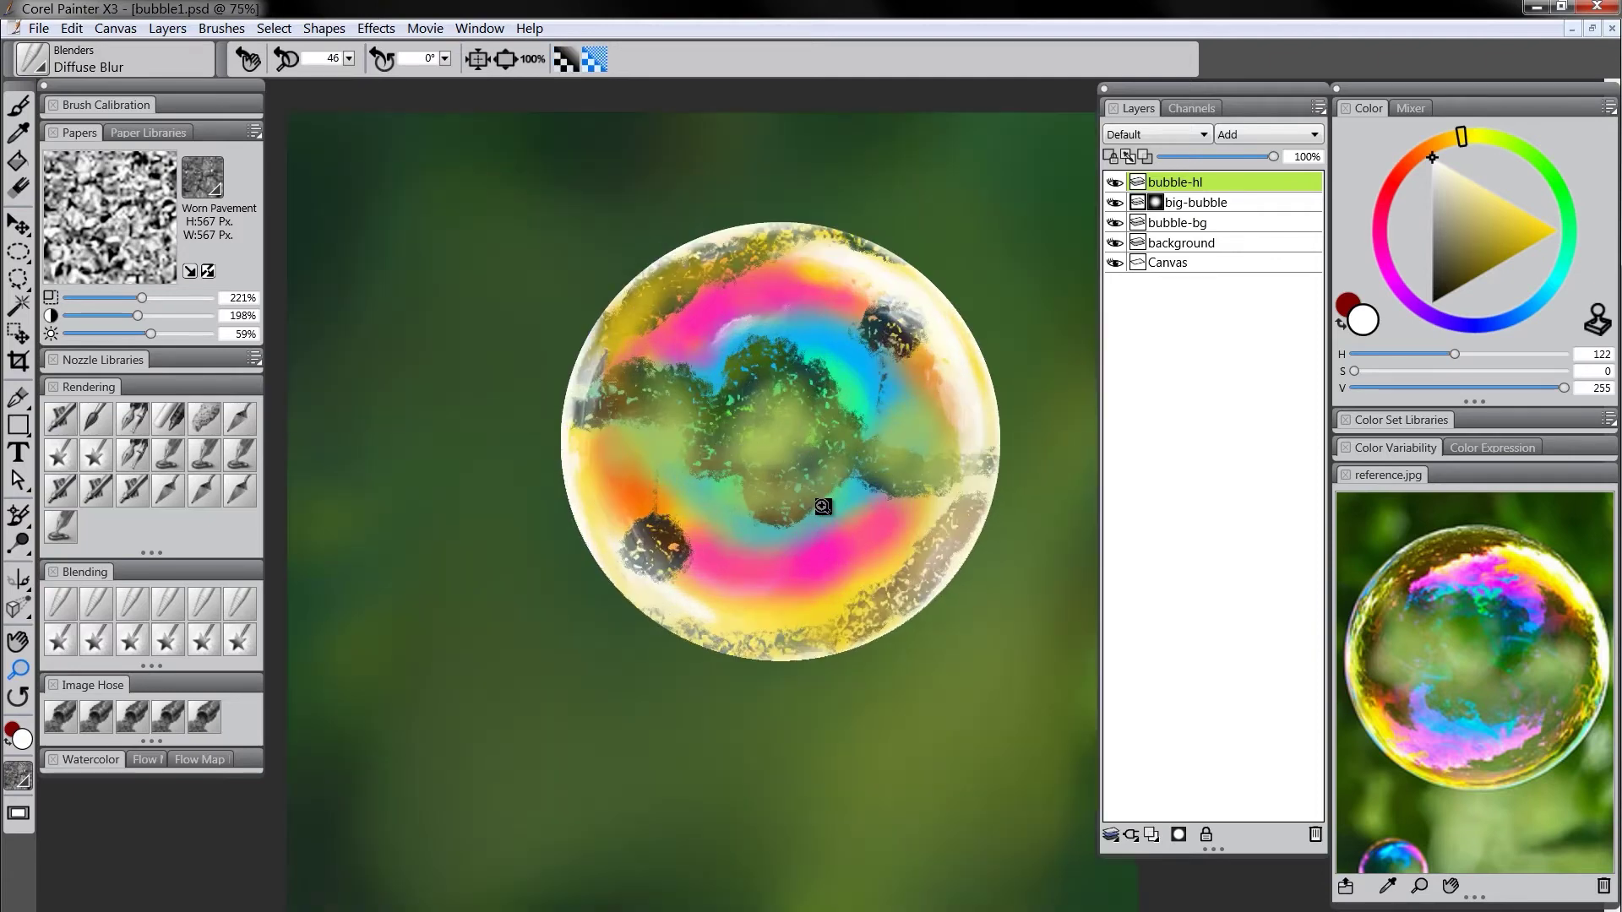
{"action": "scroll", "coordinate": [823, 506], "scroll_direction": "up", "scroll_amount": 1}
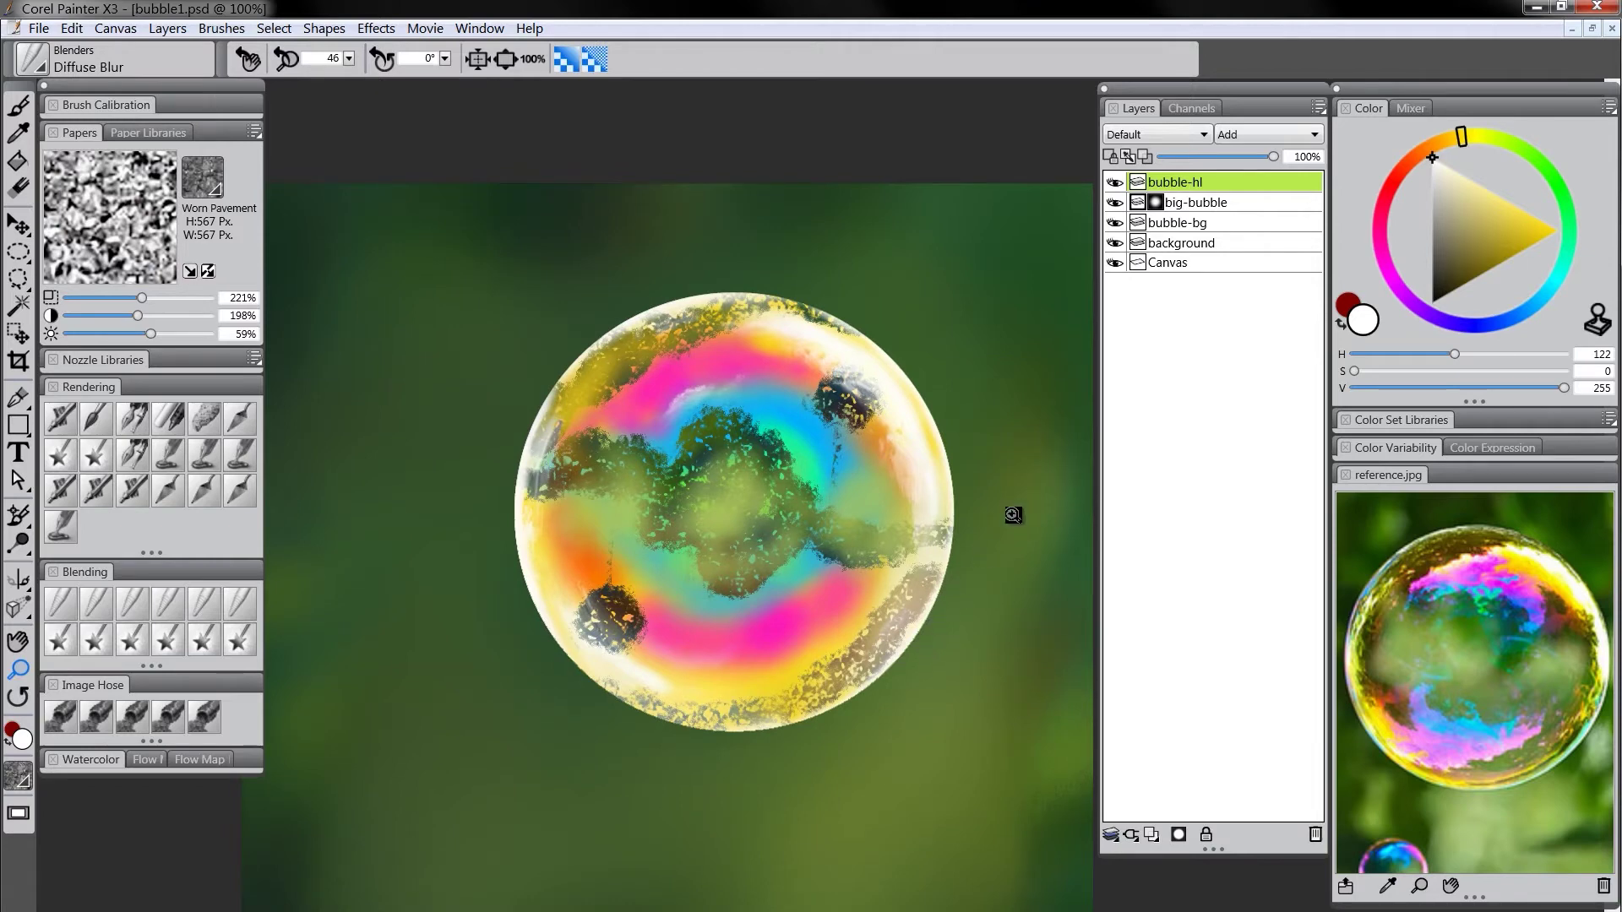
{"action": "left_click", "coordinate": [1175, 204]}
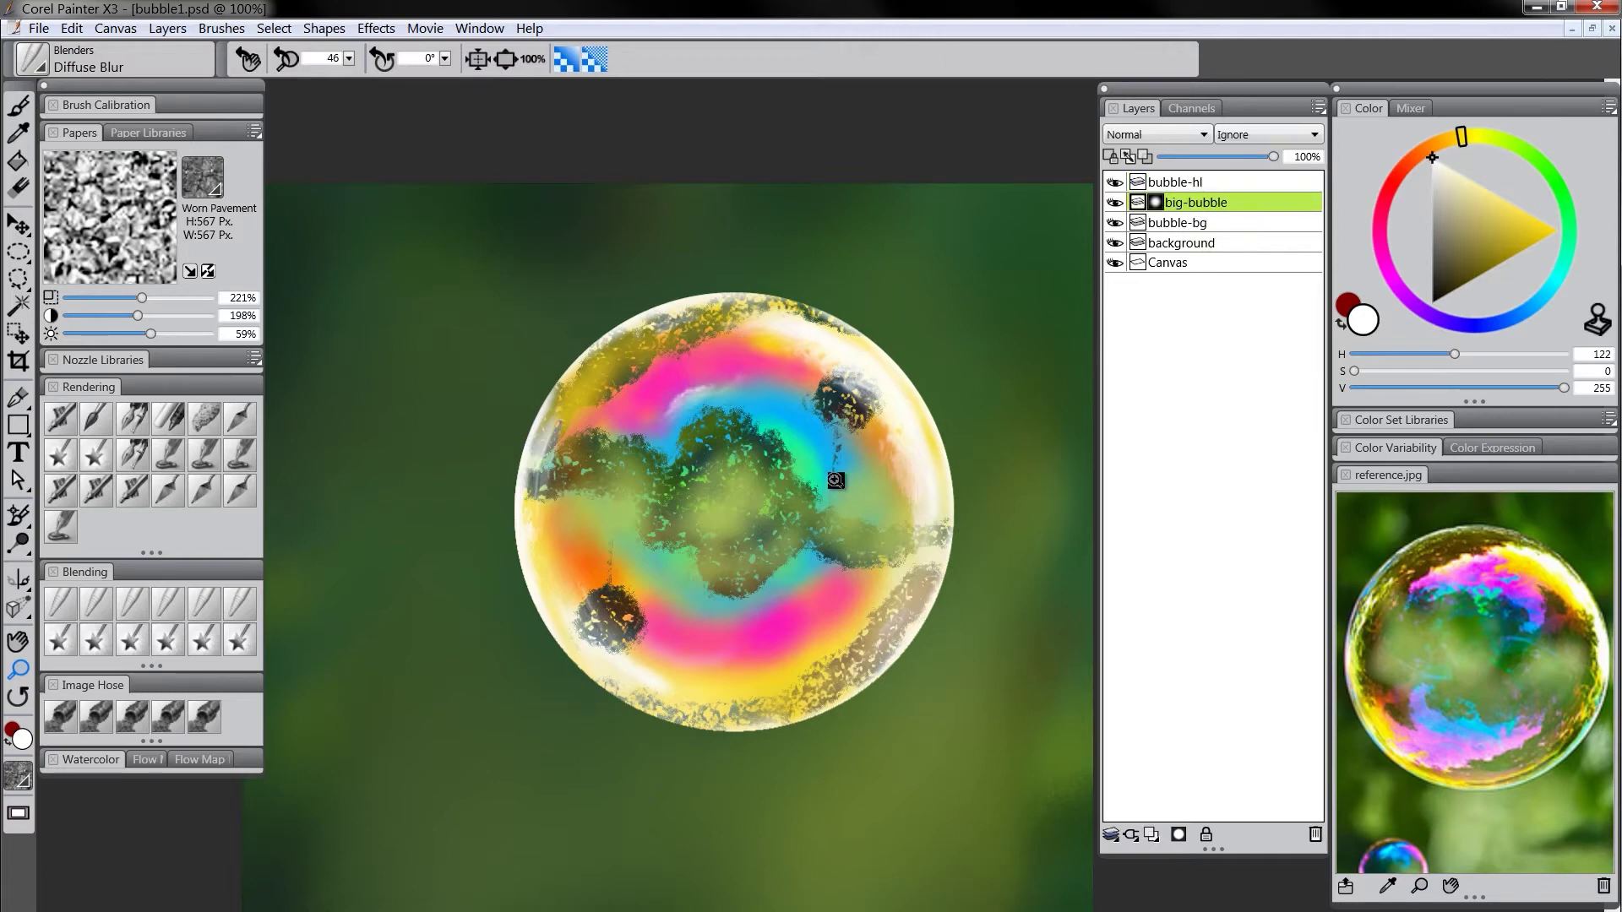
{"action": "left_click", "coordinate": [758, 589], "text": "alt"}
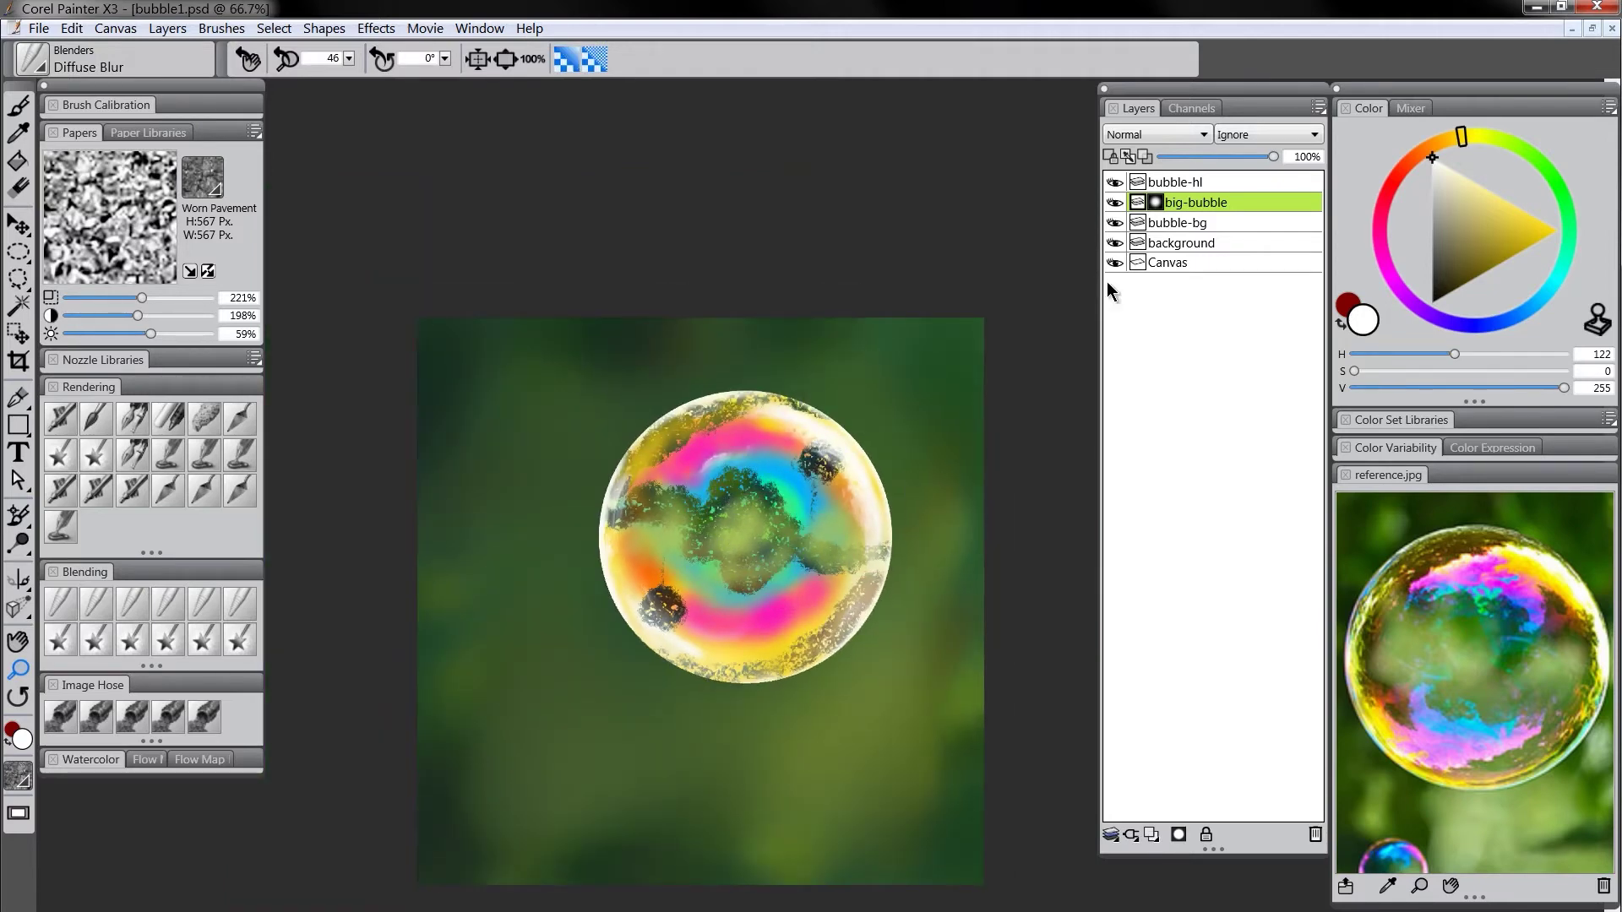
Airbrush blurred pale yellow-green light spots (H 142, S 255, V 218) on the background layer below the bubble at brush size 51.4
{"action": "left_click", "coordinate": [1191, 240]}
{"action": "left_click", "coordinate": [65, 425]}
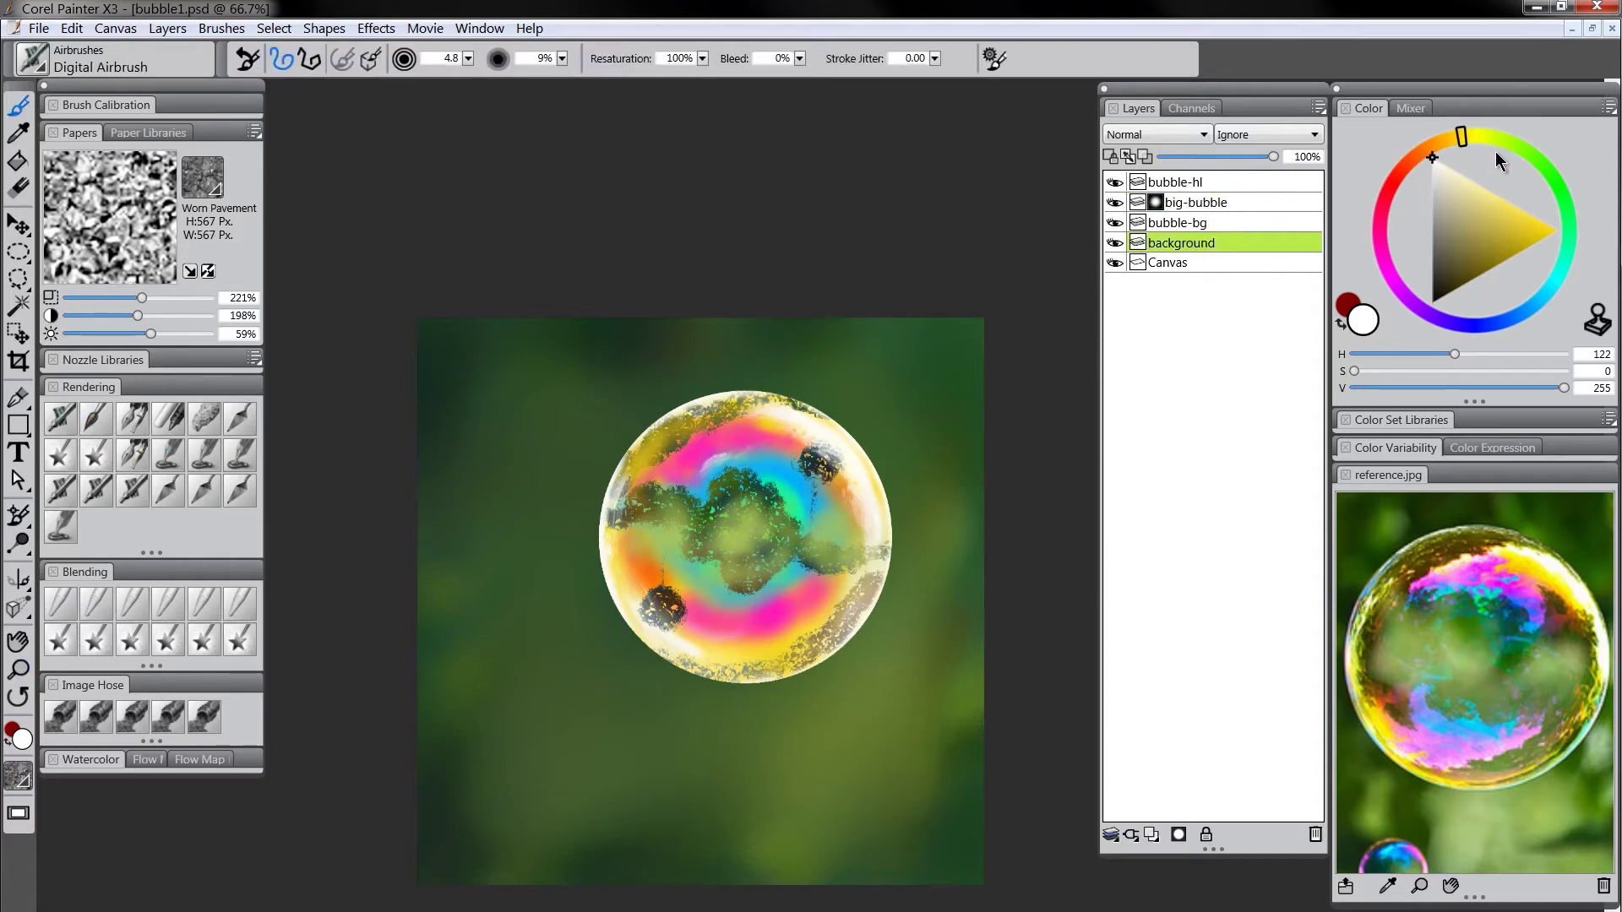
{"action": "left_click_drag", "start_coordinate": [1477, 207], "coordinate": [1470, 179]}
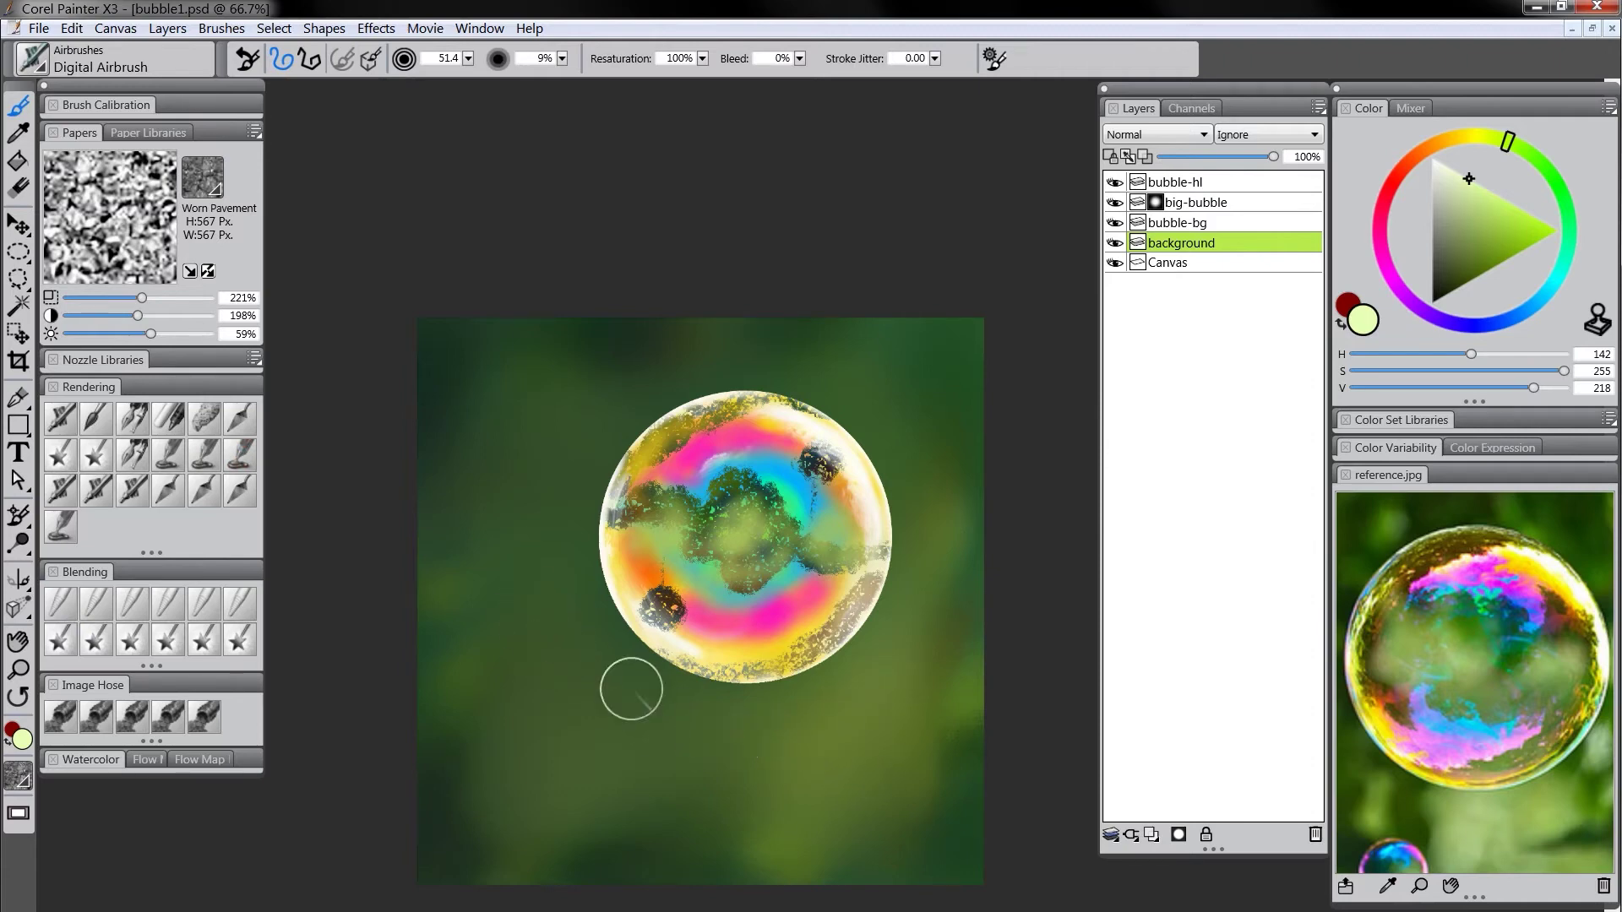
{"action": "mouse_move", "coordinate": [832, 755]}
{"action": "left_mouse_down"}
{"action": "mouse_move", "coordinate": [807, 786]}
{"action": "mouse_move", "coordinate": [816, 839]}
{"action": "left_mouse_up"}
{"action": "left_click_drag", "start_coordinate": [836, 697], "coordinate": [733, 728]}
{"action": "mouse_move", "coordinate": [883, 663]}
{"action": "left_mouse_down"}
{"action": "mouse_move", "coordinate": [903, 652]}
{"action": "mouse_move", "coordinate": [880, 669]}
{"action": "left_mouse_up"}
{"action": "left_click_drag", "start_coordinate": [649, 744], "coordinate": [615, 775]}
{"action": "left_click", "coordinate": [644, 680]}
{"action": "left_click", "coordinate": [575, 735]}
{"action": "left_click", "coordinate": [530, 801]}
{"action": "left_click", "coordinate": [562, 652]}
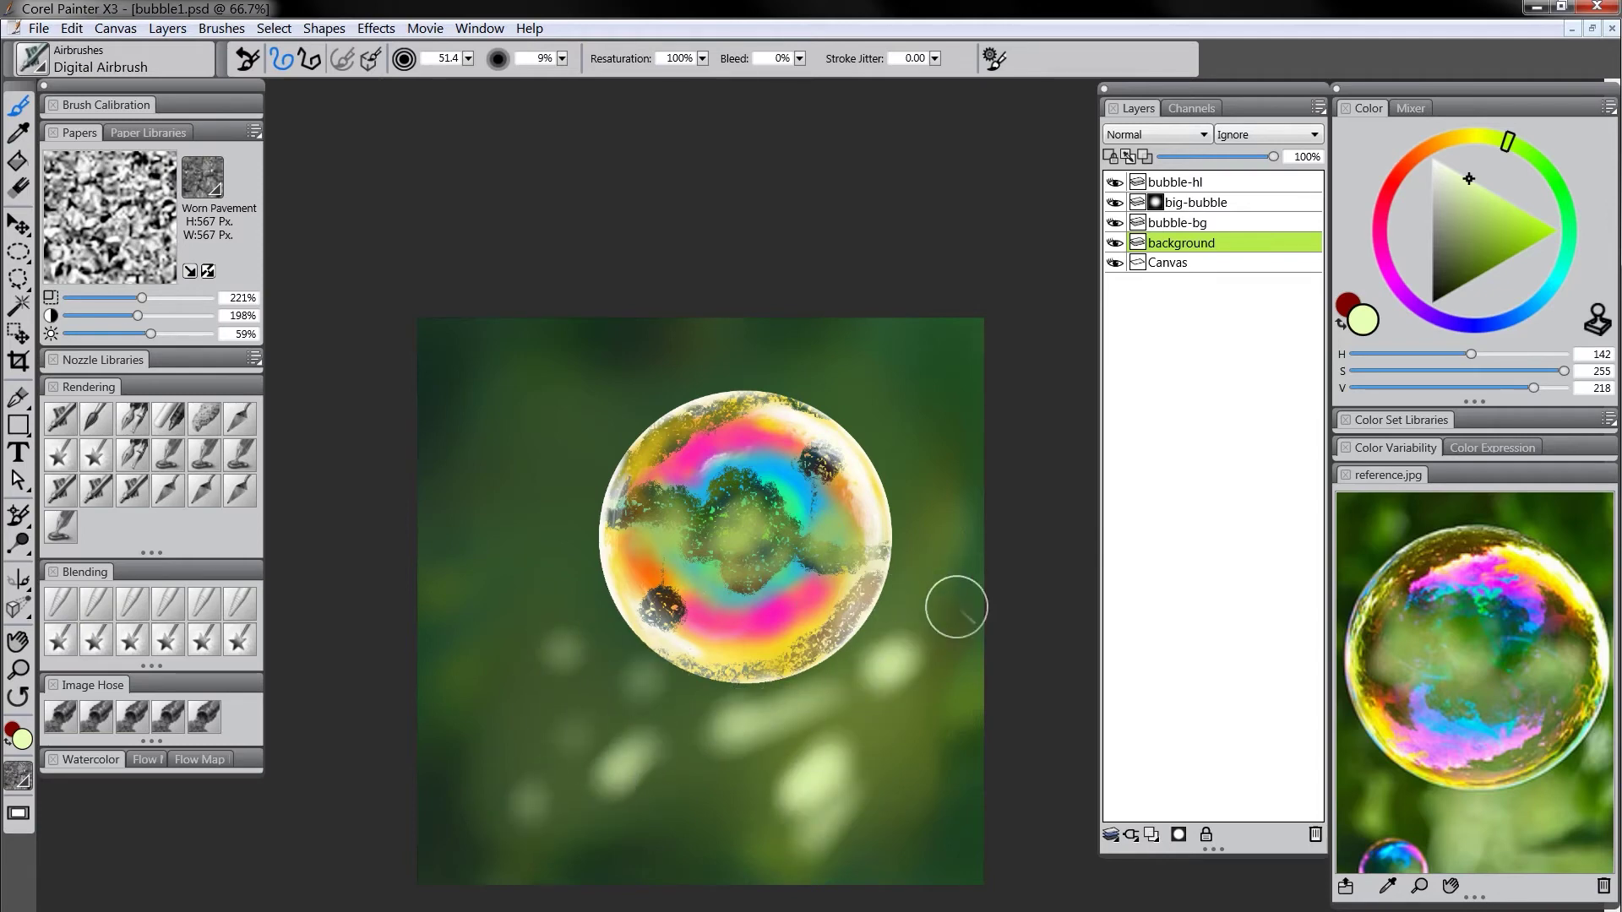
Airbrush green foliage dabs (H 152, S 180, V 105) on the background above and to both sides of the bubble
{"action": "left_click", "coordinate": [1507, 245]}
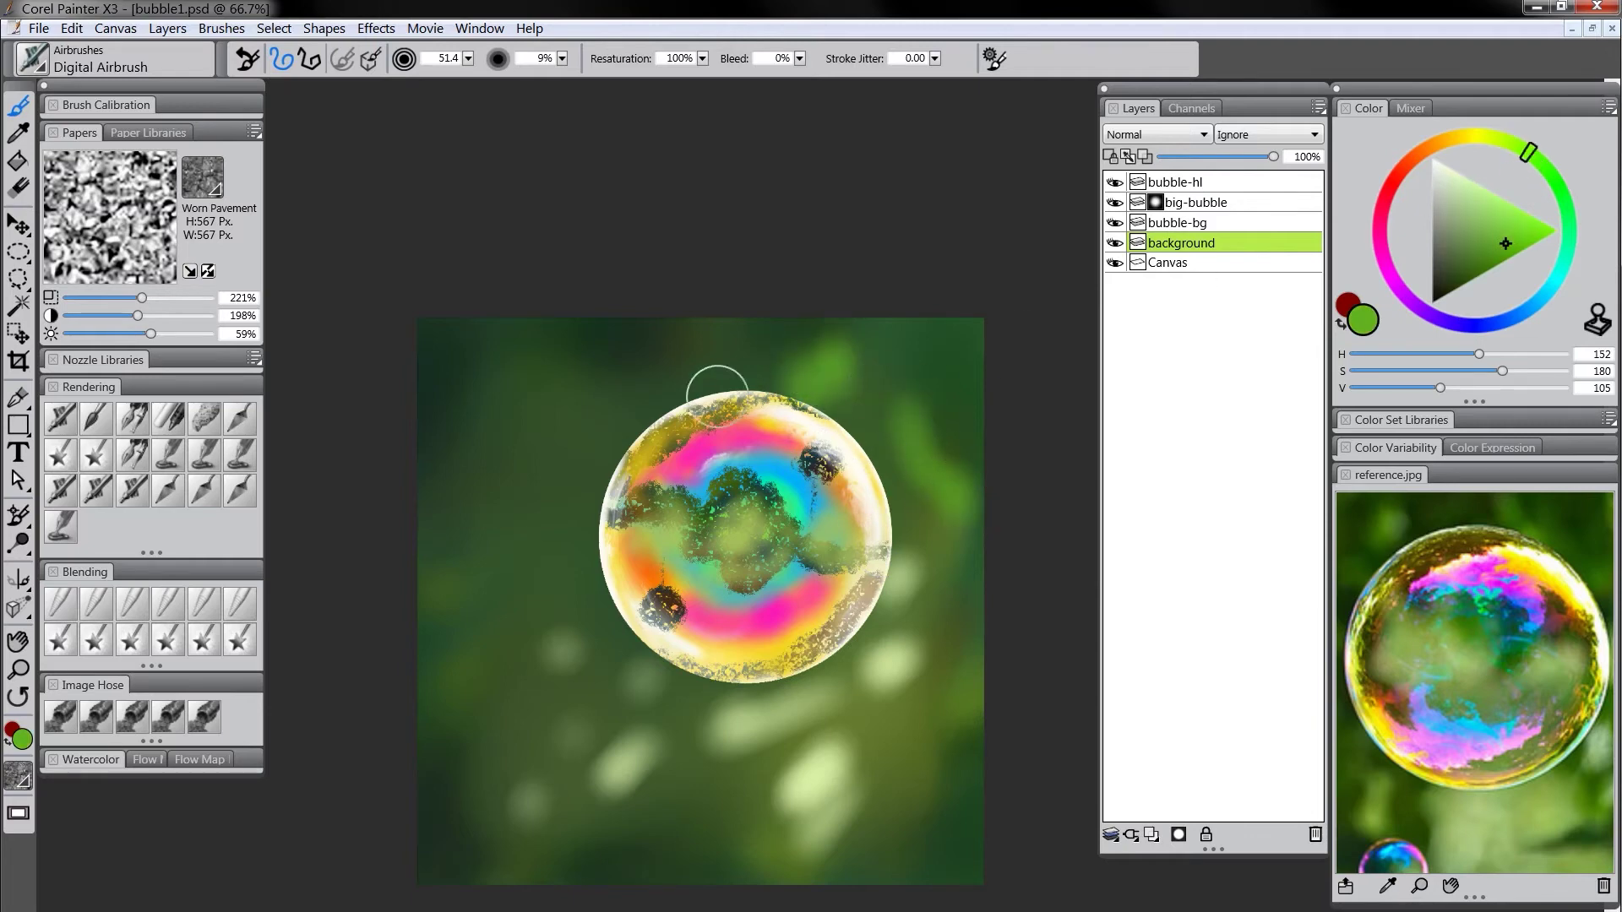
{"action": "left_click_drag", "start_coordinate": [655, 343], "coordinate": [626, 394]}
{"action": "left_click_drag", "start_coordinate": [551, 470], "coordinate": [530, 429]}
{"action": "left_click_drag", "start_coordinate": [522, 554], "coordinate": [517, 580]}
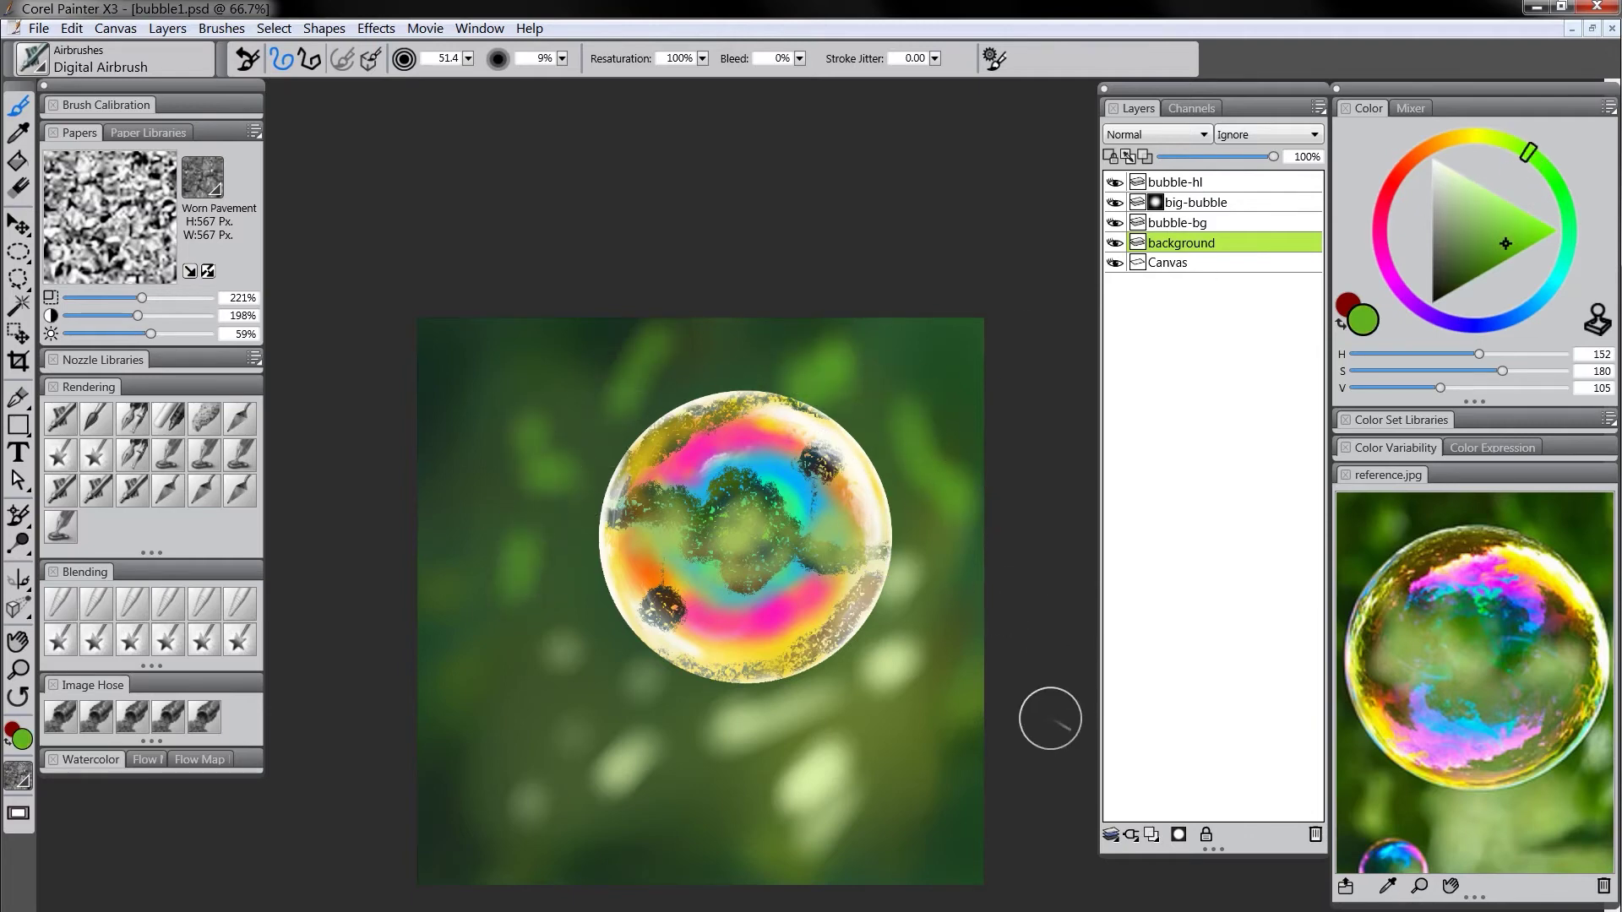
Airbrush mustard dabs (H 123, S 142, V 122) among the light spots below the bubble
{"action": "left_click", "coordinate": [1465, 138]}
{"action": "left_click", "coordinate": [1499, 234]}
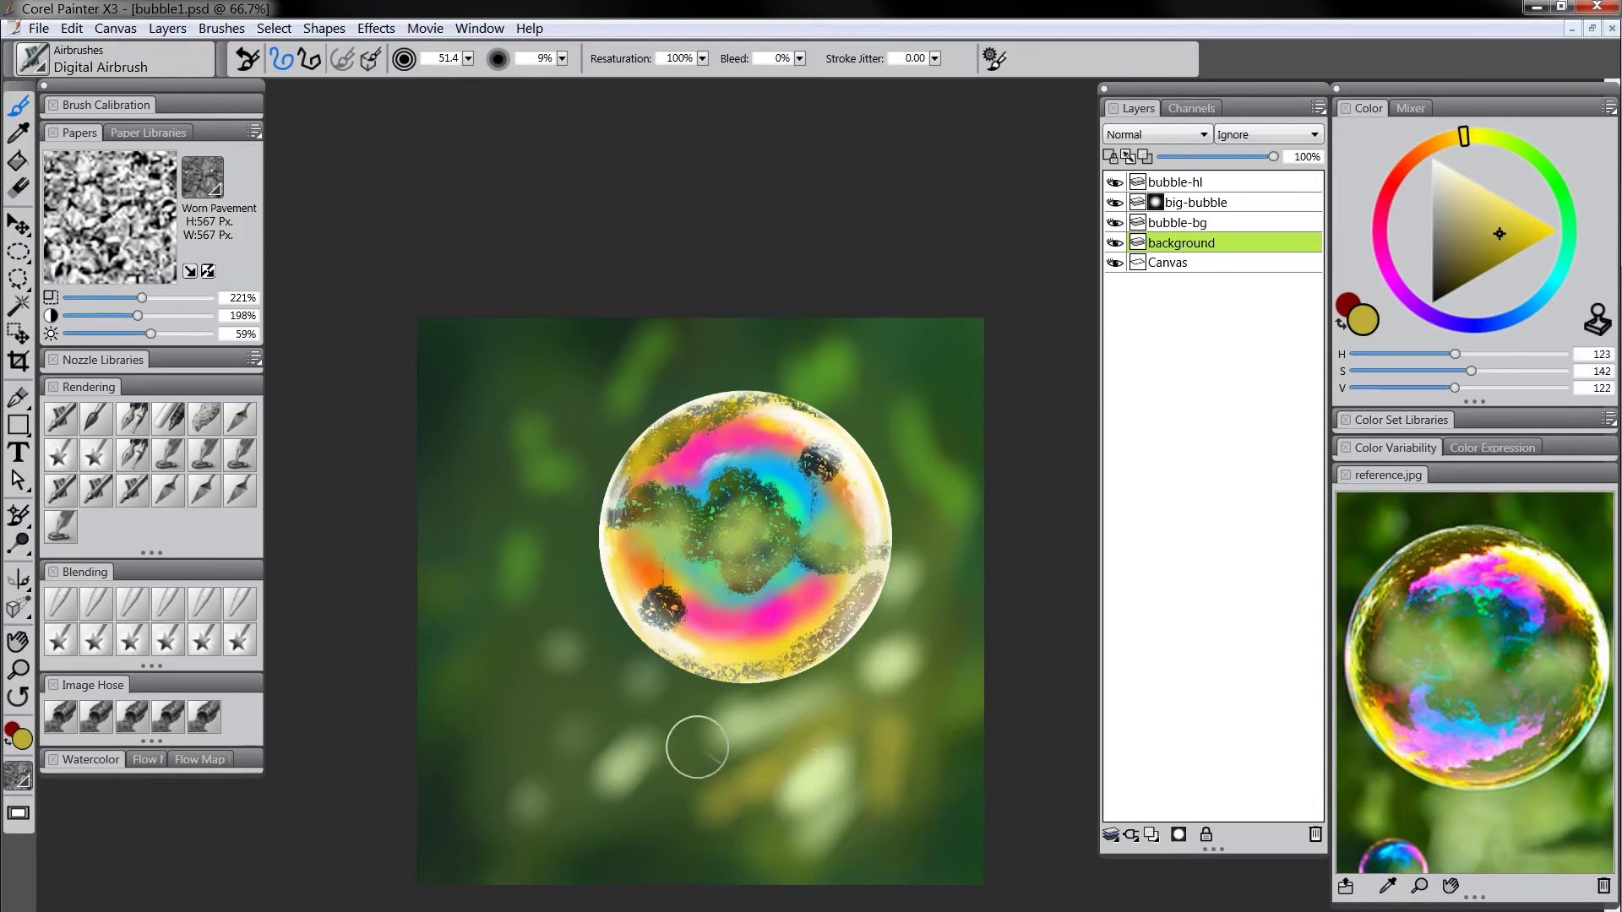
{"action": "left_click", "coordinate": [667, 713]}
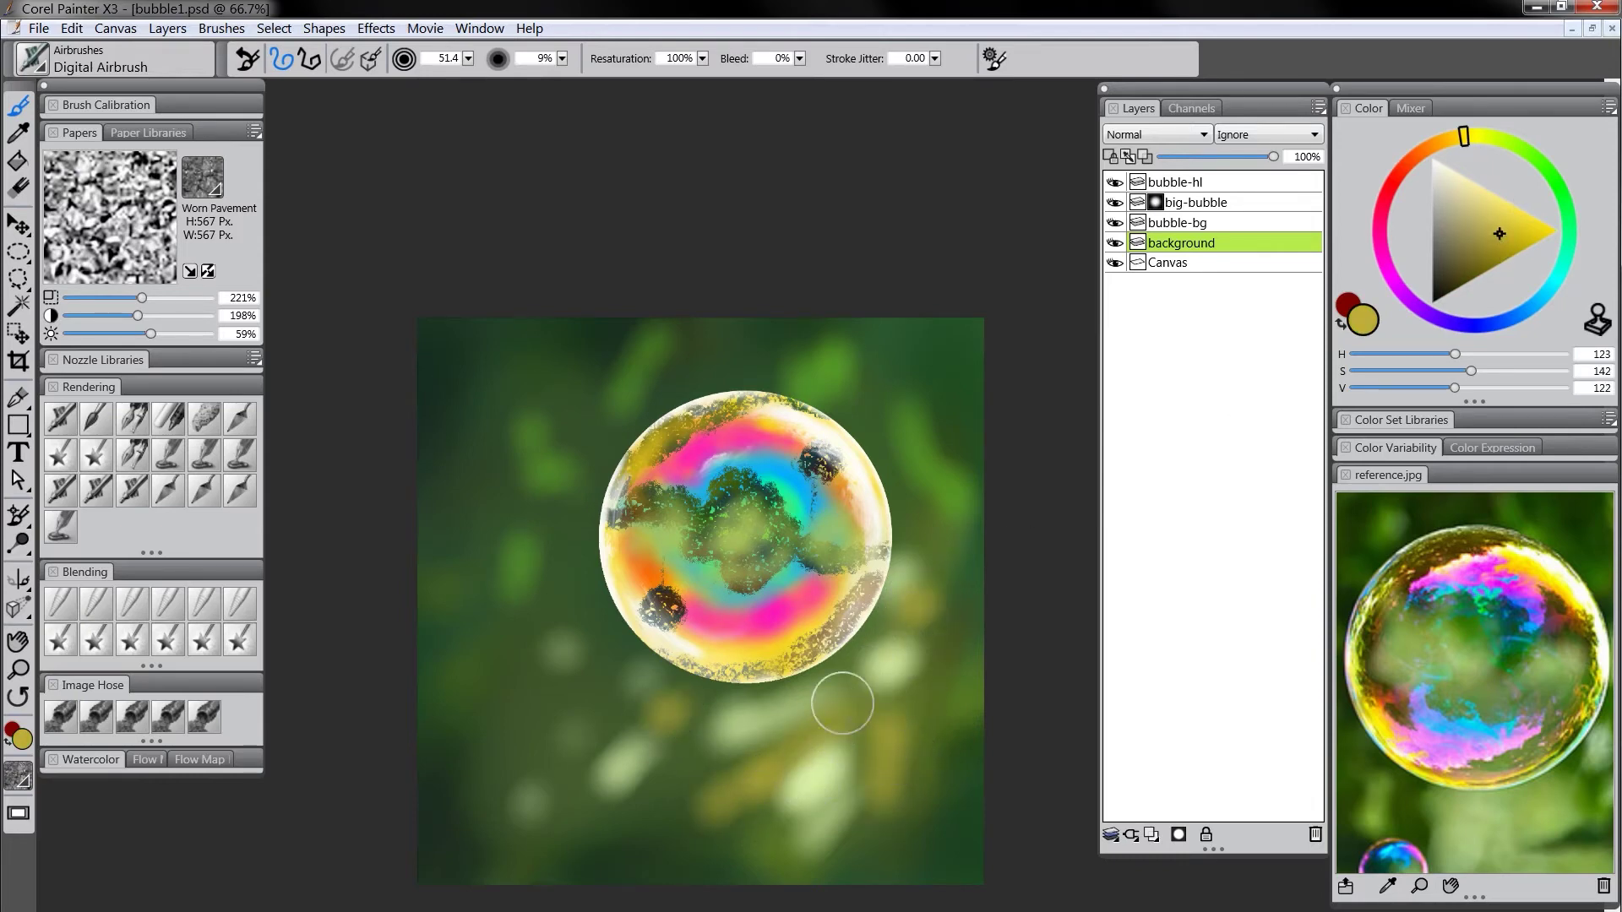
Airbrush dark green shadows (H 181, S 144, V 24) along the background's edges and between the lower light spots
{"action": "left_click", "coordinate": [1537, 180]}
{"action": "left_click", "coordinate": [1565, 211]}
{"action": "left_click", "coordinate": [1447, 292]}
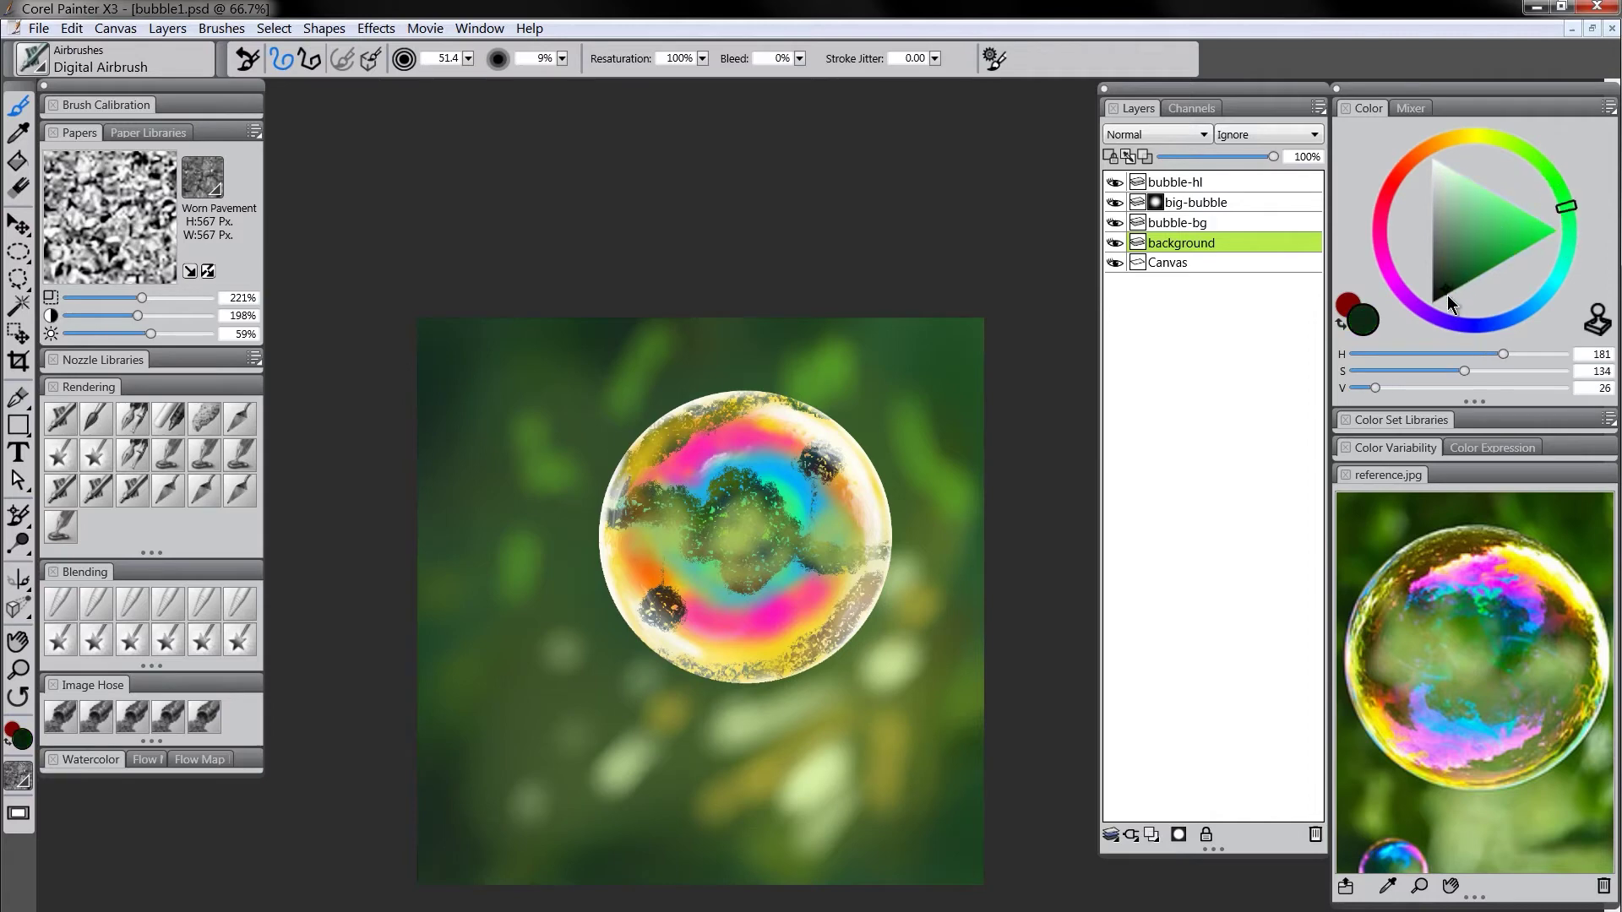
{"action": "left_click_drag", "start_coordinate": [436, 532], "coordinate": [477, 483]}
{"action": "left_click_drag", "start_coordinate": [539, 329], "coordinate": [528, 361]}
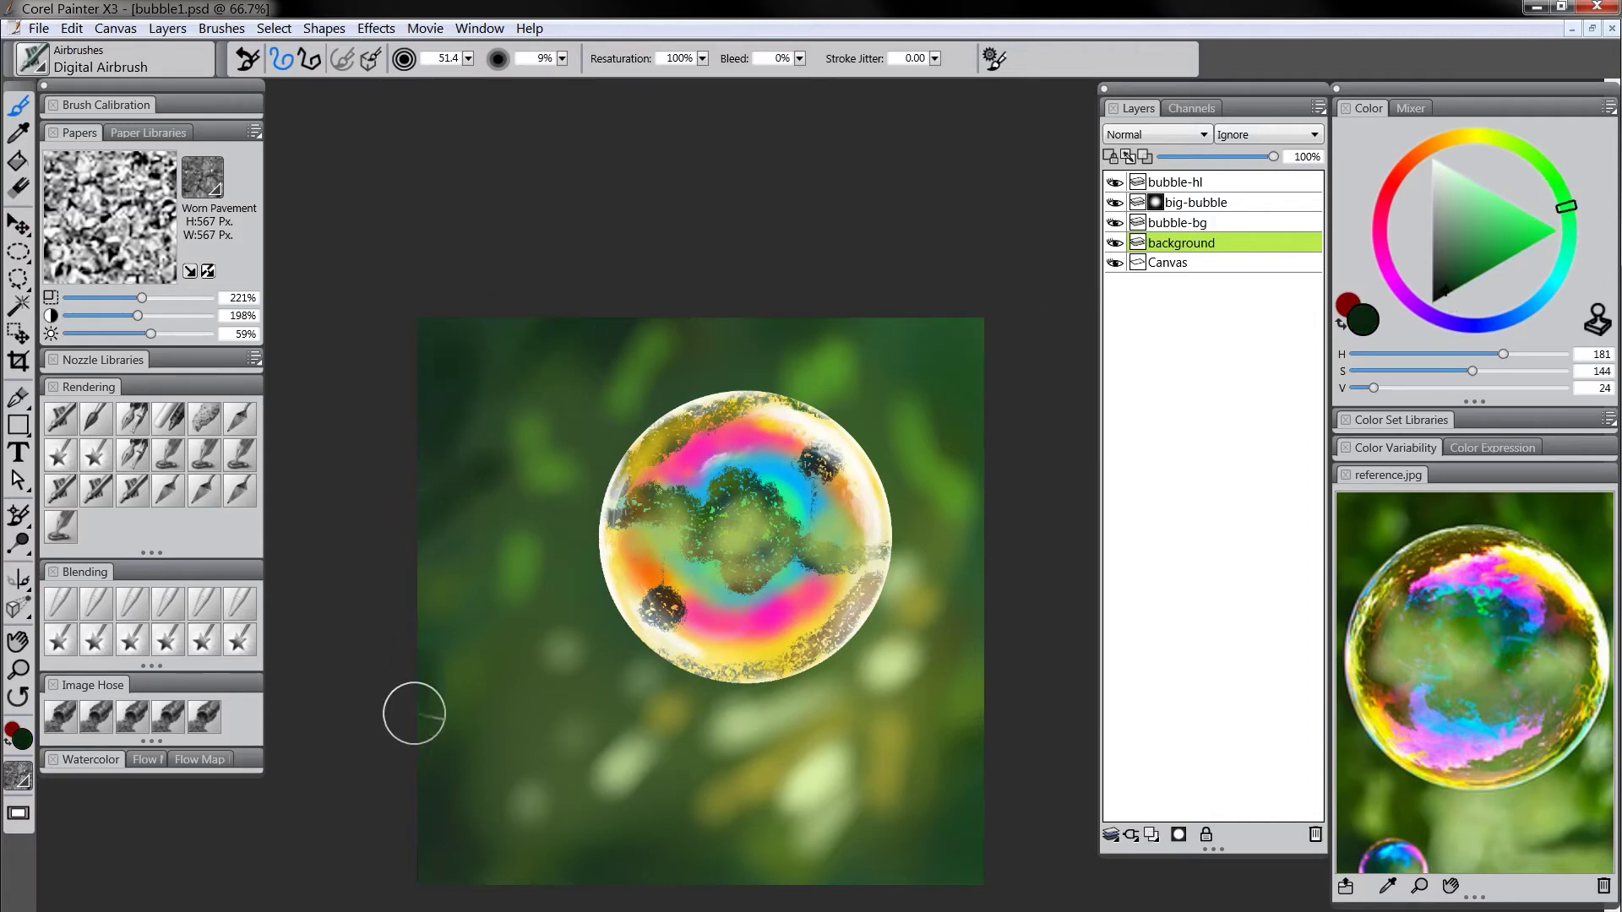
{"action": "left_click_drag", "start_coordinate": [414, 714], "coordinate": [448, 633]}
{"action": "mouse_move", "coordinate": [492, 724]}
{"action": "left_mouse_down"}
{"action": "mouse_move", "coordinate": [486, 871]}
{"action": "mouse_move", "coordinate": [570, 900]}
{"action": "mouse_move", "coordinate": [658, 883]}
{"action": "mouse_move", "coordinate": [833, 893]}
{"action": "mouse_move", "coordinate": [940, 832]}
{"action": "left_mouse_up"}
{"action": "left_click_drag", "start_coordinate": [989, 386], "coordinate": [887, 293]}
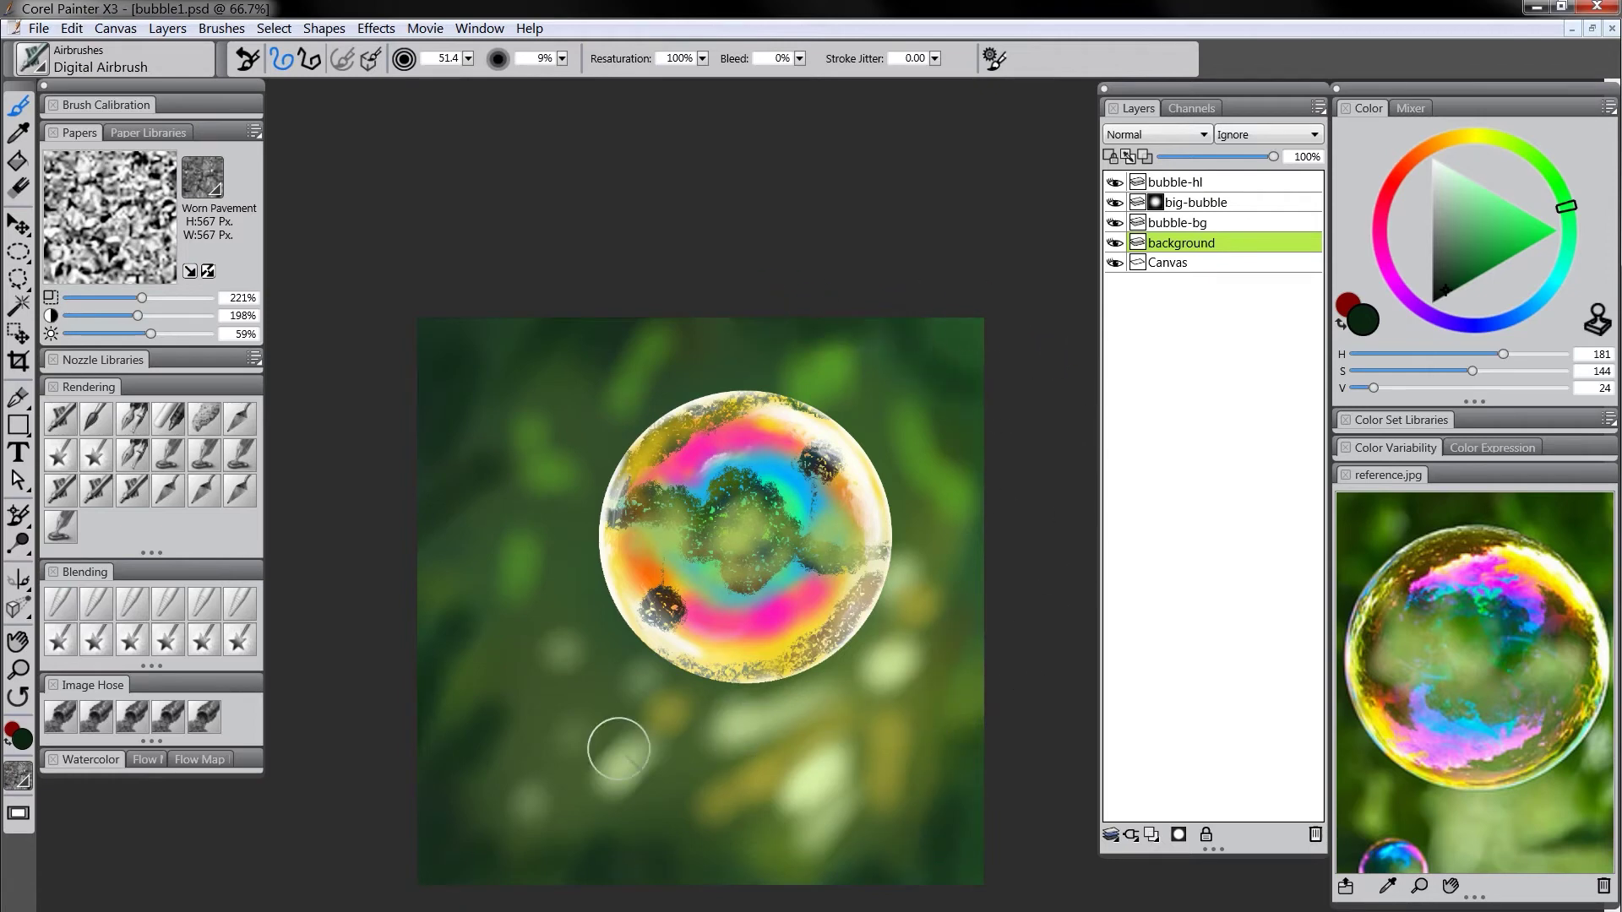
Soften the background's foliage dabs and light spots with the Diffuse Blur blender at size 119.7
{"action": "left_click", "coordinate": [61, 605]}
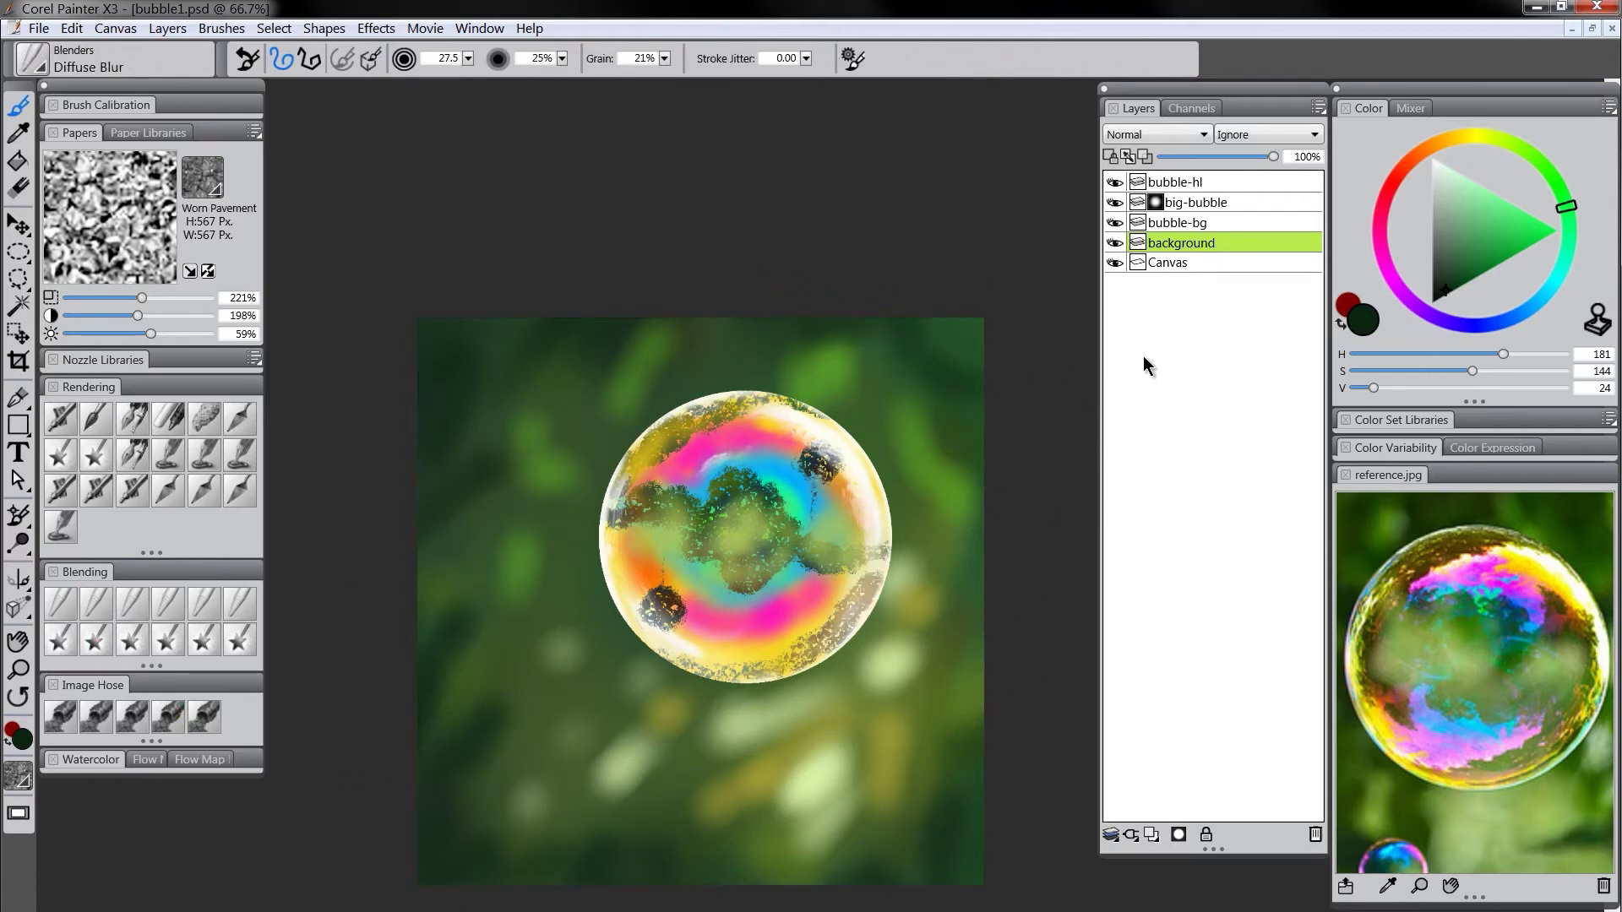
{"action": "key", "text": "Tab"}
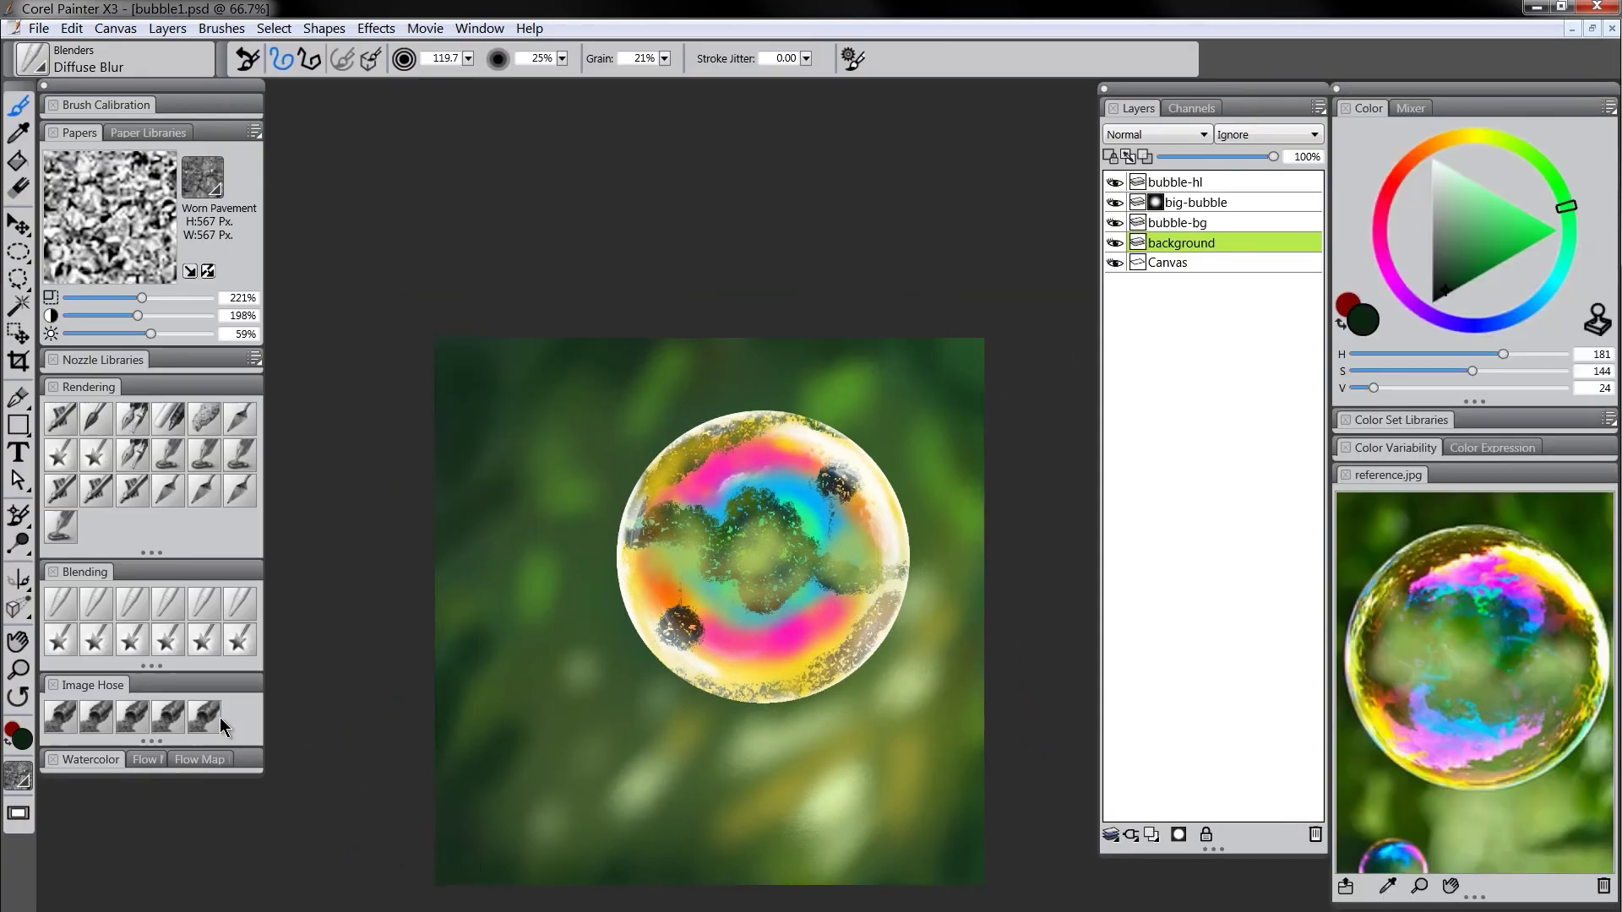
{"action": "key", "text": "Tab"}
{"action": "left_click", "coordinate": [19, 669]}
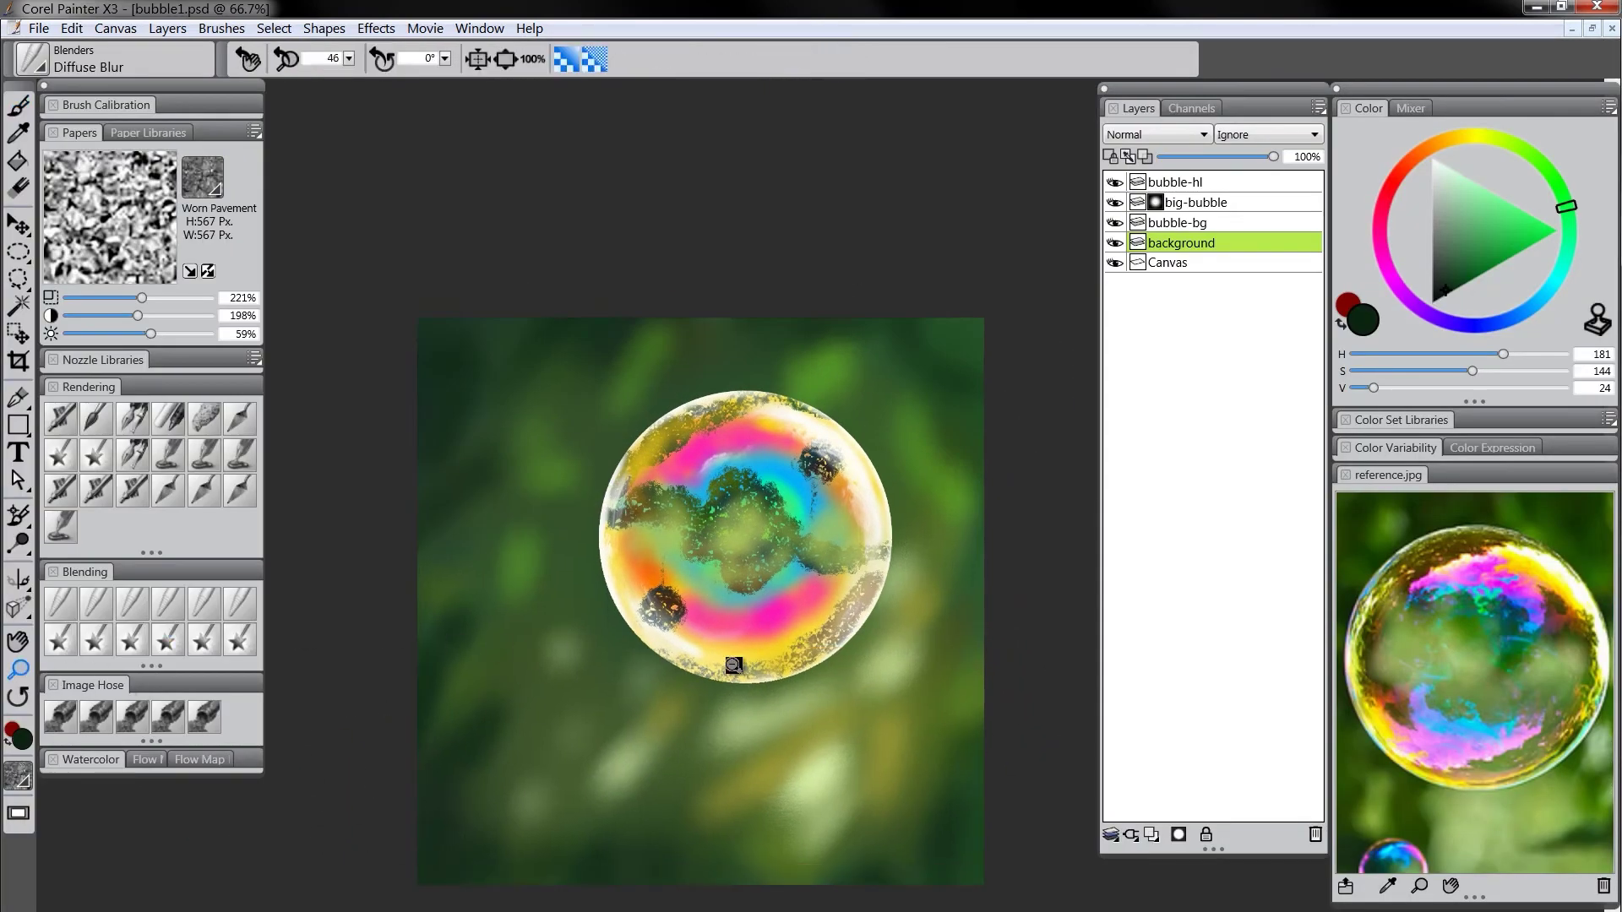
Apply a Soften focus effect with a Circular aperture and a slightly raised amount to the background layer
{"action": "left_click", "coordinate": [811, 673], "text": "alt"}
{"action": "left_click", "coordinate": [828, 688], "text": "alt"}
{"action": "left_click", "coordinate": [825, 689]}
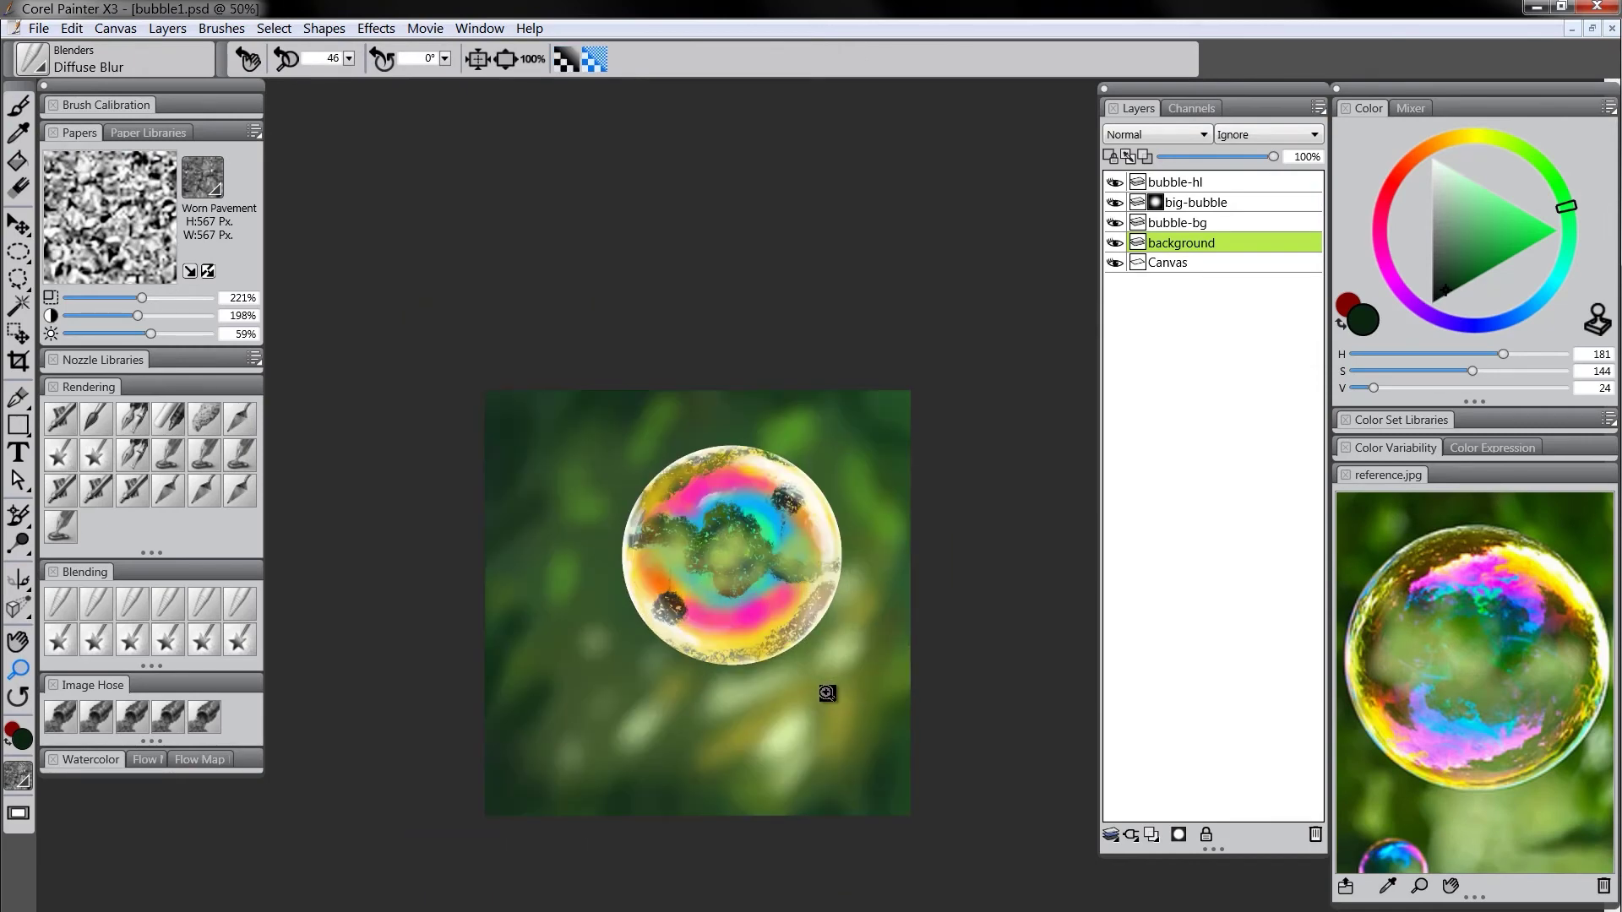
{"action": "left_click", "coordinate": [827, 688]}
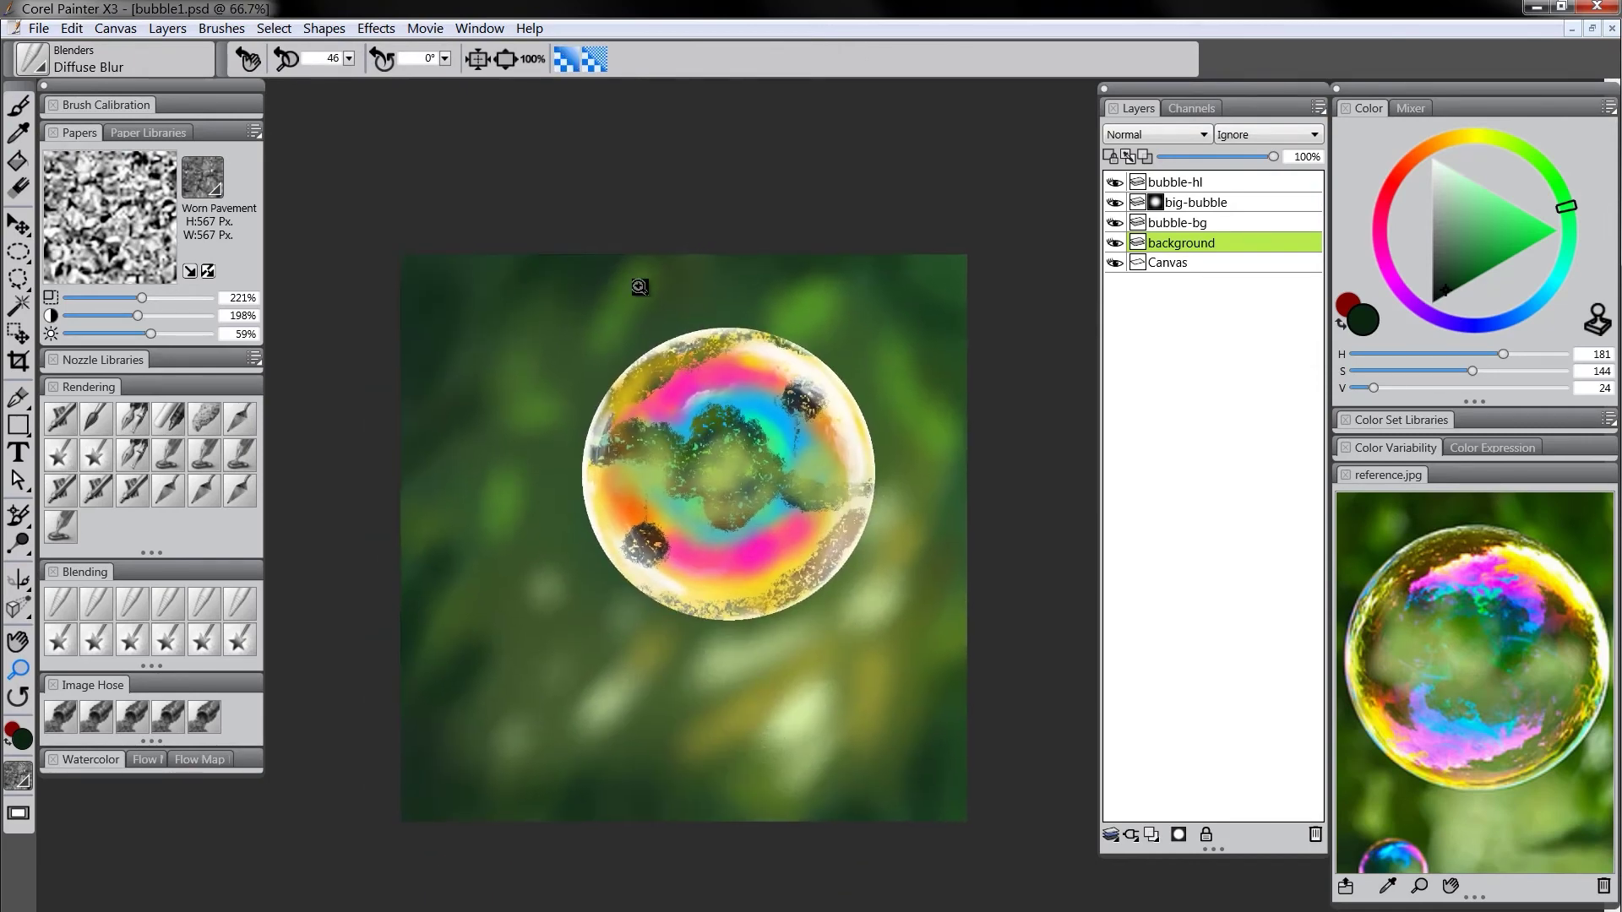
{"action": "left_click", "coordinate": [376, 28]}
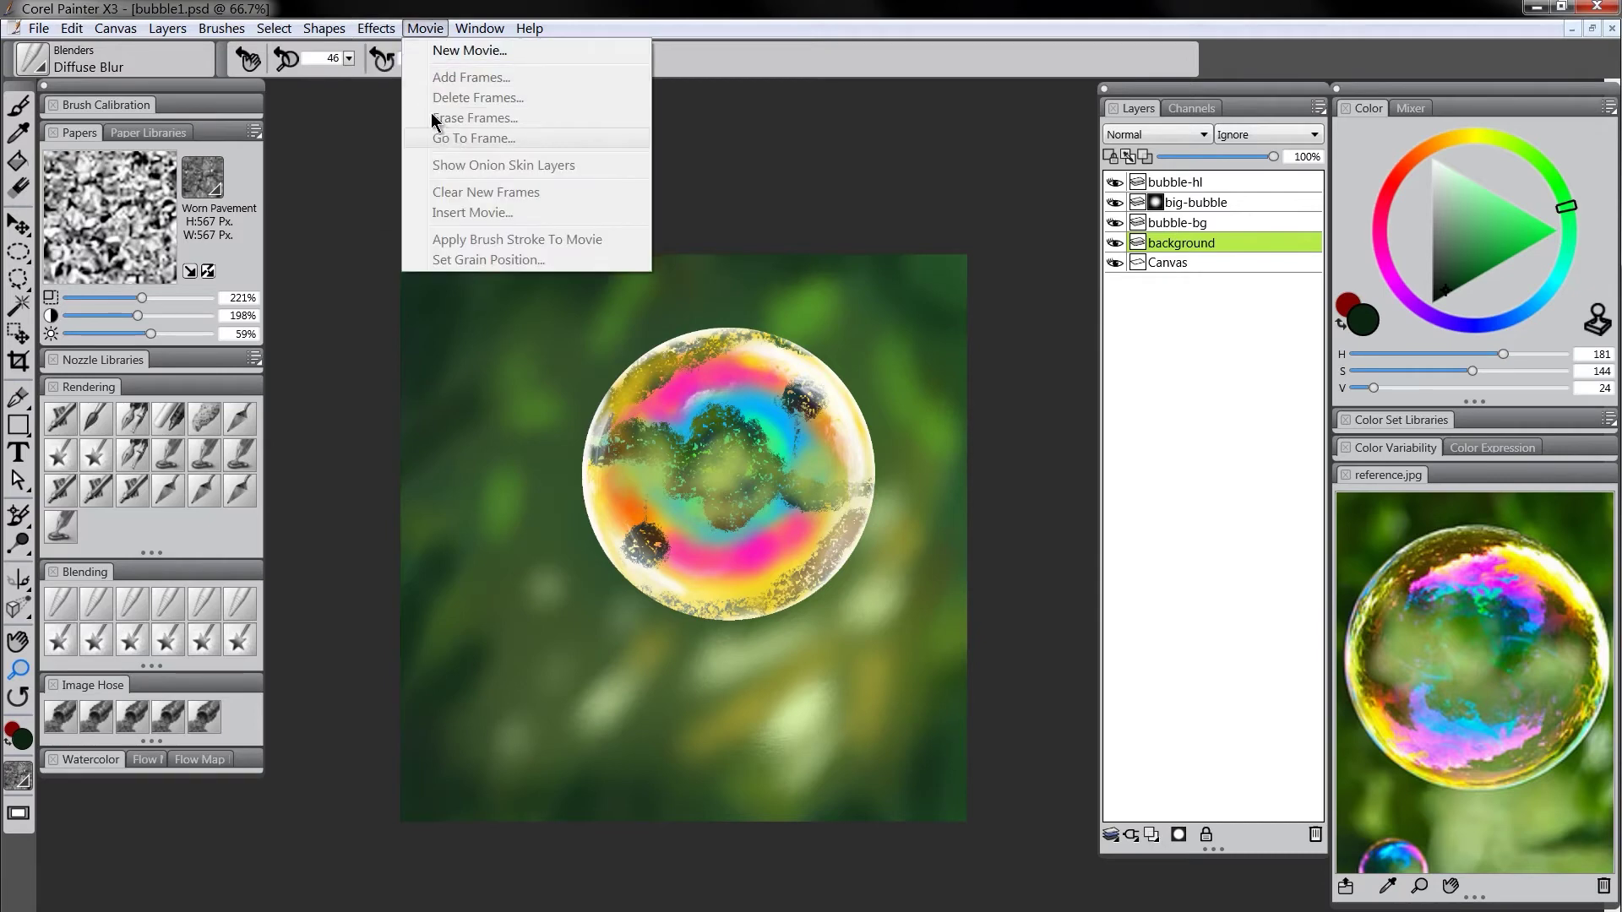
{"action": "mouse_move", "coordinate": [448, 137]}
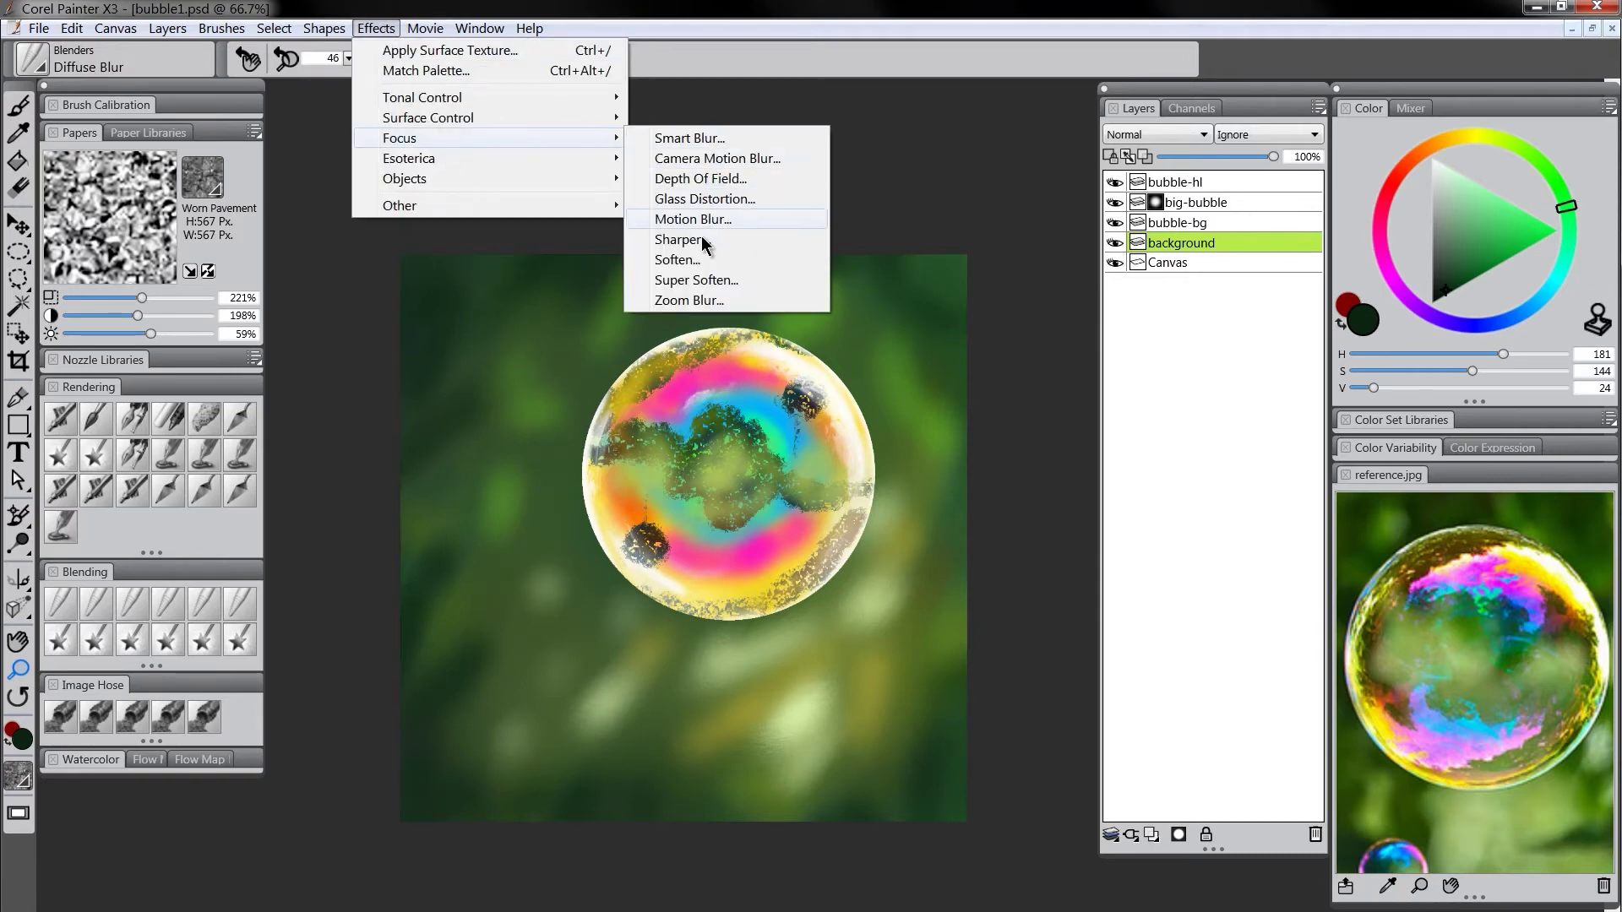
{"action": "left_click", "coordinate": [701, 262]}
{"action": "left_click_drag", "start_coordinate": [815, 413], "coordinate": [799, 448]}
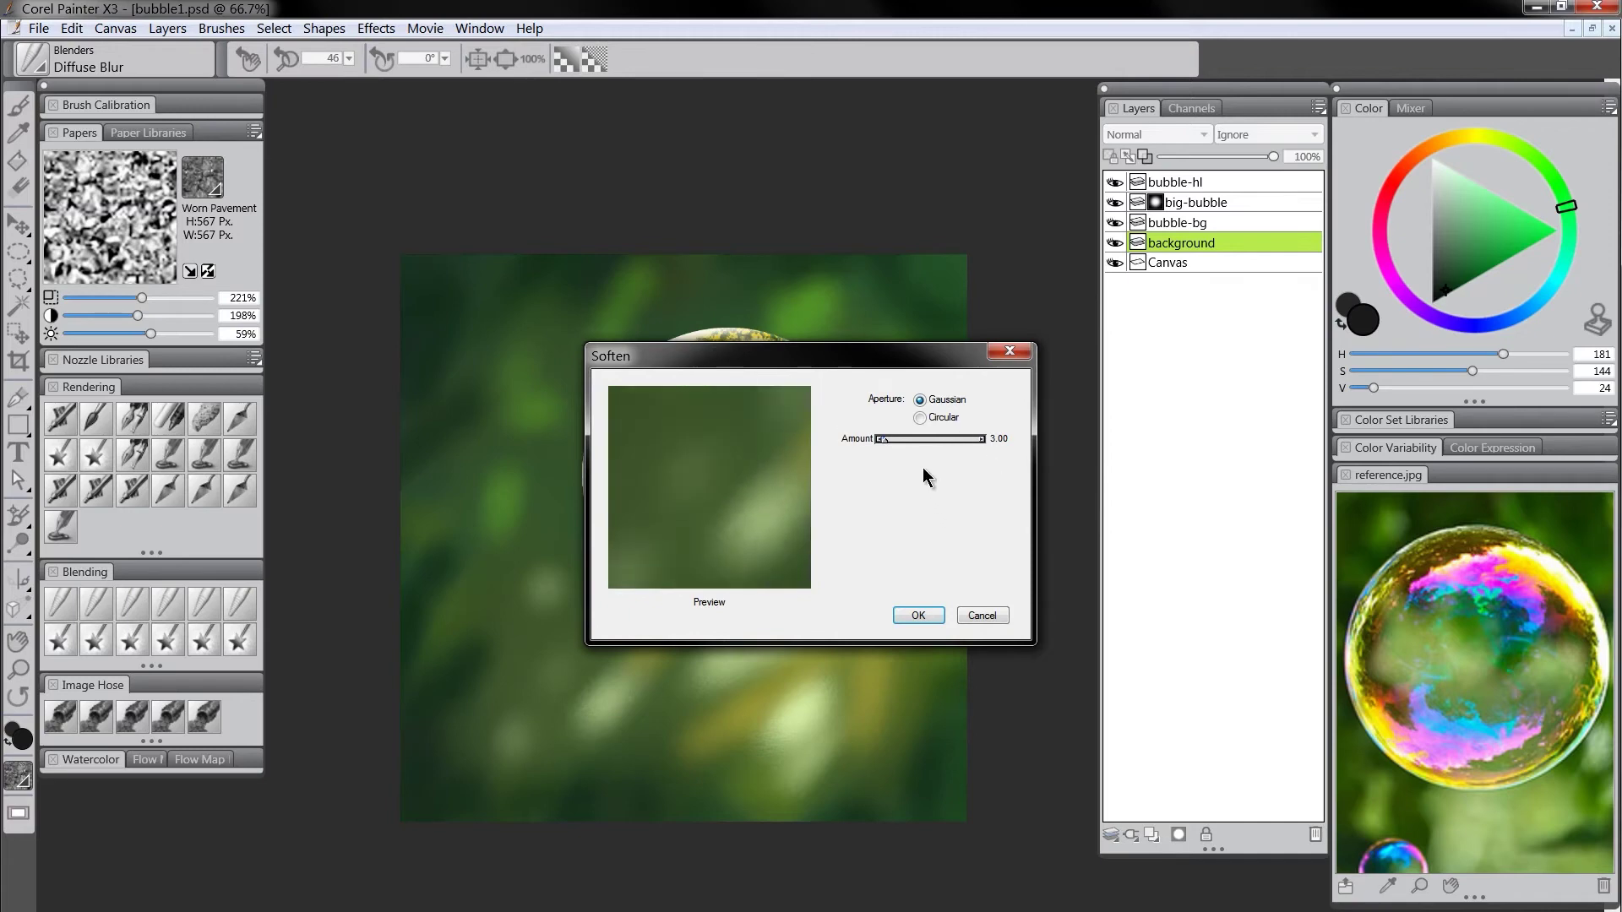
{"action": "left_click", "coordinate": [921, 418]}
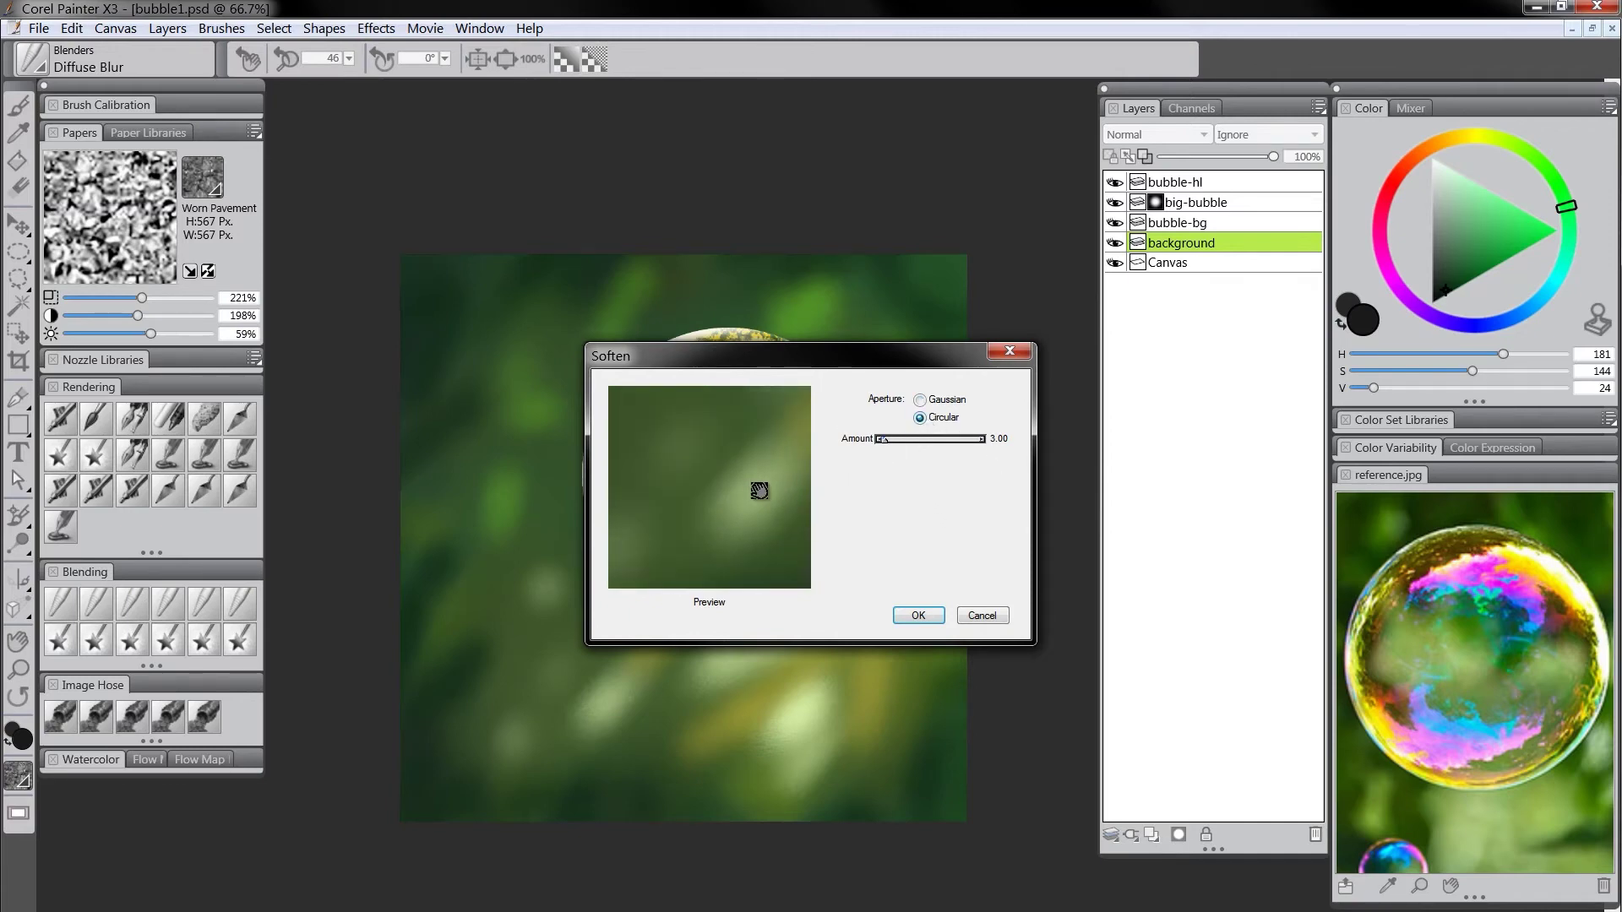
{"action": "left_click_drag", "start_coordinate": [887, 439], "coordinate": [895, 442]}
{"action": "left_click", "coordinate": [921, 615]}
Collapse the four layers from bubble-hl down to background into one layer and rename it bubble+bg
{"action": "key", "text": "ctrl+space"}
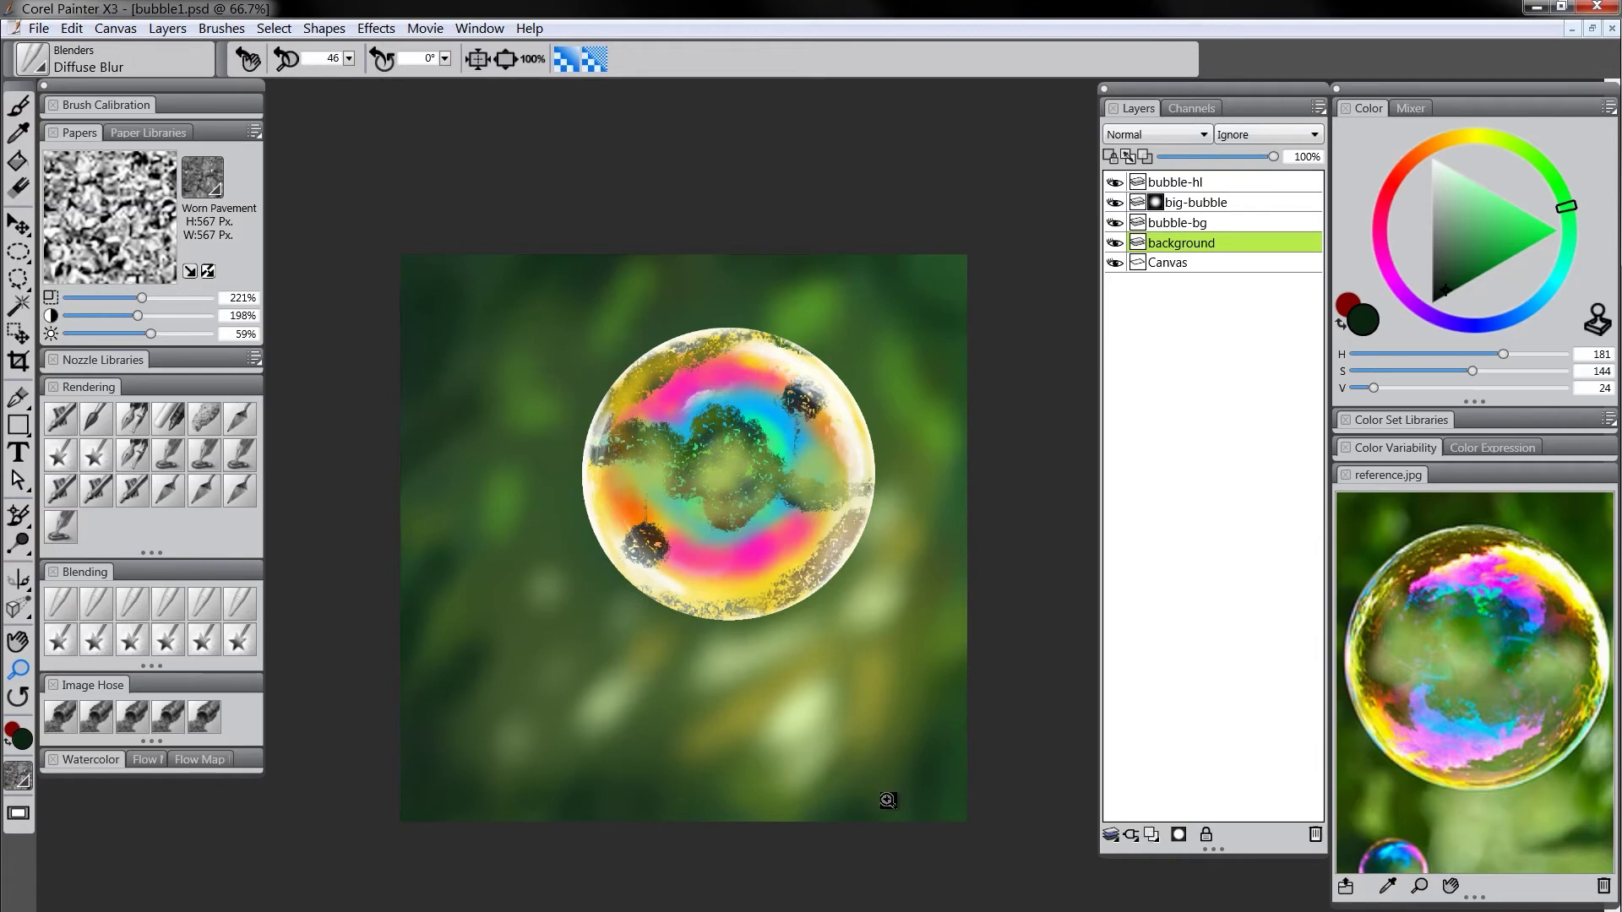
{"action": "left_click_drag", "start_coordinate": [816, 704], "coordinate": [854, 681]}
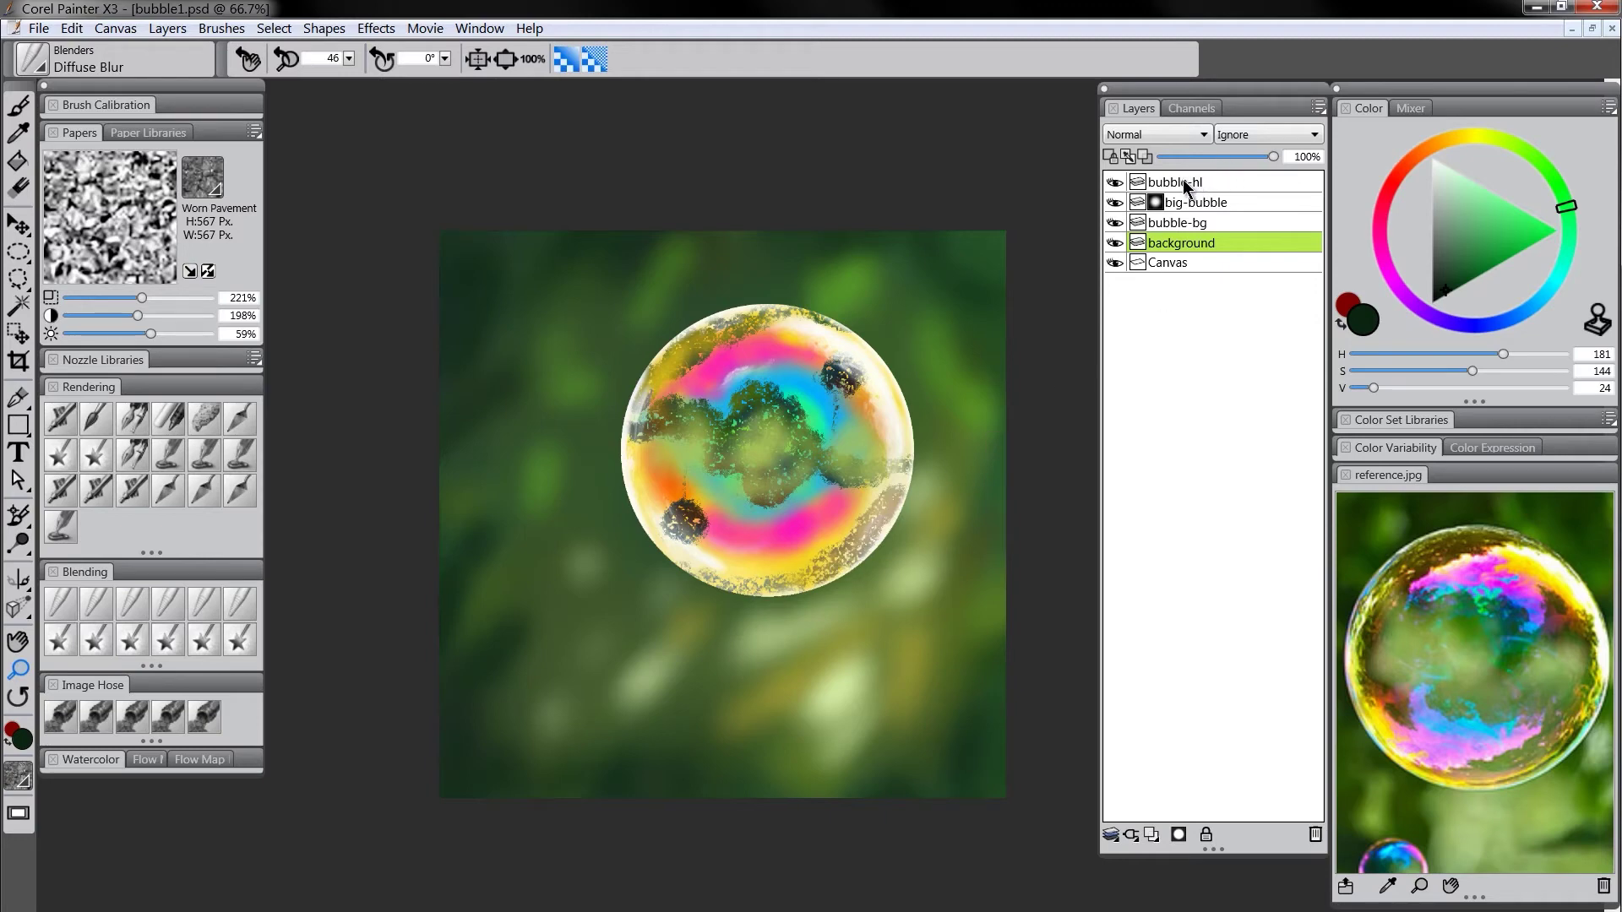
{"action": "left_click", "coordinate": [1185, 184]}
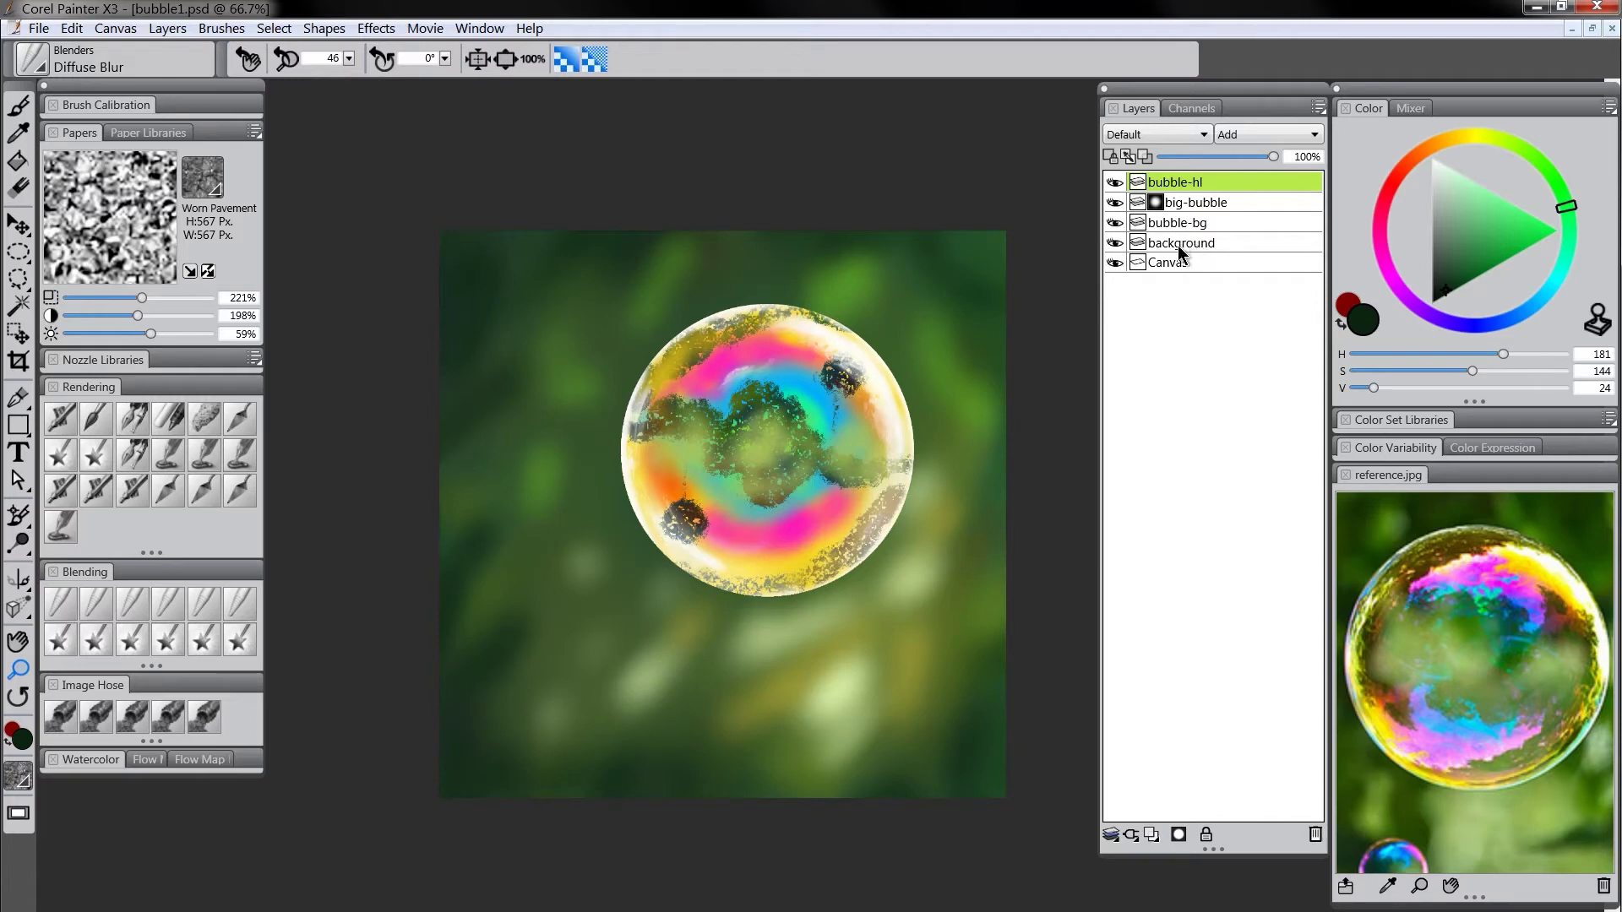
{"action": "left_click", "coordinate": [1179, 246], "text": "shift"}
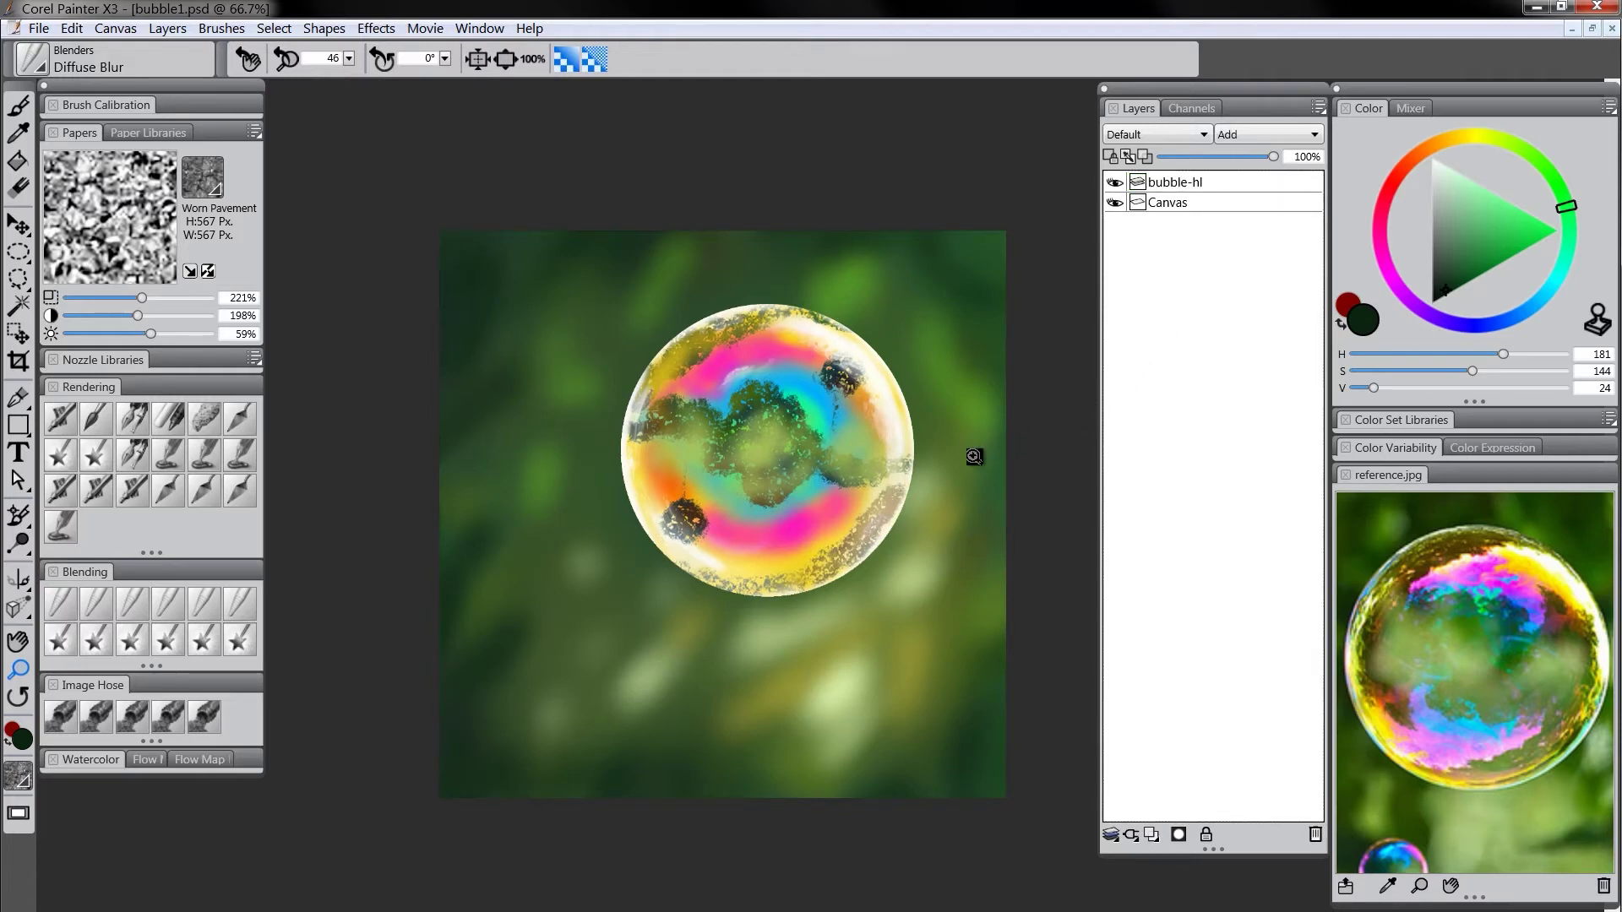
{"action": "left_click", "coordinate": [1186, 183]}
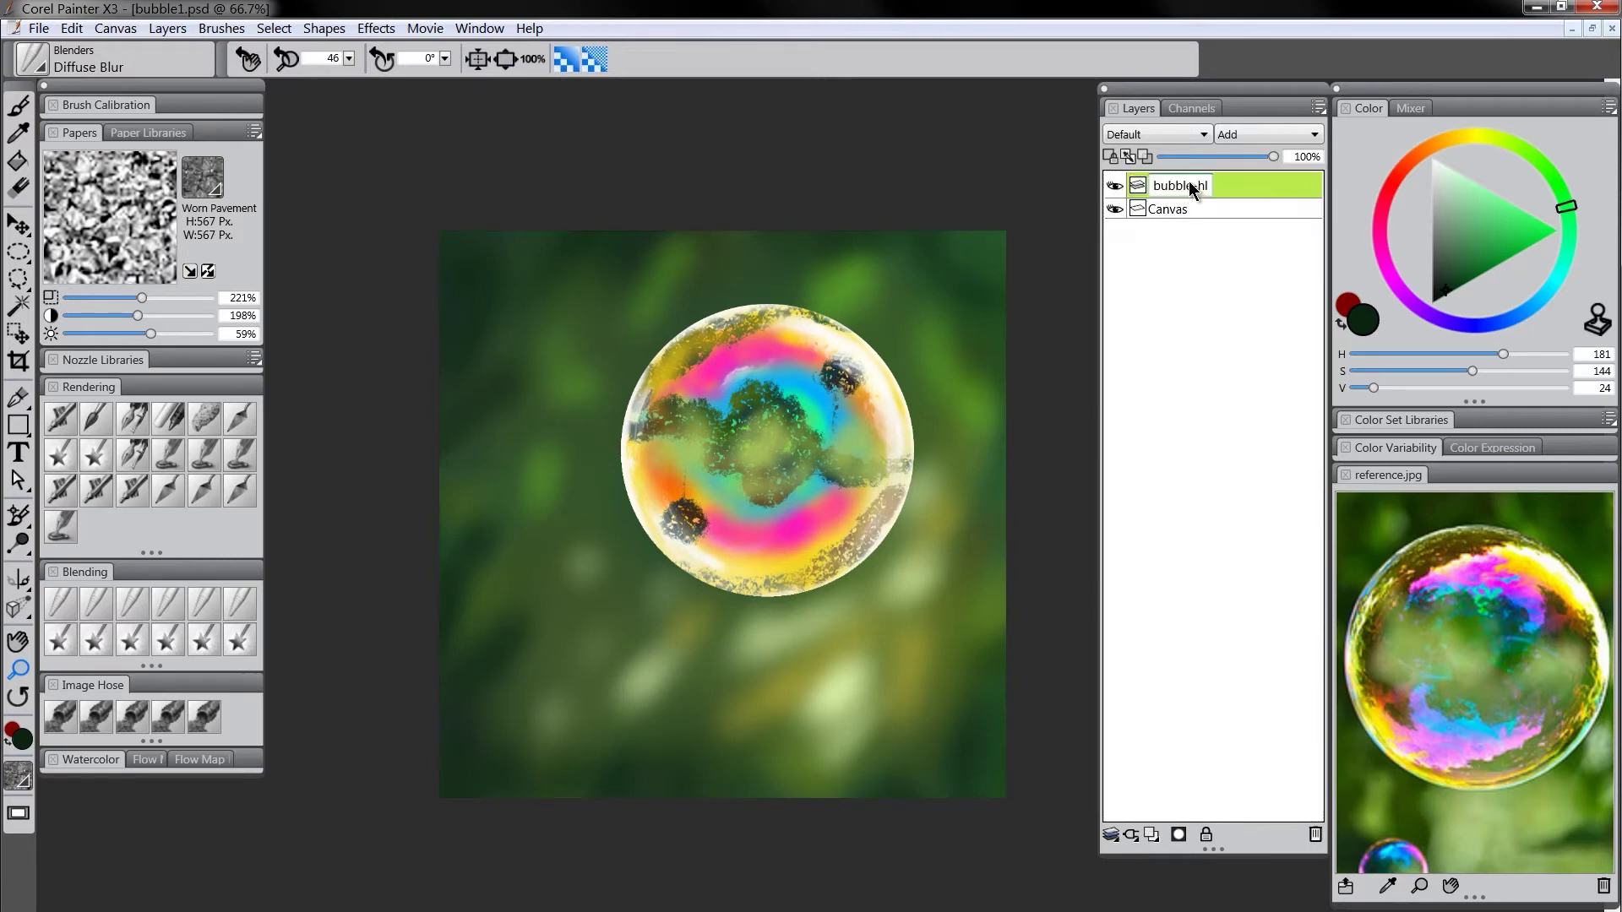
{"action": "double_click", "coordinate": [1190, 182]}
{"action": "type", "text": "bg"}
{"action": "key", "text": "Return"}
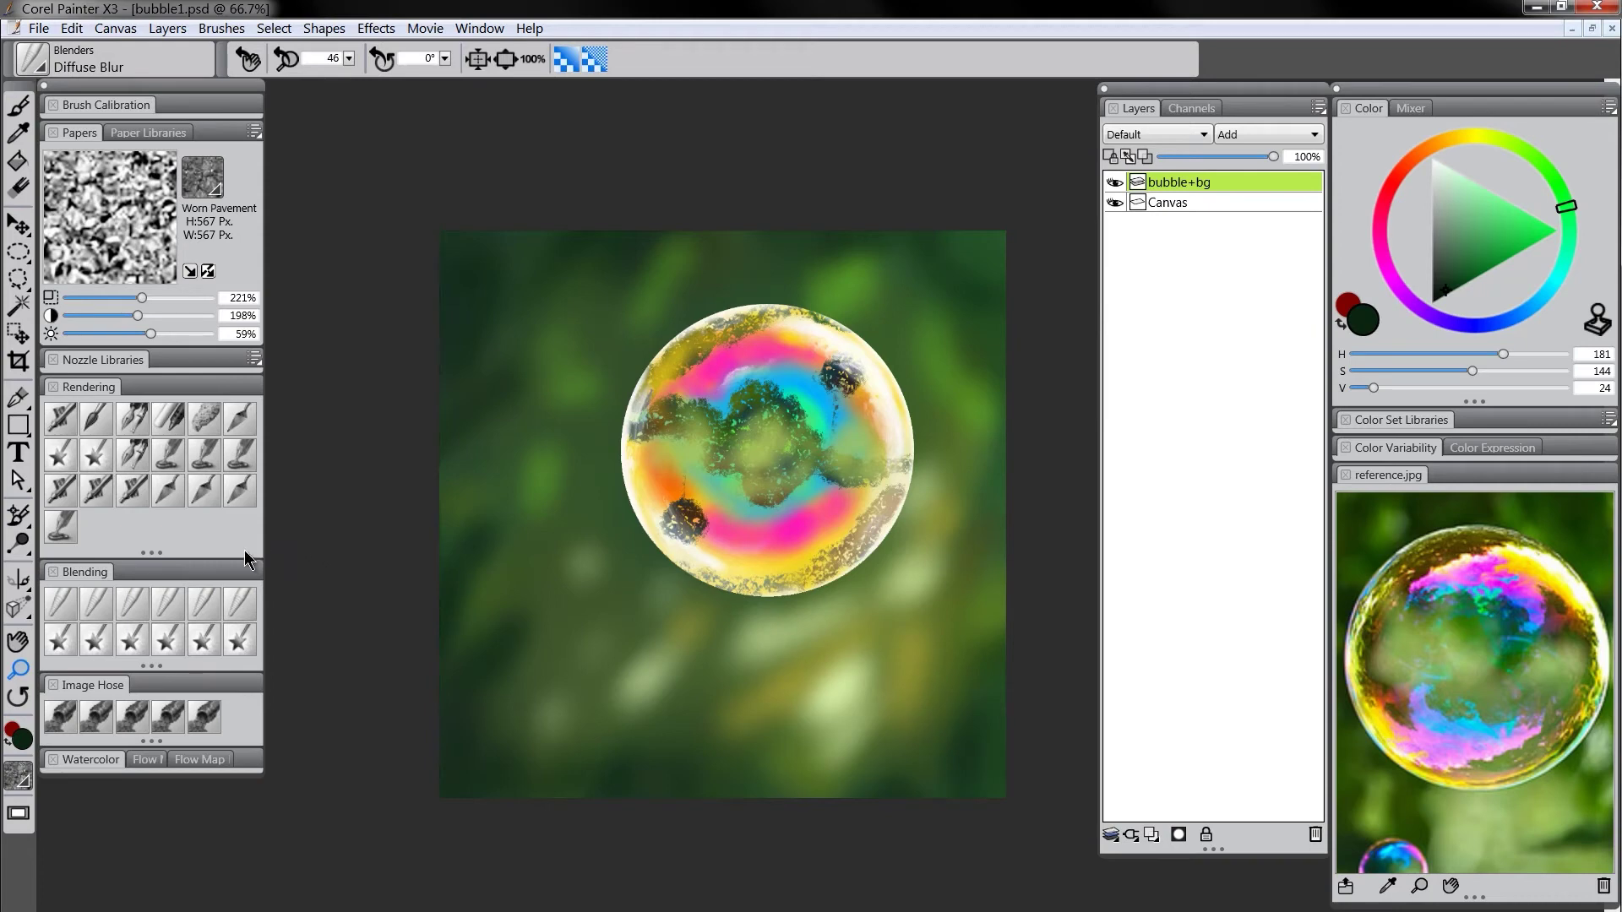
Blend the bubble's dark speckles with Diffuse Blur at size 52.5 and soften its white rim with the Blur blender at size 22.5
{"action": "left_click", "coordinate": [59, 602]}
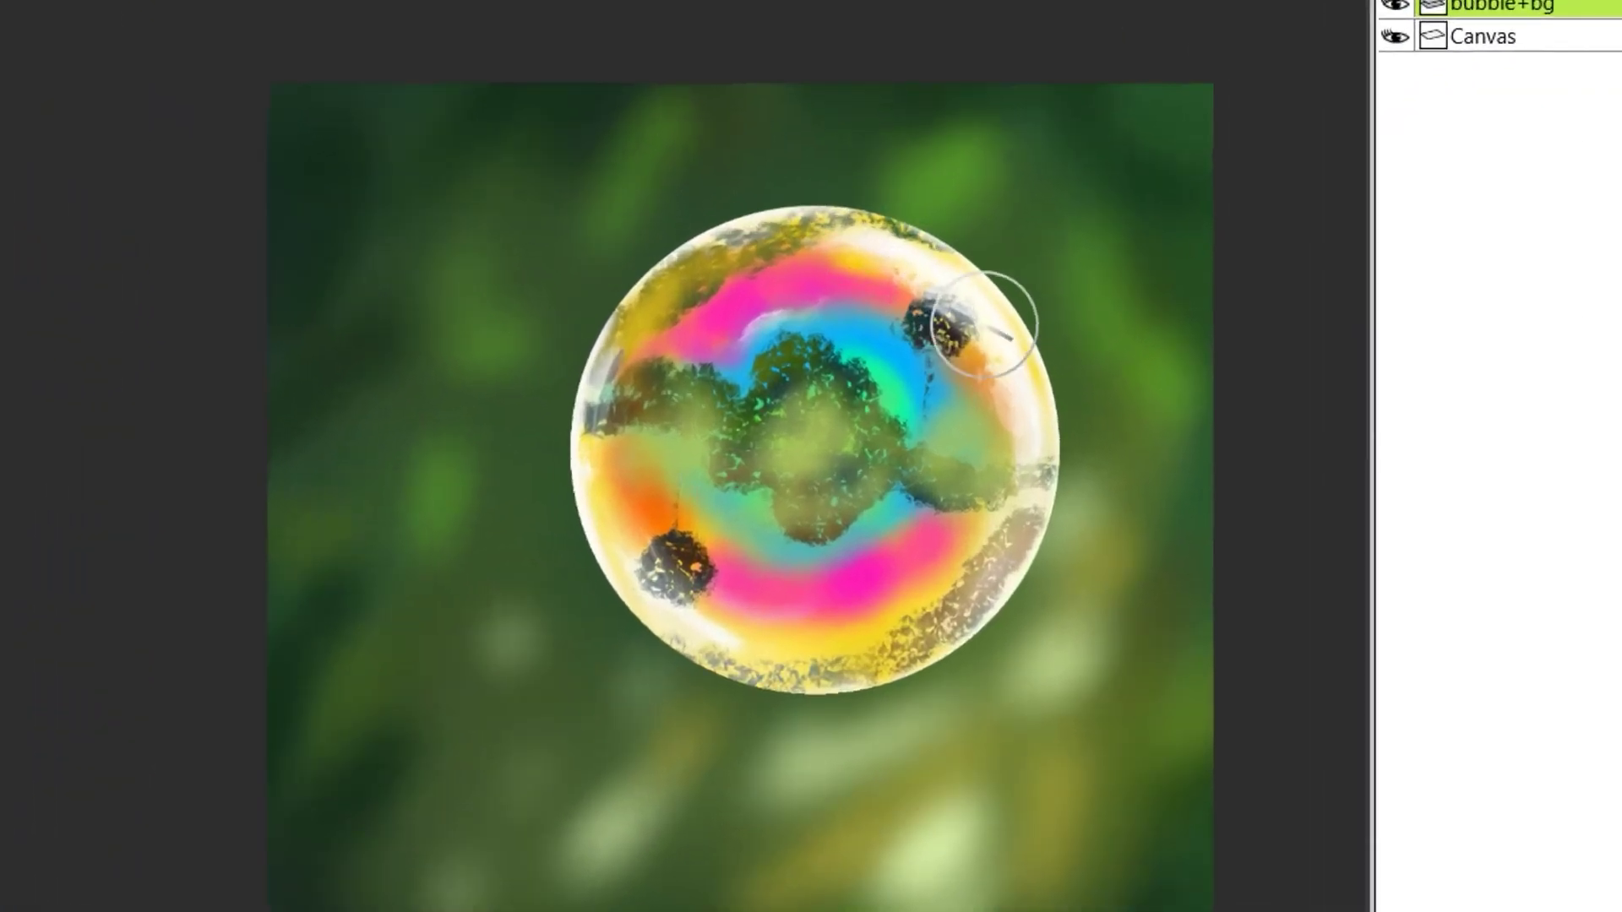
{"action": "mouse_move", "coordinate": [613, 434]}
{"action": "left_mouse_down"}
{"action": "mouse_move", "coordinate": [730, 614]}
{"action": "mouse_move", "coordinate": [650, 538]}
{"action": "mouse_move", "coordinate": [890, 637]}
{"action": "mouse_move", "coordinate": [719, 621]}
{"action": "mouse_move", "coordinate": [835, 646]}
{"action": "mouse_move", "coordinate": [1007, 554]}
{"action": "left_mouse_up"}
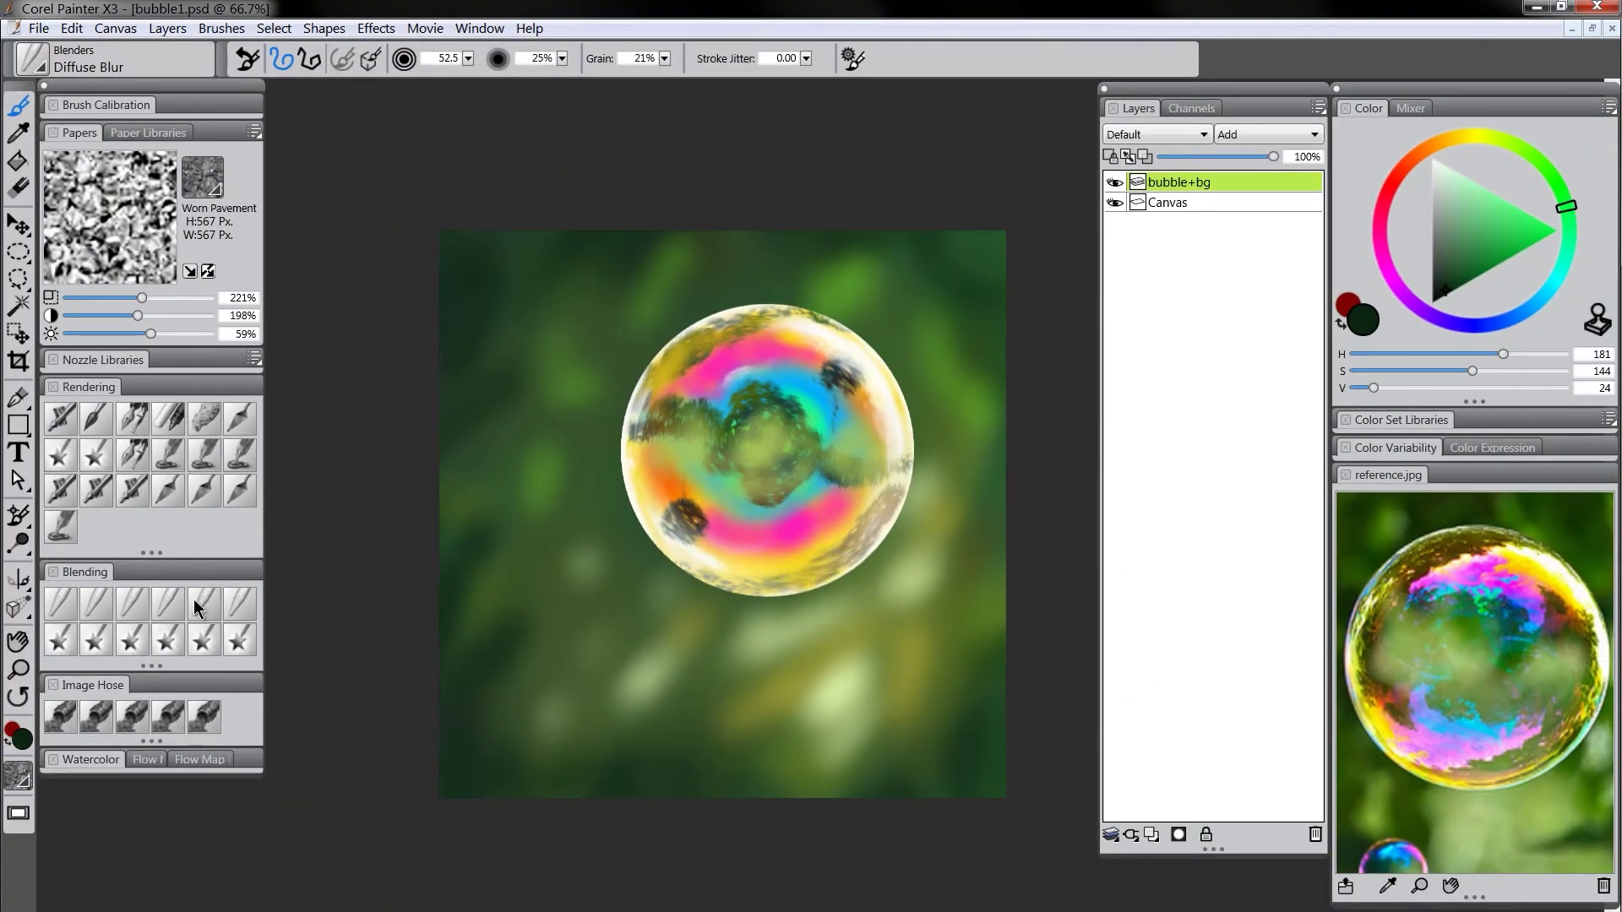
{"action": "left_click", "coordinate": [196, 610]}
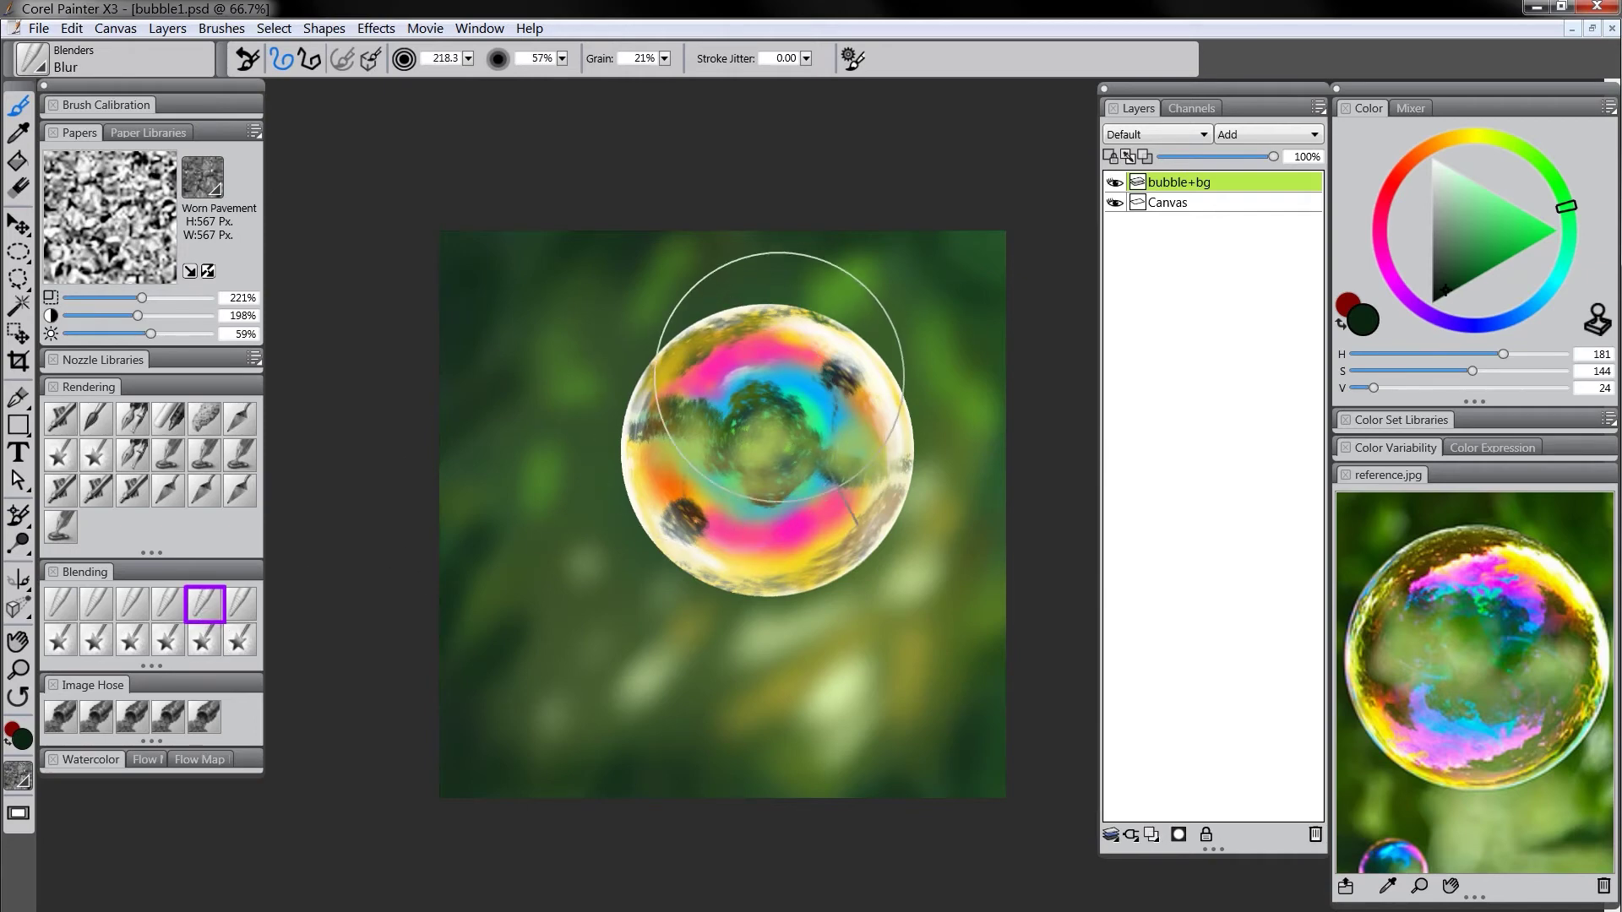
{"action": "left_click_drag", "start_coordinate": [648, 340], "coordinate": [660, 343]}
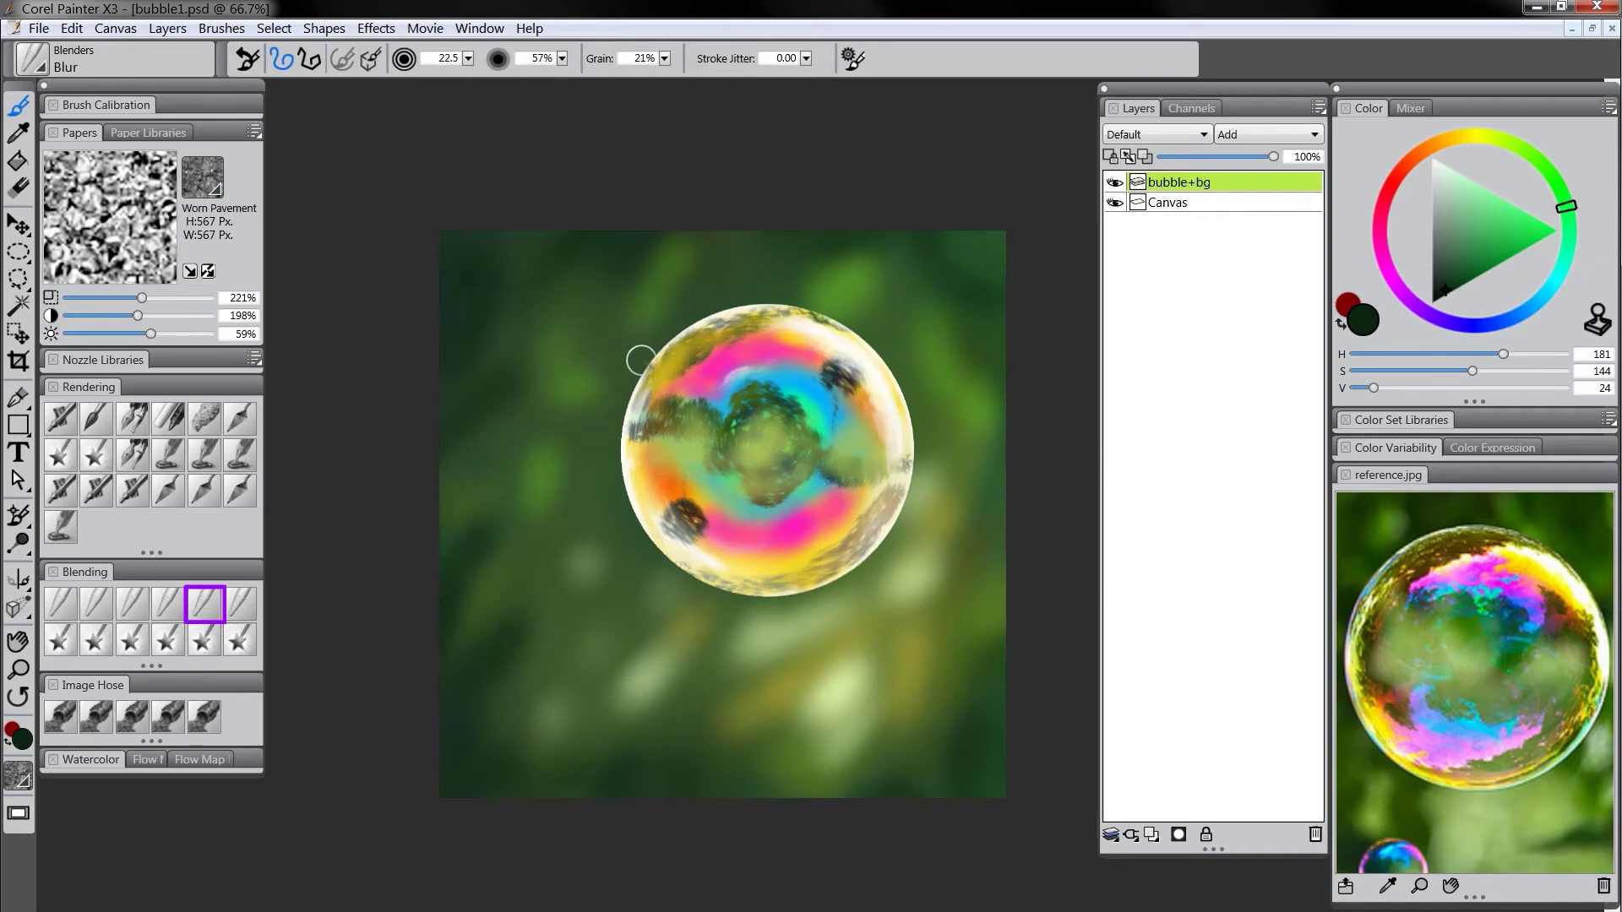
{"action": "mouse_move", "coordinate": [619, 456]}
{"action": "left_mouse_down"}
{"action": "mouse_move", "coordinate": [659, 549]}
{"action": "mouse_move", "coordinate": [707, 584]}
{"action": "left_mouse_up"}
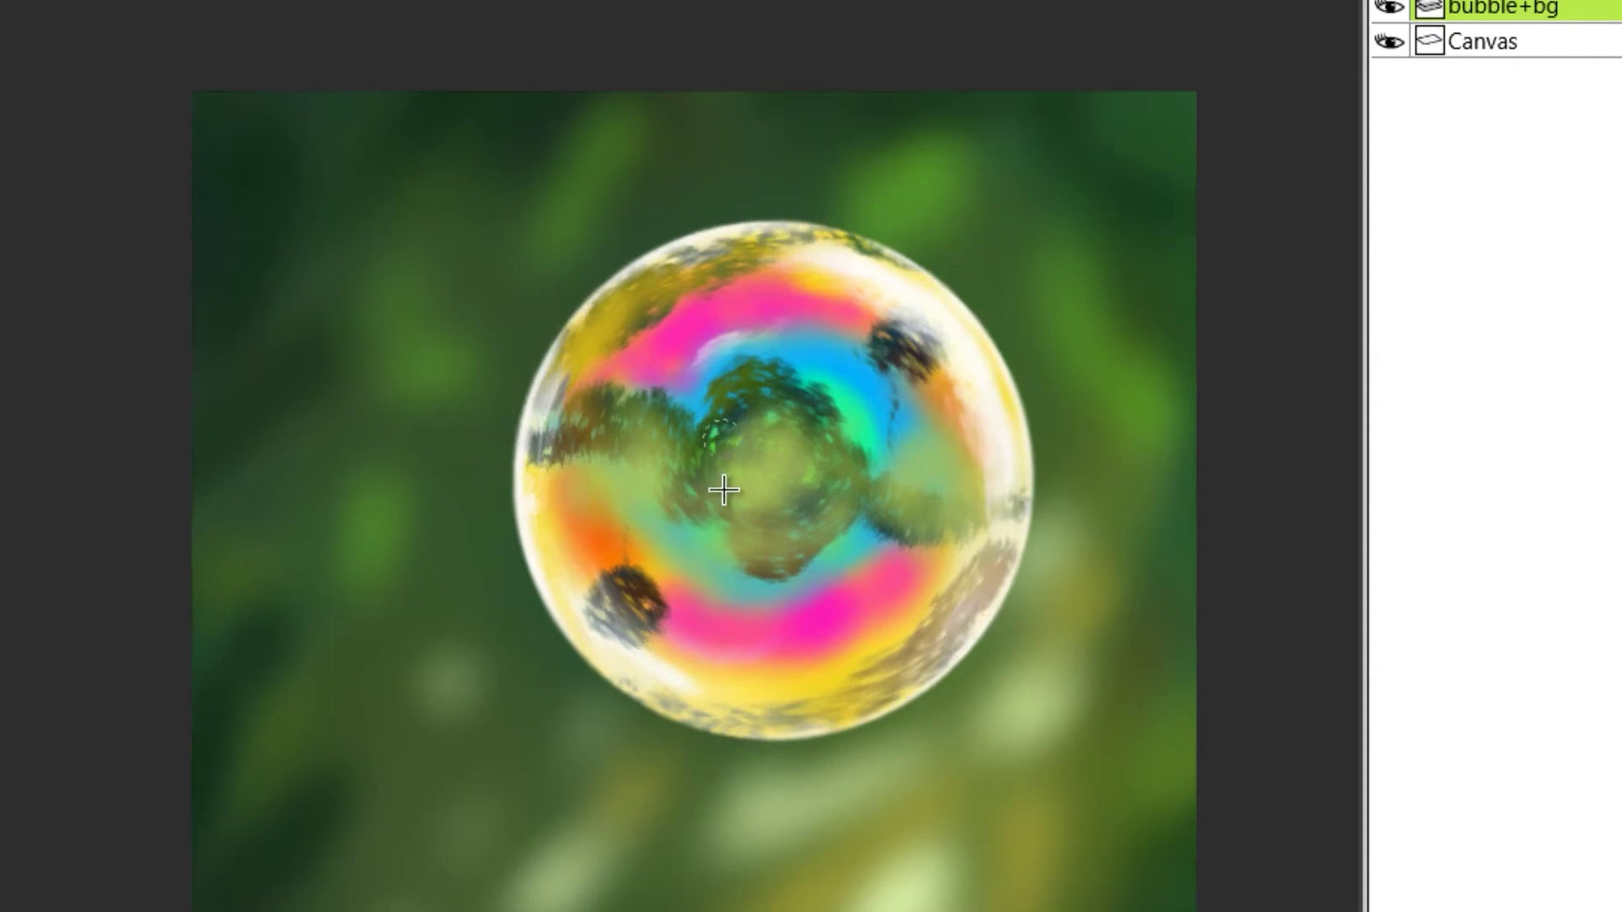
{"action": "left_click_drag", "start_coordinate": [726, 490], "coordinate": [755, 457]}
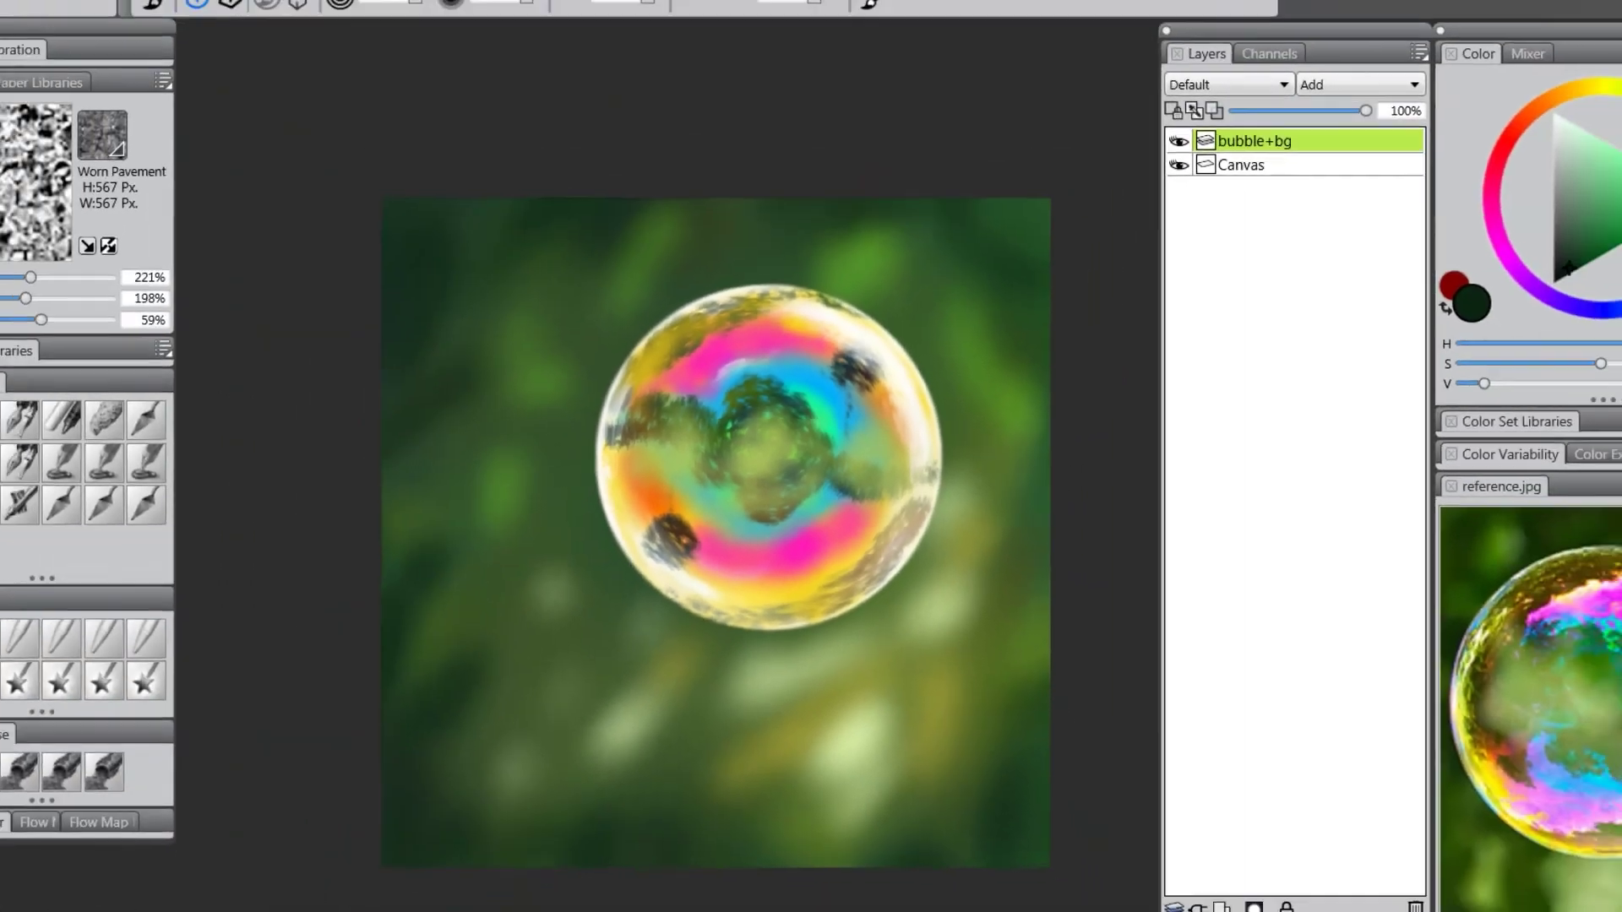
Smear the pink, blue and orange bands in the bubble's upper half with the Coarse Oily Blender at size 8.7
{"action": "key", "text": "ctrl+space"}
{"action": "left_click", "coordinate": [807, 461], "text": "ctrl"}
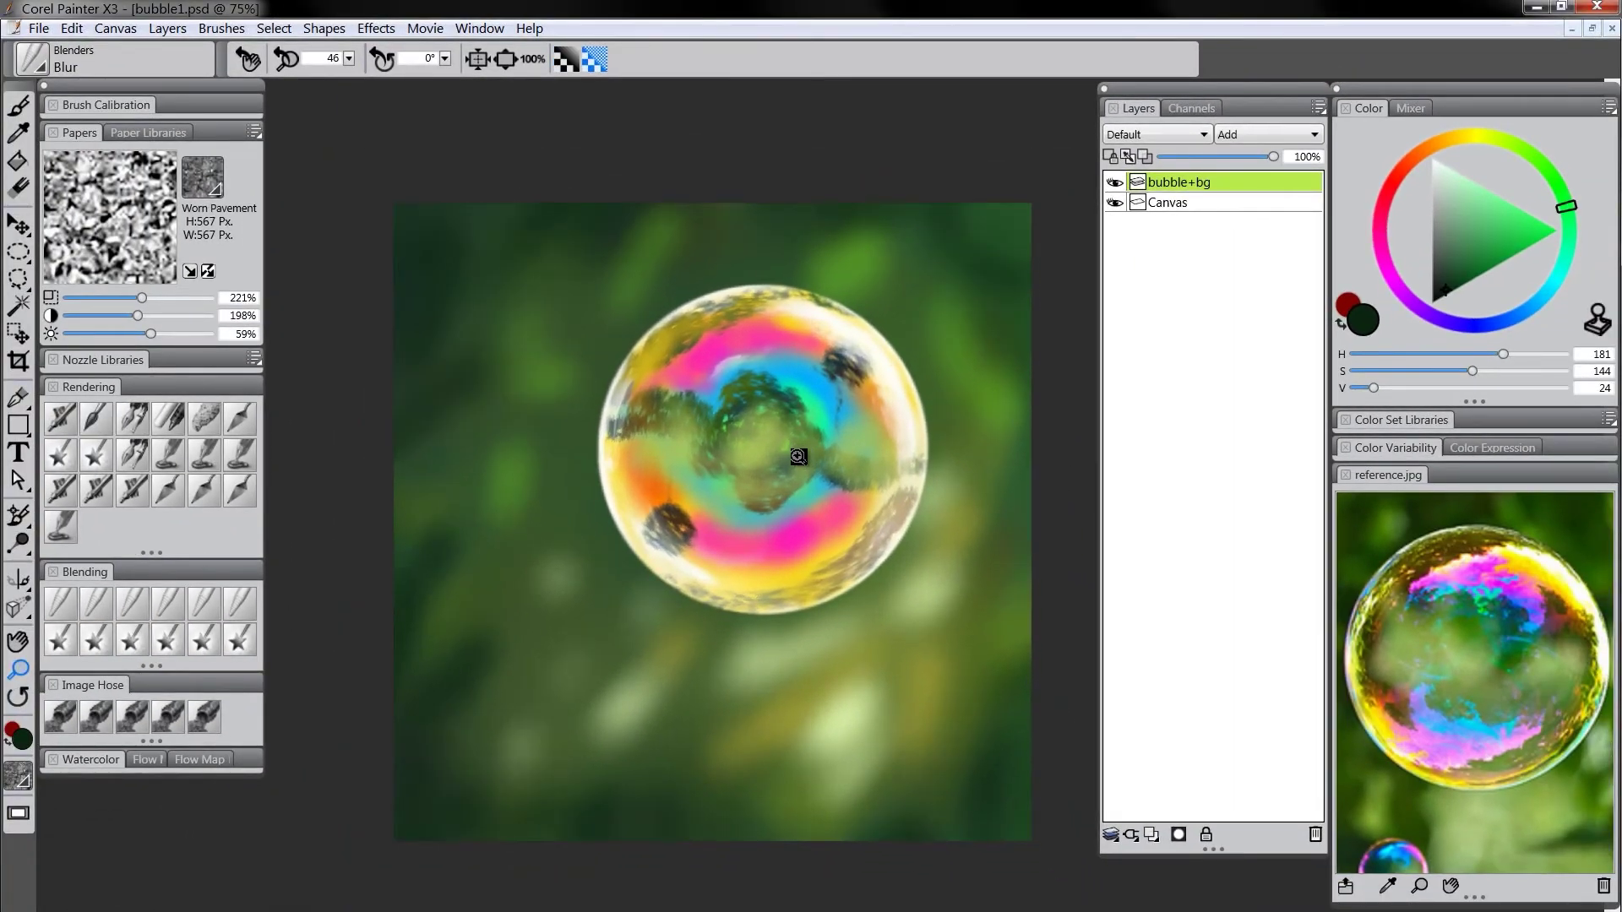
{"action": "left_click", "coordinate": [804, 463], "text": "ctrl"}
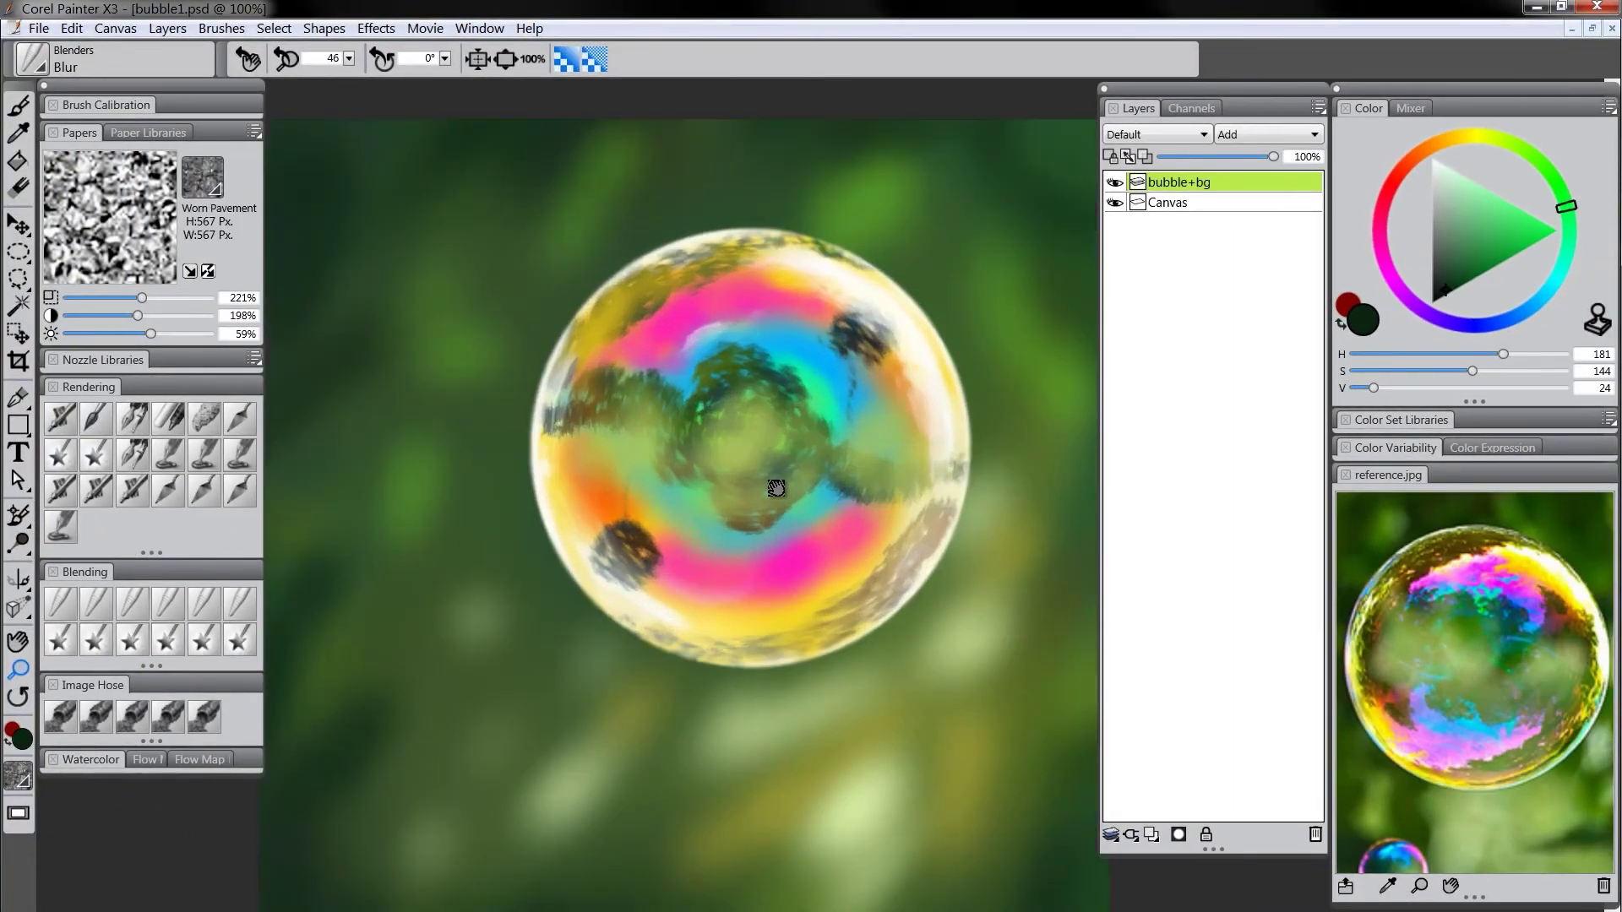
{"action": "left_click_drag", "start_coordinate": [776, 488], "coordinate": [737, 489]}
{"action": "left_click", "coordinate": [746, 436], "text": "ctrl"}
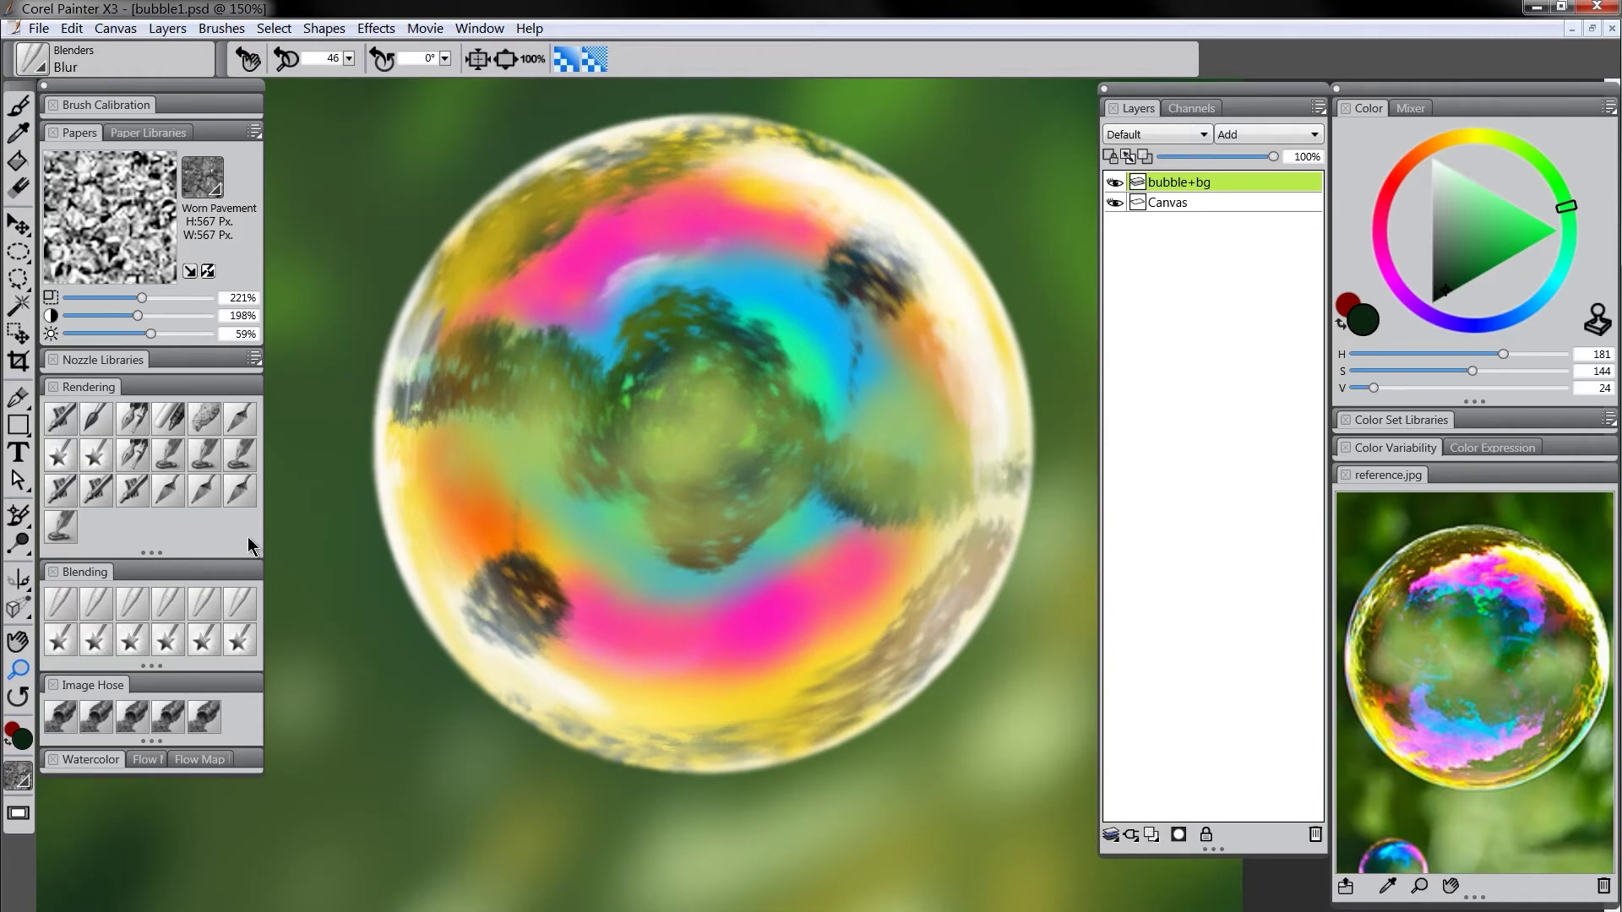
{"action": "left_click", "coordinate": [99, 600]}
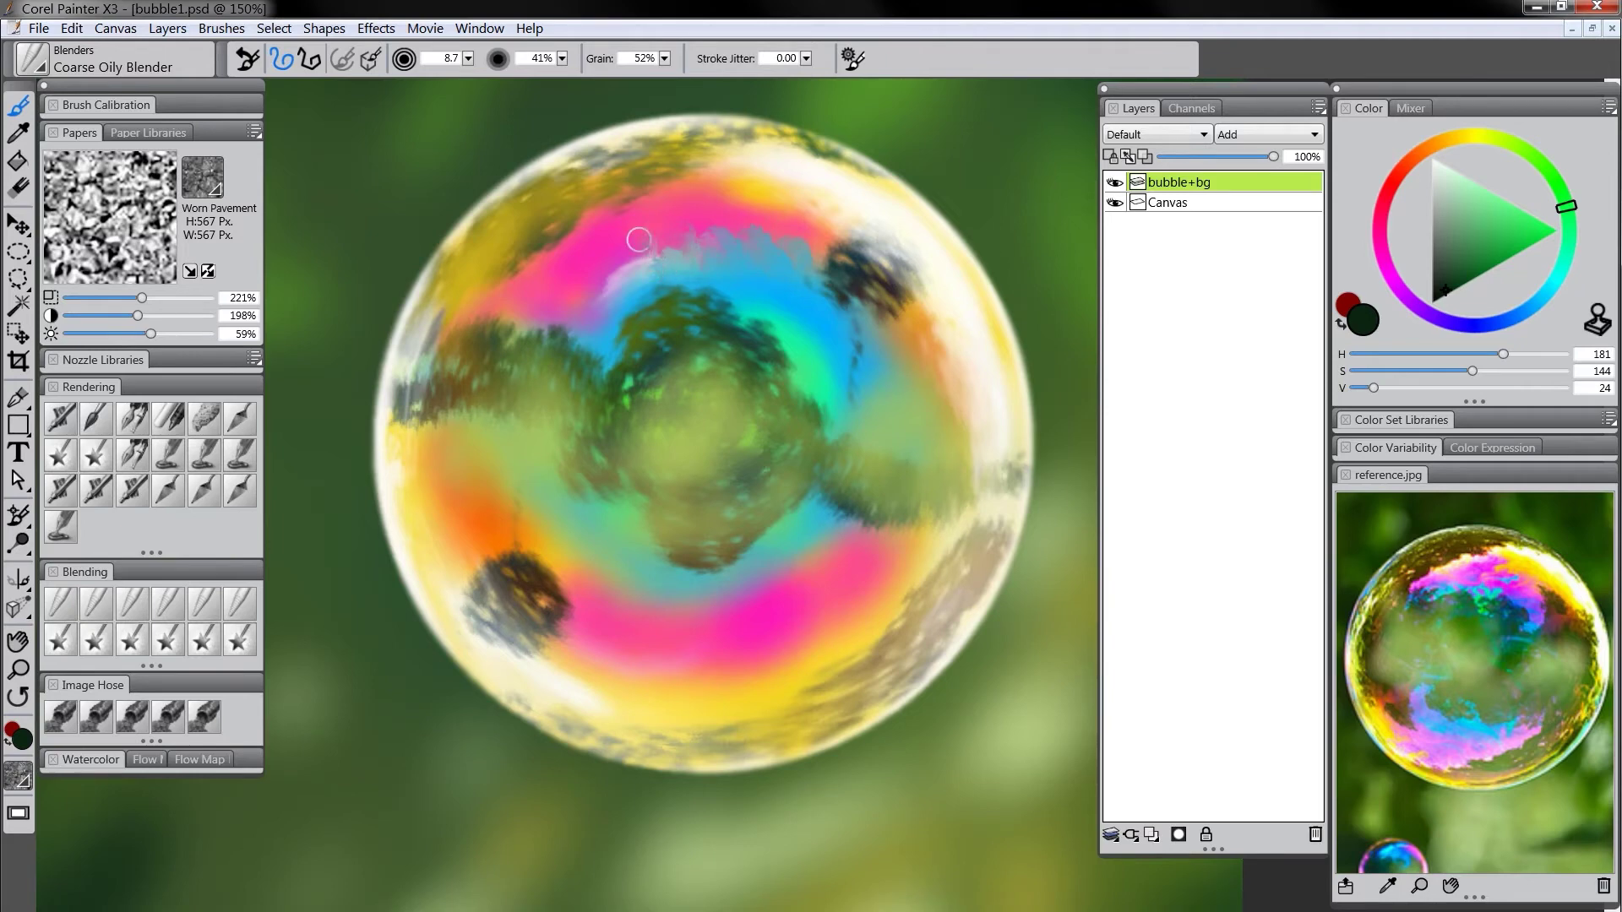
{"action": "left_click_drag", "start_coordinate": [606, 314], "coordinate": [583, 312]}
{"action": "left_click_drag", "start_coordinate": [697, 228], "coordinate": [708, 265]}
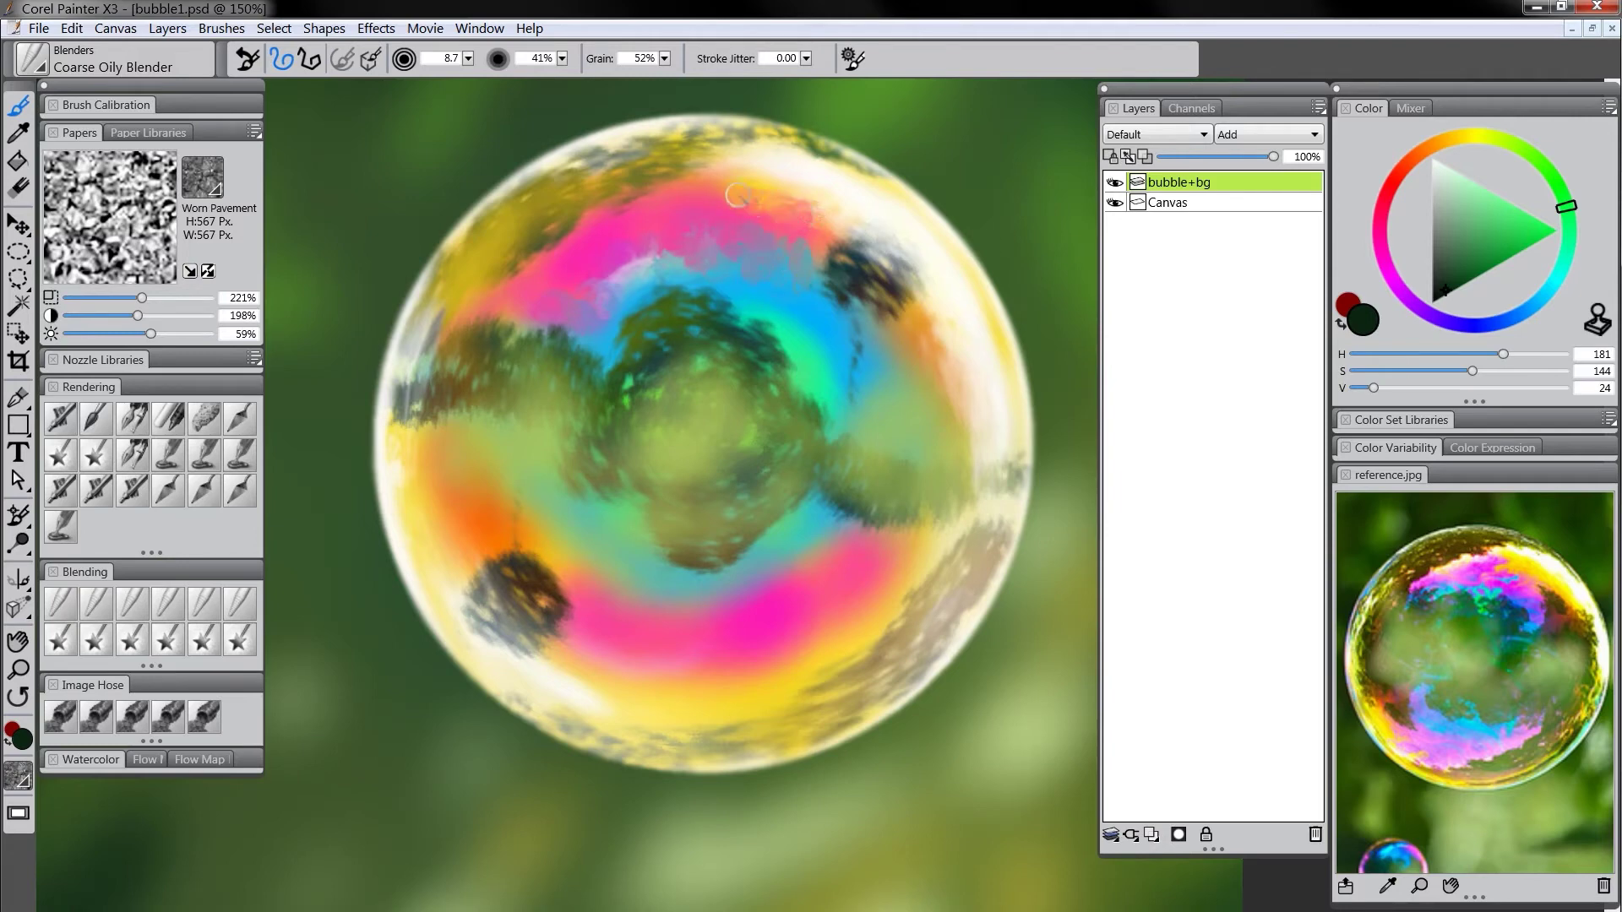
{"action": "mouse_move", "coordinate": [744, 194]}
{"action": "left_mouse_down"}
{"action": "mouse_move", "coordinate": [817, 180]}
{"action": "mouse_move", "coordinate": [786, 158]}
{"action": "mouse_move", "coordinate": [842, 220]}
{"action": "mouse_move", "coordinate": [879, 213]}
{"action": "mouse_move", "coordinate": [785, 148]}
{"action": "mouse_move", "coordinate": [729, 150]}
{"action": "mouse_move", "coordinate": [671, 194]}
{"action": "mouse_move", "coordinate": [605, 210]}
{"action": "mouse_move", "coordinate": [664, 205]}
{"action": "mouse_move", "coordinate": [623, 192]}
{"action": "mouse_move", "coordinate": [582, 207]}
{"action": "mouse_move", "coordinate": [514, 262]}
{"action": "mouse_move", "coordinate": [604, 267]}
{"action": "left_mouse_up"}
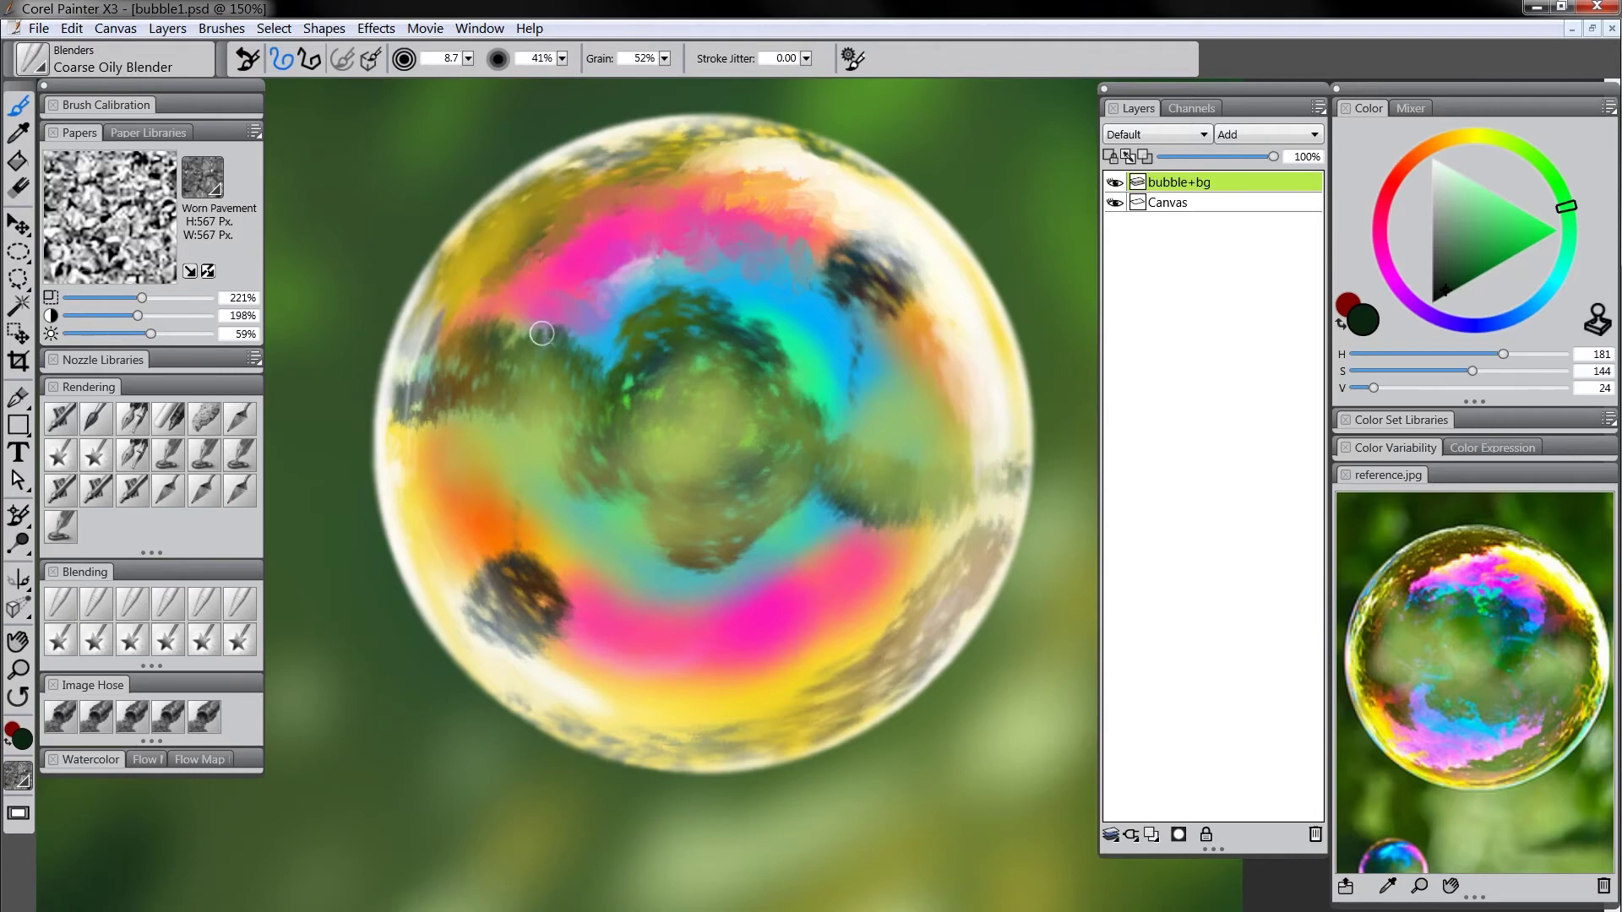
{"action": "mouse_move", "coordinate": [462, 324]}
{"action": "left_mouse_down"}
{"action": "mouse_move", "coordinate": [573, 323]}
{"action": "mouse_move", "coordinate": [606, 344]}
{"action": "mouse_move", "coordinate": [666, 284]}
{"action": "mouse_move", "coordinate": [650, 307]}
{"action": "mouse_move", "coordinate": [755, 320]}
{"action": "mouse_move", "coordinate": [797, 370]}
{"action": "mouse_move", "coordinate": [819, 362]}
{"action": "mouse_move", "coordinate": [797, 315]}
{"action": "mouse_move", "coordinate": [826, 407]}
{"action": "left_mouse_up"}
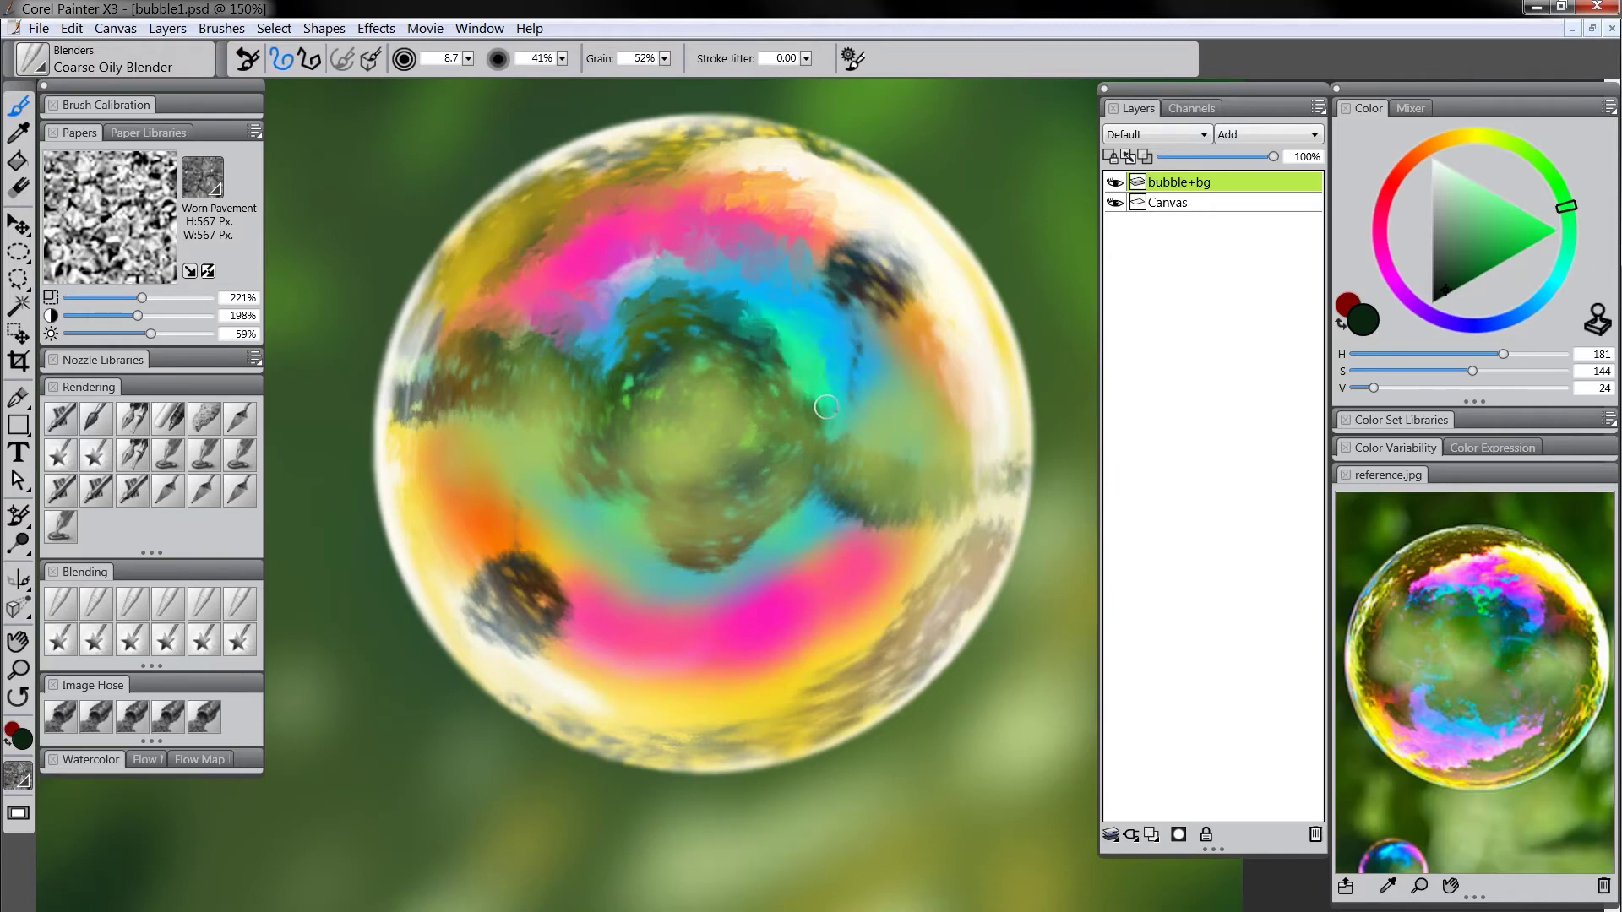
{"action": "left_click_drag", "start_coordinate": [894, 318], "coordinate": [932, 288]}
{"action": "mouse_move", "coordinate": [969, 338]}
{"action": "left_mouse_down"}
{"action": "mouse_move", "coordinate": [940, 364]}
{"action": "mouse_move", "coordinate": [943, 406]}
{"action": "mouse_move", "coordinate": [909, 348]}
{"action": "mouse_move", "coordinate": [927, 409]}
{"action": "mouse_move", "coordinate": [961, 392]}
{"action": "mouse_move", "coordinate": [947, 444]}
{"action": "left_mouse_up"}
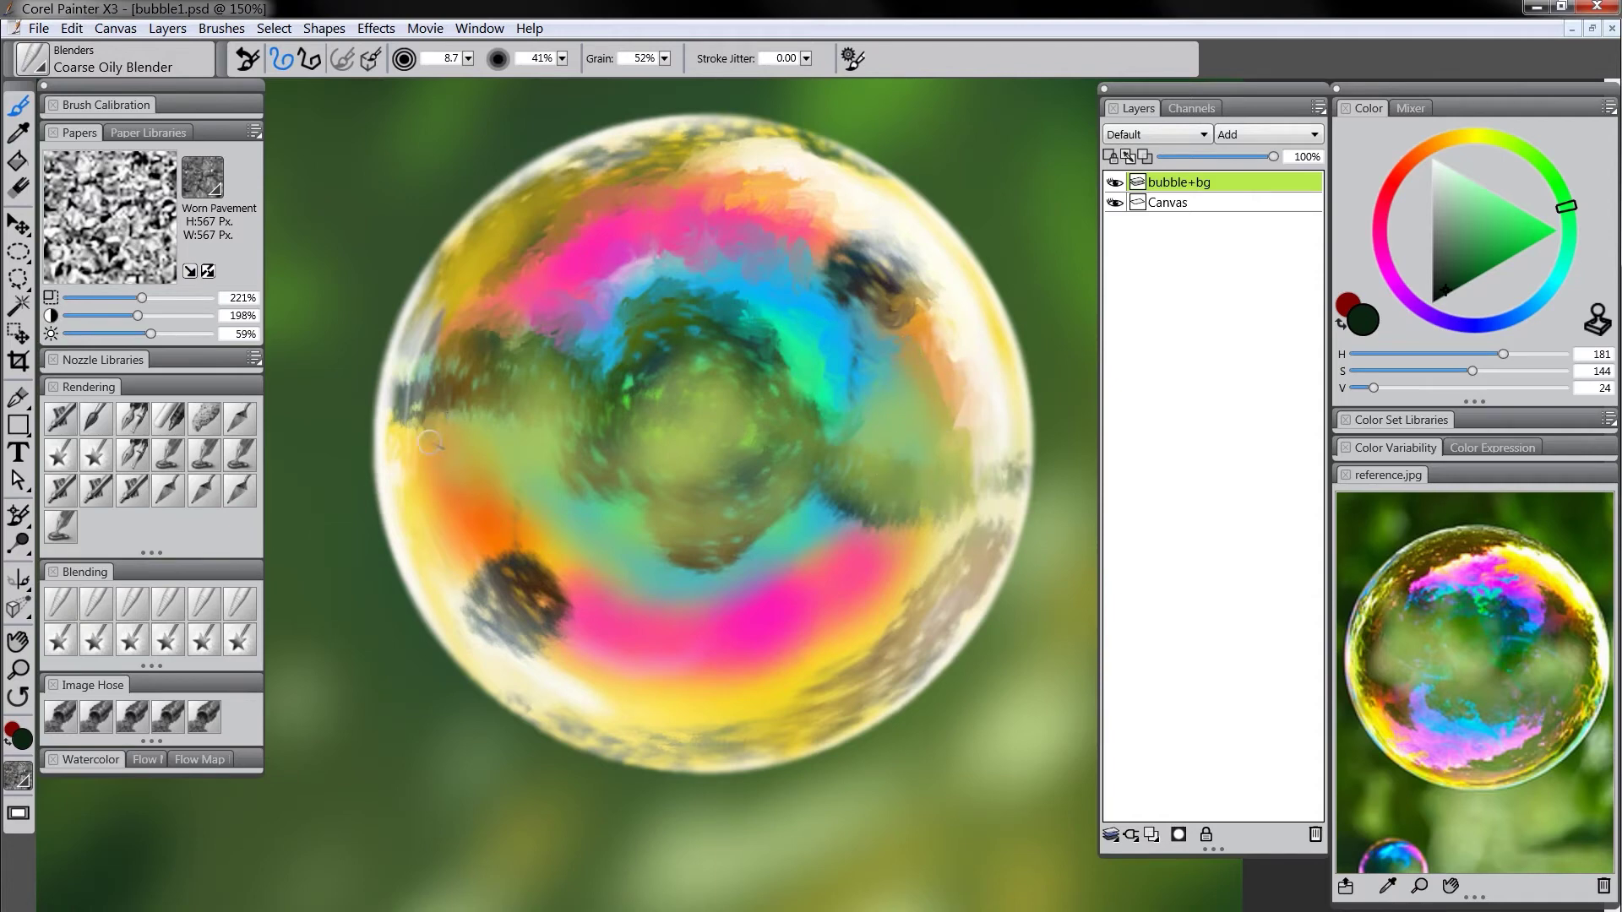
Smear the bubble's lower orange, pink and yellow bands and both dark patches with the Coarse Oily Blender at size 8.7
{"action": "left_click_drag", "start_coordinate": [430, 442], "coordinate": [458, 440]}
{"action": "mouse_move", "coordinate": [504, 558]}
{"action": "left_mouse_down"}
{"action": "mouse_move", "coordinate": [472, 599]}
{"action": "mouse_move", "coordinate": [498, 548]}
{"action": "mouse_move", "coordinate": [491, 638]}
{"action": "mouse_move", "coordinate": [525, 632]}
{"action": "mouse_move", "coordinate": [549, 651]}
{"action": "mouse_move", "coordinate": [557, 624]}
{"action": "mouse_move", "coordinate": [576, 627]}
{"action": "mouse_move", "coordinate": [589, 681]}
{"action": "mouse_move", "coordinate": [585, 564]}
{"action": "mouse_move", "coordinate": [633, 623]}
{"action": "mouse_move", "coordinate": [632, 701]}
{"action": "left_mouse_up"}
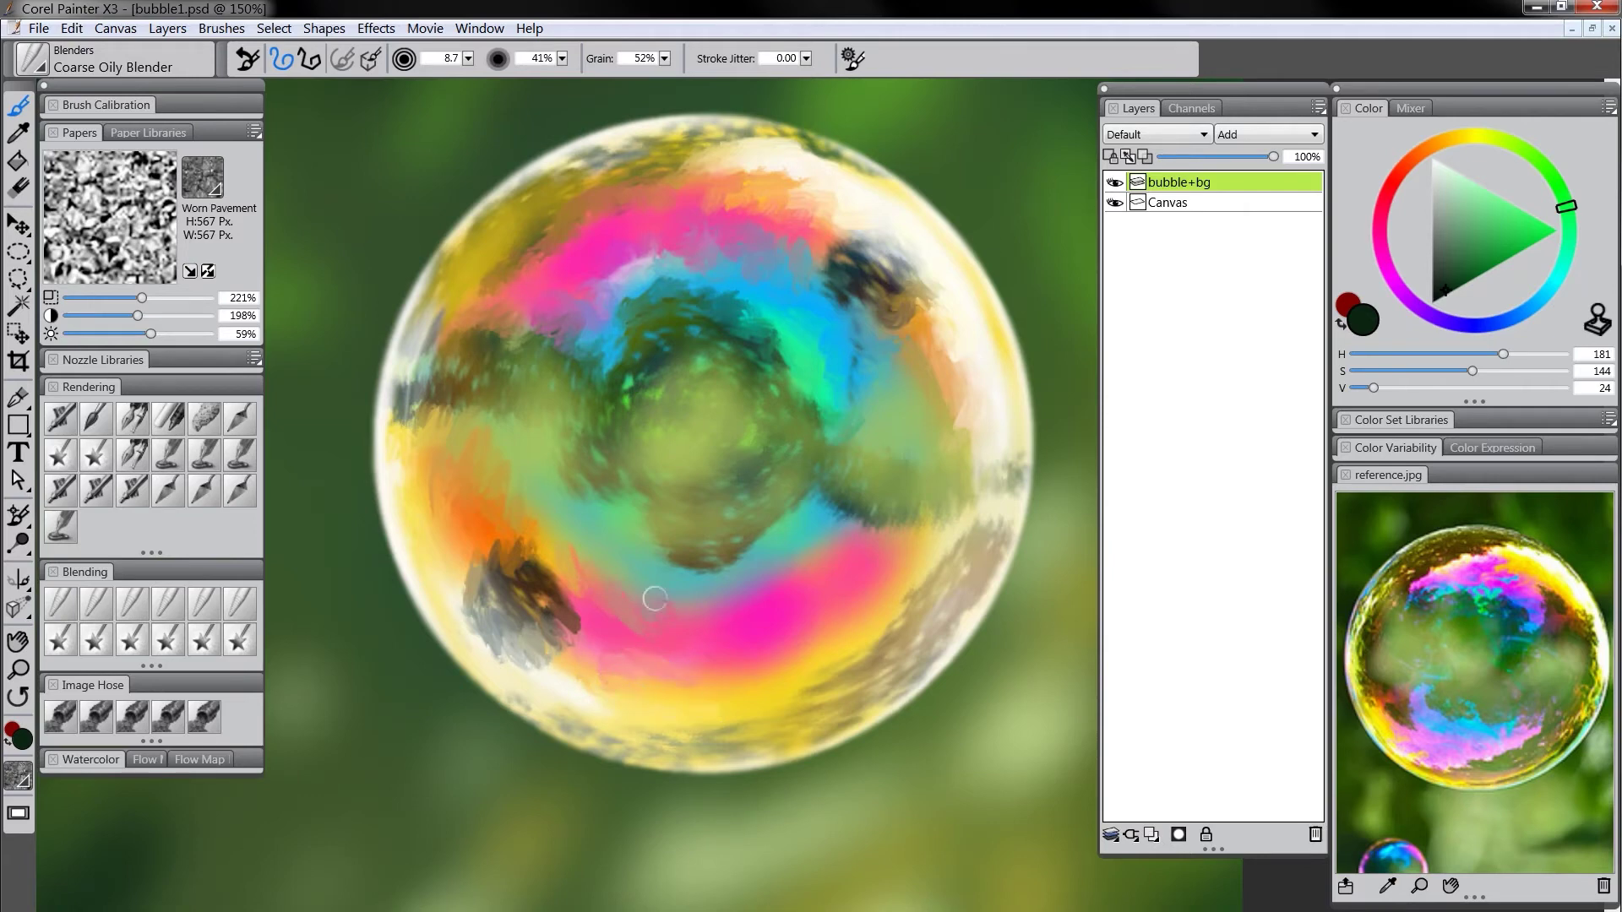
{"action": "left_click_drag", "start_coordinate": [716, 687], "coordinate": [818, 665]}
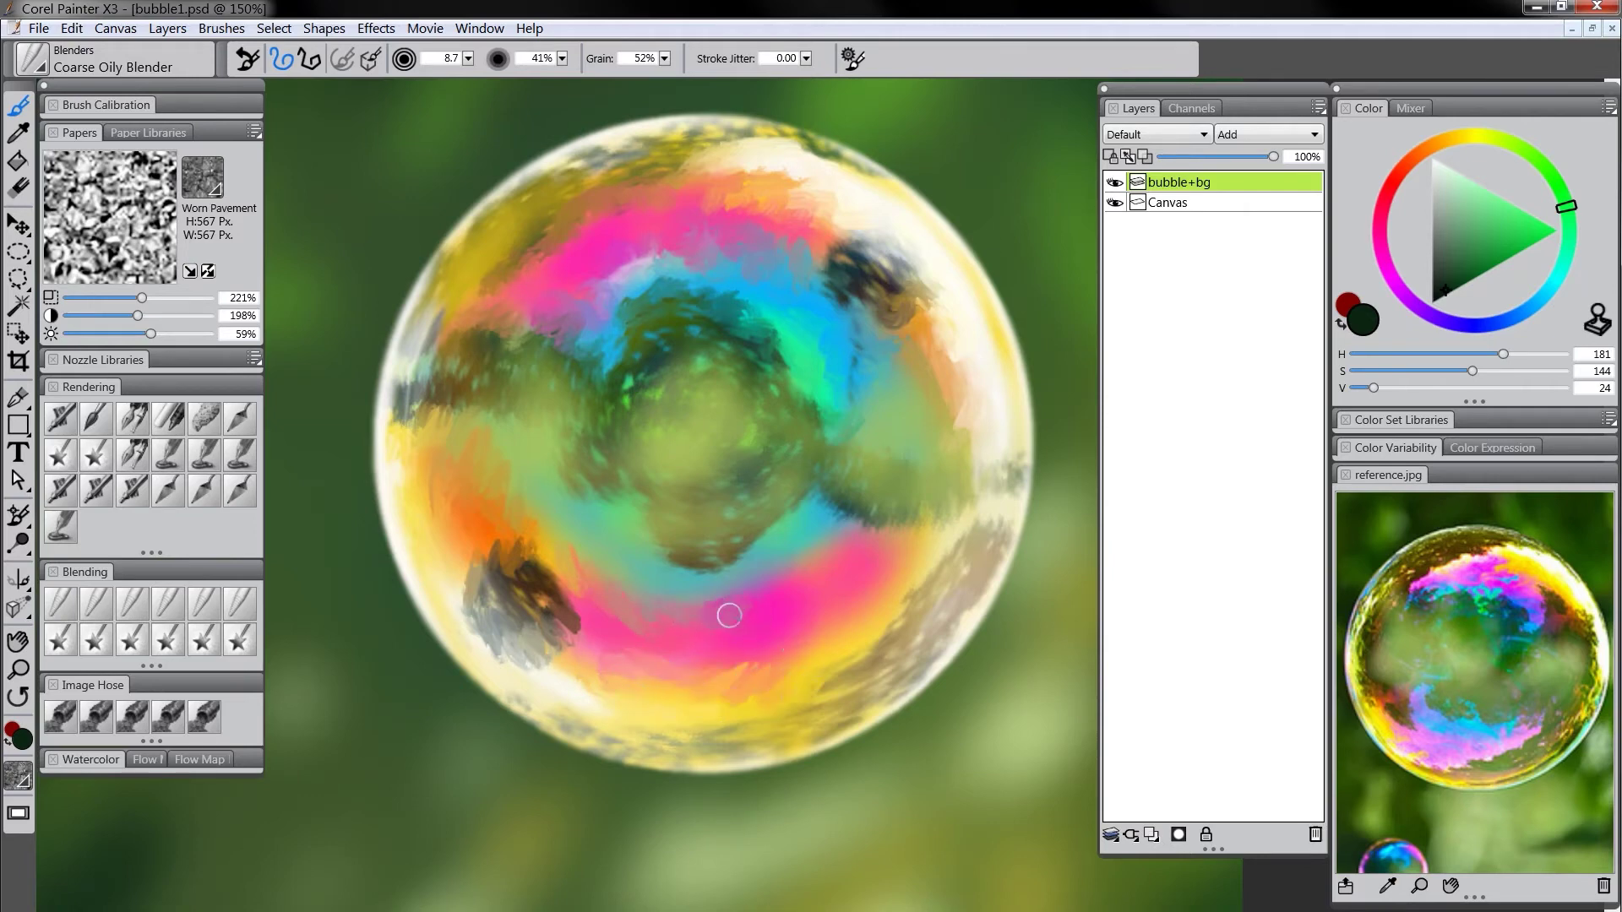
{"action": "mouse_move", "coordinate": [811, 554]}
{"action": "left_mouse_down"}
{"action": "mouse_move", "coordinate": [803, 572]}
{"action": "mouse_move", "coordinate": [765, 575]}
{"action": "left_mouse_up"}
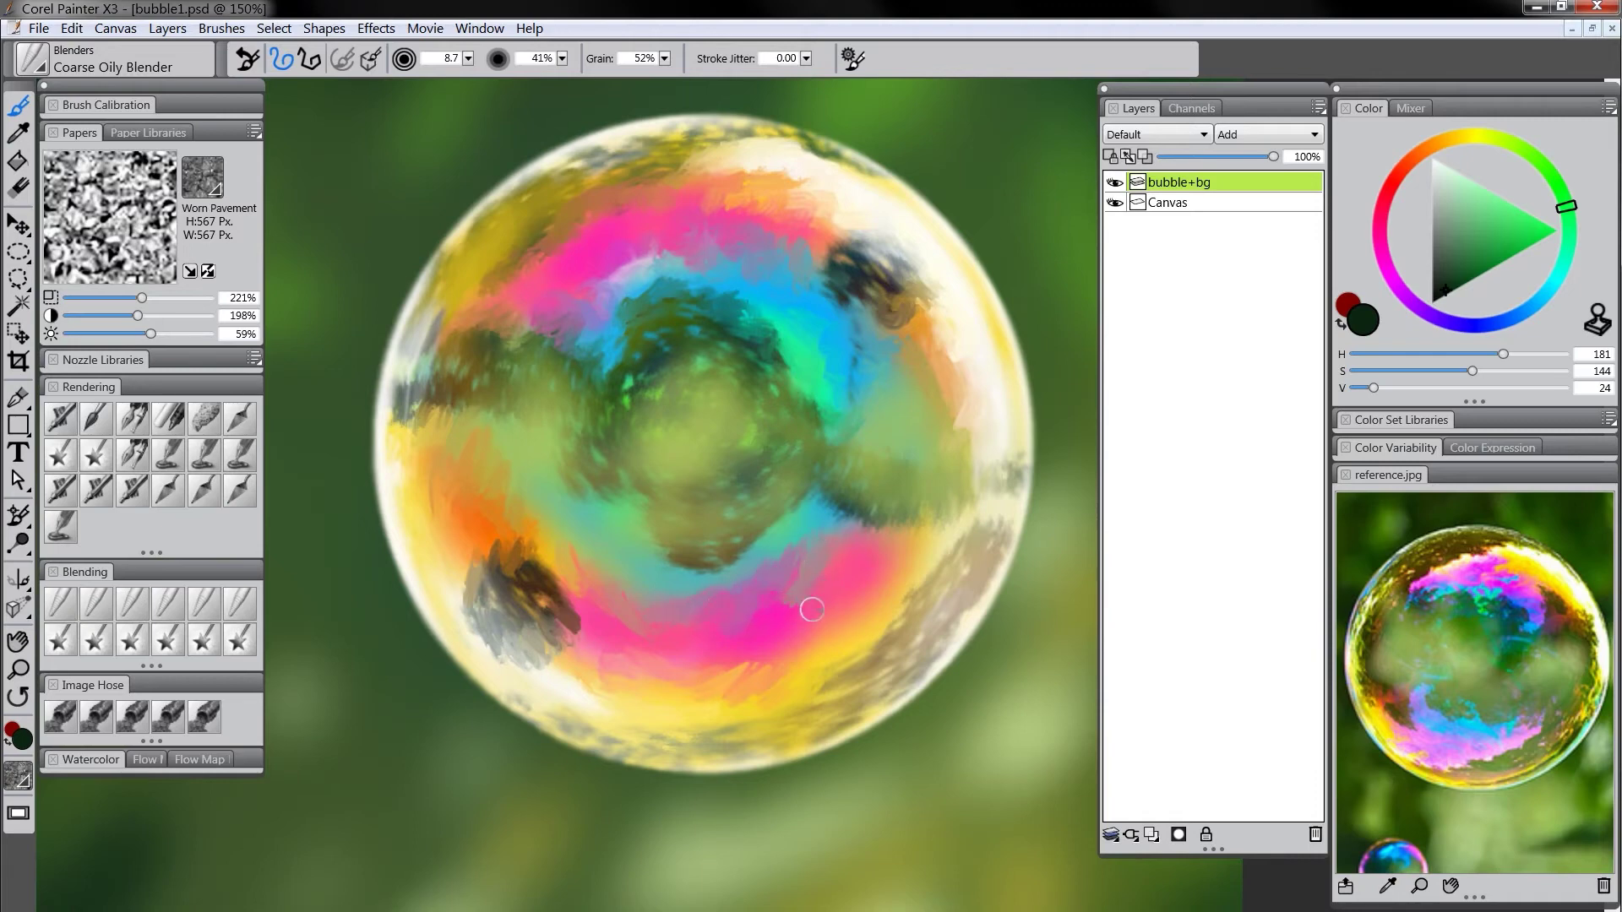
{"action": "mouse_move", "coordinate": [835, 640]}
{"action": "left_mouse_down"}
{"action": "mouse_move", "coordinate": [872, 644]}
{"action": "mouse_move", "coordinate": [911, 598]}
{"action": "mouse_move", "coordinate": [899, 636]}
{"action": "left_mouse_up"}
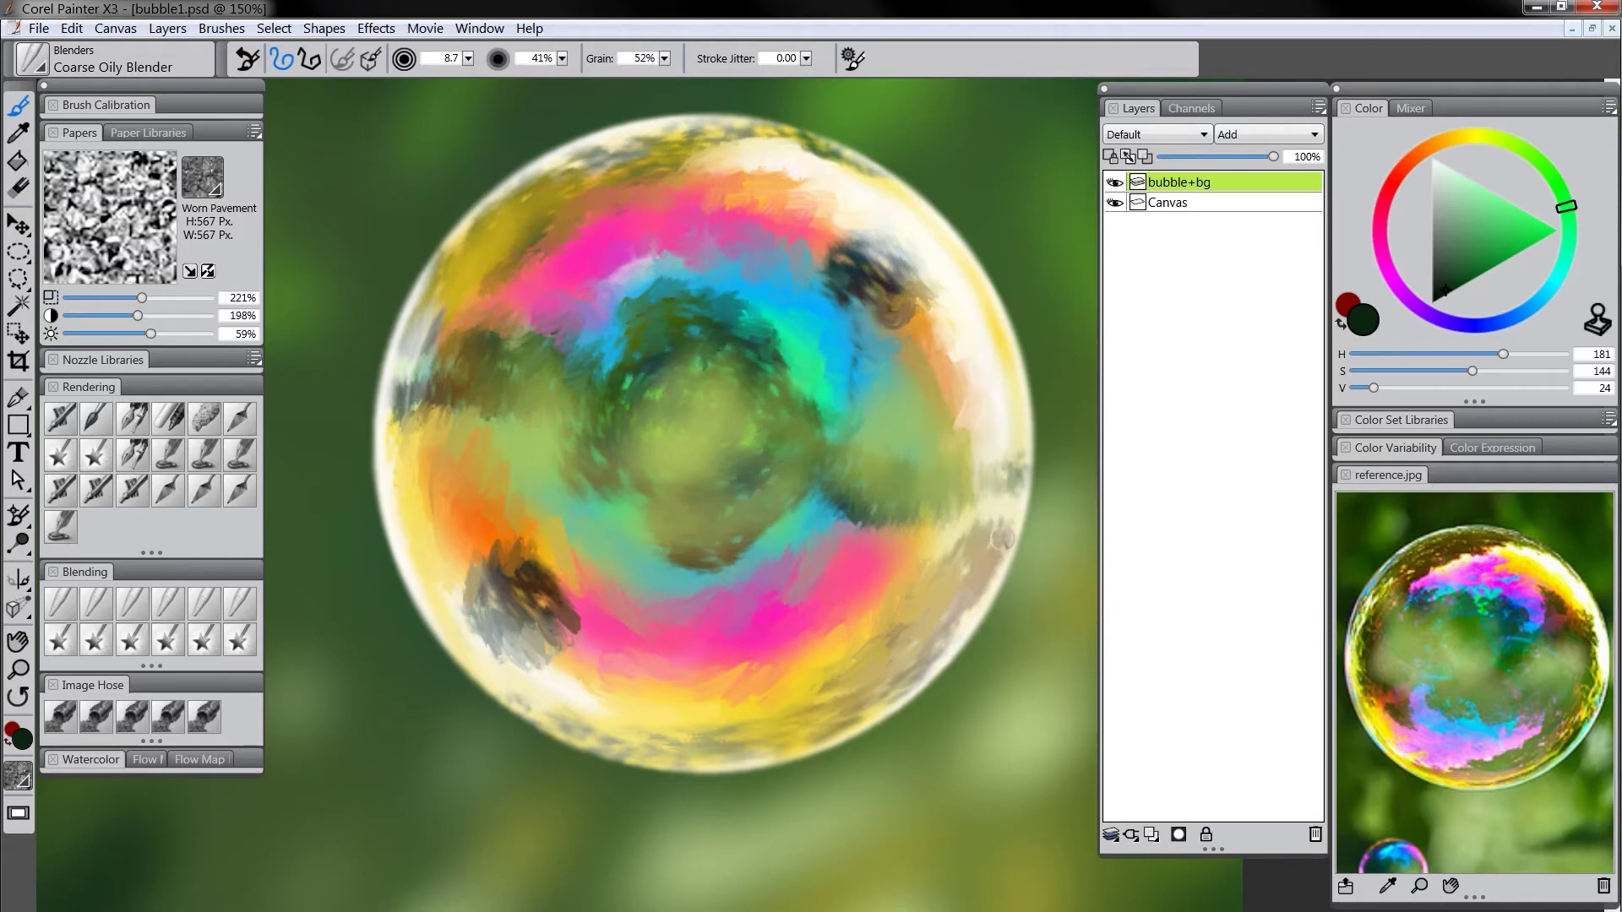
{"action": "mouse_move", "coordinate": [894, 314]}
{"action": "left_mouse_down"}
{"action": "mouse_move", "coordinate": [836, 256]}
{"action": "mouse_move", "coordinate": [845, 238]}
{"action": "mouse_move", "coordinate": [836, 267]}
{"action": "mouse_move", "coordinate": [847, 235]}
{"action": "left_mouse_up"}
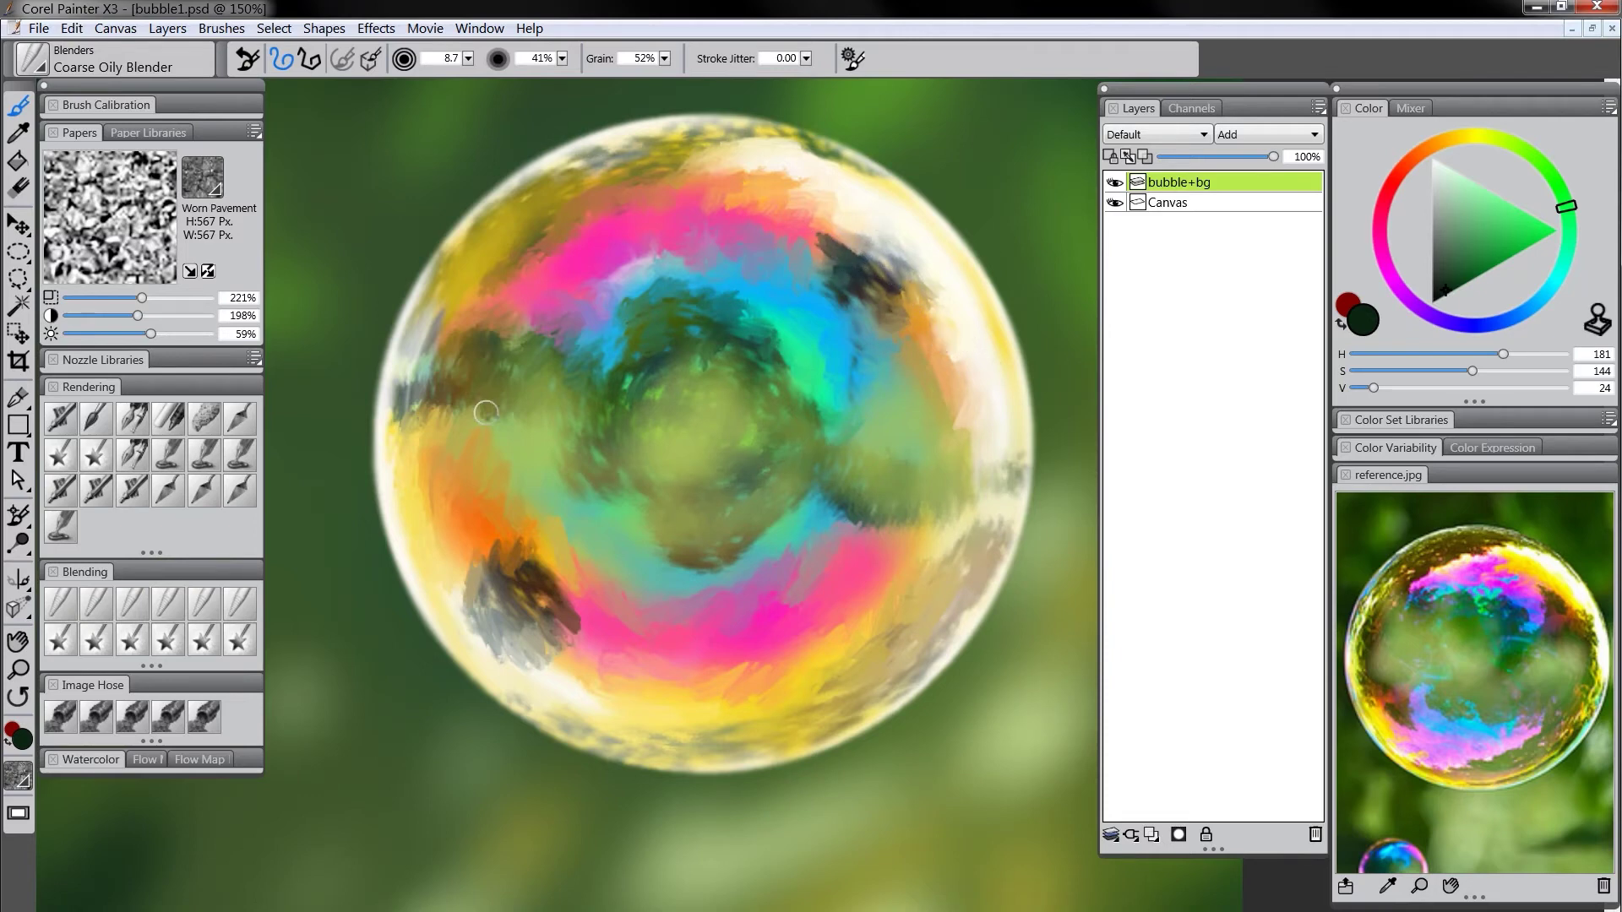
{"action": "mouse_move", "coordinate": [564, 290]}
{"action": "left_mouse_down"}
{"action": "mouse_move", "coordinate": [525, 351]}
{"action": "mouse_move", "coordinate": [567, 278]}
{"action": "mouse_move", "coordinate": [523, 268]}
{"action": "mouse_move", "coordinate": [521, 326]}
{"action": "mouse_move", "coordinate": [600, 263]}
{"action": "left_mouse_up"}
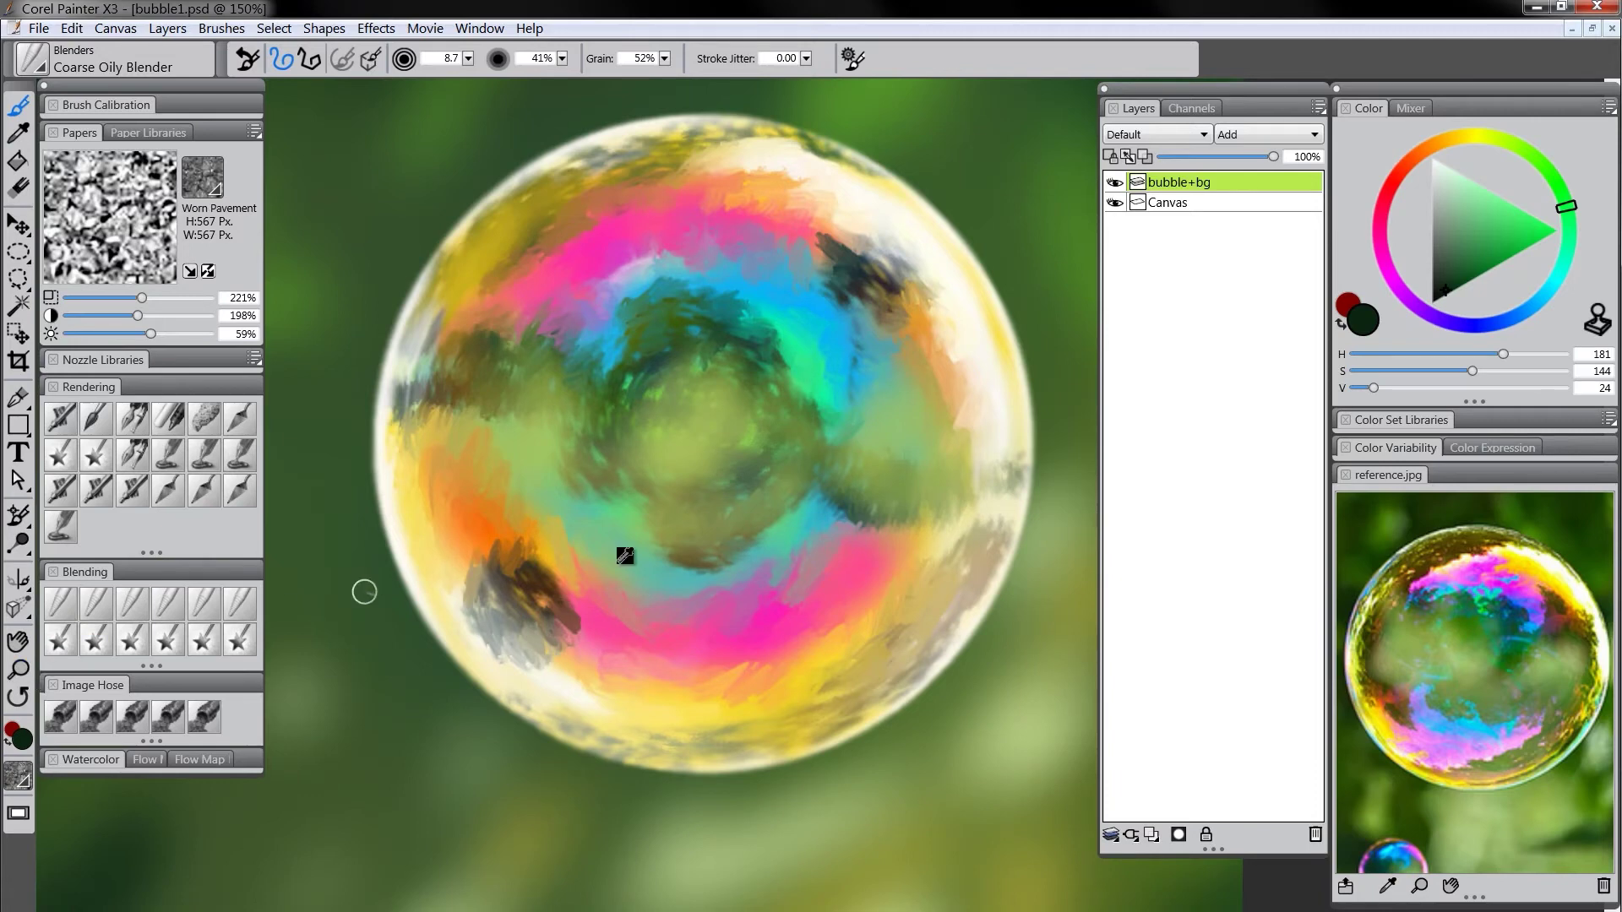
Zoom far out to examine how the blended bubble and background read at thumbnail size
{"action": "left_click", "coordinate": [829, 549], "text": "alt"}
{"action": "key", "text": "m"}
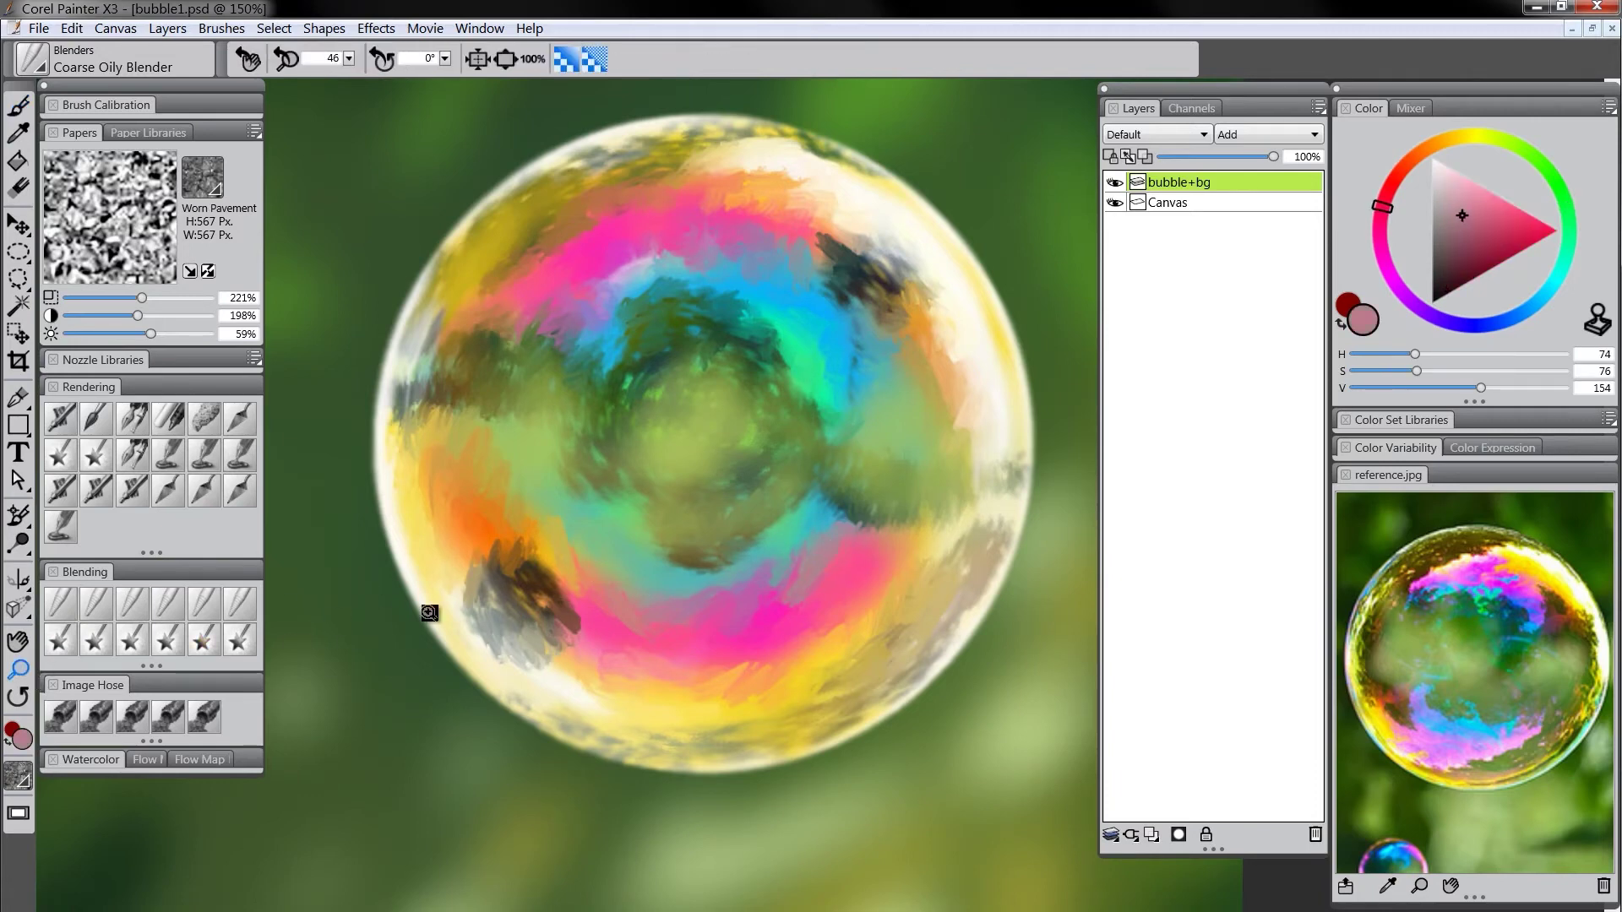
{"action": "left_click", "coordinate": [766, 590], "text": "alt"}
{"action": "left_click", "coordinate": [786, 587], "text": "alt"}
{"action": "left_click", "coordinate": [802, 591], "text": "alt"}
{"action": "left_click", "coordinate": [809, 591], "text": "alt"}
{"action": "left_click", "coordinate": [814, 590], "text": "alt"}
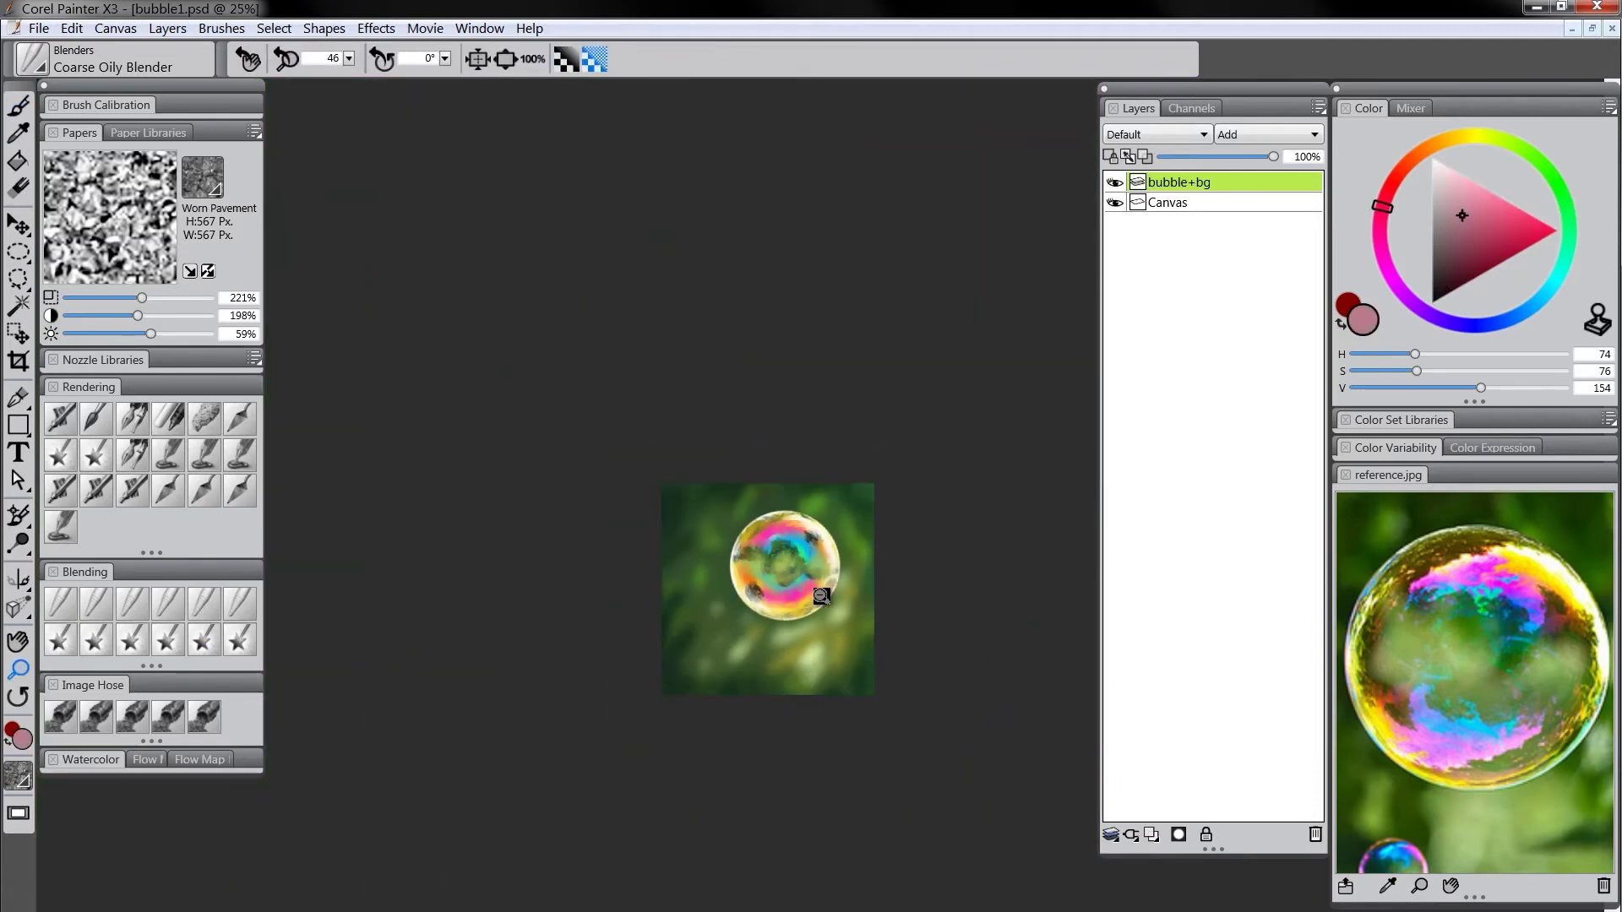
{"action": "left_click", "coordinate": [821, 596], "text": "alt"}
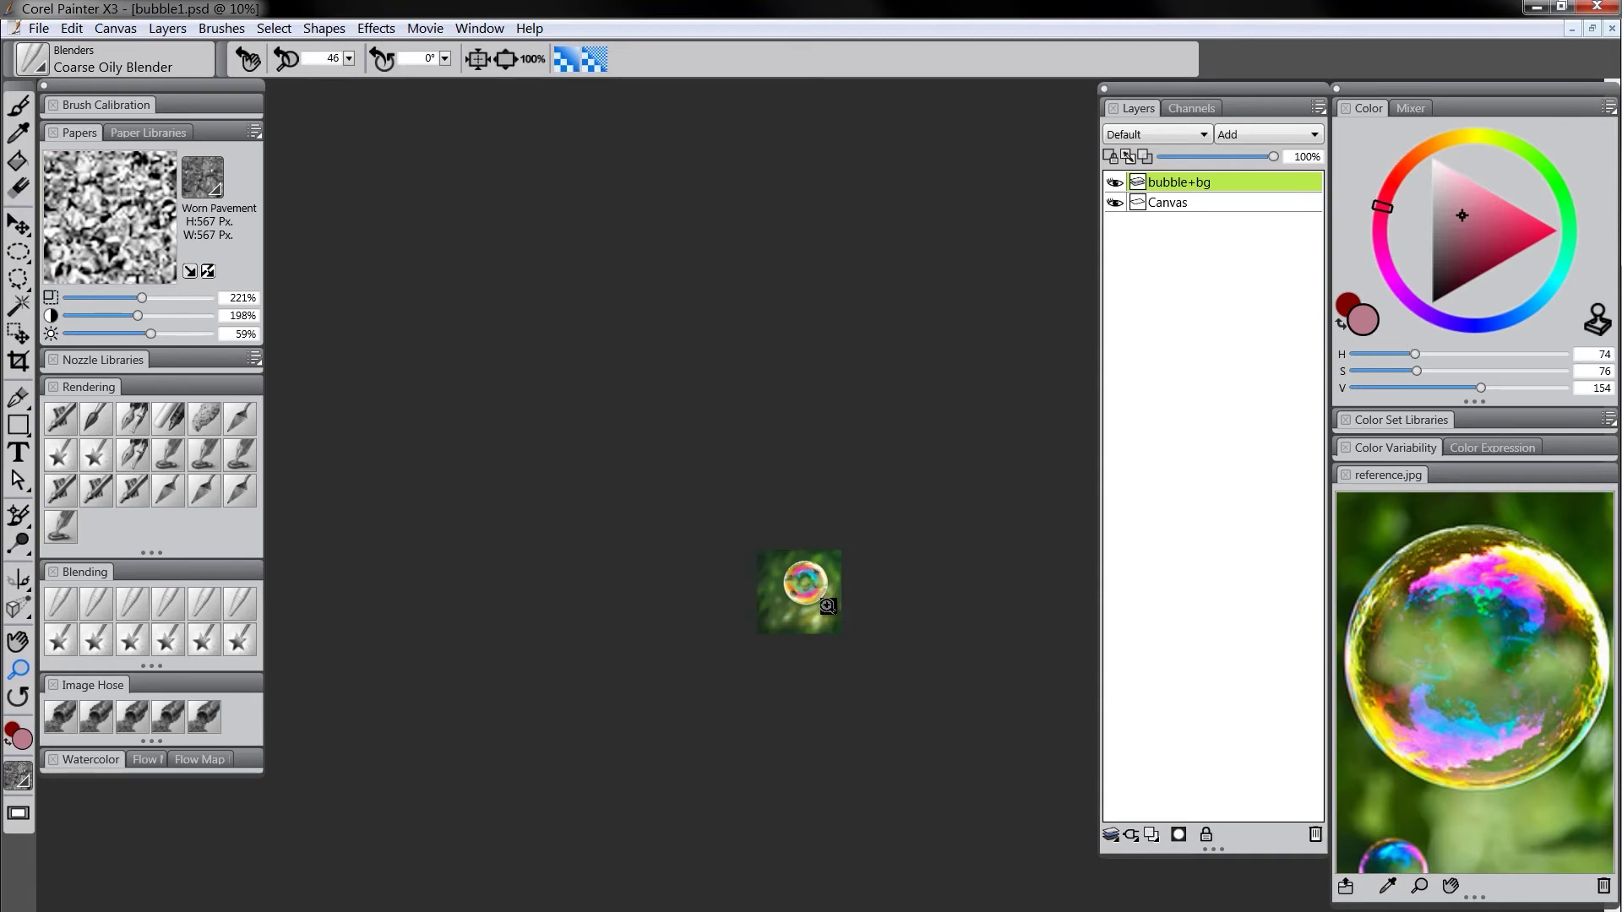
Zoom back in to 100% on the bubble to examine its blended colour bands up close
{"action": "left_click", "coordinate": [813, 594]}
{"action": "left_click", "coordinate": [814, 593]}
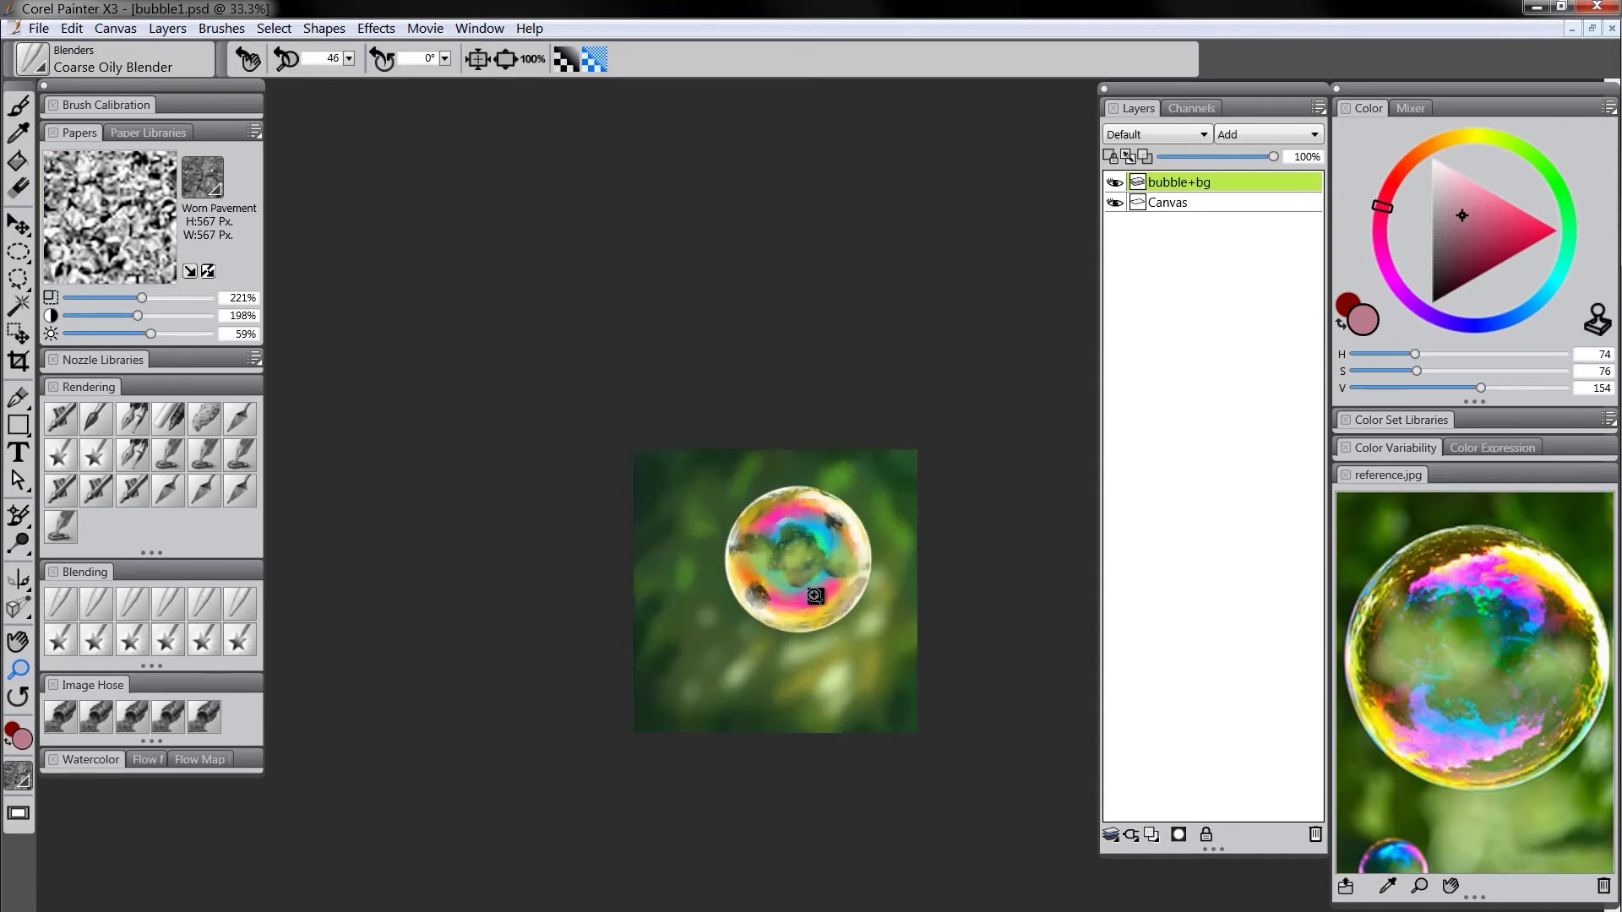
{"action": "left_click", "coordinate": [816, 593]}
{"action": "left_click", "coordinate": [818, 592]}
{"action": "left_click", "coordinate": [818, 591]}
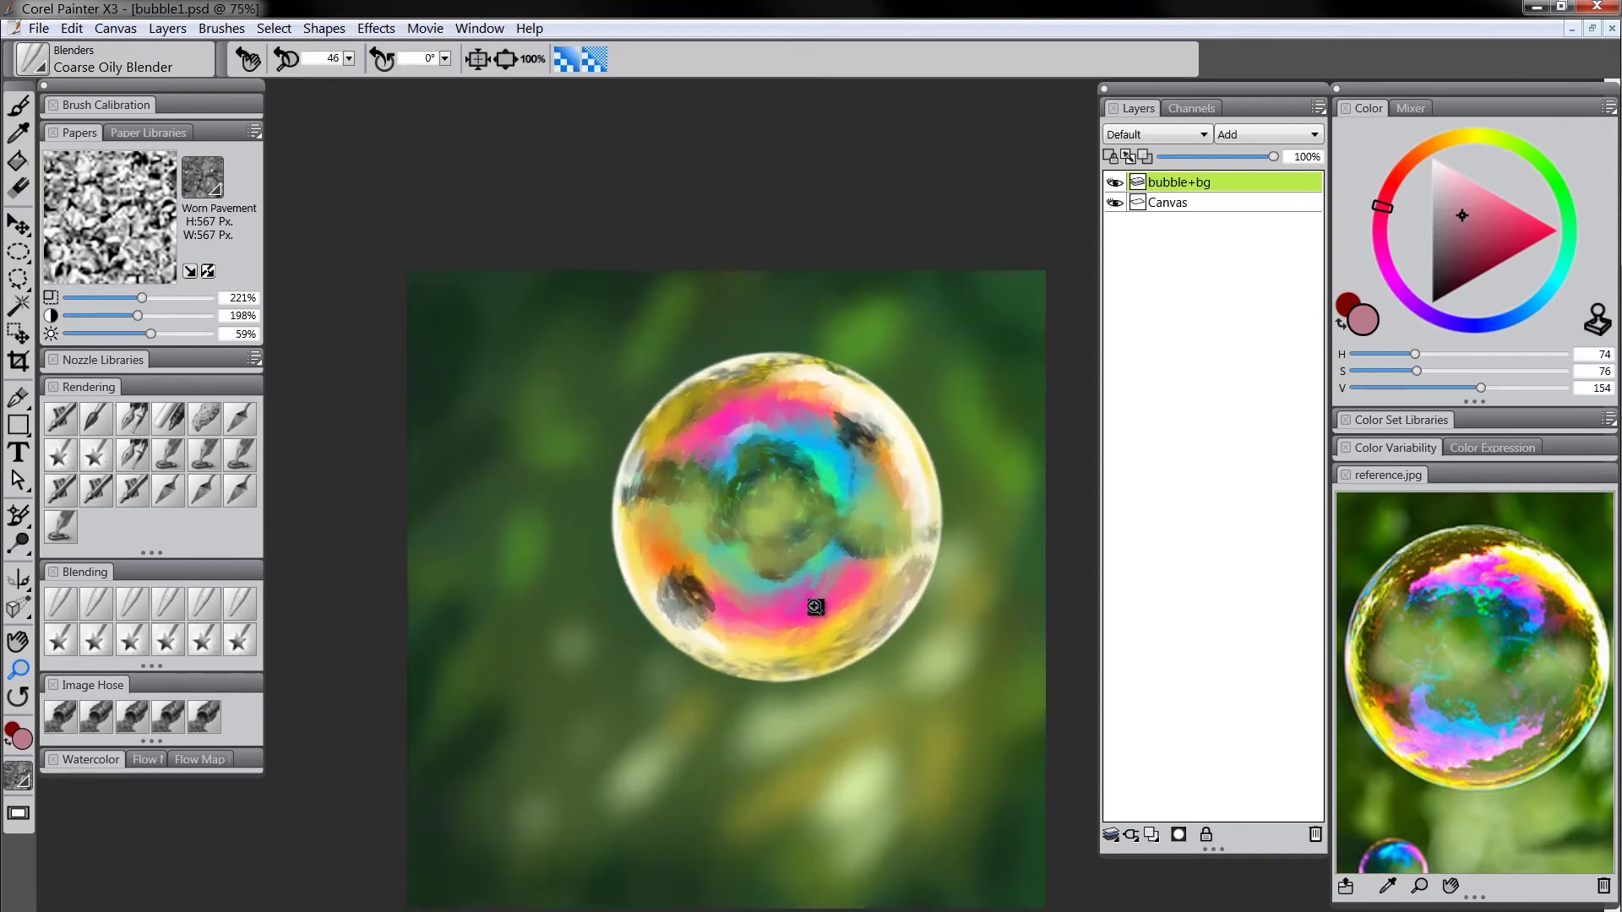
{"action": "left_click", "coordinate": [814, 597]}
{"action": "left_click_drag", "start_coordinate": [799, 537], "coordinate": [792, 574]}
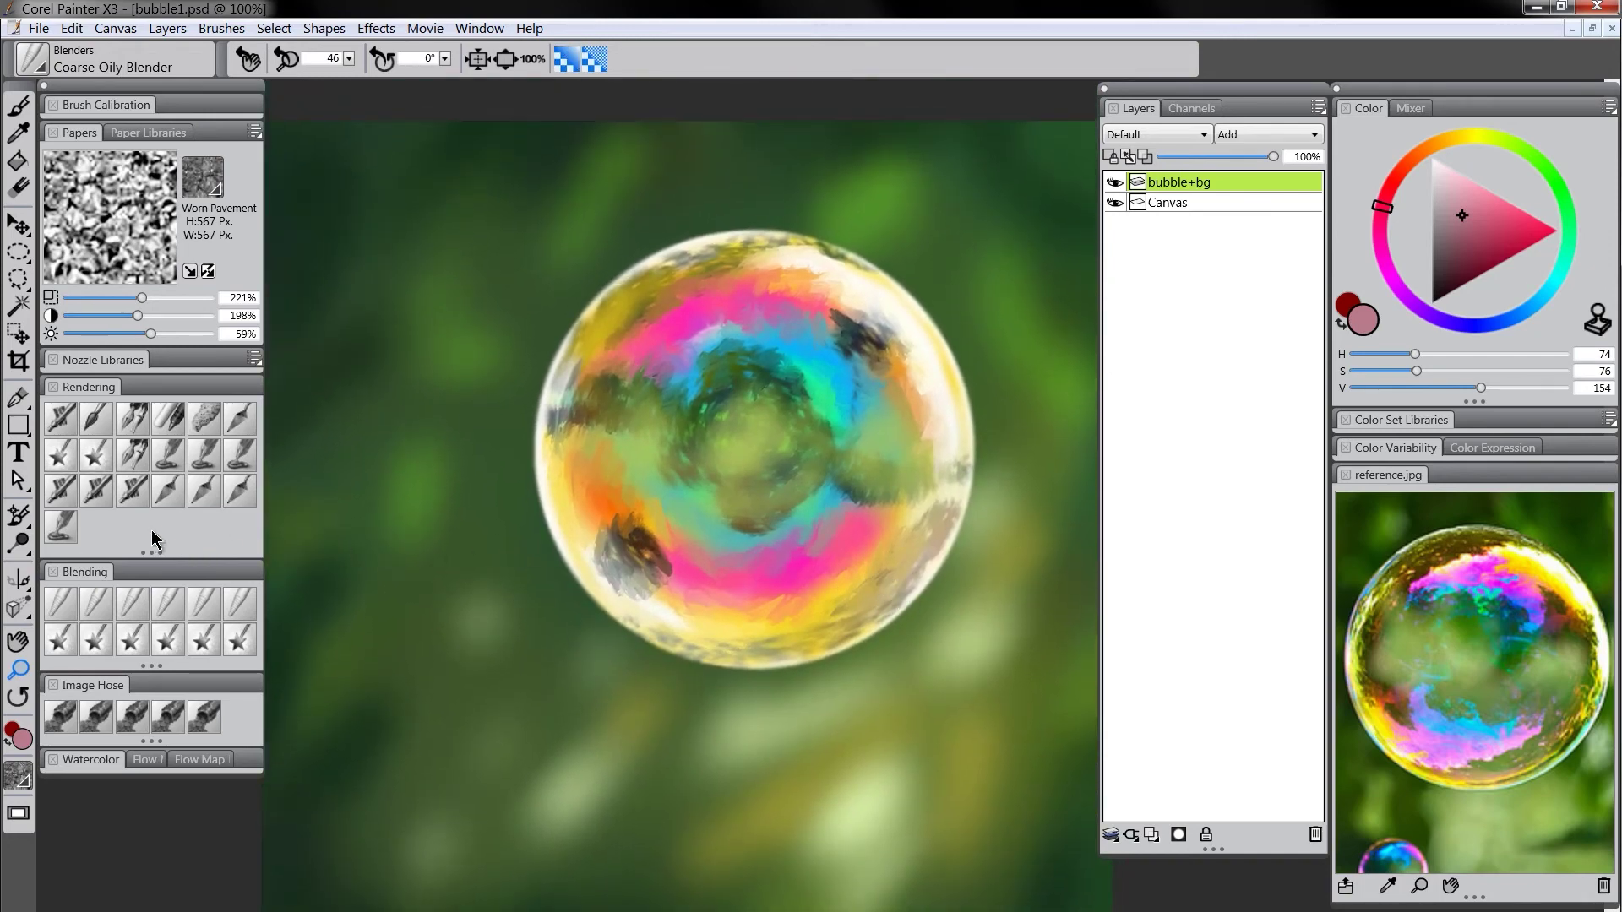
{"action": "left_click", "coordinate": [59, 605]}
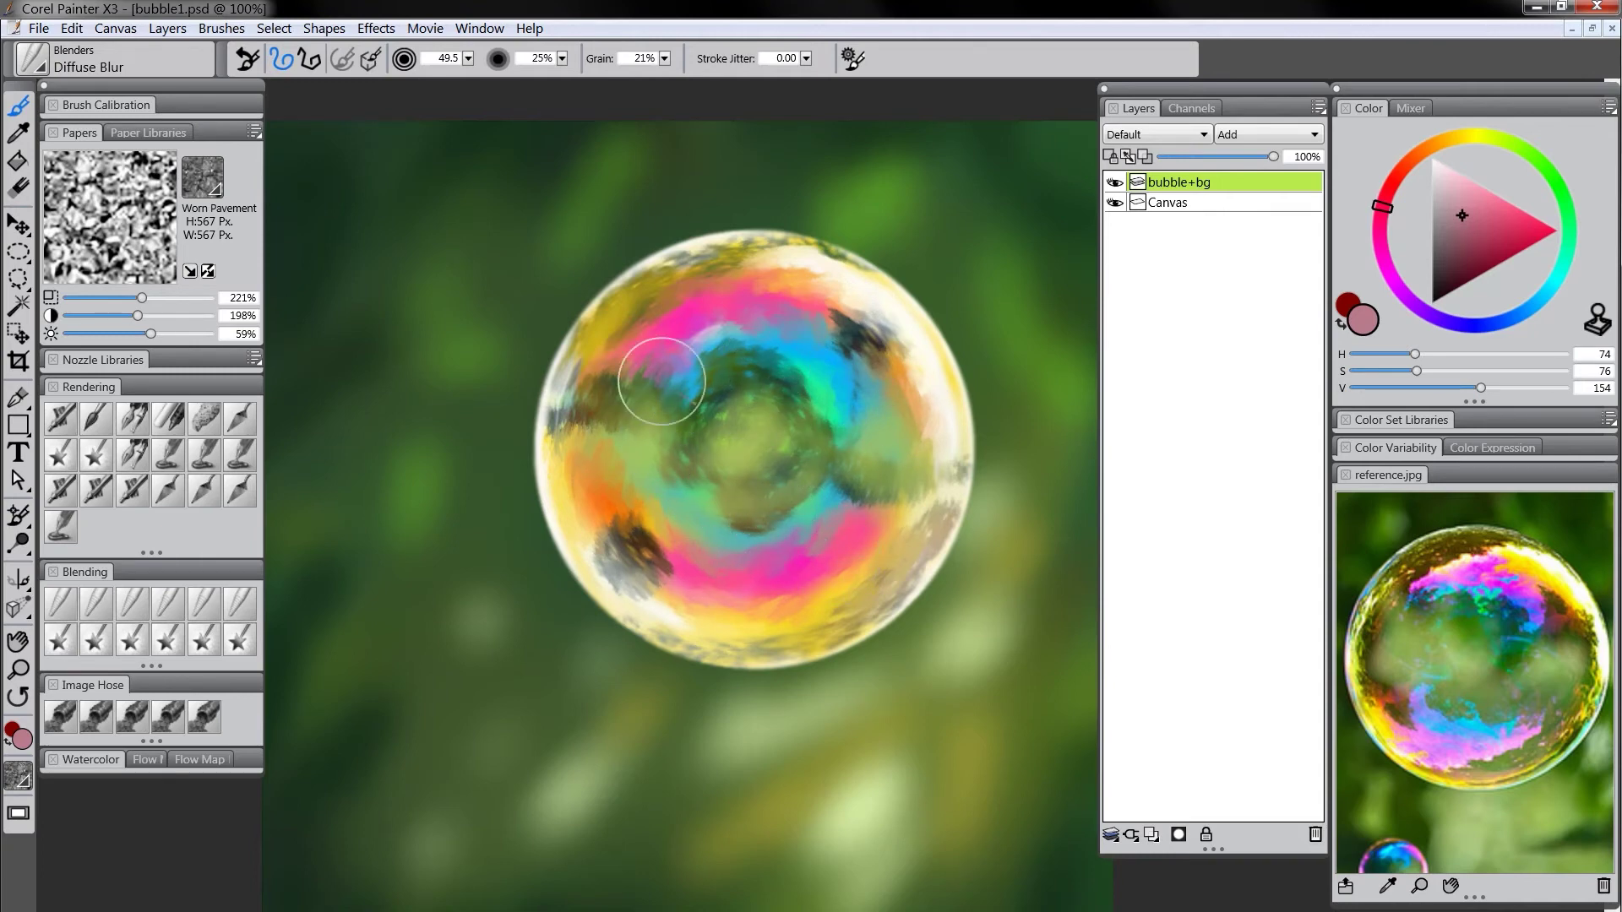
Add a new layer above bubble+bg with the Multiply composite method and choose the Digital Airbrush for shading
{"action": "left_click", "coordinate": [1153, 837]}
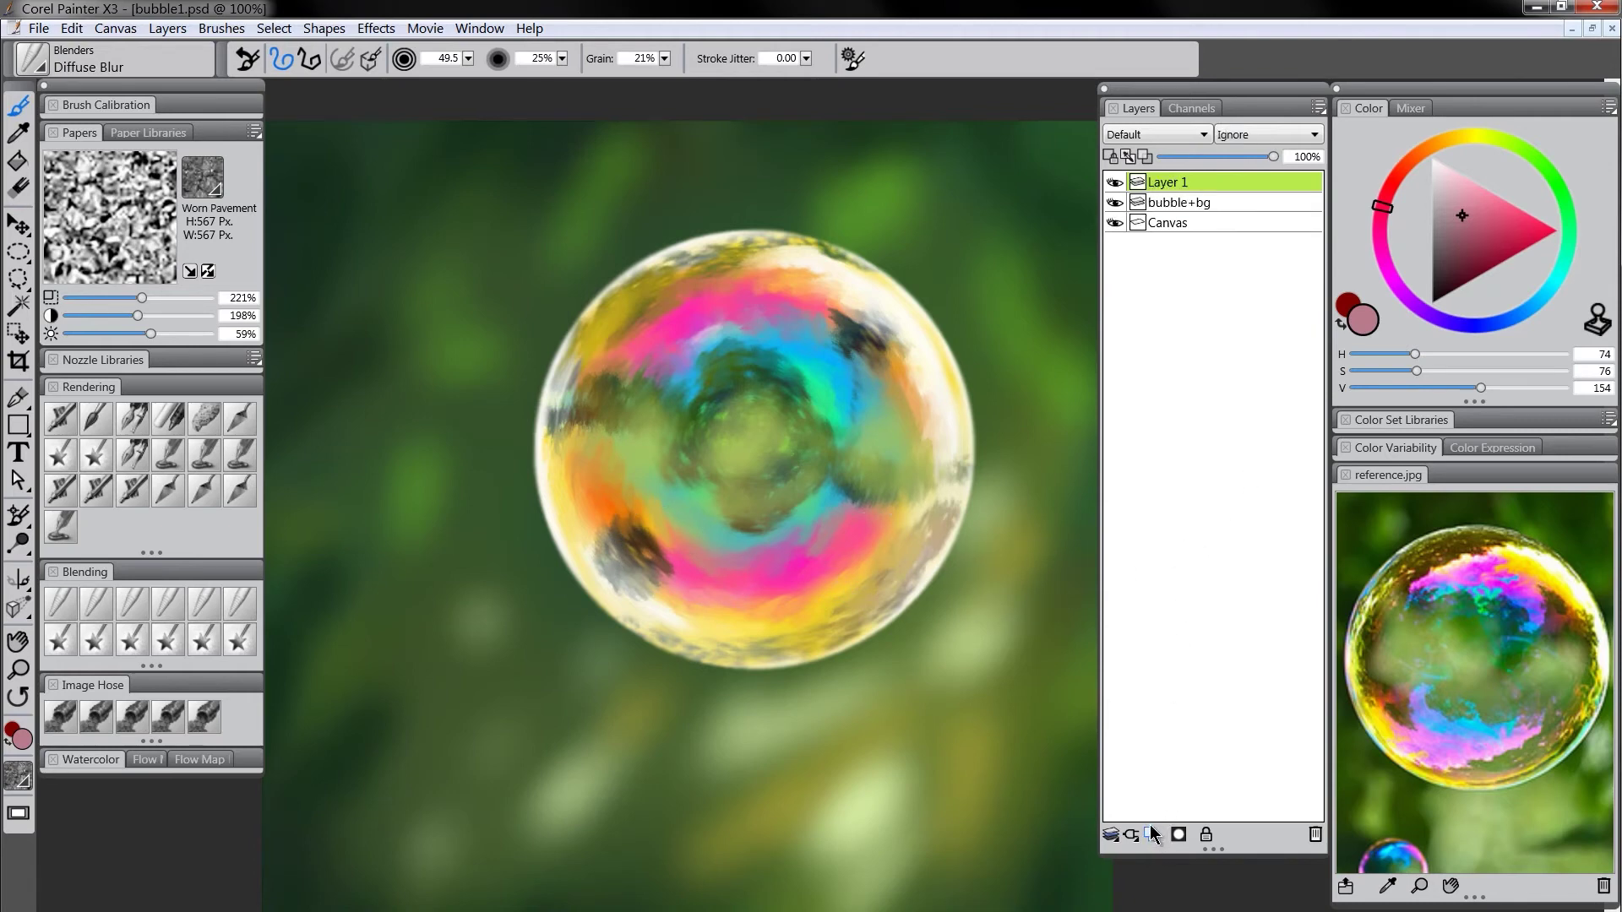
{"action": "left_click", "coordinate": [95, 455]}
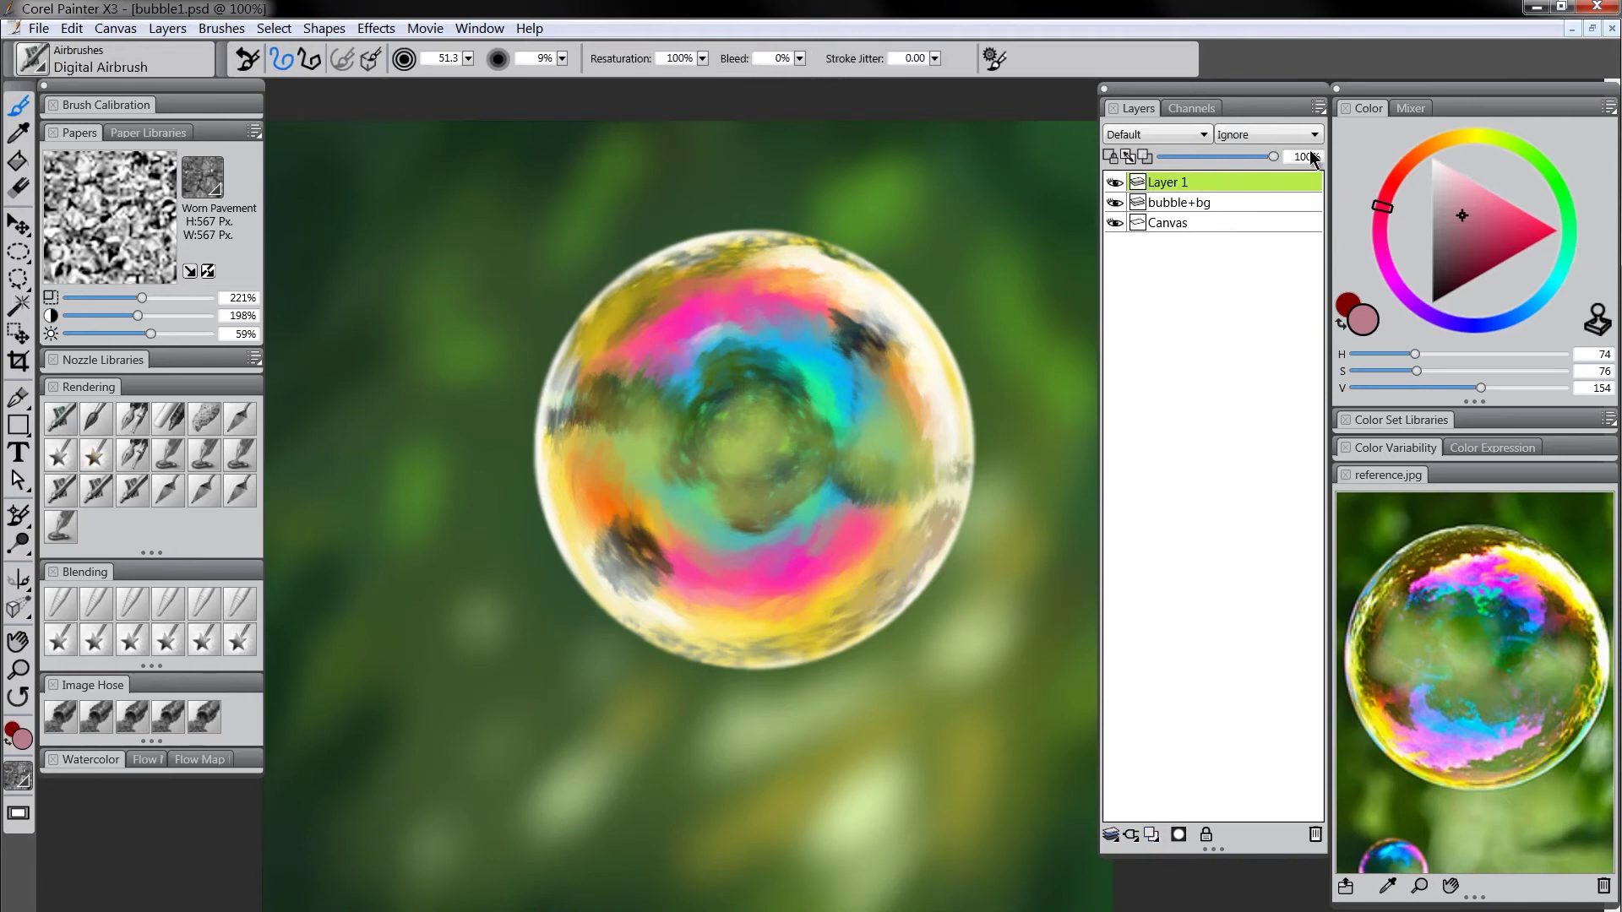
{"action": "left_click", "coordinate": [1187, 135]}
{"action": "left_click", "coordinate": [1183, 294]}
Airbrush dark green shading around the bubble's central ring and its right side on the Multiply layer
{"action": "left_click", "coordinate": [1538, 166]}
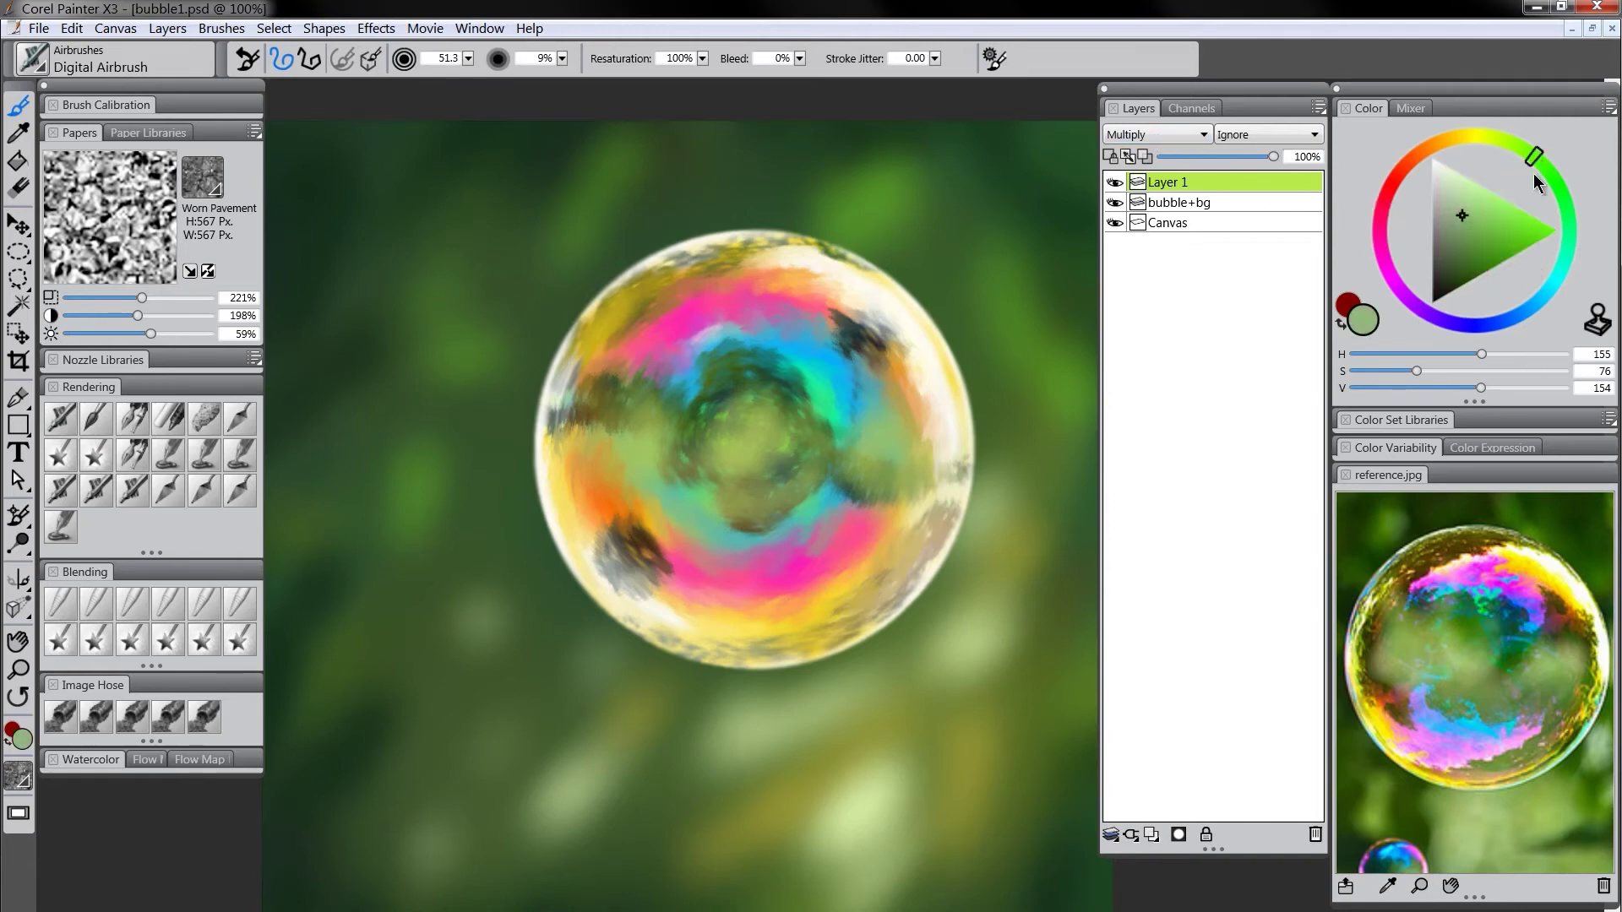
{"action": "left_click", "coordinate": [1462, 280]}
{"action": "left_click", "coordinate": [1555, 185]}
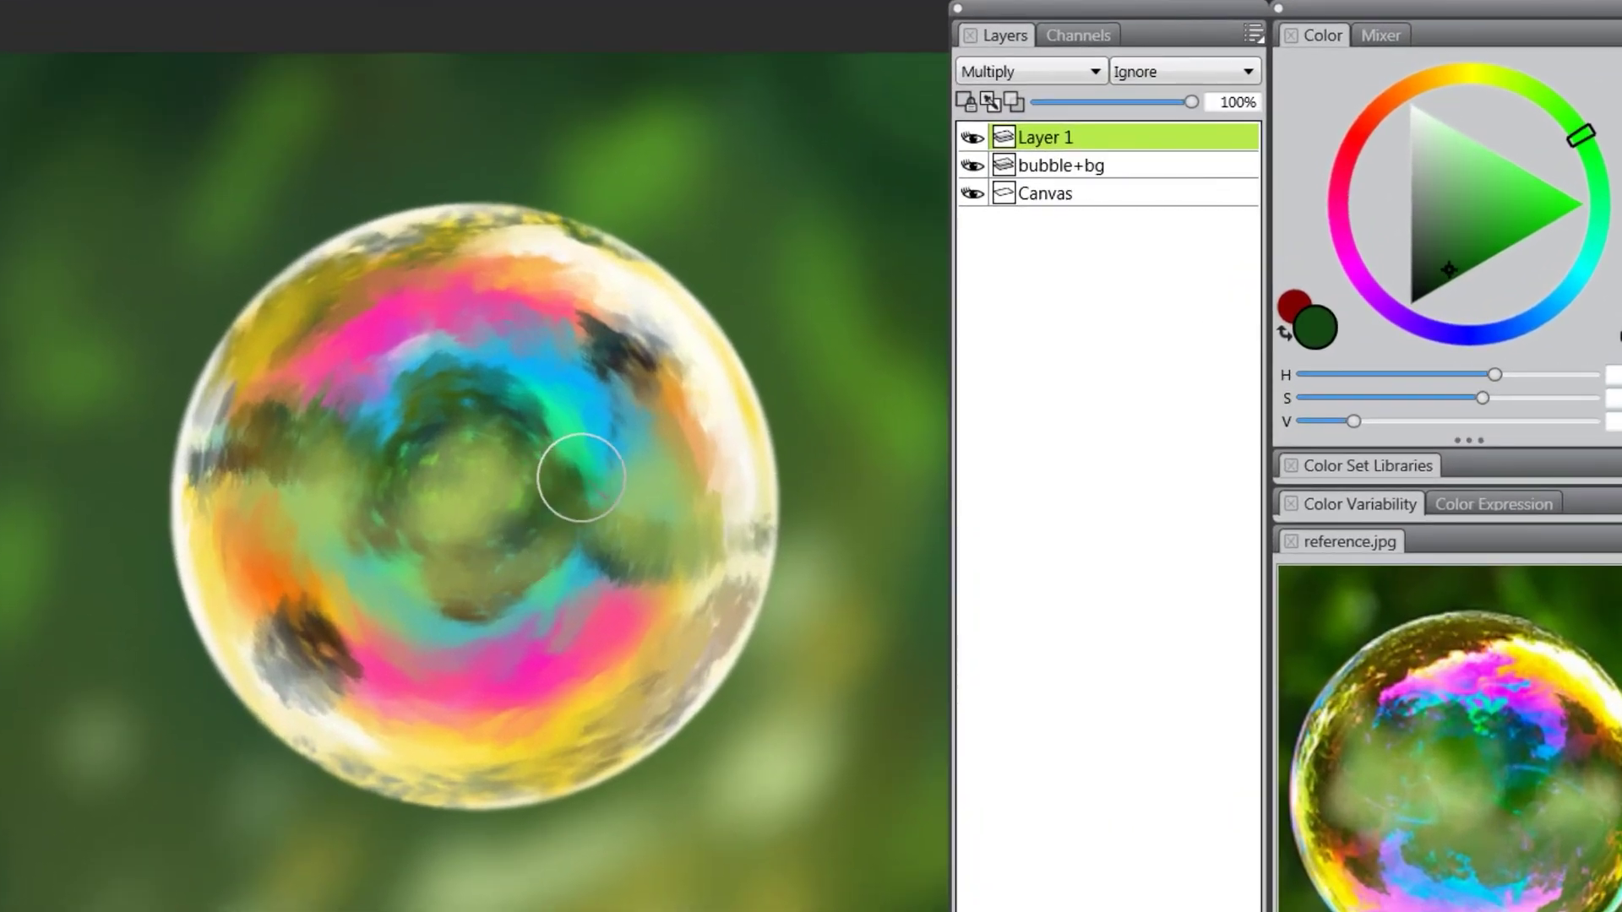
{"action": "mouse_move", "coordinate": [473, 409]}
{"action": "left_mouse_down"}
{"action": "mouse_move", "coordinate": [496, 451]}
{"action": "mouse_move", "coordinate": [471, 422]}
{"action": "mouse_move", "coordinate": [623, 488]}
{"action": "mouse_move", "coordinate": [563, 458]}
{"action": "mouse_move", "coordinate": [561, 535]}
{"action": "mouse_move", "coordinate": [589, 571]}
{"action": "mouse_move", "coordinate": [662, 518]}
{"action": "mouse_move", "coordinate": [613, 461]}
{"action": "mouse_move", "coordinate": [585, 475]}
{"action": "mouse_move", "coordinate": [667, 517]}
{"action": "mouse_move", "coordinate": [635, 462]}
{"action": "mouse_move", "coordinate": [709, 510]}
{"action": "mouse_move", "coordinate": [665, 527]}
{"action": "mouse_move", "coordinate": [610, 515]}
{"action": "mouse_move", "coordinate": [566, 466]}
{"action": "mouse_move", "coordinate": [472, 494]}
{"action": "mouse_move", "coordinate": [476, 532]}
{"action": "mouse_move", "coordinate": [451, 491]}
{"action": "mouse_move", "coordinate": [524, 596]}
{"action": "mouse_move", "coordinate": [424, 494]}
{"action": "mouse_move", "coordinate": [444, 531]}
{"action": "mouse_move", "coordinate": [475, 508]}
{"action": "mouse_move", "coordinate": [441, 514]}
{"action": "mouse_move", "coordinate": [361, 434]}
{"action": "mouse_move", "coordinate": [374, 457]}
{"action": "mouse_move", "coordinate": [280, 466]}
{"action": "mouse_move", "coordinate": [428, 542]}
{"action": "left_mouse_up"}
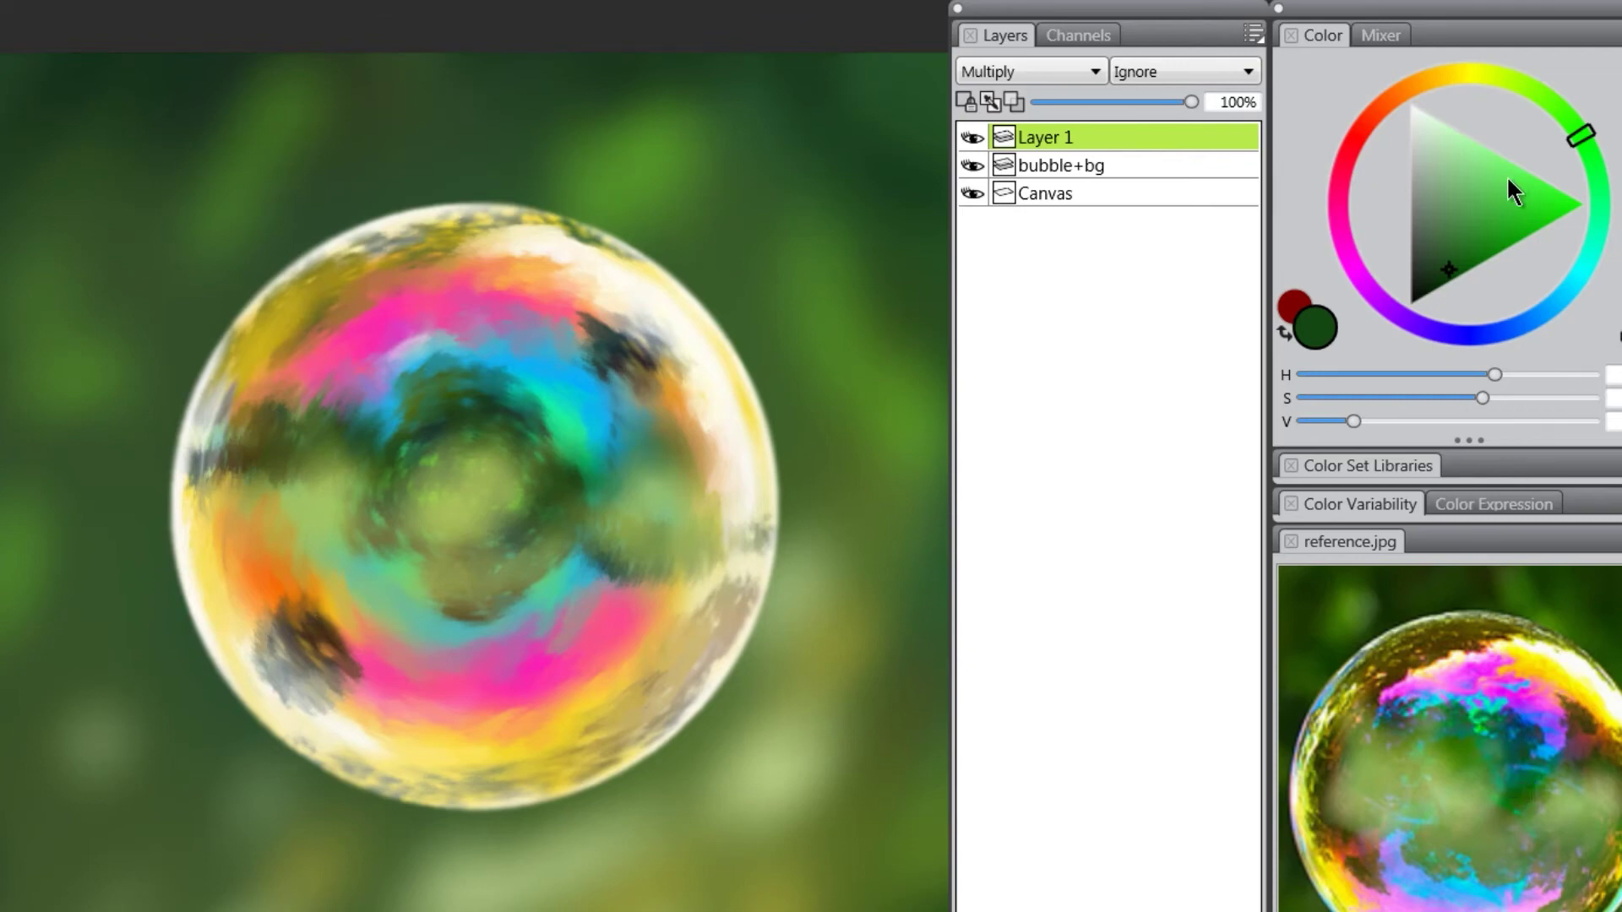
Airbrush a saturated bright green along the lower-right part of the bubble's central ring
{"action": "left_click", "coordinate": [1511, 228]}
{"action": "left_click", "coordinate": [1522, 191]}
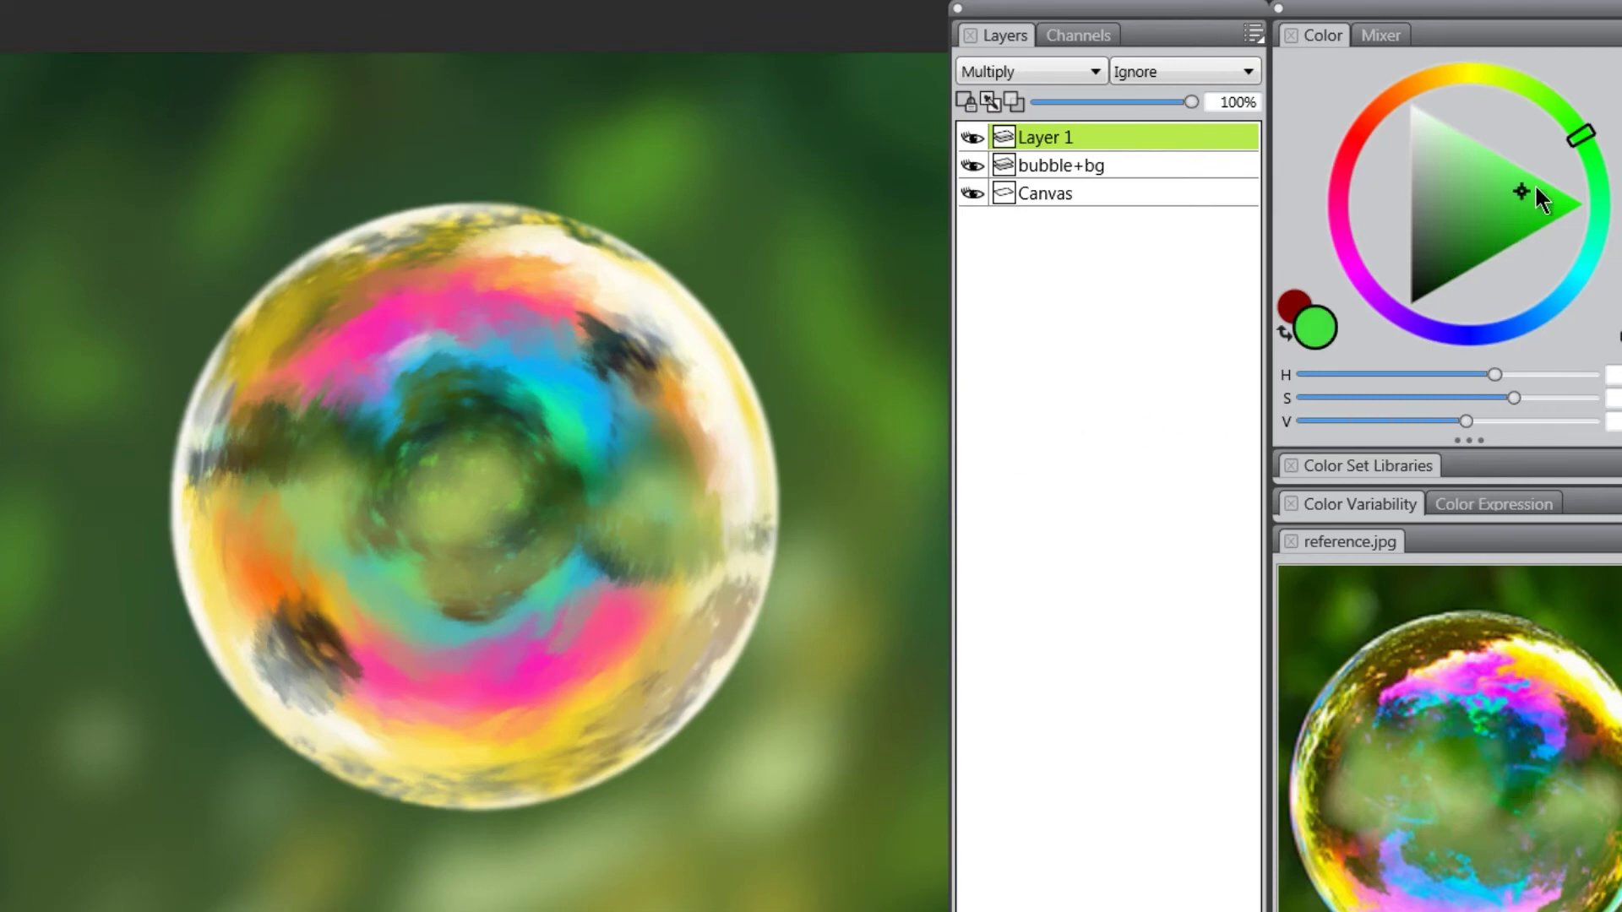
{"action": "left_click", "coordinate": [1586, 137]}
{"action": "left_click_drag", "start_coordinate": [543, 539], "coordinate": [657, 575]}
{"action": "left_click_drag", "start_coordinate": [543, 587], "coordinate": [500, 597]}
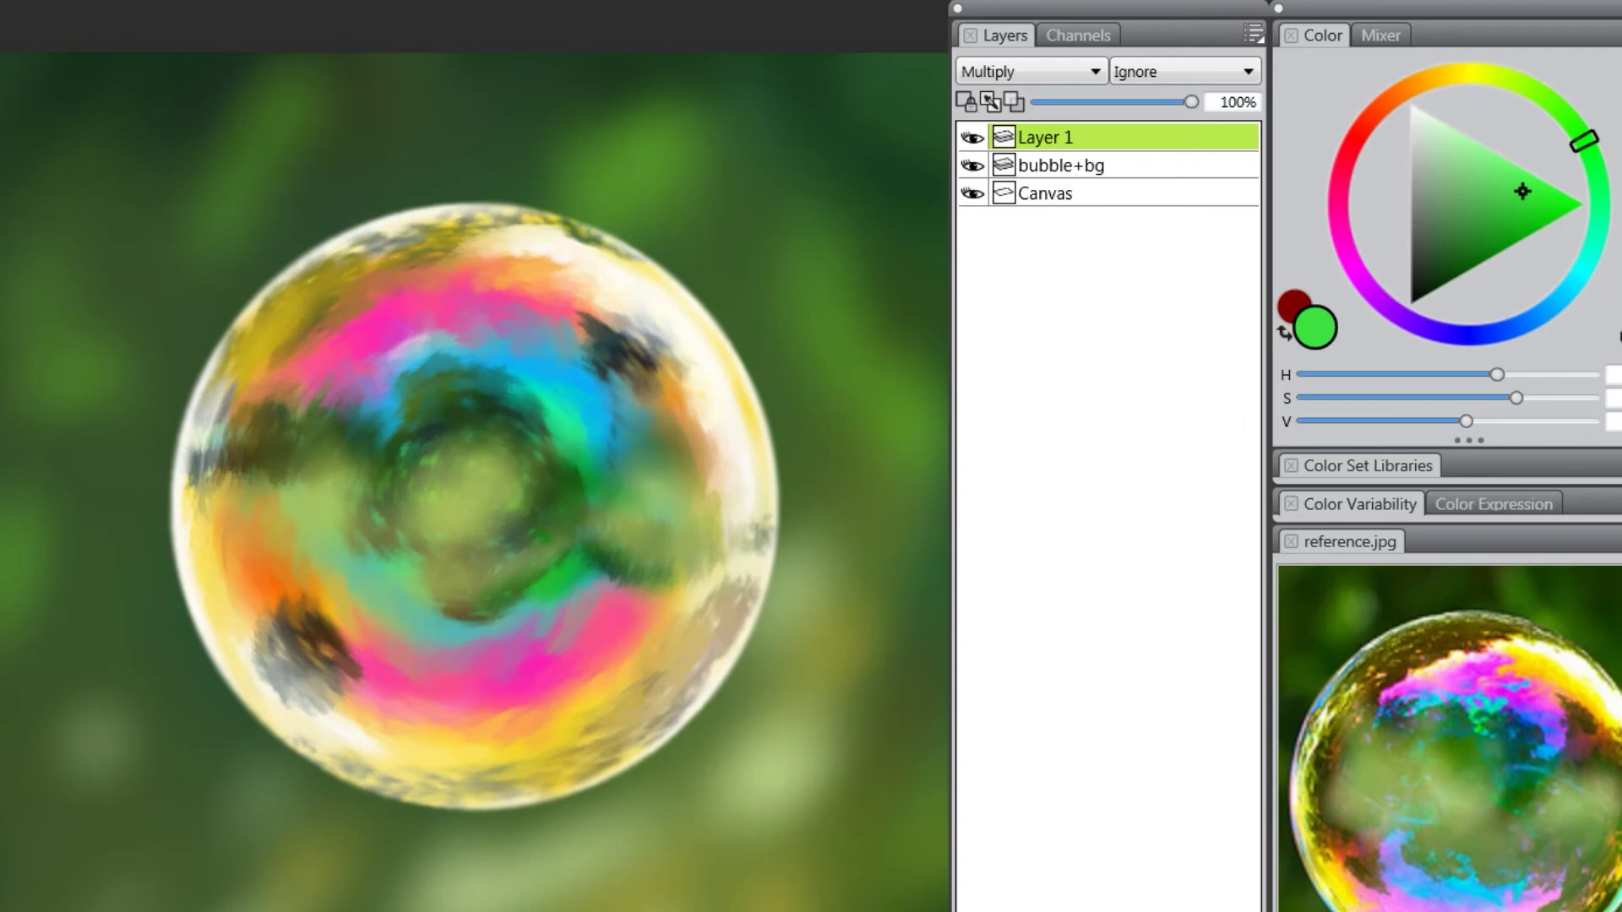
Shade the bubble's upper-left band and both orange side areas with dark orange-brown, and lower the Multiply layer's opacity to 72%
{"action": "left_click", "coordinate": [1399, 94]}
{"action": "left_click_drag", "start_coordinate": [1489, 243], "coordinate": [1514, 256]}
{"action": "mouse_move", "coordinate": [389, 299]}
{"action": "left_mouse_down"}
{"action": "mouse_move", "coordinate": [378, 285]}
{"action": "mouse_move", "coordinate": [329, 313]}
{"action": "left_mouse_up"}
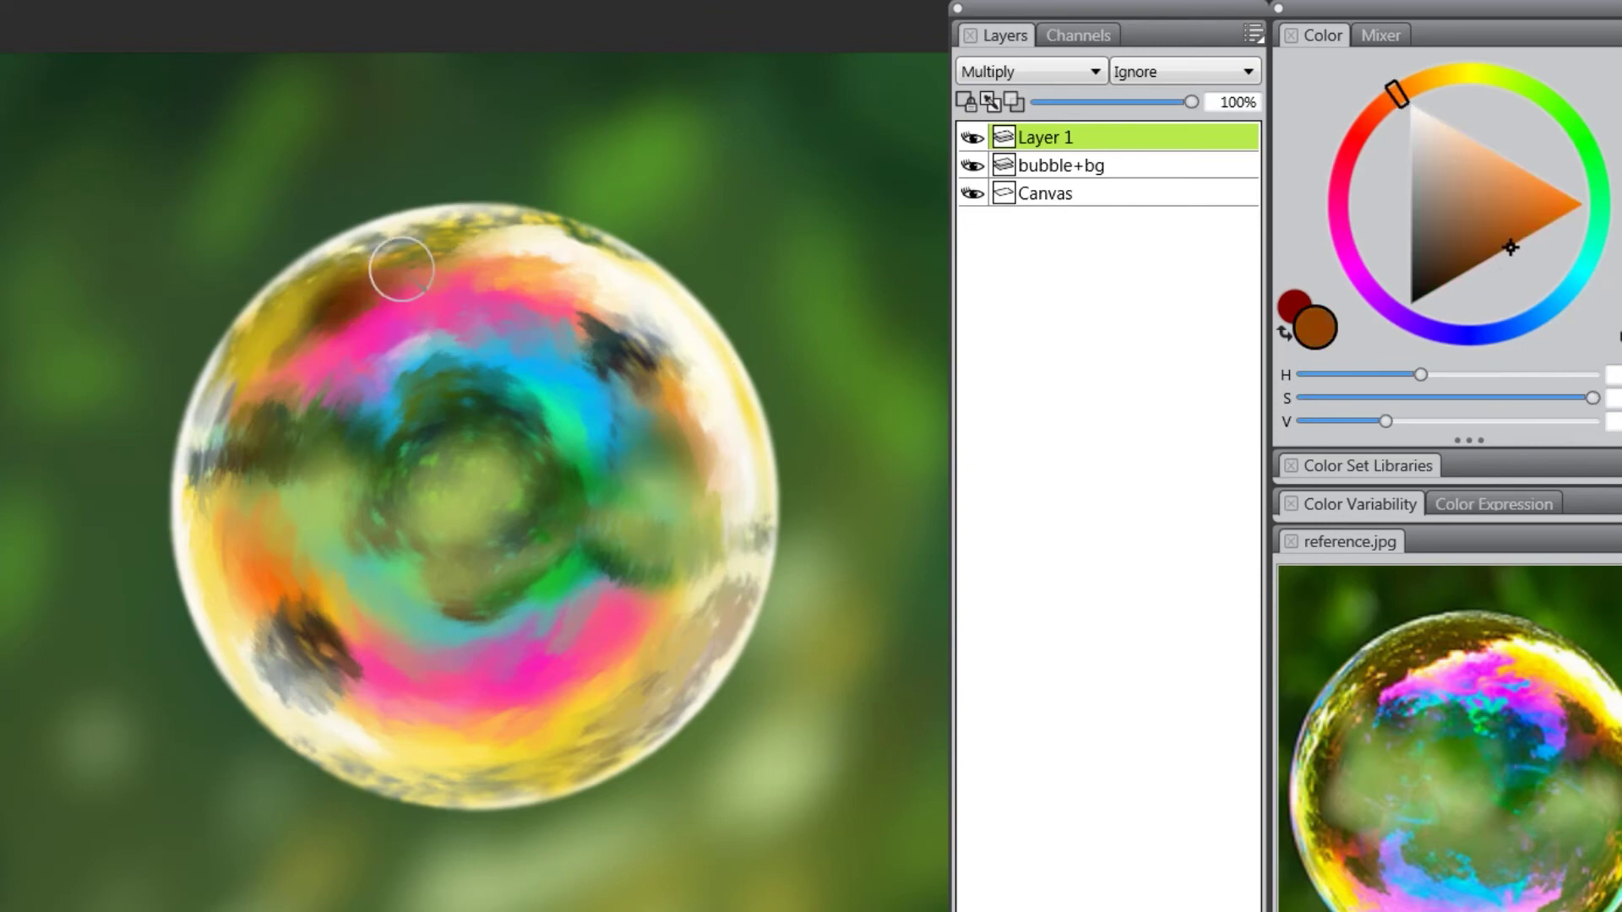
{"action": "mouse_move", "coordinate": [443, 264]}
{"action": "left_mouse_down"}
{"action": "mouse_move", "coordinate": [325, 319]}
{"action": "mouse_move", "coordinate": [324, 292]}
{"action": "mouse_move", "coordinate": [377, 253]}
{"action": "mouse_move", "coordinate": [275, 335]}
{"action": "mouse_move", "coordinate": [442, 226]}
{"action": "mouse_move", "coordinate": [244, 380]}
{"action": "mouse_move", "coordinate": [239, 414]}
{"action": "left_mouse_up"}
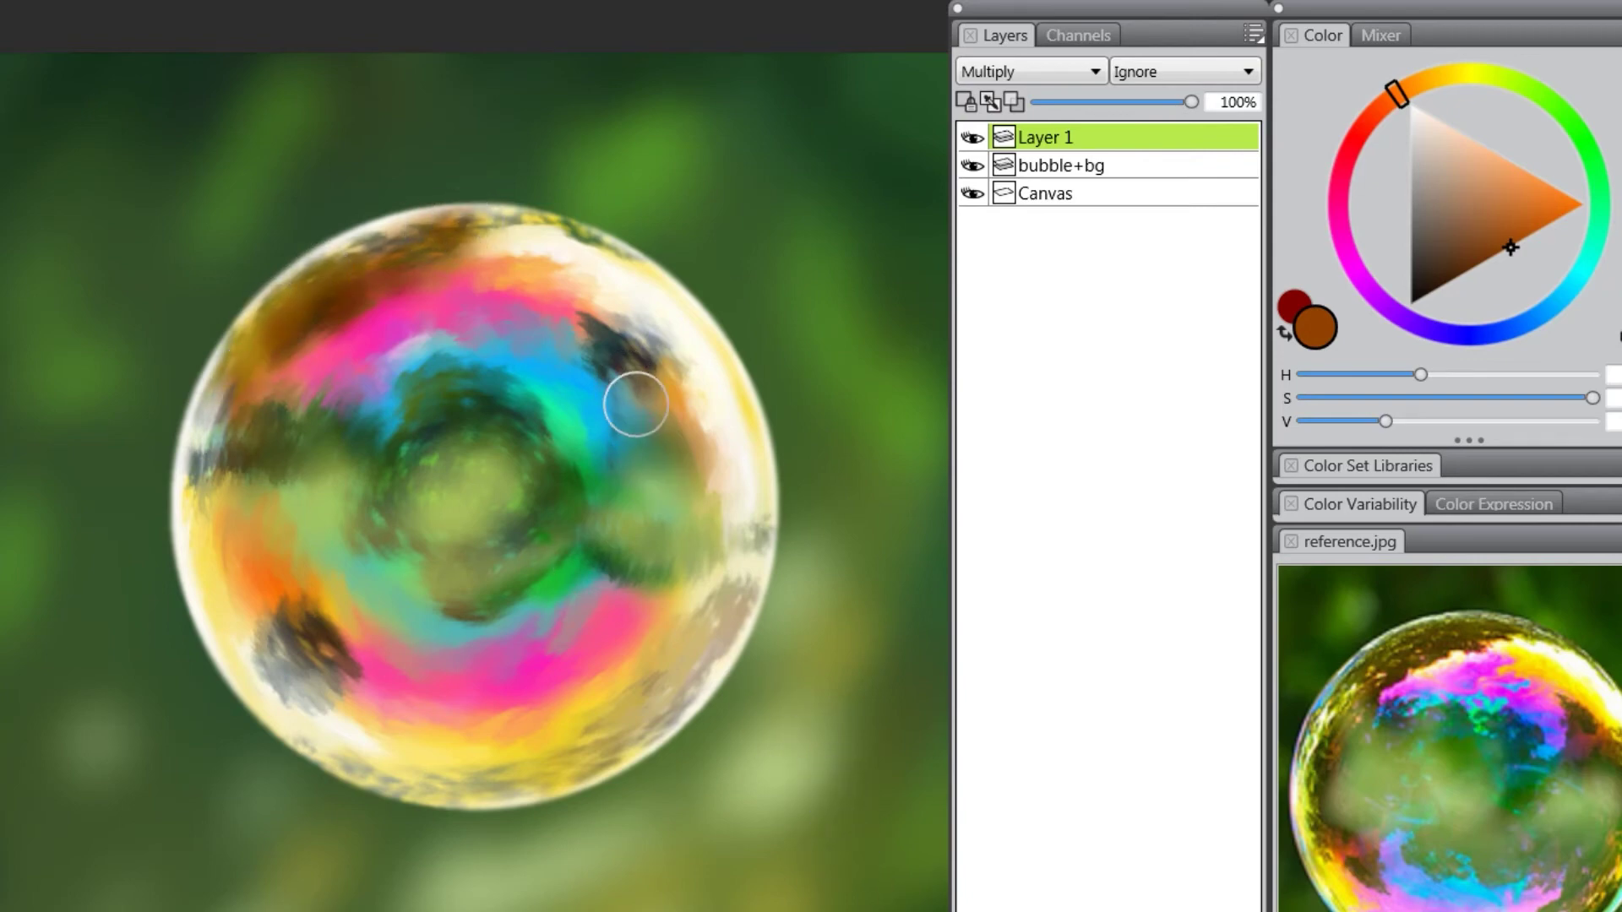
{"action": "mouse_move", "coordinate": [635, 387]}
{"action": "left_mouse_down"}
{"action": "mouse_move", "coordinate": [634, 418]}
{"action": "mouse_move", "coordinate": [644, 366]}
{"action": "mouse_move", "coordinate": [634, 439]}
{"action": "mouse_move", "coordinate": [651, 409]}
{"action": "mouse_move", "coordinate": [671, 465]}
{"action": "left_mouse_up"}
{"action": "mouse_move", "coordinate": [264, 569]}
{"action": "left_mouse_down"}
{"action": "mouse_move", "coordinate": [264, 478]}
{"action": "mouse_move", "coordinate": [275, 561]}
{"action": "mouse_move", "coordinate": [226, 474]}
{"action": "mouse_move", "coordinate": [267, 488]}
{"action": "mouse_move", "coordinate": [237, 463]}
{"action": "mouse_move", "coordinate": [441, 539]}
{"action": "mouse_move", "coordinate": [233, 435]}
{"action": "mouse_move", "coordinate": [279, 418]}
{"action": "left_mouse_up"}
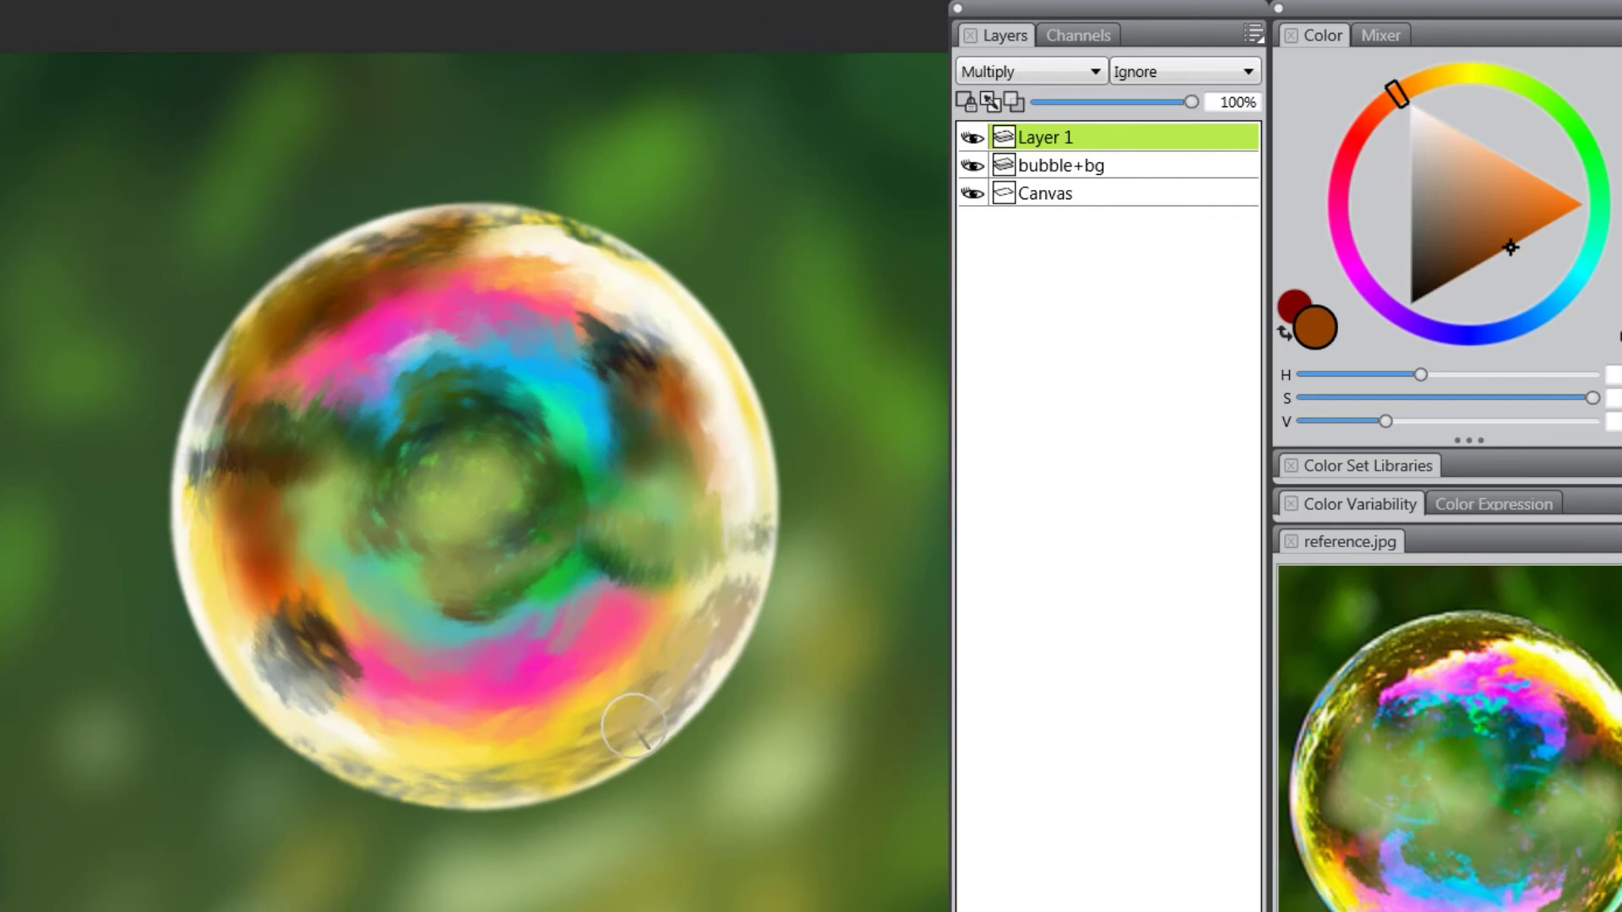
{"action": "left_click", "coordinate": [1147, 102]}
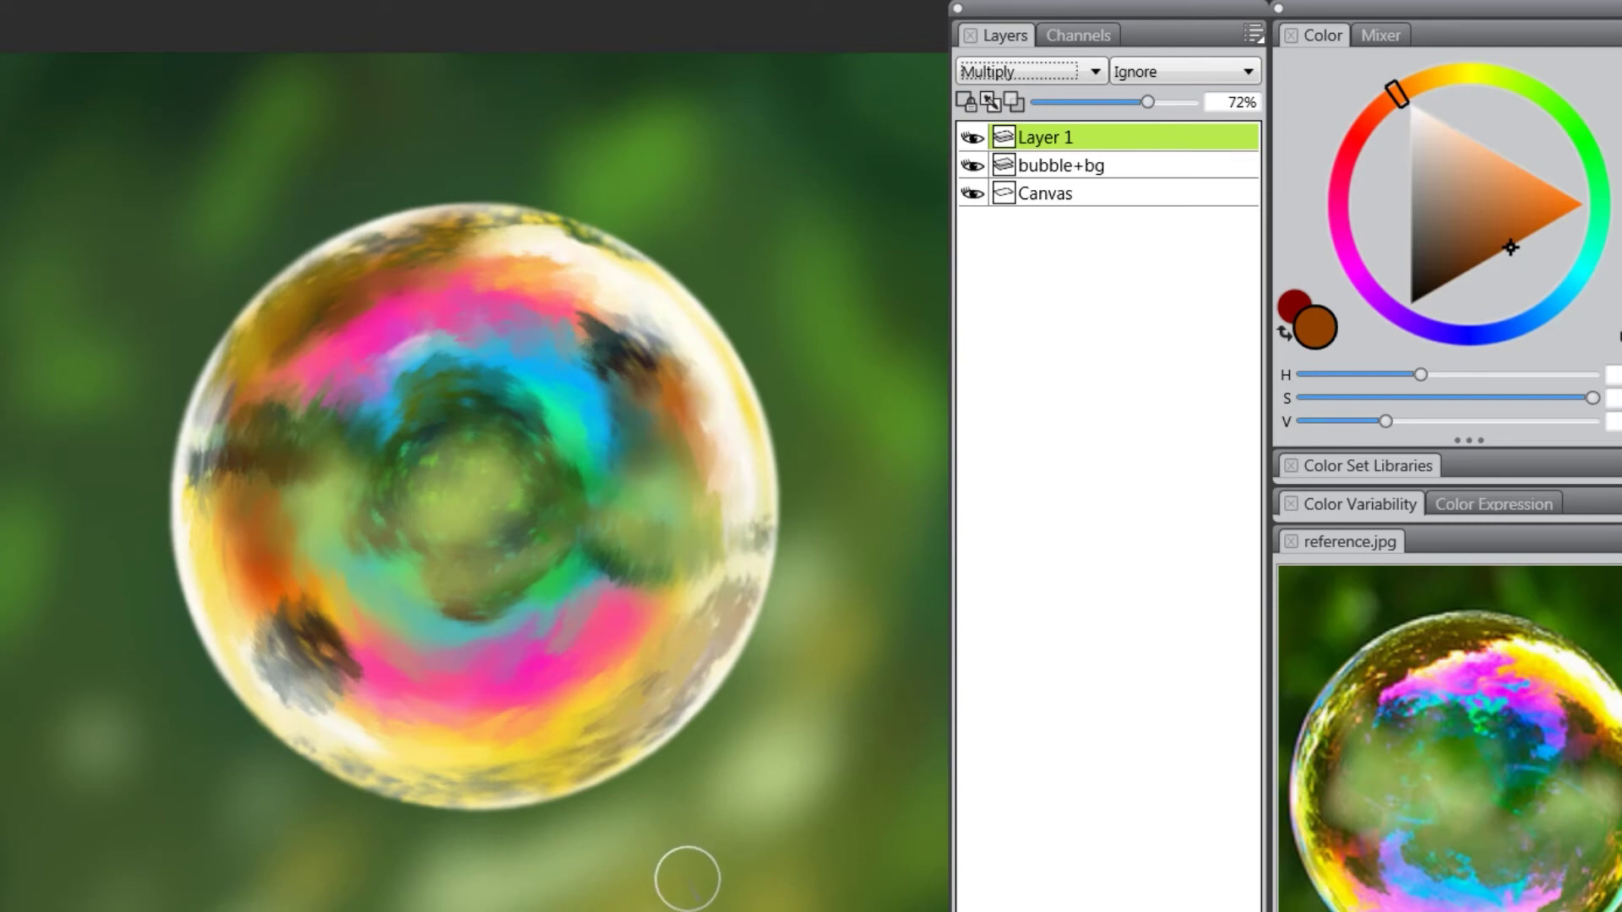
Add a new layer with the Default composite method and airbrush pale yellow-green highlights over the bubble's central green patches at size 31
{"action": "key", "text": "ctrl+shift+n"}
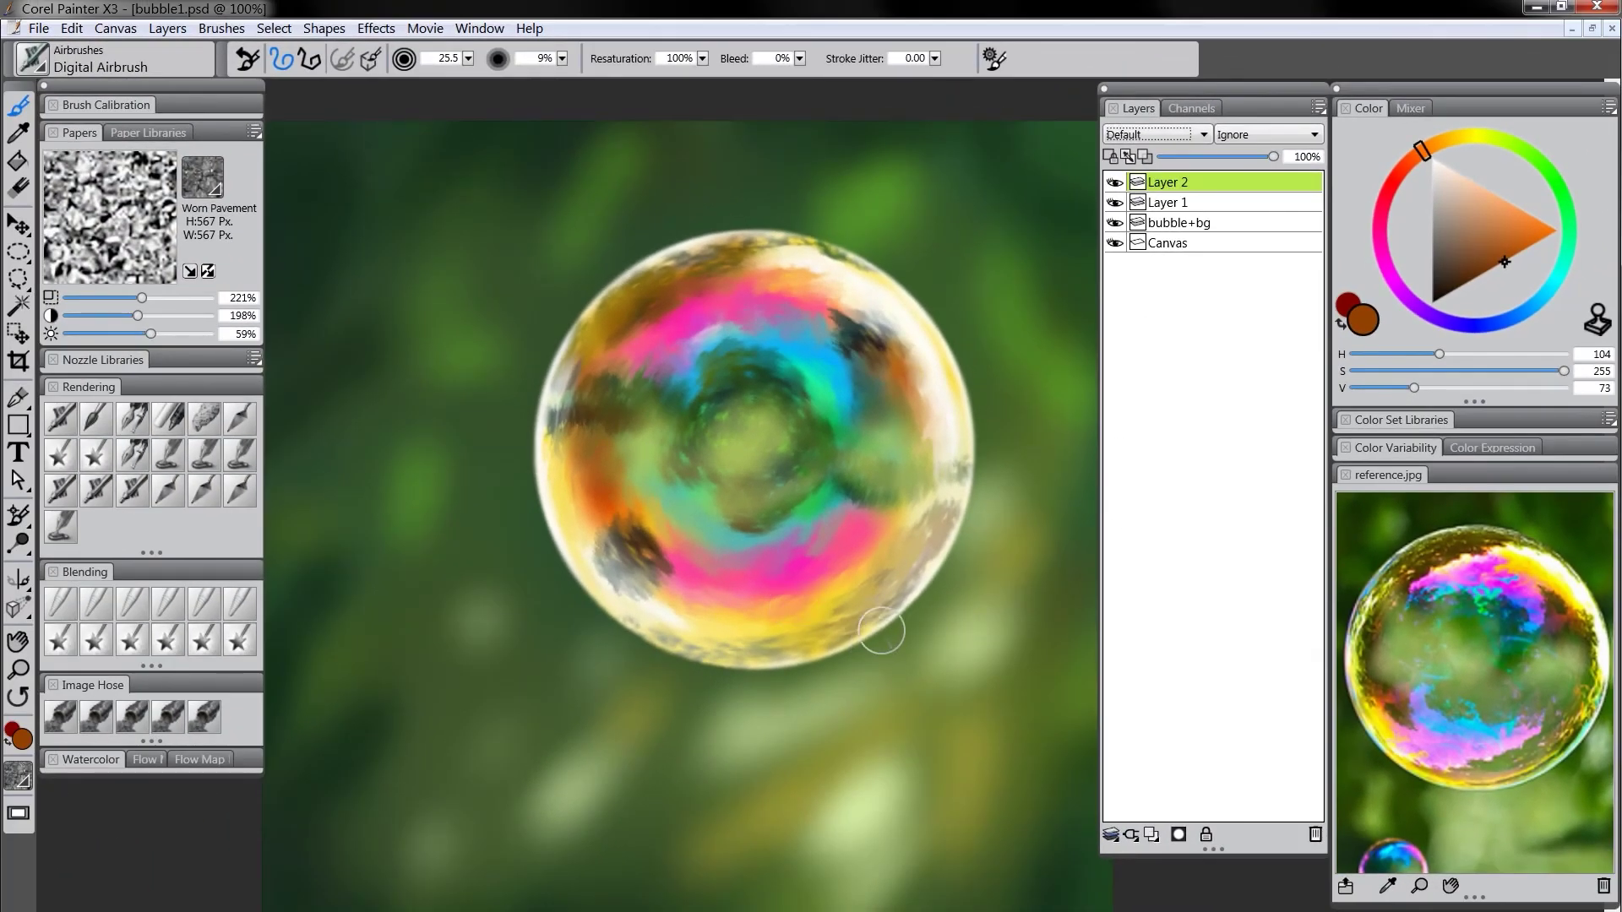
{"action": "left_click_drag", "start_coordinate": [1492, 135], "coordinate": [1499, 138]}
{"action": "left_click", "coordinate": [1469, 178]}
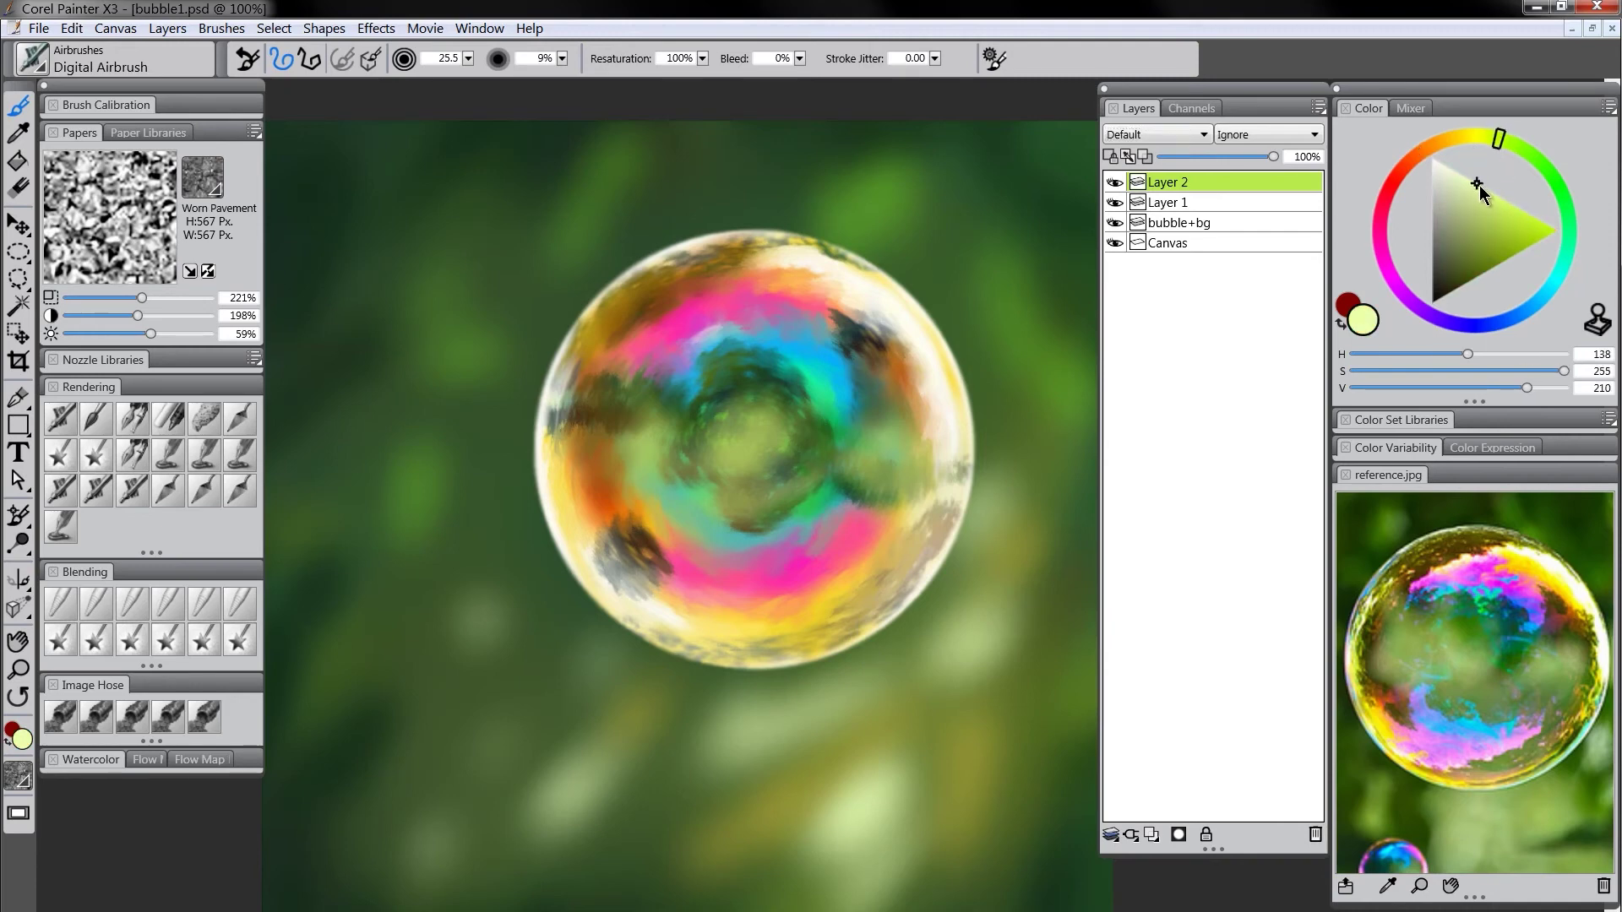
{"action": "left_click", "coordinate": [1475, 184]}
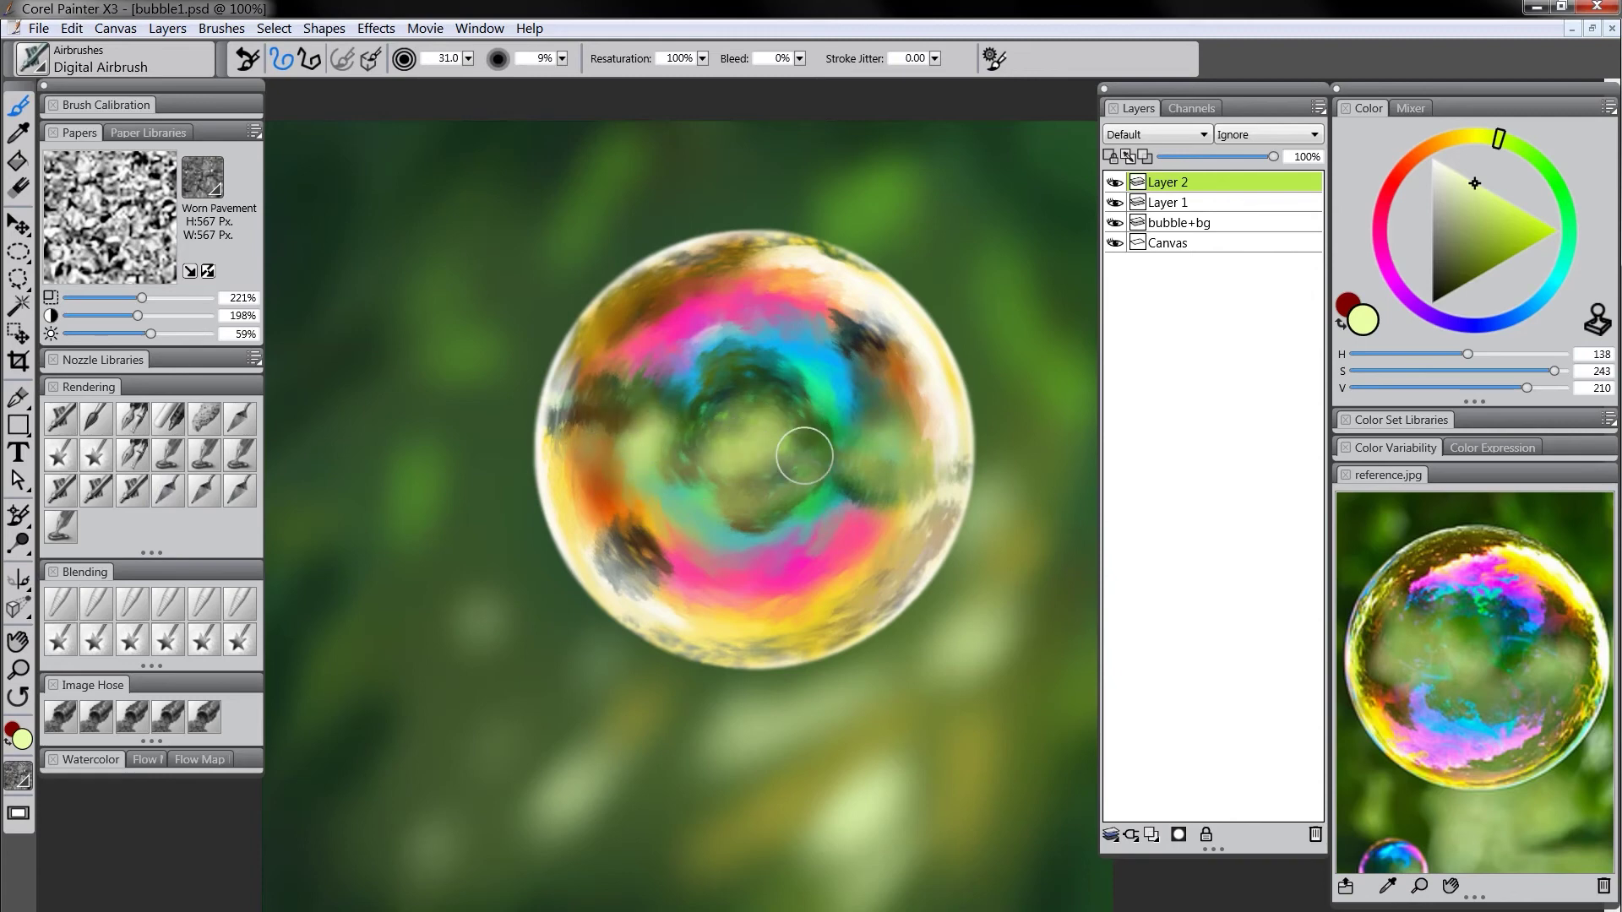
{"action": "mouse_move", "coordinate": [779, 410]}
{"action": "left_mouse_down"}
{"action": "mouse_move", "coordinate": [818, 477]}
{"action": "mouse_move", "coordinate": [911, 424]}
{"action": "mouse_move", "coordinate": [920, 463]}
{"action": "mouse_move", "coordinate": [838, 437]}
{"action": "mouse_move", "coordinate": [864, 468]}
{"action": "mouse_move", "coordinate": [845, 474]}
{"action": "mouse_move", "coordinate": [758, 460]}
{"action": "left_mouse_up"}
Airbrush pure yellow over the bubble's upper-right and lower rim bands, starting at size 19 and adding finer strokes with smaller brush sizes
{"action": "key", "text": "bracketleft"}
{"action": "key", "text": "bracketleft"}
{"action": "key", "text": "bracketleft"}
{"action": "key", "text": "bracketleft"}
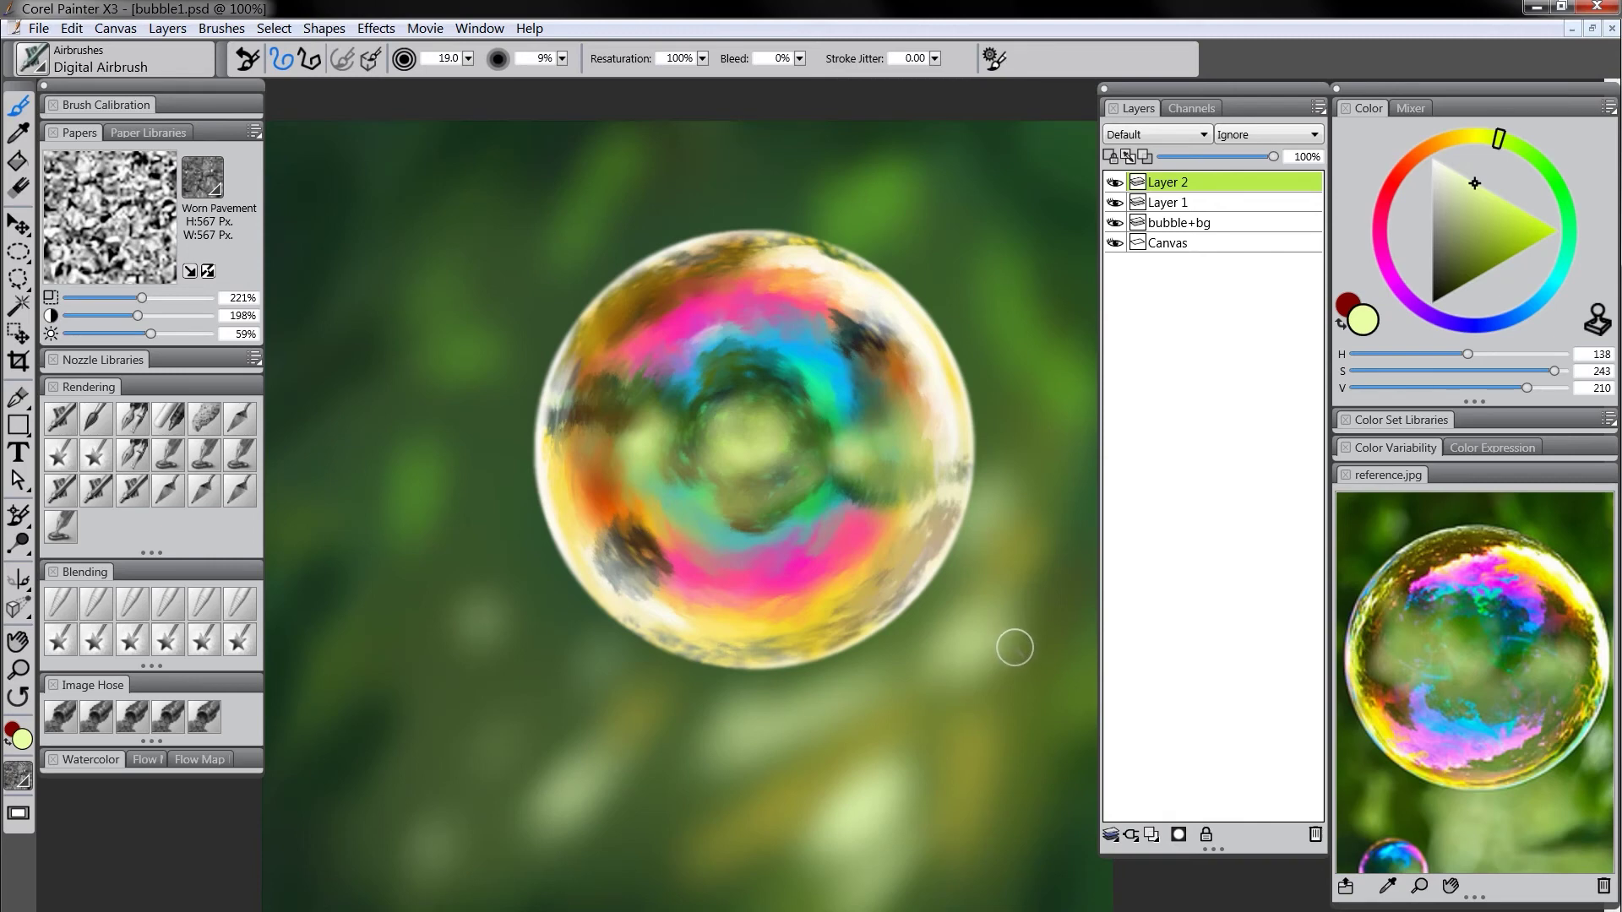
{"action": "left_click_drag", "start_coordinate": [1499, 138], "coordinate": [1474, 137]}
{"action": "left_click_drag", "start_coordinate": [1520, 242], "coordinate": [1559, 230]}
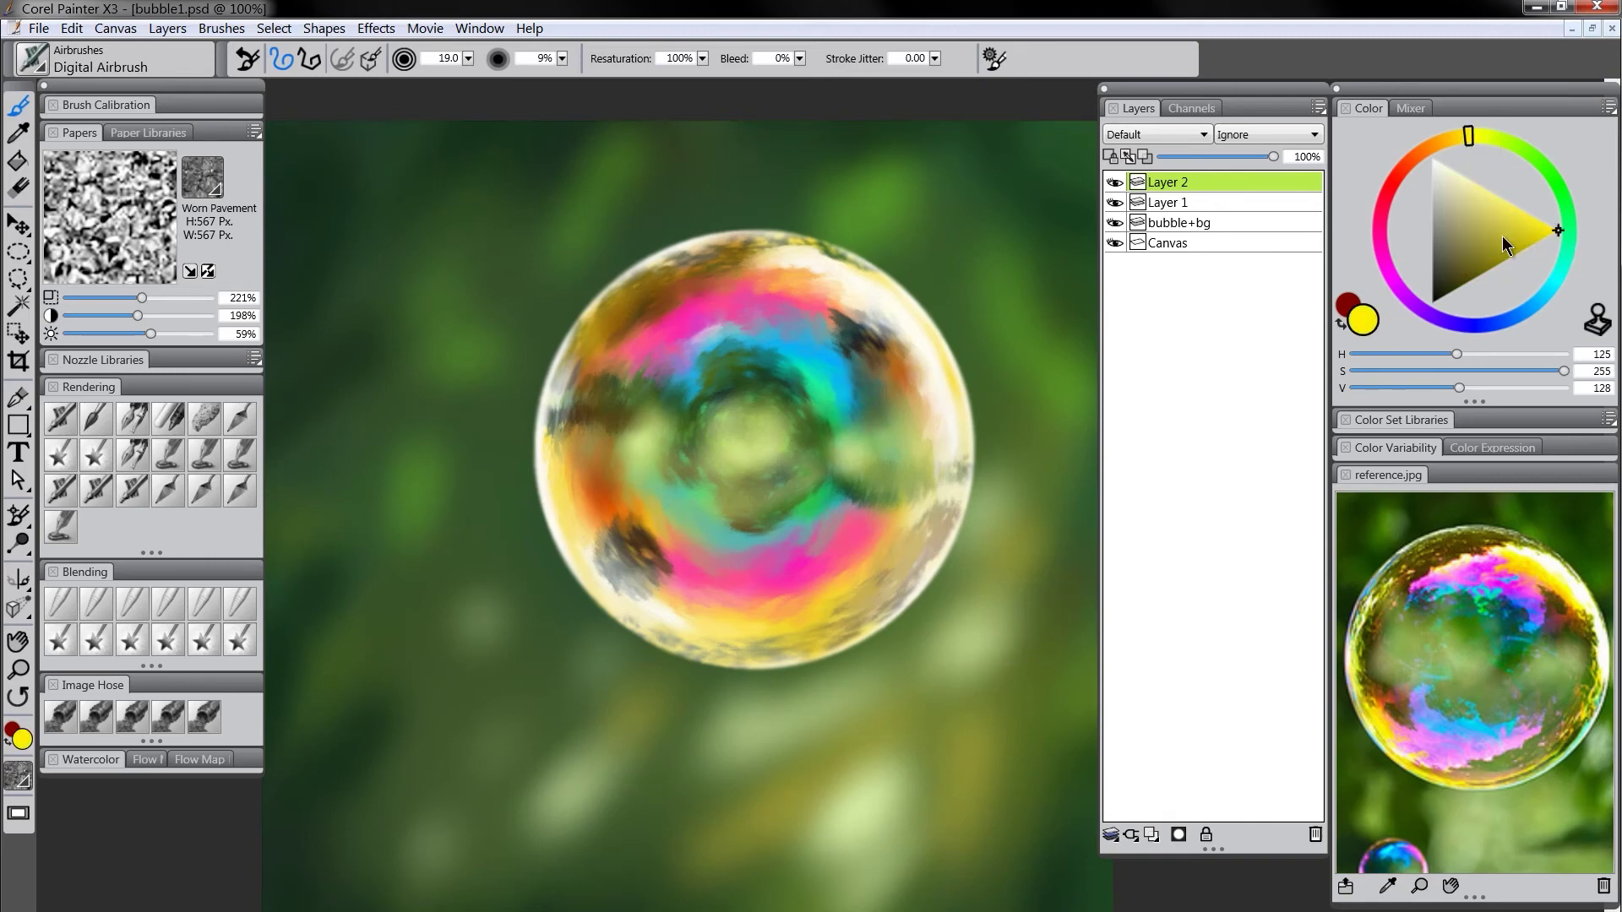
{"action": "mouse_move", "coordinate": [790, 267]}
{"action": "left_mouse_down"}
{"action": "mouse_move", "coordinate": [846, 298]}
{"action": "mouse_move", "coordinate": [755, 268]}
{"action": "mouse_move", "coordinate": [898, 323]}
{"action": "left_mouse_up"}
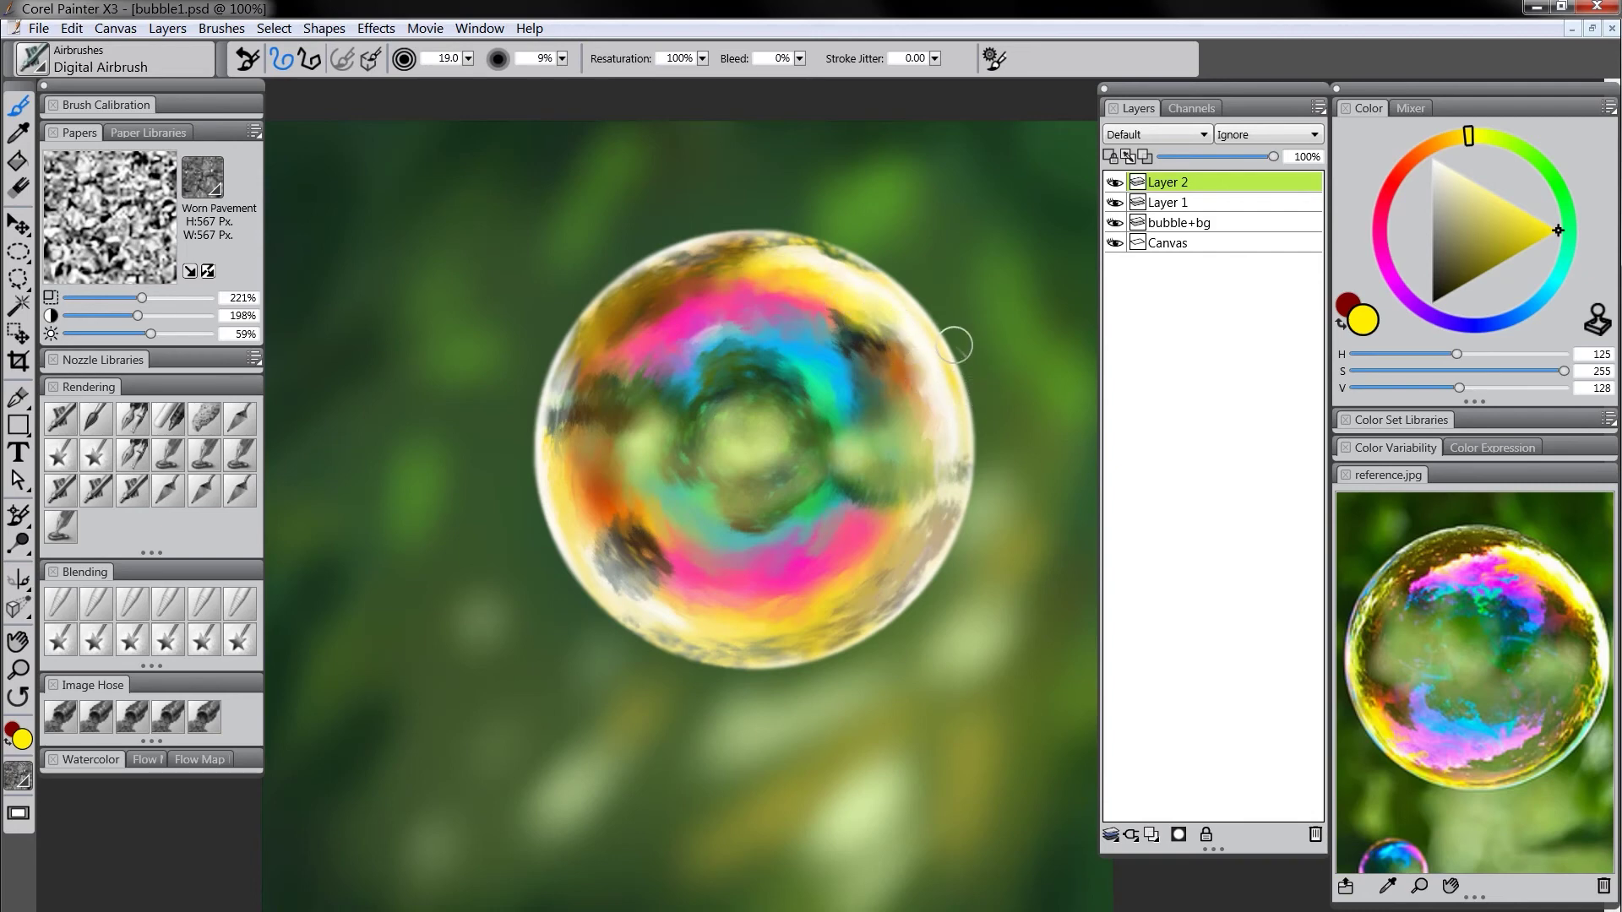
{"action": "mouse_move", "coordinate": [659, 543]}
{"action": "left_mouse_down"}
{"action": "mouse_move", "coordinate": [624, 592]}
{"action": "mouse_move", "coordinate": [632, 580]}
{"action": "mouse_move", "coordinate": [585, 536]}
{"action": "mouse_move", "coordinate": [627, 504]}
{"action": "mouse_move", "coordinate": [602, 577]}
{"action": "mouse_move", "coordinate": [588, 460]}
{"action": "mouse_move", "coordinate": [585, 554]}
{"action": "mouse_move", "coordinate": [668, 605]}
{"action": "left_mouse_up"}
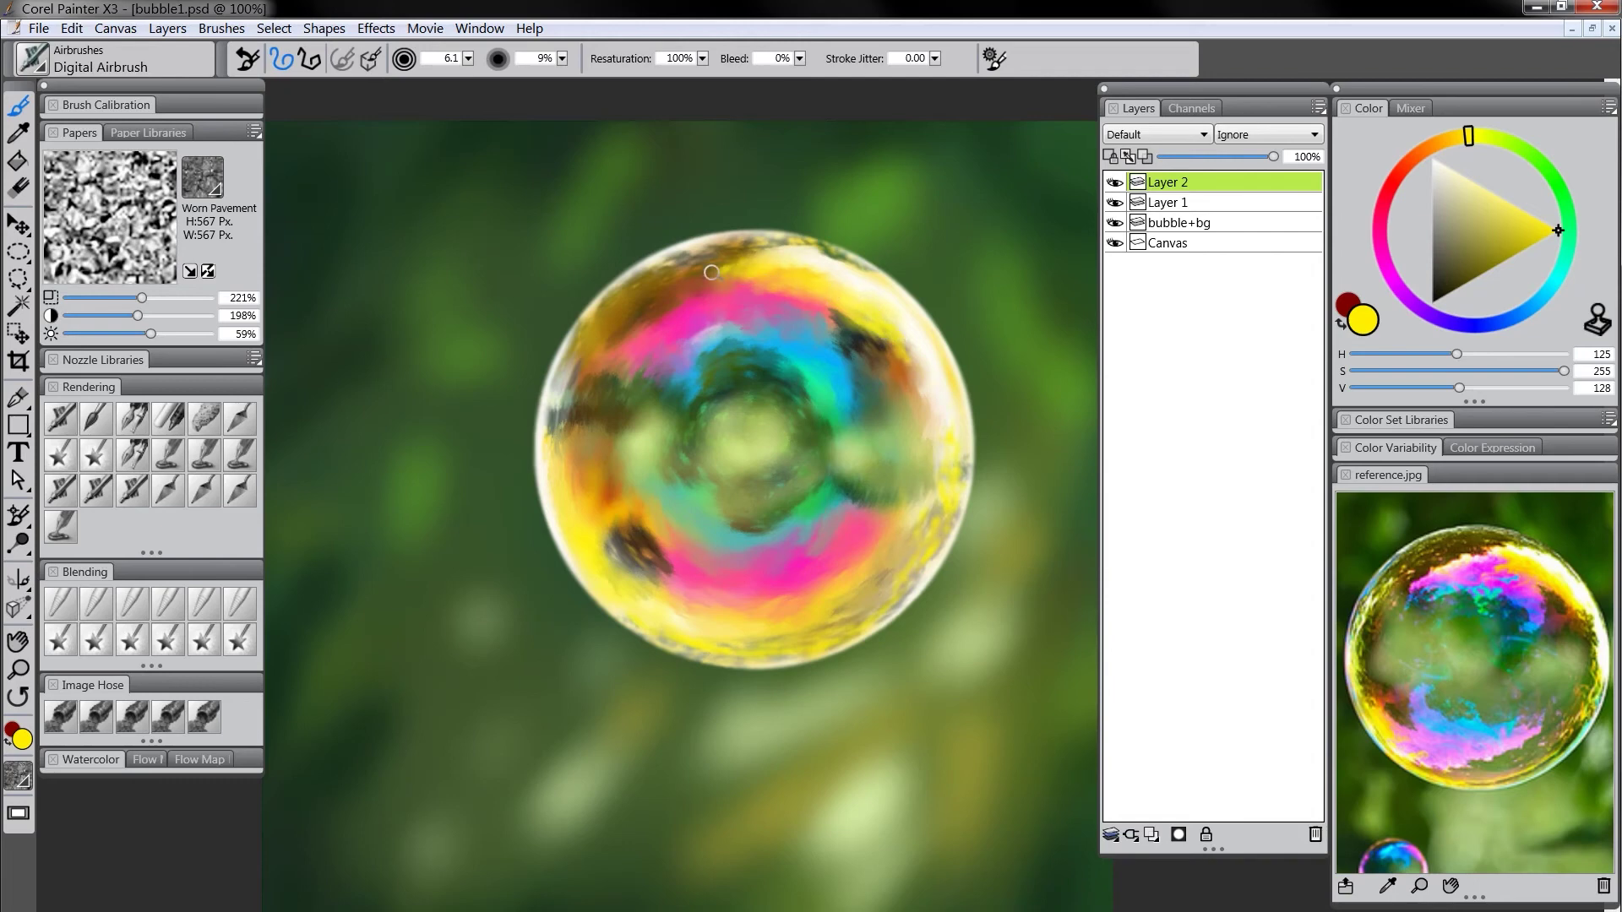
{"action": "left_click_drag", "start_coordinate": [762, 290], "coordinate": [765, 288]}
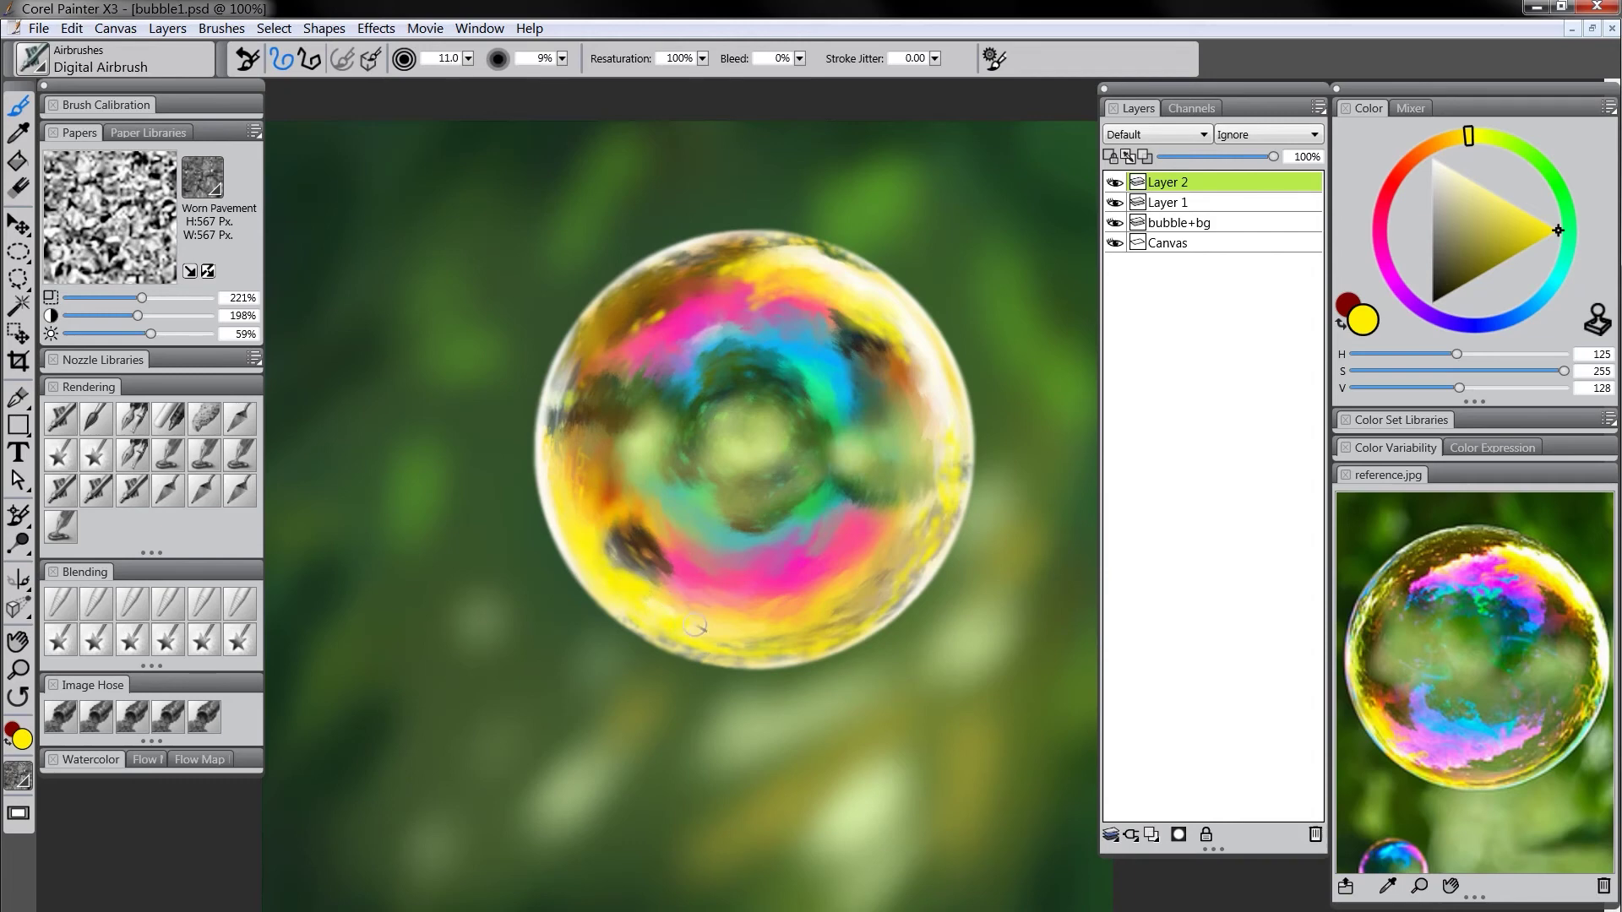
{"action": "left_click_drag", "start_coordinate": [731, 642], "coordinate": [699, 641]}
Paint fine bright green and turquoise highlights around the bubble's inner ring at size 4.5, using lightened colours sampled from the ring
{"action": "left_click", "coordinate": [819, 391], "text": "alt"}
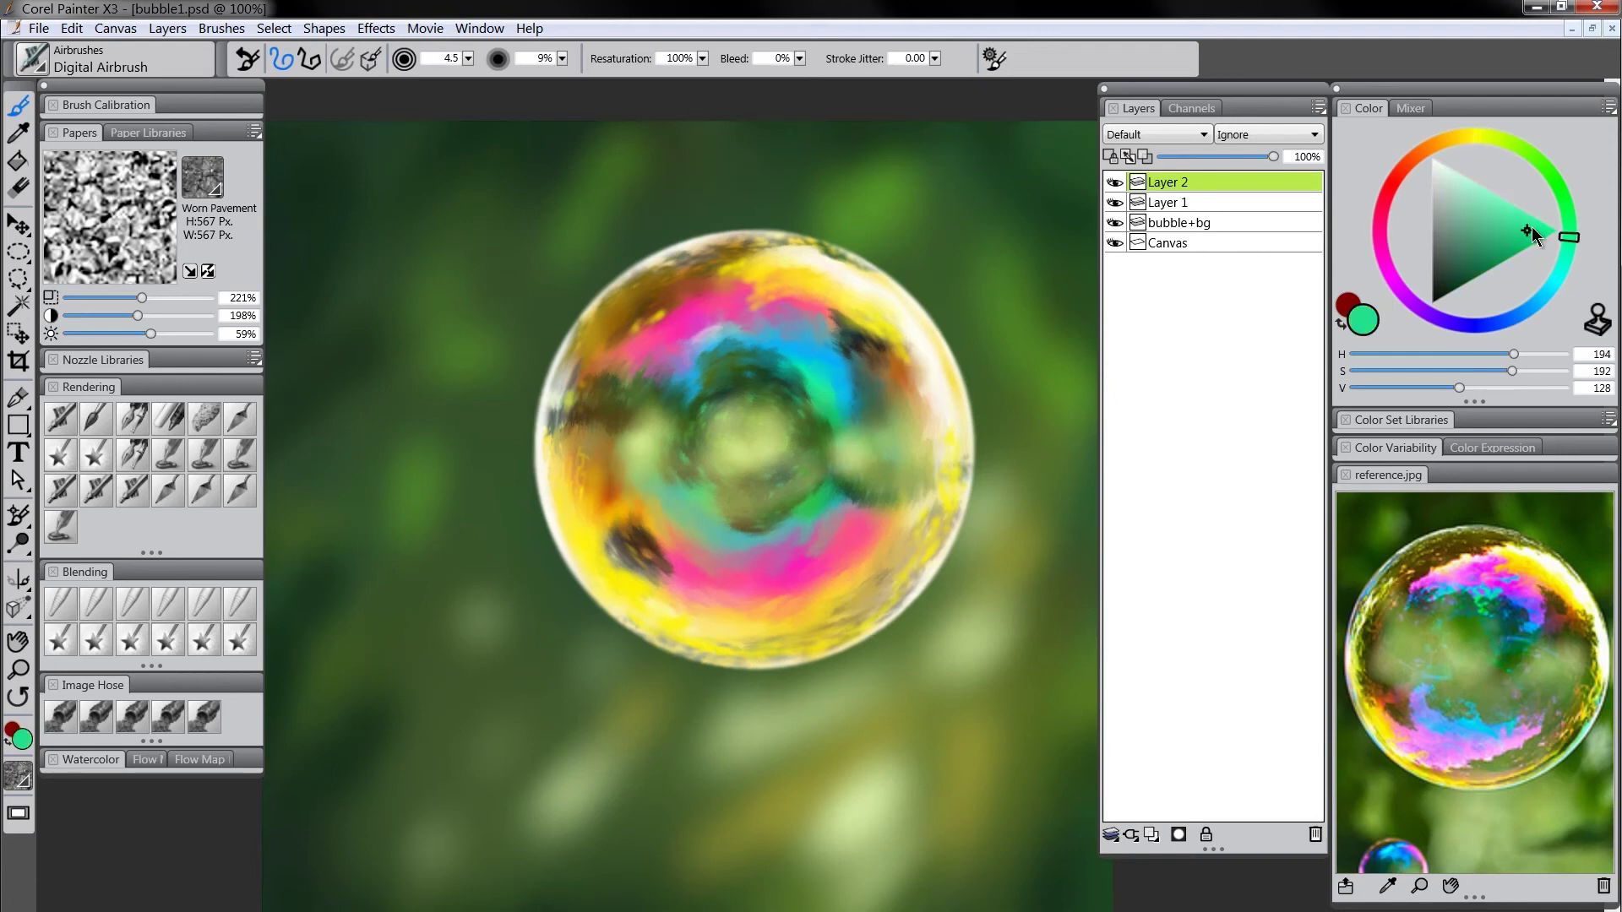
{"action": "left_click_drag", "start_coordinate": [1531, 228], "coordinate": [1544, 217]}
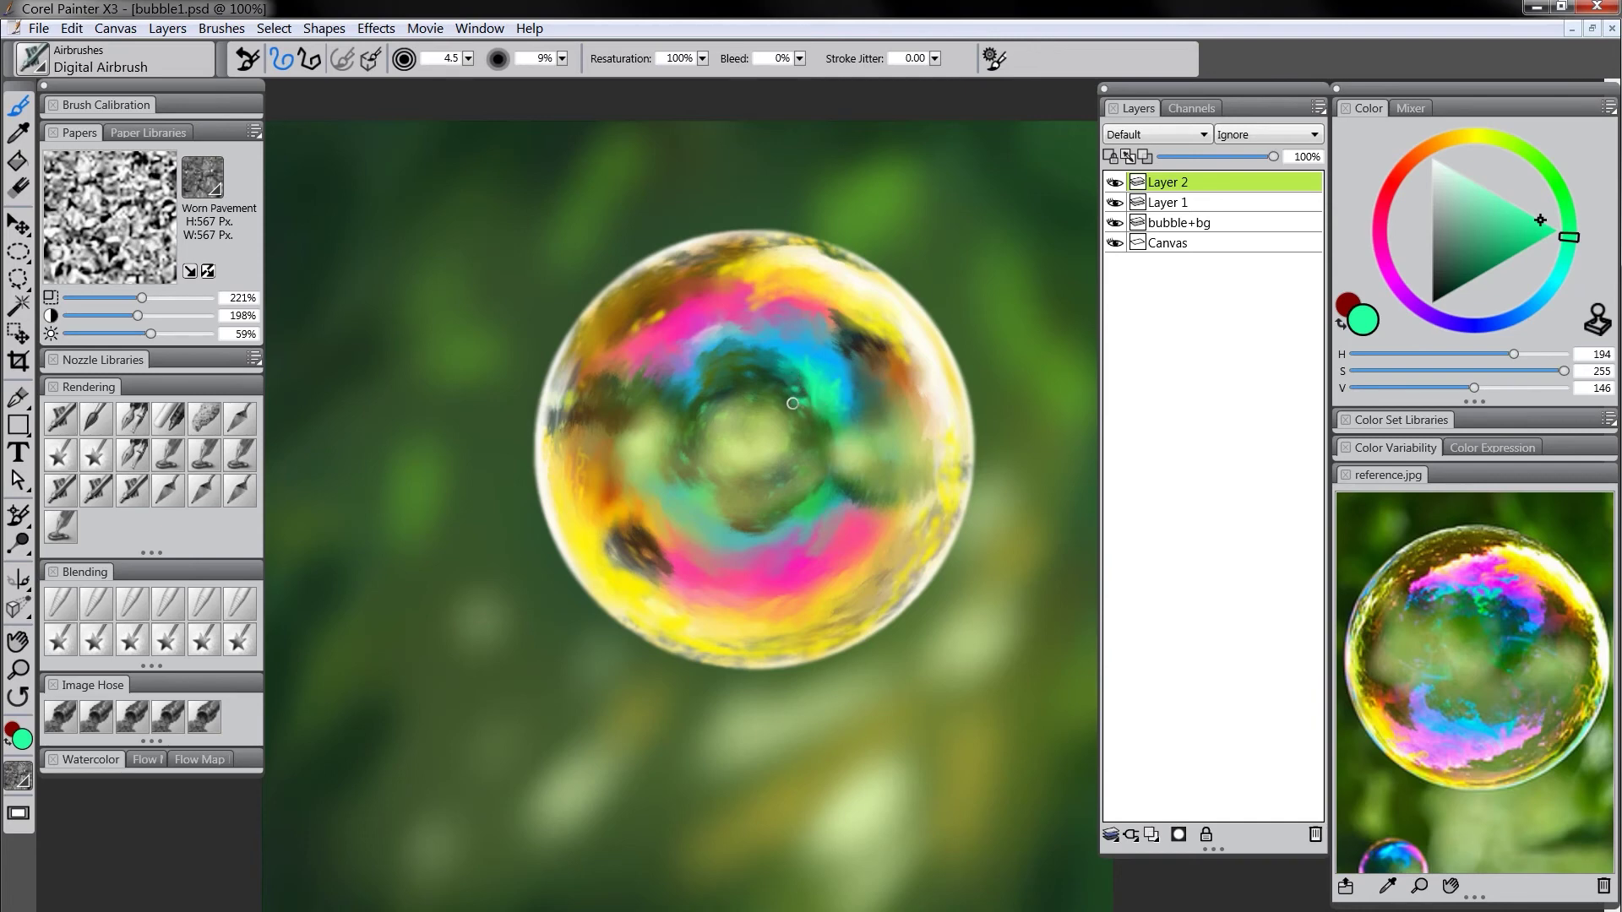
{"action": "left_click_drag", "start_coordinate": [746, 508], "coordinate": [742, 515]}
{"action": "key", "text": "ctrl+z"}
{"action": "left_click", "coordinate": [735, 534], "text": "alt"}
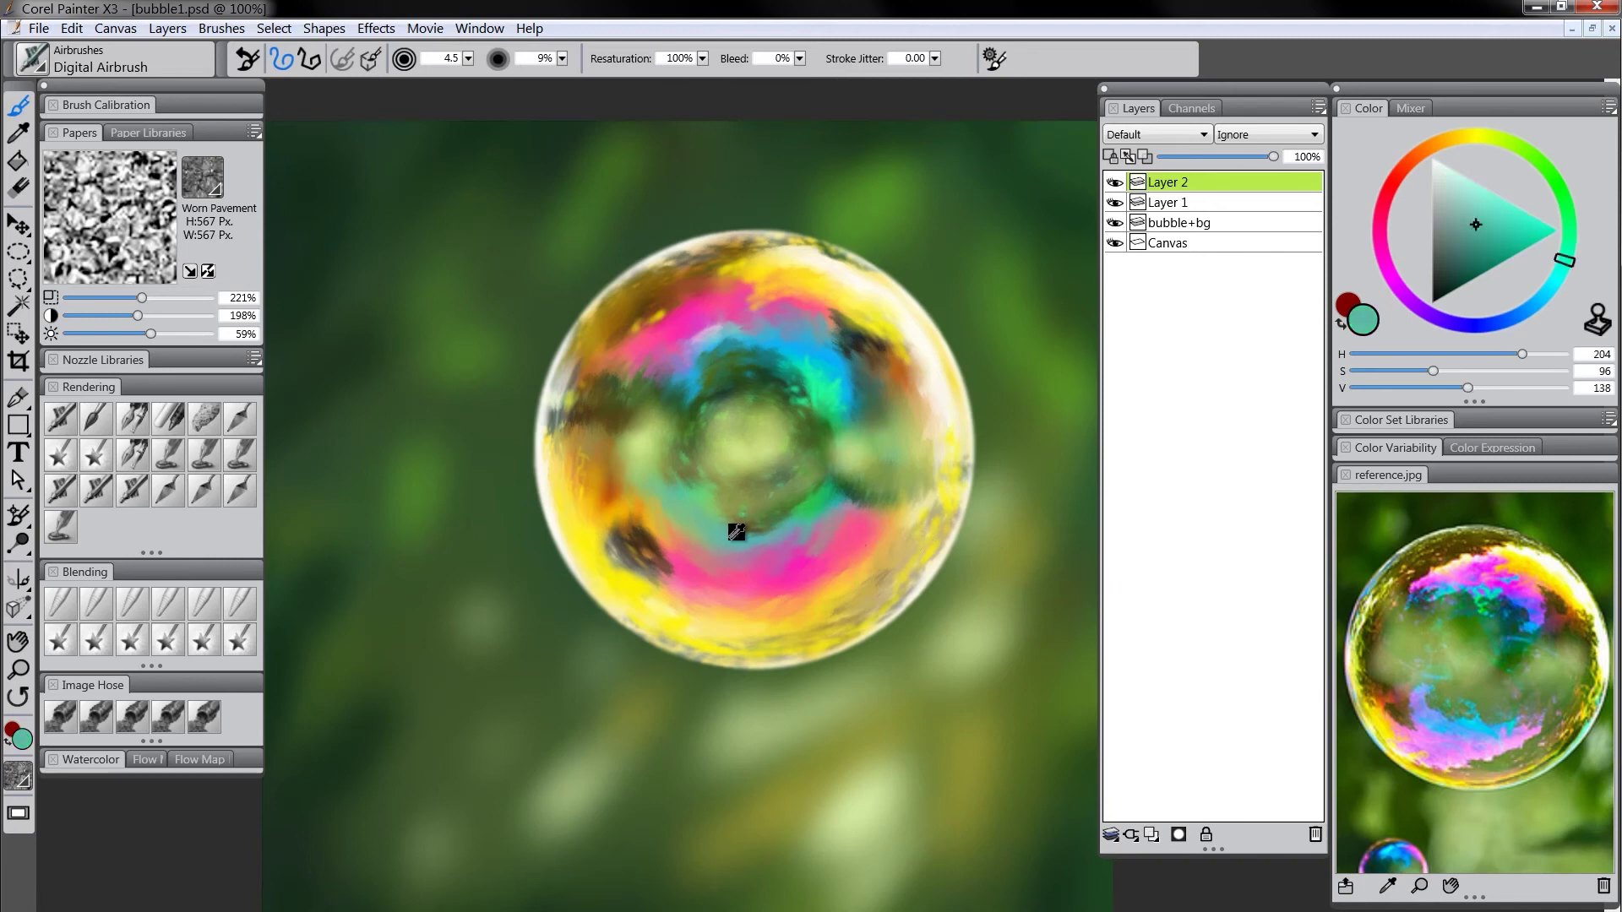
{"action": "left_click_drag", "start_coordinate": [1501, 228], "coordinate": [1510, 202]}
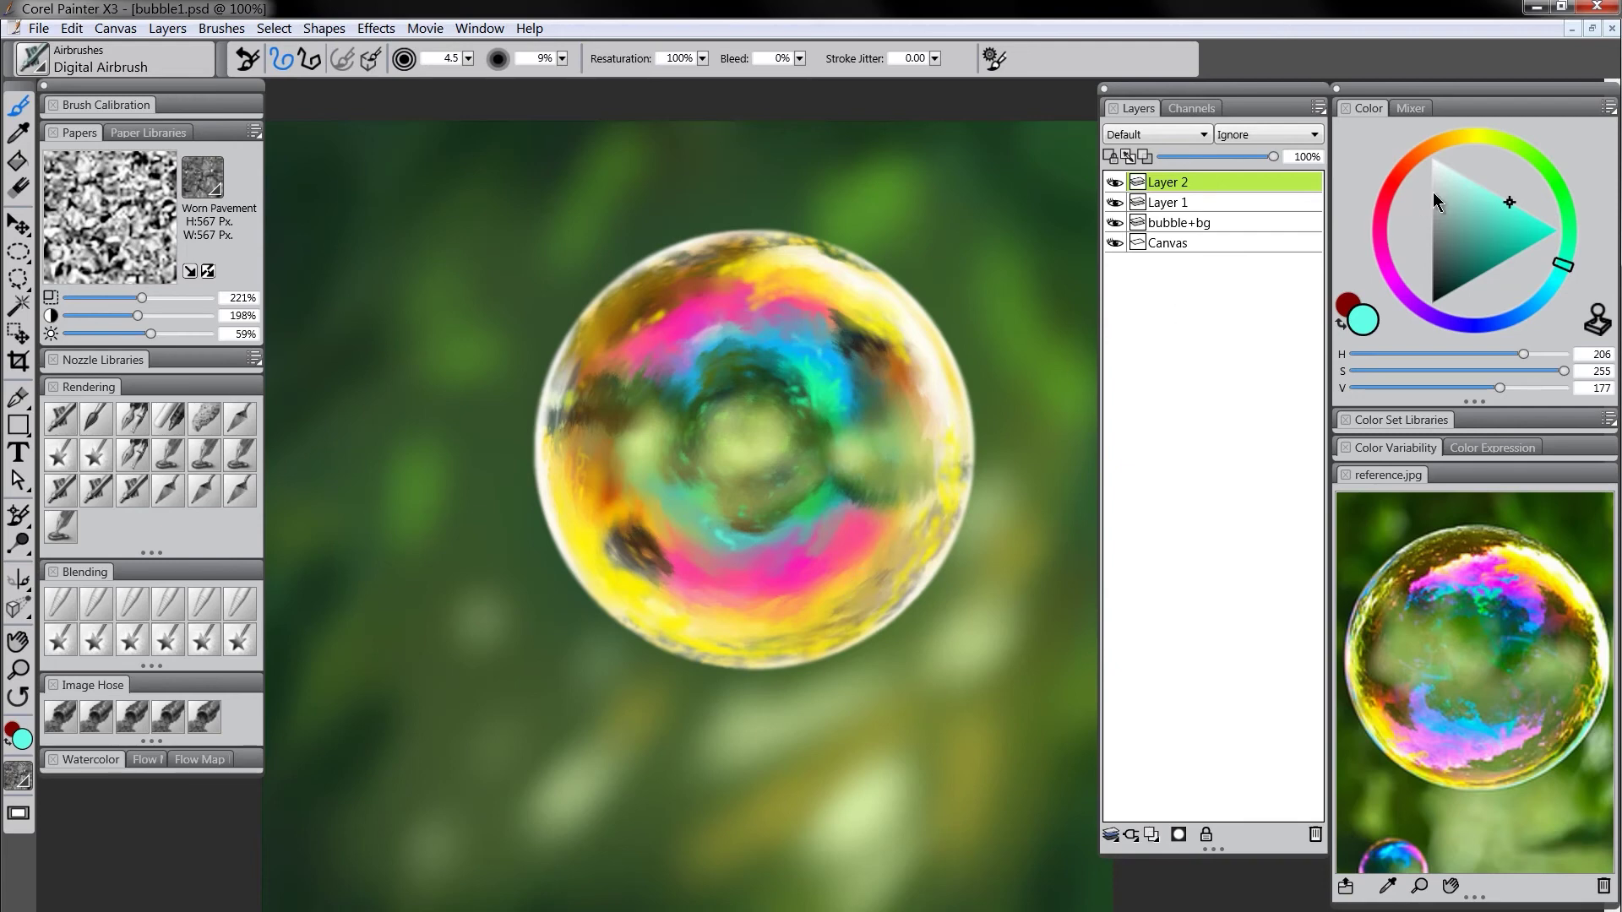
Paint fine white highlights along the bubble's bright rim and inner blue ring, and pale pink ones on both pink bands, at size 4.5
{"action": "left_click", "coordinate": [1432, 157]}
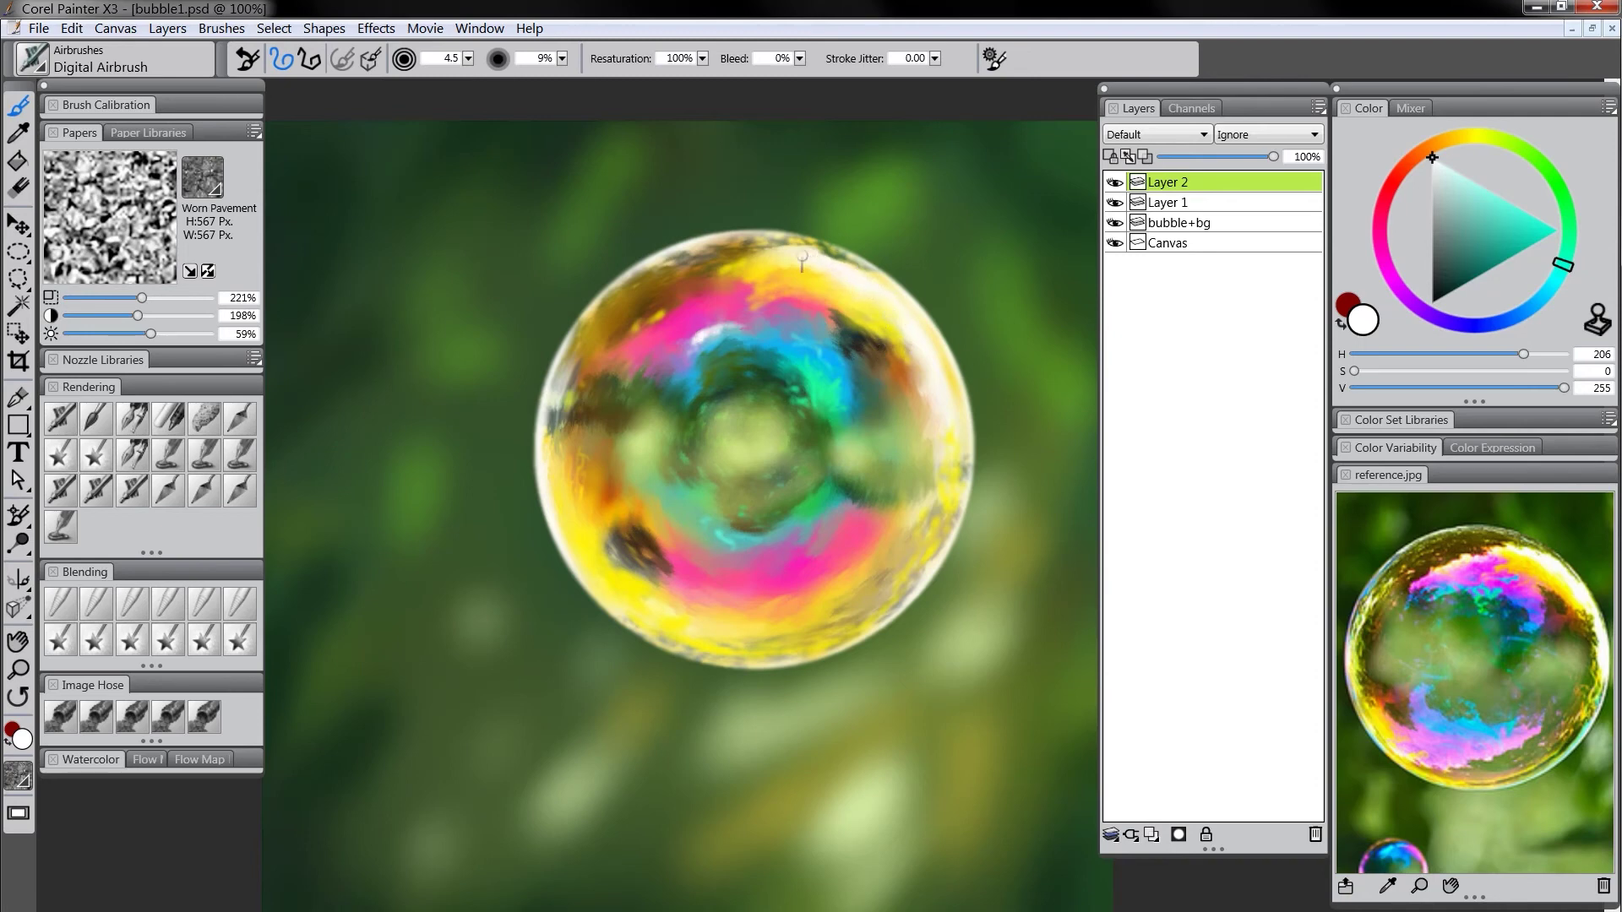
{"action": "left_click_drag", "start_coordinate": [750, 266], "coordinate": [794, 270]}
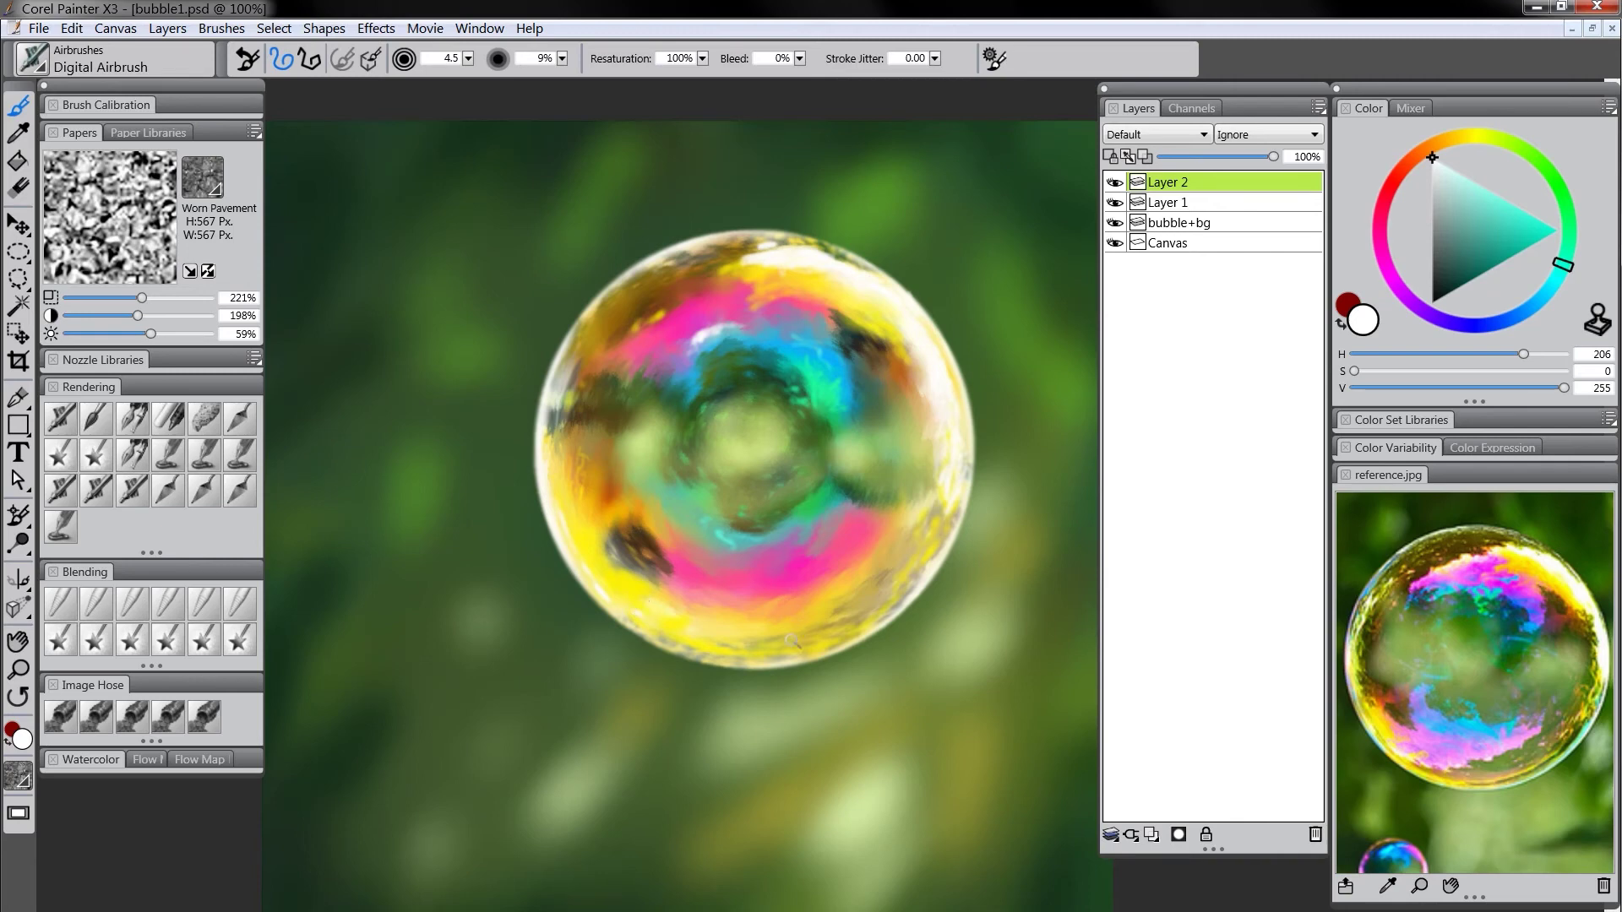
{"action": "left_click", "coordinate": [1380, 249]}
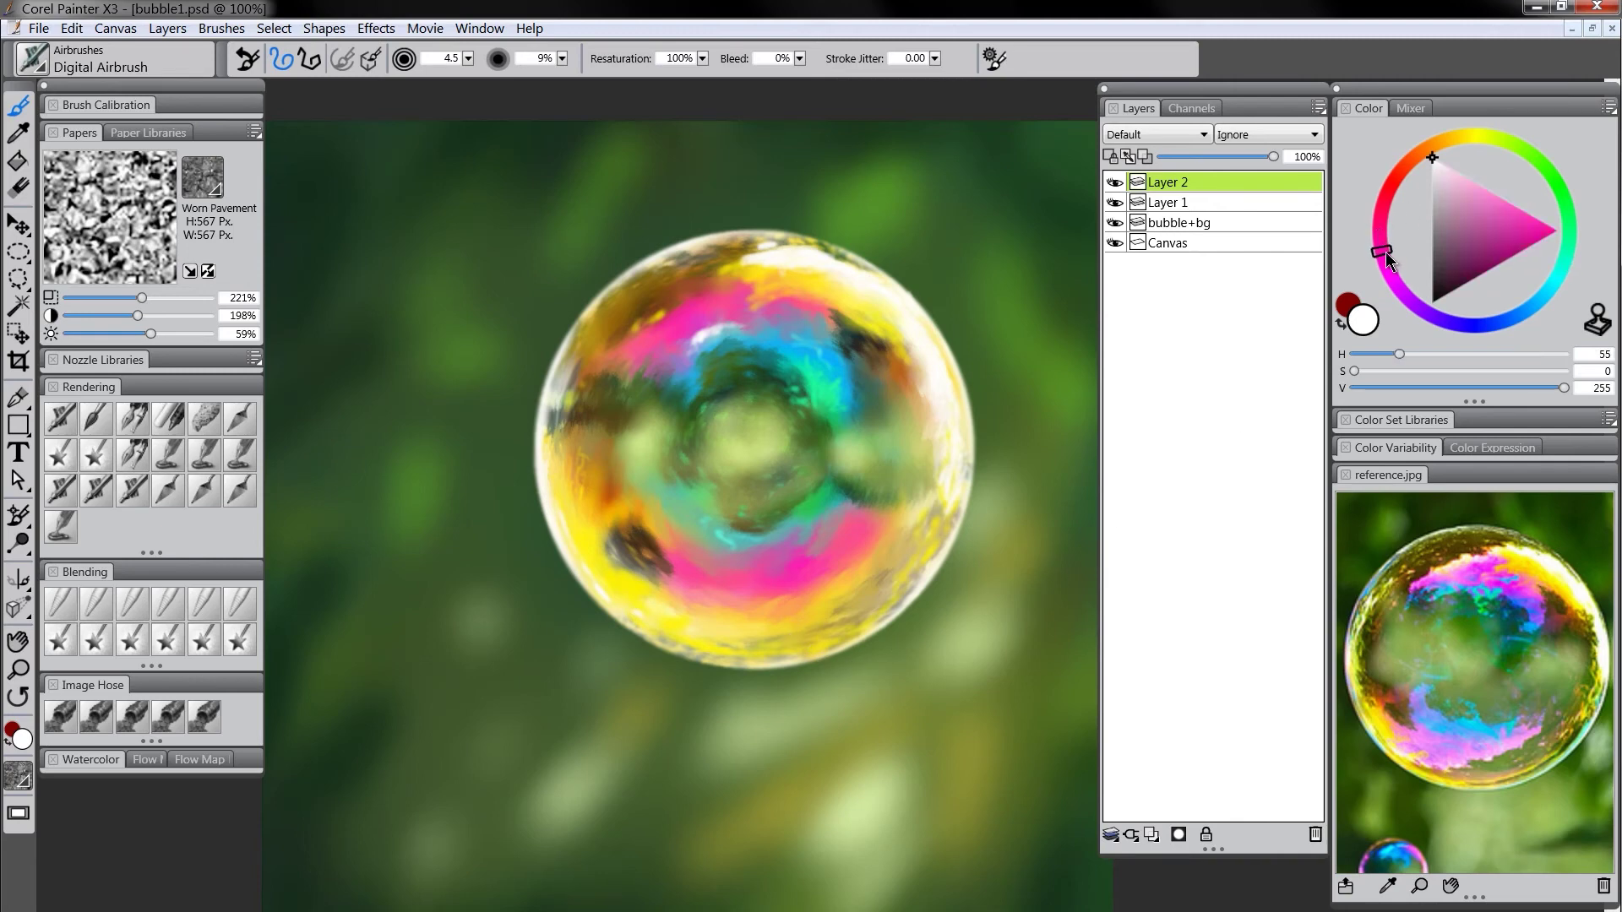
{"action": "left_click", "coordinate": [1470, 177]}
{"action": "left_click", "coordinate": [1465, 175]}
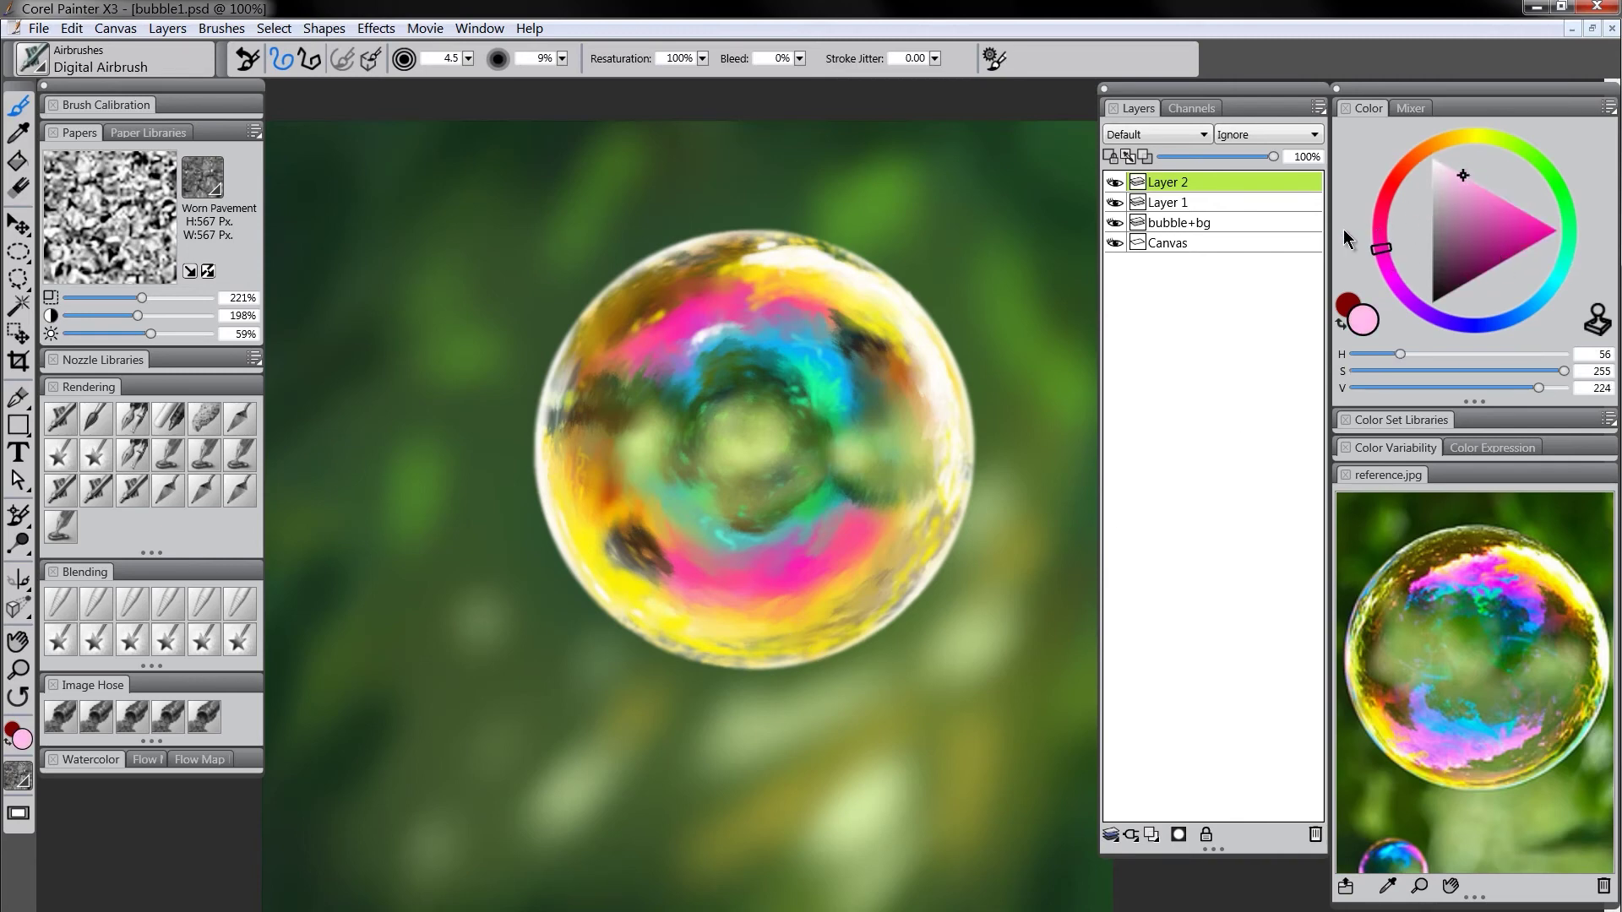
{"action": "left_click", "coordinate": [1453, 169]}
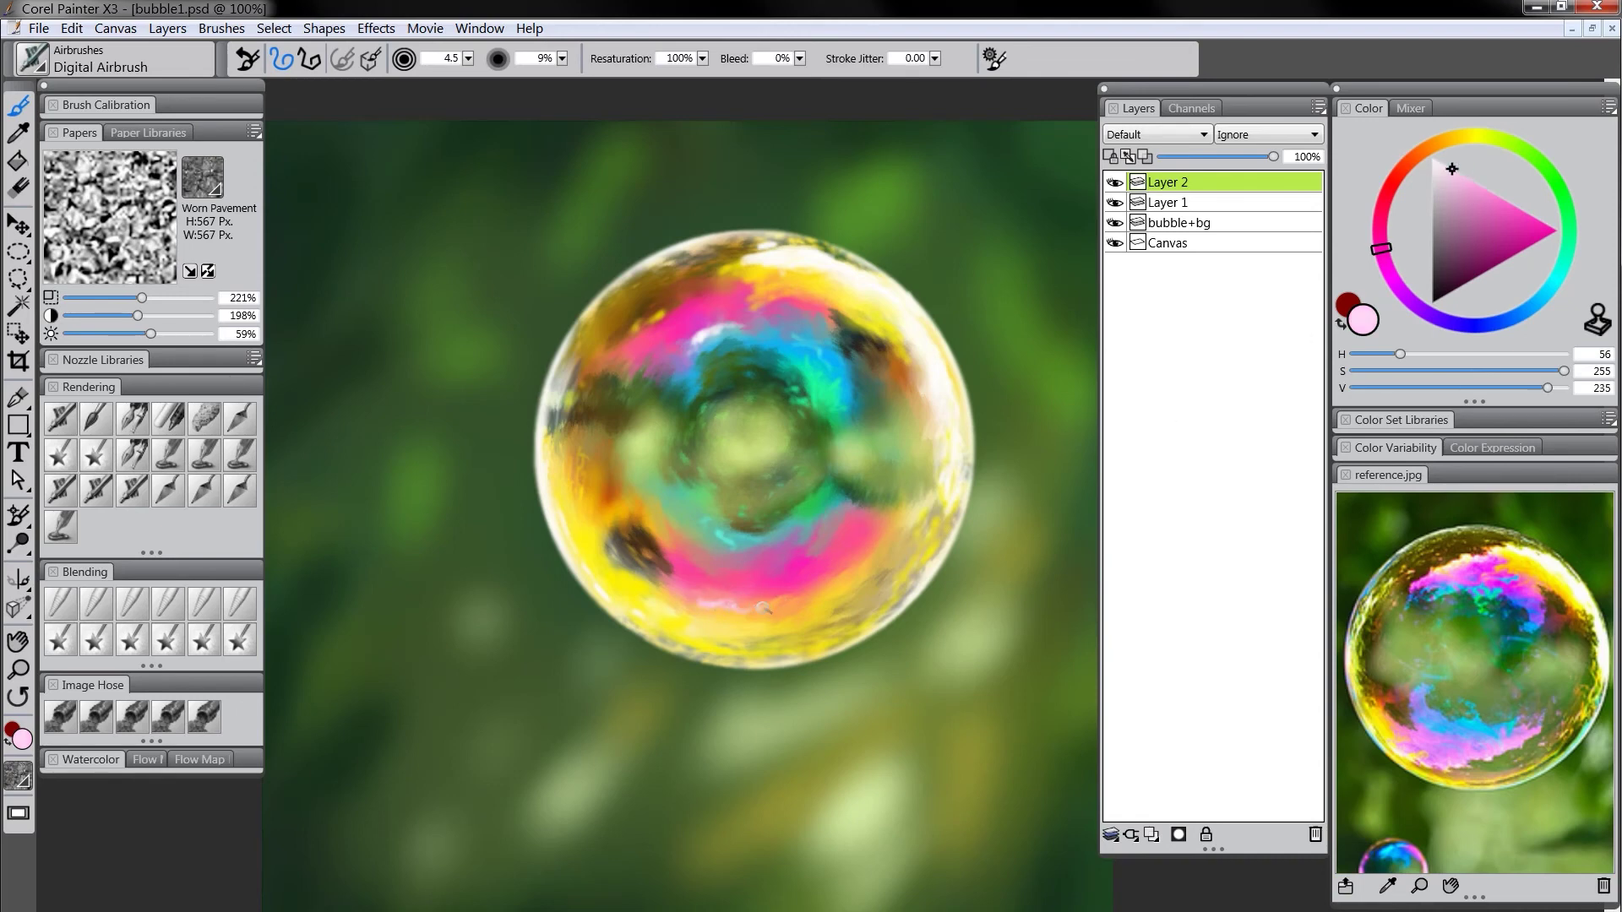
{"action": "left_click_drag", "start_coordinate": [763, 607], "coordinate": [809, 591]}
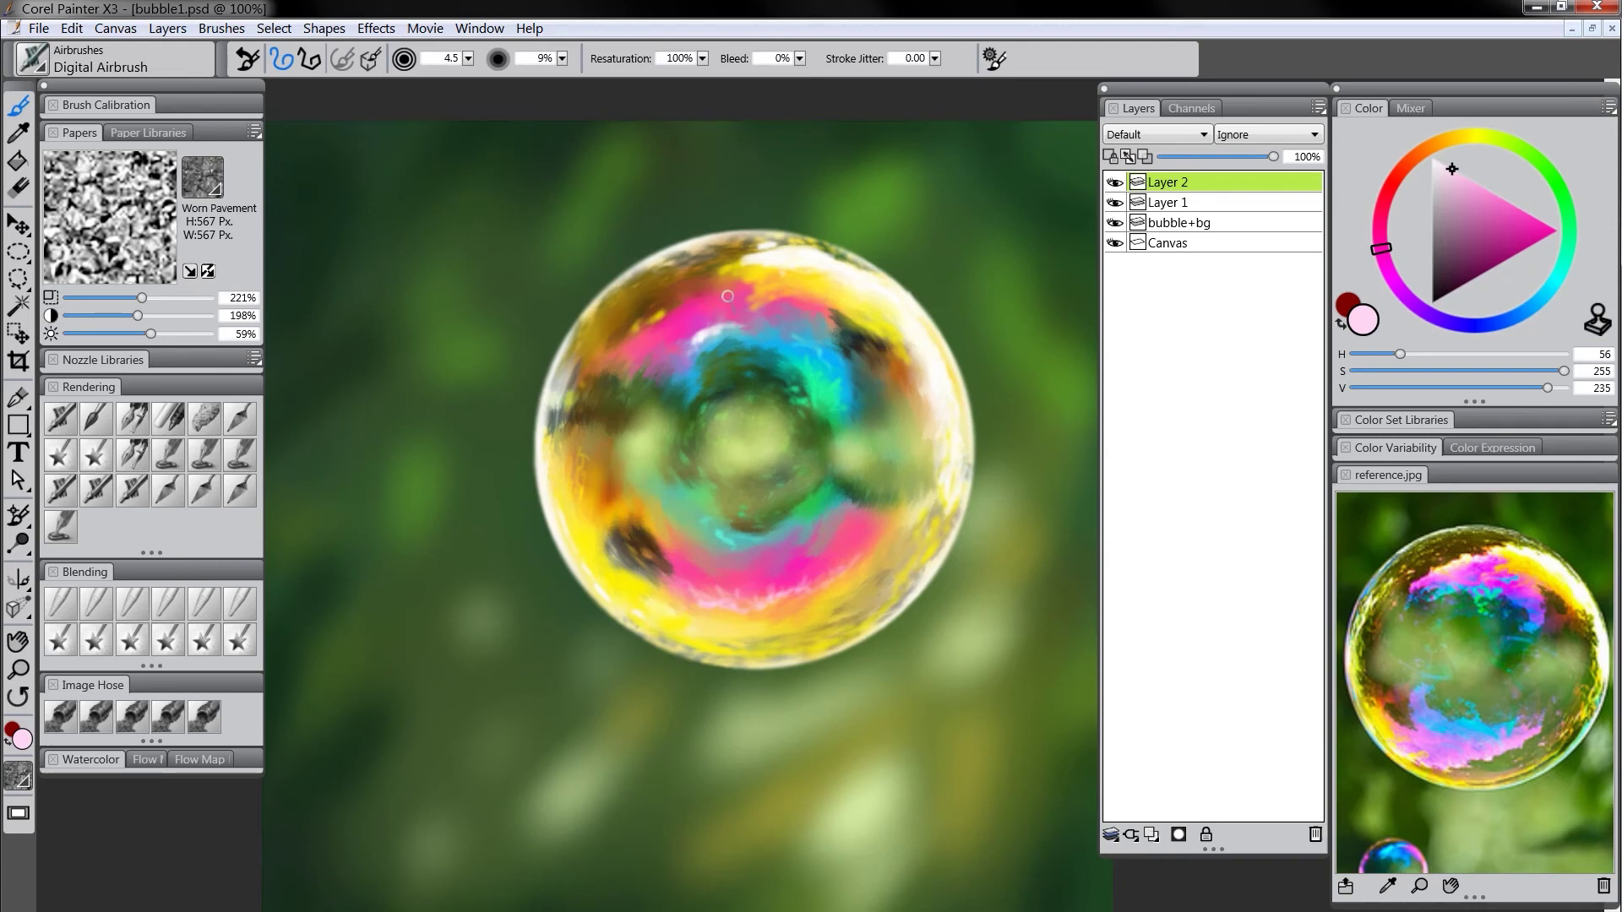
{"action": "left_click_drag", "start_coordinate": [714, 327], "coordinate": [736, 319]}
Paint fine saturated yellow-green accents on the bubble's rim bands at size 4.5
{"action": "left_click", "coordinate": [1501, 140]}
{"action": "left_click", "coordinate": [1551, 235]}
{"action": "left_click", "coordinate": [1559, 230]}
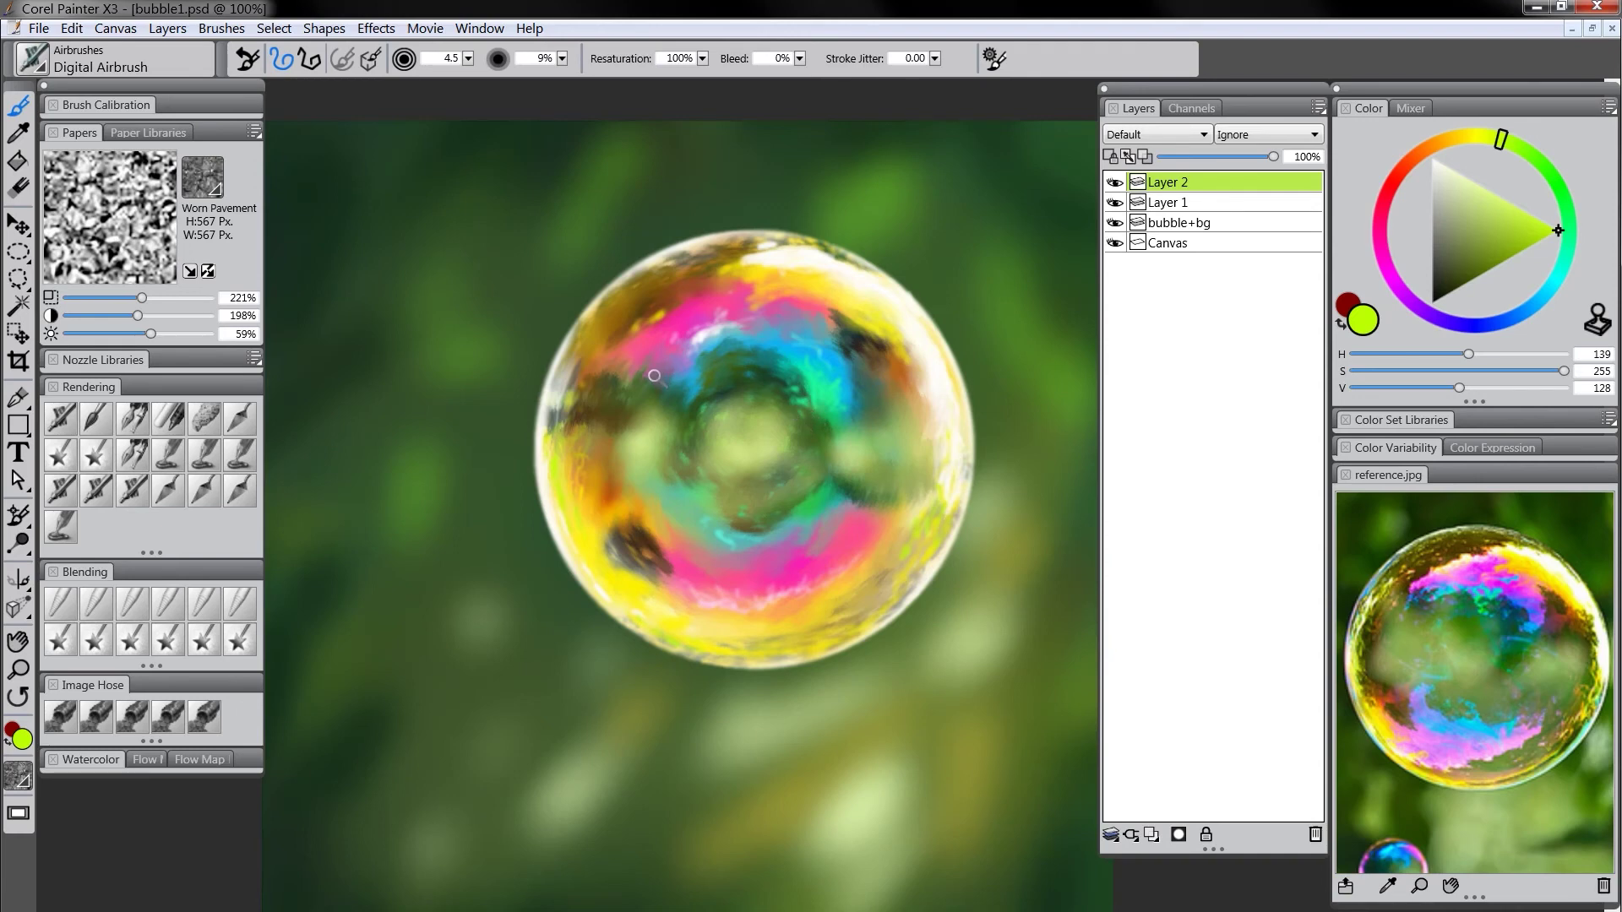
Sample bright blue from the bubble's upper inner ring and paint a fine blue accent on its upper-left rim at size 4.5
{"action": "left_click", "coordinate": [782, 334], "text": "alt"}
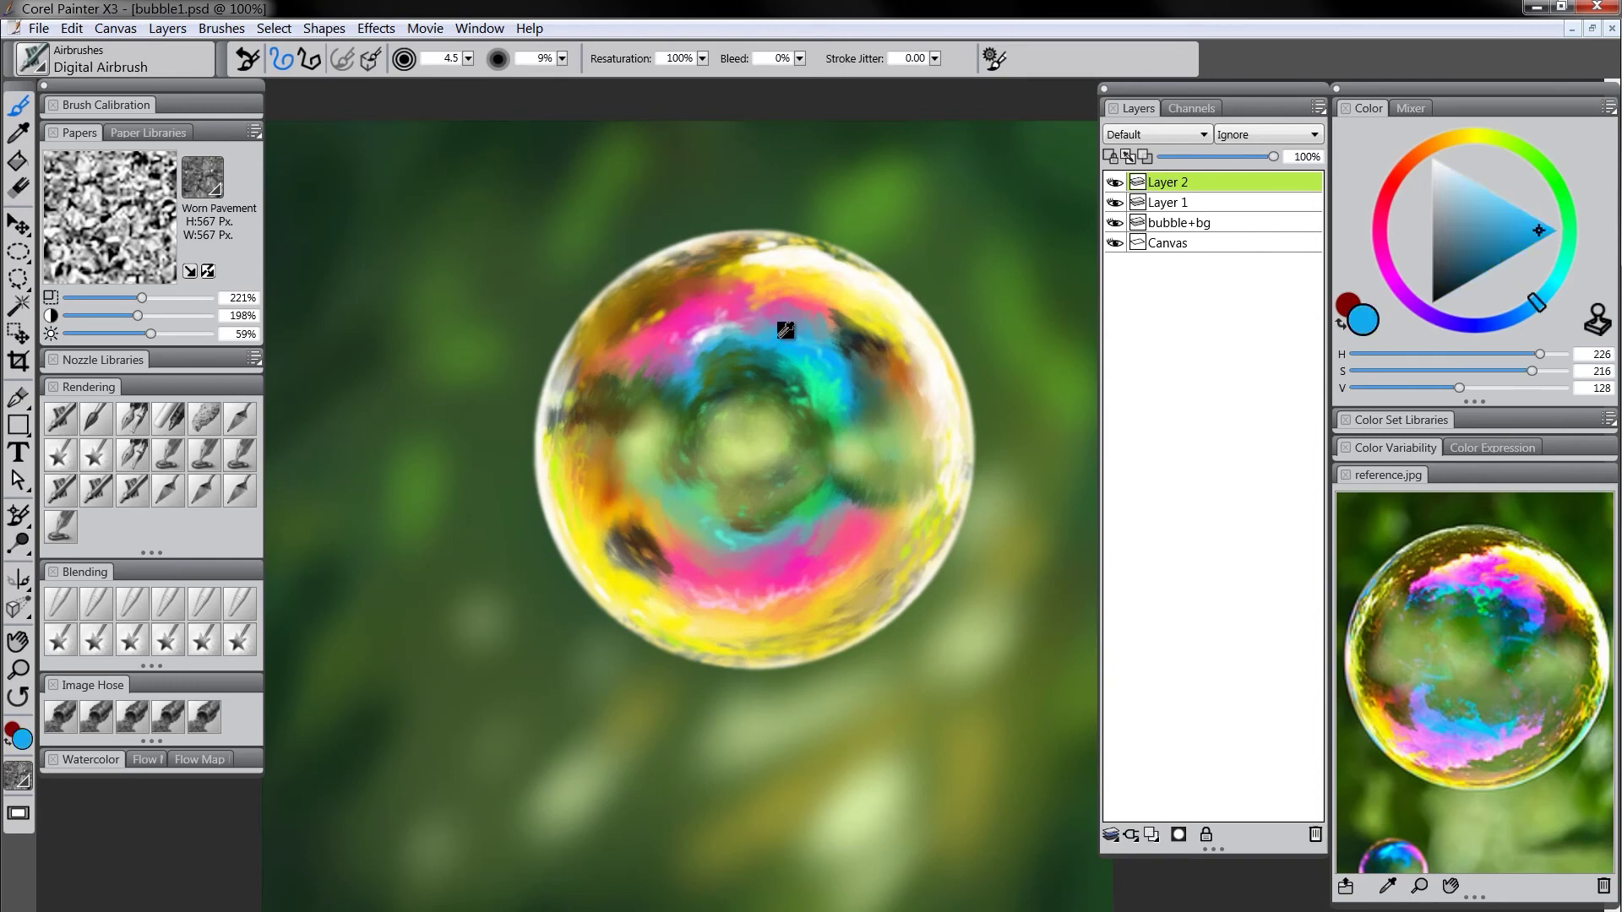
{"action": "left_click_drag", "start_coordinate": [565, 357], "coordinate": [558, 380]}
Airbrush dark purple on the Multiply layer at size 28 over the dark patches on the bubble's left and right sides
{"action": "left_click", "coordinate": [1185, 206]}
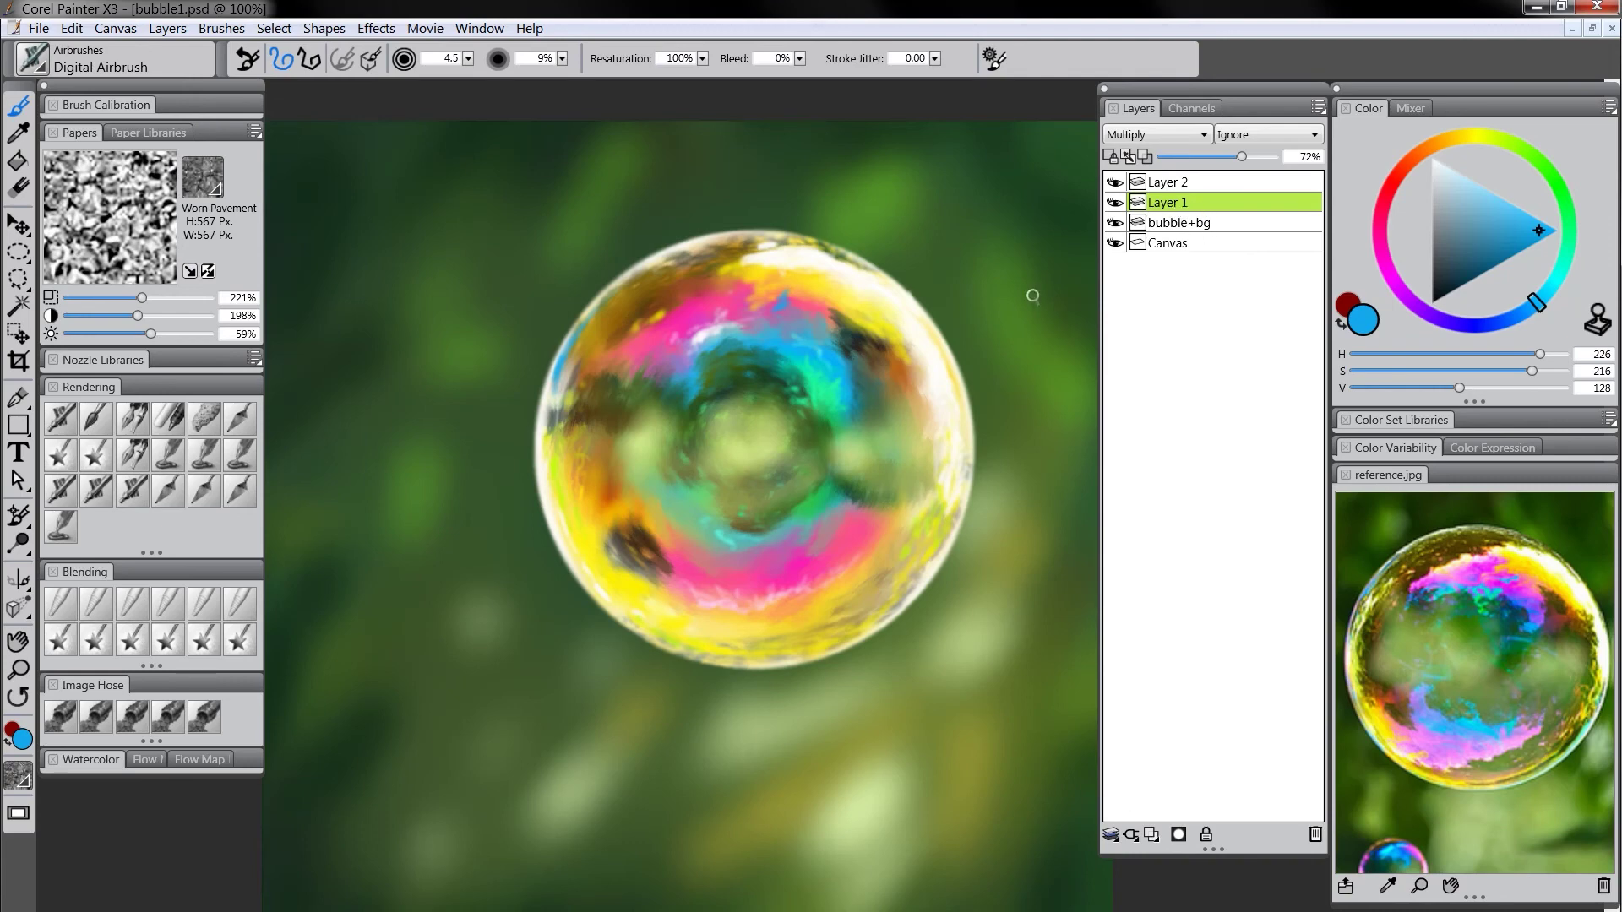
{"action": "mouse_move", "coordinate": [1403, 286]}
{"action": "left_mouse_down"}
{"action": "mouse_move", "coordinate": [1410, 300]}
{"action": "mouse_move", "coordinate": [1479, 265]}
{"action": "left_mouse_up"}
{"action": "left_click", "coordinate": [73, 422]}
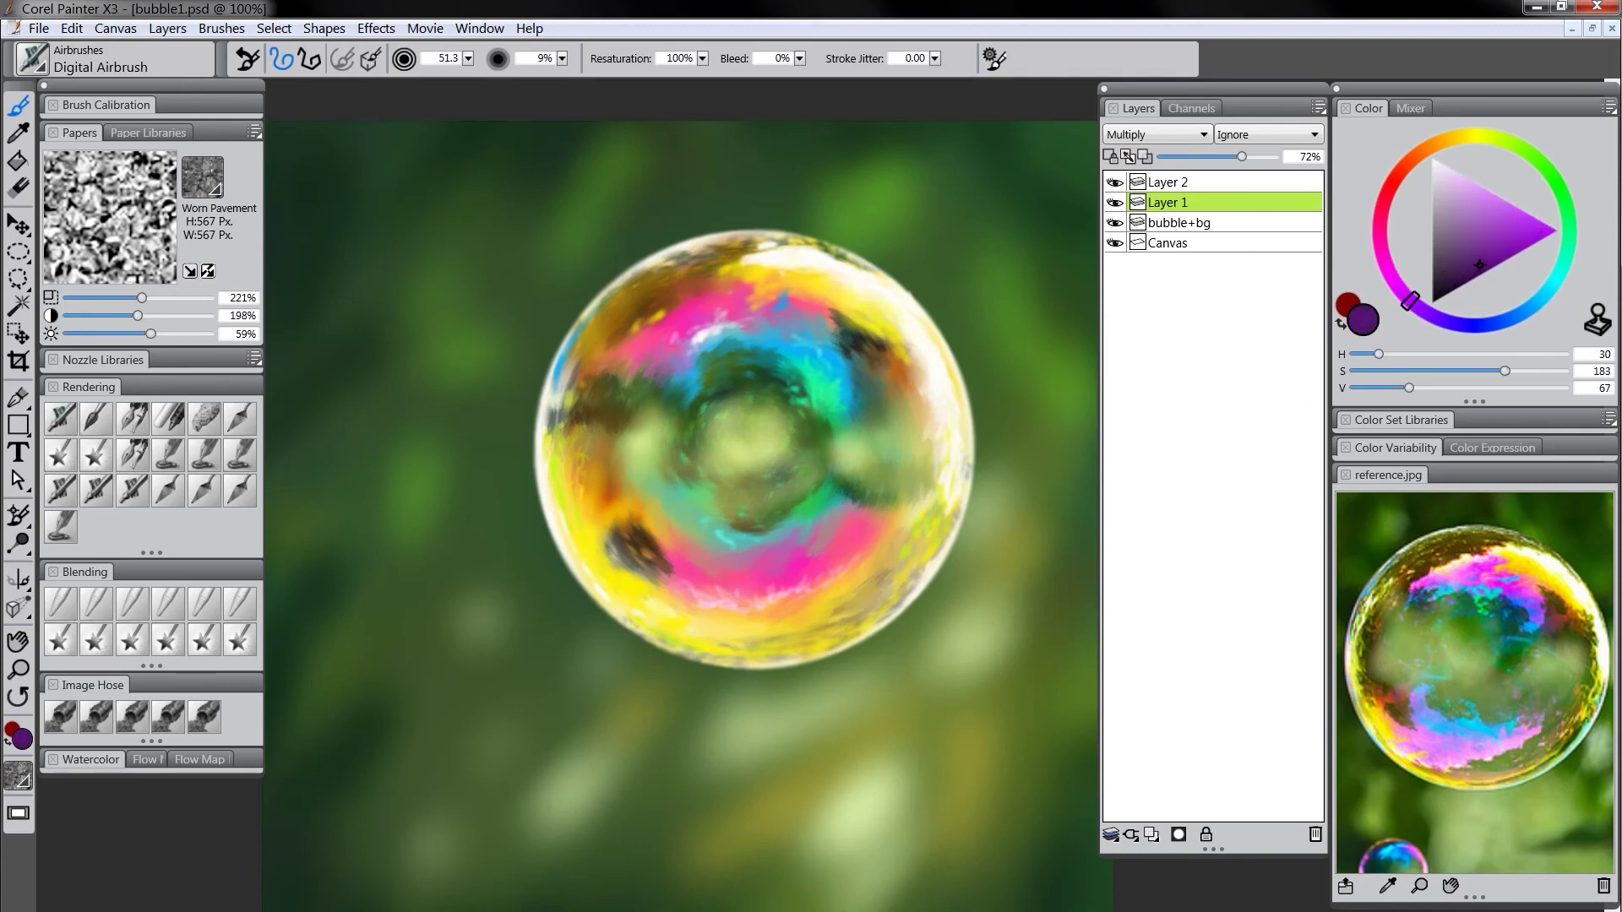
{"action": "mouse_move", "coordinate": [621, 541]}
{"action": "left_mouse_down"}
{"action": "mouse_move", "coordinate": [673, 578]}
{"action": "mouse_move", "coordinate": [623, 537]}
{"action": "mouse_move", "coordinate": [628, 501]}
{"action": "mouse_move", "coordinate": [641, 558]}
{"action": "left_mouse_up"}
{"action": "left_click_drag", "start_coordinate": [609, 420], "coordinate": [602, 397]}
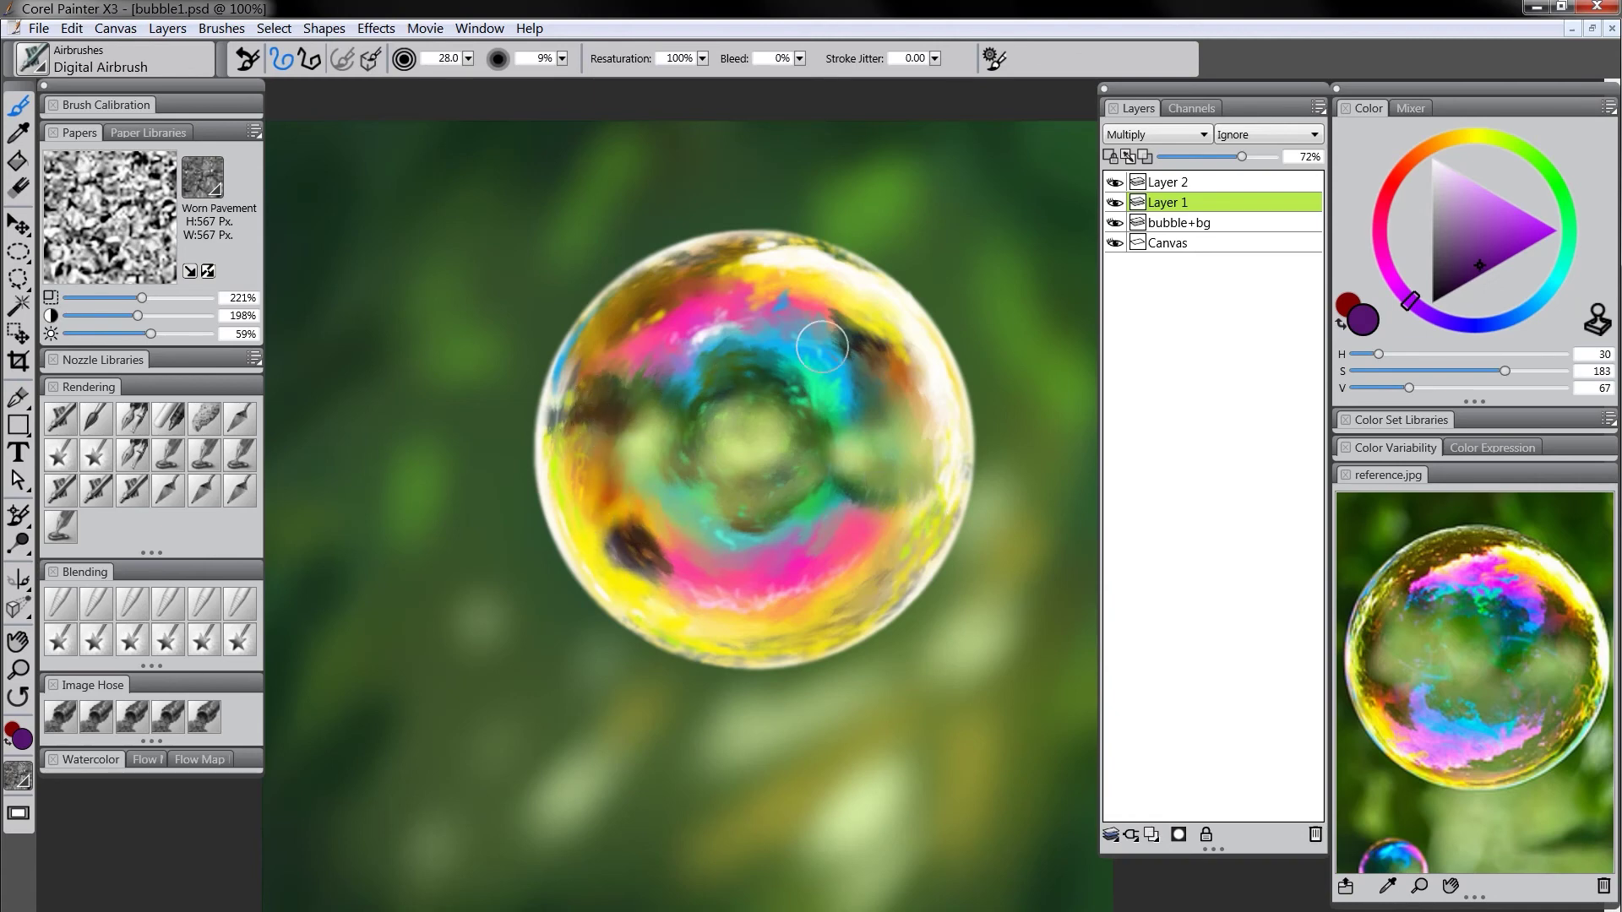
{"action": "mouse_move", "coordinate": [880, 406]}
{"action": "left_mouse_down"}
{"action": "mouse_move", "coordinate": [862, 577]}
{"action": "mouse_move", "coordinate": [879, 589]}
{"action": "left_mouse_up"}
Airbrush dark olive-green shading on the Multiply layer at size 10.4 along the bubble's right and lower-right bands and inner dark ring
{"action": "left_click_drag", "start_coordinate": [1523, 151], "coordinate": [1513, 144]}
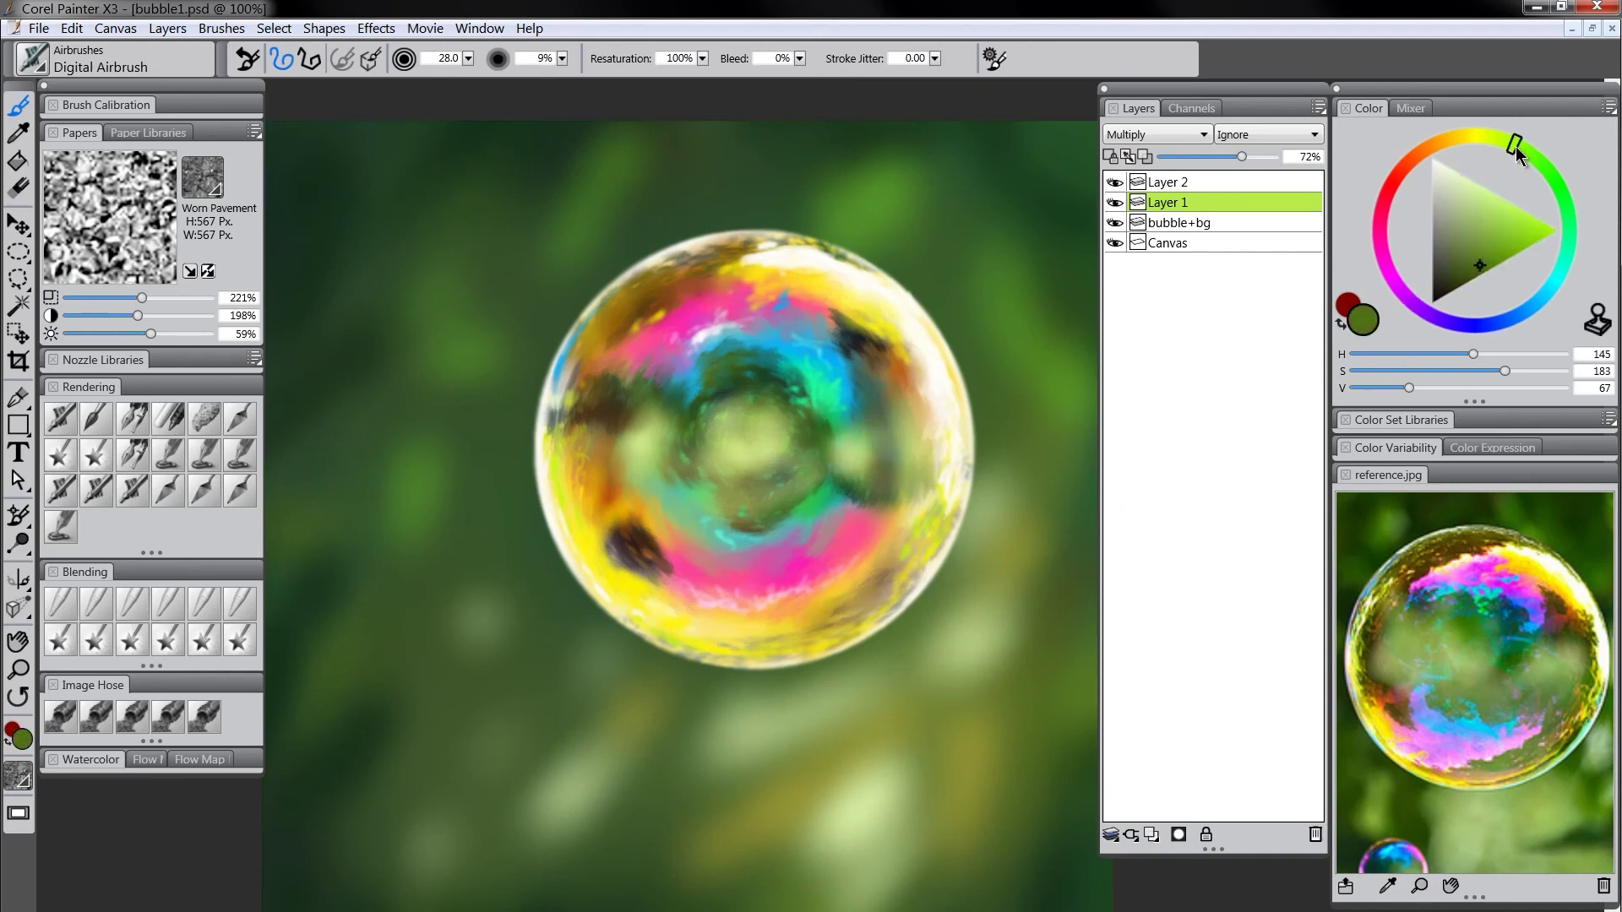
{"action": "left_click", "coordinate": [1460, 268]}
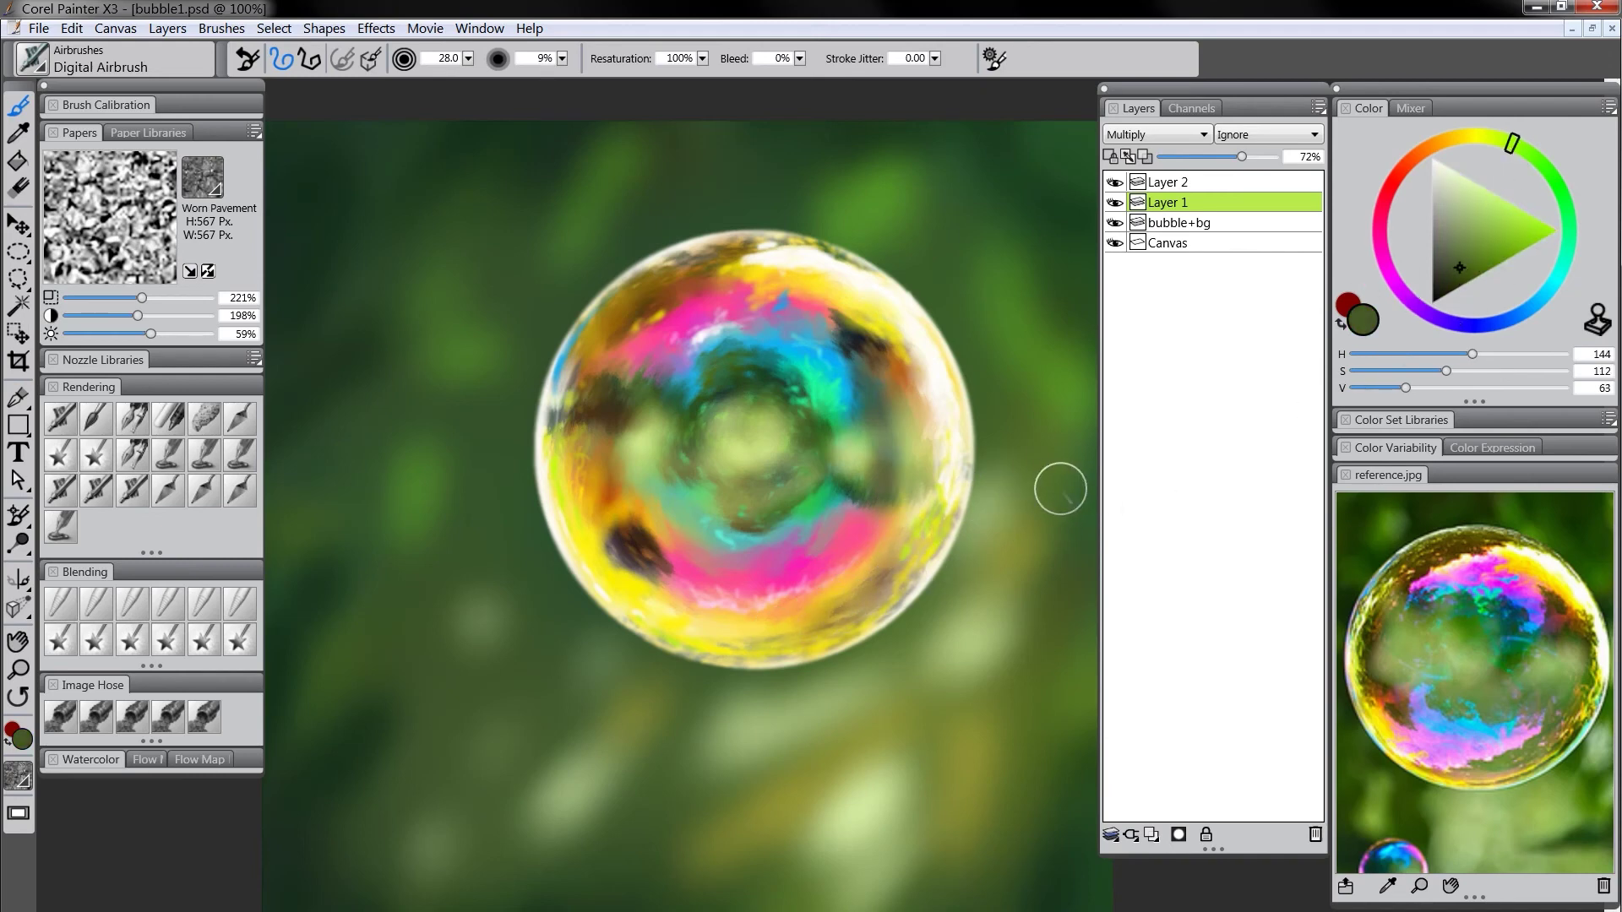
{"action": "key", "text": "bracketleft"}
{"action": "key", "text": "bracketleft"}
{"action": "key", "text": "bracketleft"}
{"action": "key", "text": "bracketleft"}
{"action": "mouse_move", "coordinate": [871, 602]}
{"action": "left_mouse_down"}
{"action": "mouse_move", "coordinate": [795, 635]}
{"action": "mouse_move", "coordinate": [890, 574]}
{"action": "mouse_move", "coordinate": [881, 590]}
{"action": "mouse_move", "coordinate": [920, 505]}
{"action": "mouse_move", "coordinate": [929, 516]}
{"action": "mouse_move", "coordinate": [937, 425]}
{"action": "mouse_move", "coordinate": [926, 434]}
{"action": "mouse_move", "coordinate": [883, 391]}
{"action": "mouse_move", "coordinate": [882, 407]}
{"action": "mouse_move", "coordinate": [894, 355]}
{"action": "left_mouse_up"}
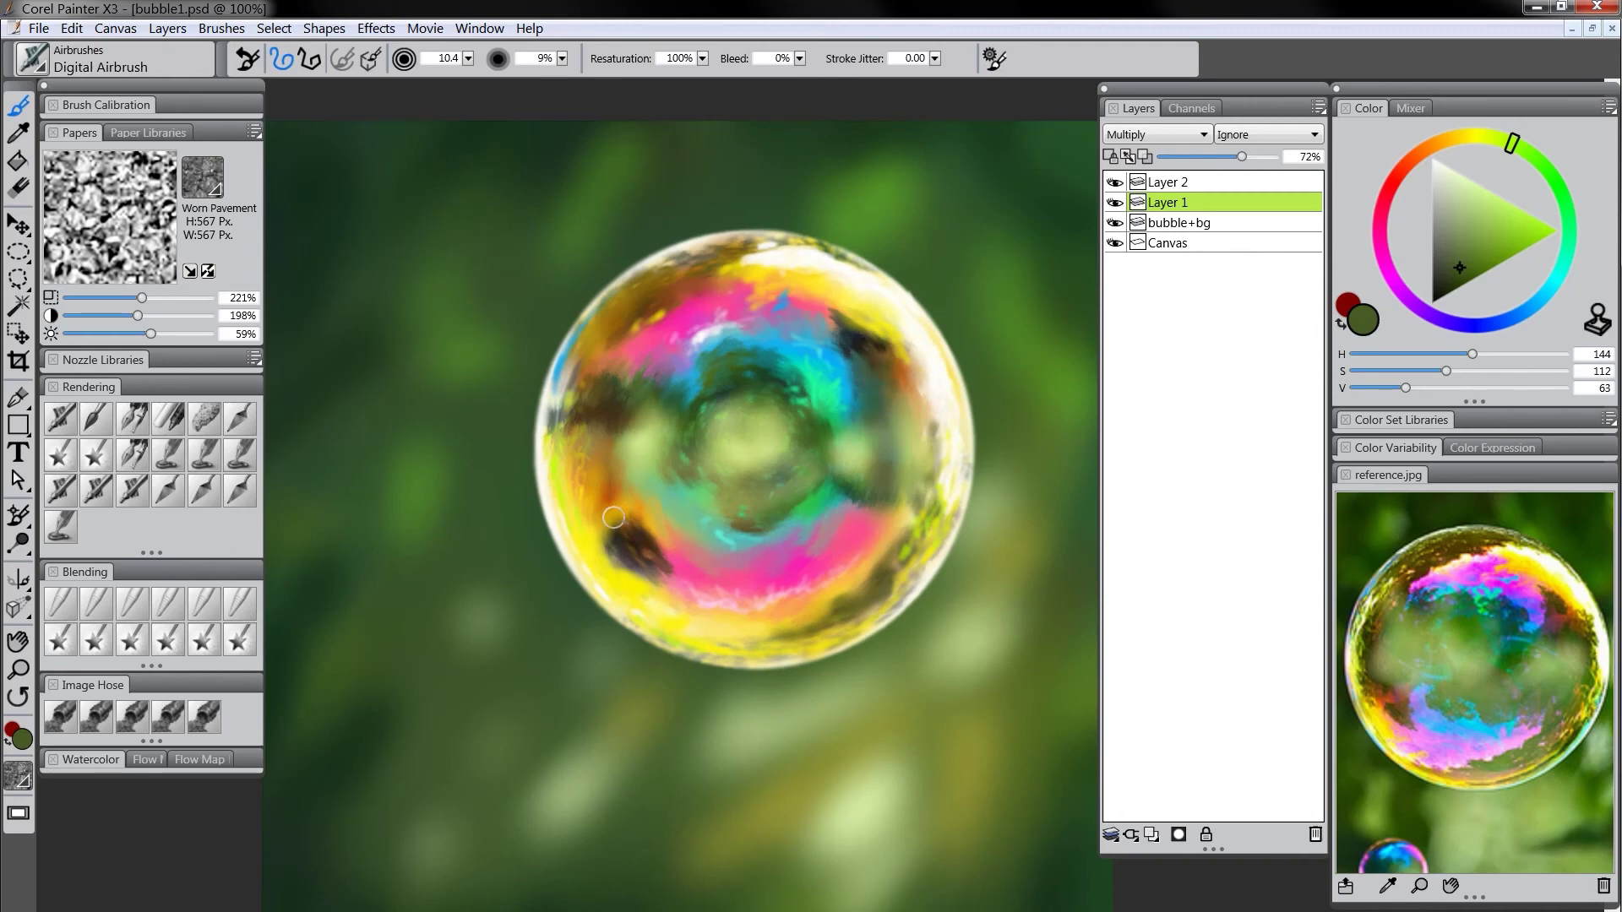
{"action": "left_click_drag", "start_coordinate": [704, 425], "coordinate": [681, 449]}
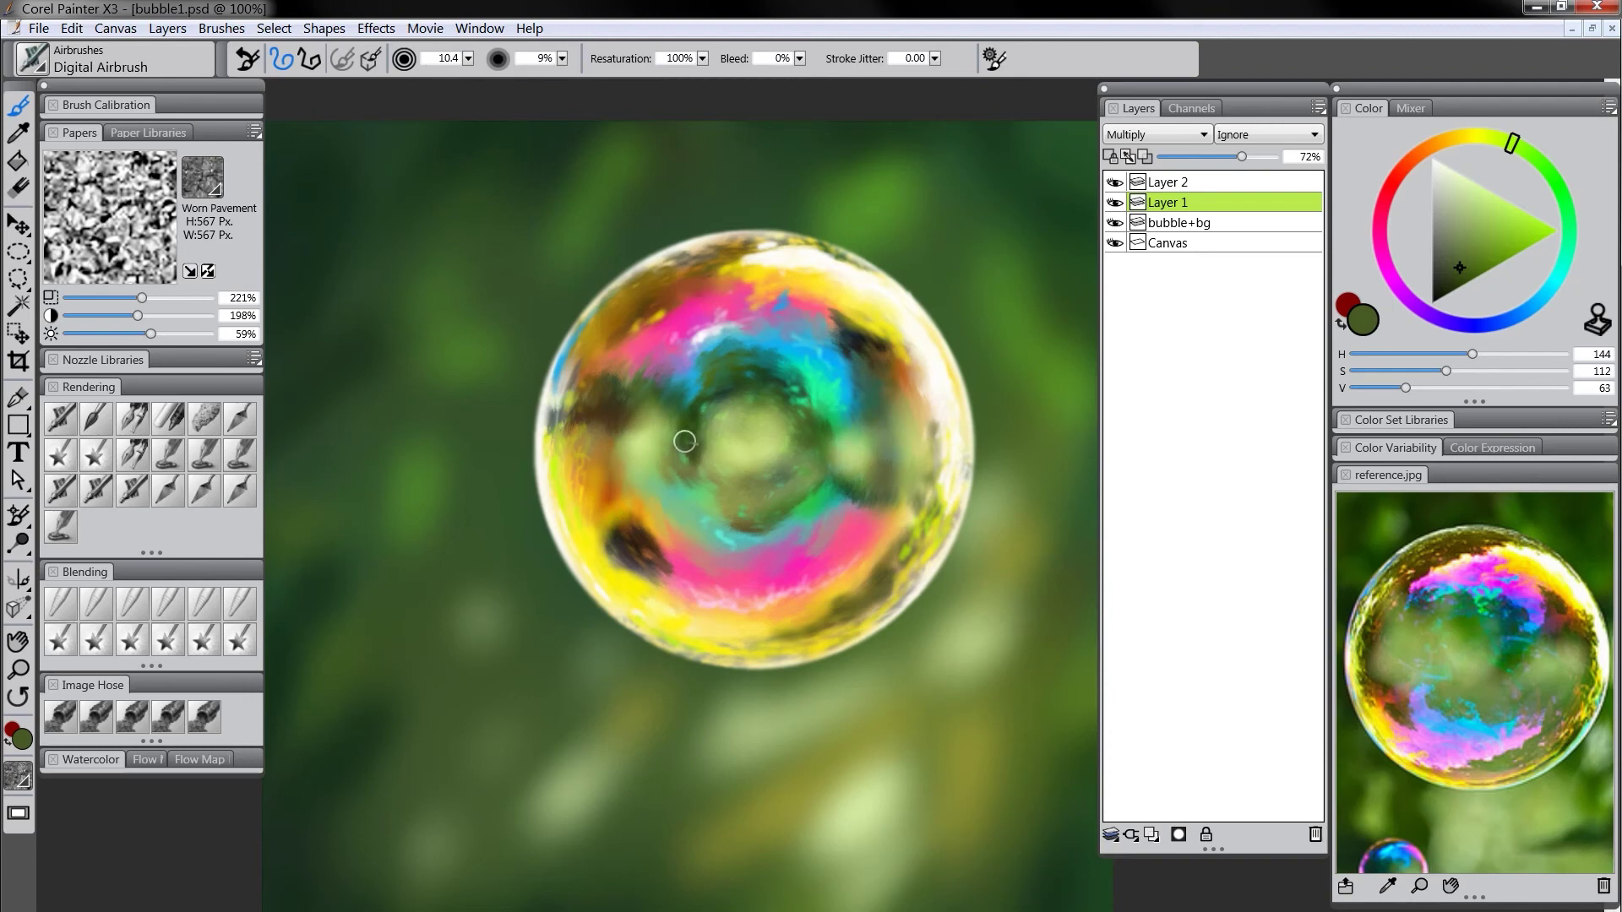
Examine the whole painting at reduced sizes down to 10%, judging the bubble's contrast and overall read
{"action": "left_click", "coordinate": [18, 669]}
{"action": "left_click", "coordinate": [844, 528], "text": "alt"}
{"action": "left_click", "coordinate": [843, 528], "text": "alt"}
{"action": "left_click", "coordinate": [837, 532], "text": "alt"}
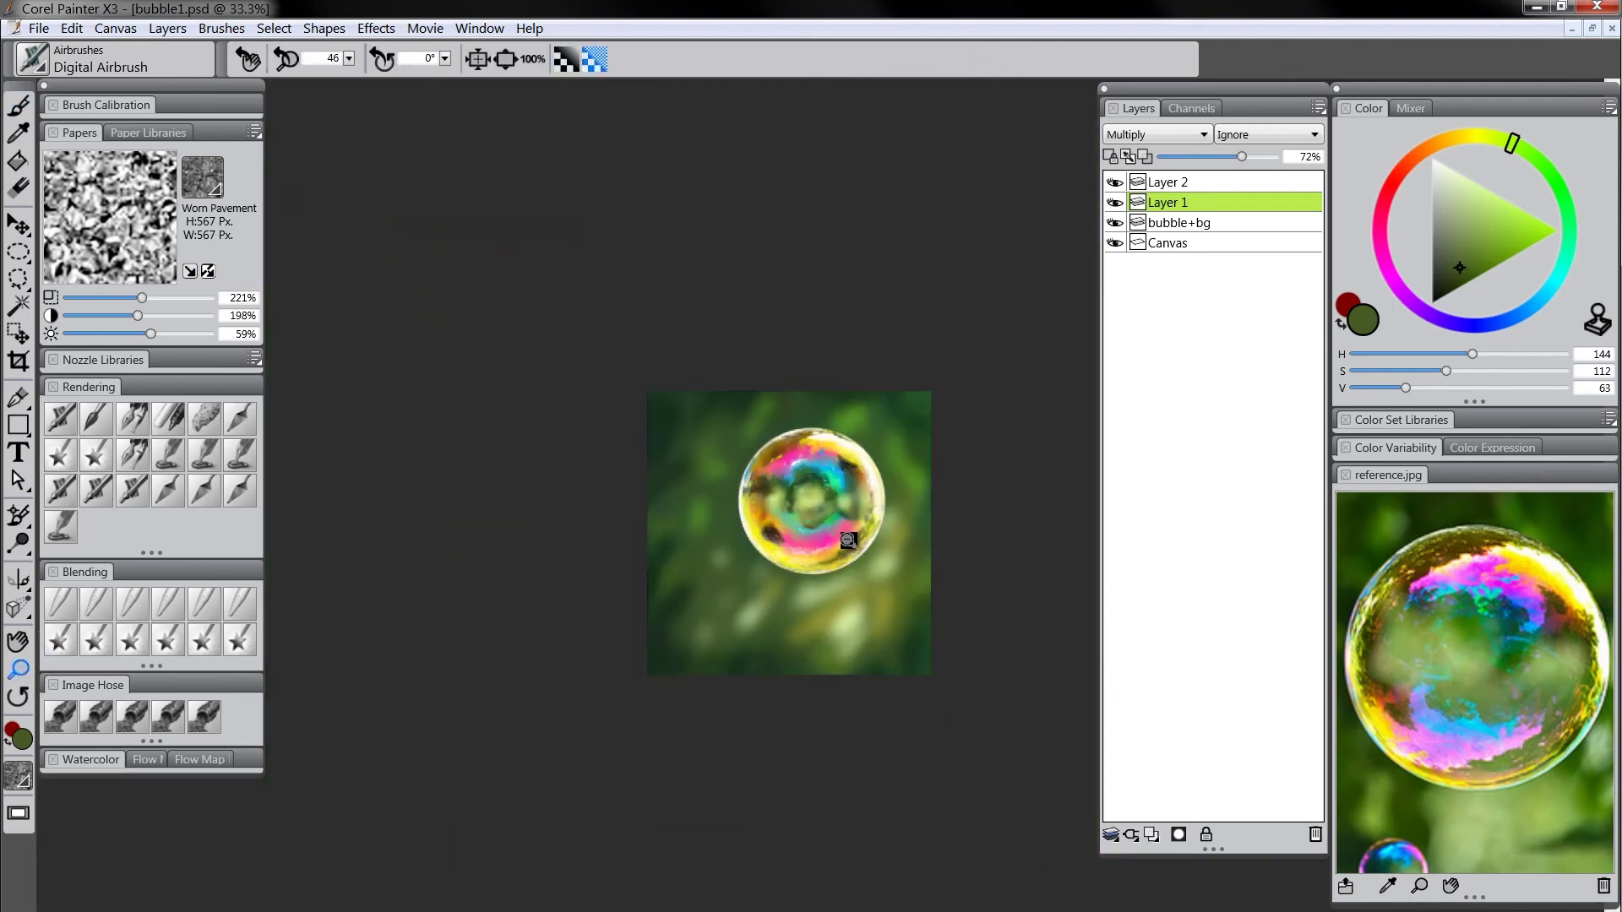
{"action": "left_click", "coordinate": [854, 543], "text": "alt"}
{"action": "left_click", "coordinate": [858, 545], "text": "alt"}
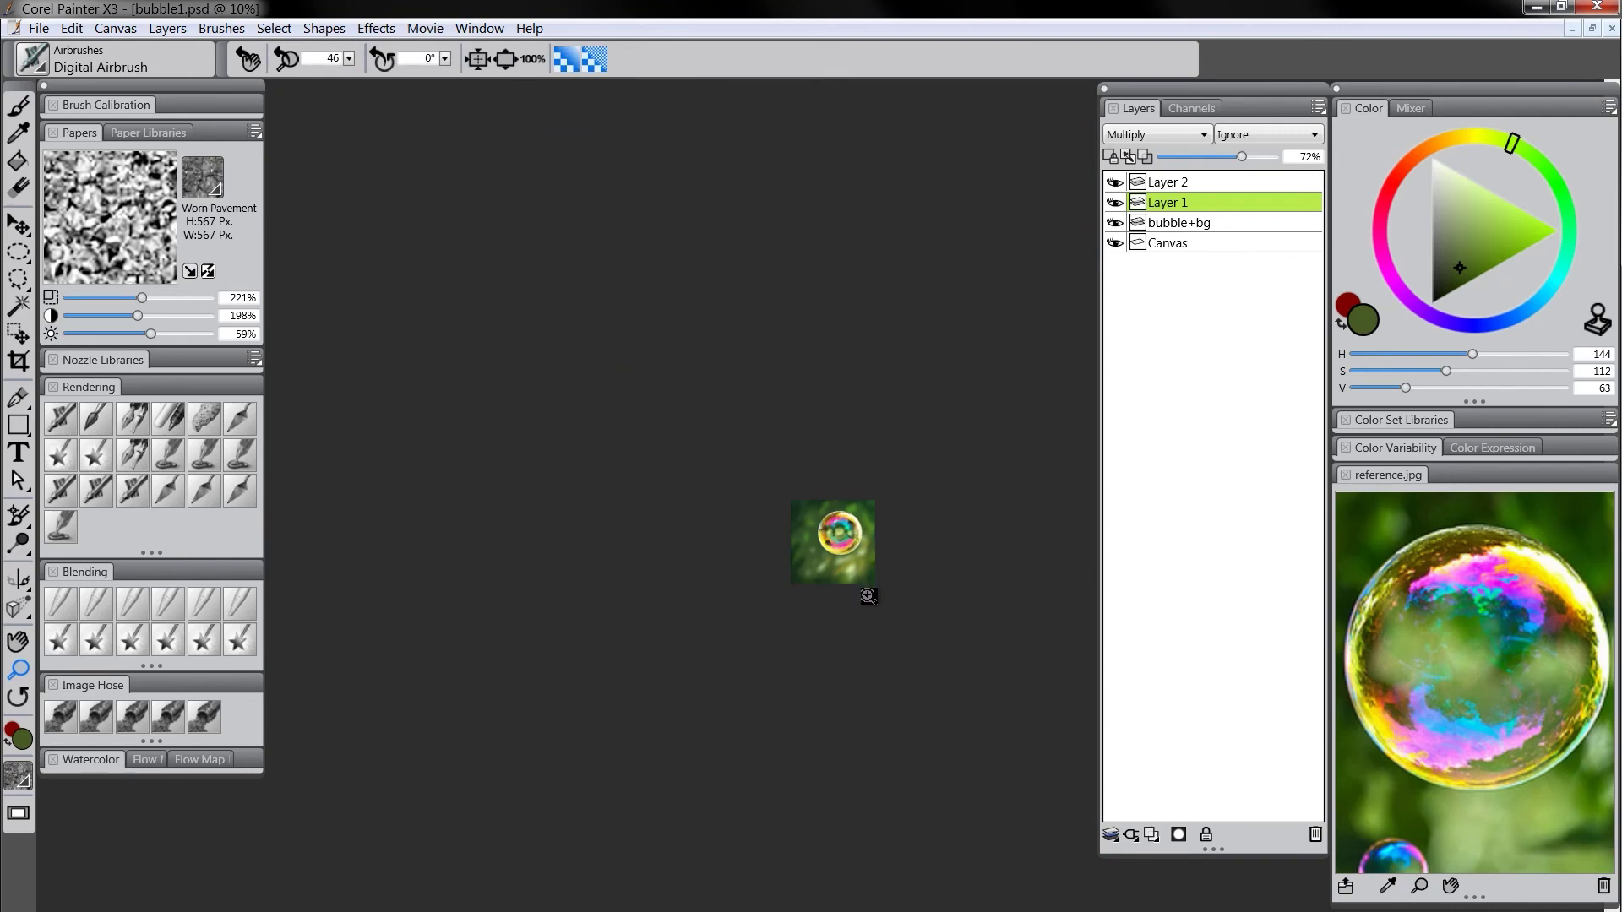
{"action": "left_click", "coordinate": [847, 535]}
{"action": "left_click", "coordinate": [850, 541]}
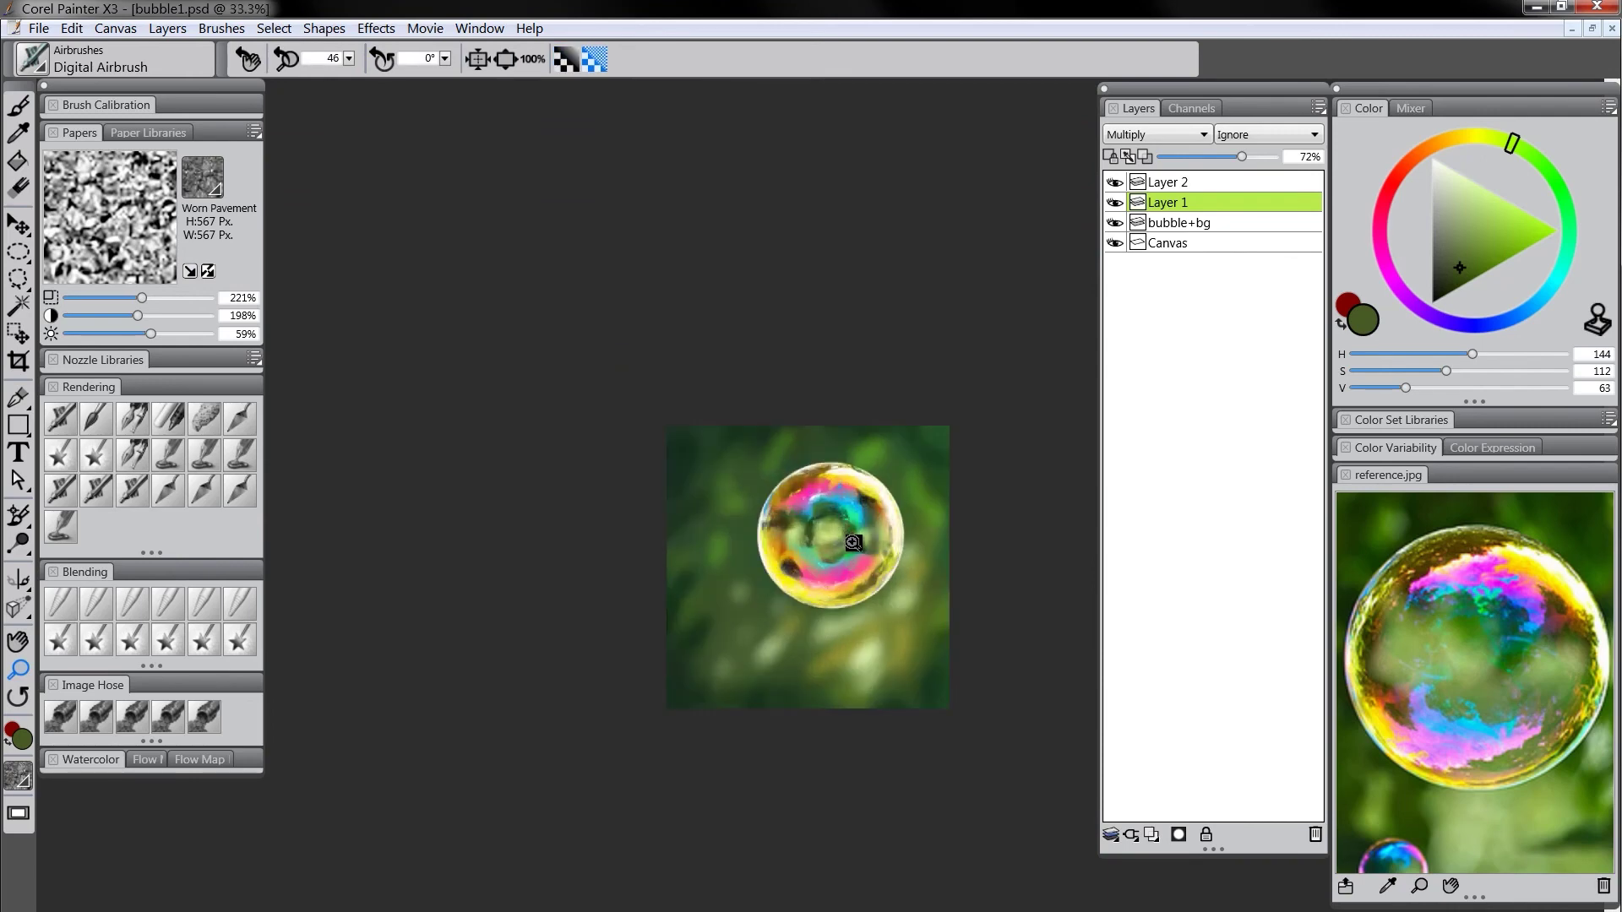
{"action": "left_click", "coordinate": [853, 547]}
{"action": "left_click", "coordinate": [852, 548]}
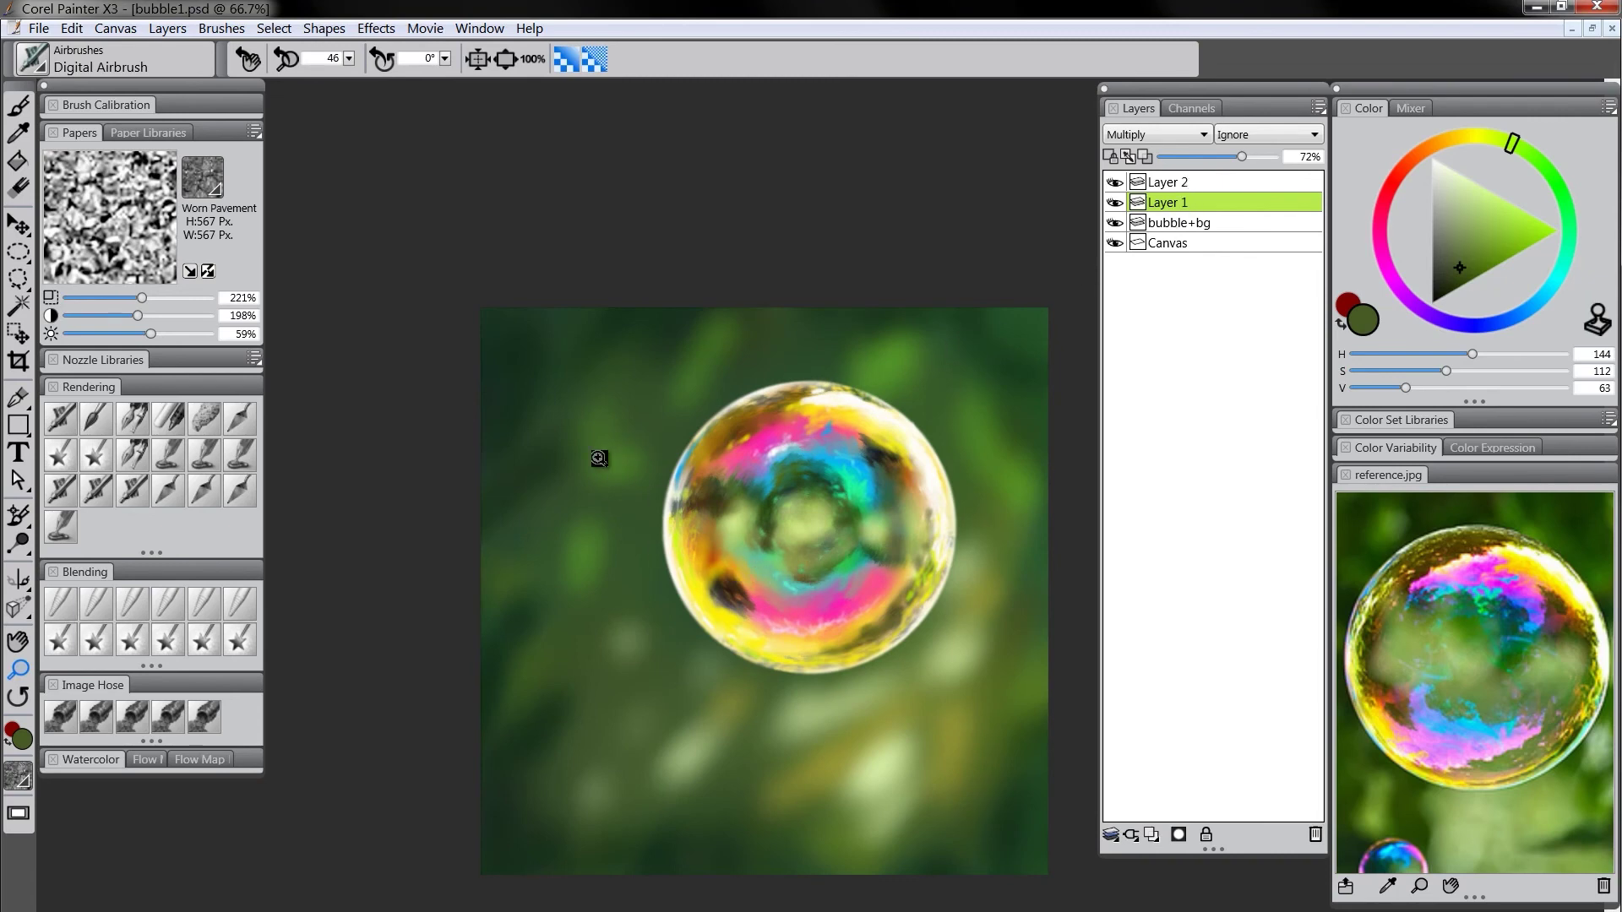
Drop all layers onto the canvas
{"action": "left_click", "coordinate": [168, 28]}
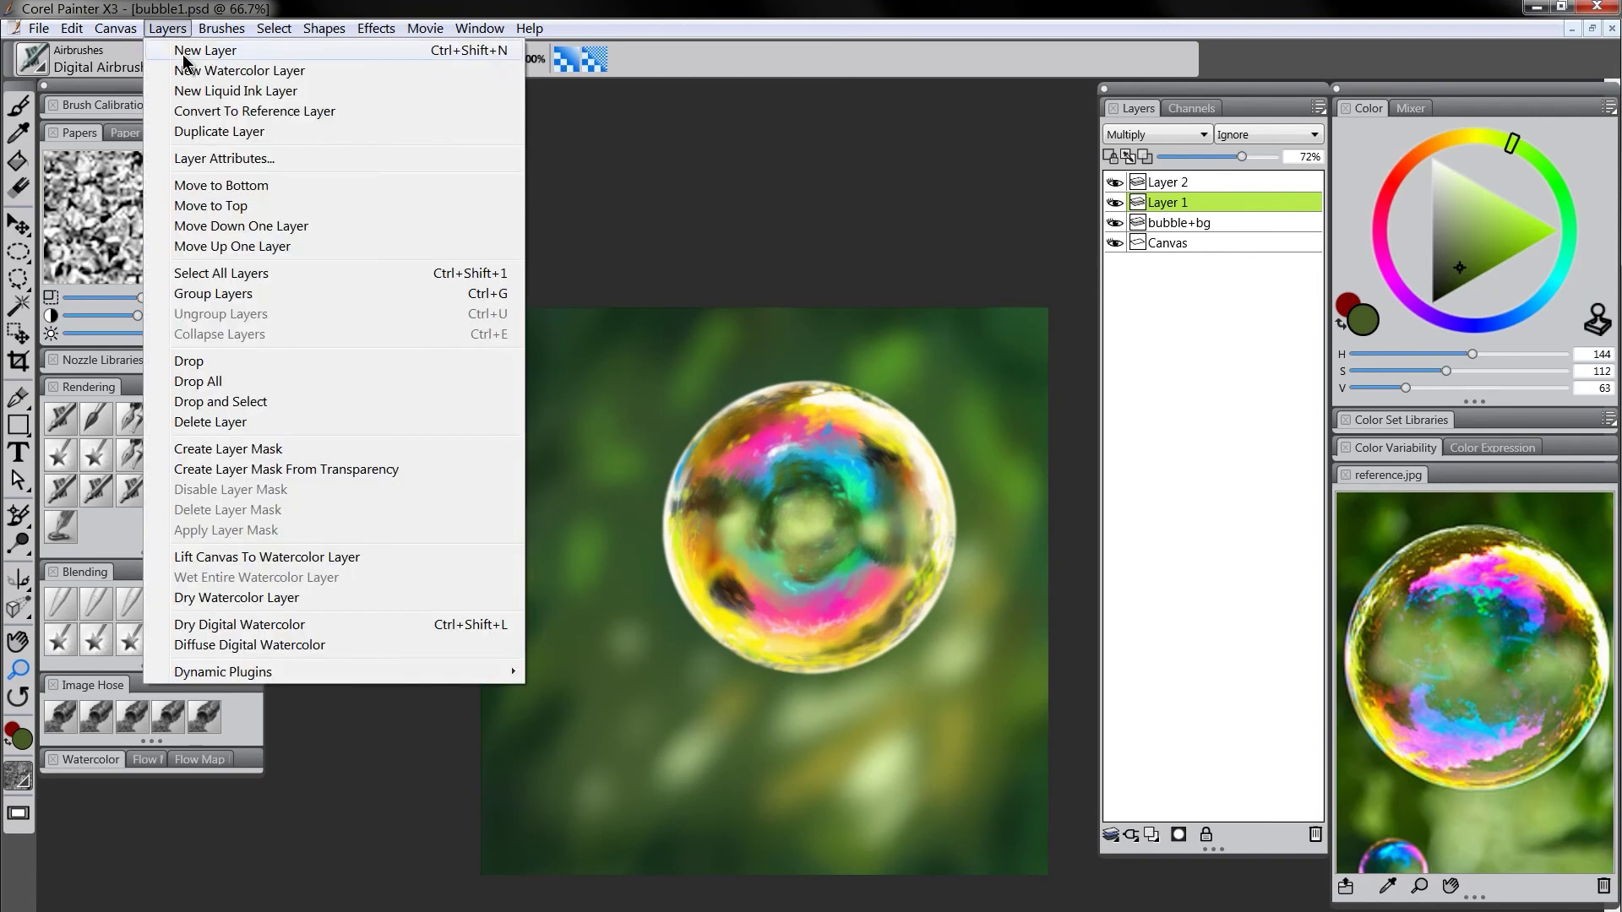
{"action": "left_click", "coordinate": [227, 378]}
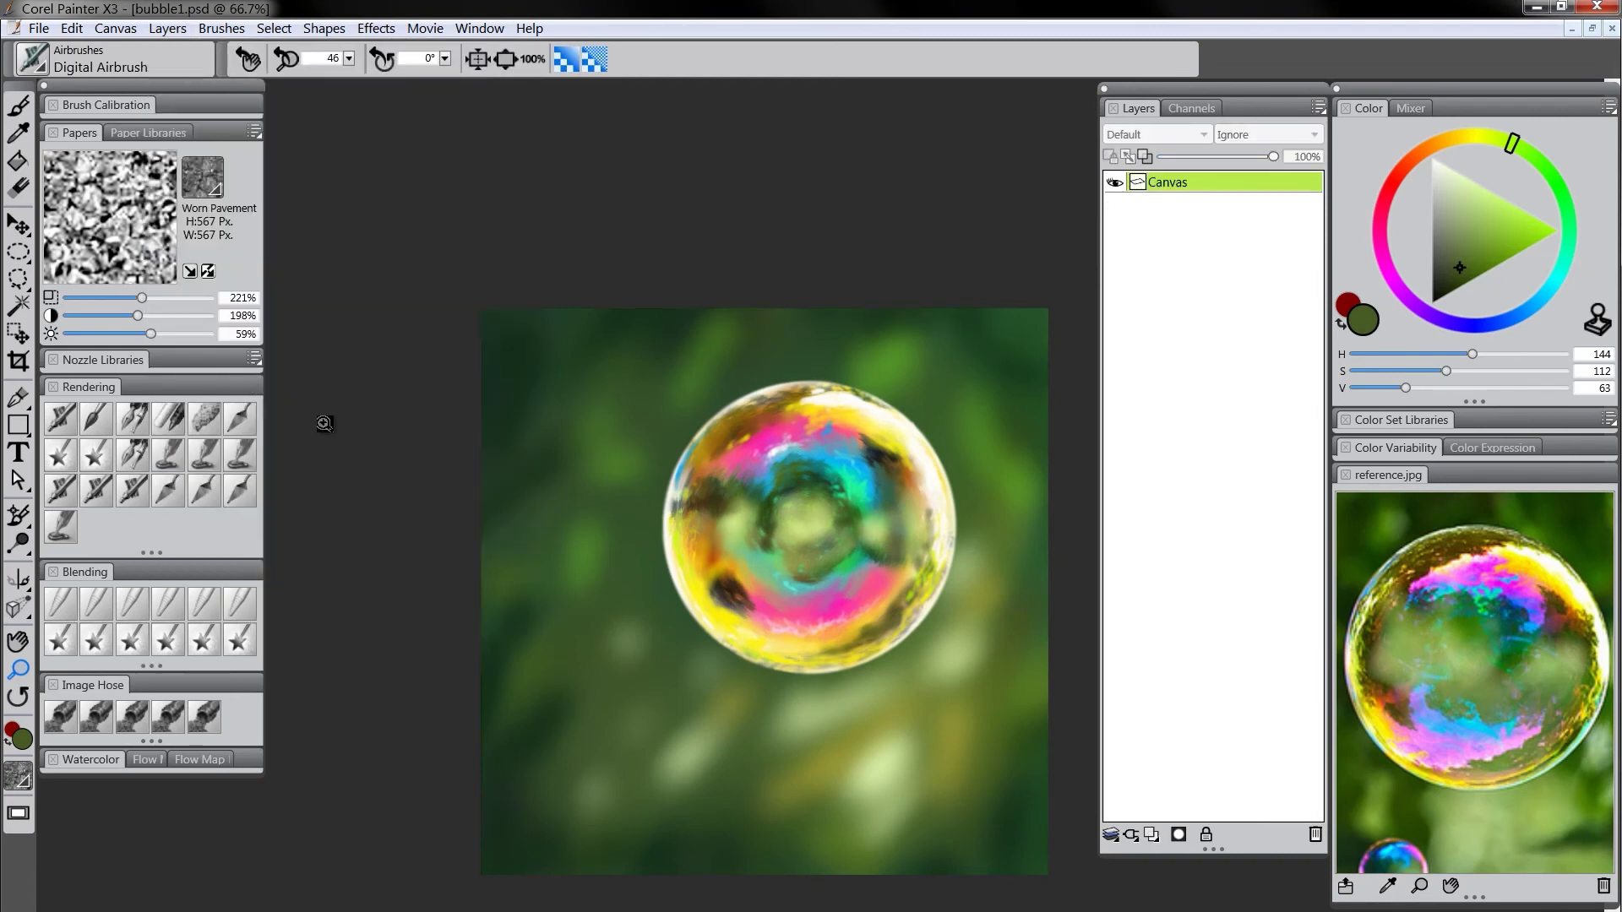
Blend the bubble's lower pink band and the edge of the turquoise ring above it with a small Blenders brush
{"action": "left_click", "coordinate": [61, 616]}
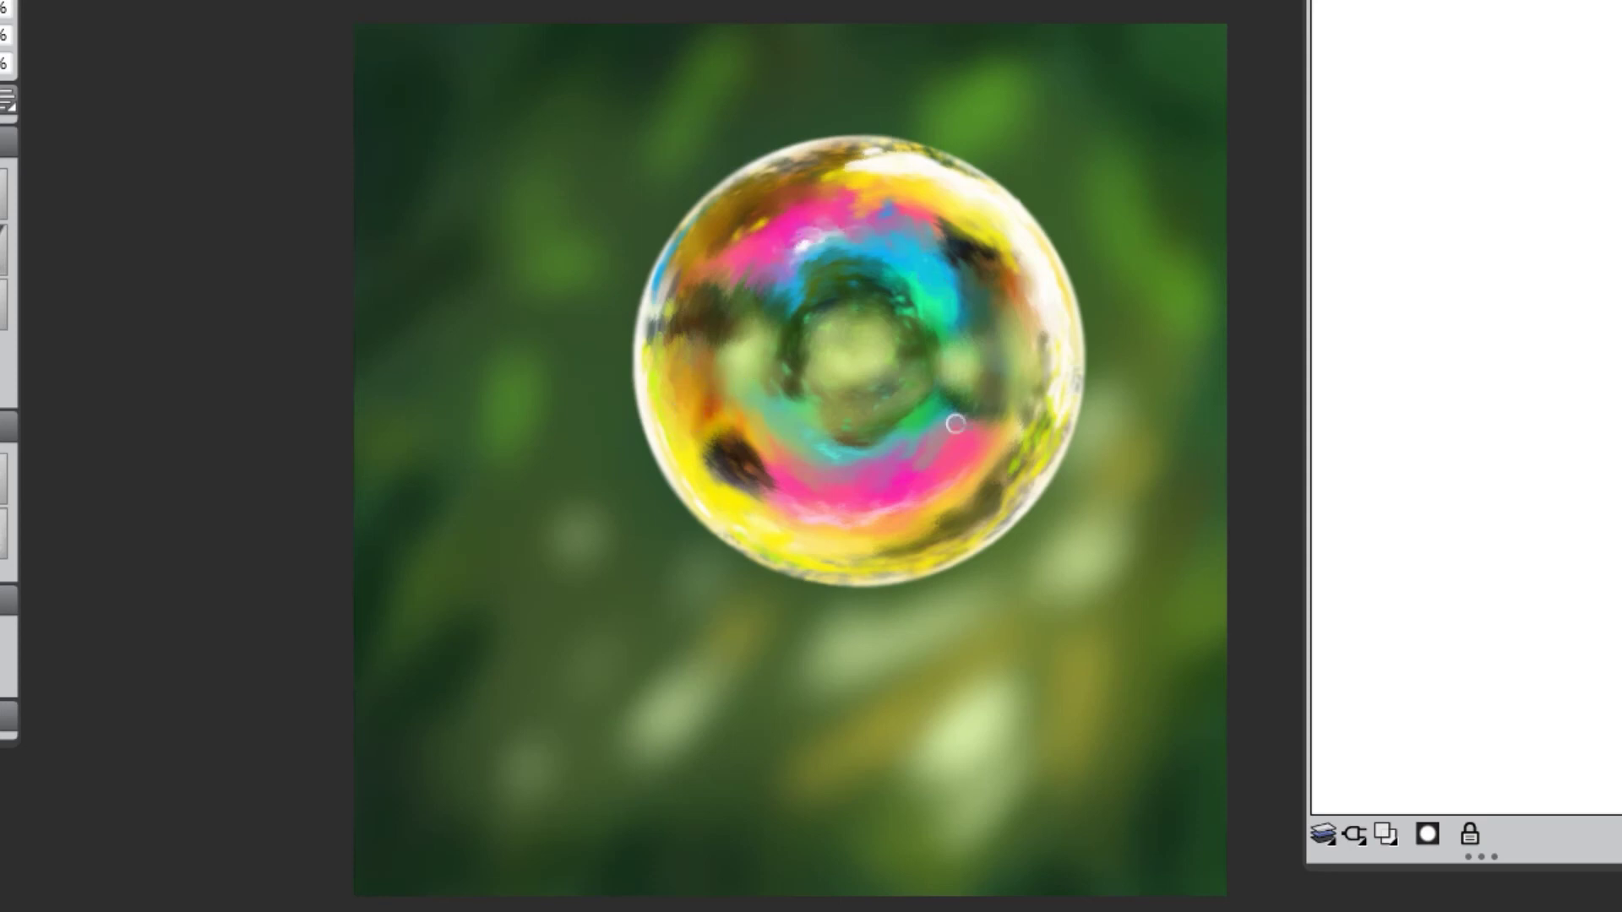
{"action": "left_click_drag", "start_coordinate": [808, 505], "coordinate": [918, 496]}
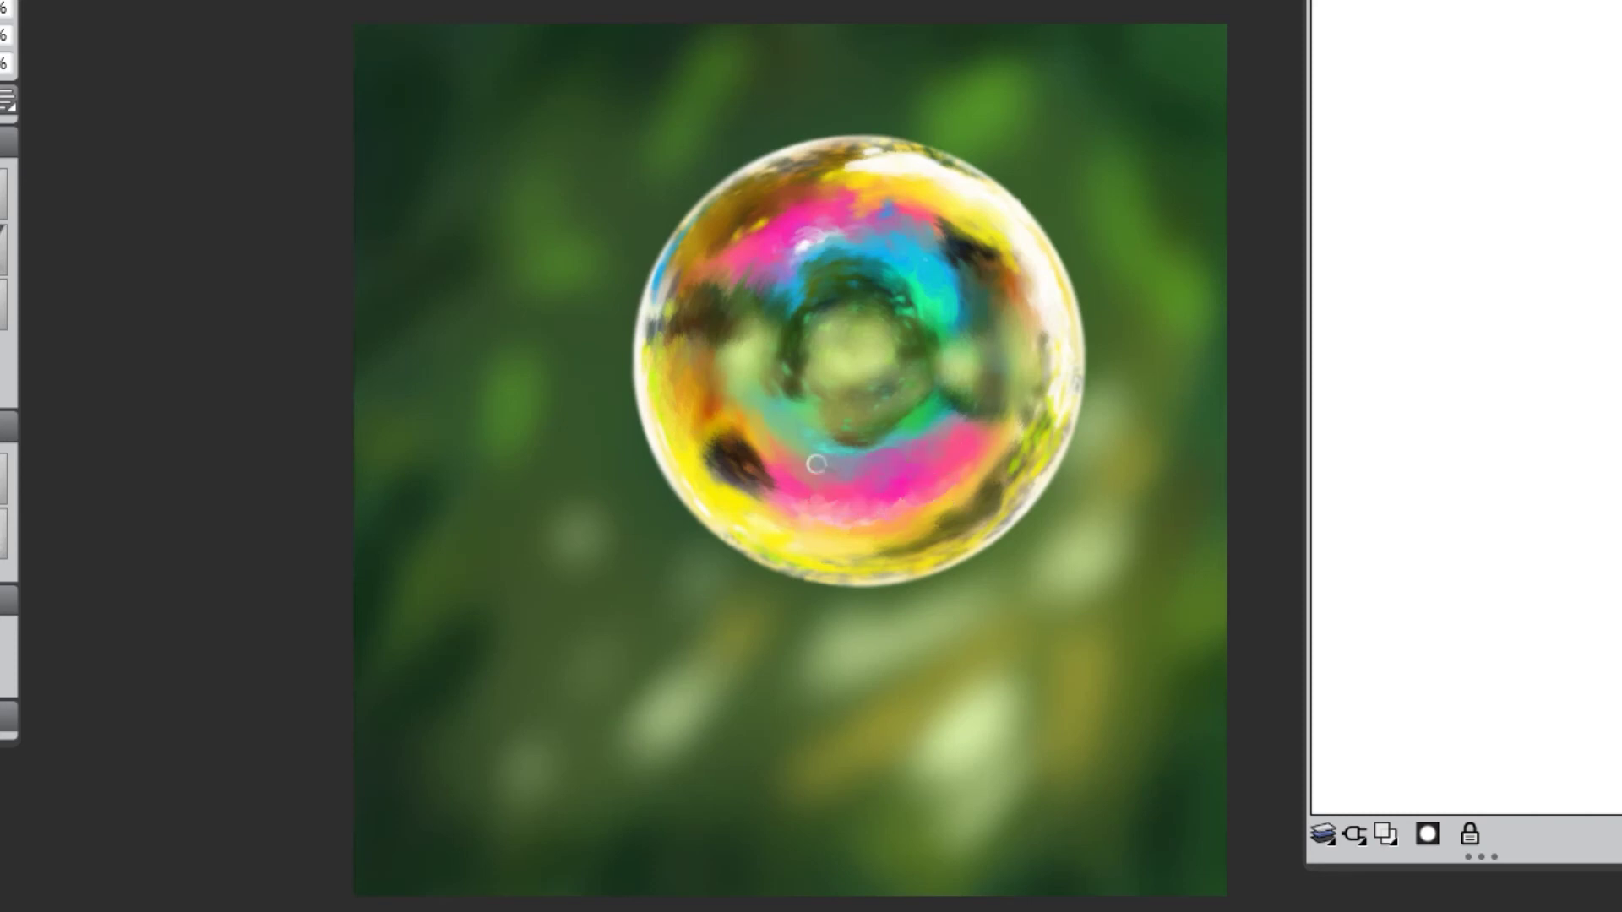
{"action": "mouse_move", "coordinate": [816, 464]}
{"action": "left_mouse_down"}
{"action": "mouse_move", "coordinate": [905, 445]}
{"action": "mouse_move", "coordinate": [815, 435]}
{"action": "left_mouse_up"}
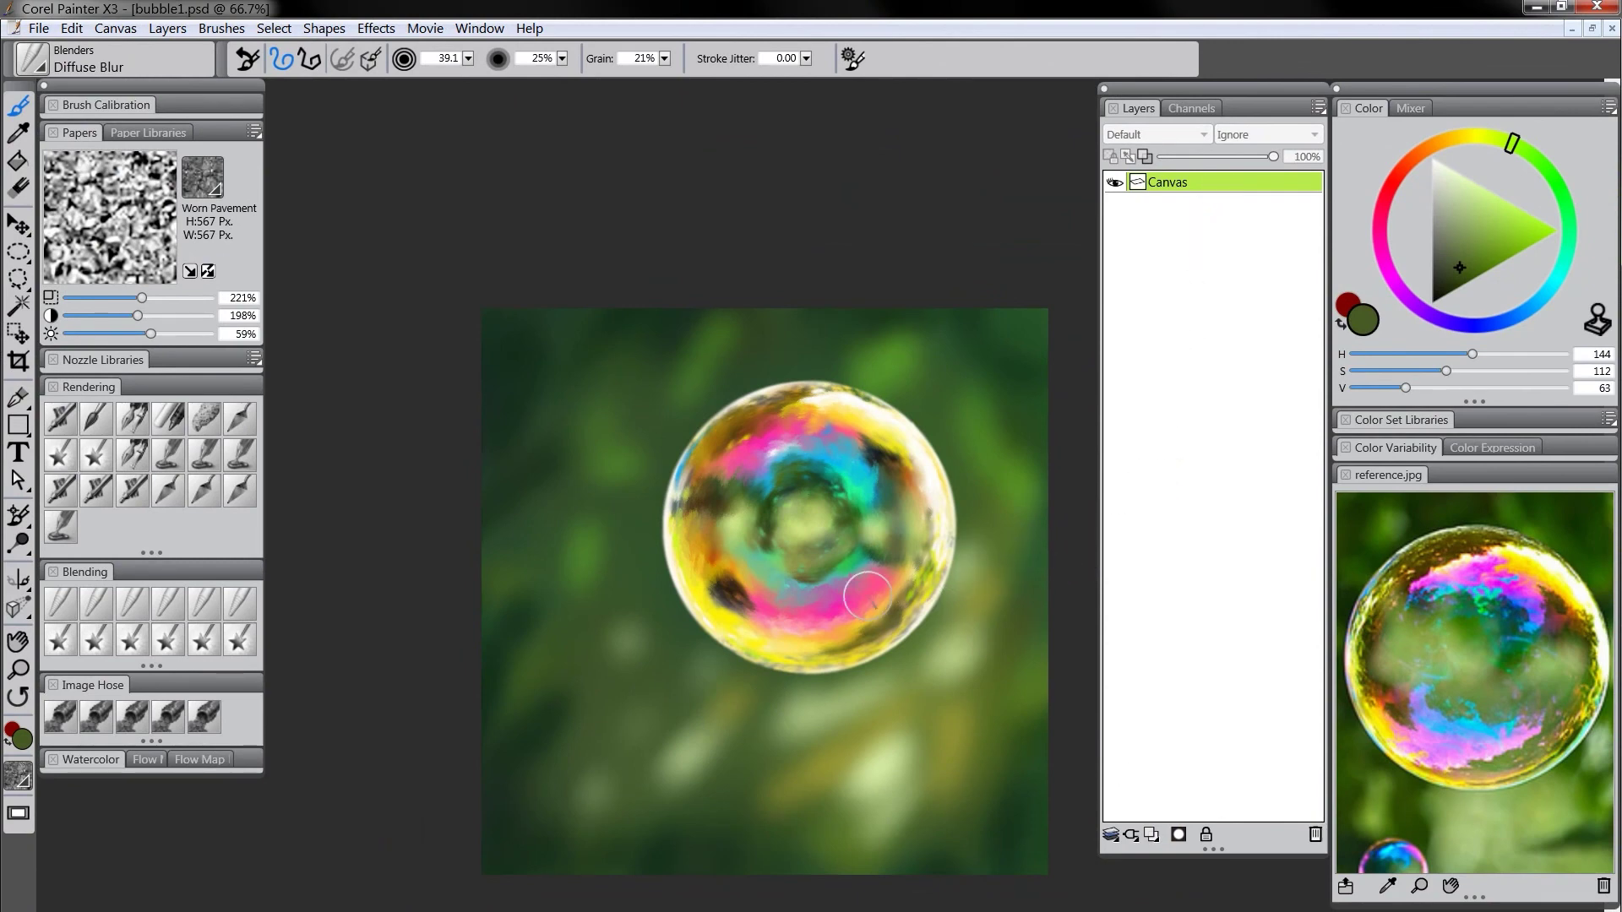
Swell the bubble's centre with the Bulge brush at size 253.9, and tighten its right-hand bands with the Pinch brush
{"action": "left_click", "coordinate": [97, 644]}
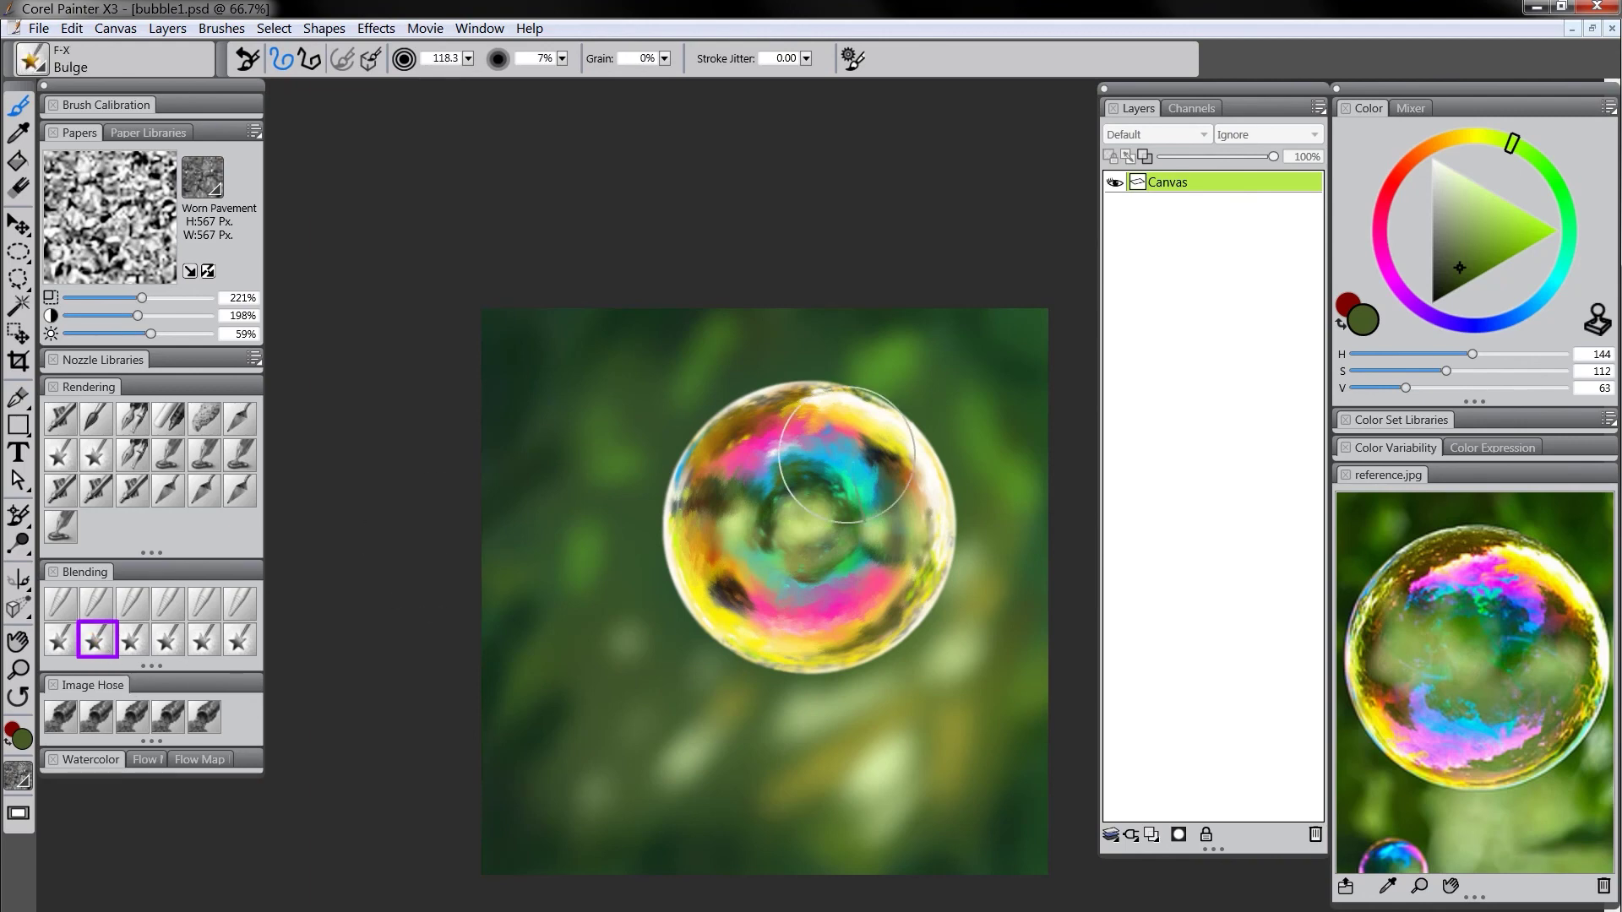
{"action": "left_click_drag", "start_coordinate": [810, 523], "coordinate": [950, 538]}
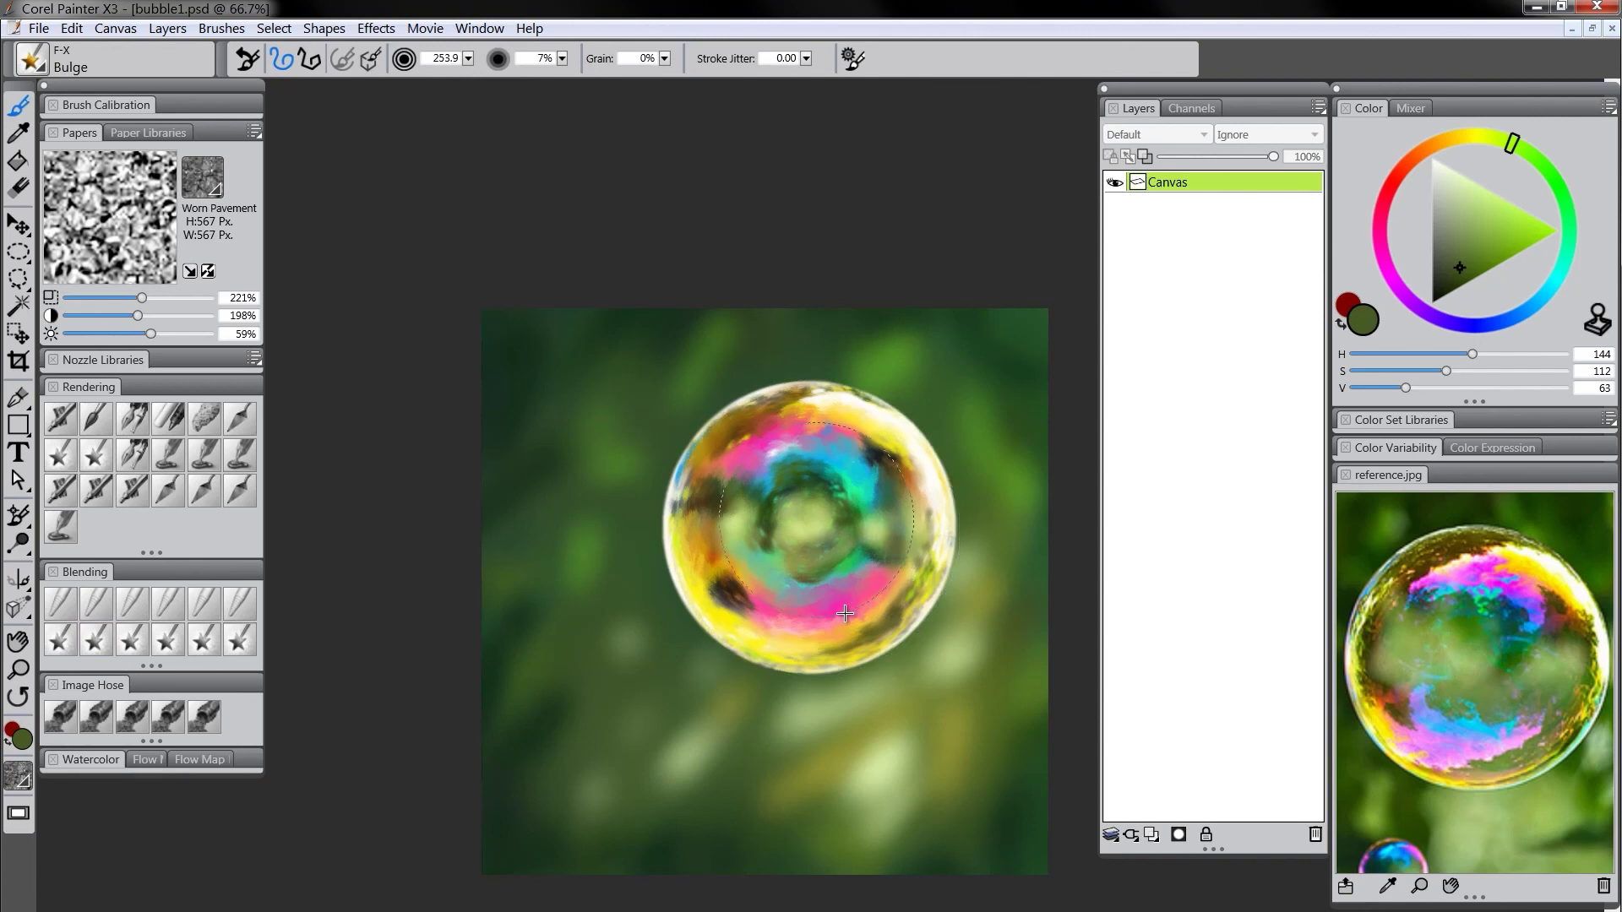
{"action": "left_click_drag", "start_coordinate": [844, 614], "coordinate": [845, 615]}
{"action": "mouse_move", "coordinate": [810, 521]}
{"action": "left_mouse_down"}
{"action": "mouse_move", "coordinate": [852, 645]}
{"action": "mouse_move", "coordinate": [903, 653]}
{"action": "left_mouse_up"}
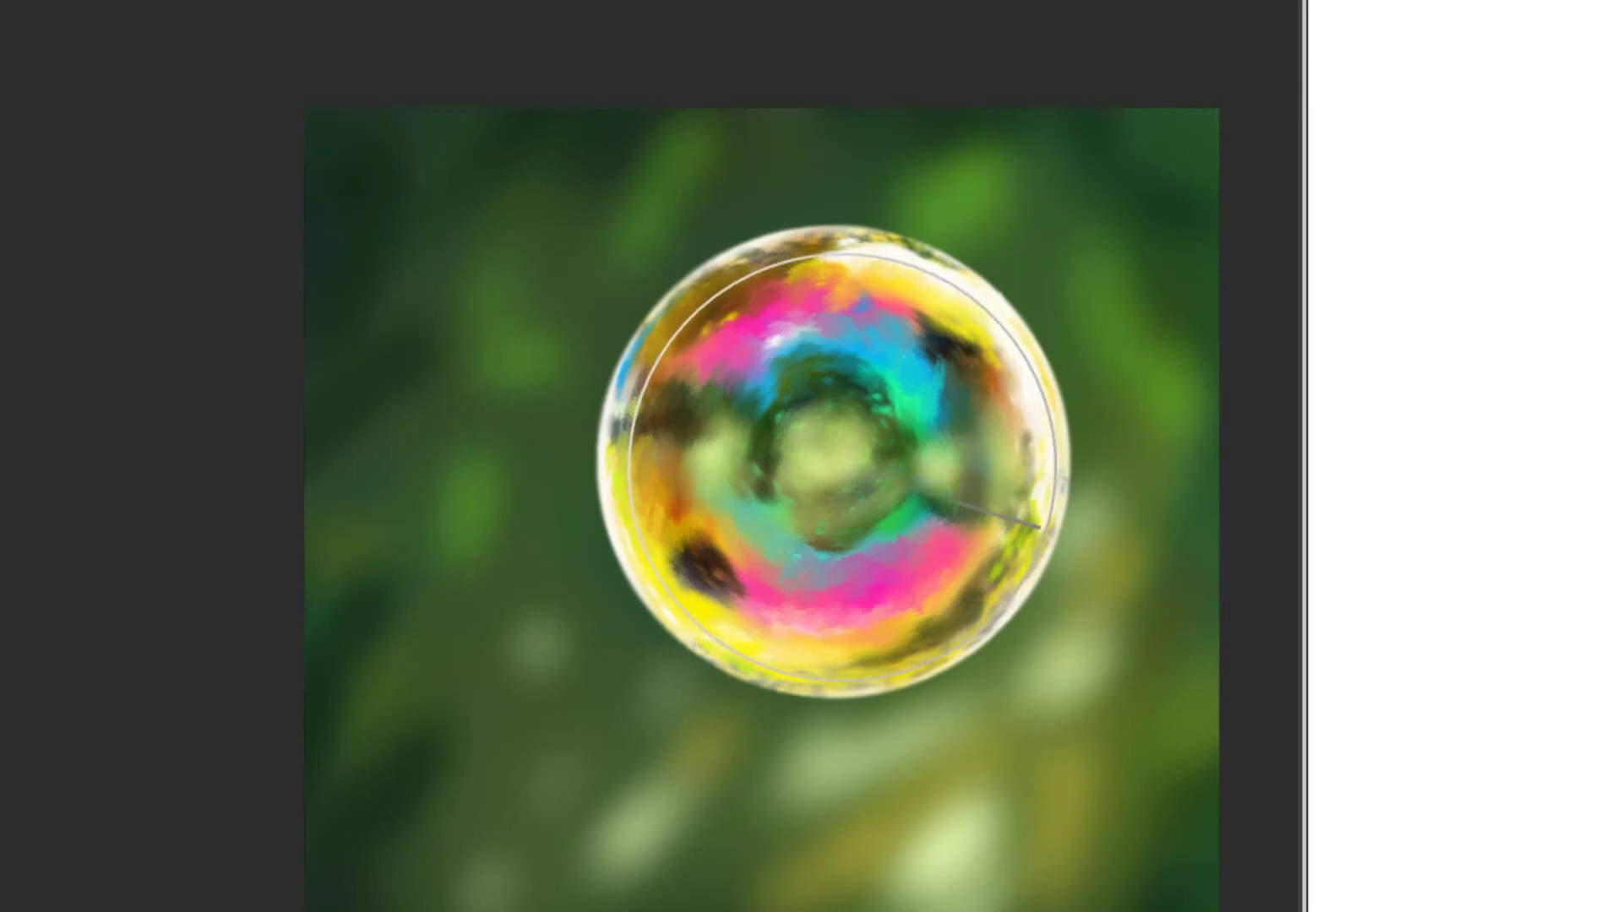
{"action": "left_click_drag", "start_coordinate": [842, 467], "coordinate": [847, 462]}
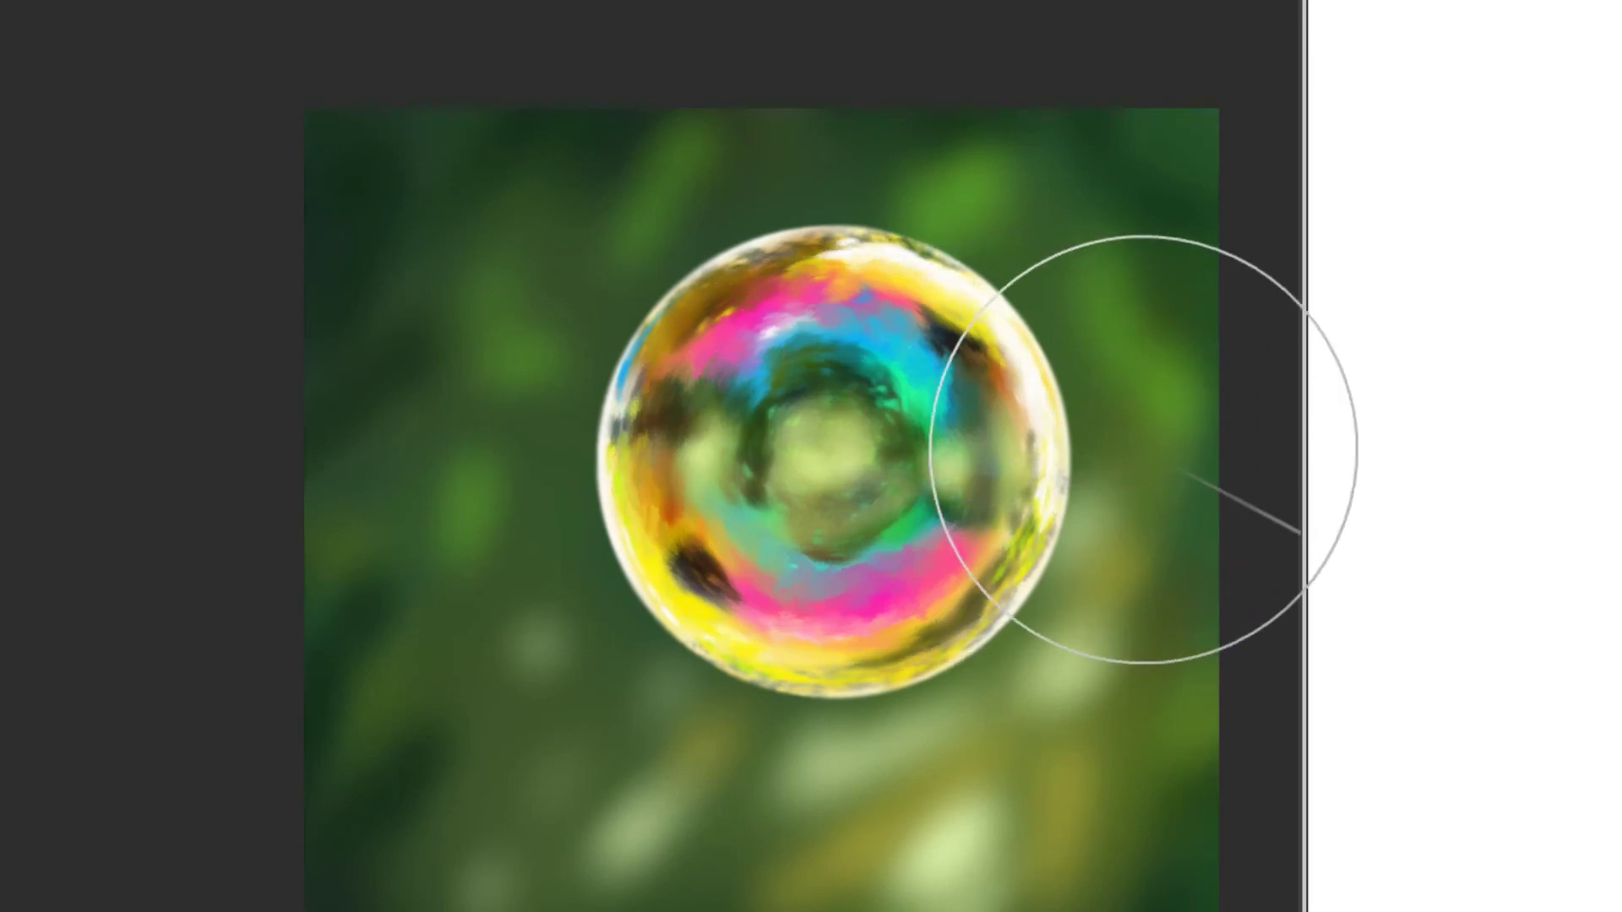
{"action": "left_click", "coordinate": [835, 469]}
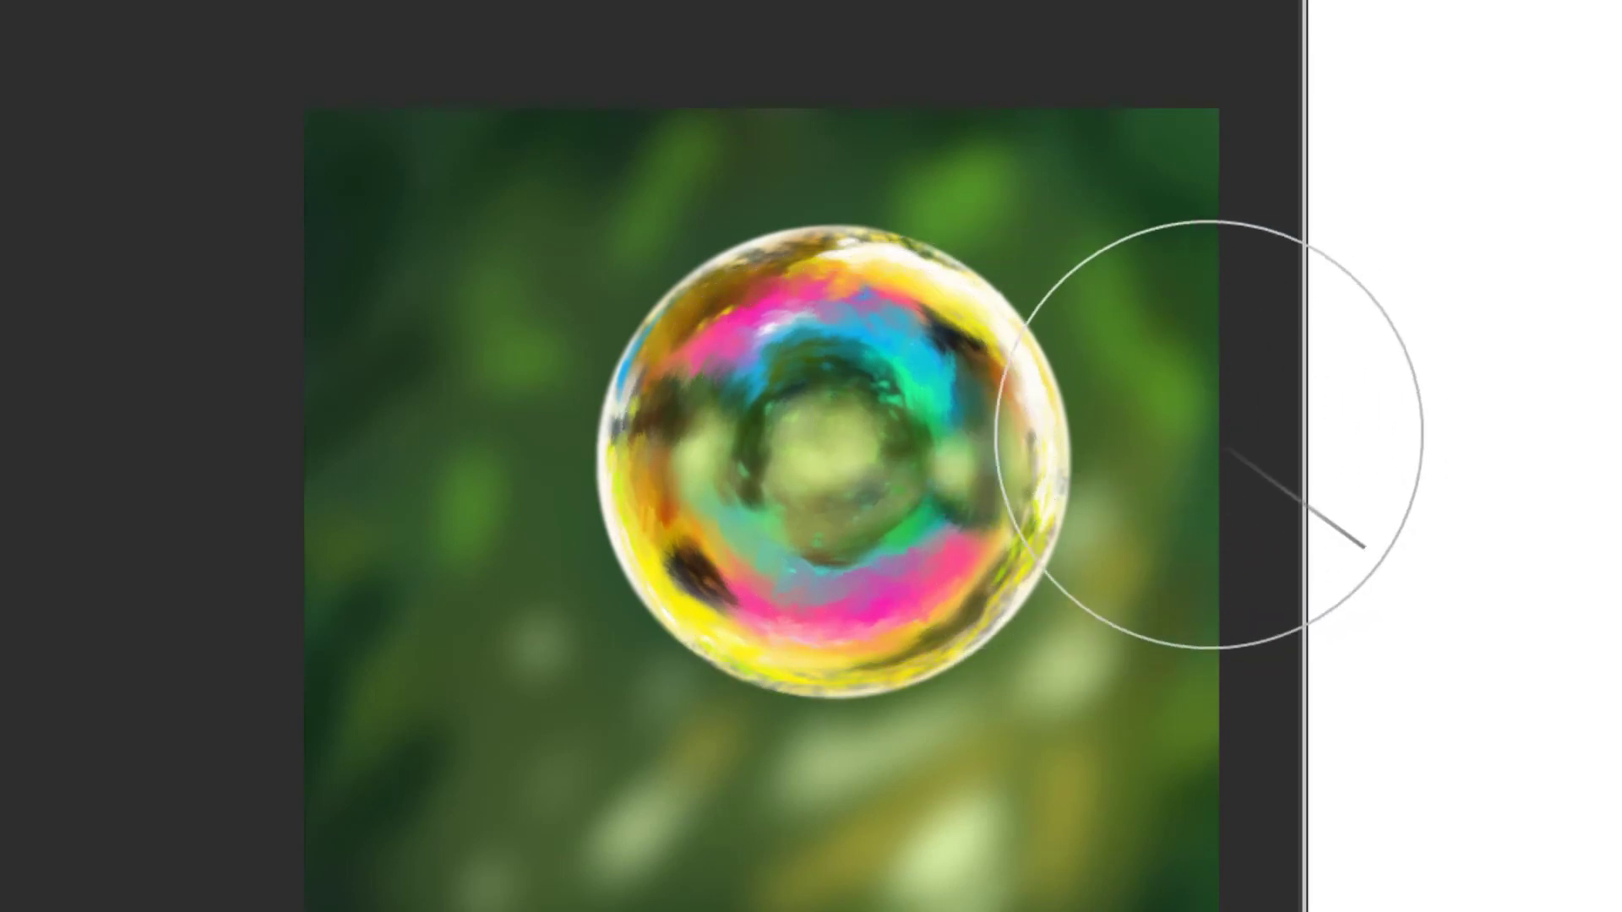
{"action": "left_click", "coordinate": [833, 473]}
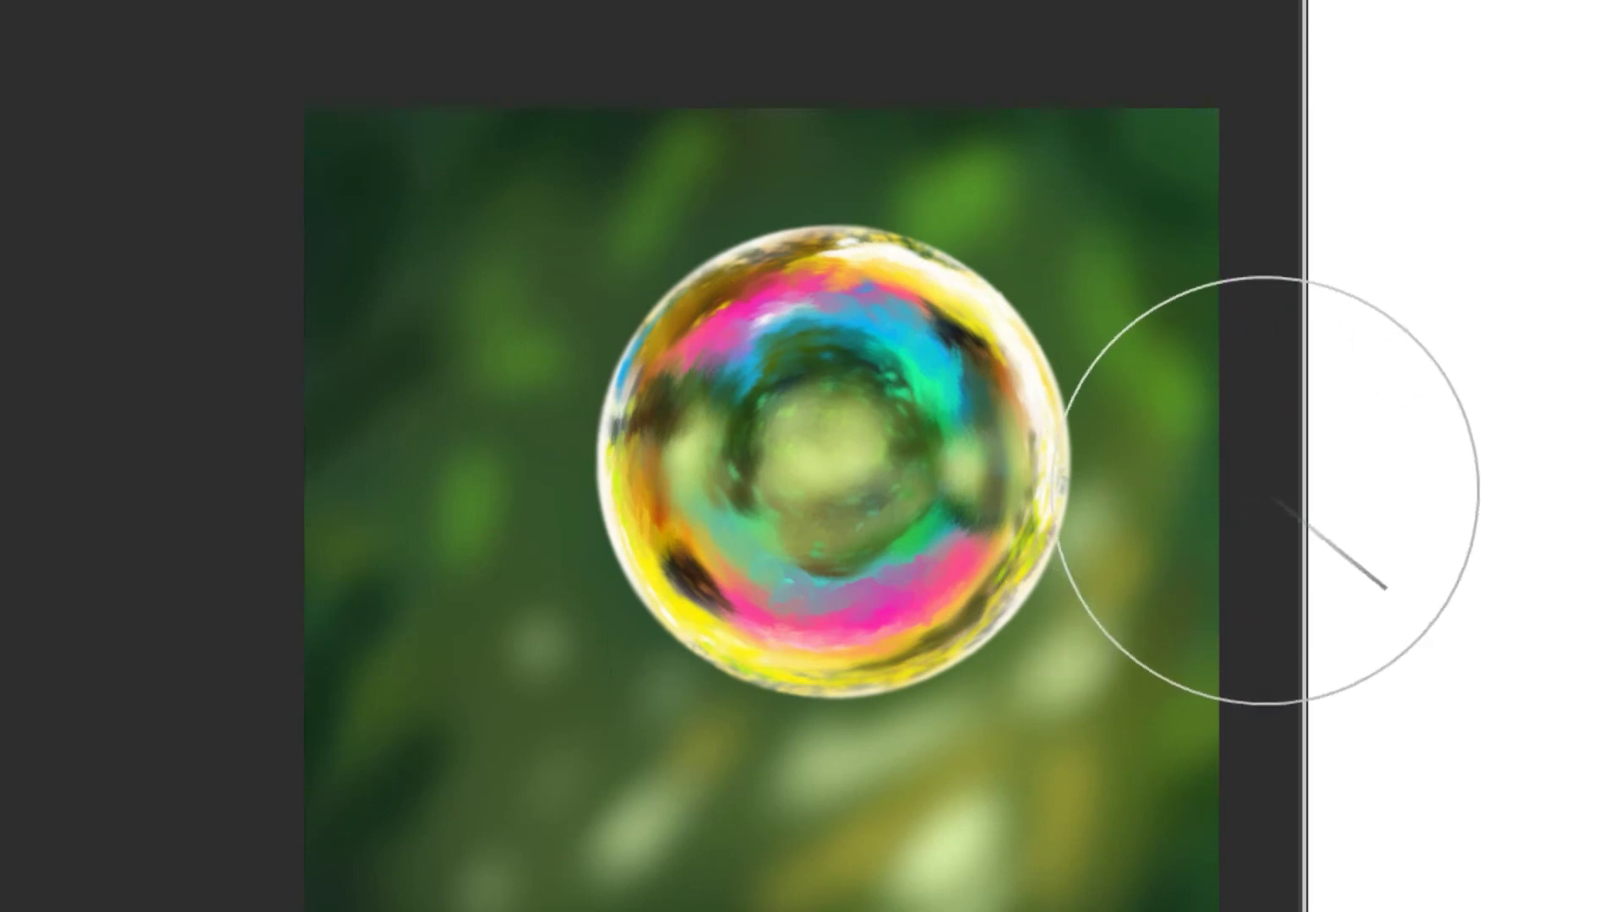
{"action": "left_click", "coordinate": [855, 469]}
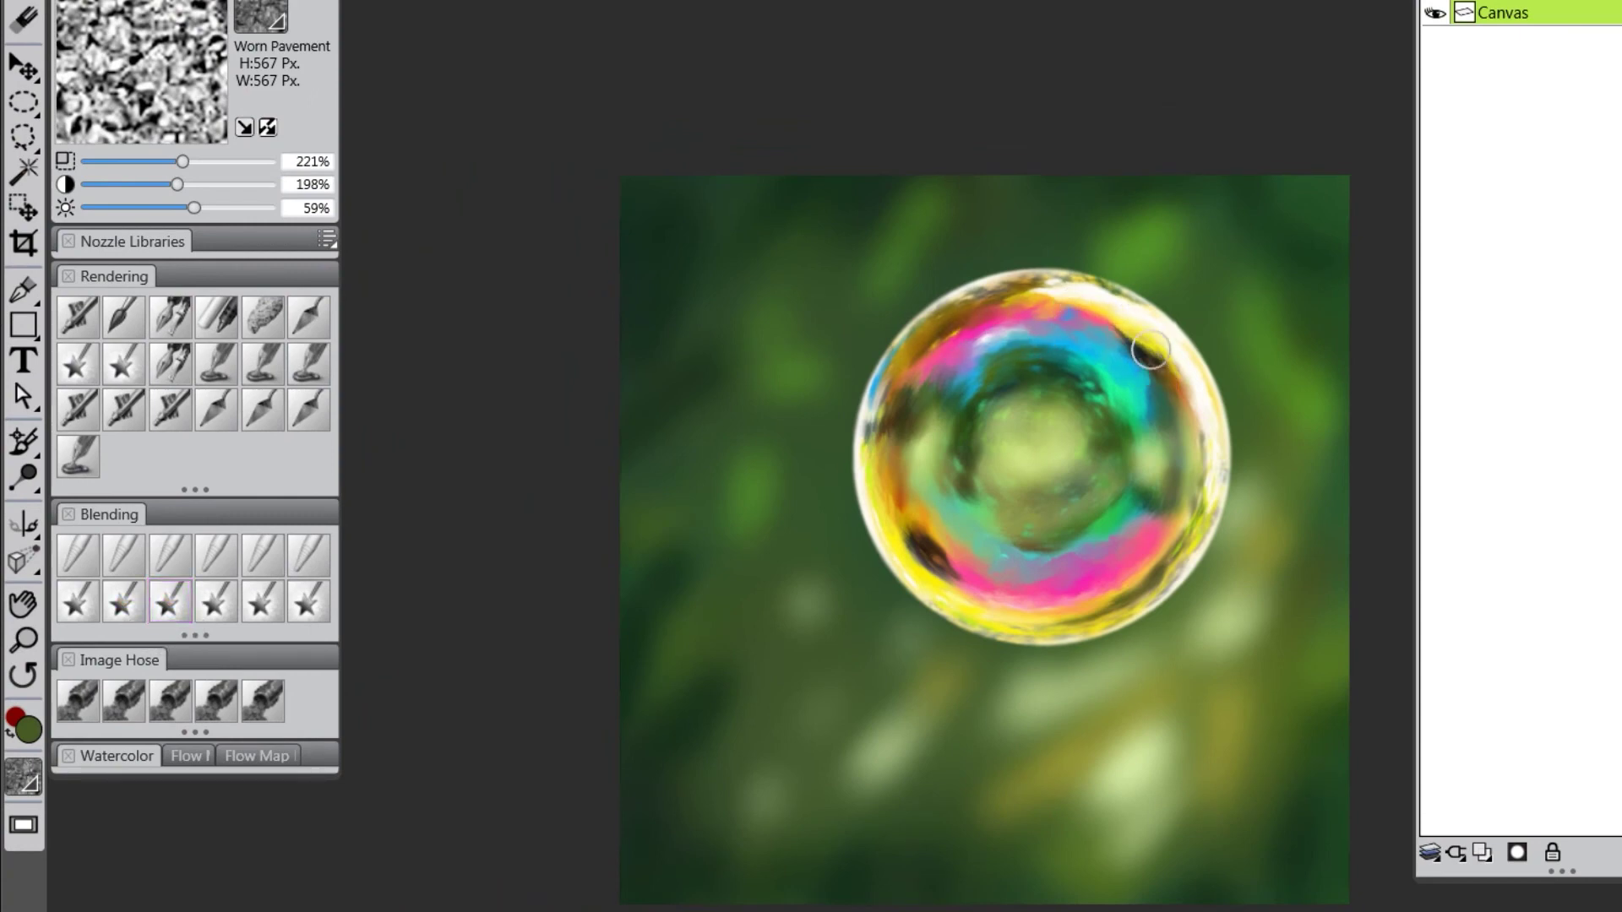
{"action": "mouse_move", "coordinate": [1191, 464]}
{"action": "left_mouse_down"}
{"action": "mouse_move", "coordinate": [1196, 501]}
{"action": "mouse_move", "coordinate": [1164, 528]}
{"action": "left_mouse_up"}
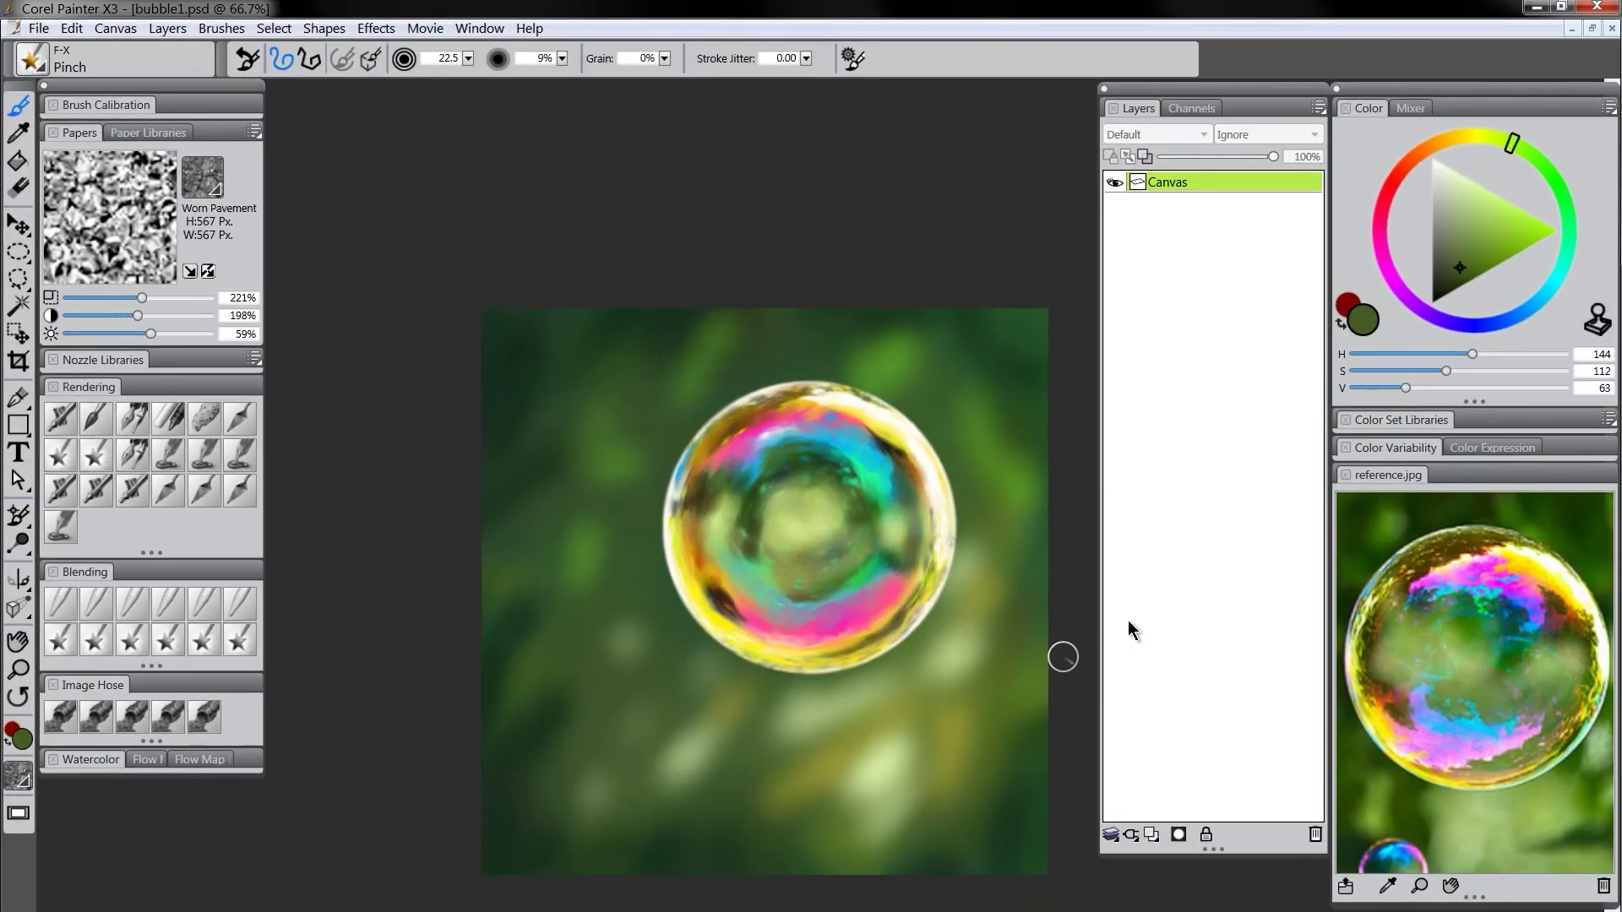
Add a new layer named glow and set its composite method to Screen
{"action": "left_click", "coordinate": [1151, 835]}
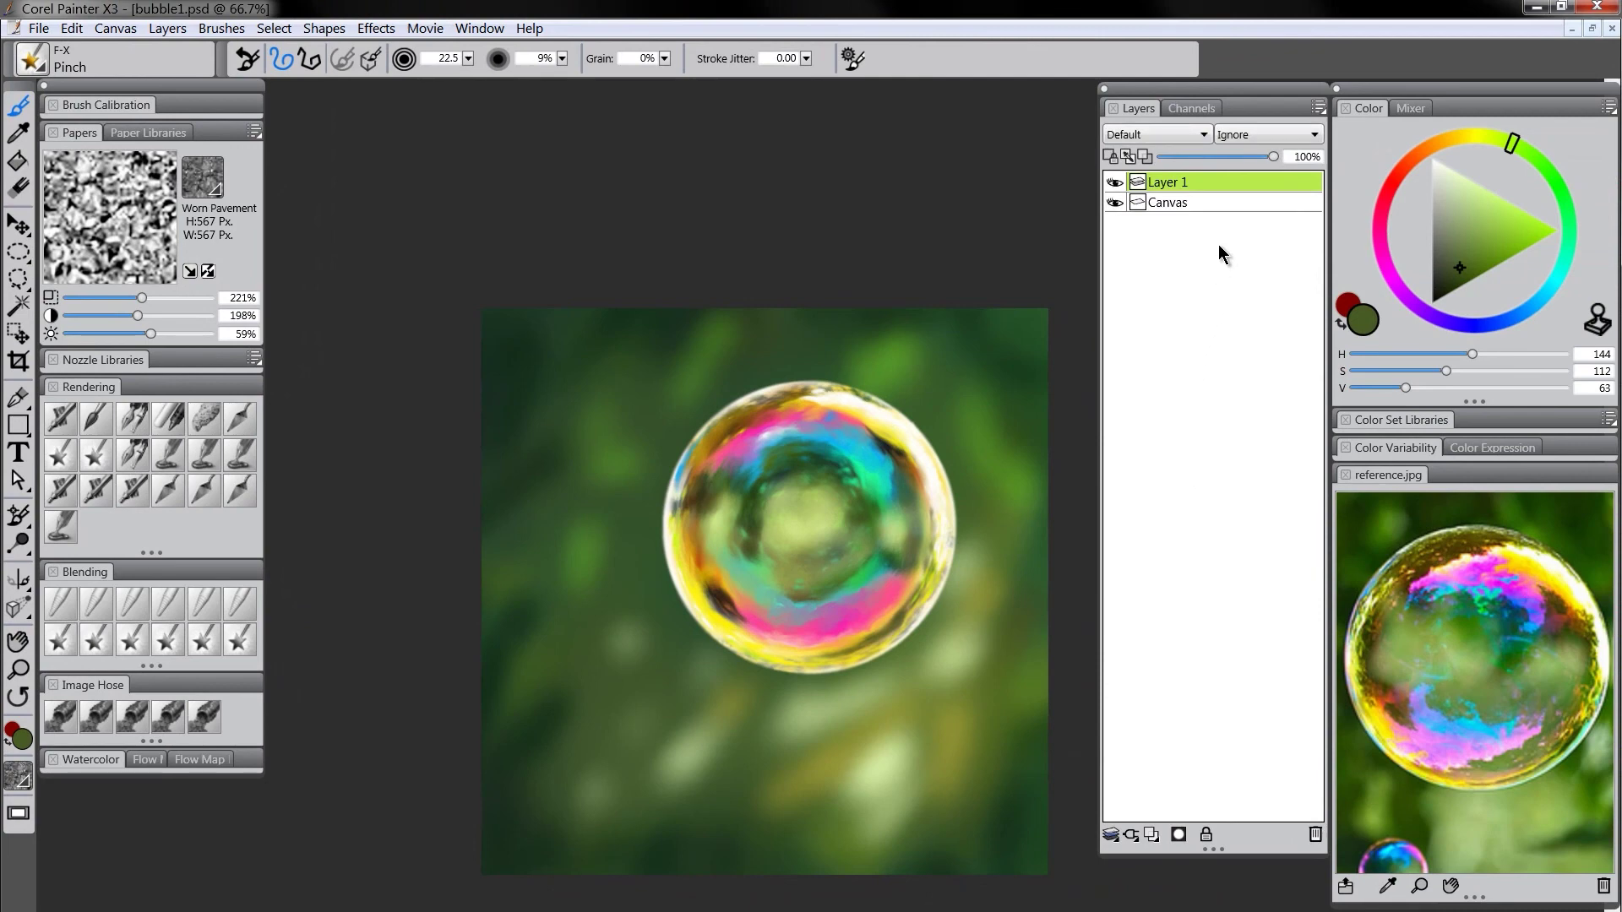
{"action": "double_click", "coordinate": [1177, 187]}
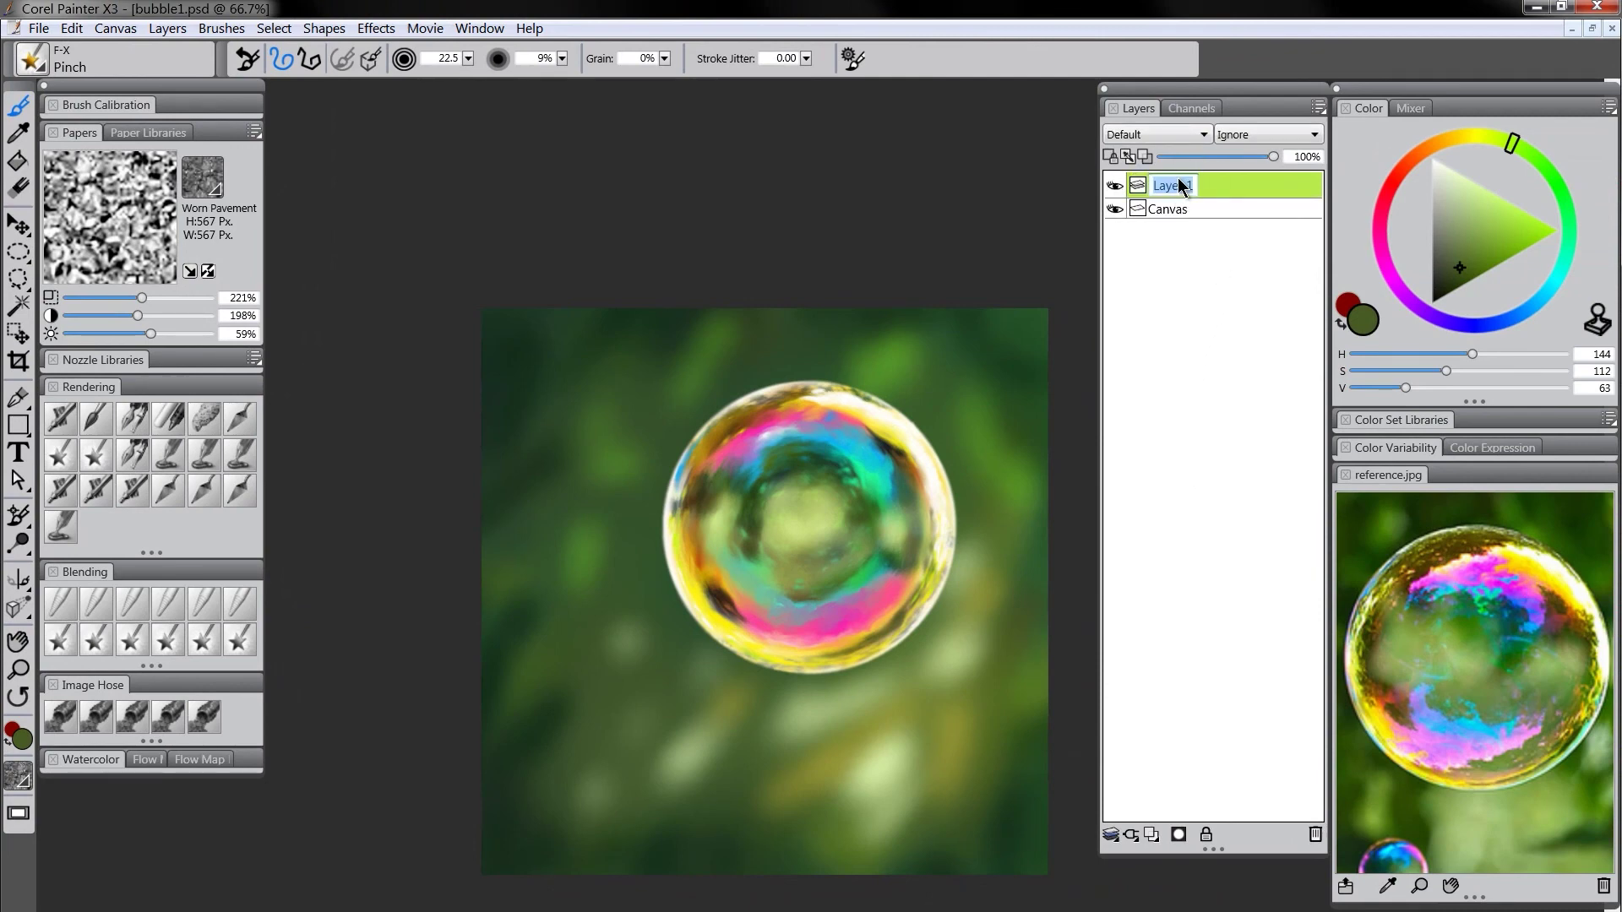
{"action": "type", "text": "glow"}
{"action": "key", "text": "Return"}
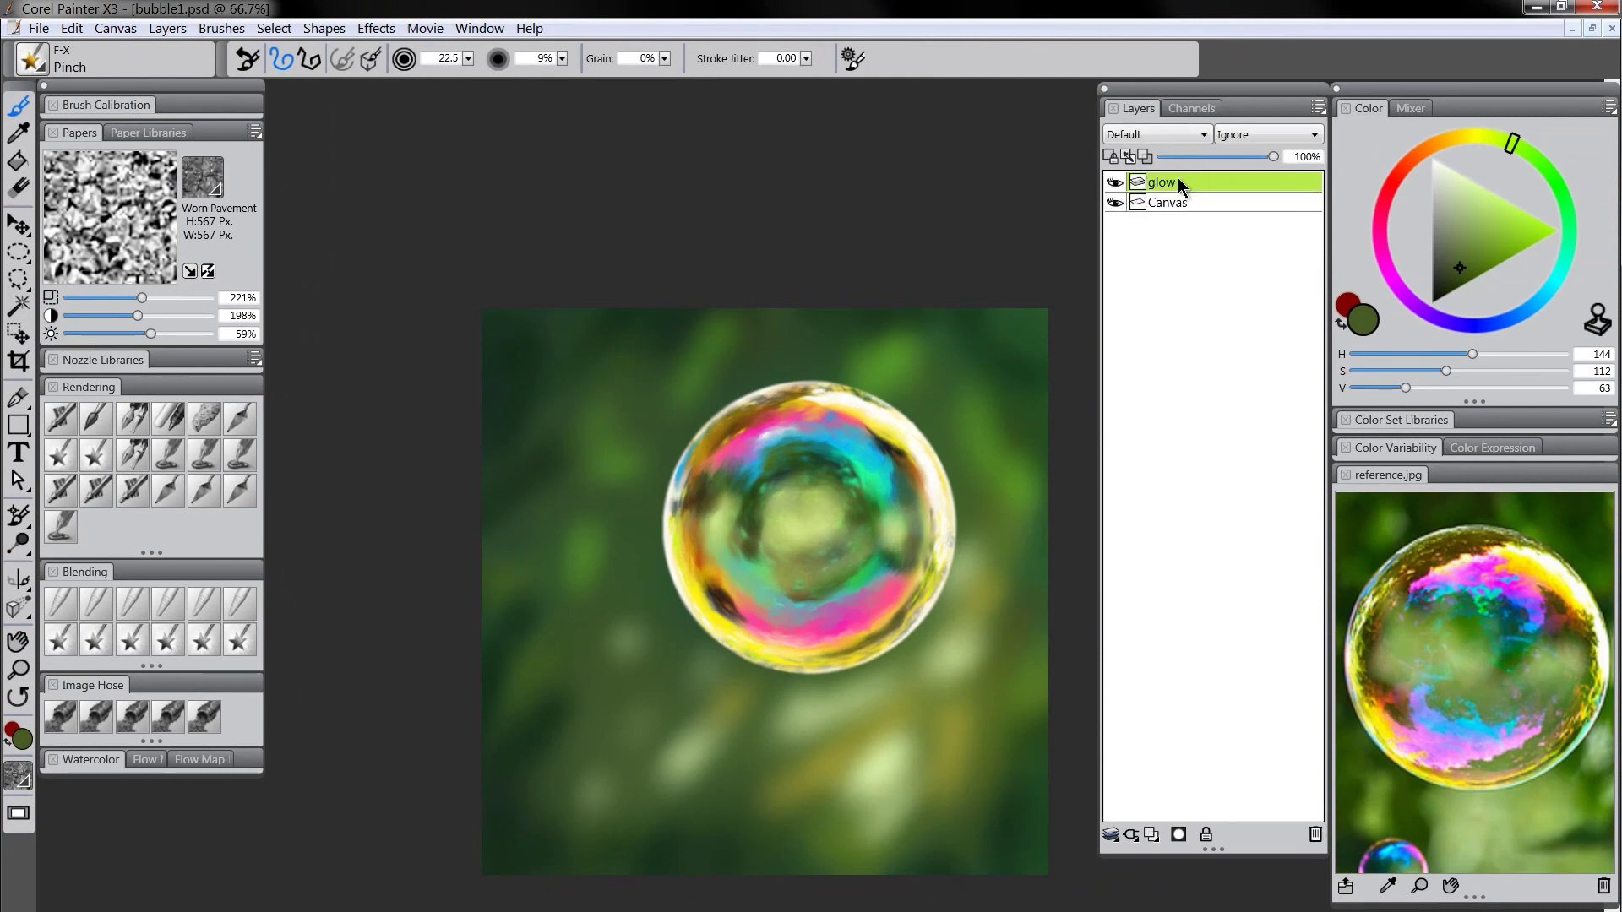
{"action": "left_click", "coordinate": [1161, 136]}
{"action": "left_click", "coordinate": [1123, 305]}
Paint a white glow along the bubble's upper-right and right rim with the F-X Glow brush at size 63.6
{"action": "left_click", "coordinate": [1432, 158]}
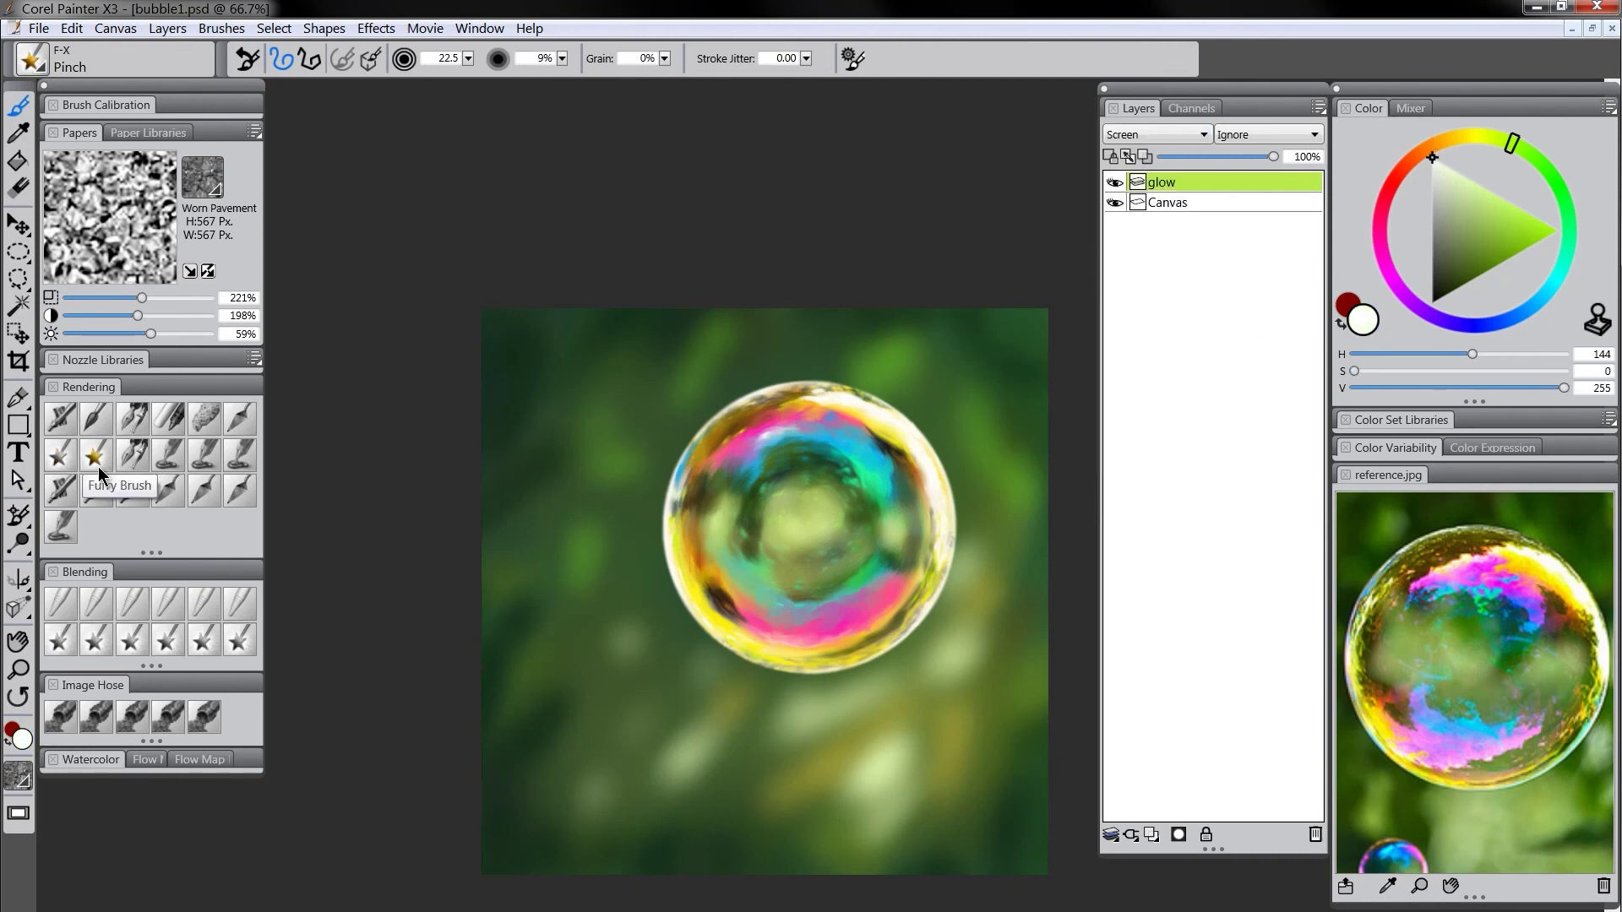
{"action": "left_click_drag", "start_coordinate": [924, 421], "coordinate": [930, 459]}
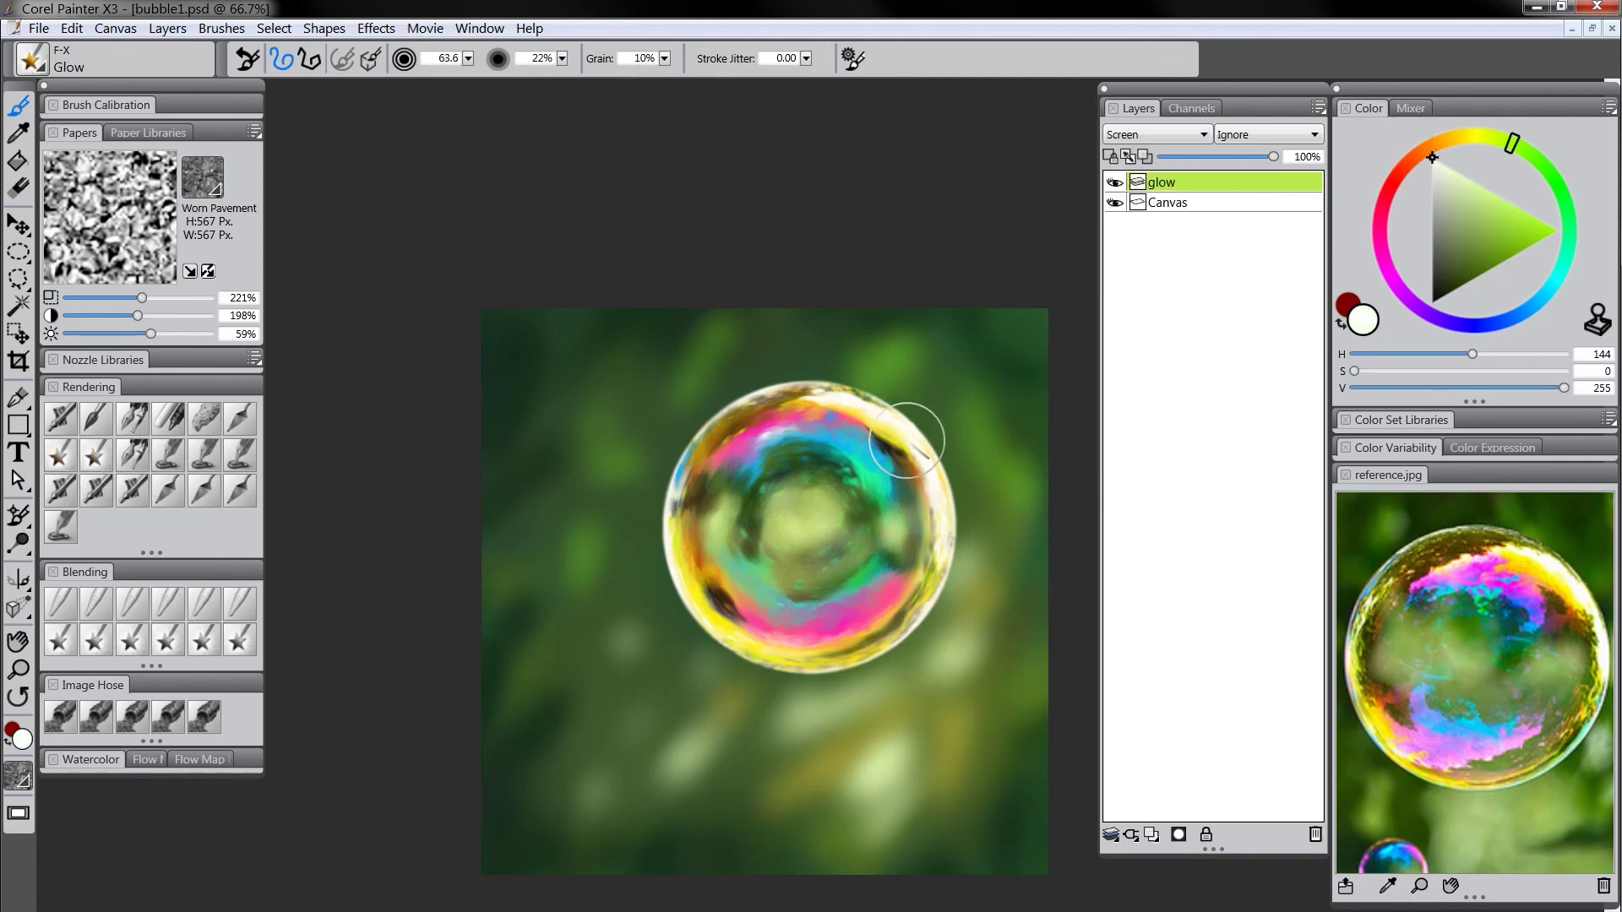
{"action": "mouse_move", "coordinate": [880, 405]}
{"action": "left_mouse_down"}
{"action": "mouse_move", "coordinate": [941, 492]}
{"action": "mouse_move", "coordinate": [962, 599]}
{"action": "left_mouse_up"}
{"action": "left_click_drag", "start_coordinate": [939, 474], "coordinate": [944, 593]}
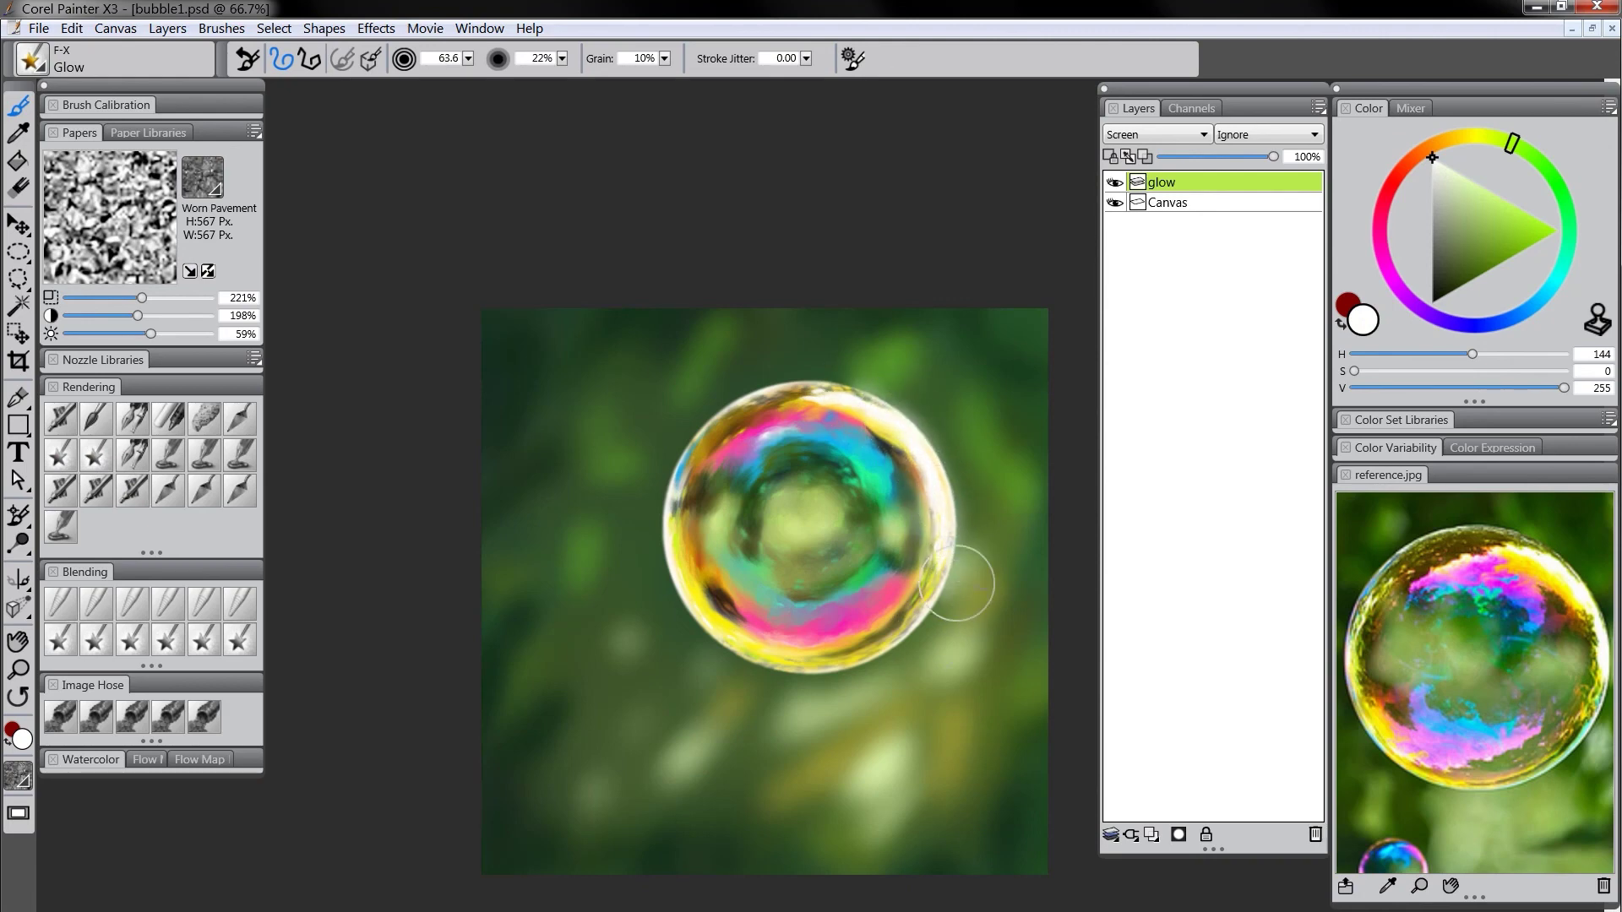
{"action": "mouse_move", "coordinate": [786, 377]}
{"action": "left_mouse_down"}
{"action": "mouse_move", "coordinate": [917, 429]}
{"action": "mouse_move", "coordinate": [814, 381]}
{"action": "mouse_move", "coordinate": [882, 409]}
{"action": "mouse_move", "coordinate": [955, 492]}
{"action": "mouse_move", "coordinate": [950, 524]}
{"action": "left_mouse_up"}
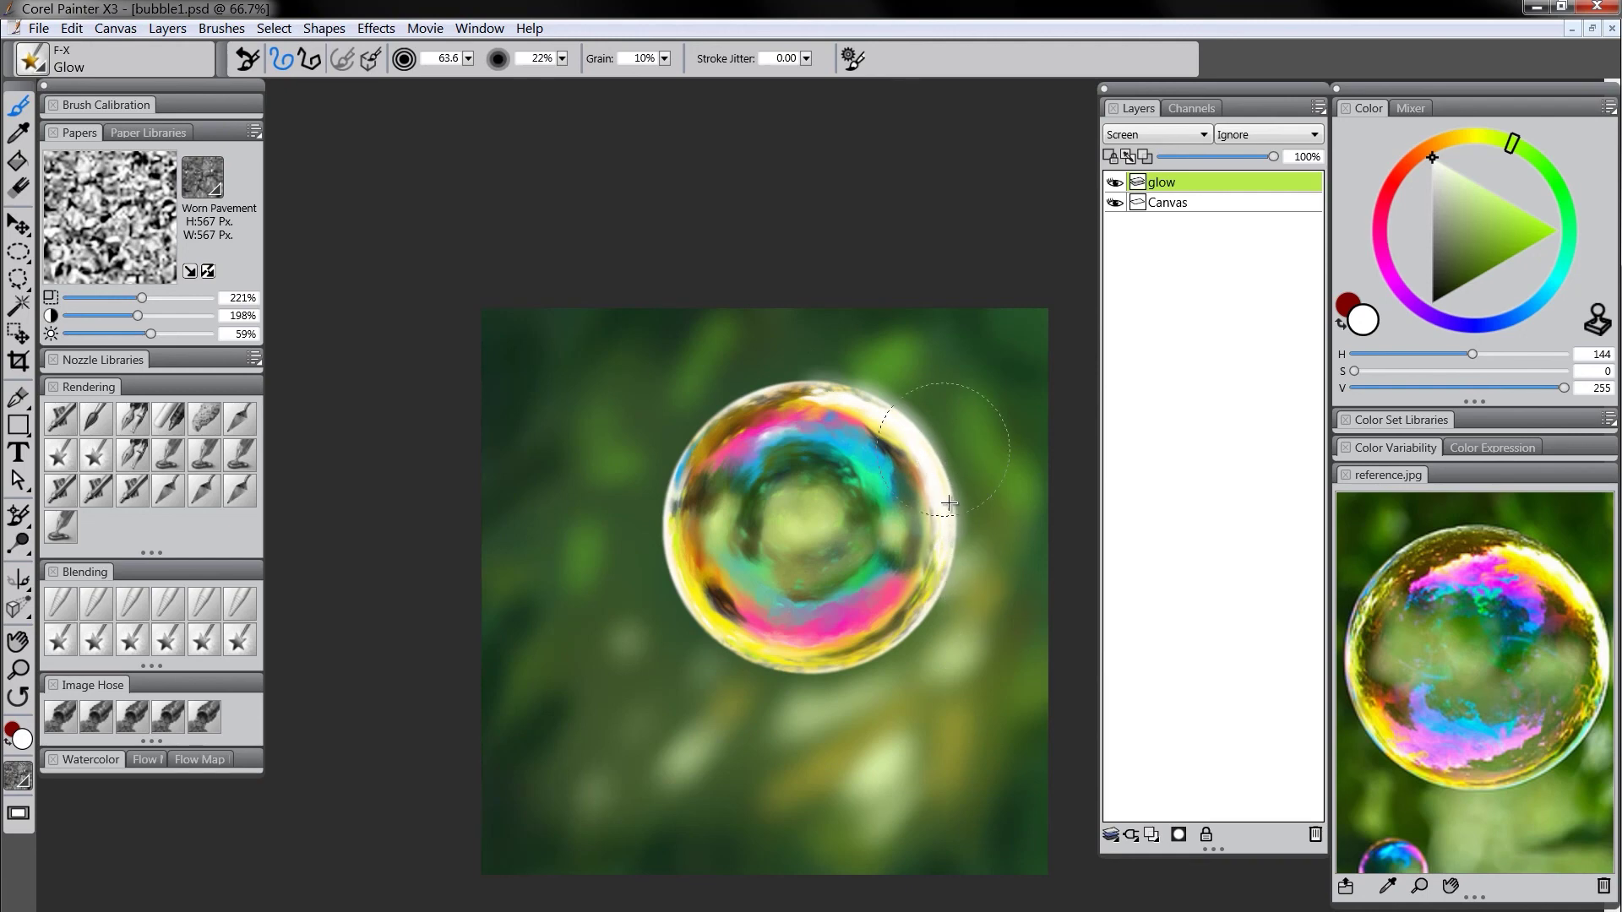
{"action": "left_click_drag", "start_coordinate": [949, 502], "coordinate": [948, 505]}
Add a small white glow just outside the bubble's upper-right rim with the Glow brush at about size 21, undoing the last strokes
{"action": "mouse_move", "coordinate": [946, 441]}
{"action": "left_mouse_down"}
{"action": "mouse_move", "coordinate": [927, 441]}
{"action": "mouse_move", "coordinate": [960, 427]}
{"action": "left_mouse_up"}
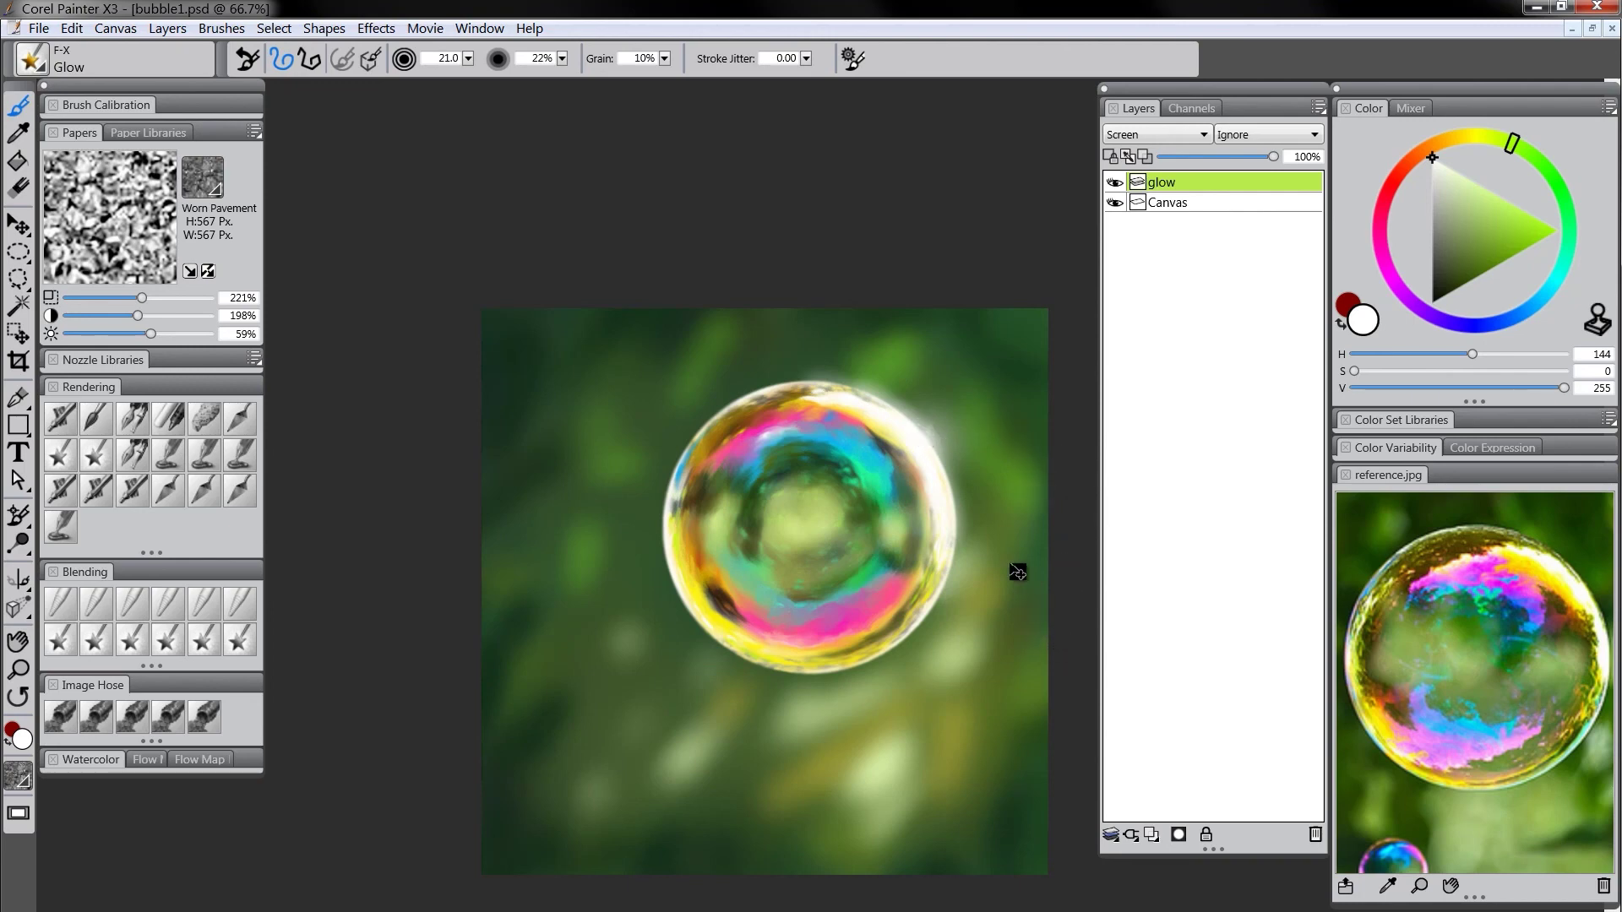
{"action": "left_click_drag", "start_coordinate": [961, 459], "coordinate": [1015, 459]}
{"action": "mouse_move", "coordinate": [963, 451]}
{"action": "left_mouse_down"}
{"action": "mouse_move", "coordinate": [944, 453]}
{"action": "mouse_move", "coordinate": [920, 417]}
{"action": "mouse_move", "coordinate": [938, 448]}
{"action": "mouse_move", "coordinate": [959, 417]}
{"action": "mouse_move", "coordinate": [971, 432]}
{"action": "left_mouse_up"}
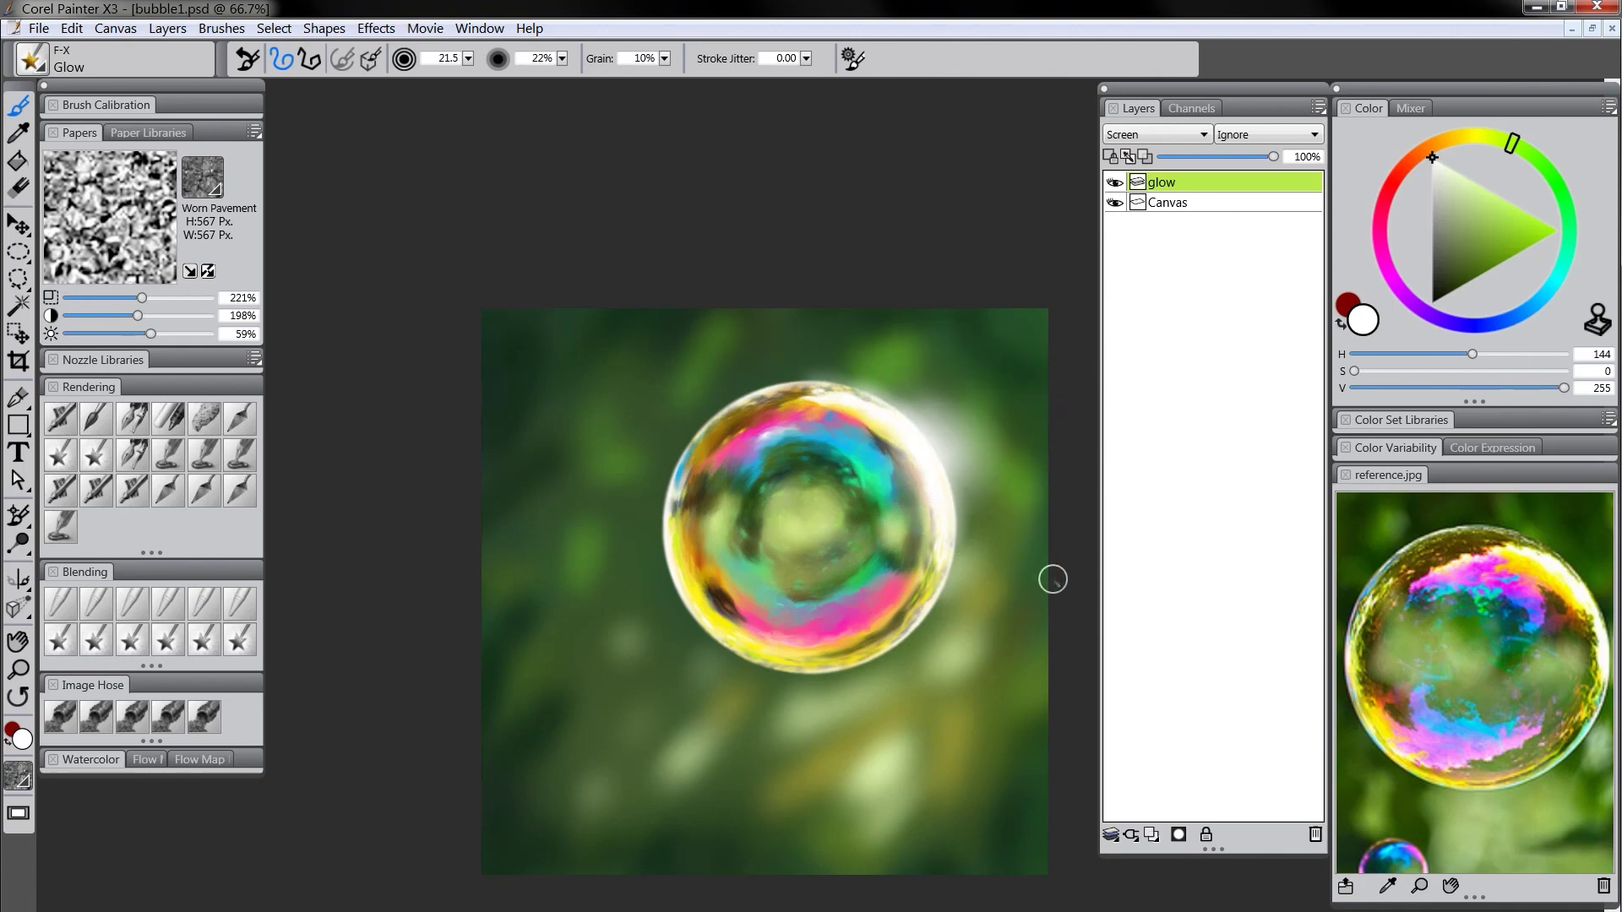
{"action": "key", "text": "ctrl+z"}
{"action": "key", "text": "ctrl+z"}
{"action": "key", "text": "ctrl+z"}
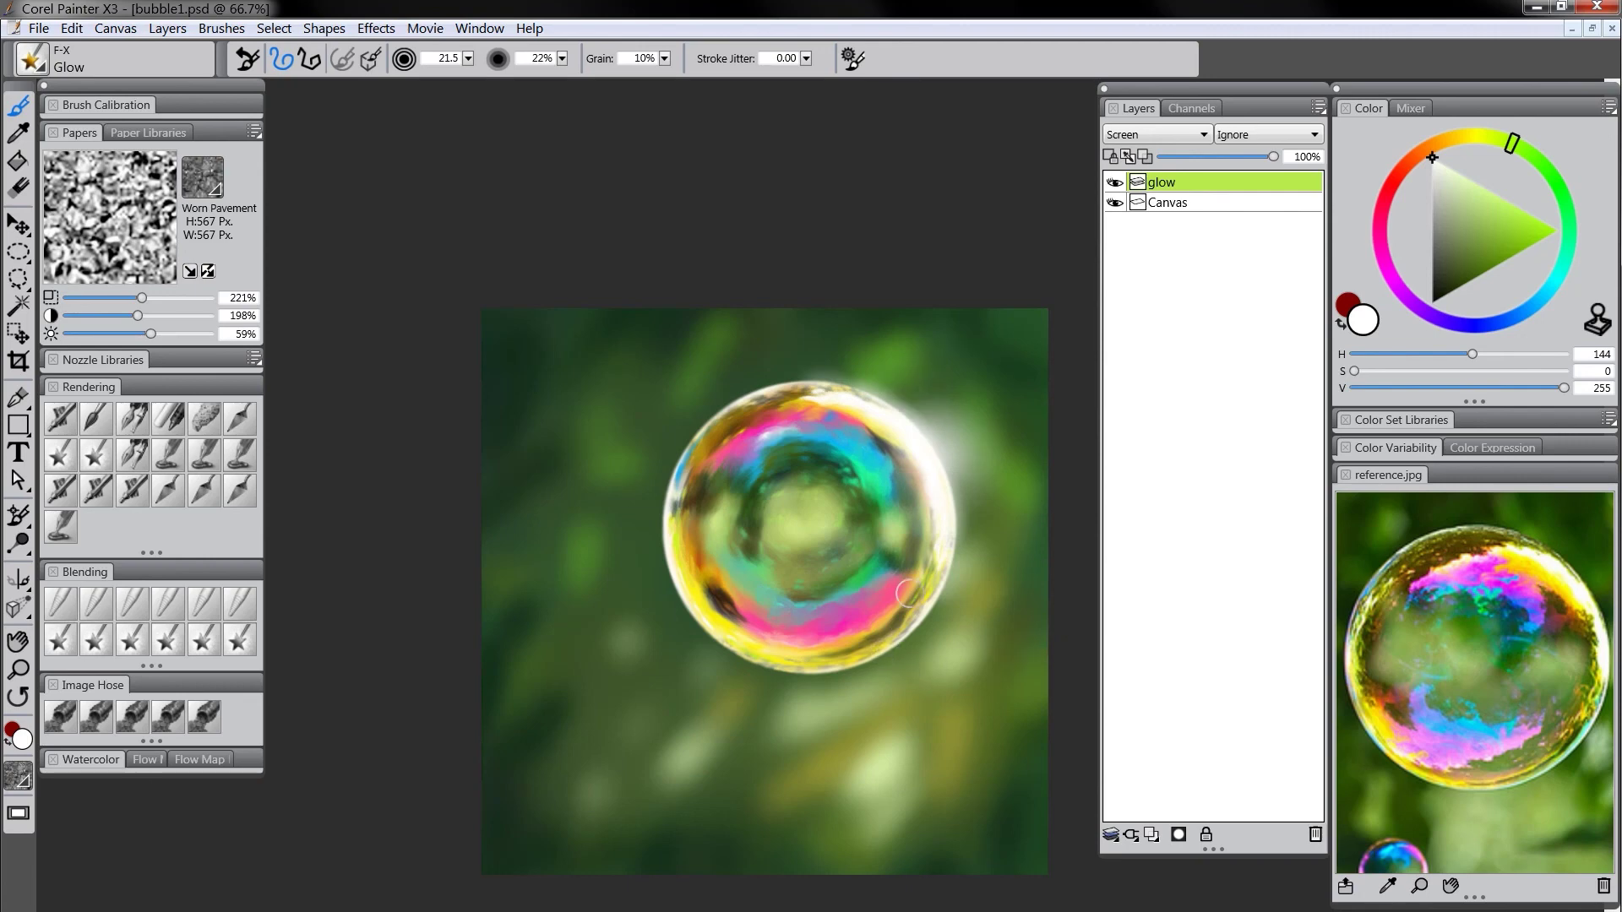
Brighten the bubble's interior with the Glow brush, using lime green in the centre and turquoise, pink and yellow sampled from its bands
{"action": "left_click", "coordinate": [1536, 218]}
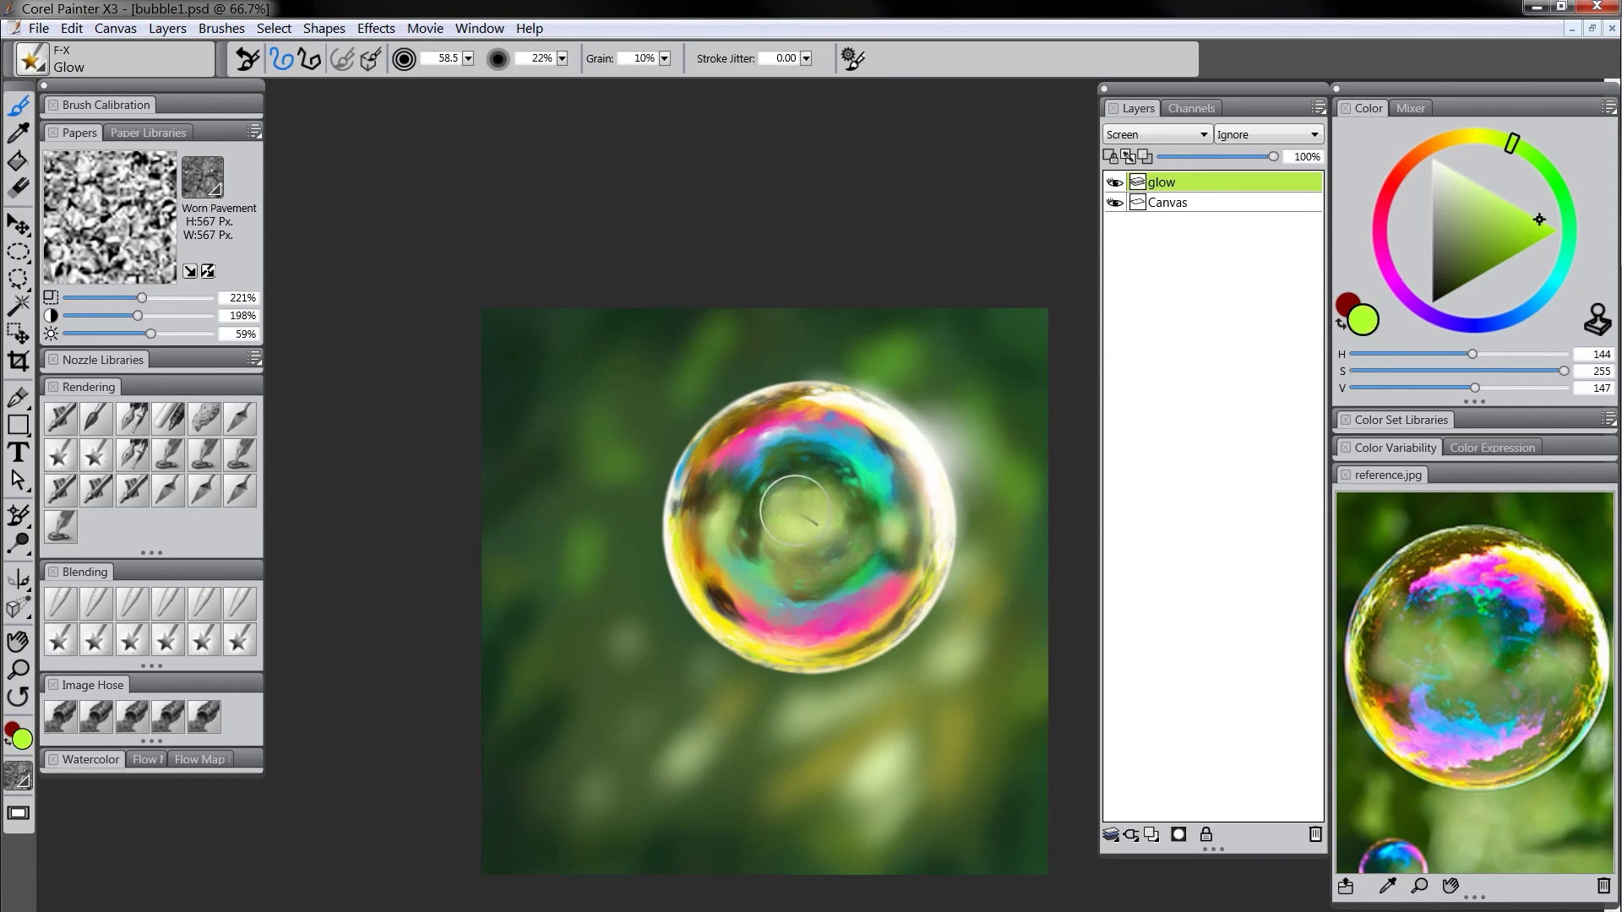
{"action": "left_click_drag", "start_coordinate": [794, 511], "coordinate": [799, 527]}
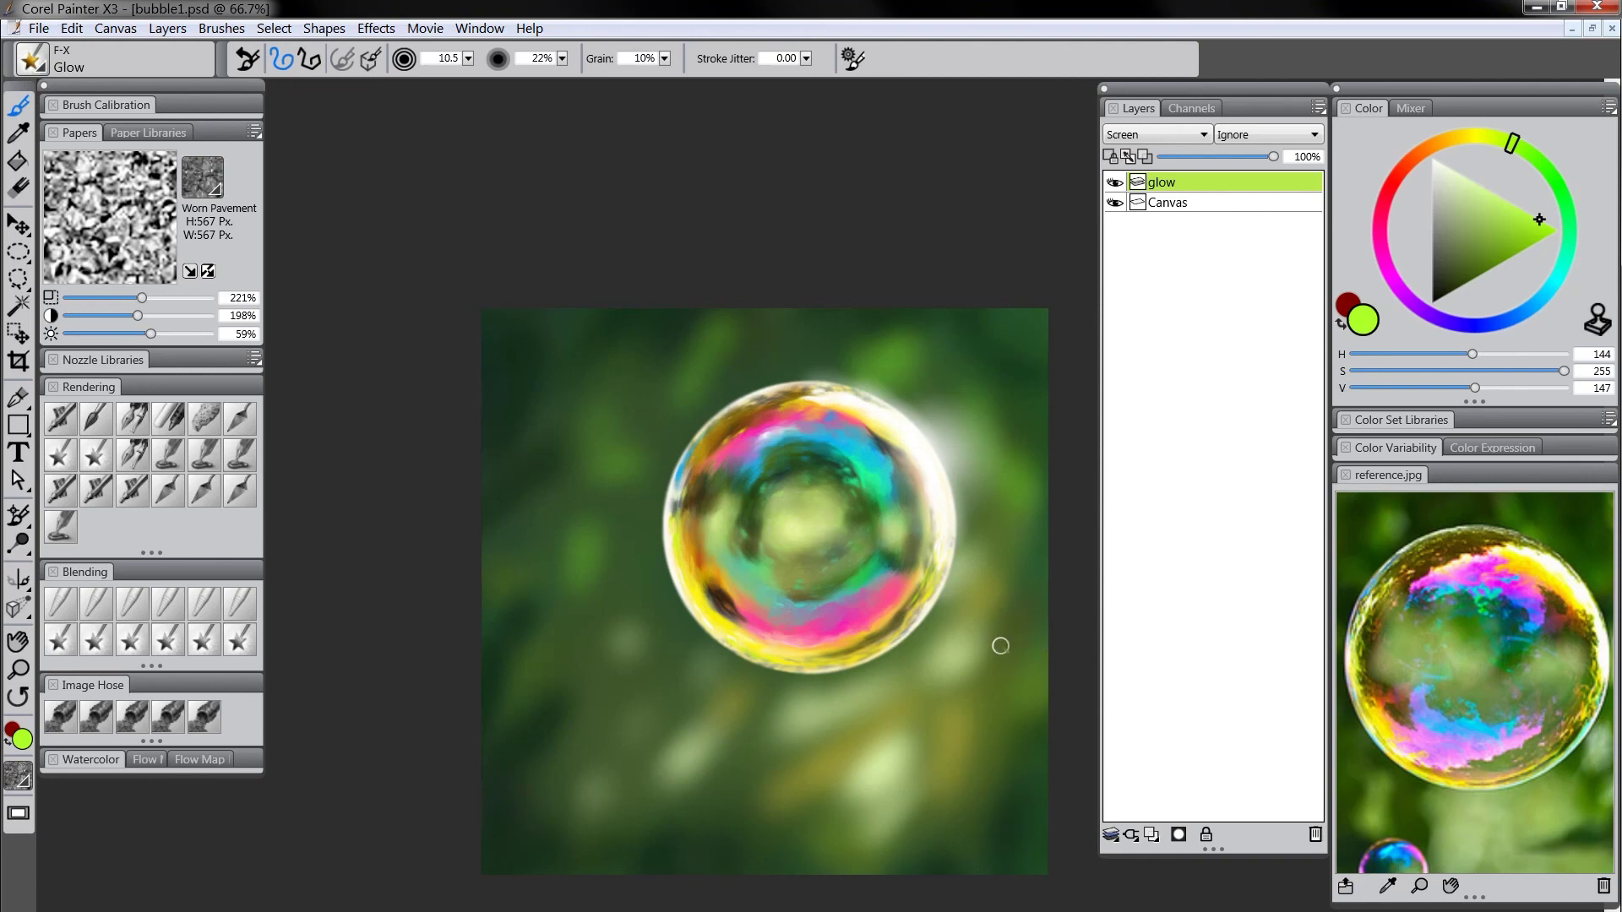
{"action": "left_click", "coordinate": [880, 473], "text": "alt"}
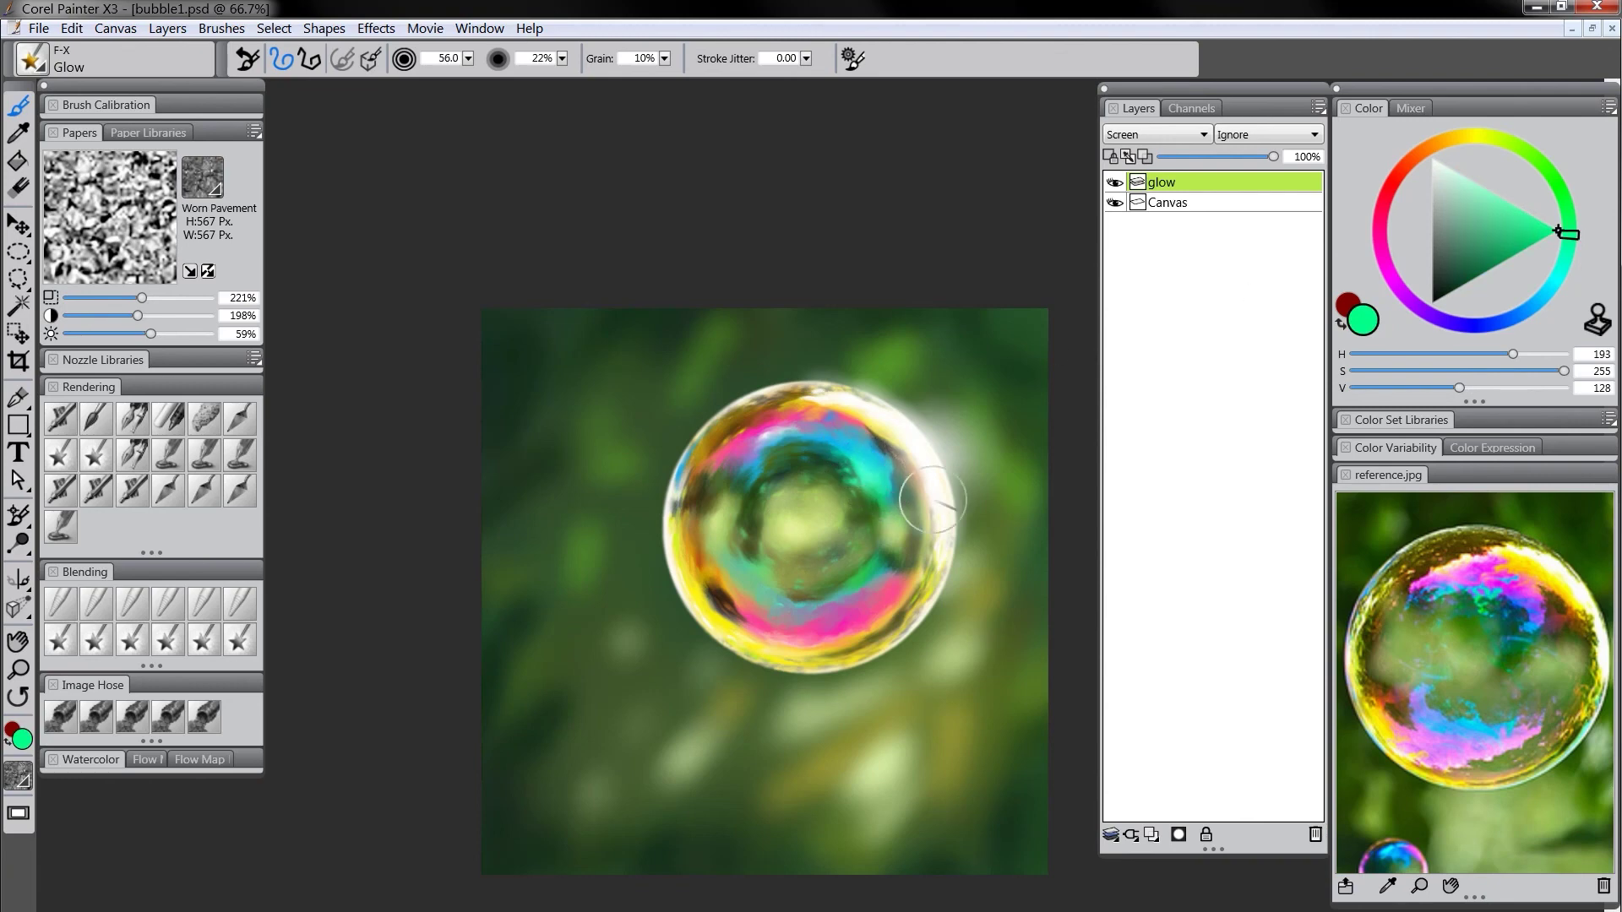
{"action": "left_click", "coordinate": [831, 635], "text": "alt"}
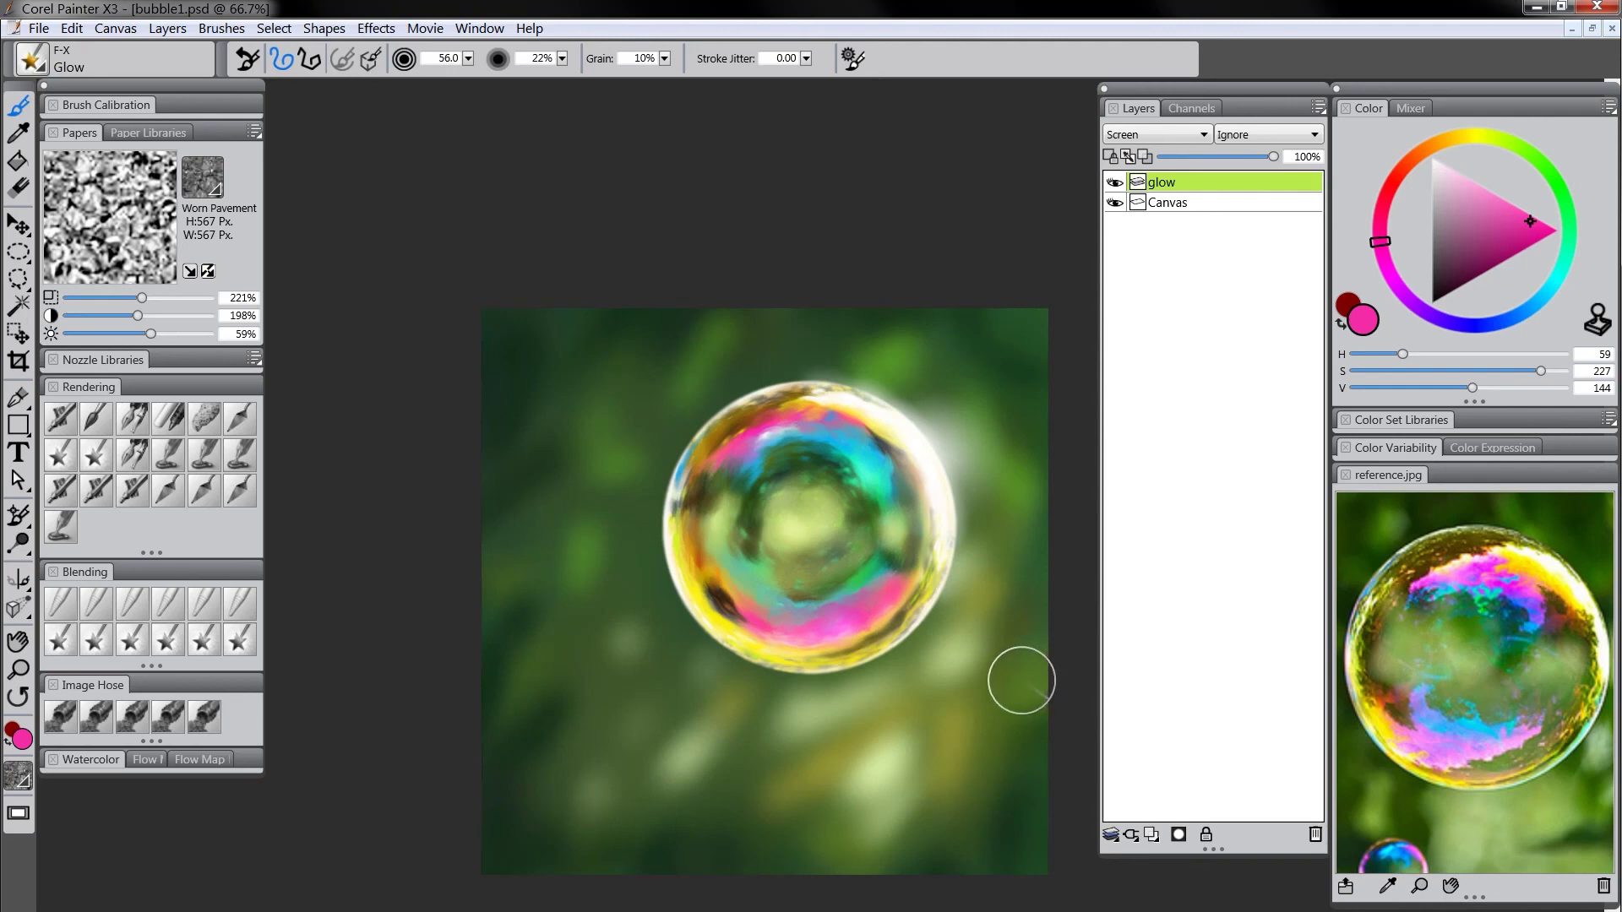
{"action": "left_click", "coordinate": [706, 587], "text": "alt"}
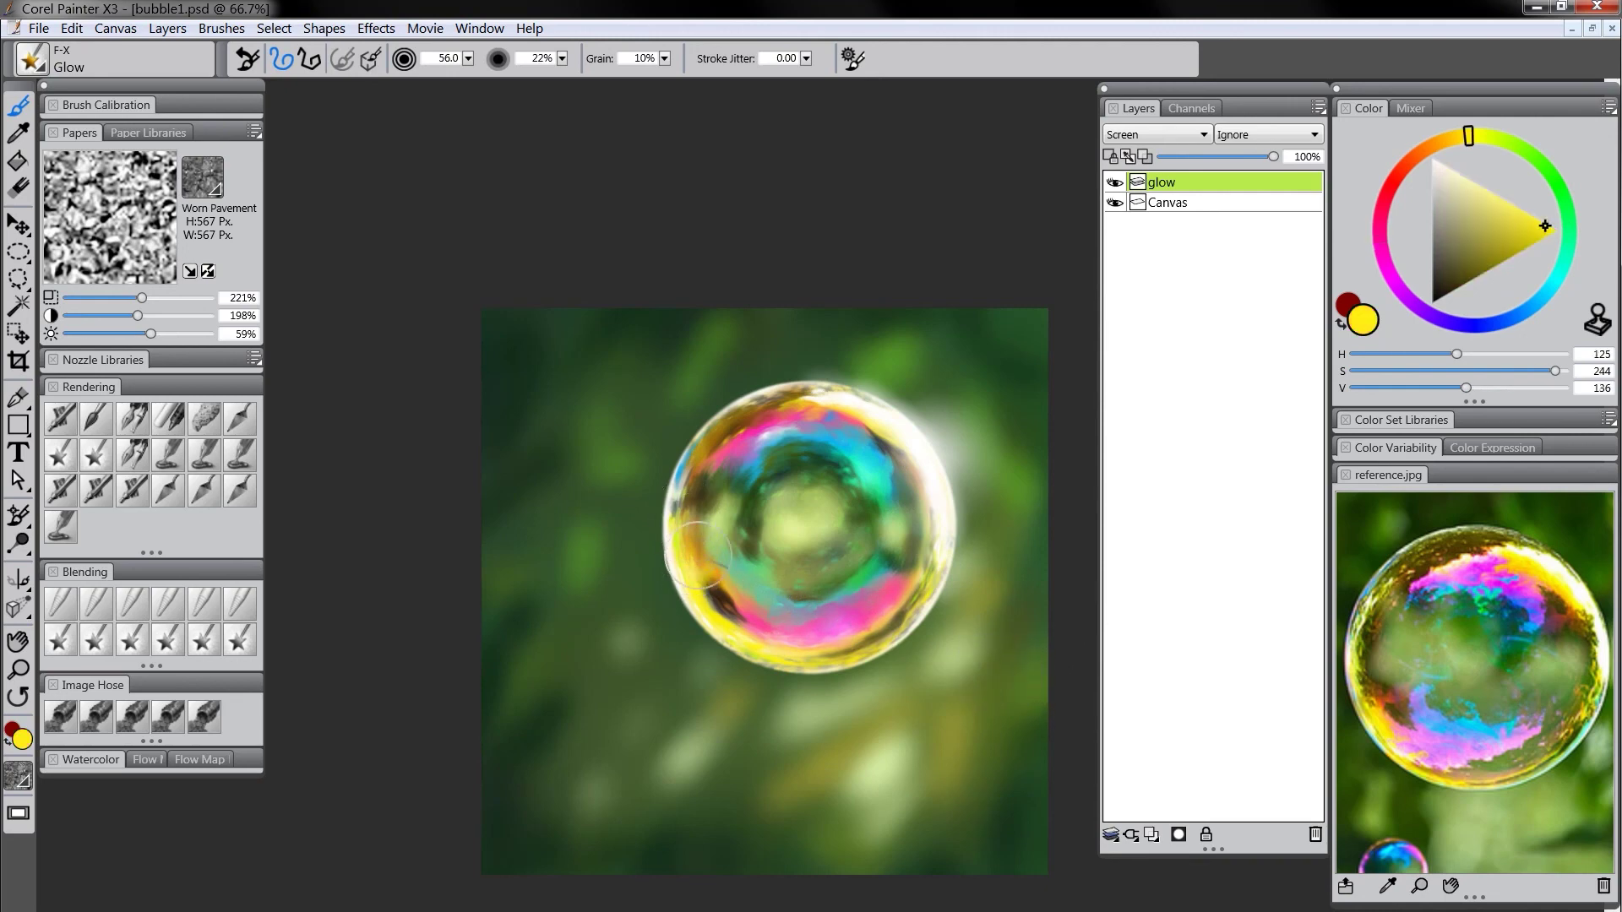
{"action": "left_click_drag", "start_coordinate": [697, 565], "coordinate": [710, 599], "text": "ctrl+alt"}
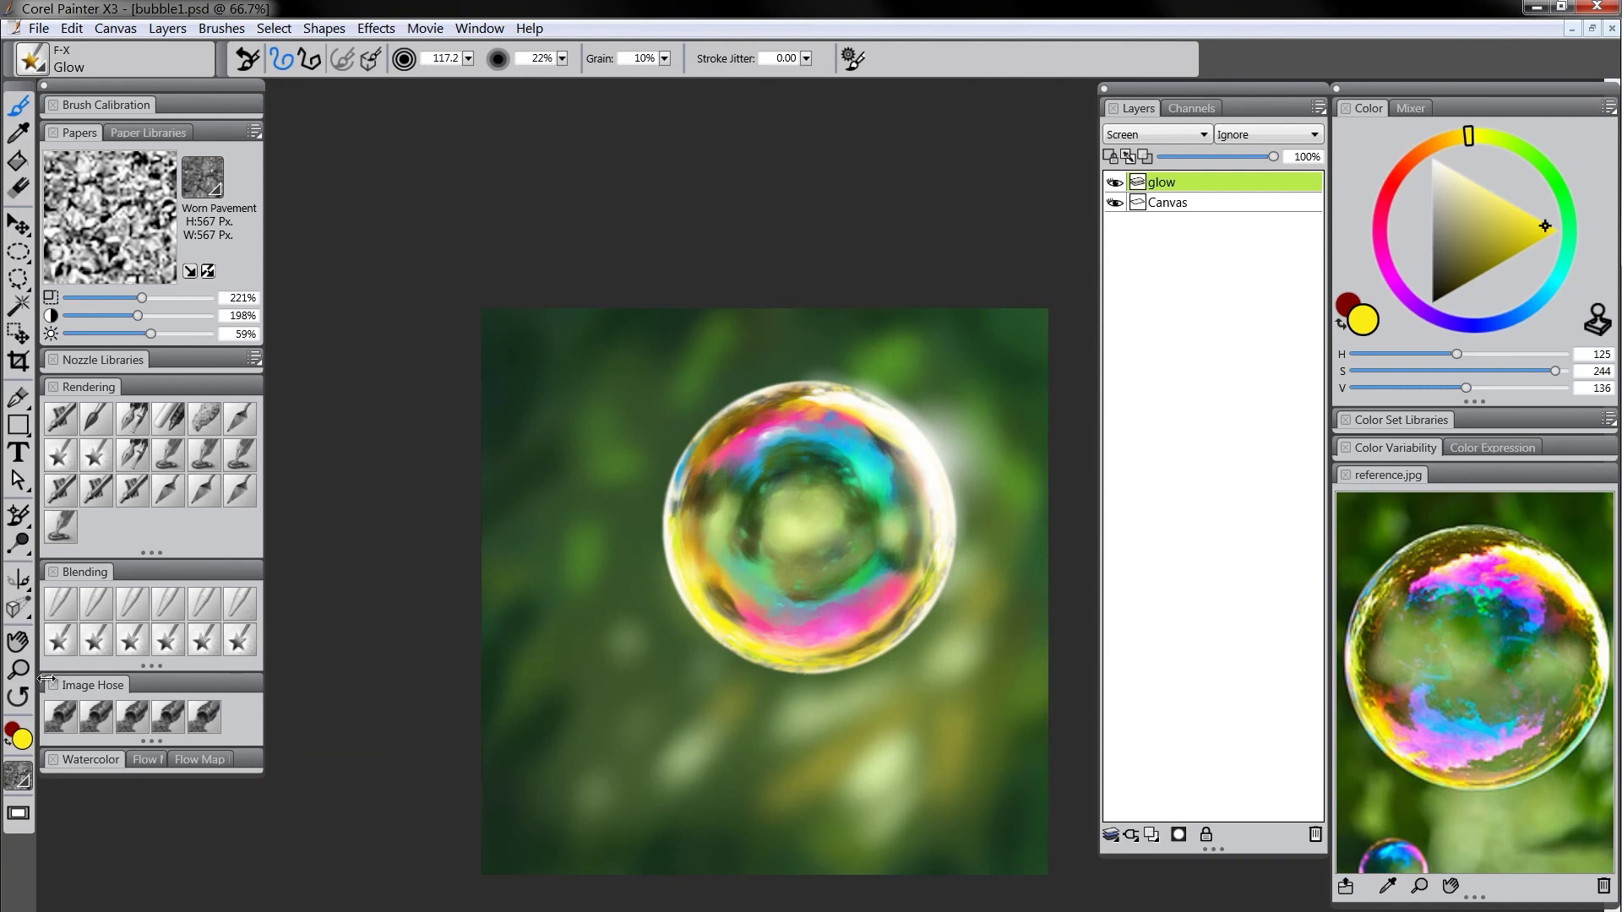
Examine the overall look of the glowing bubble against the foliage at reduced zoom levels up to 50%
{"action": "left_click", "coordinate": [18, 669]}
{"action": "left_click", "coordinate": [848, 584], "text": "alt"}
{"action": "left_click", "coordinate": [848, 585], "text": "alt"}
{"action": "left_click", "coordinate": [848, 587], "text": "alt"}
{"action": "left_click", "coordinate": [869, 615], "text": "alt"}
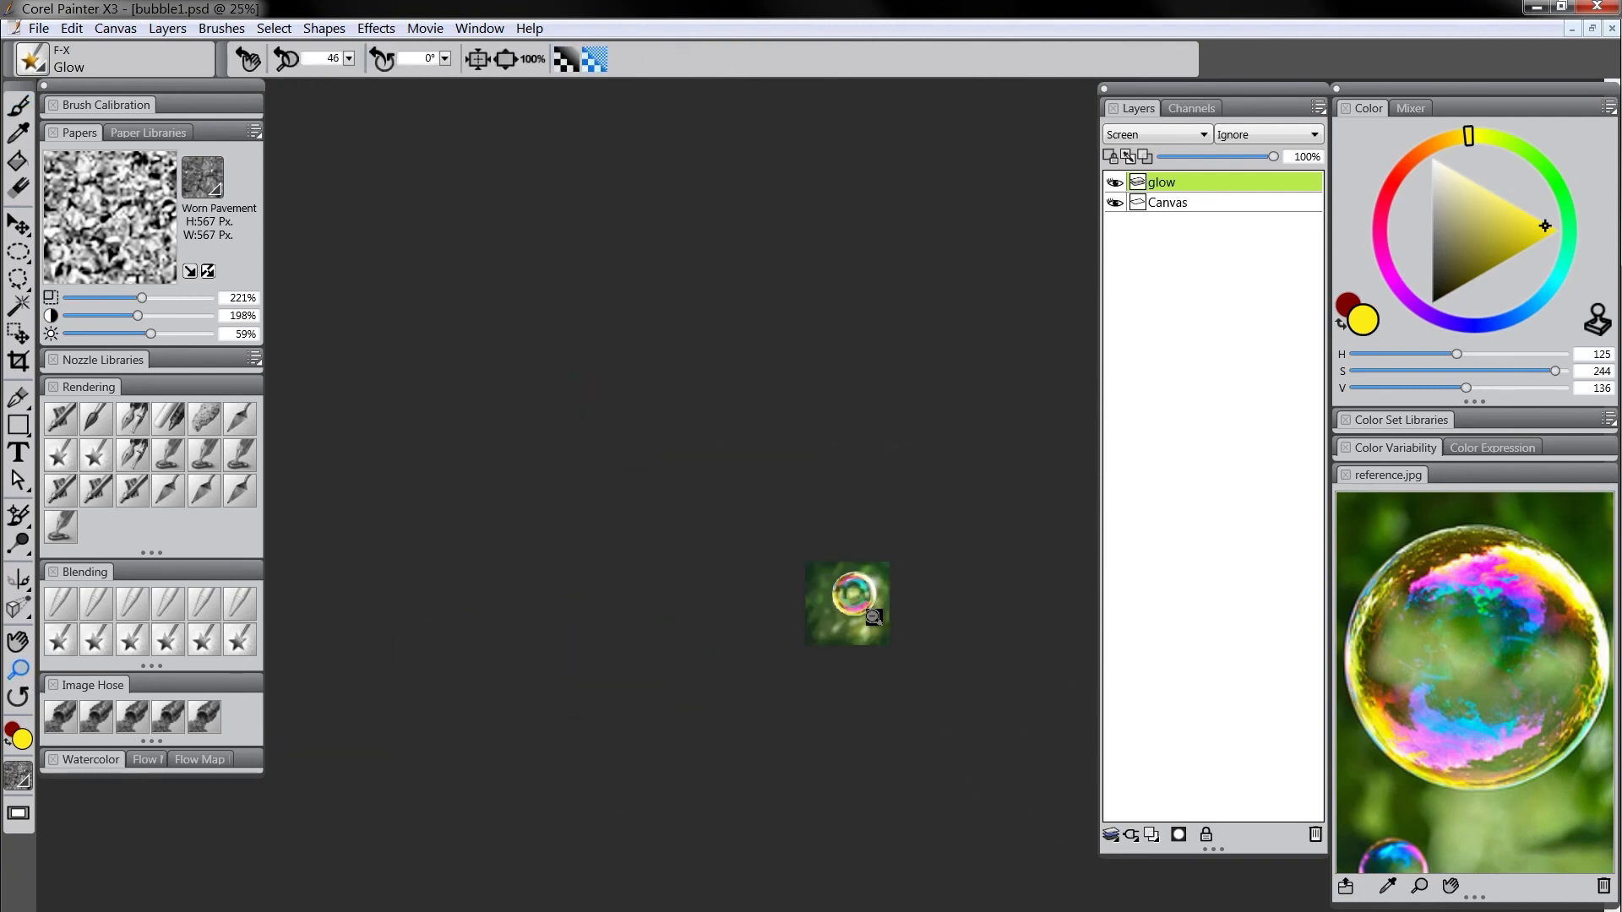
{"action": "left_click", "coordinate": [875, 617]}
{"action": "left_click", "coordinate": [879, 629]}
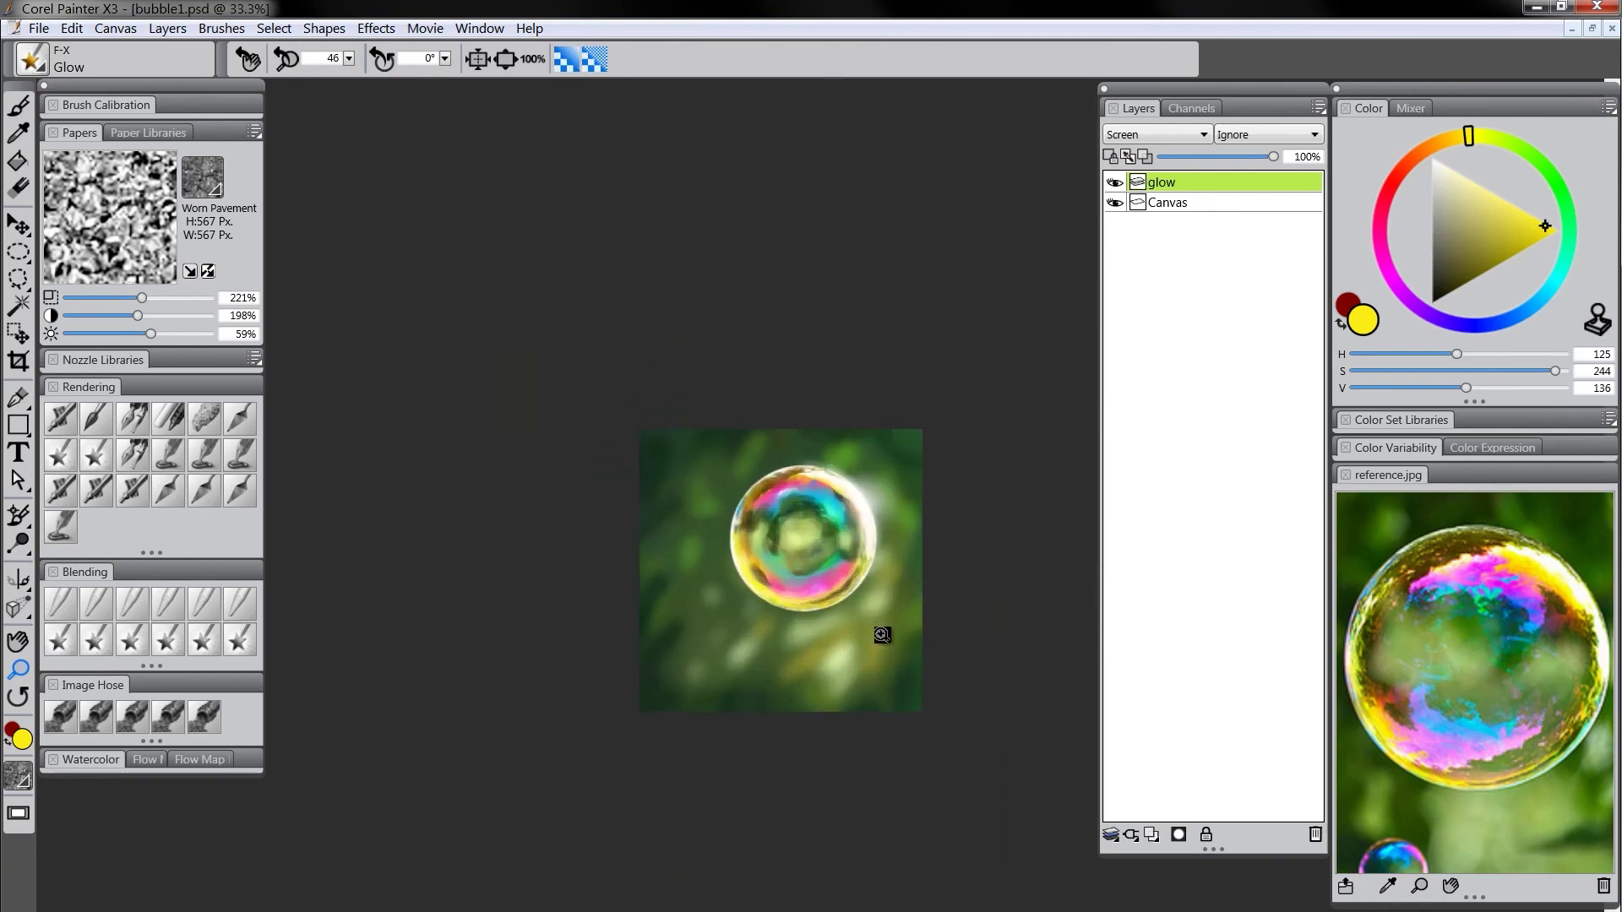
{"action": "left_click", "coordinate": [883, 637]}
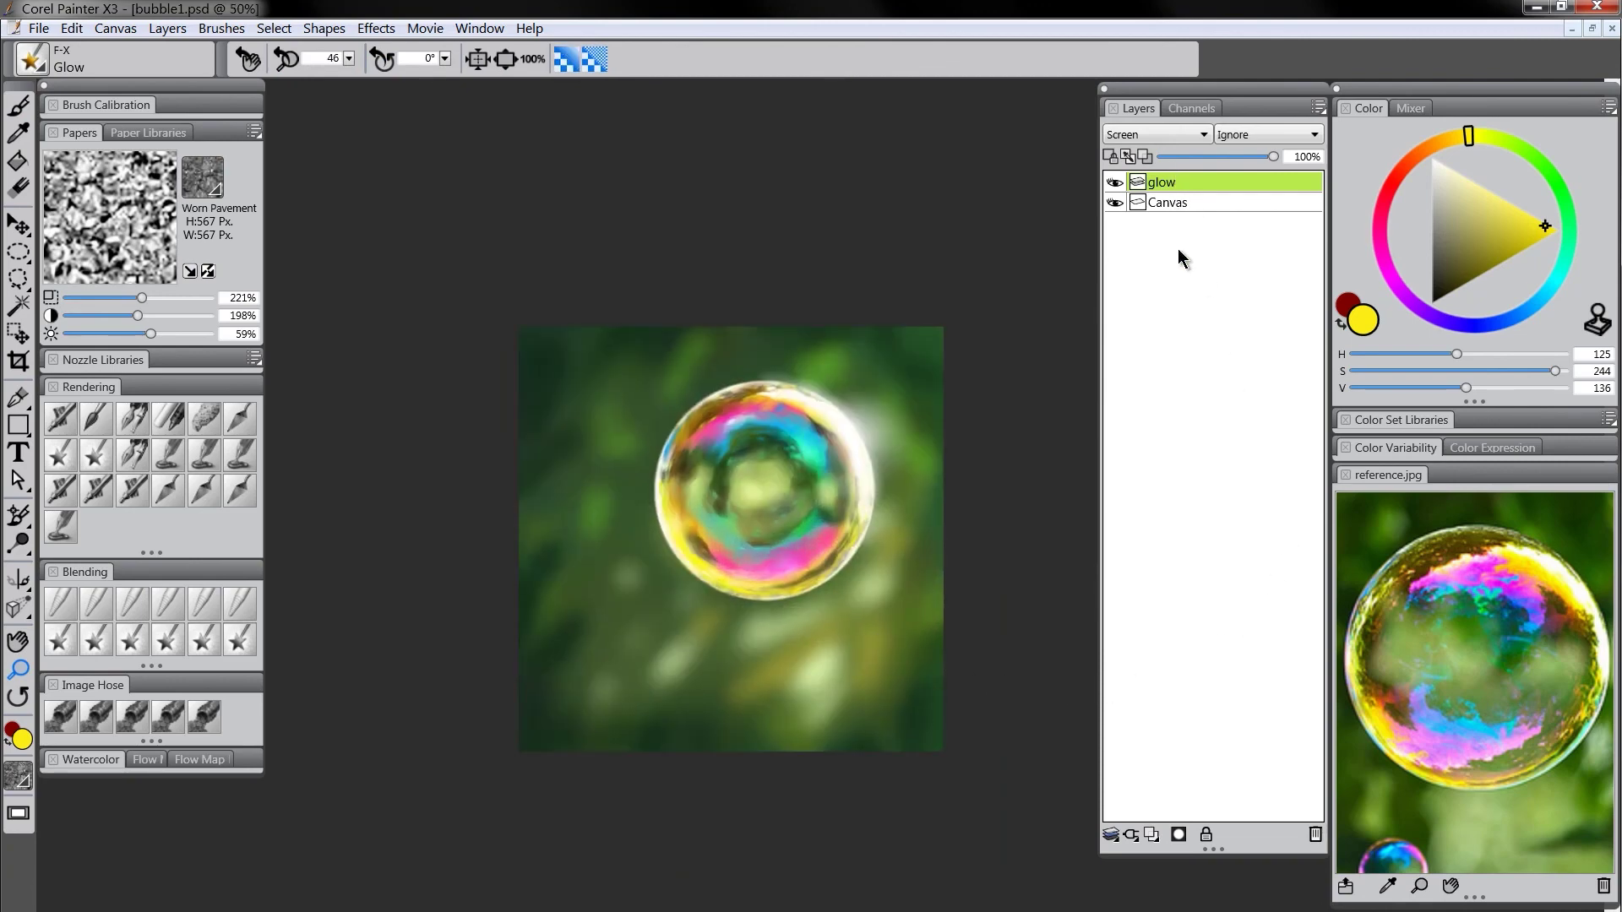
Add a new layer named vignette and set its composite method to Multiply
{"action": "left_click", "coordinate": [1160, 833]}
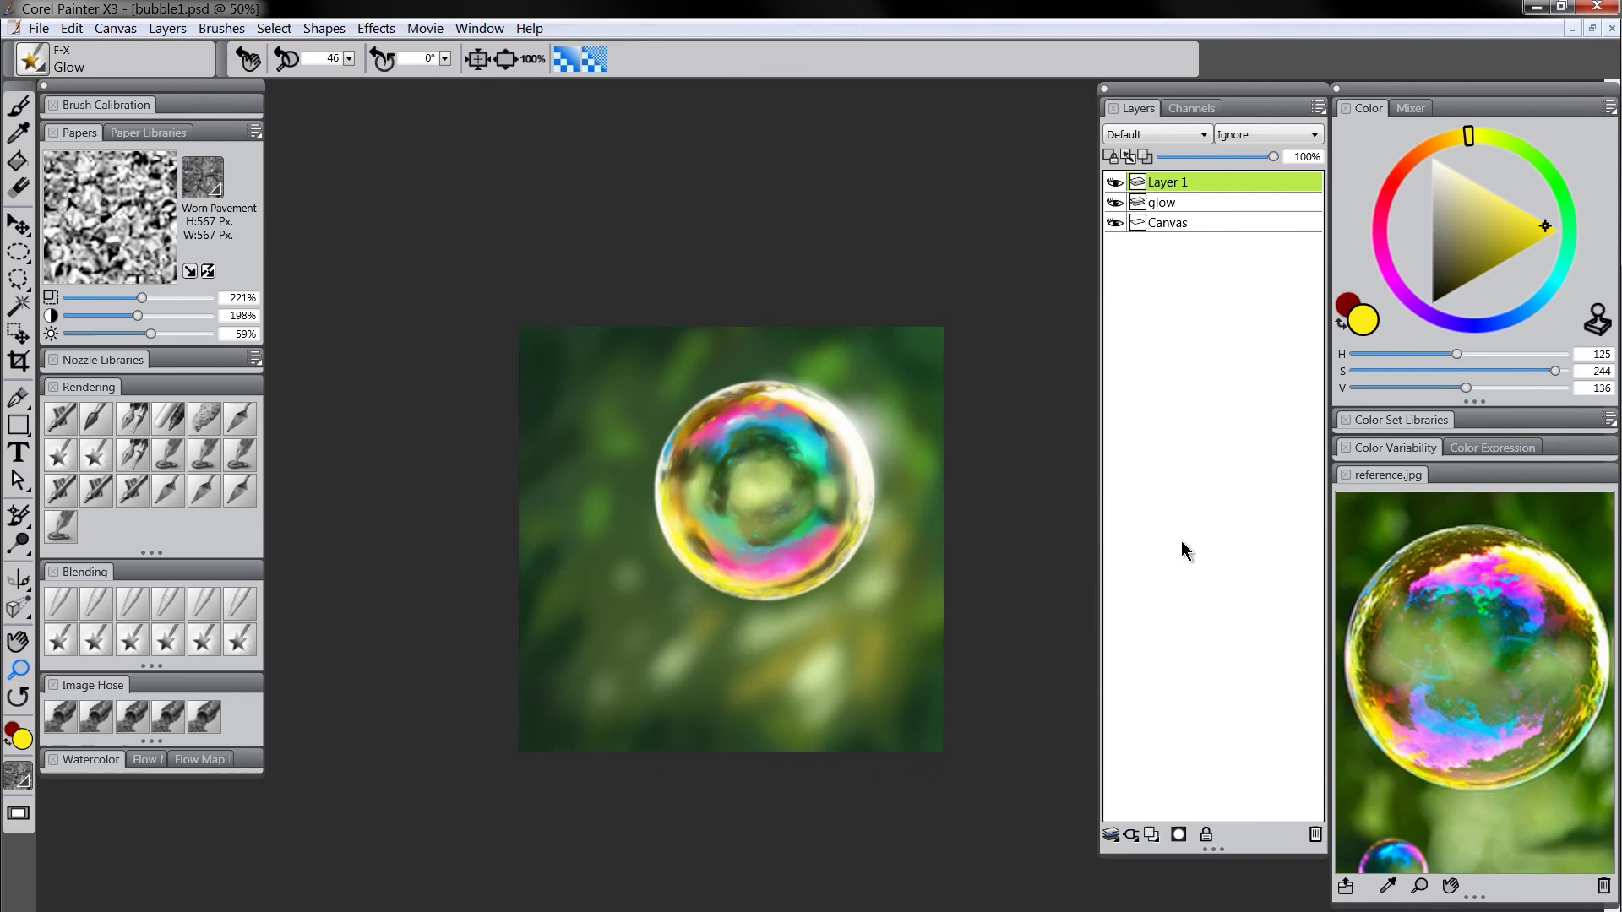
{"action": "double_click", "coordinate": [1169, 182]}
{"action": "type", "text": "vignett"}
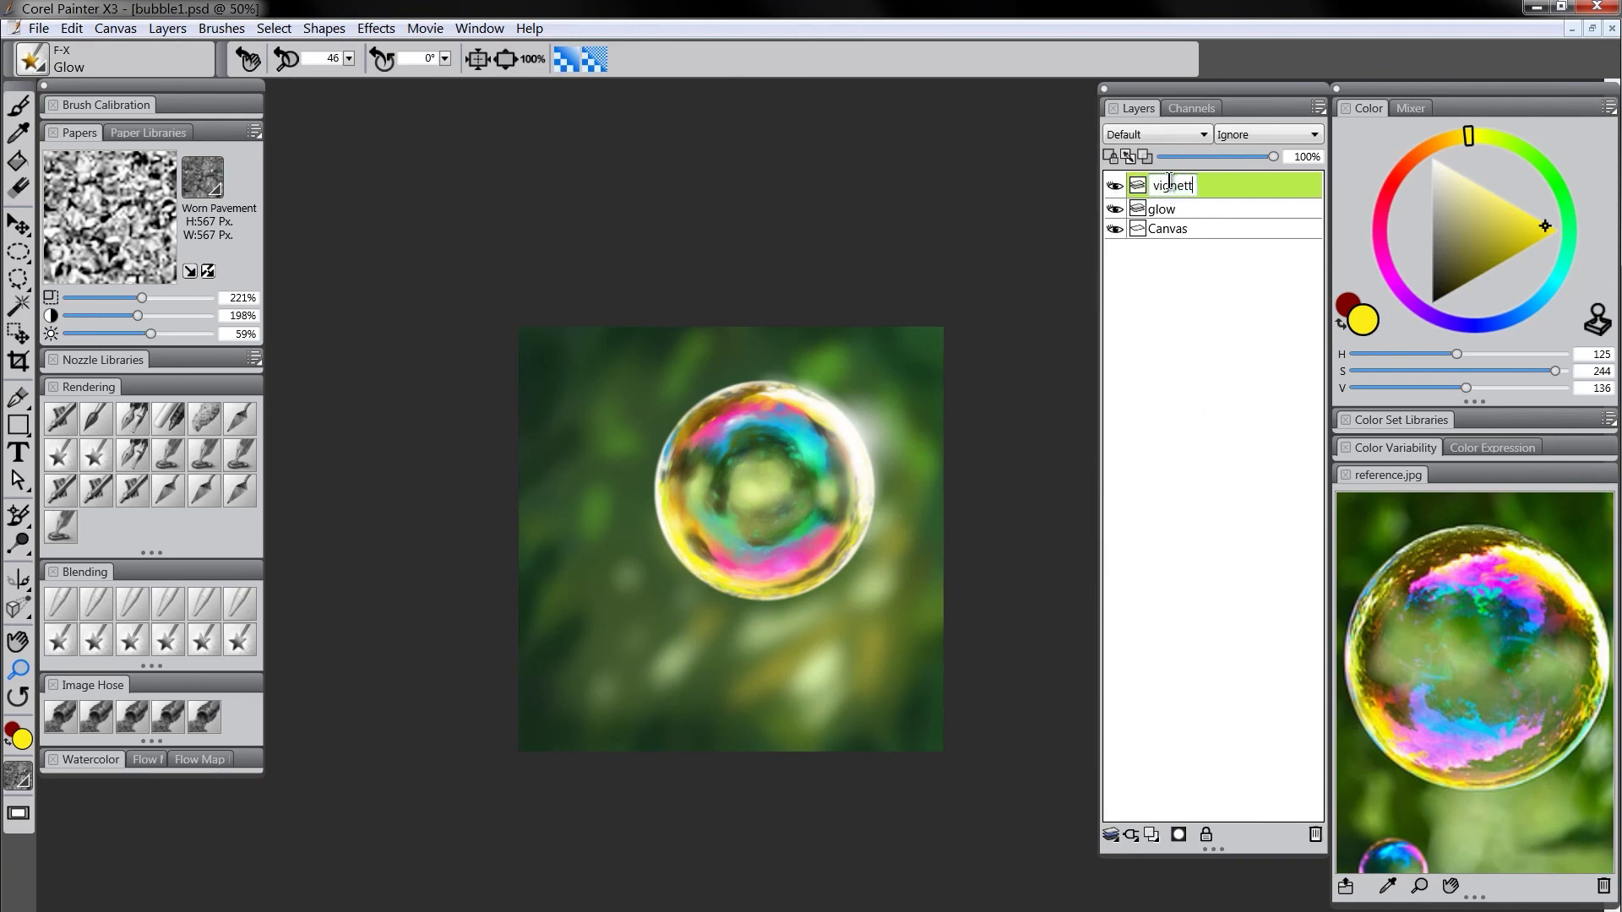
{"action": "type", "text": "e"}
{"action": "key", "text": "Return"}
{"action": "left_click", "coordinate": [1149, 129]}
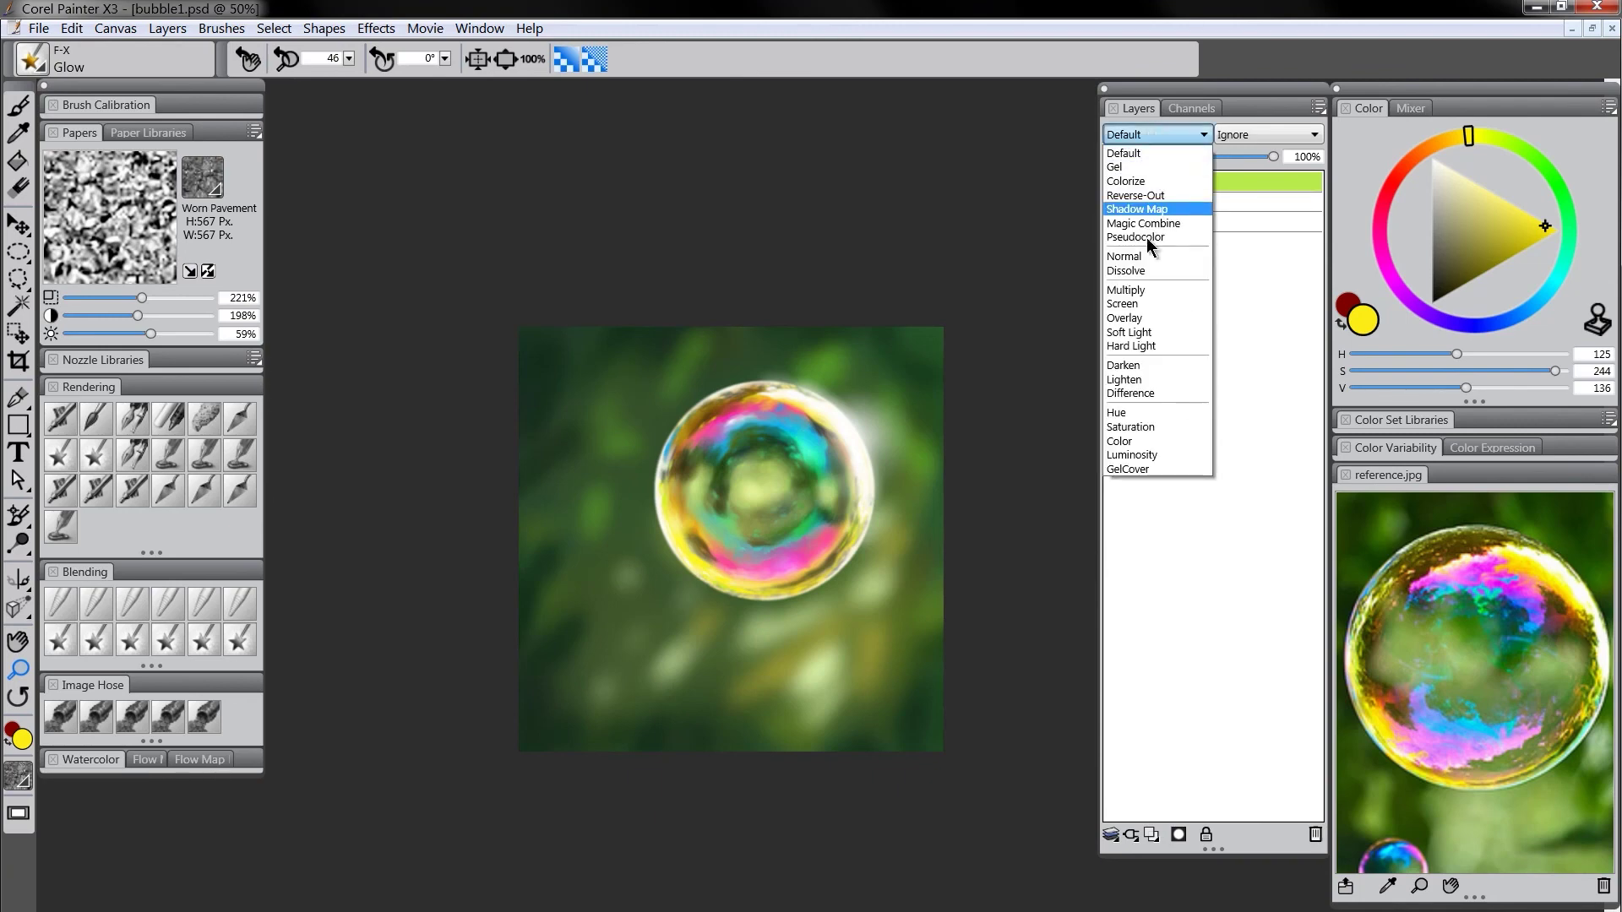
{"action": "left_click", "coordinate": [1147, 290]}
Darken the canvas edges and corners all around with a dark blue, using the Digital Airbrush at size 236.8
{"action": "left_click", "coordinate": [1504, 324]}
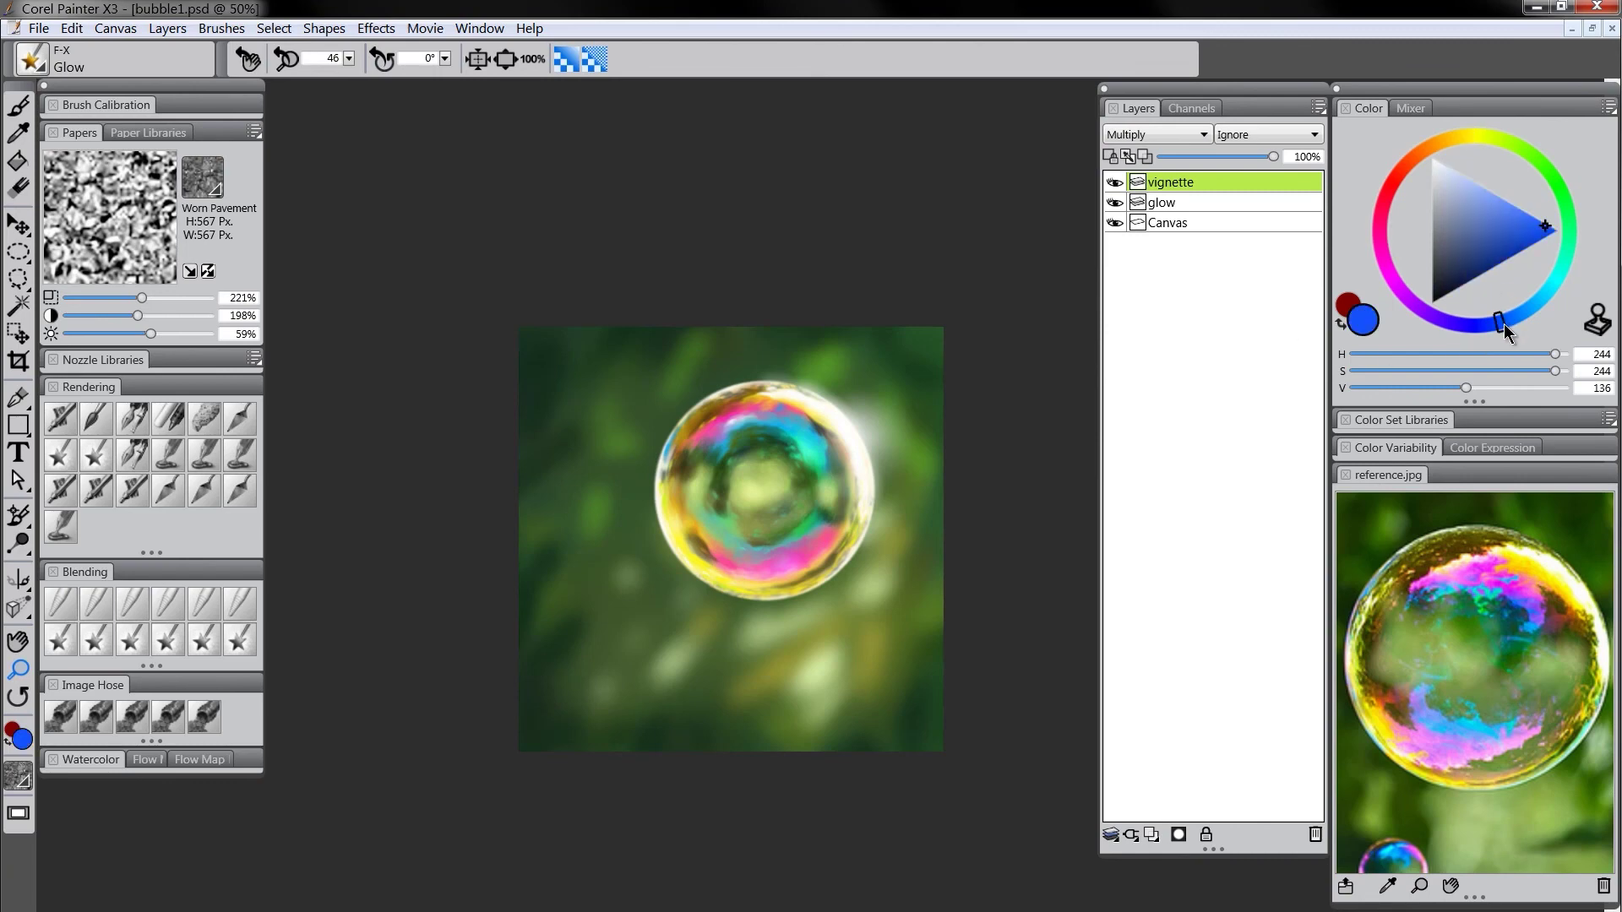
{"action": "mouse_move", "coordinate": [1502, 321]}
{"action": "left_mouse_down"}
{"action": "mouse_move", "coordinate": [1533, 311]}
{"action": "mouse_move", "coordinate": [1456, 285]}
{"action": "left_mouse_up"}
{"action": "left_click", "coordinate": [57, 428]}
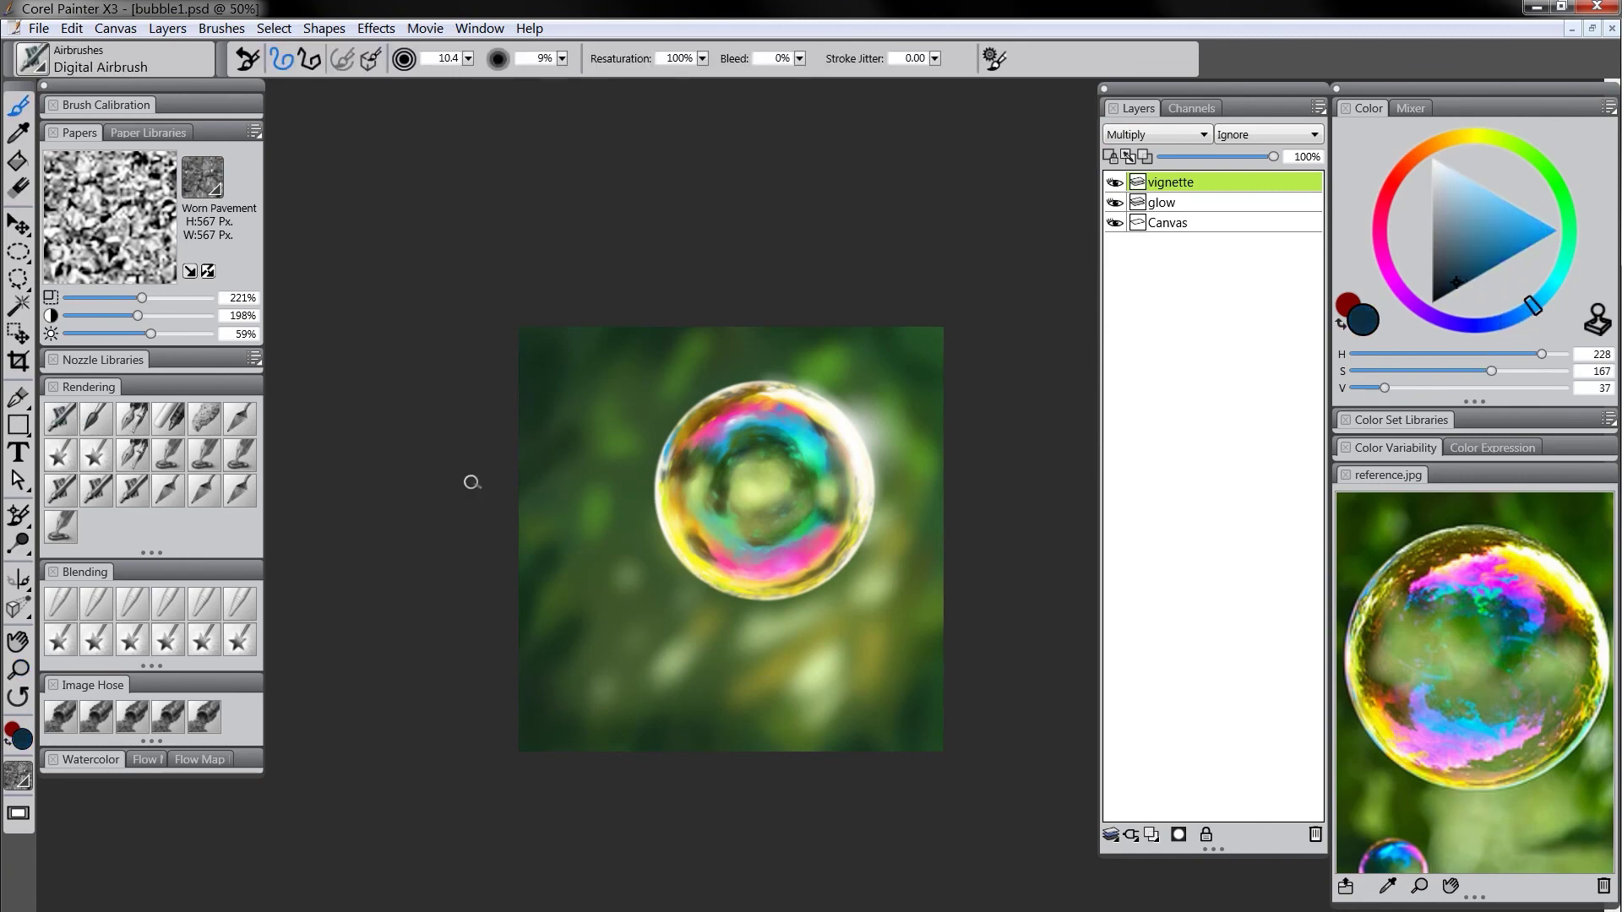
{"action": "key", "text": "Tab"}
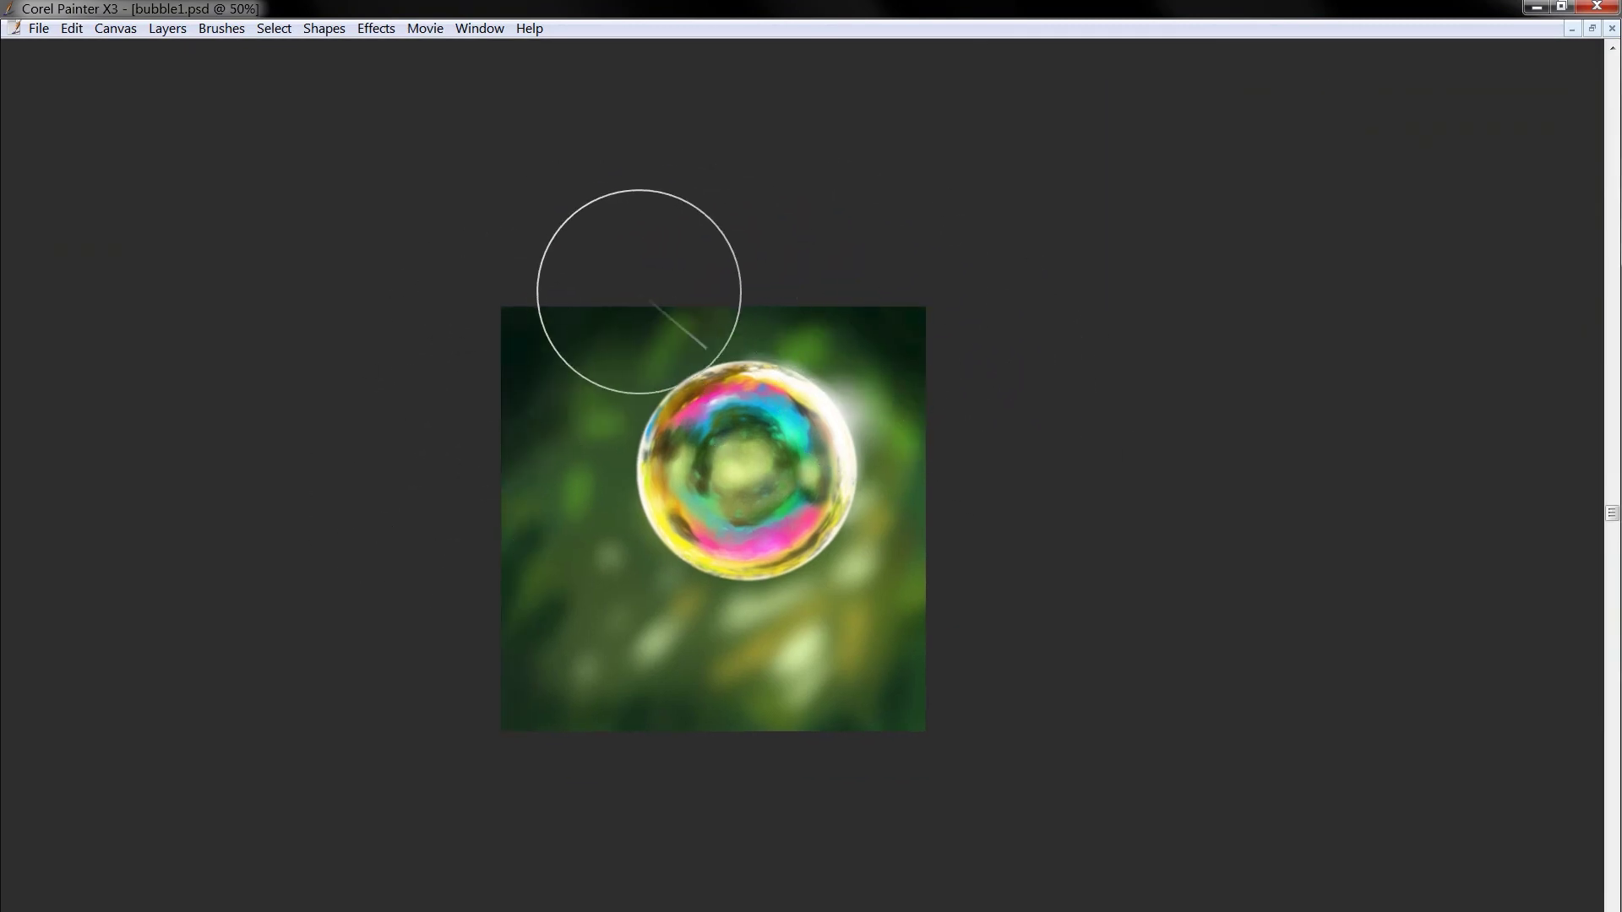
{"action": "mouse_move", "coordinate": [637, 276]}
{"action": "left_mouse_down"}
{"action": "mouse_move", "coordinate": [506, 427]}
{"action": "mouse_move", "coordinate": [525, 580]}
{"action": "left_mouse_up"}
{"action": "mouse_move", "coordinate": [663, 727]}
{"action": "left_mouse_down"}
{"action": "mouse_move", "coordinate": [500, 607]}
{"action": "mouse_move", "coordinate": [842, 711]}
{"action": "mouse_move", "coordinate": [828, 753]}
{"action": "mouse_move", "coordinate": [1018, 553]}
{"action": "mouse_move", "coordinate": [805, 735]}
{"action": "mouse_move", "coordinate": [780, 719]}
{"action": "mouse_move", "coordinate": [713, 741]}
{"action": "mouse_move", "coordinate": [904, 656]}
{"action": "mouse_move", "coordinate": [972, 477]}
{"action": "mouse_move", "coordinate": [809, 697]}
{"action": "mouse_move", "coordinate": [567, 711]}
{"action": "mouse_move", "coordinate": [517, 697]}
{"action": "mouse_move", "coordinate": [492, 569]}
{"action": "mouse_move", "coordinate": [534, 523]}
{"action": "mouse_move", "coordinate": [708, 665]}
{"action": "mouse_move", "coordinate": [868, 657]}
{"action": "mouse_move", "coordinate": [925, 562]}
{"action": "mouse_move", "coordinate": [955, 459]}
{"action": "mouse_move", "coordinate": [912, 653]}
{"action": "mouse_move", "coordinate": [660, 707]}
{"action": "mouse_move", "coordinate": [507, 702]}
{"action": "mouse_move", "coordinate": [915, 640]}
{"action": "mouse_move", "coordinate": [901, 316]}
{"action": "left_mouse_up"}
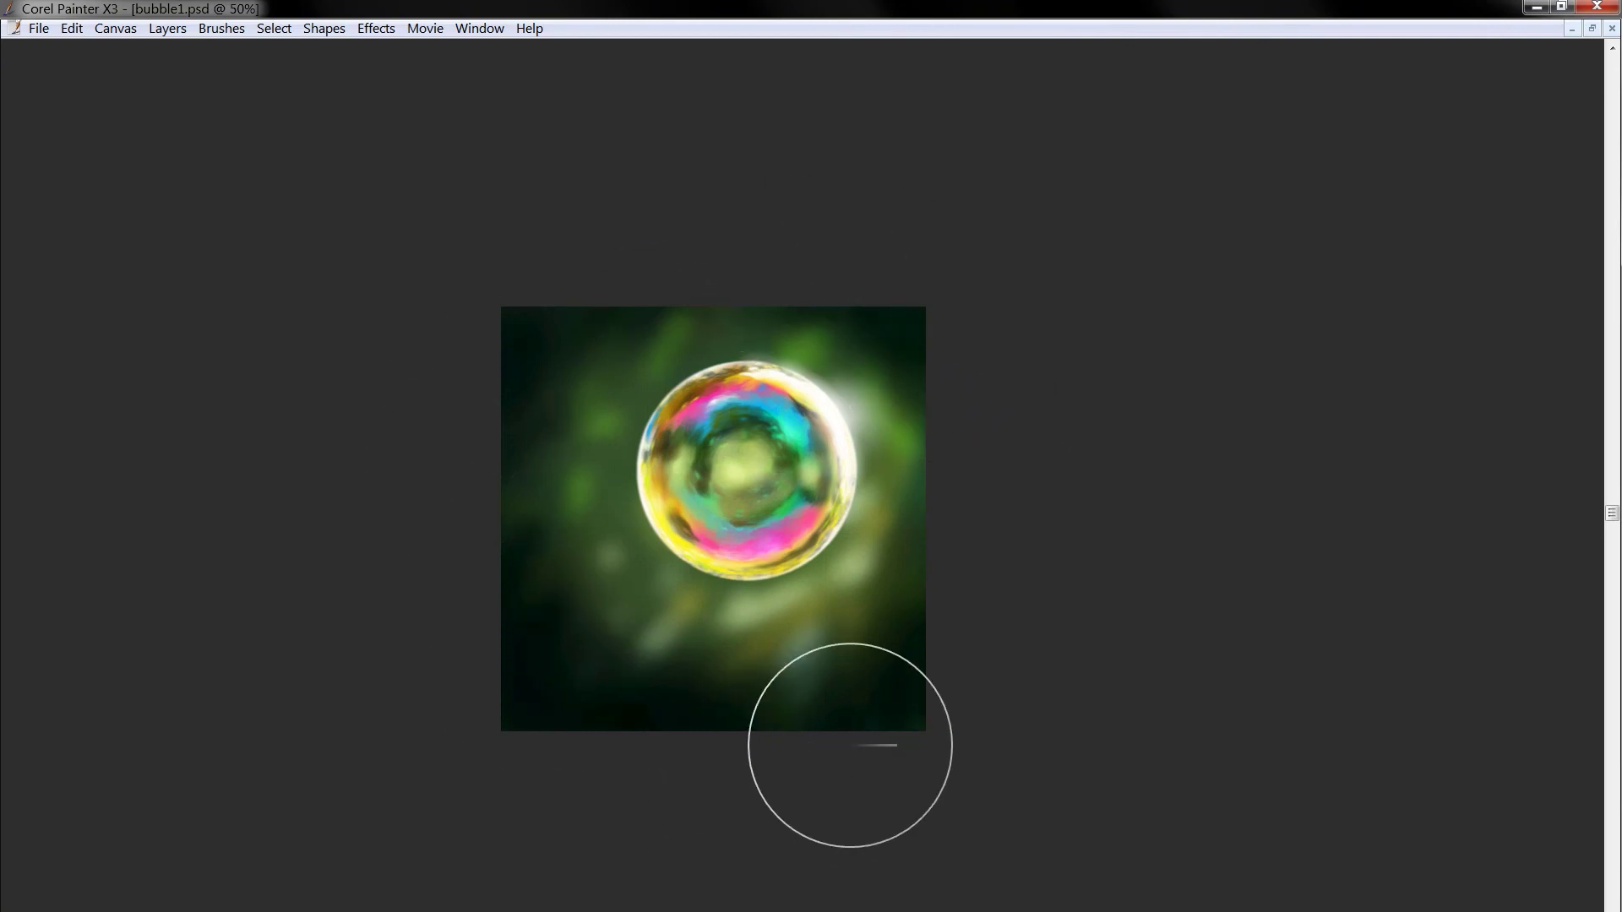
{"action": "key", "text": "Tab"}
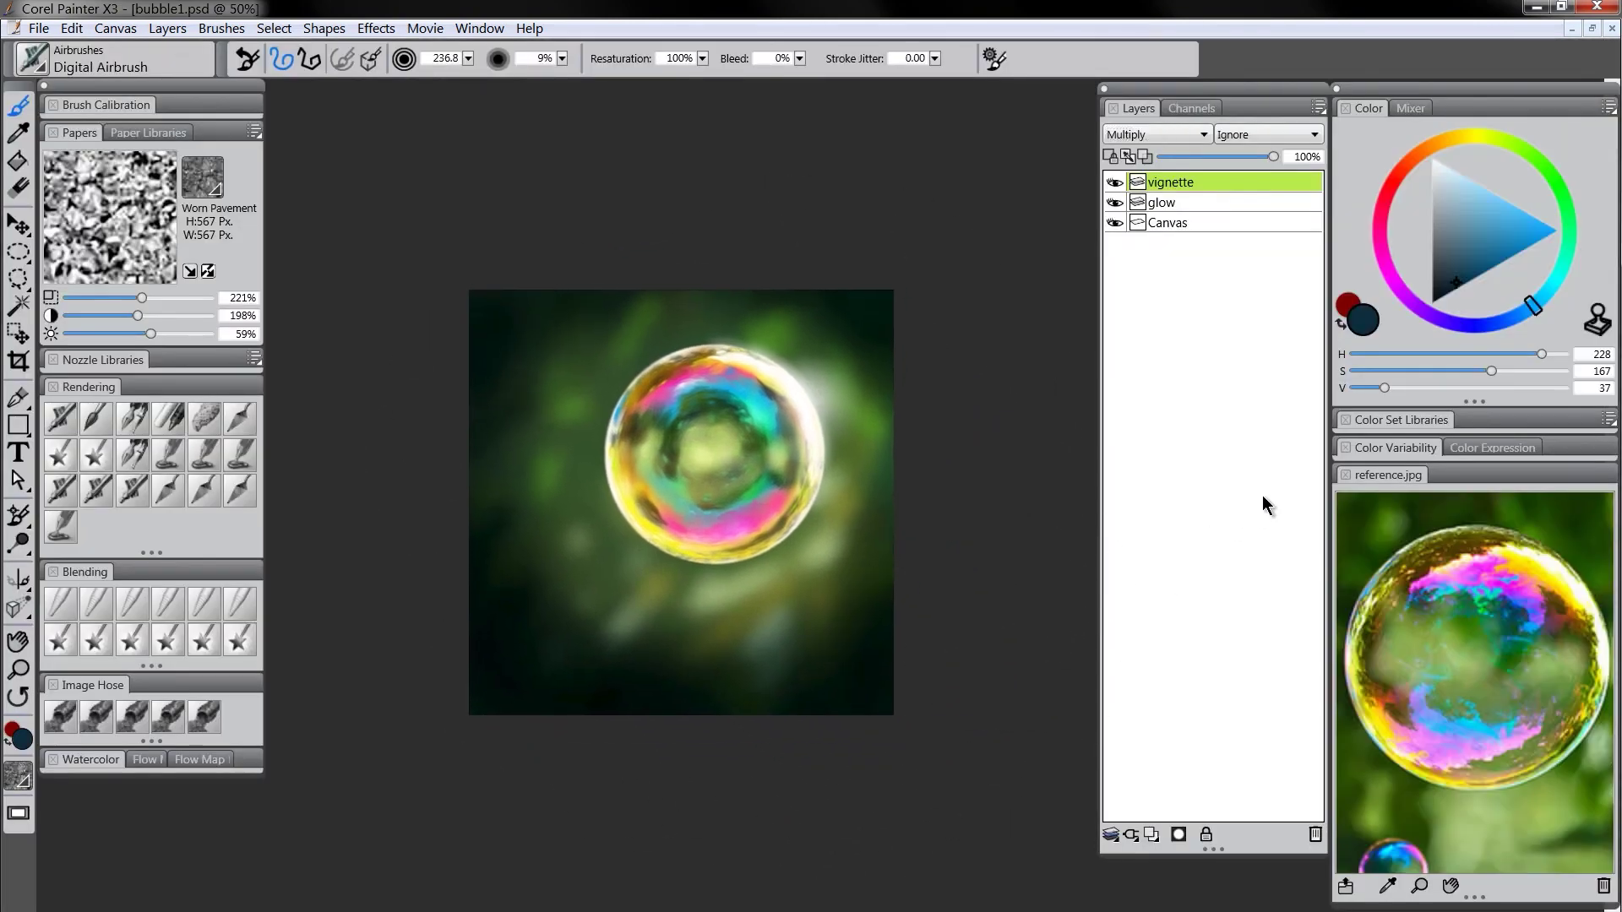
Lower the vignette layer's opacity to 67% and check the painting at 75% zoom
{"action": "left_click_drag", "start_coordinate": [1273, 157], "coordinate": [1239, 157]}
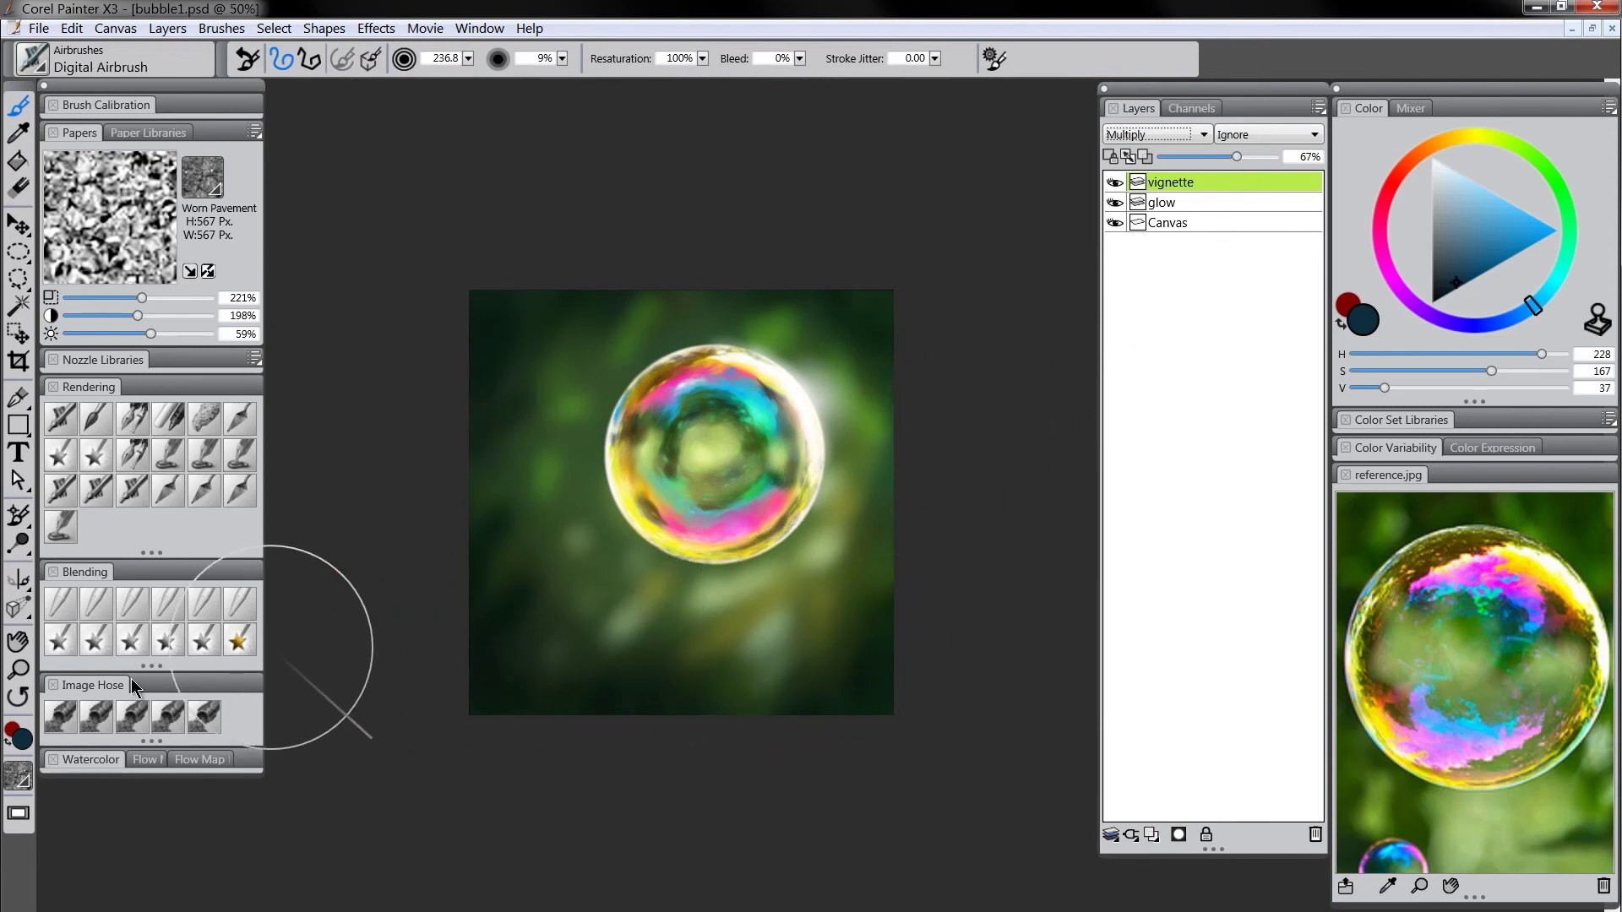
{"action": "left_click", "coordinate": [32, 665]}
{"action": "key", "text": "Tab"}
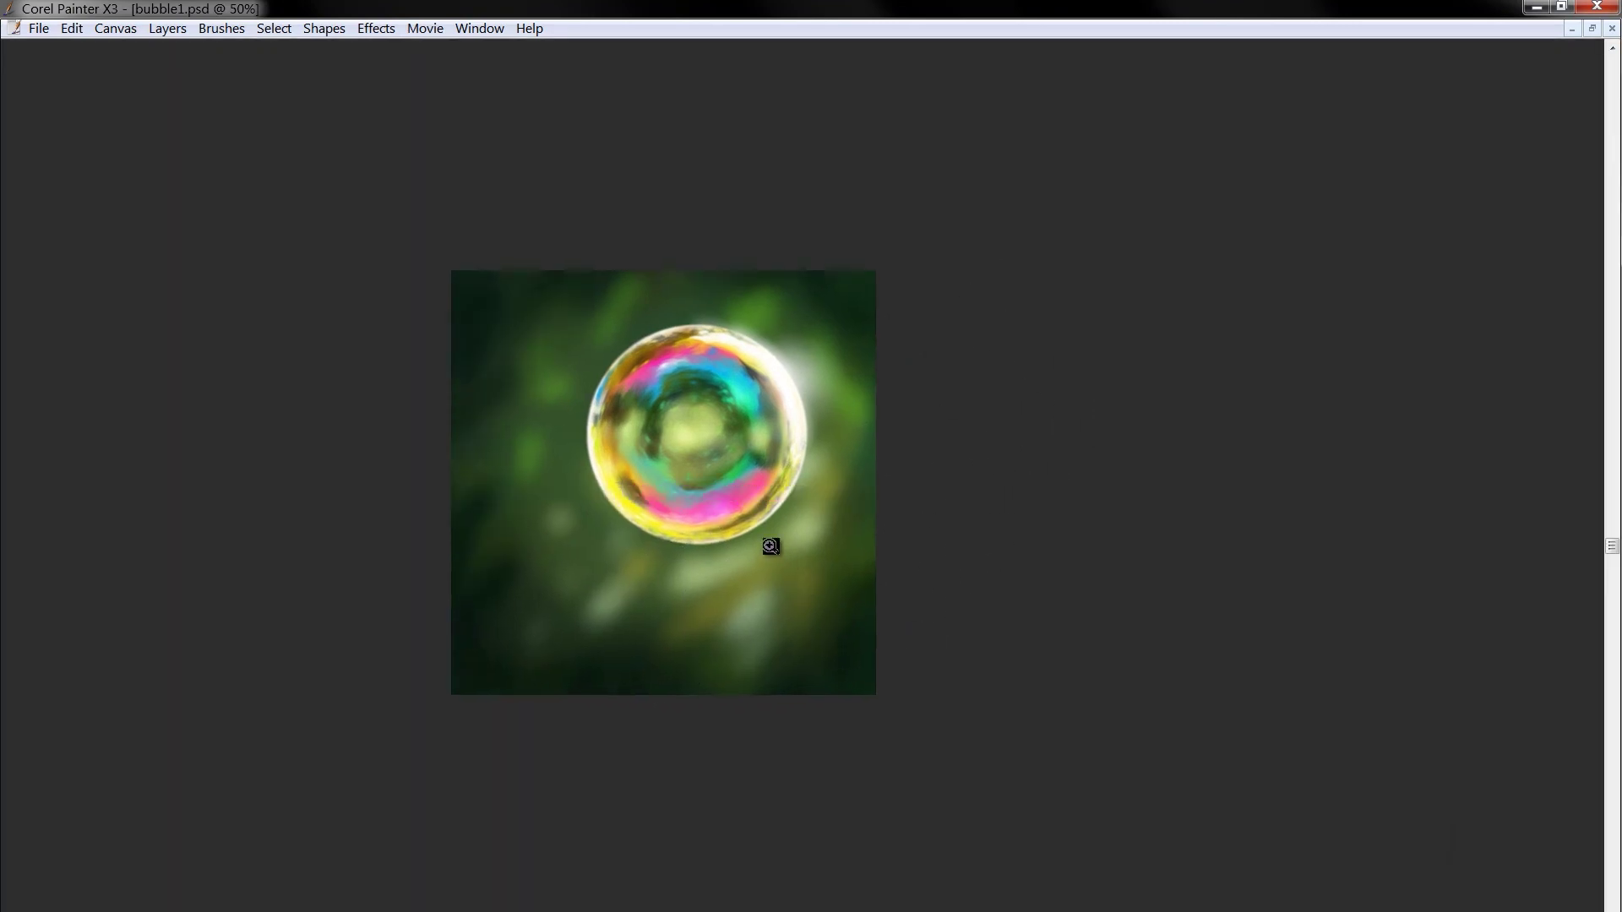
{"action": "left_click", "coordinate": [735, 518]}
{"action": "left_click", "coordinate": [743, 539]}
{"action": "key", "text": "Tab"}
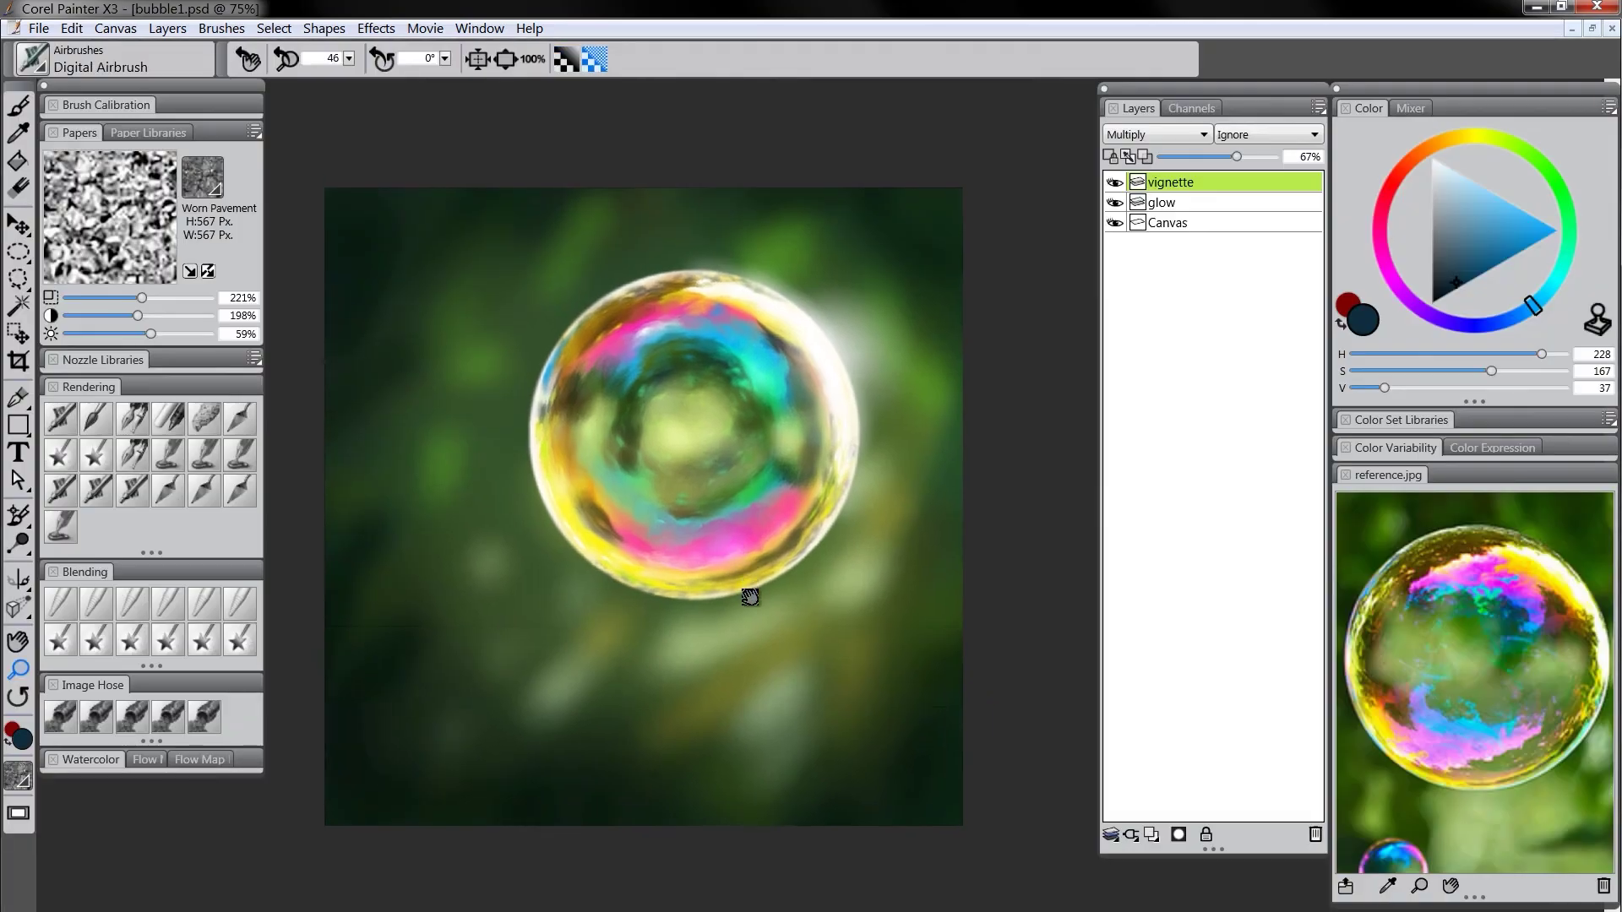